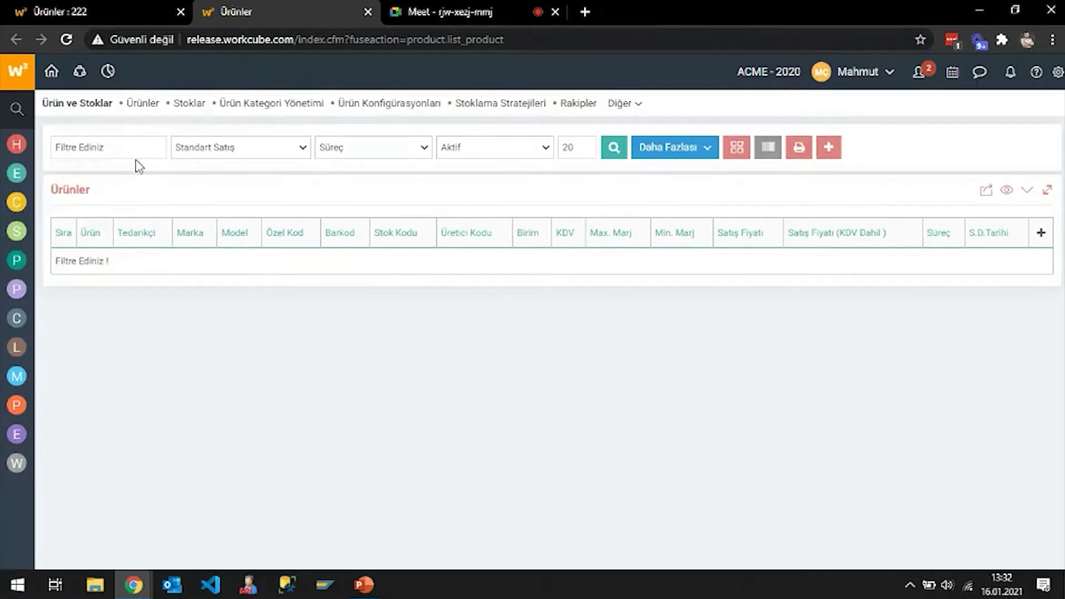
- Start a new product record and name it "Sihir Kanepe"
click(828, 149)
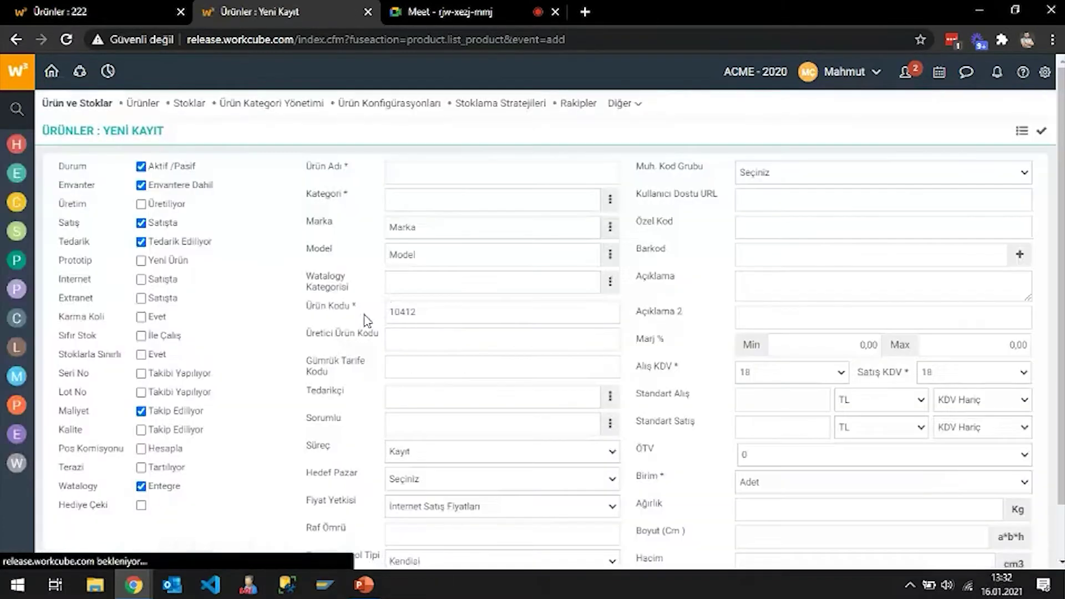
click(437, 172)
- Open the category selection for the product and search it for "koltuk" and "mobilya"
click(611, 194)
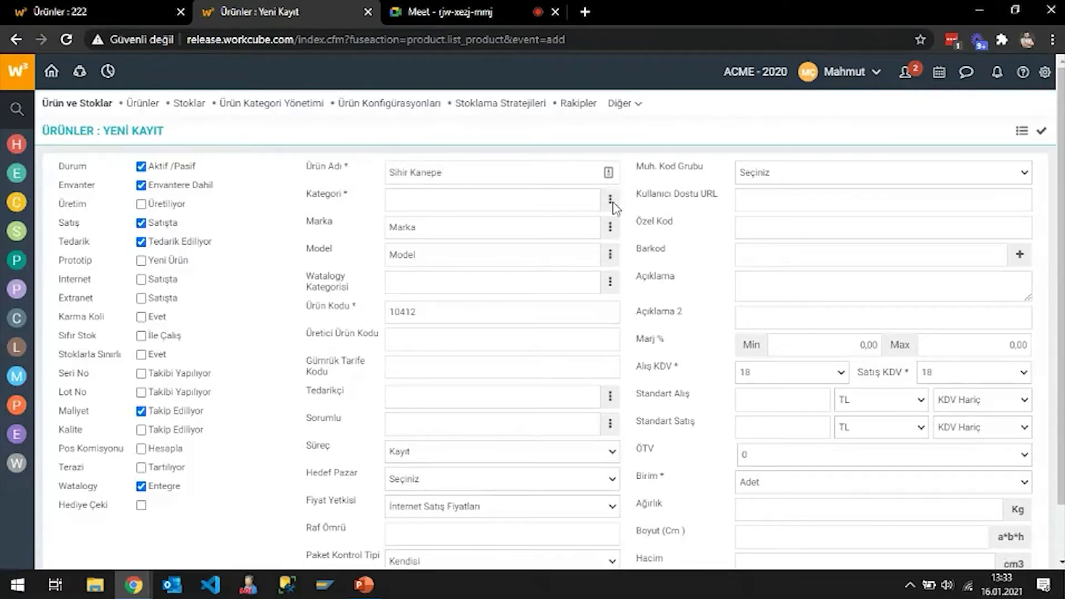
click(611, 203)
click(306, 172)
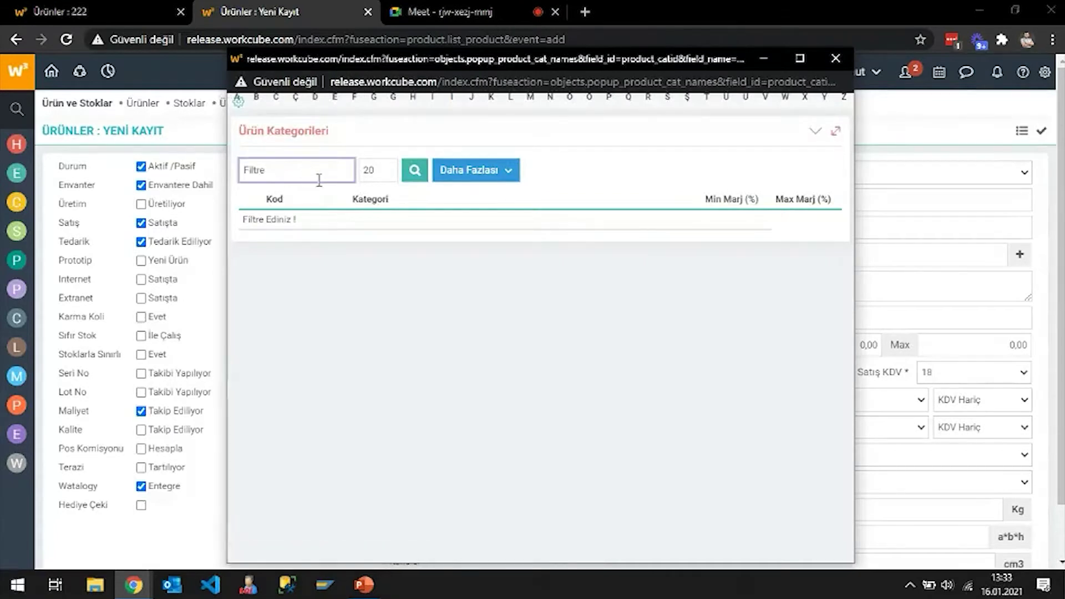
key(Return)
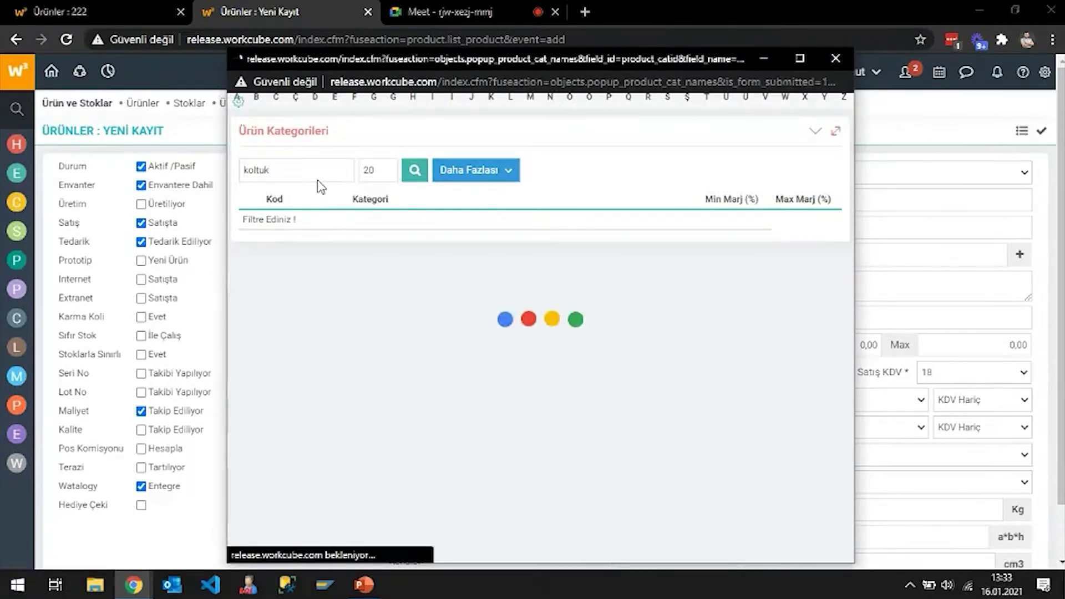
double_click(308, 172)
text(mobilya)
key(Return)
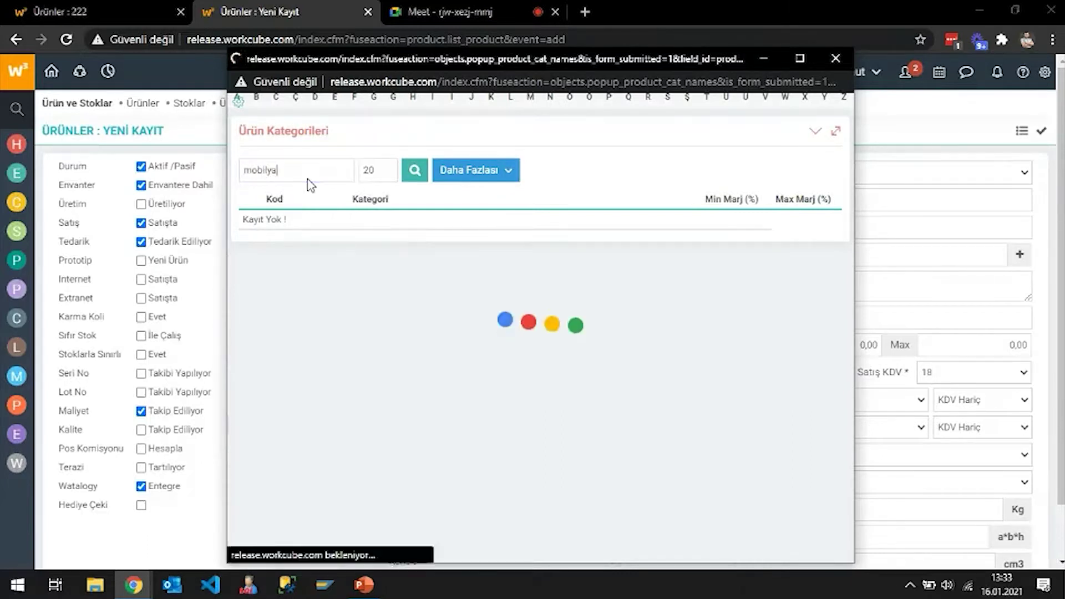
- Clear the category filter, browse the full list and assign the category 500.30 Tarımsal Mallar to the product
double_click(331, 172)
key(BackSpace)
key(Return)
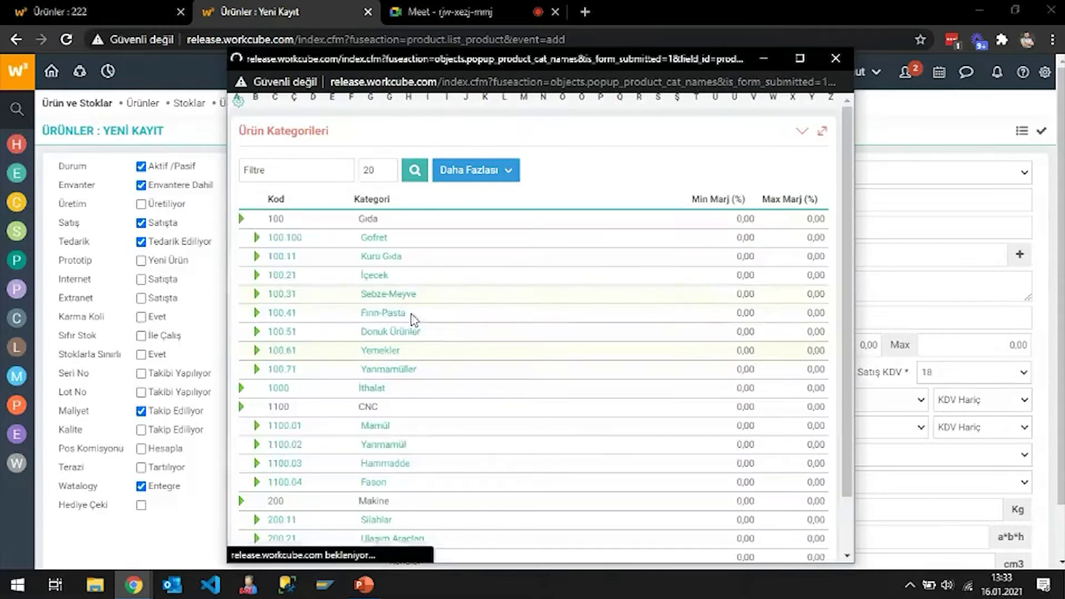
scroll(525, 341, down, 1)
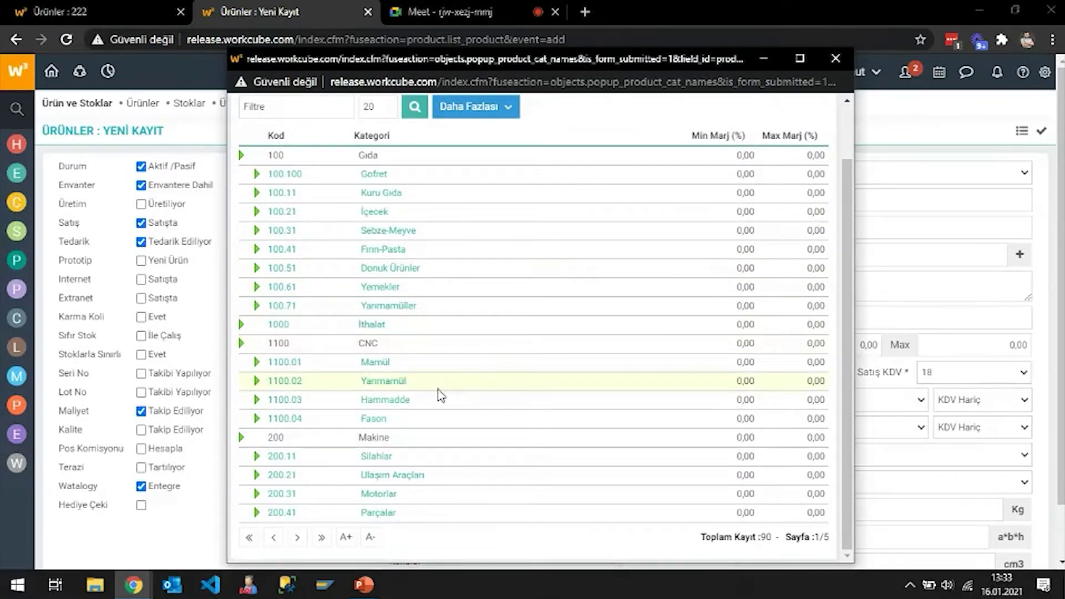
click(297, 538)
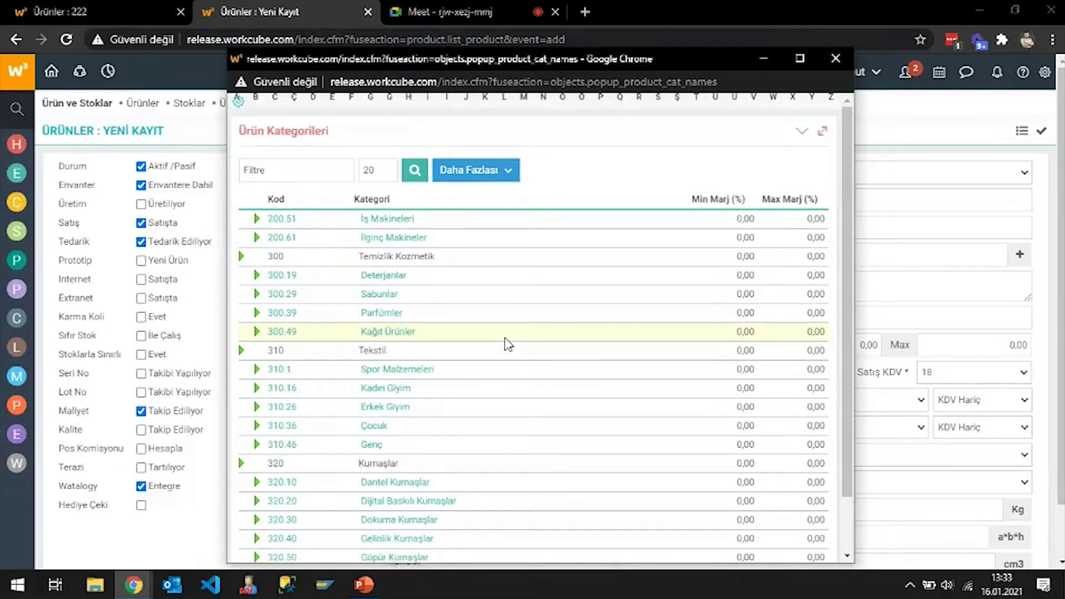
scroll(508, 344, down, 1)
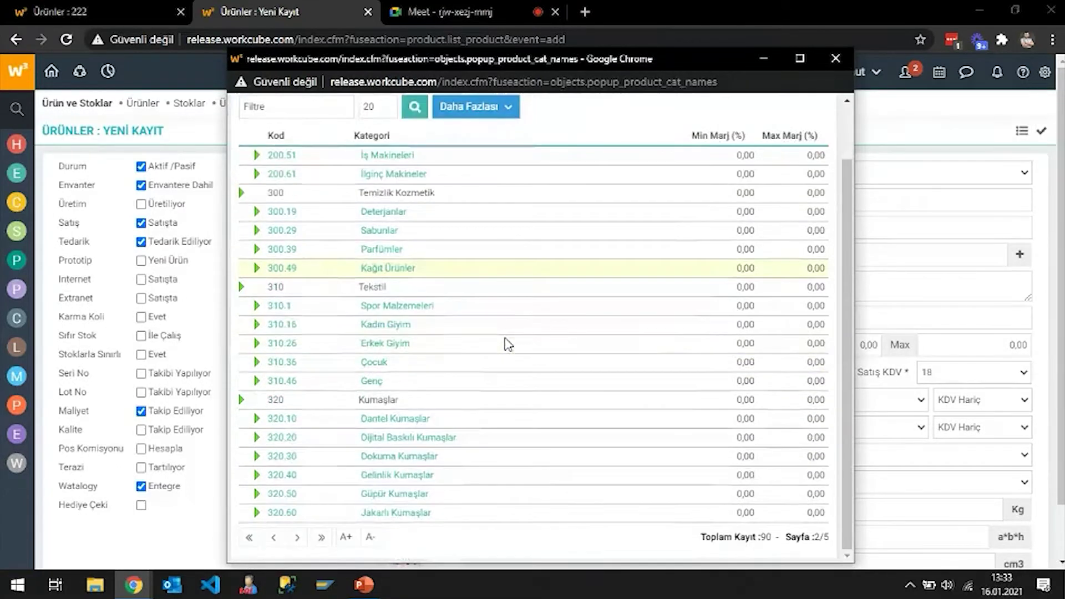
click(296, 537)
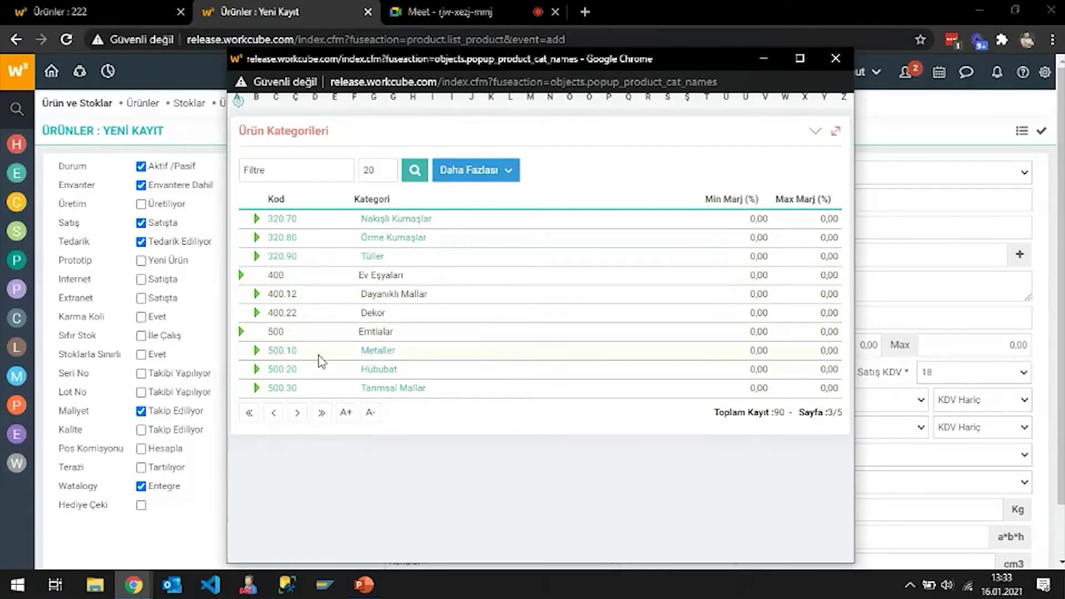
click(384, 392)
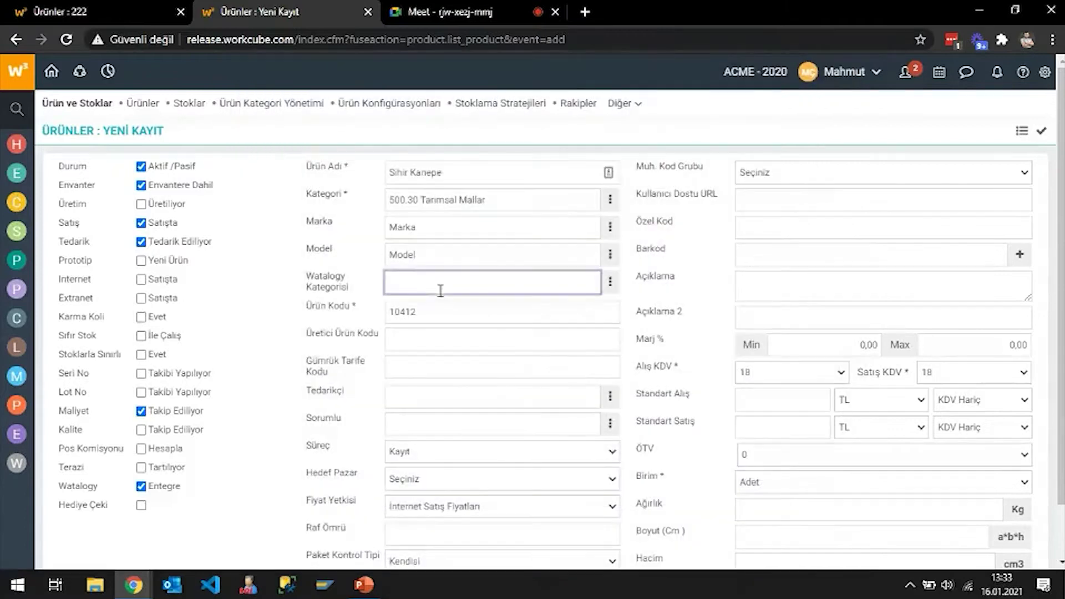
- Mark the product as Üretiliyor and Yeni Ürün, disable Tedarik Ediliyor, and save the record
click(141, 204)
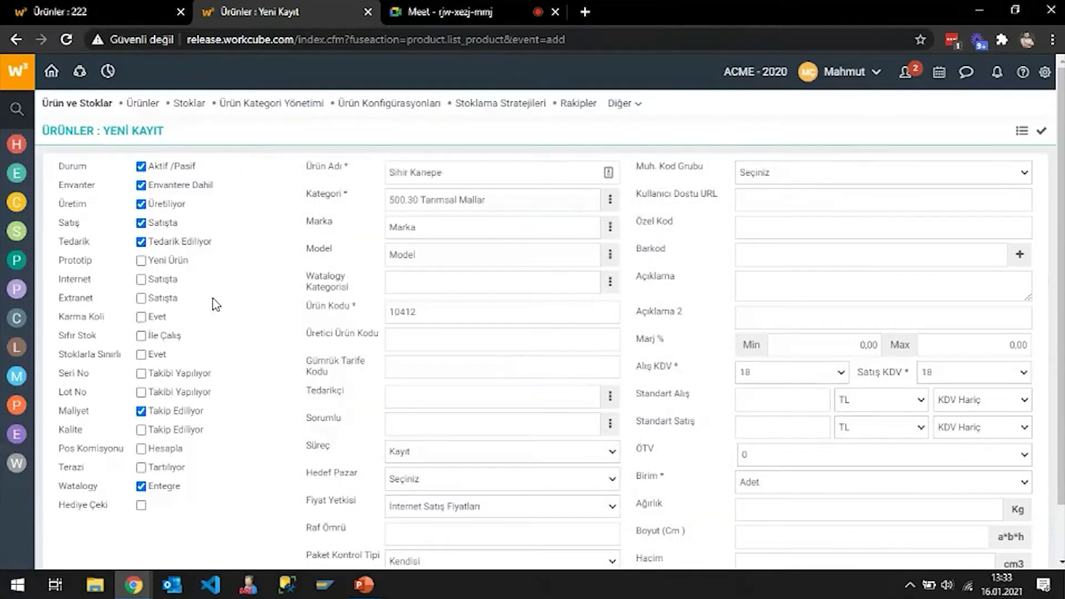
click(141, 242)
click(432, 335)
scroll(434, 334, down, 1)
click(433, 335)
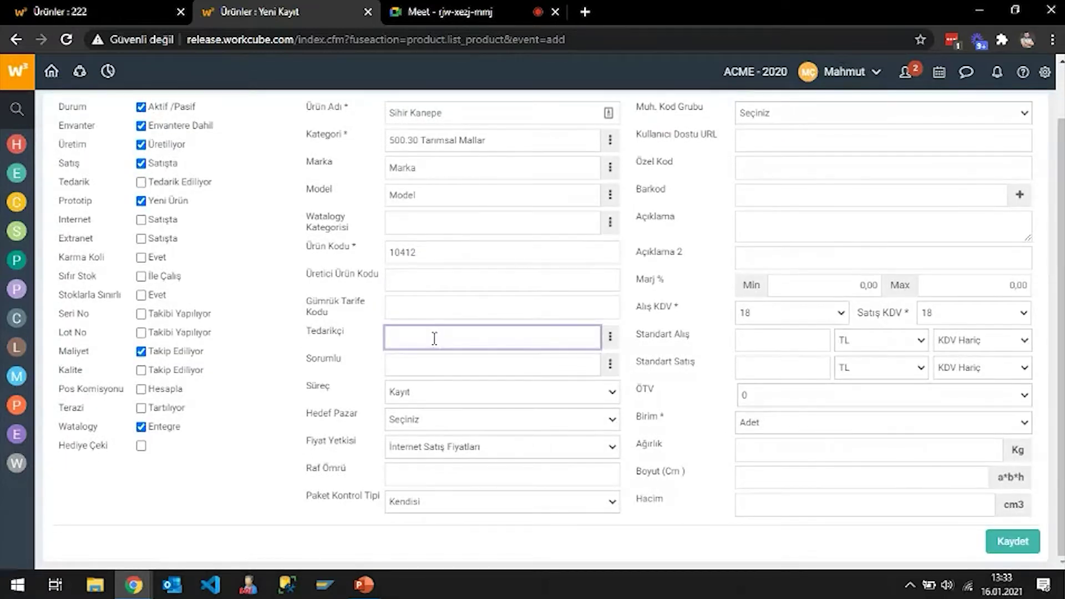
scroll(452, 335, up, 1)
scroll(909, 377, down, 2)
click(1011, 541)
click(599, 130)
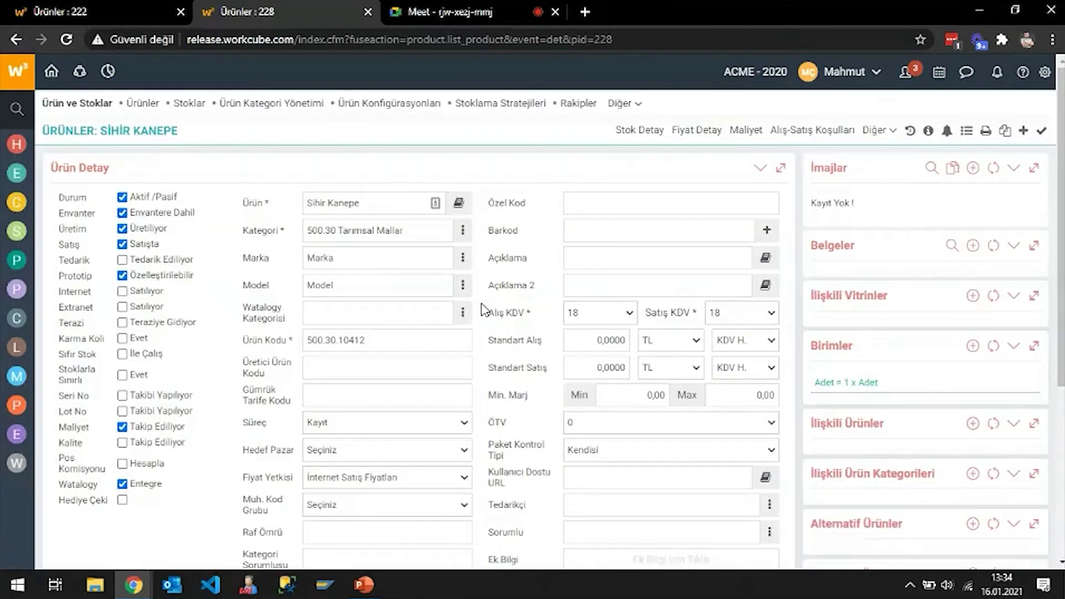
- Open the product tree of Sihir Kanepe from its product detail page
click(654, 256)
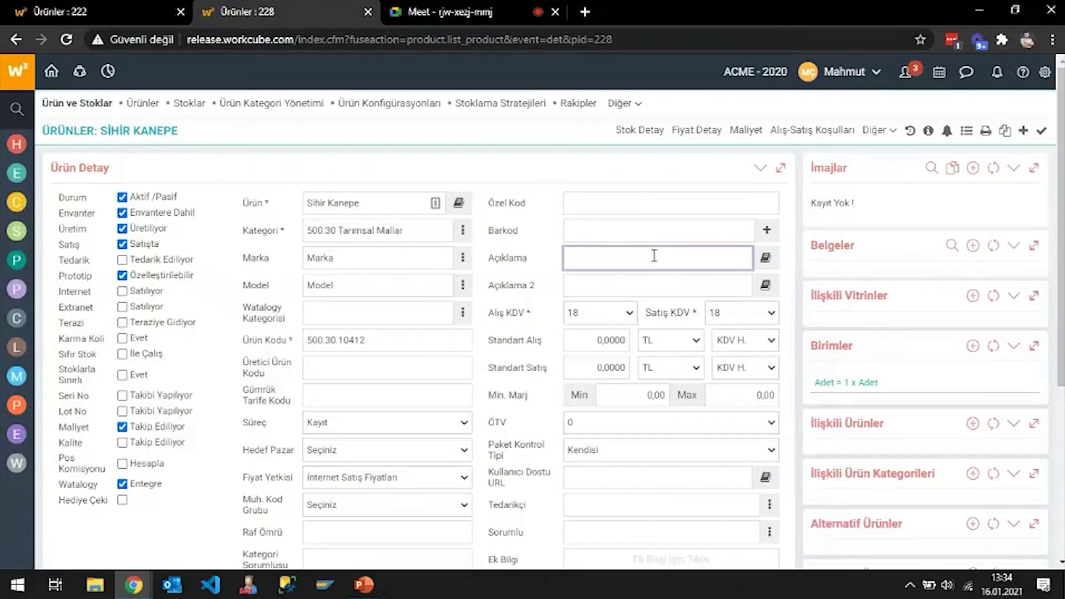
click(878, 130)
click(773, 185)
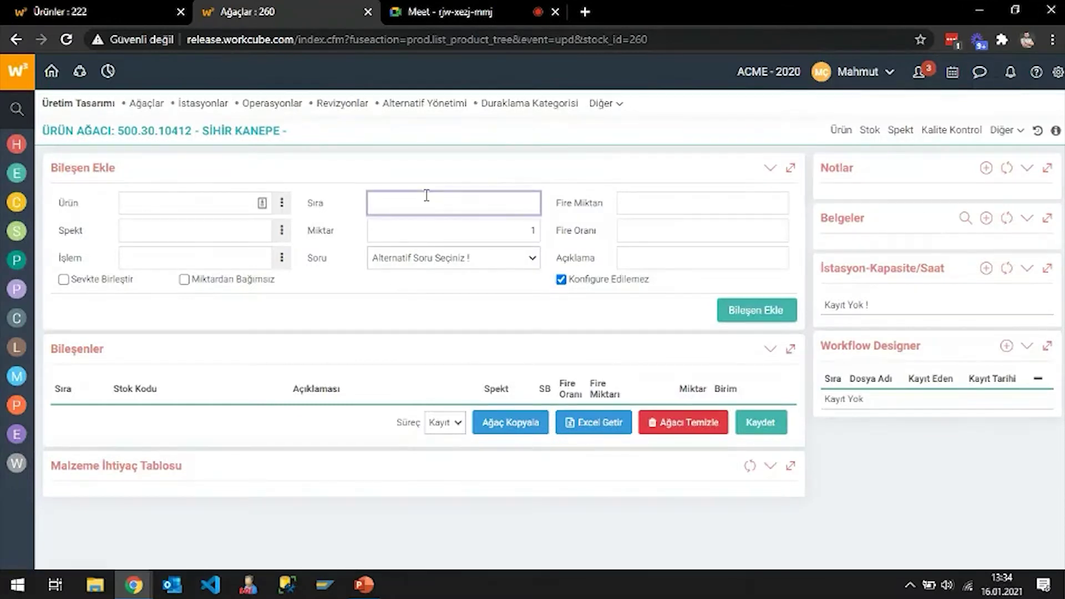
- Open the Alternatif Soruları page in a separate browser tab and list all existing questions
click(601, 105)
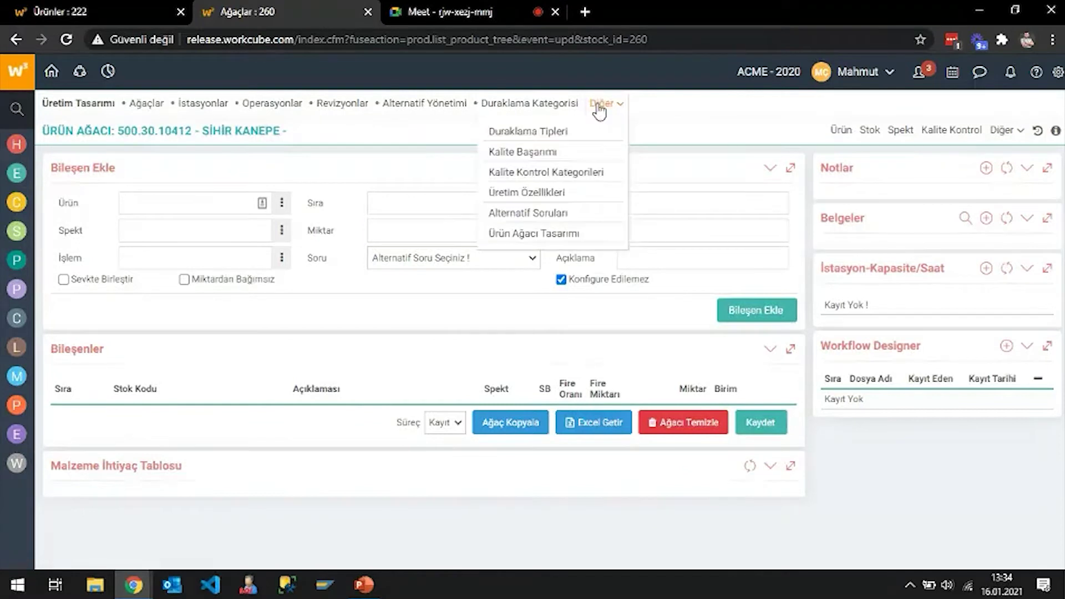
click(529, 213)
click(437, 7)
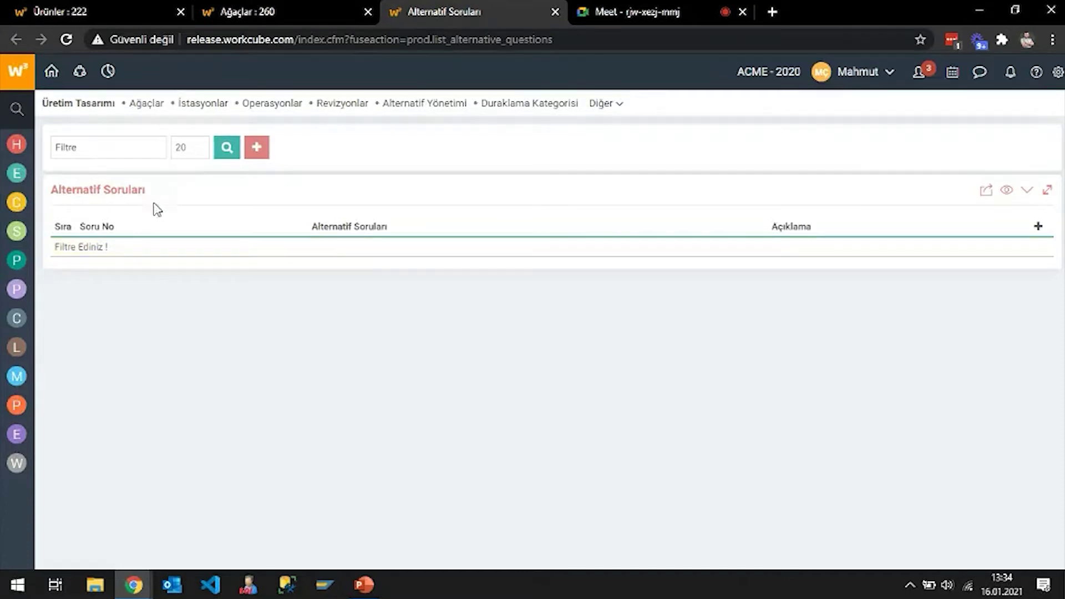
click(223, 154)
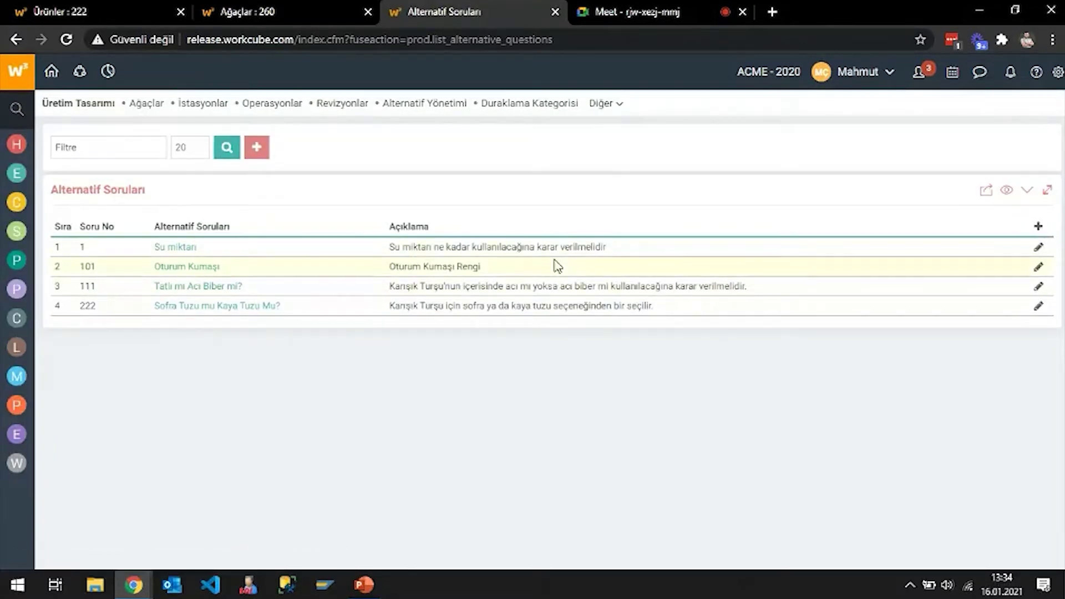
- Create an alternative question named "OK" with the description "Oturum Kumaşı" and try to save it with No 01
click(1038, 226)
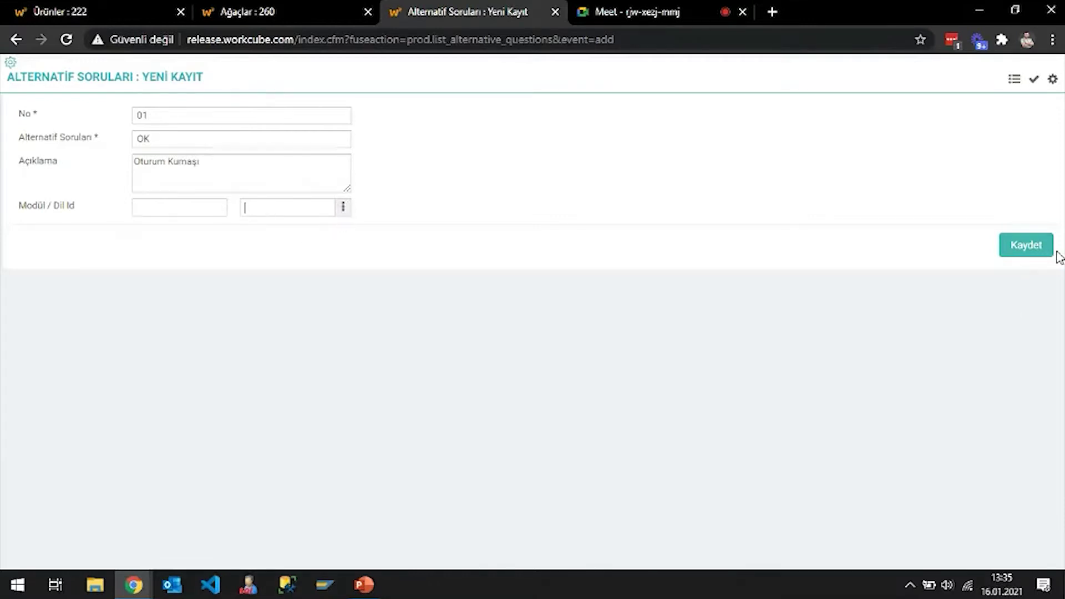
click(1028, 244)
click(603, 140)
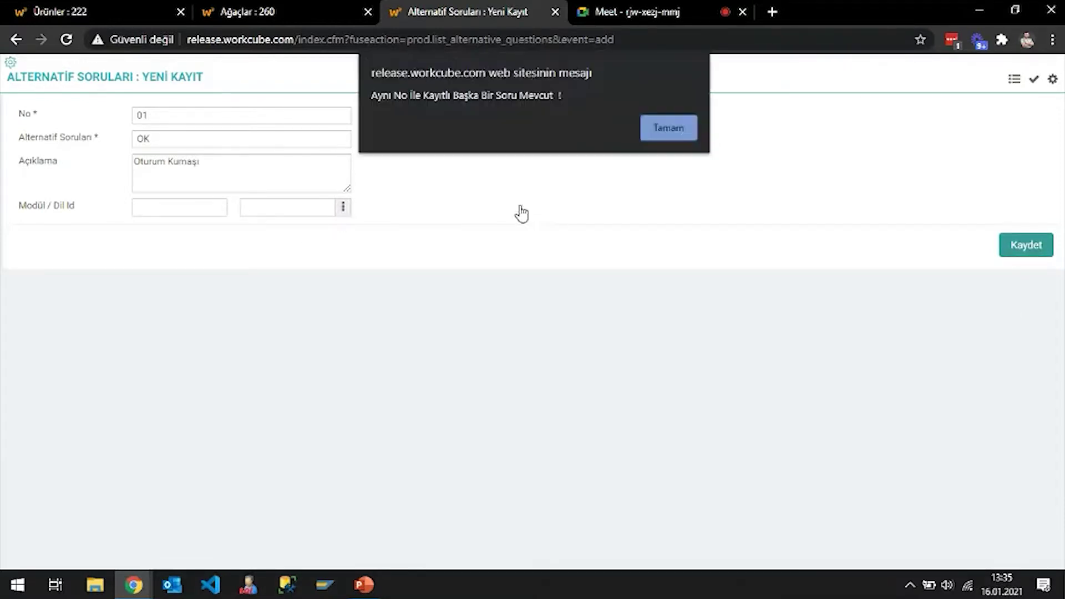
click(648, 127)
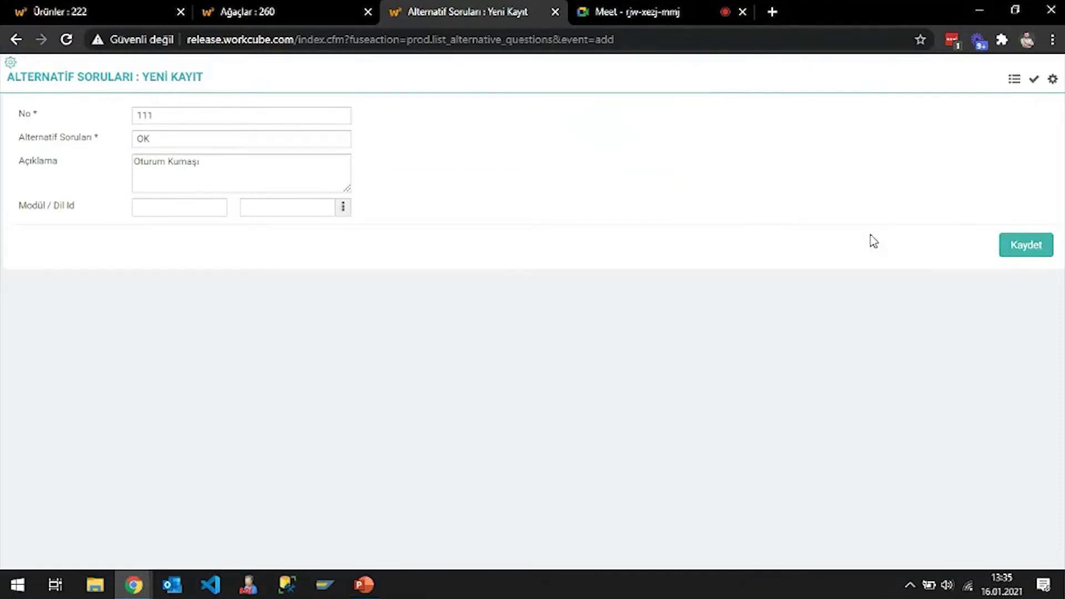
- Try to save the alternative question with No 111
click(1024, 245)
click(645, 133)
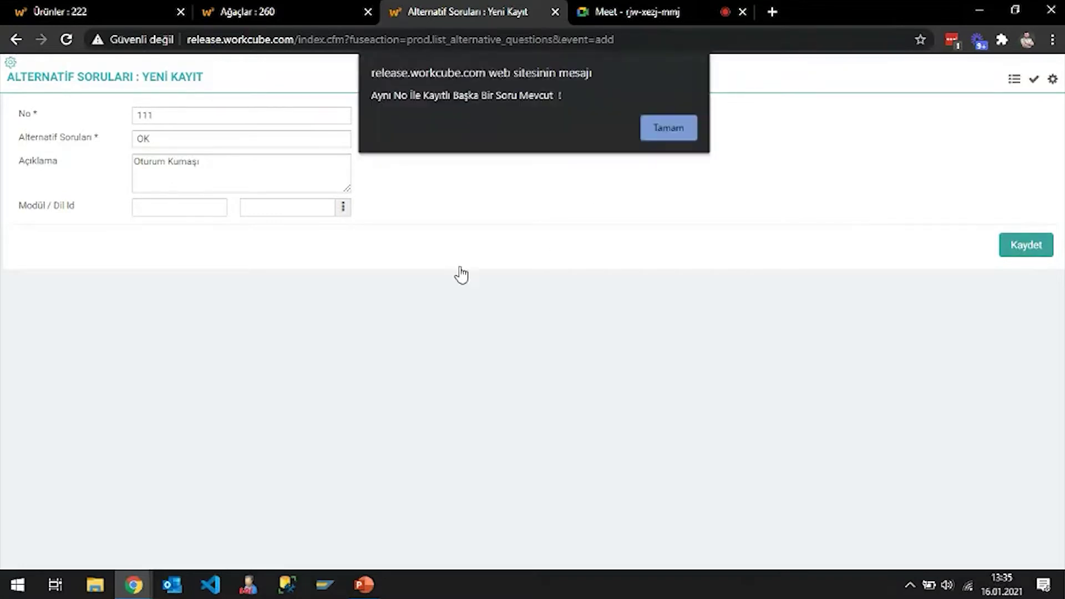
click(652, 127)
- Check the used numbers in a separate question list and save the "OK" question with No 112
middle_click(1007, 85)
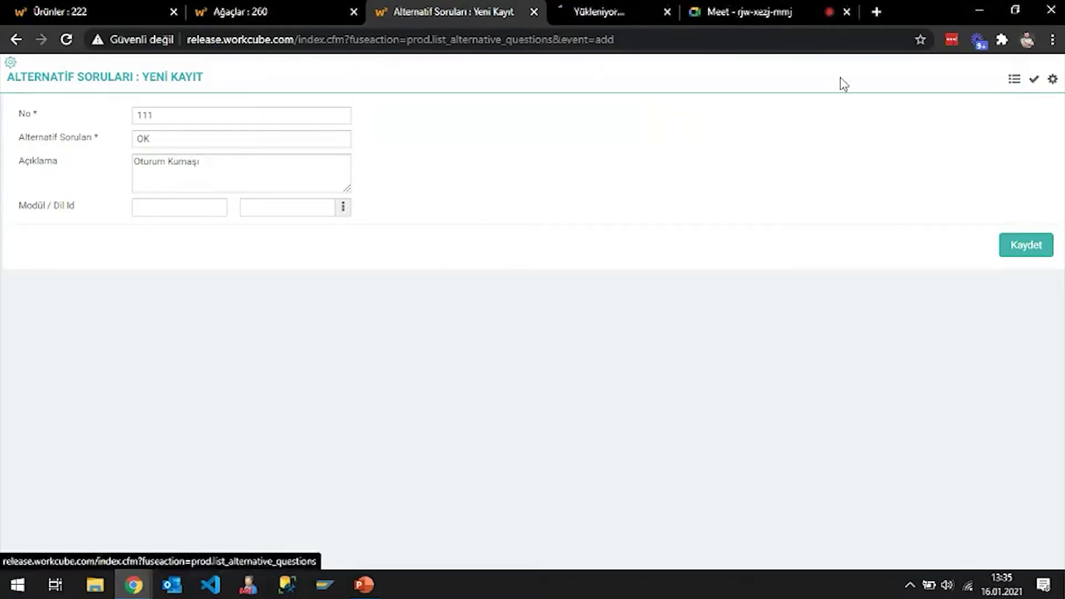
click(625, 10)
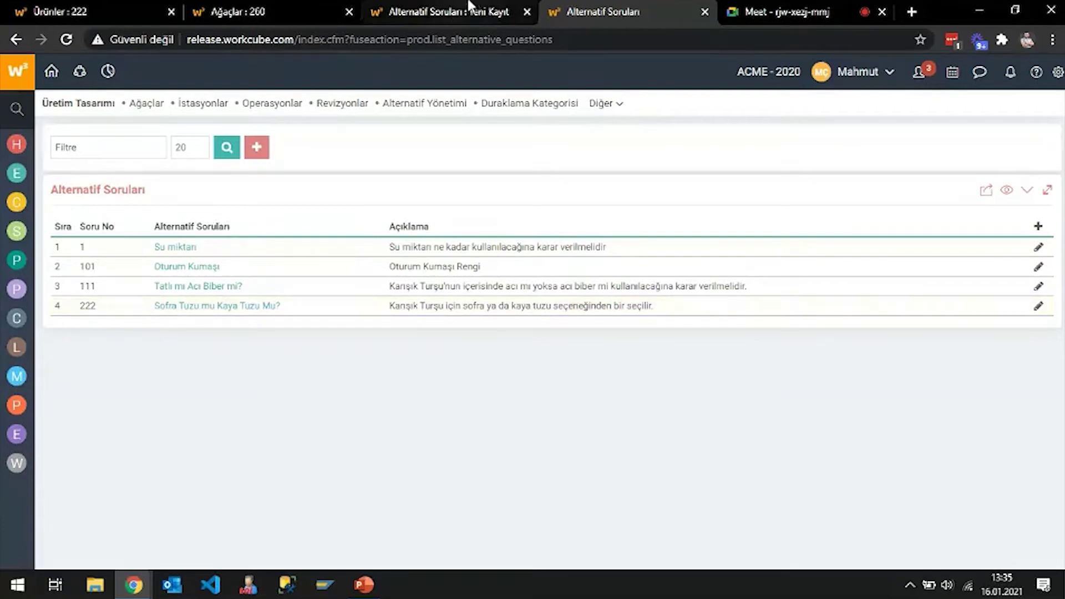
click(500, 13)
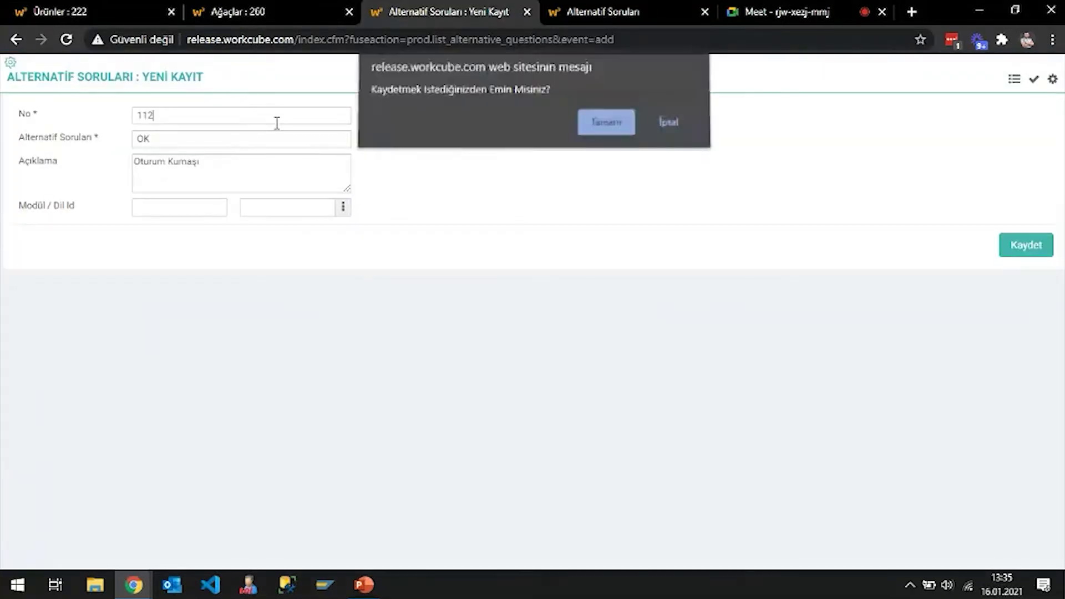
key(Return)
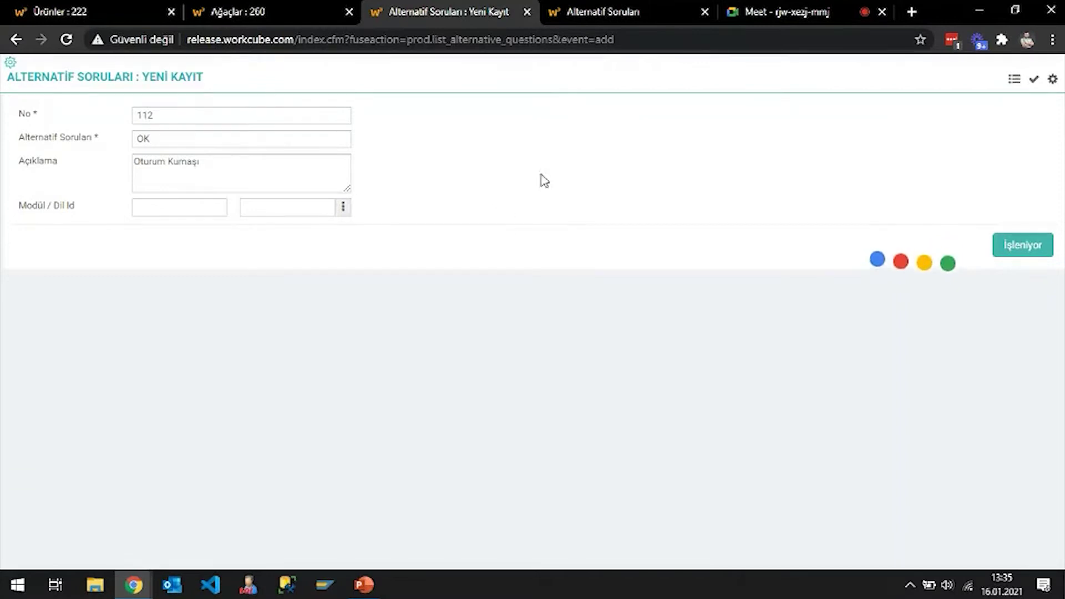
- Refresh the alternative questions list to check the new entry and close the tab with the question entry form
click(612, 7)
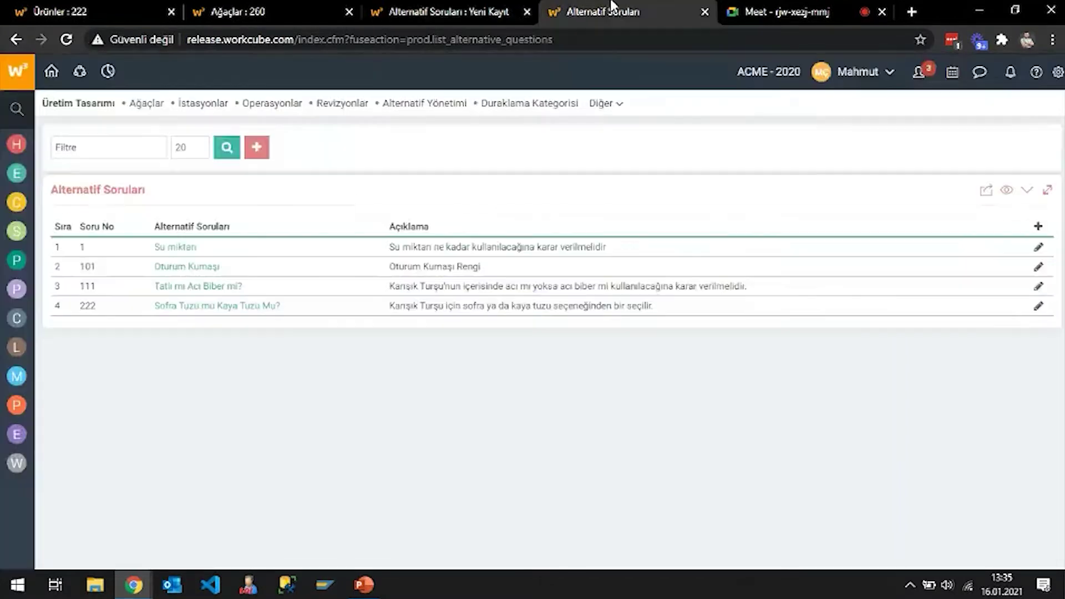
key(F5)
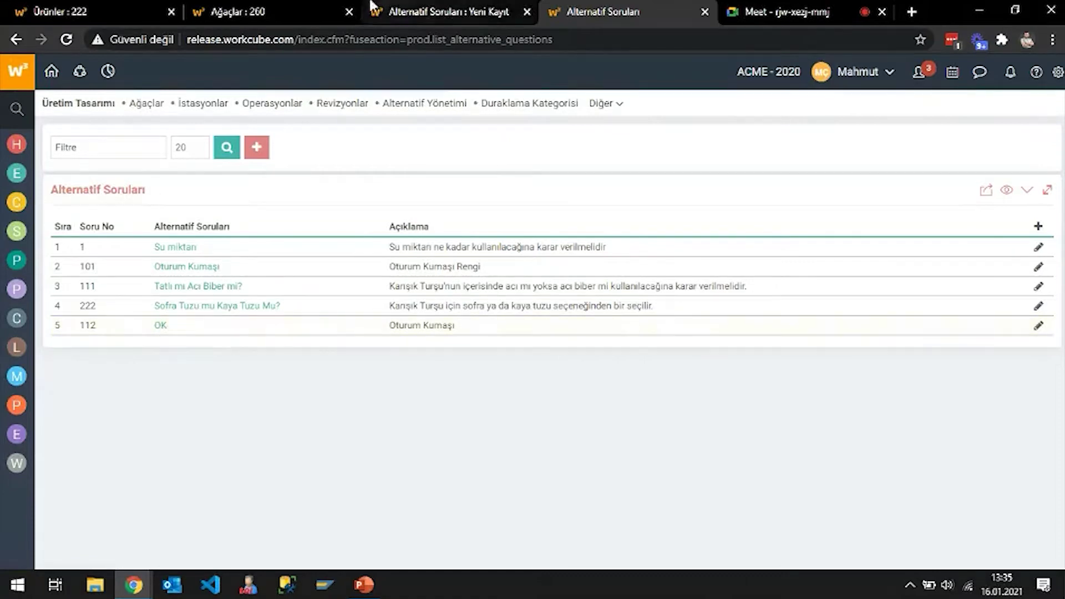
click(536, 15)
click(527, 11)
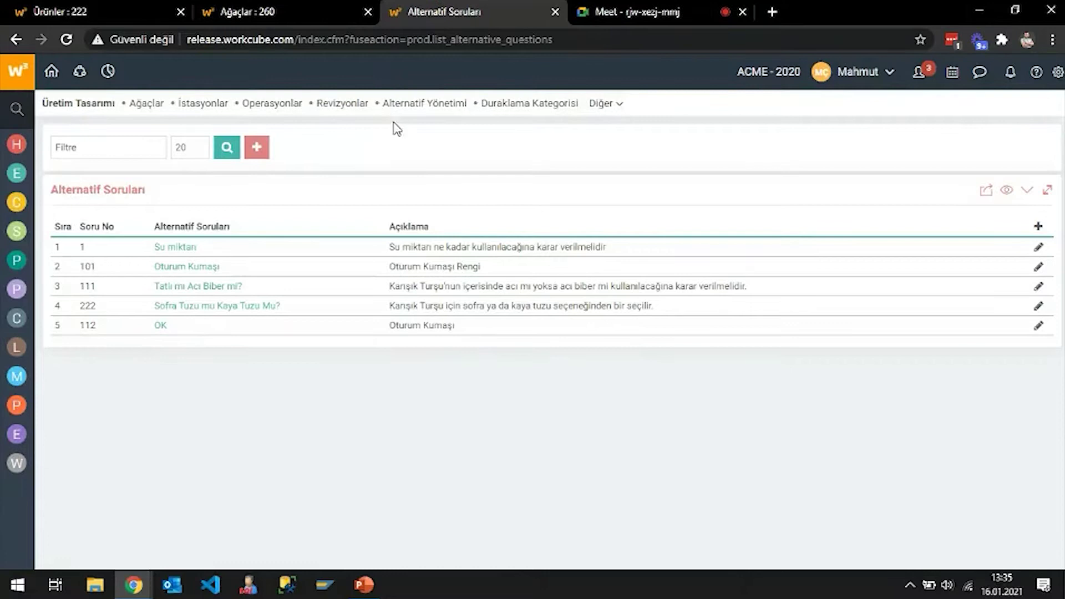
- Start another new product record in a separate browser tab and name it "Sihir Kanepe Gövde"
click(317, 7)
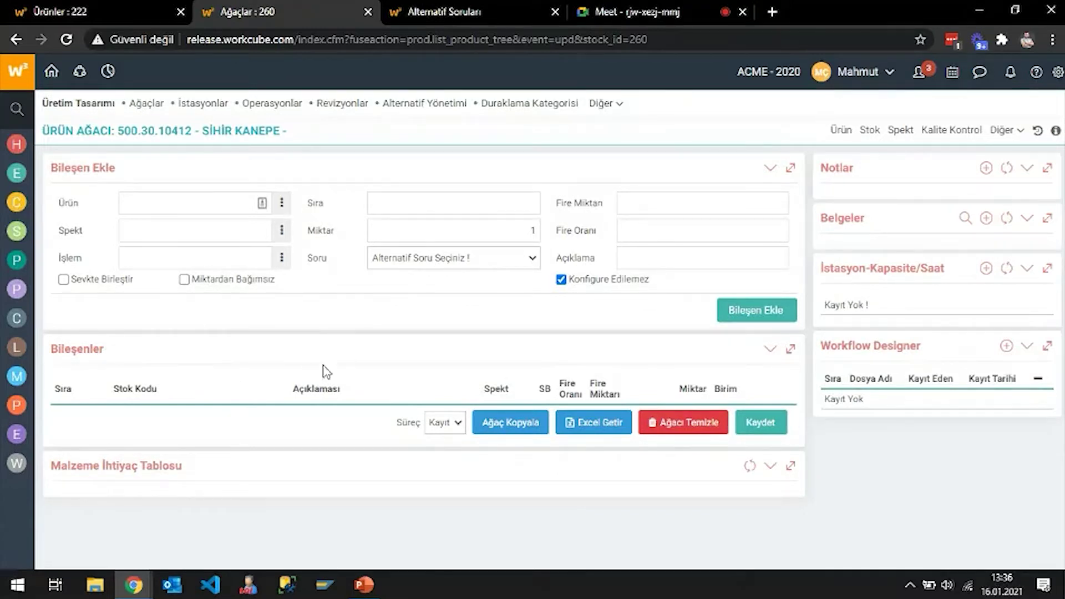
key(ctrl+1)
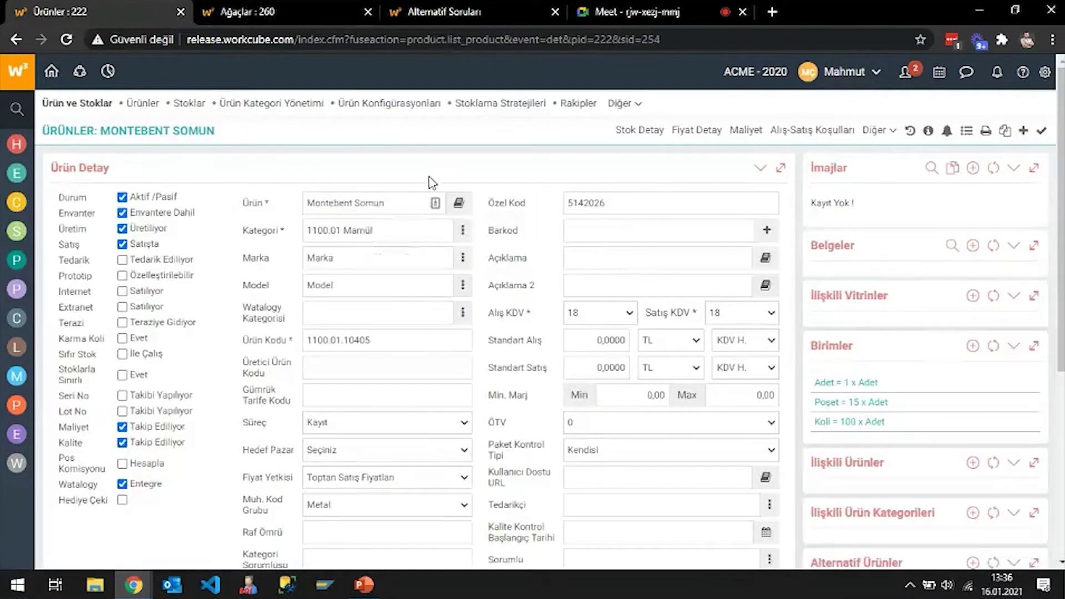
middle_click(145, 103)
key(ctrl+4)
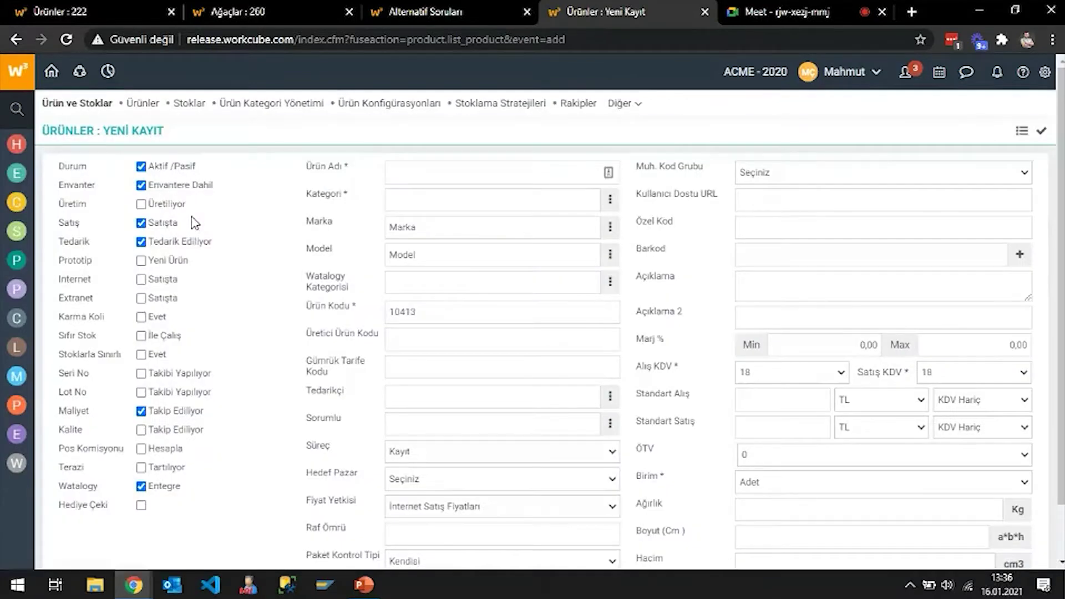
click(454, 175)
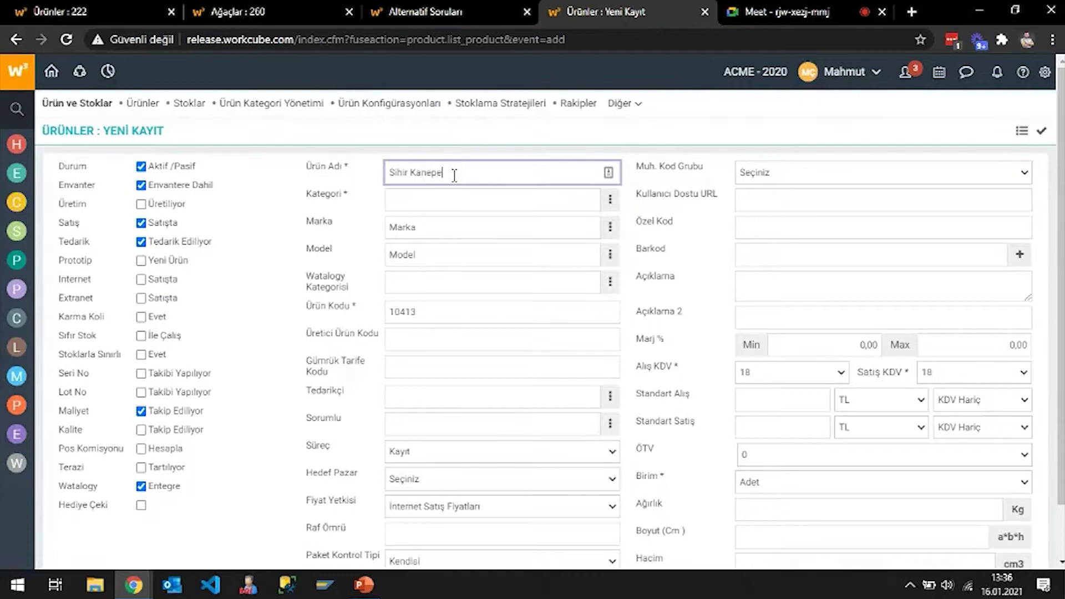
text(Sihir Kanepe)
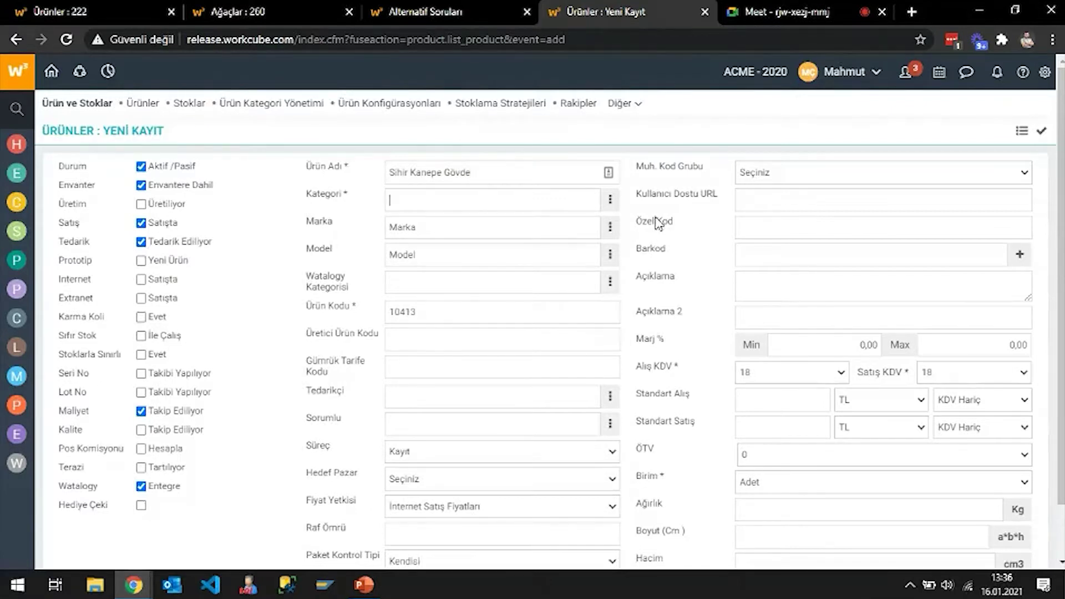
- Search the product categories for "mamül" and assign category 100.71 Yarımamüller to Sihir Kanepe Gövde
click(611, 201)
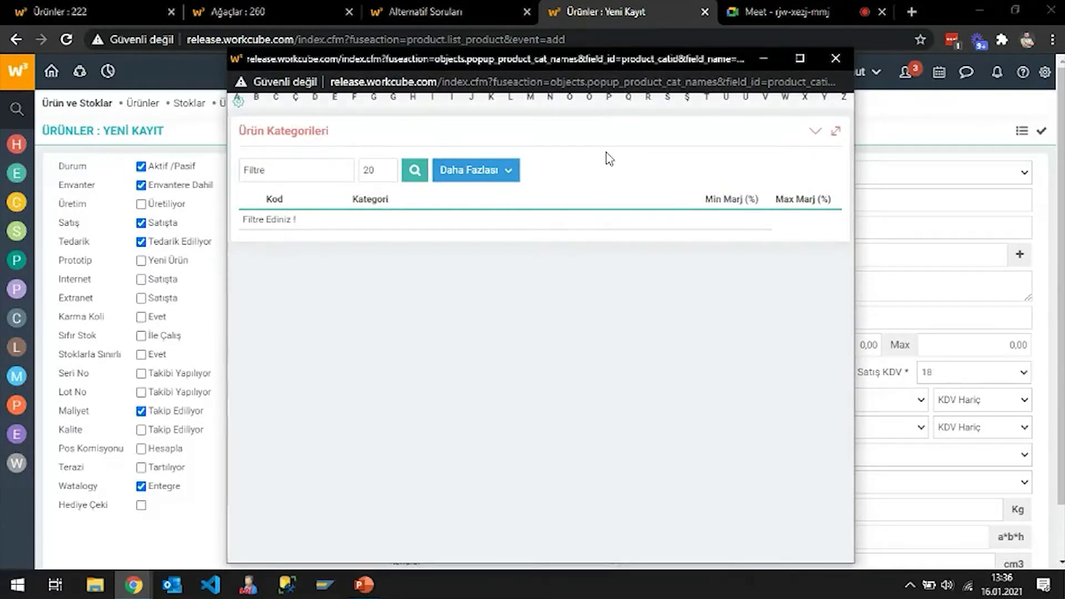
key(Return)
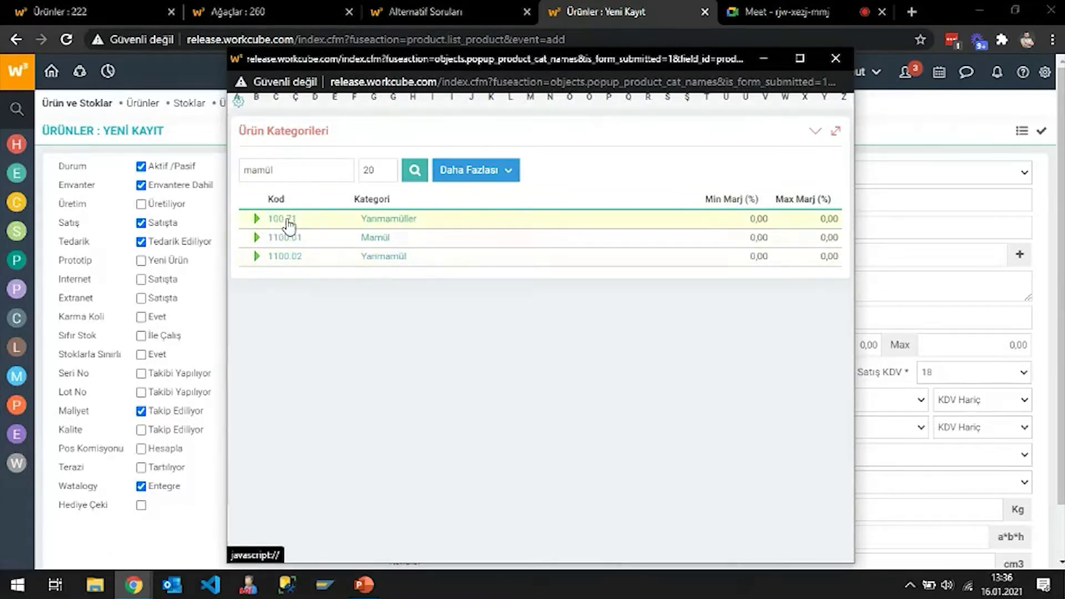
click(377, 220)
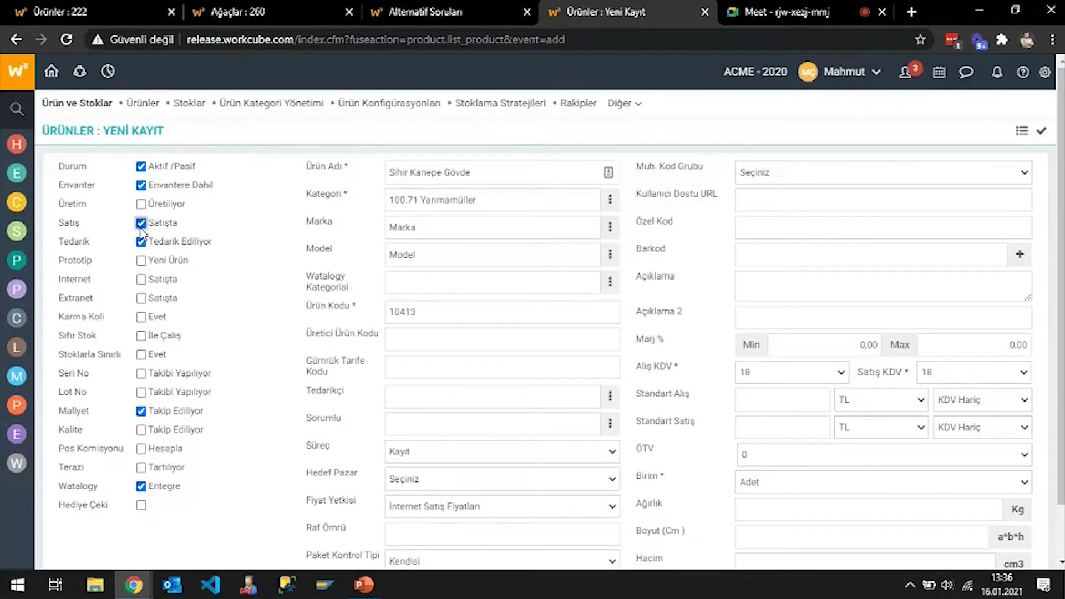
- Mark Sihir Kanepe Gövde as produced (Üretiliyor), clear its Satışta and Tedarik Ediliyor options, and save the product record
click(142, 203)
click(142, 223)
click(141, 242)
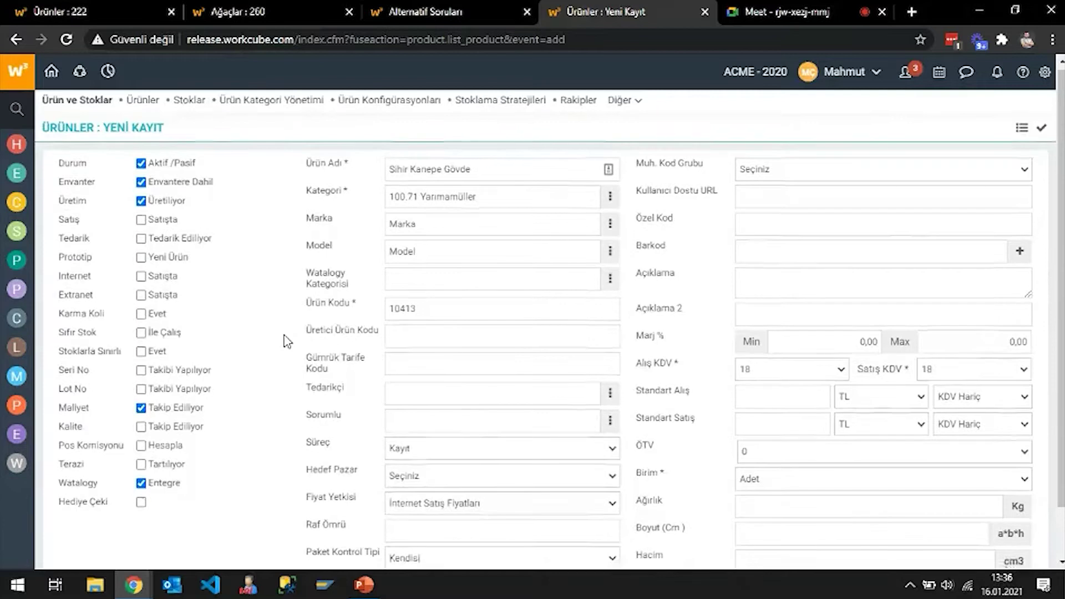
scroll(284, 341, down, 2)
click(1012, 541)
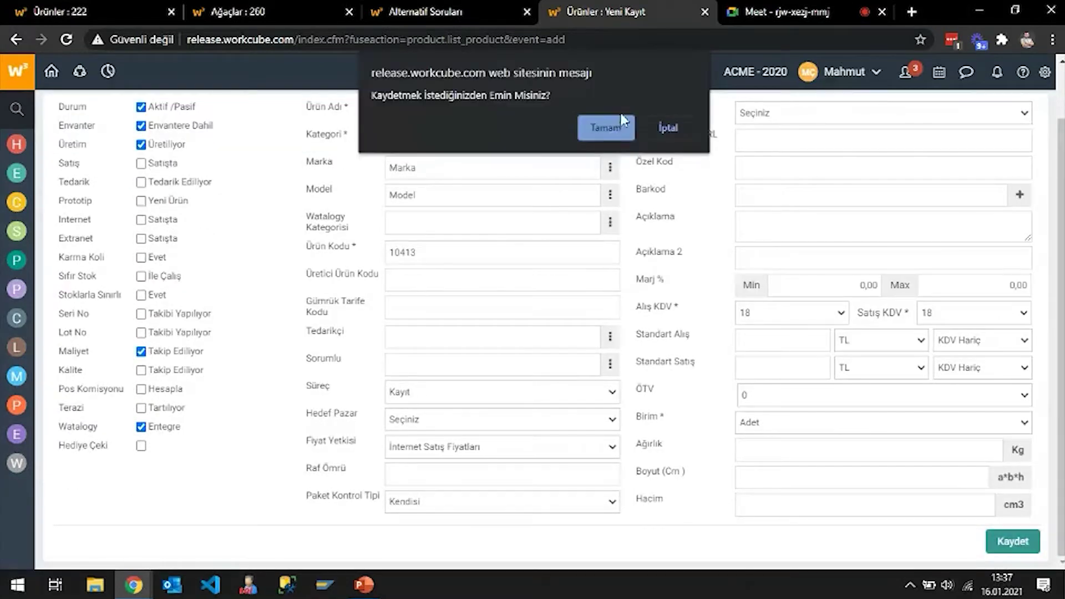
key(Return)
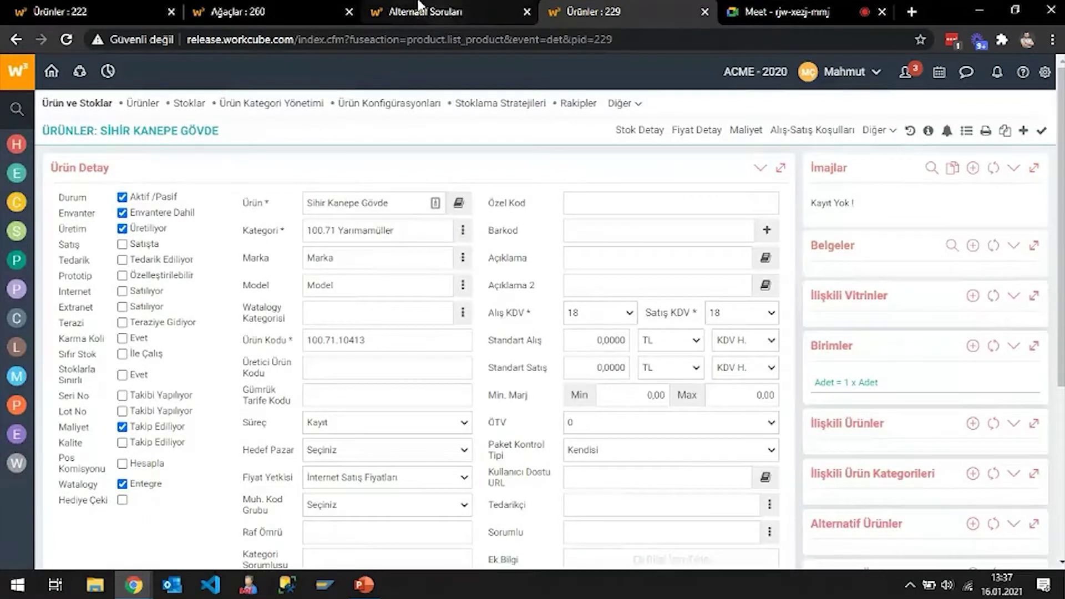
- Try to select Sihir Kanepe Gövde as a component in the Sihir Kanepe product tree, searching by its copied product name
click(292, 8)
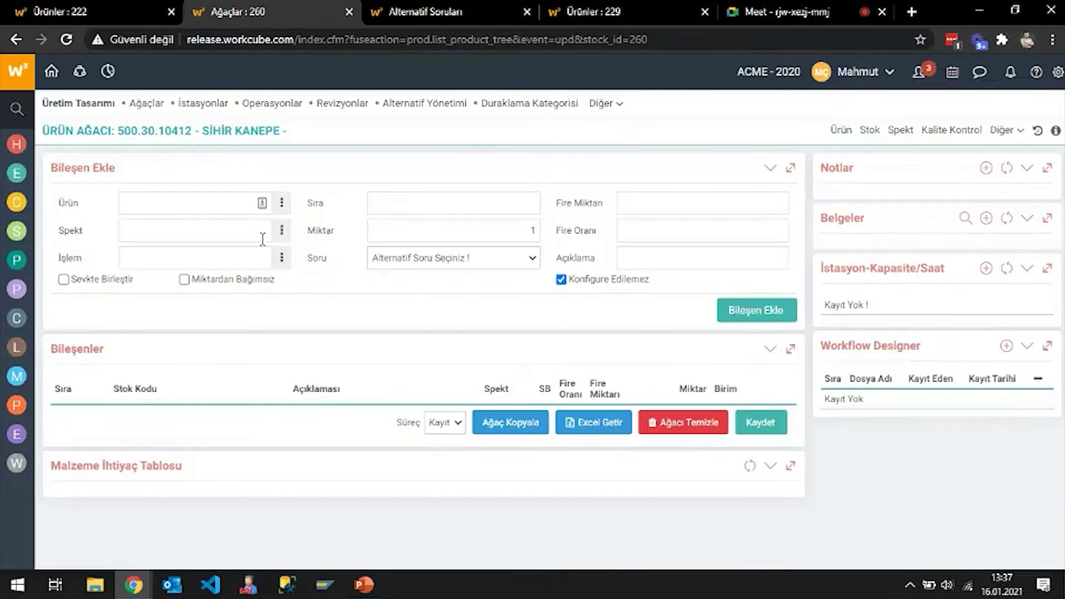
click(602, 11)
drag(106, 132, 247, 135)
key(ctrl+c)
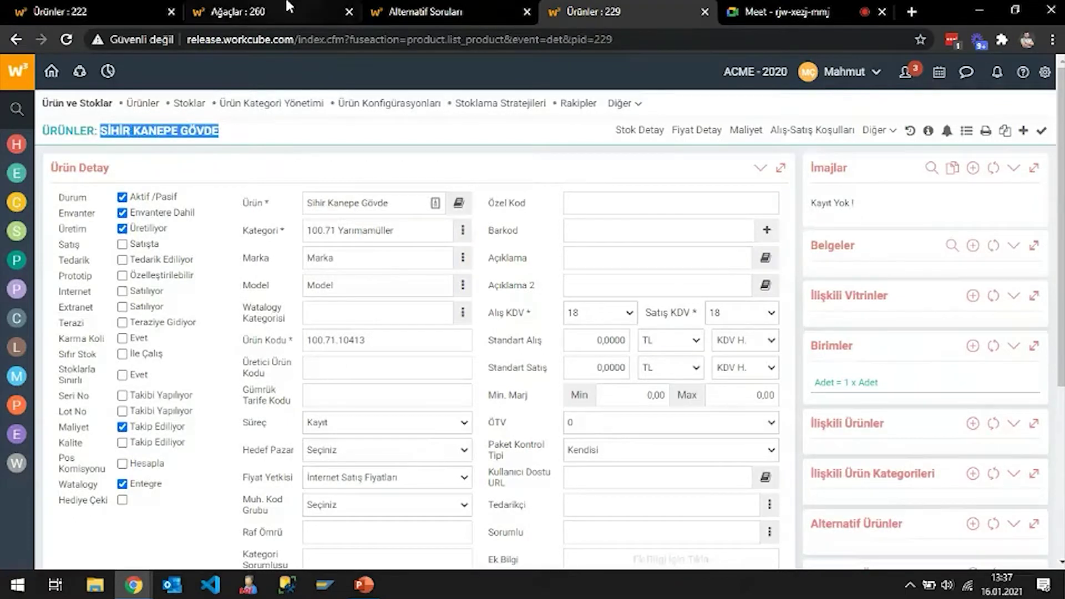
click(310, 12)
click(282, 202)
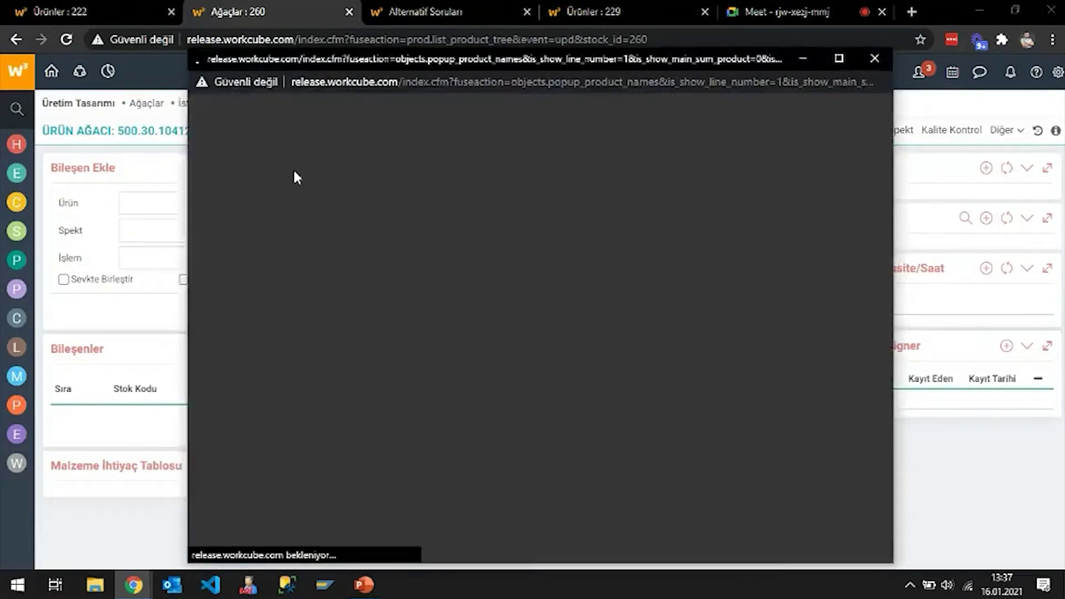
click(273, 170)
key(ctrl+v)
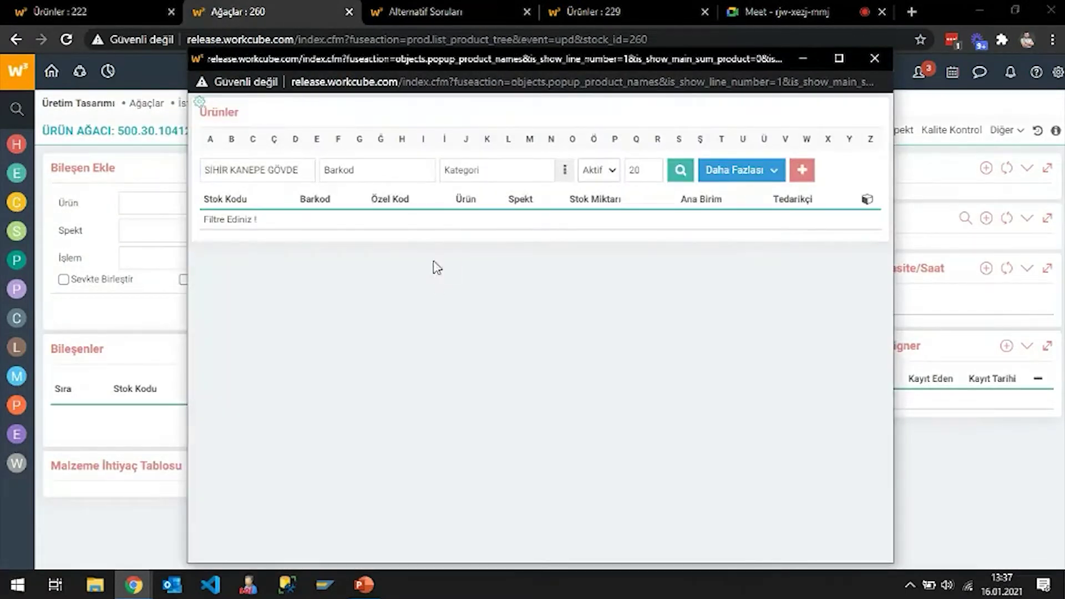
click(672, 174)
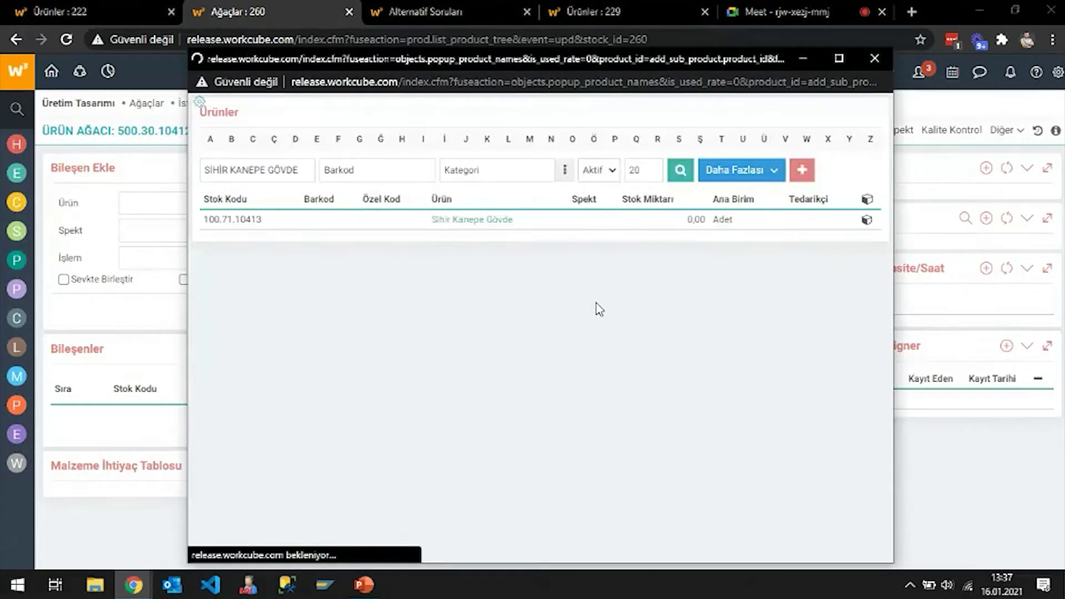
click(498, 219)
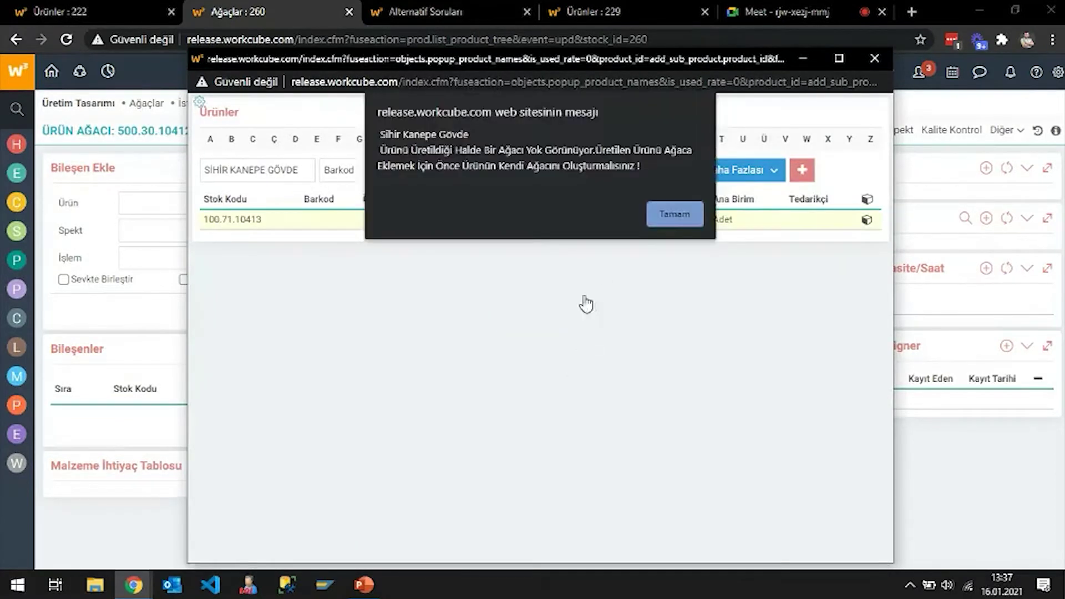
click(672, 221)
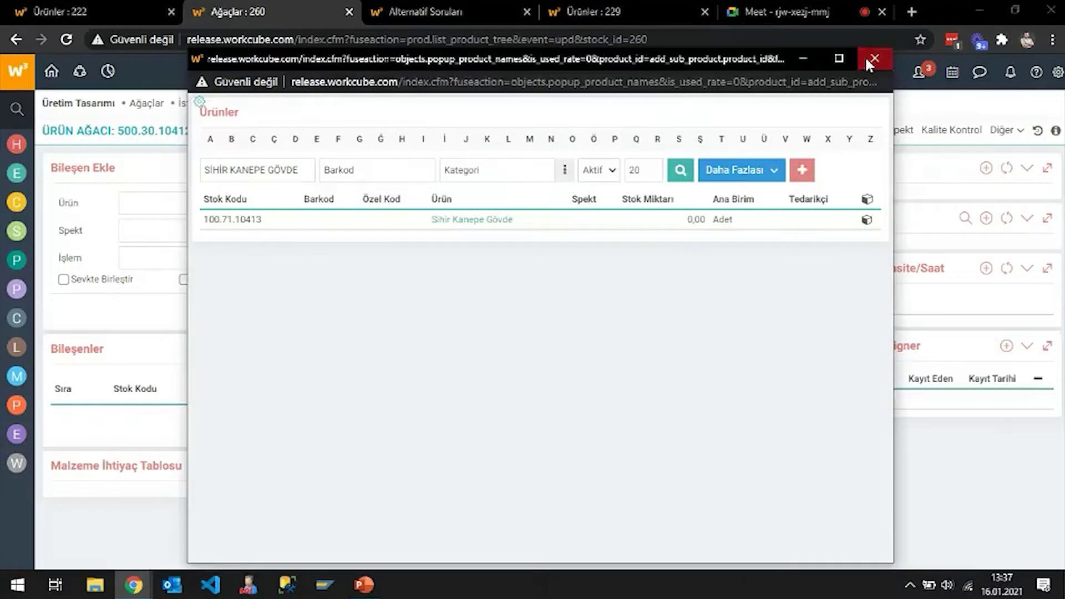
click(872, 58)
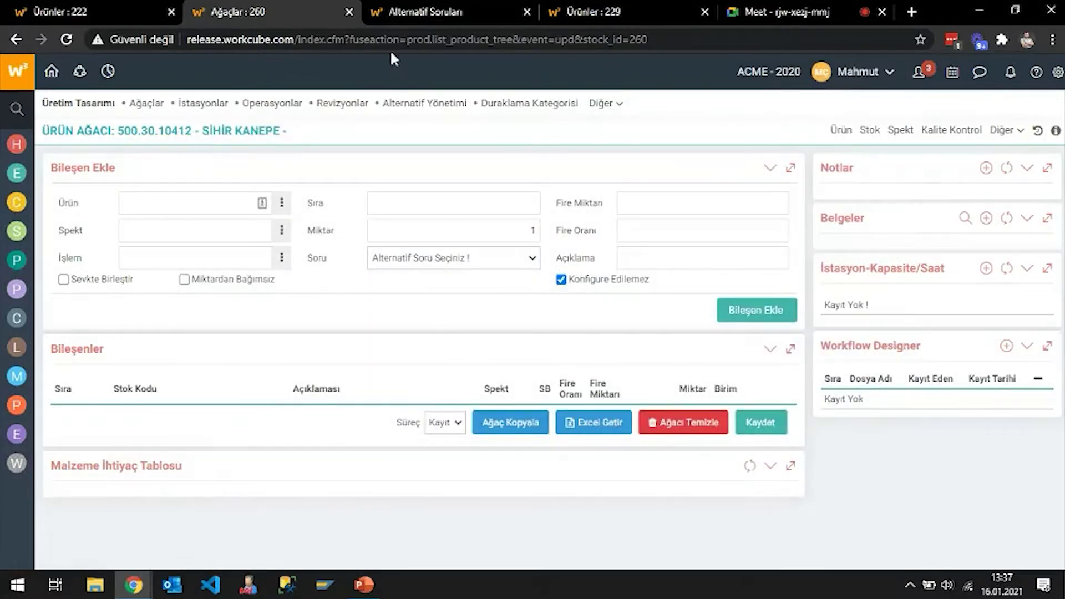
- Open the product tree of Sihir Kanepe Gövde and check the available alternative questions for a component
click(594, 11)
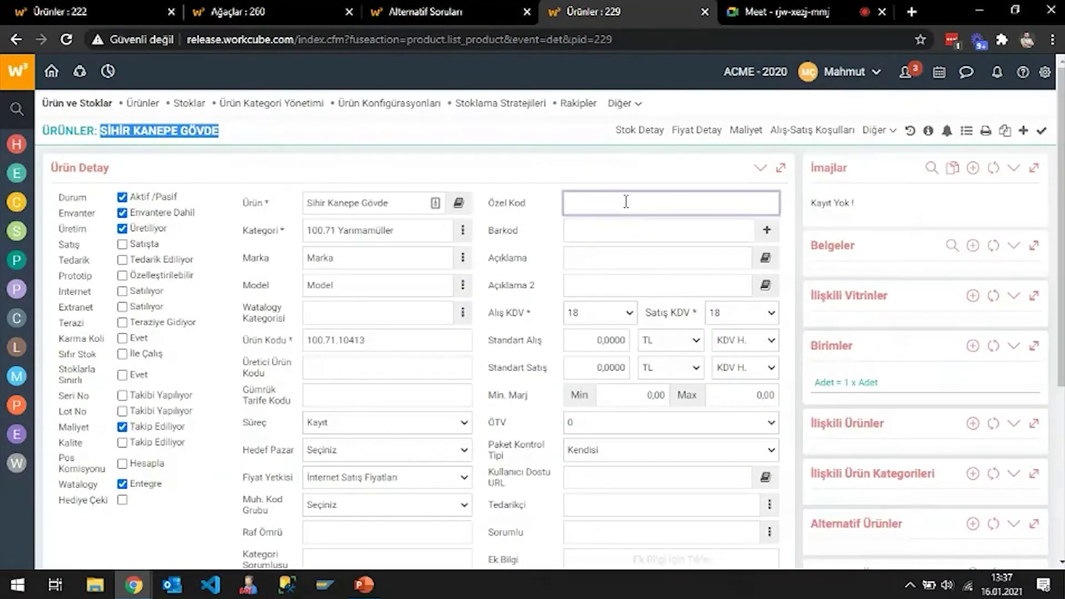
click(877, 132)
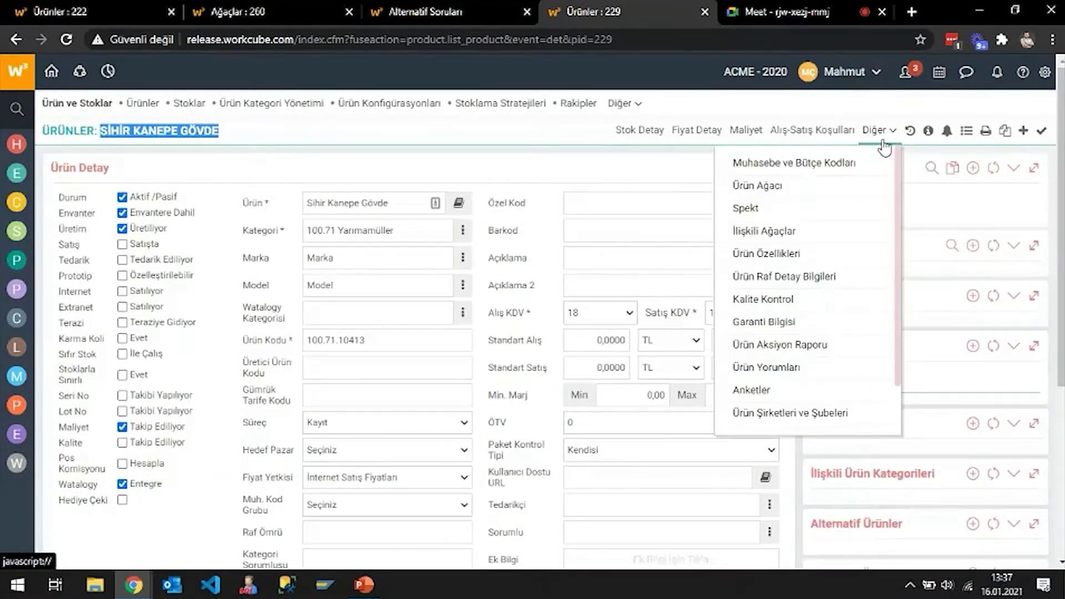
click(768, 190)
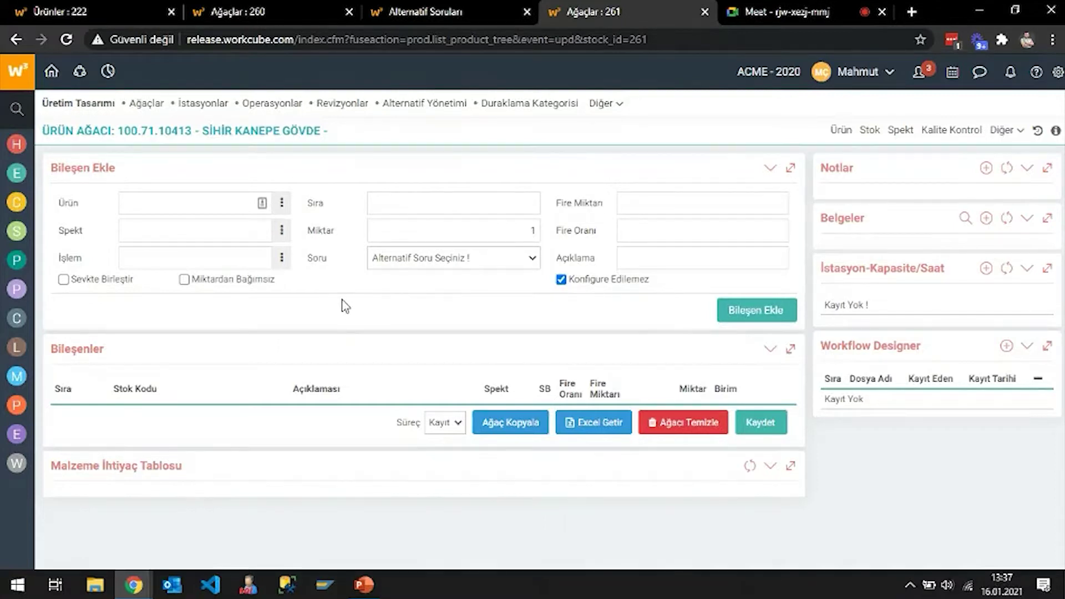
click(419, 264)
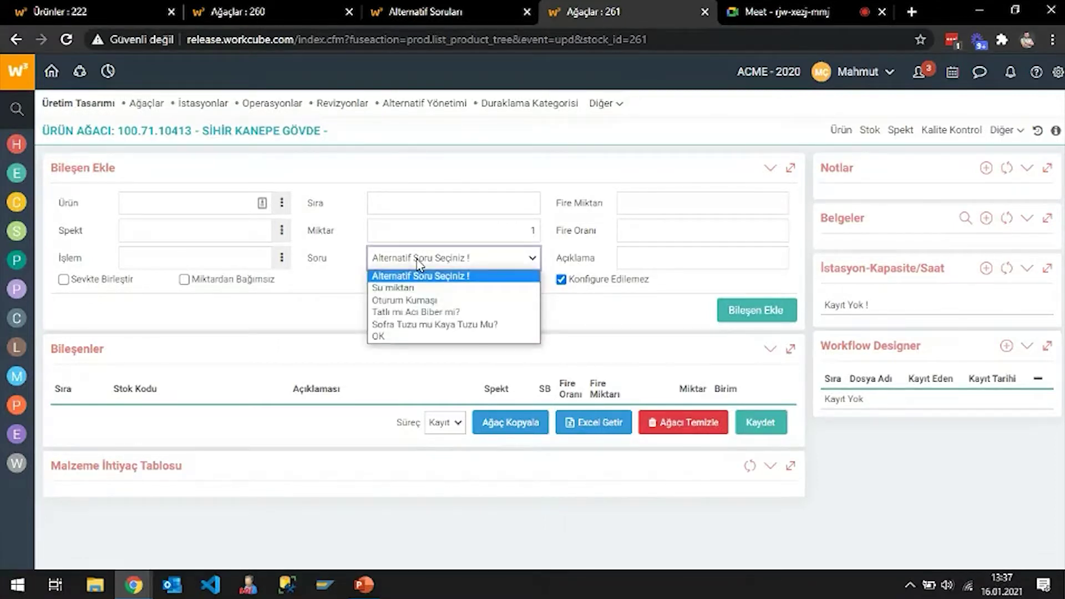
click(419, 264)
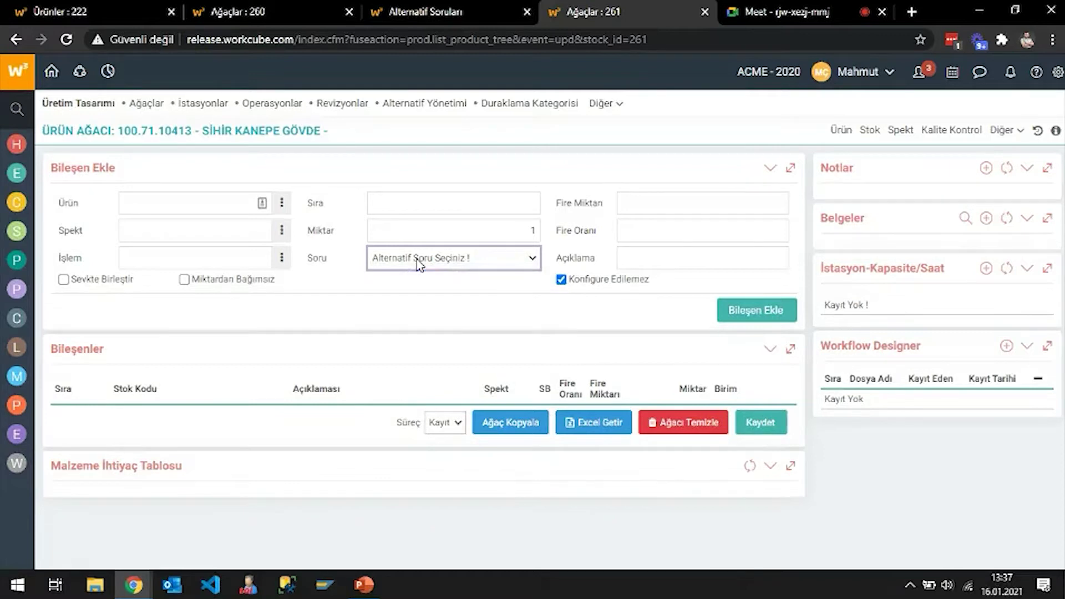
click(143, 199)
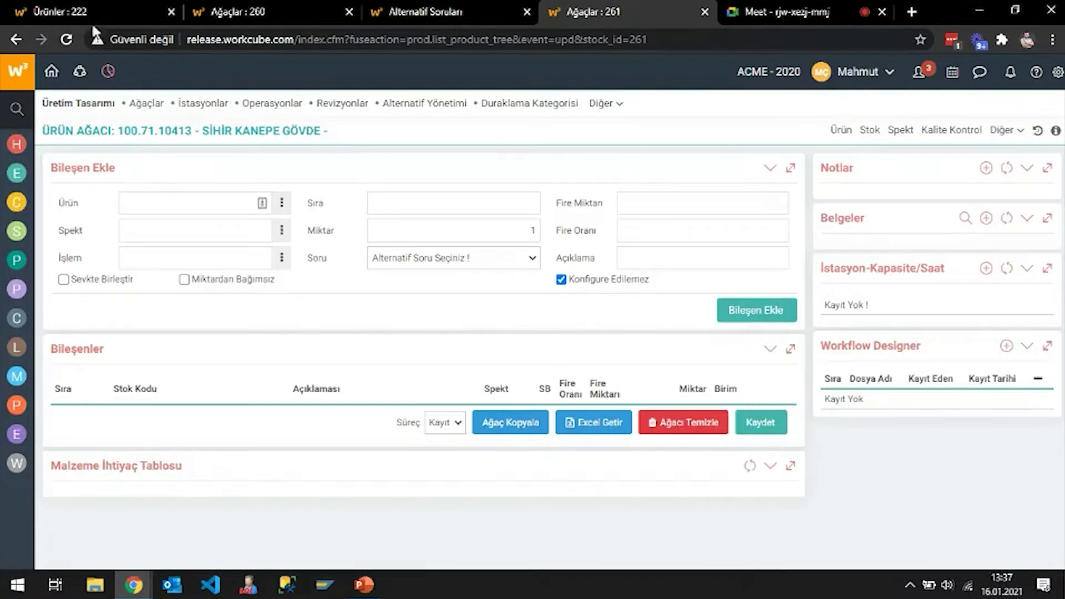
- Start a new product record from the product list in a separate browser tab and name it "Oturum Kumaşı"
click(76, 7)
middle_click(148, 103)
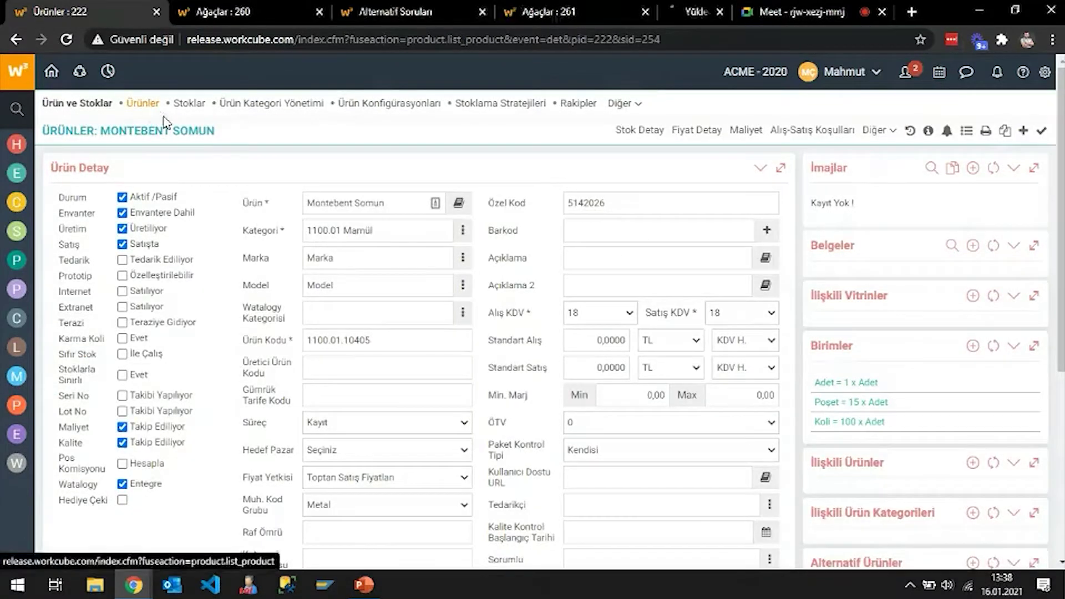
click(663, 6)
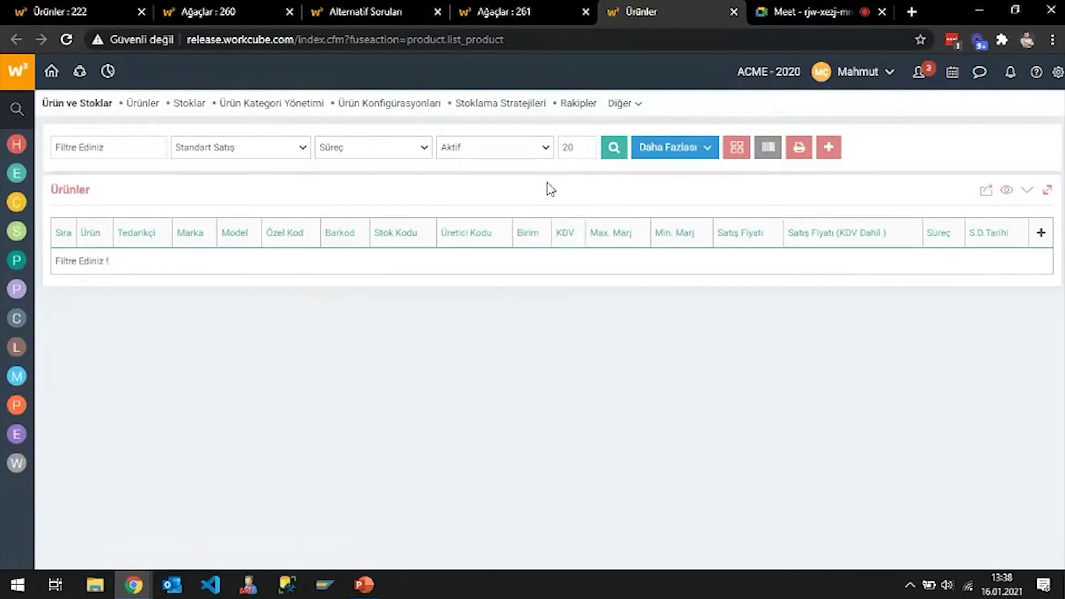
click(830, 147)
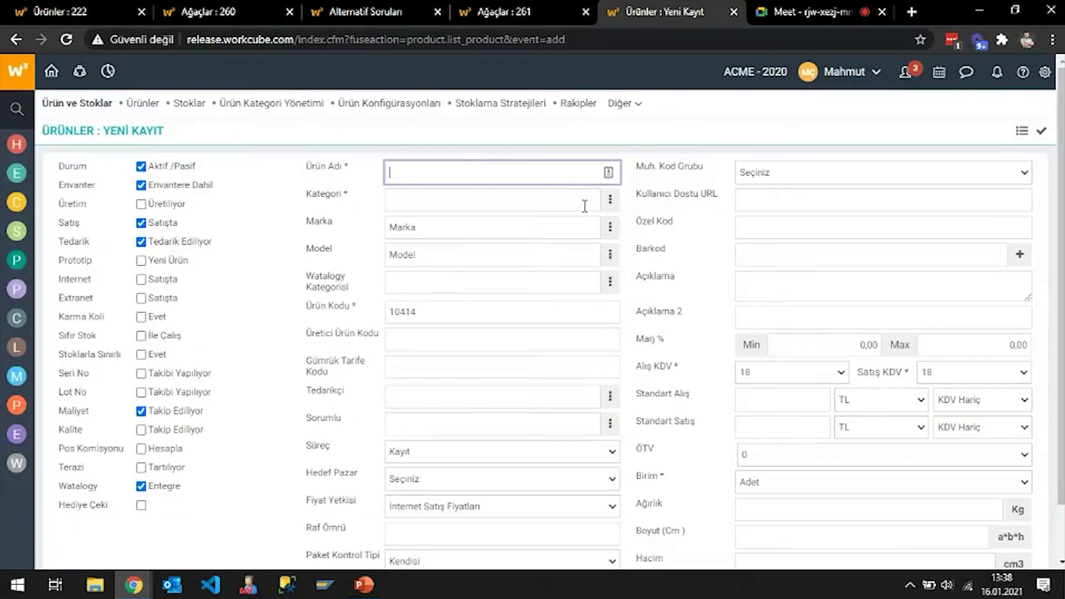
click(584, 206)
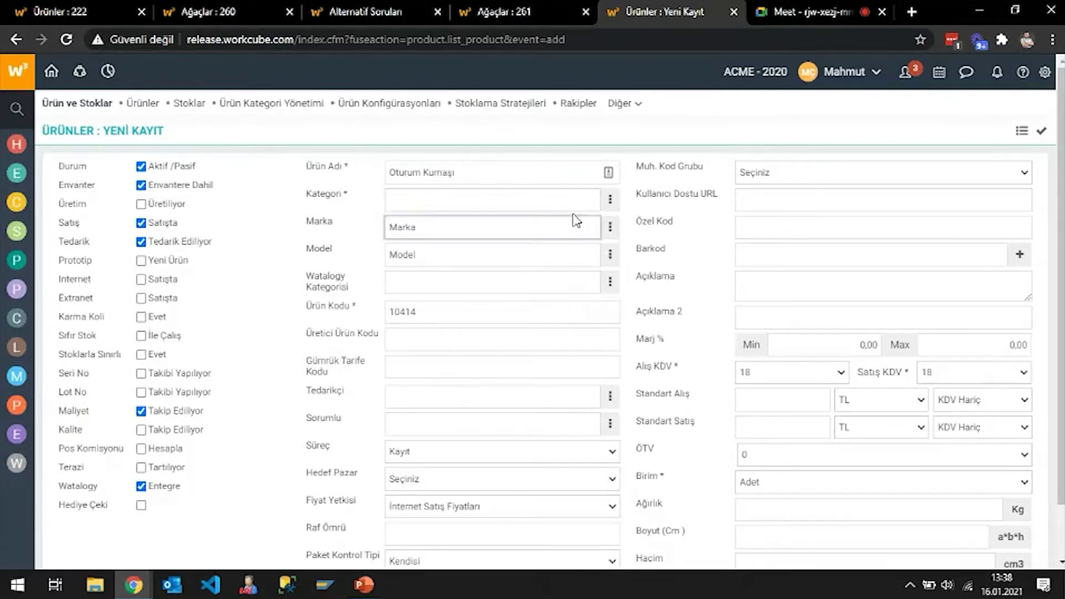
- Search the product categories for "mamül" and assign category 100.71 Yarımamüller to Oturum Kumaşı
click(611, 200)
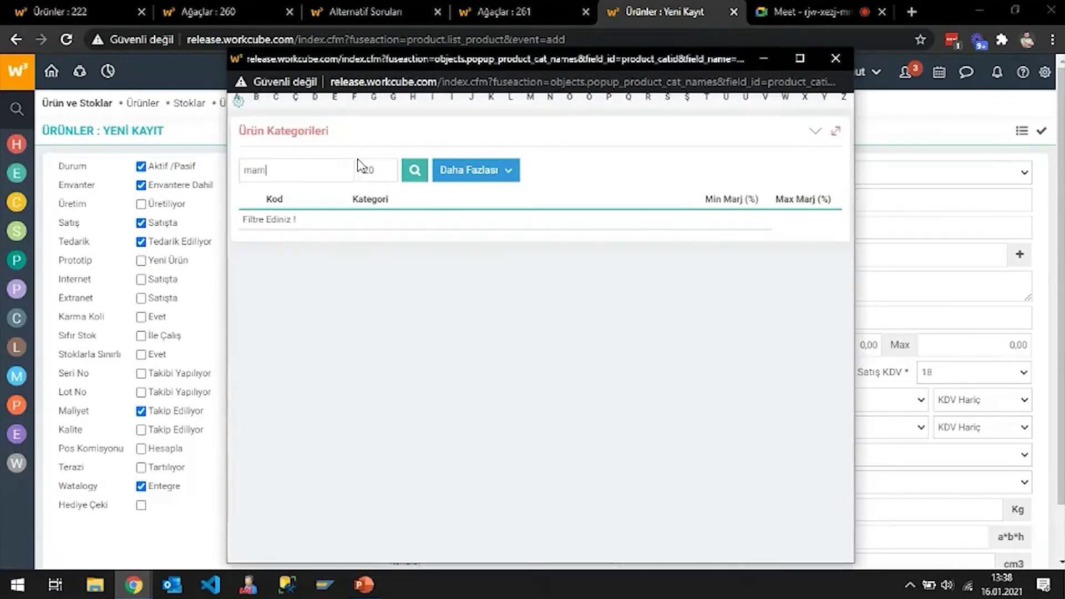
text(mamül)
key(Return)
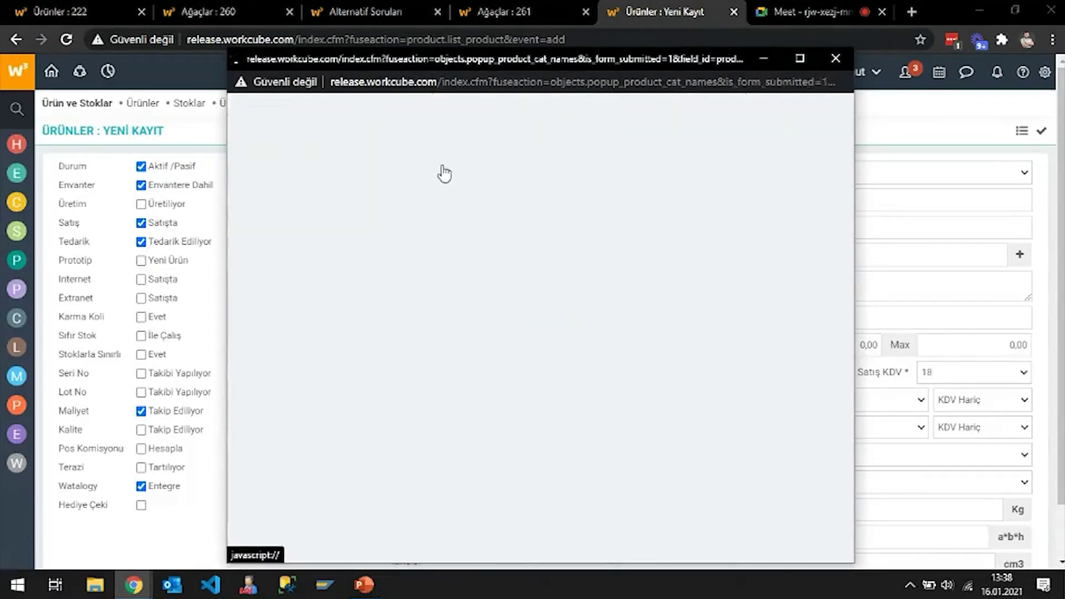
click(387, 221)
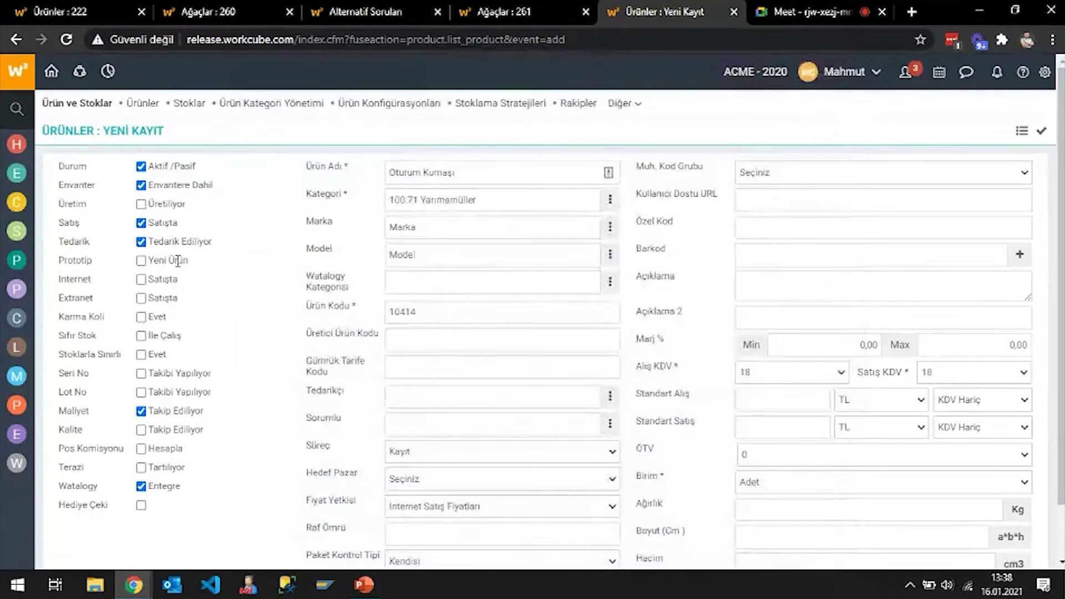
- Clear the Envantere Dahil, Satışta and Tedarik Ediliyor options of Oturum Kumaşı, leave Üretiliyor off, and save the record
click(142, 189)
click(142, 205)
click(141, 223)
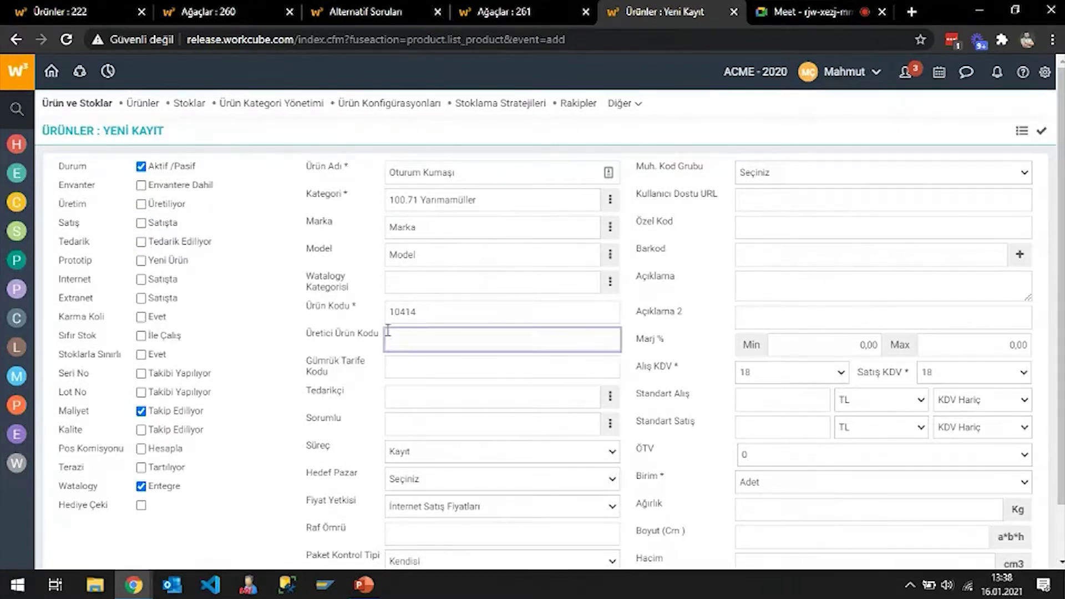
scroll(392, 335, down, 1)
click(1012, 541)
click(626, 136)
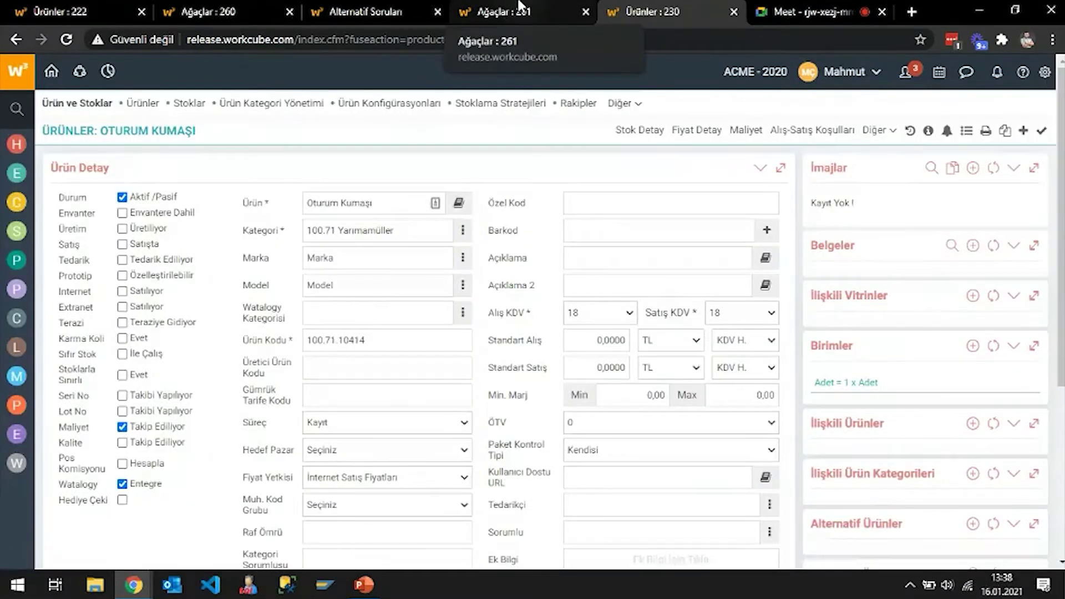
- In the Sihir Kanepe Gövde product tree, pick Oturum Kumaşı as the component to add and set its alternative question to OK
click(520, 8)
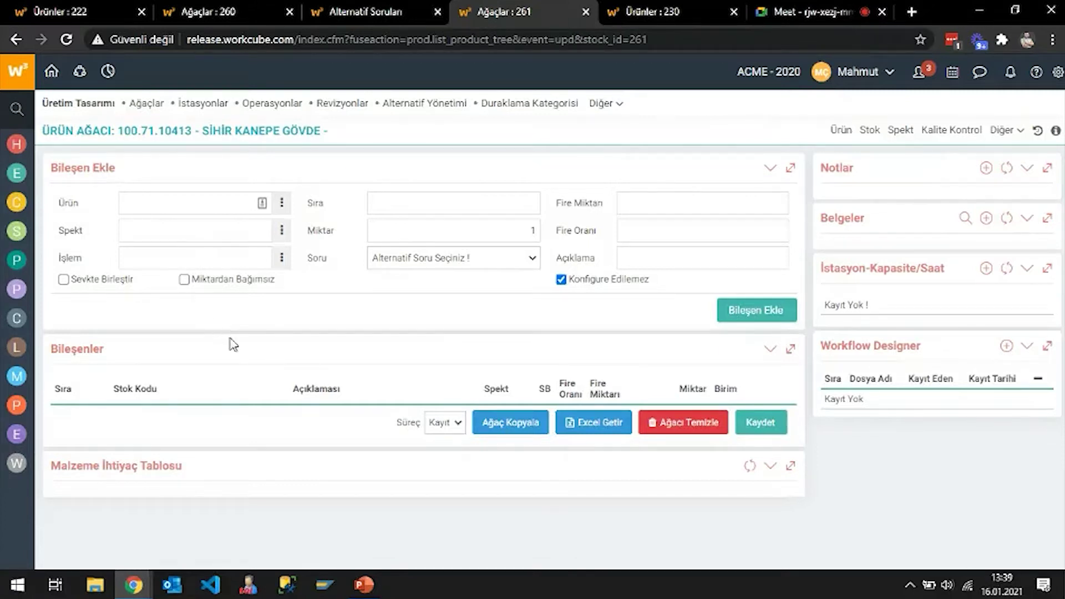
click(281, 203)
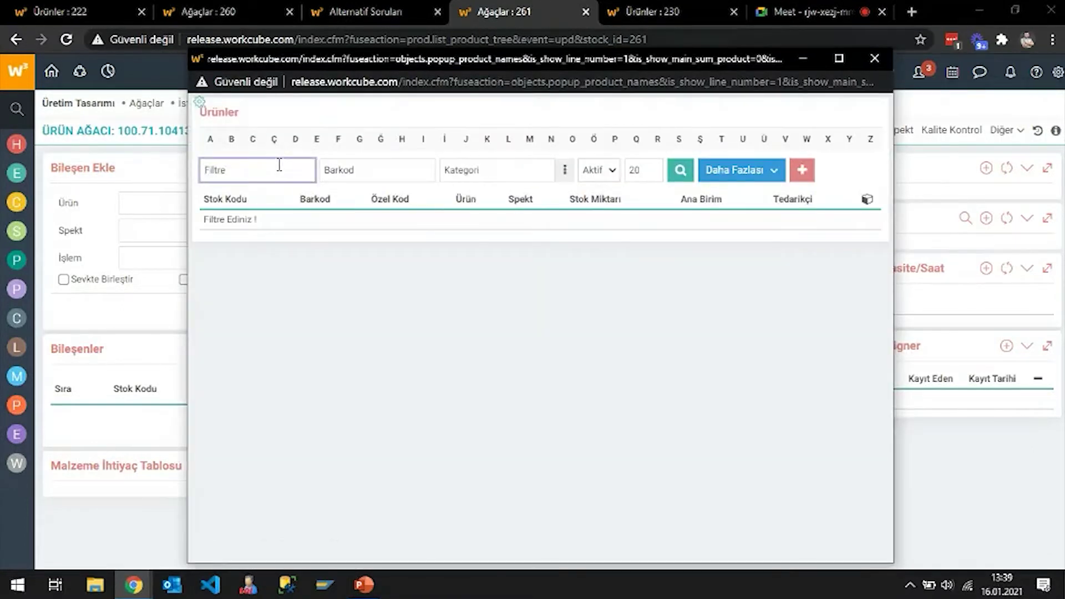
text(oturum)
key(Return)
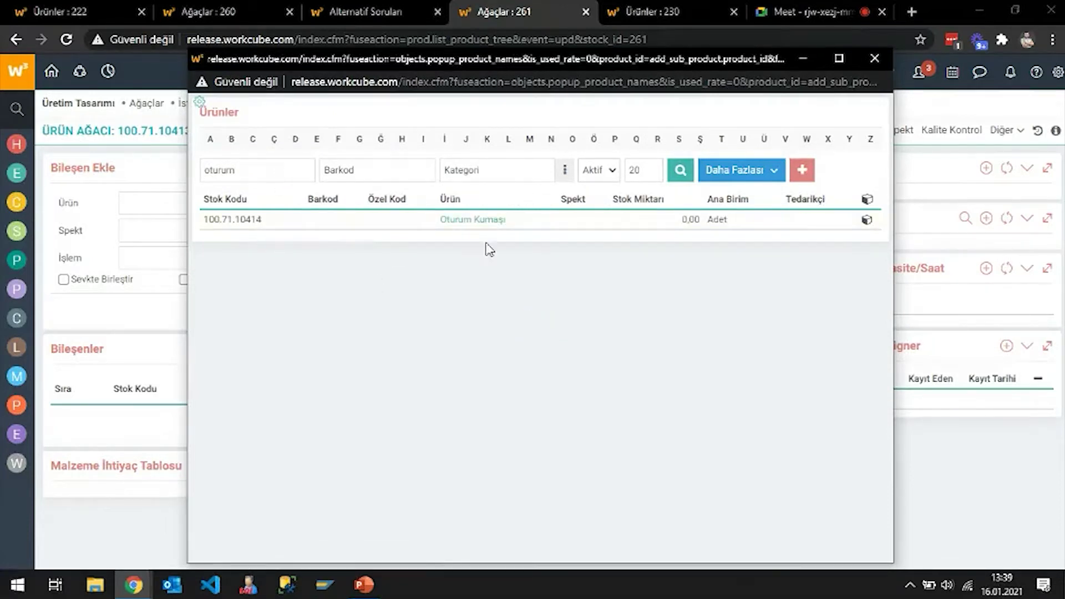
click(487, 222)
click(207, 204)
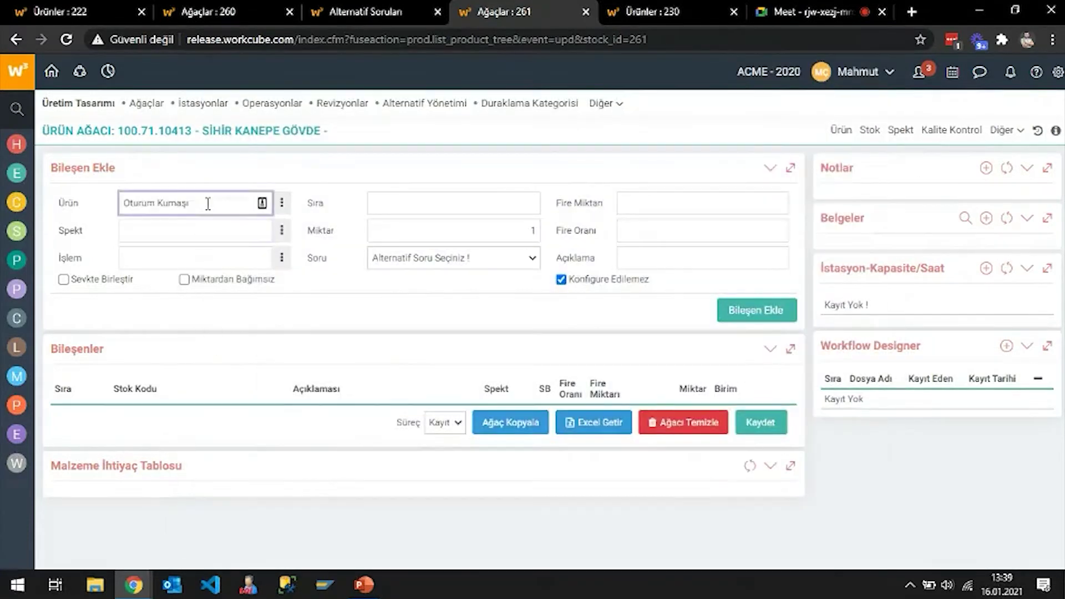
click(422, 258)
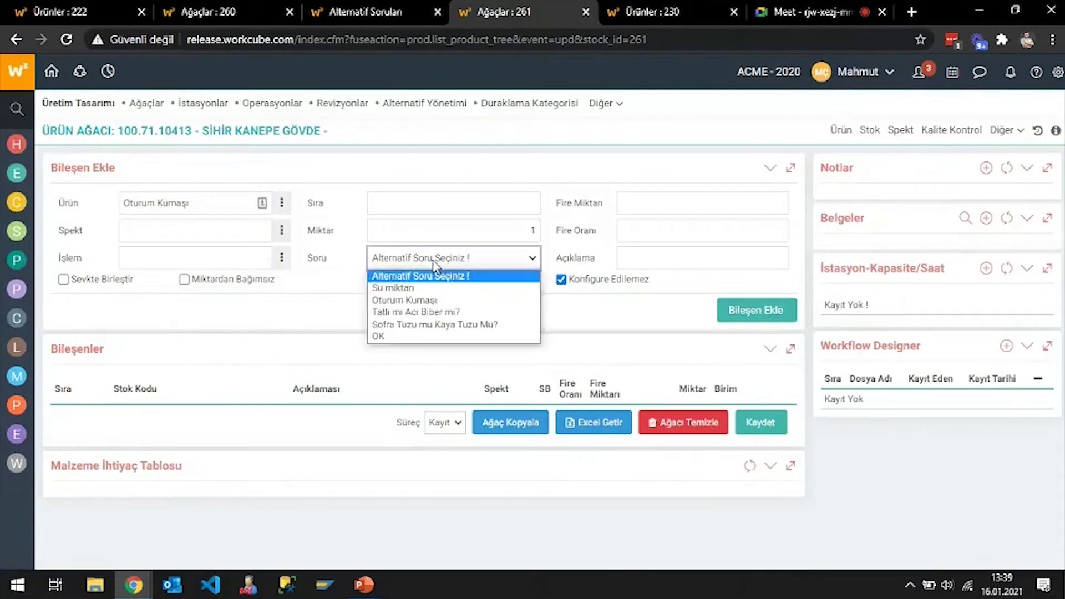
click(410, 337)
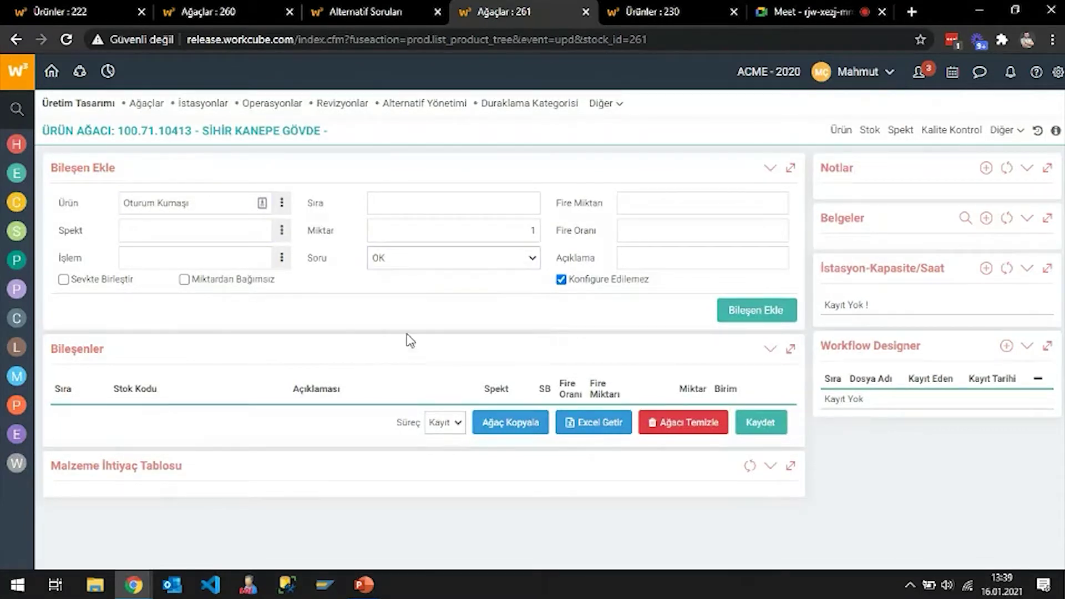
- Add the Oturum Kumaşı component to the Sihir Kanepe Gövde product tree and save the tree
click(746, 313)
click(604, 126)
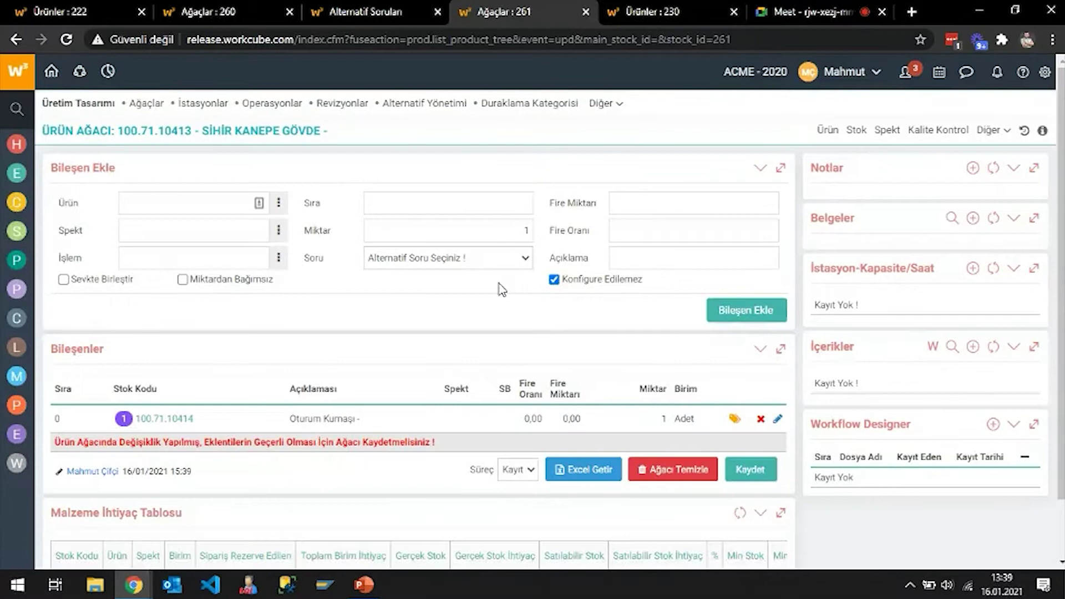
click(757, 481)
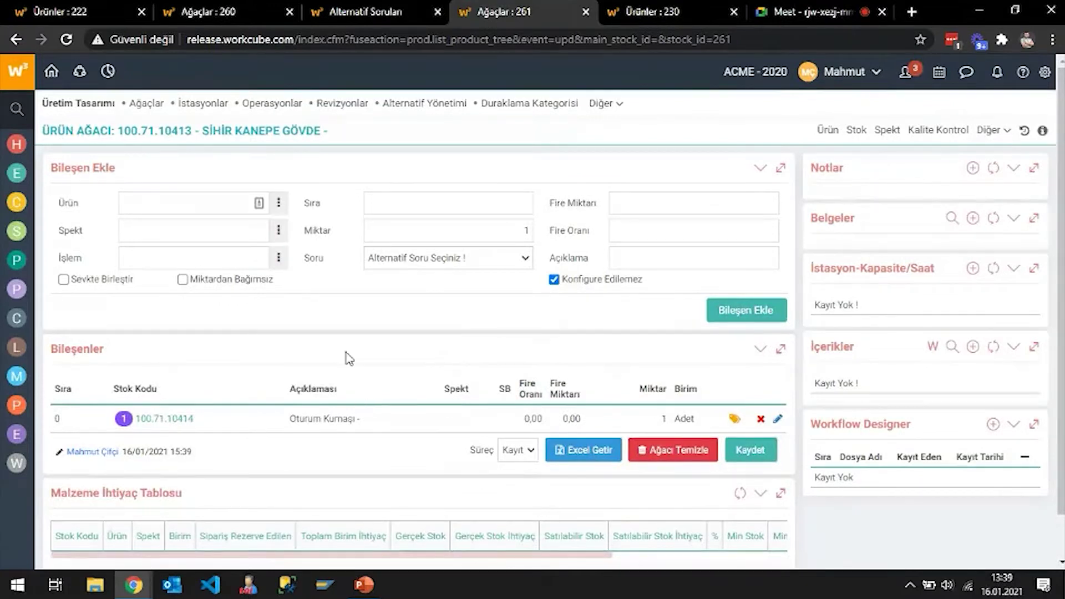
- In the product tree's page settings, set "Alternatif Soru-Alternatif Ürün İlişkisini Kullan!" to Evet and save the settings
click(1045, 72)
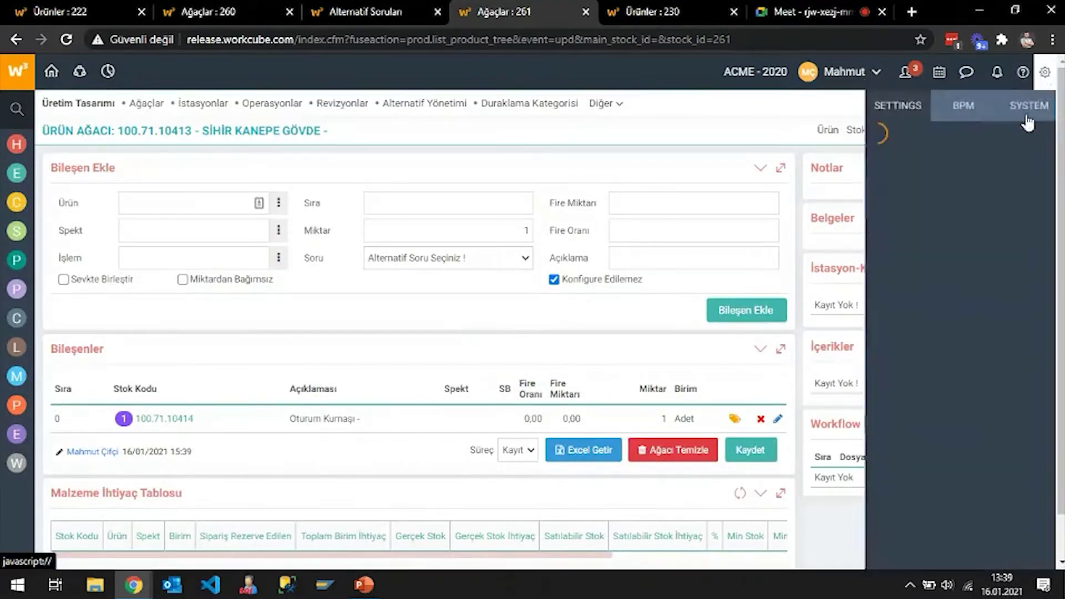
click(921, 136)
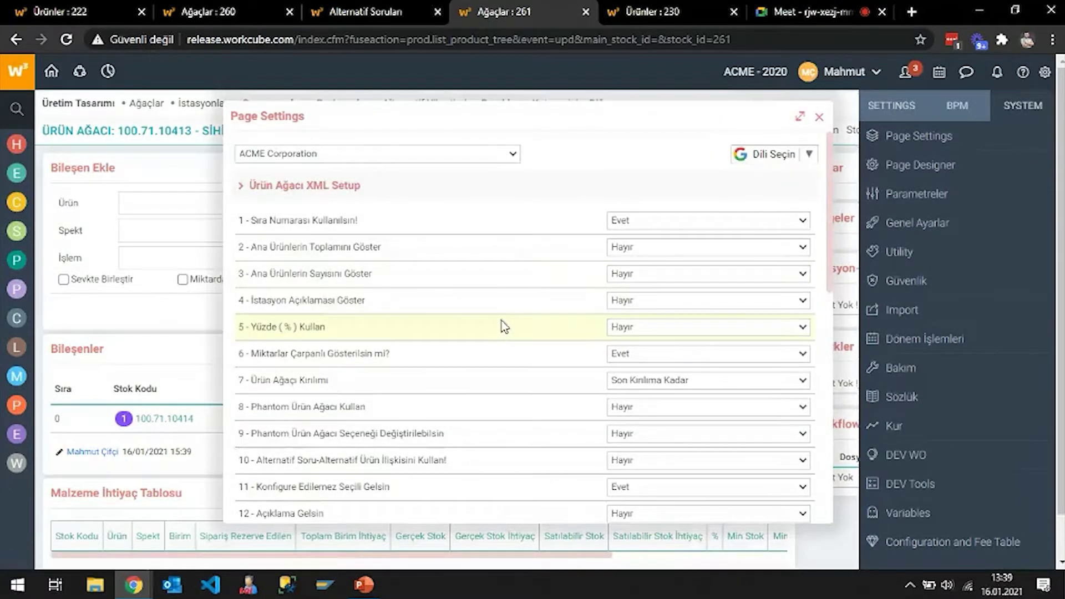
scroll(501, 321, down, 3)
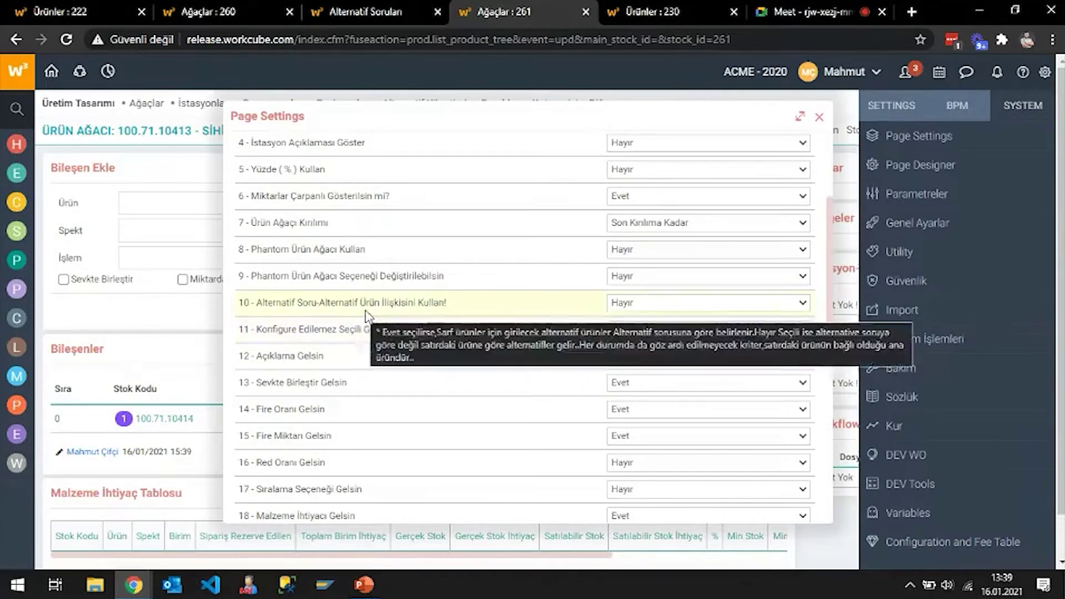
mouse_move(435, 303)
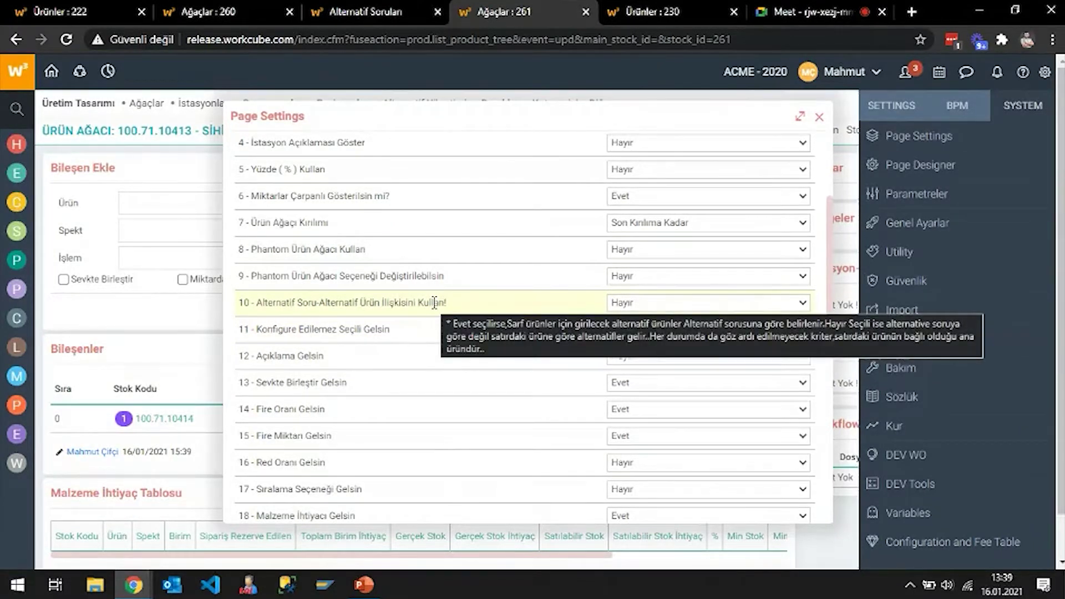
click(637, 305)
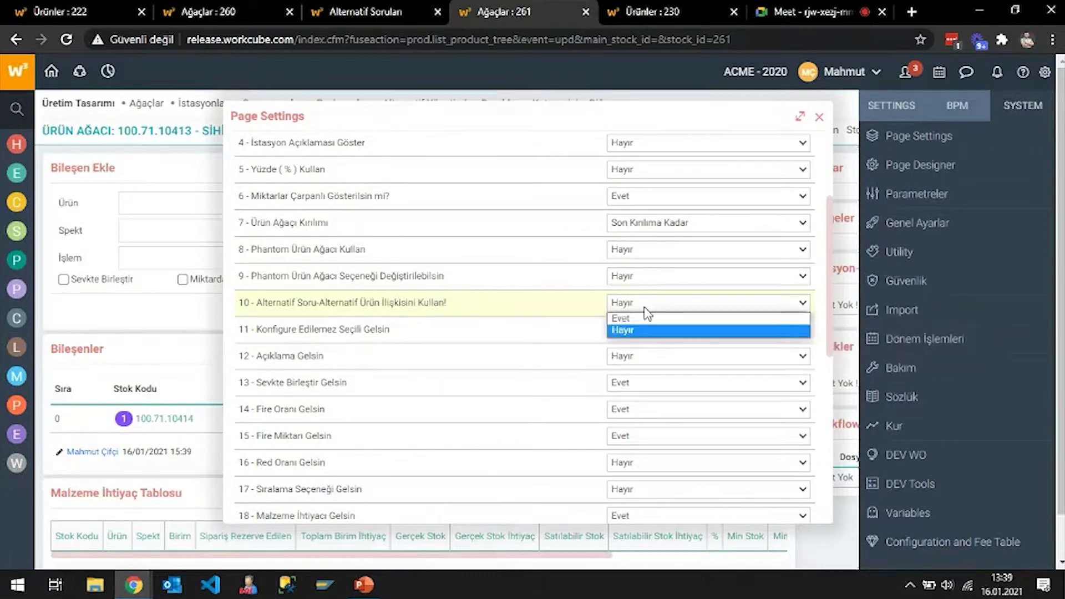
click(643, 317)
scroll(559, 375, down, 6)
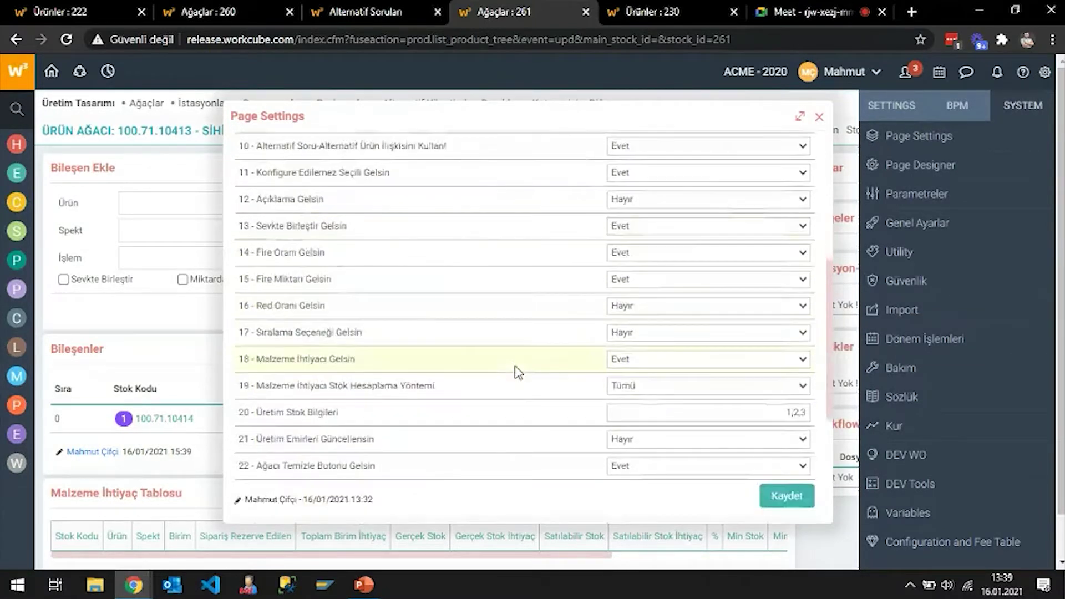
click(806, 358)
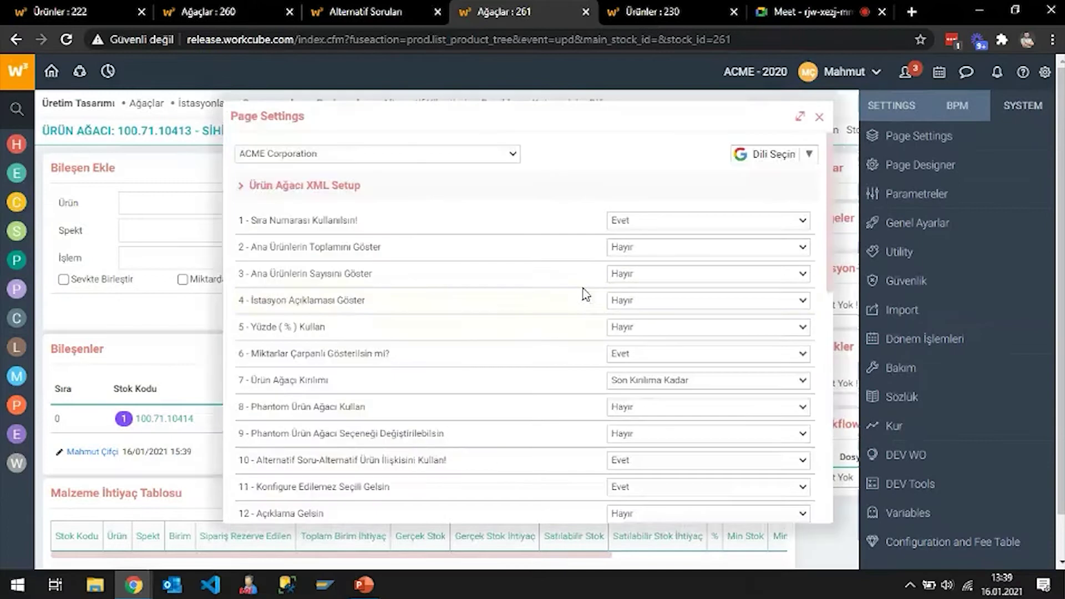
- Close the page settings, reload the product tree, and check the alternative question mark on the Oturum Kumaşı row
click(819, 118)
right_click(544, 185)
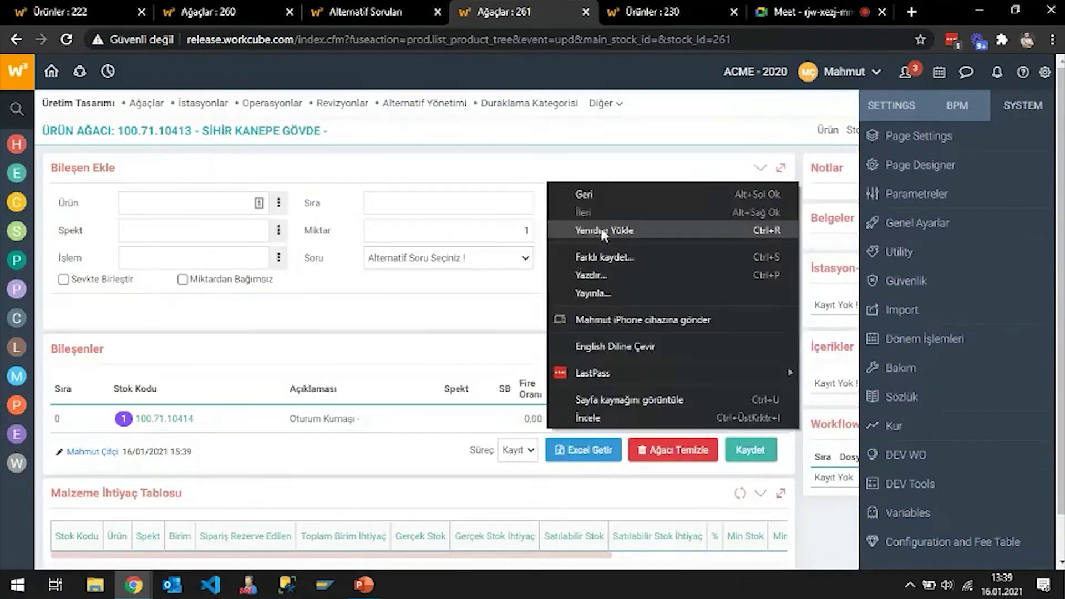
click(596, 230)
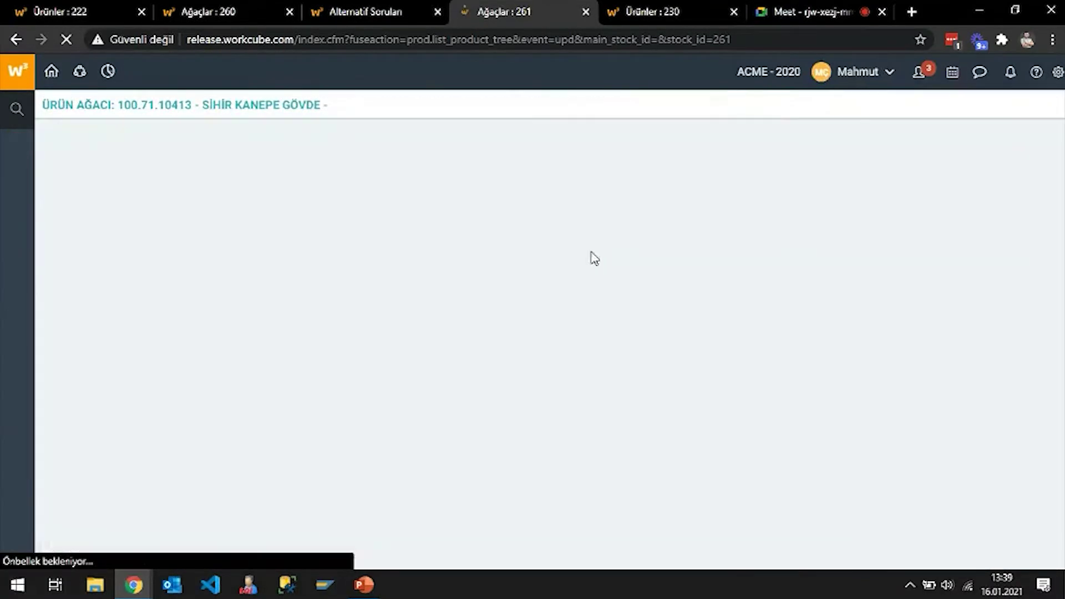
scroll(505, 266, down, 2)
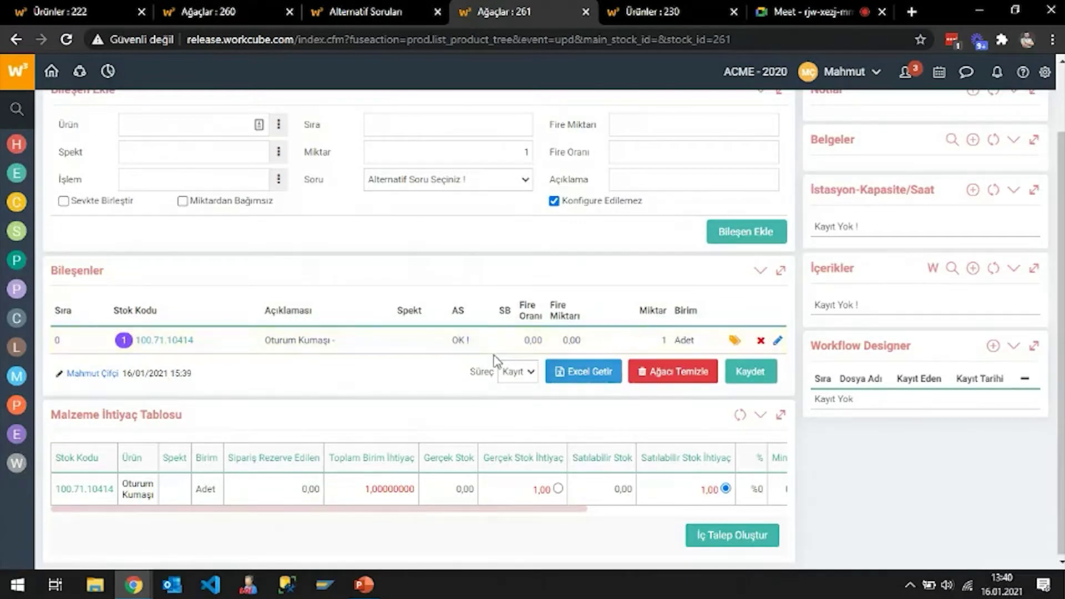
mouse_move(468, 347)
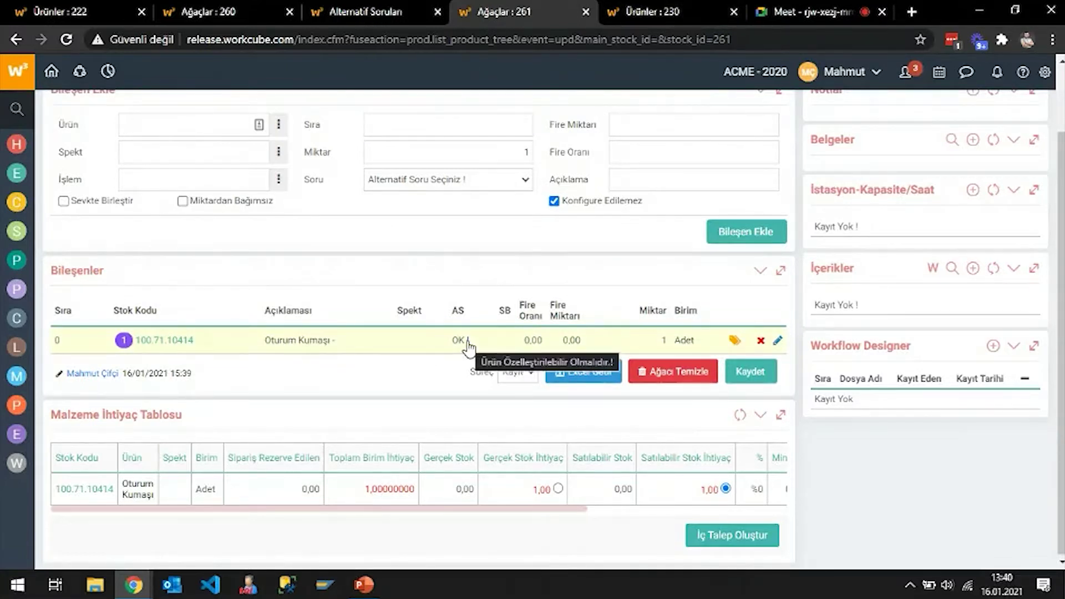
- Enable the Özelleştirilebilir option on the Oturum Kumaşı product record and save it
click(668, 11)
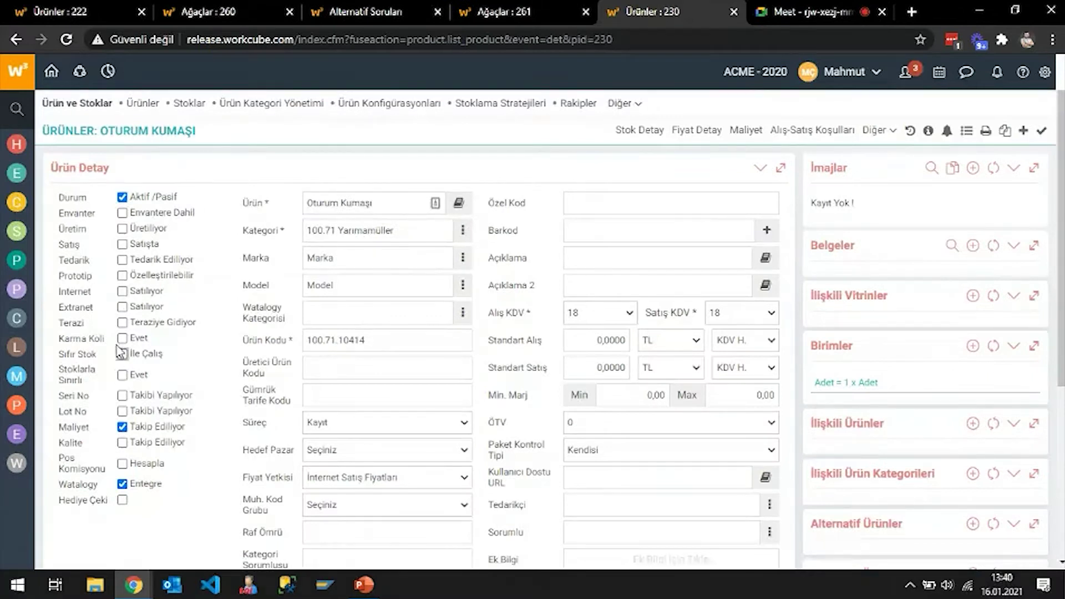
click(123, 275)
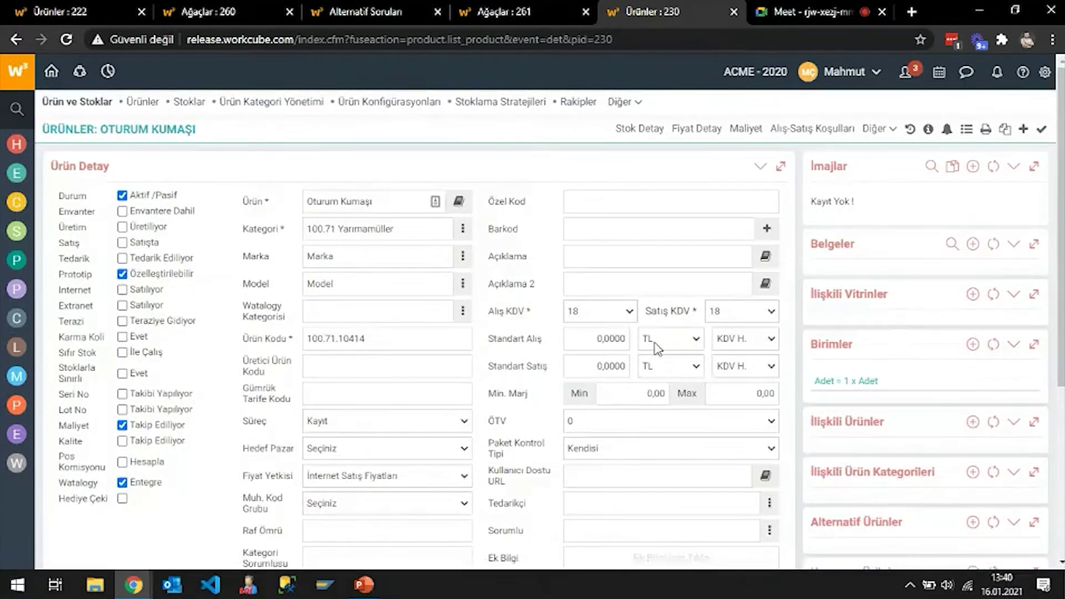
scroll(610, 333, down, 4)
click(752, 361)
click(605, 128)
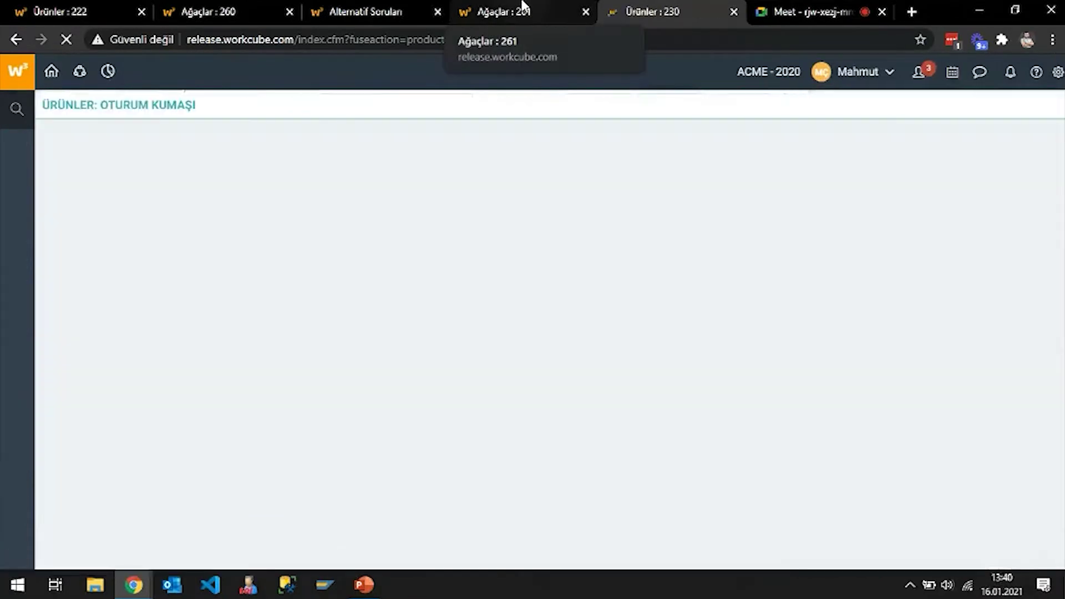
- Reload the Sihir Kanepe Gövde product tree and open the alternative products window for the Oturum Kumaşı row
click(521, 6)
right_click(405, 227)
click(456, 278)
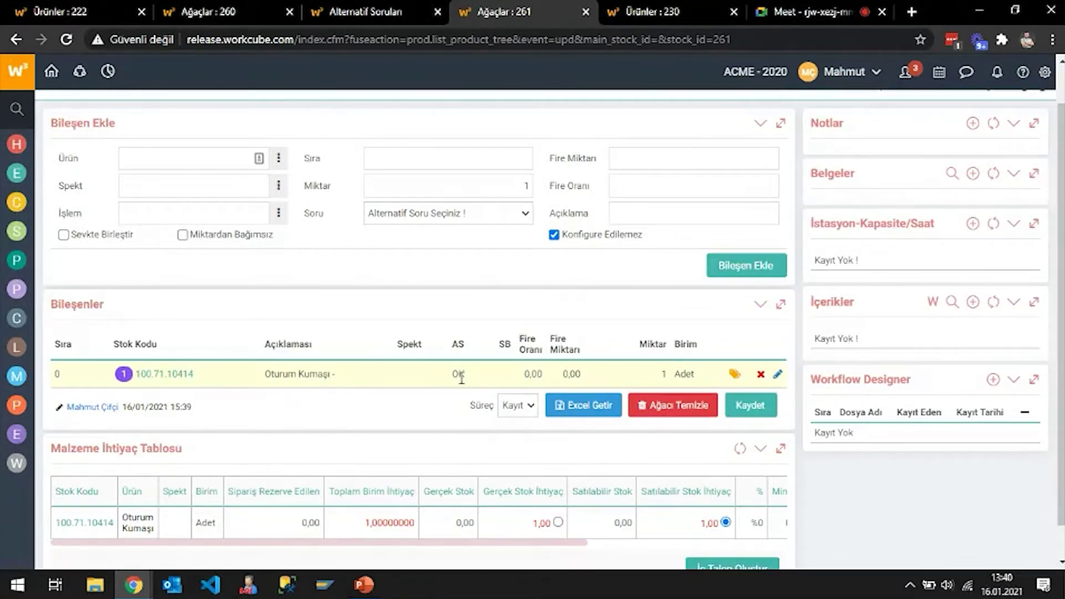
click(735, 376)
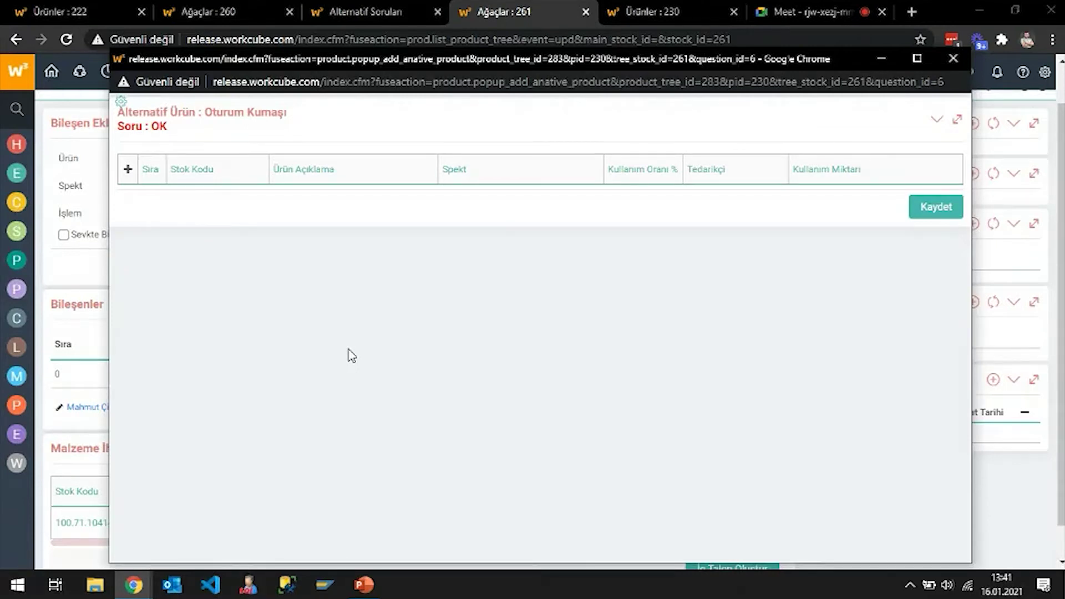
click(128, 173)
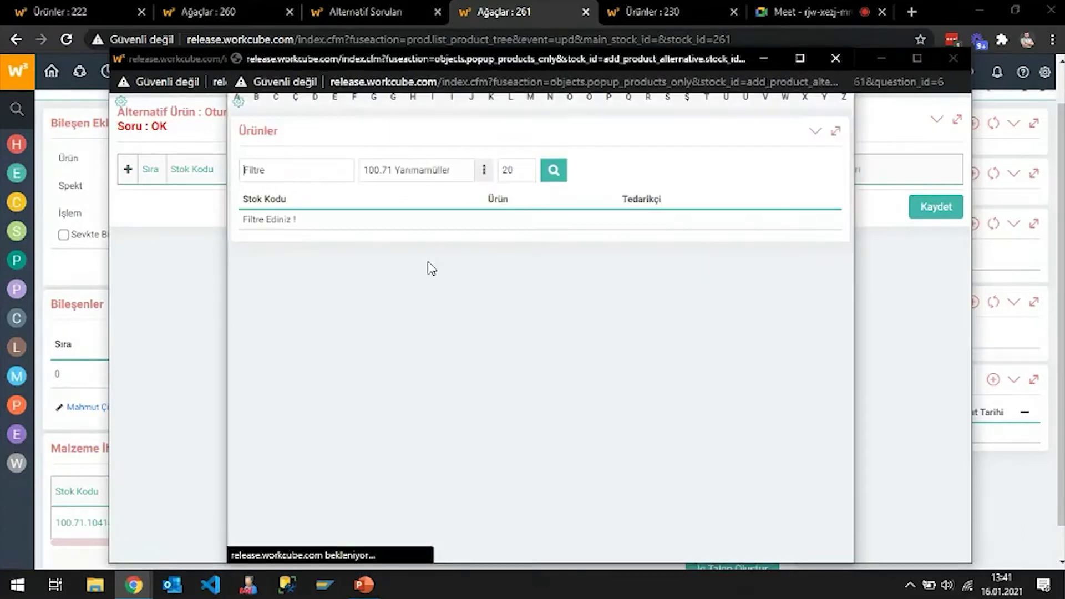
click(318, 200)
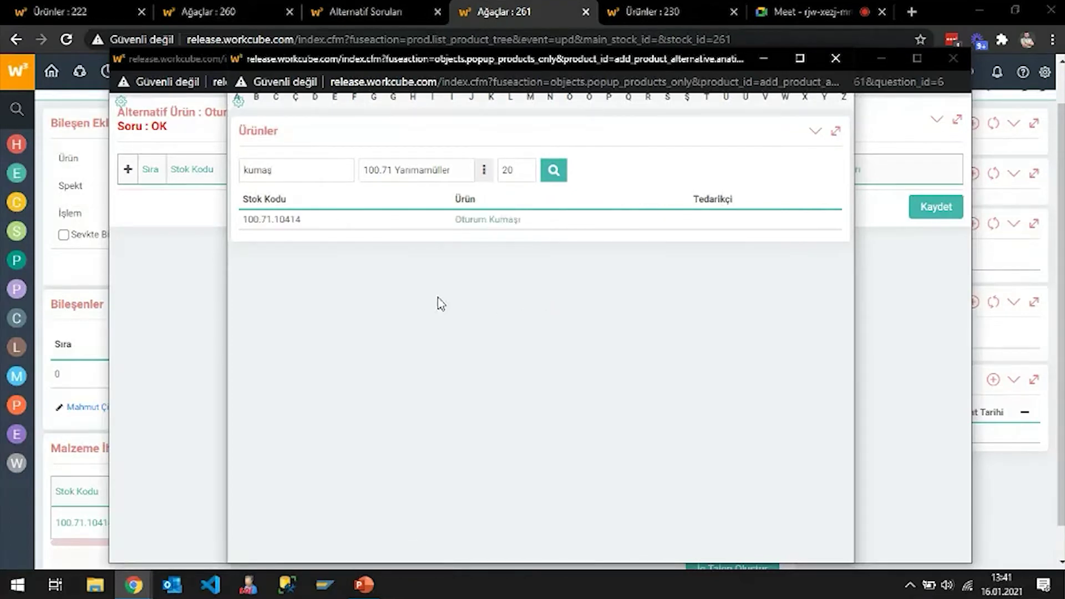
double_click(314, 172)
key(BackSpace)
key(Return)
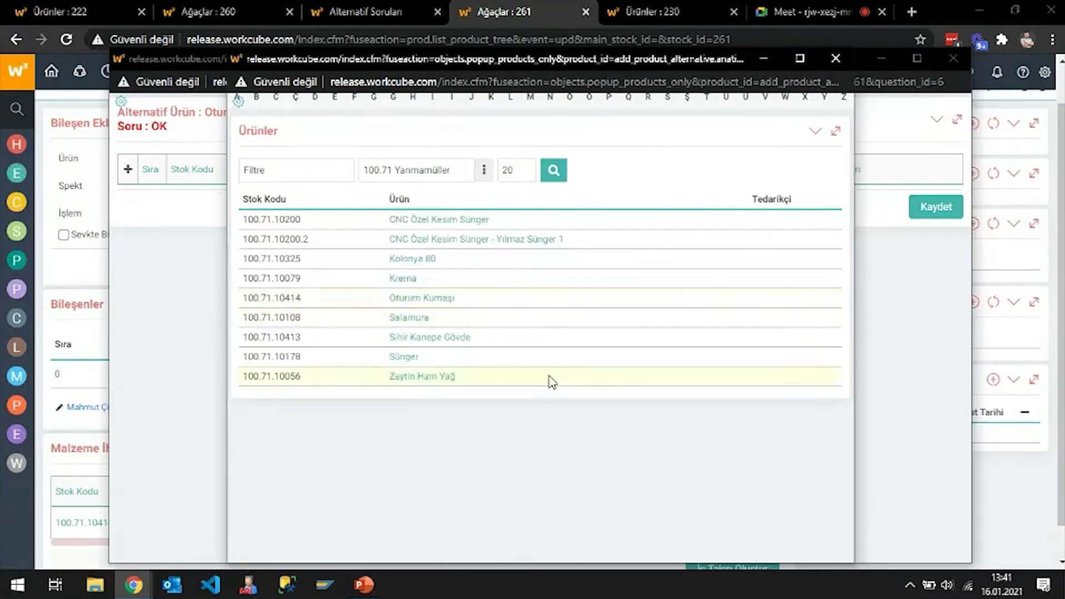
triple_click(460, 171)
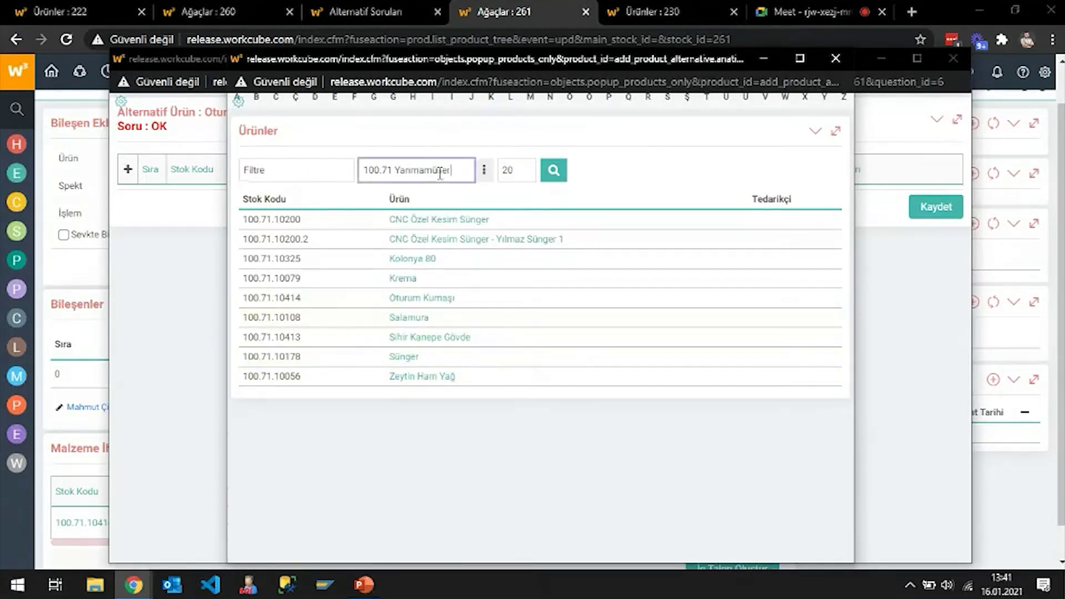
click(834, 58)
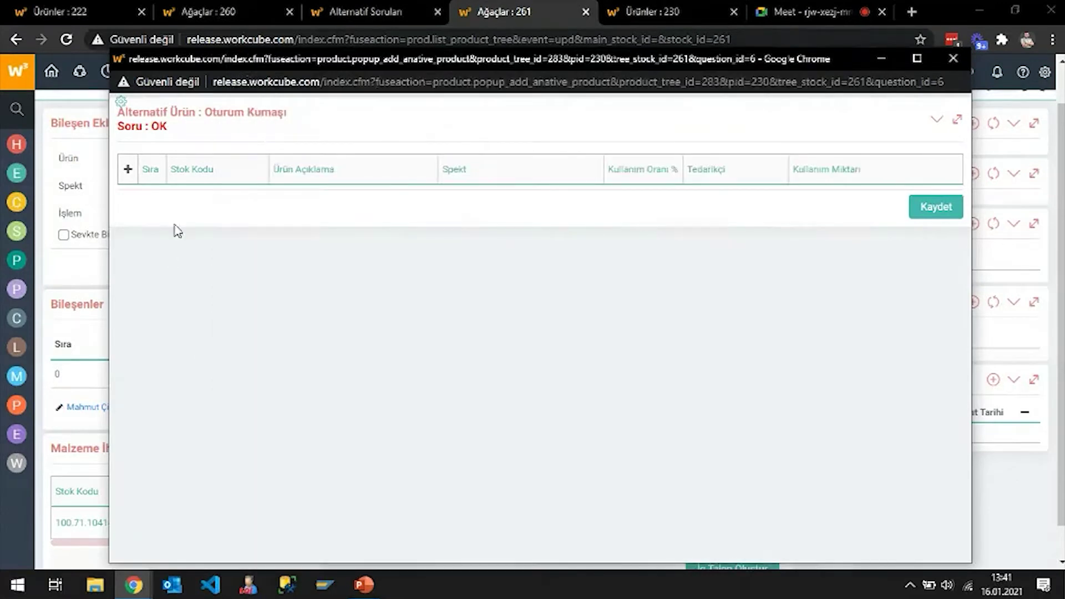
- Start adding an alternative product for Oturum Kumaşı and clear the picker's category filter to list products from all categories
drag(392, 65, 415, 63)
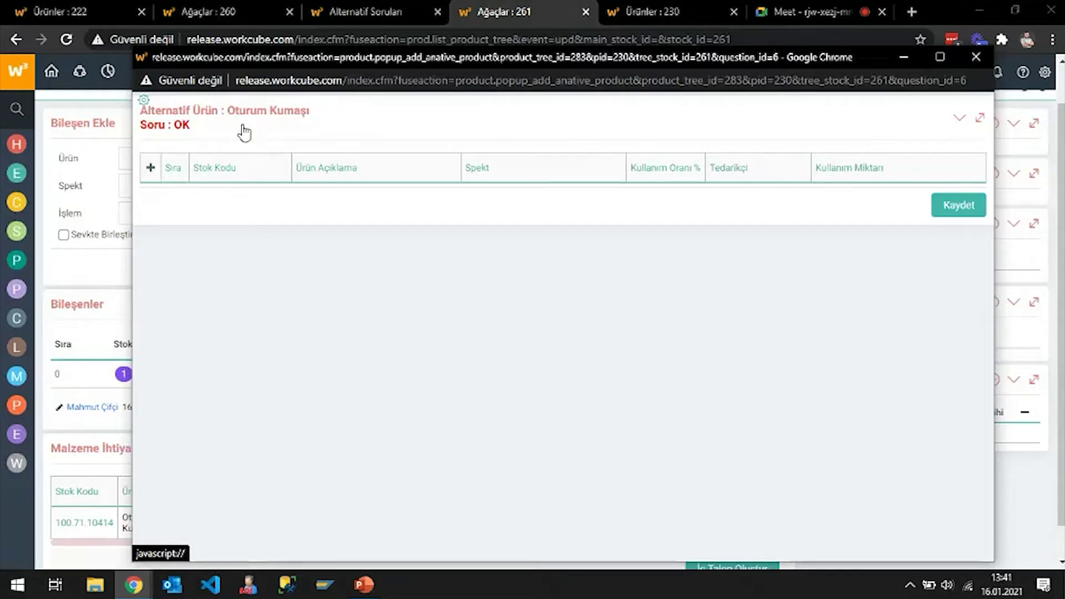
click(157, 167)
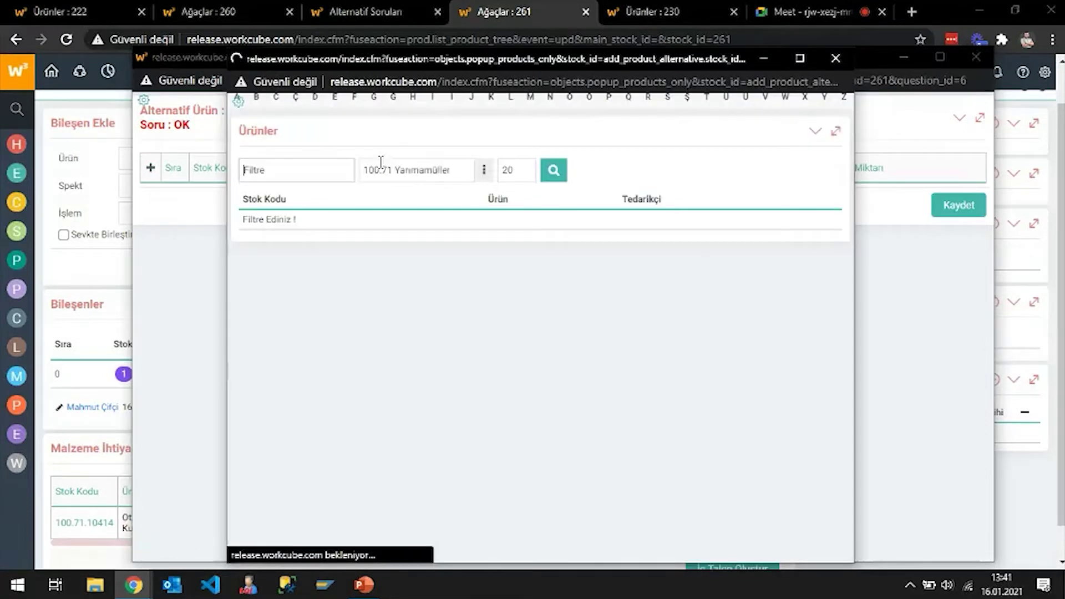
click(453, 170)
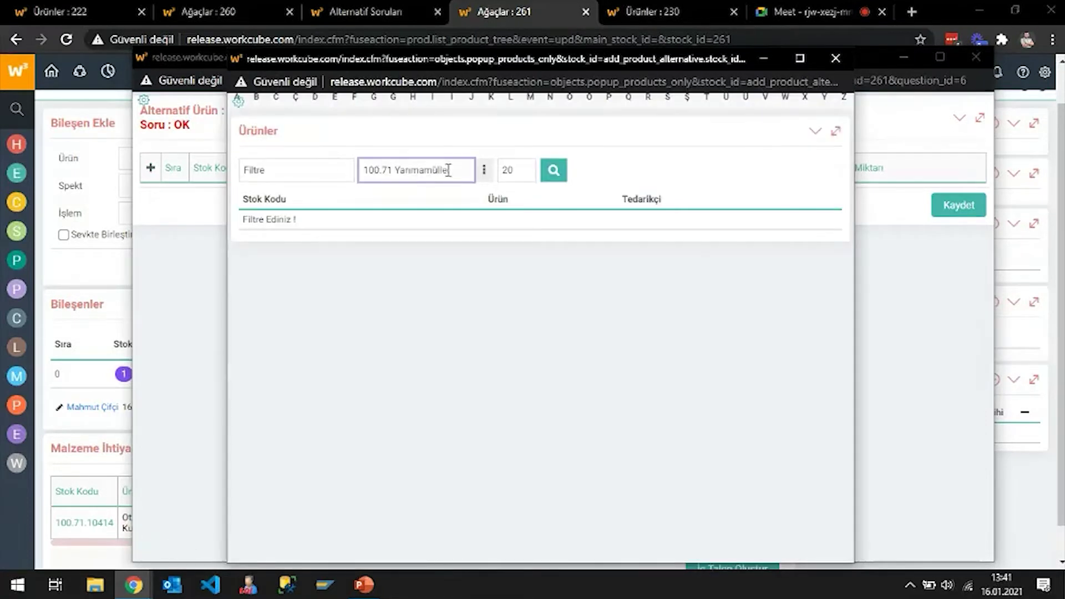
triple_click(459, 170)
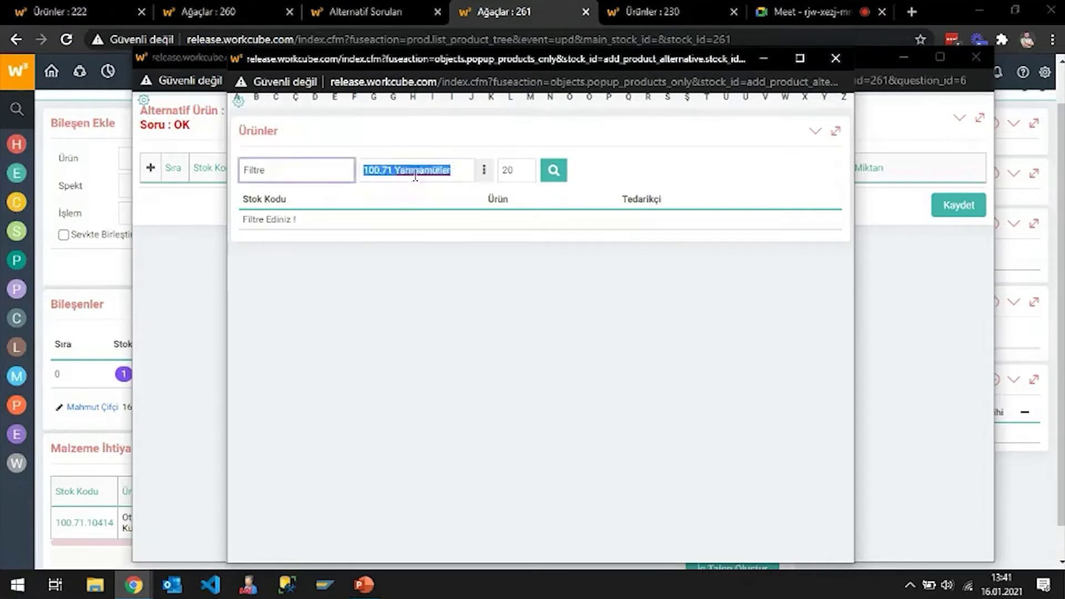
click(555, 172)
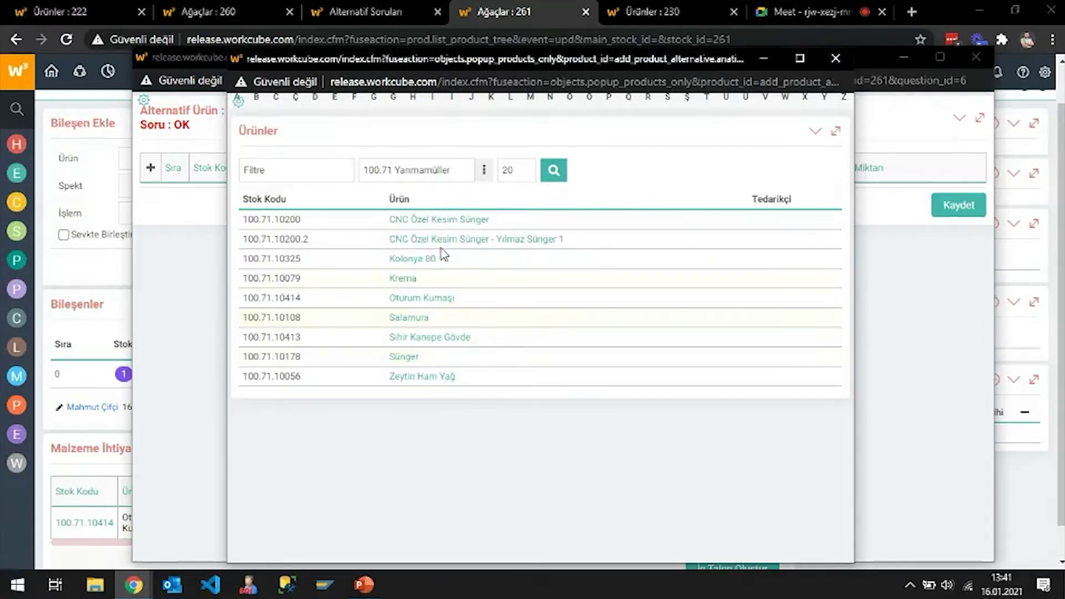
triple_click(447, 170)
text(r)
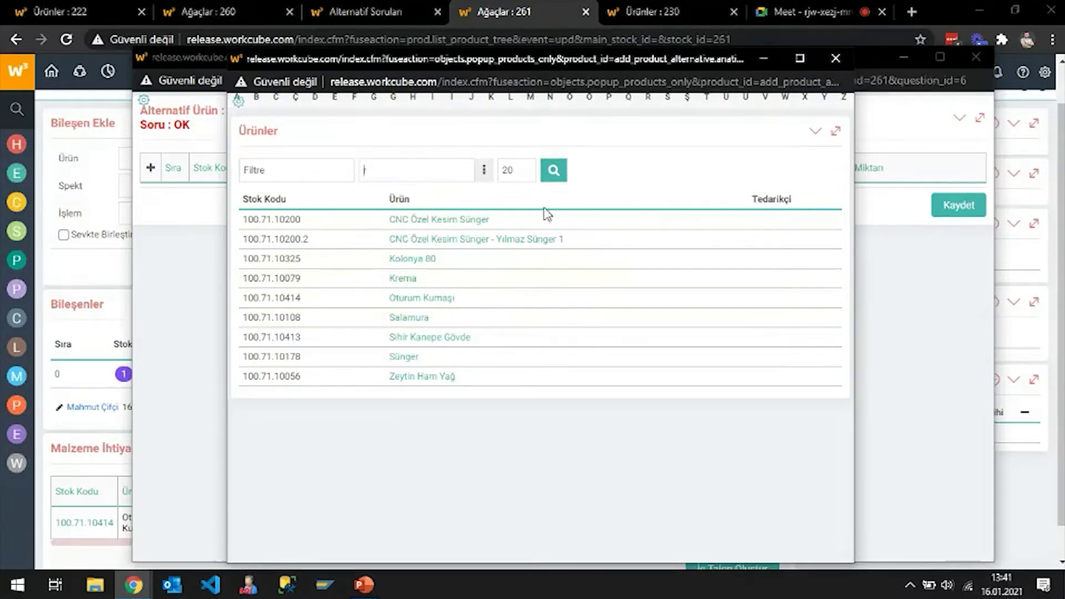
click(552, 176)
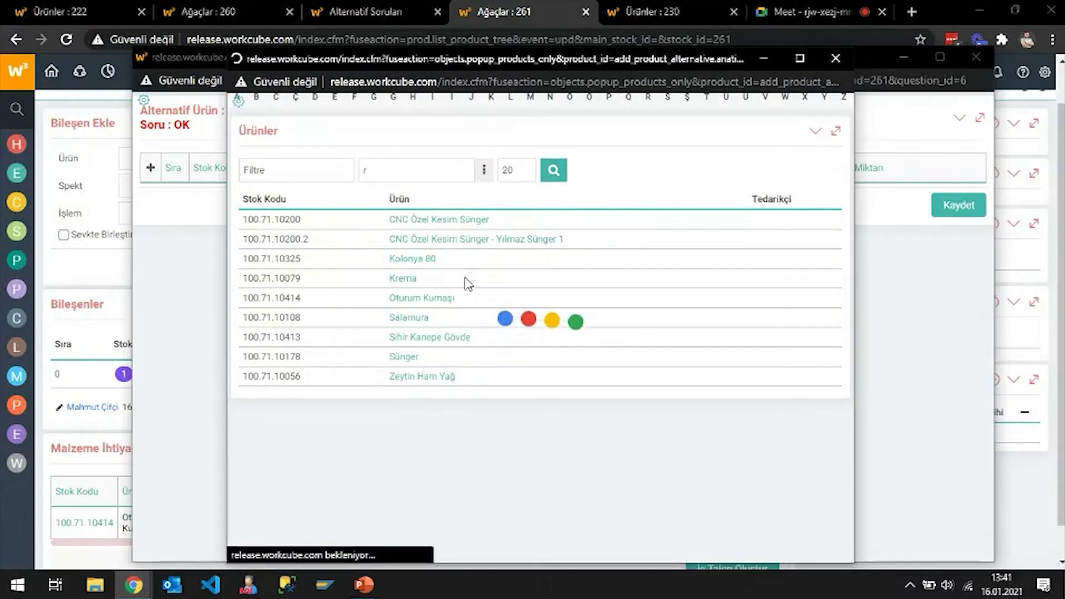
click(397, 170)
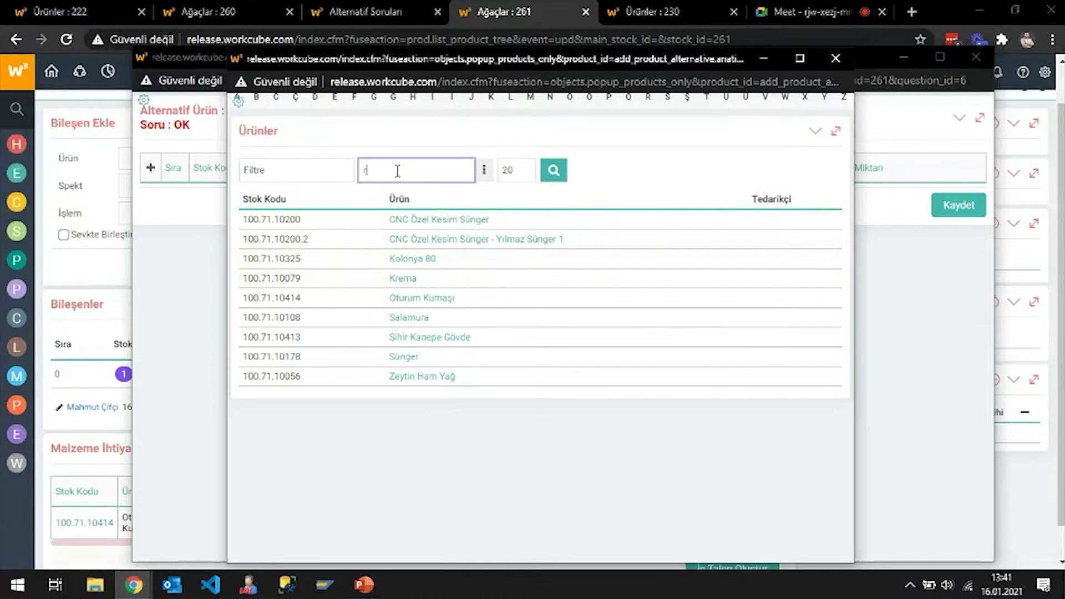
key(BackSpace)
key(Return)
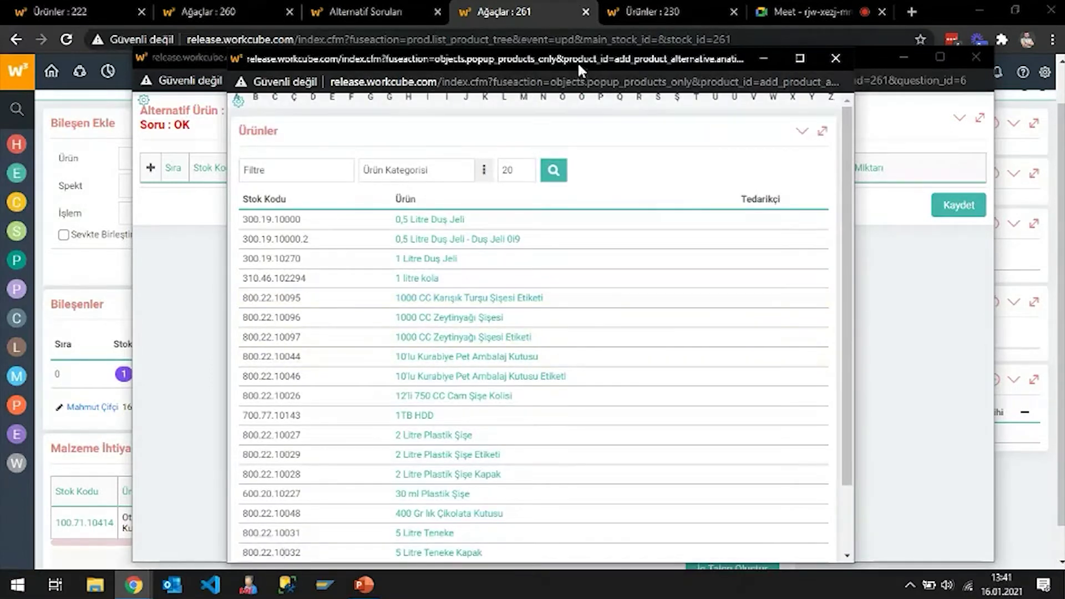
- Search the products of all categories for "kumaş" and look through the listed fabrics
drag(581, 64, 582, 16)
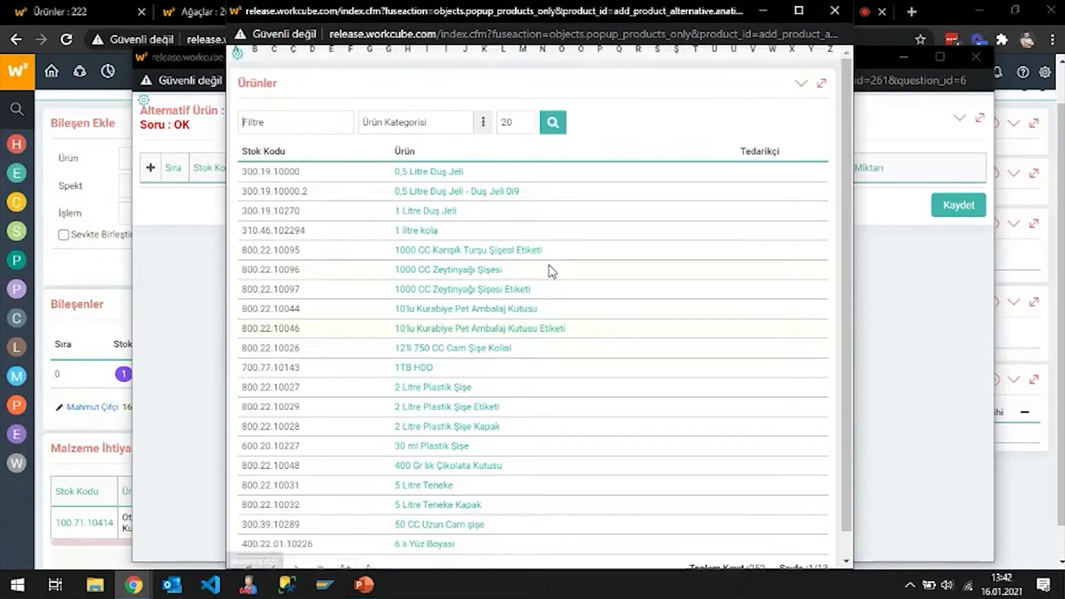
scroll(549, 280, down, 1)
scroll(368, 202, up, 1)
click(296, 116)
text(kumas)
key(Return)
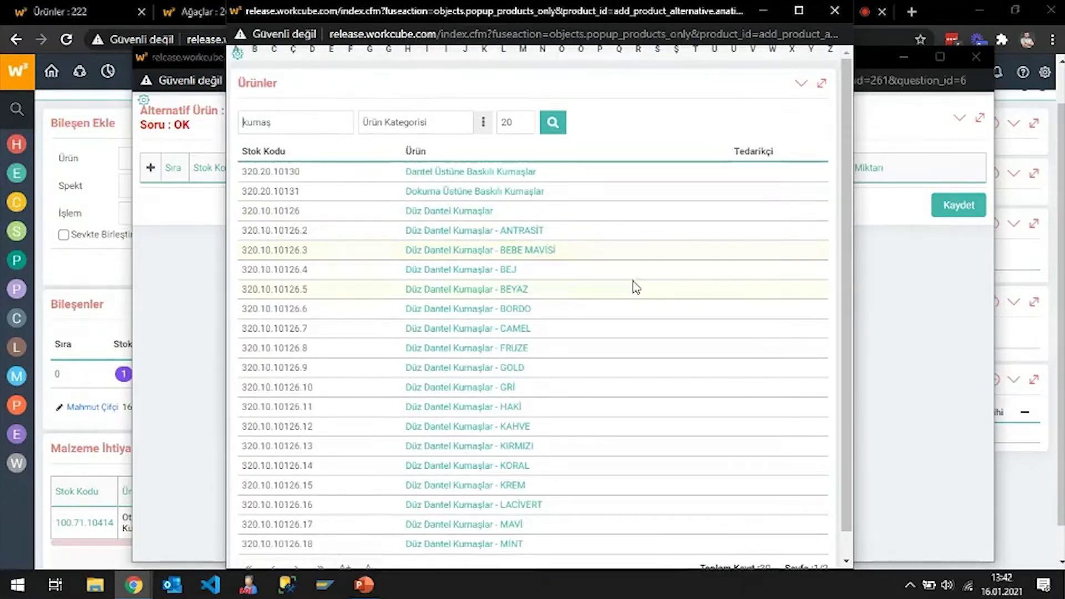
scroll(646, 265, down, 1)
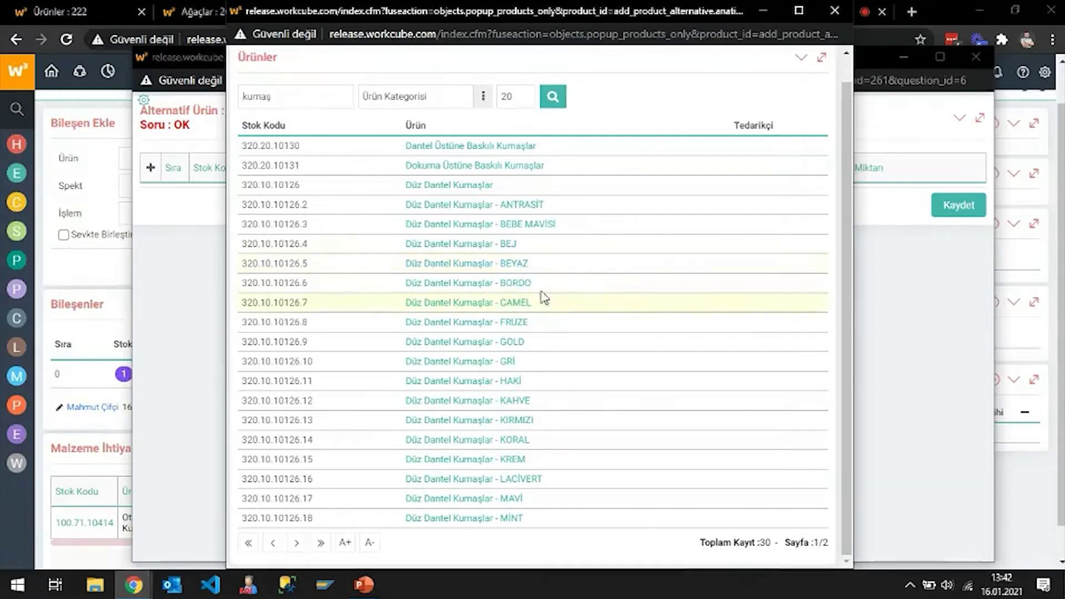
- Add the ANTRASİT, BEBE MAVİSİ, BEJ, BEYAZ and BORDO variants of Düz Dantel Kumaşlar as alternatives and close the product picker
click(452, 212)
click(457, 225)
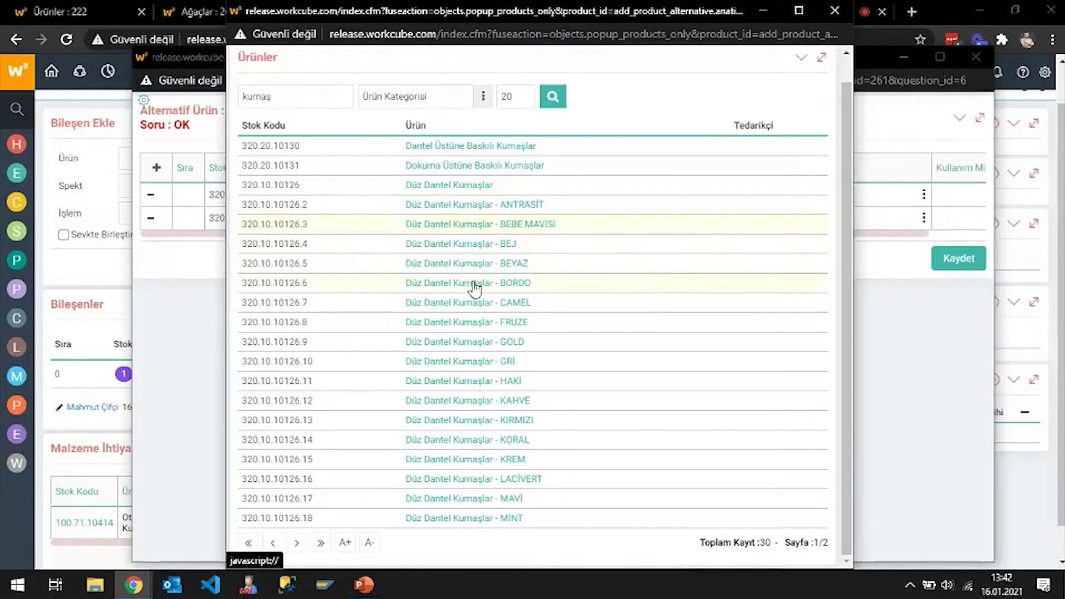
click(457, 244)
click(465, 264)
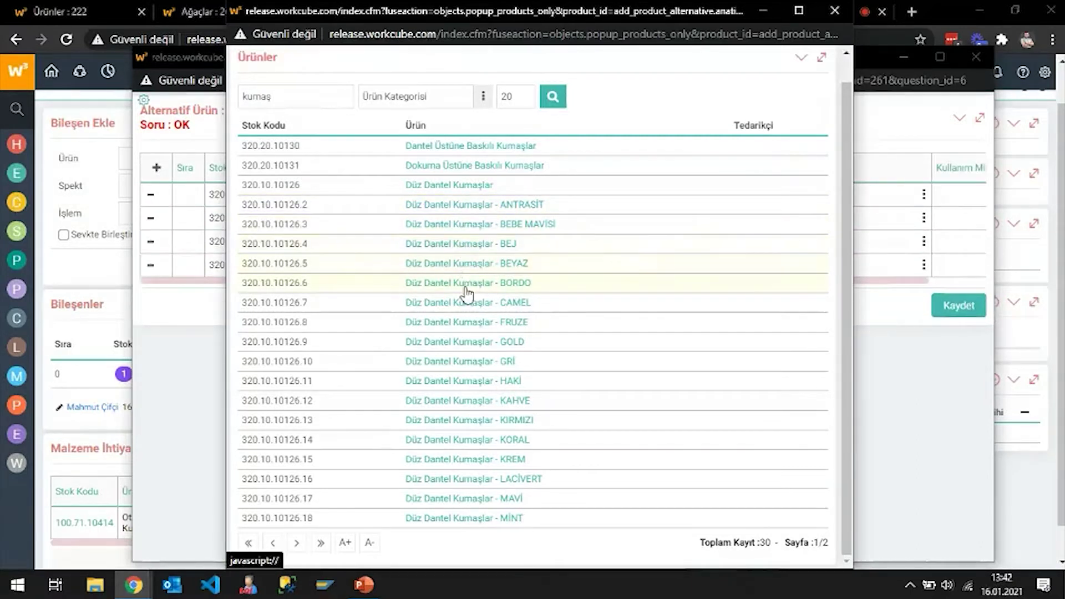
click(466, 285)
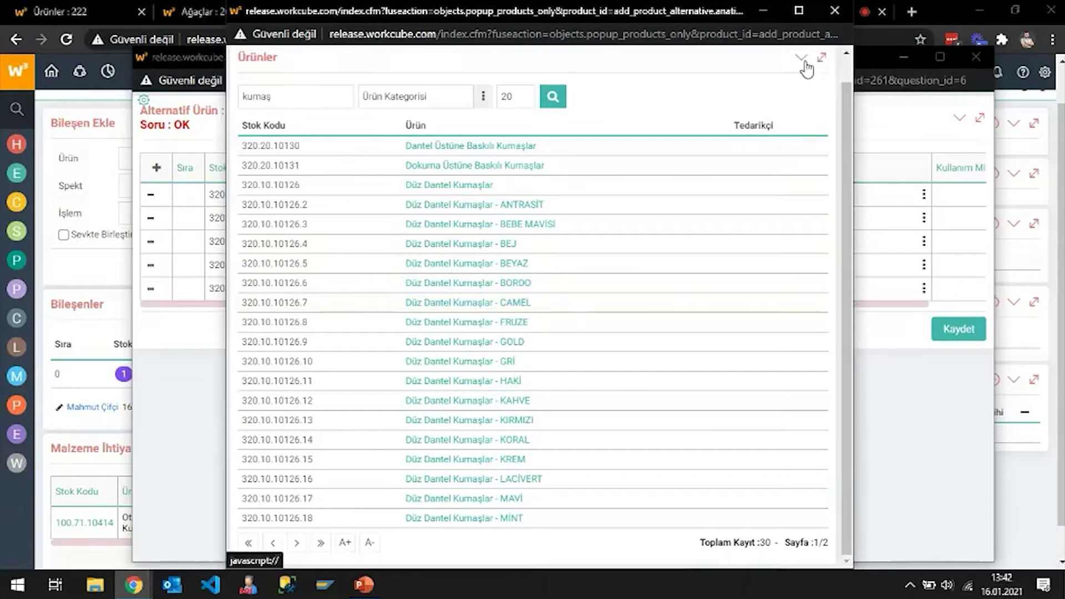
scroll(768, 111, up, 1)
click(849, 12)
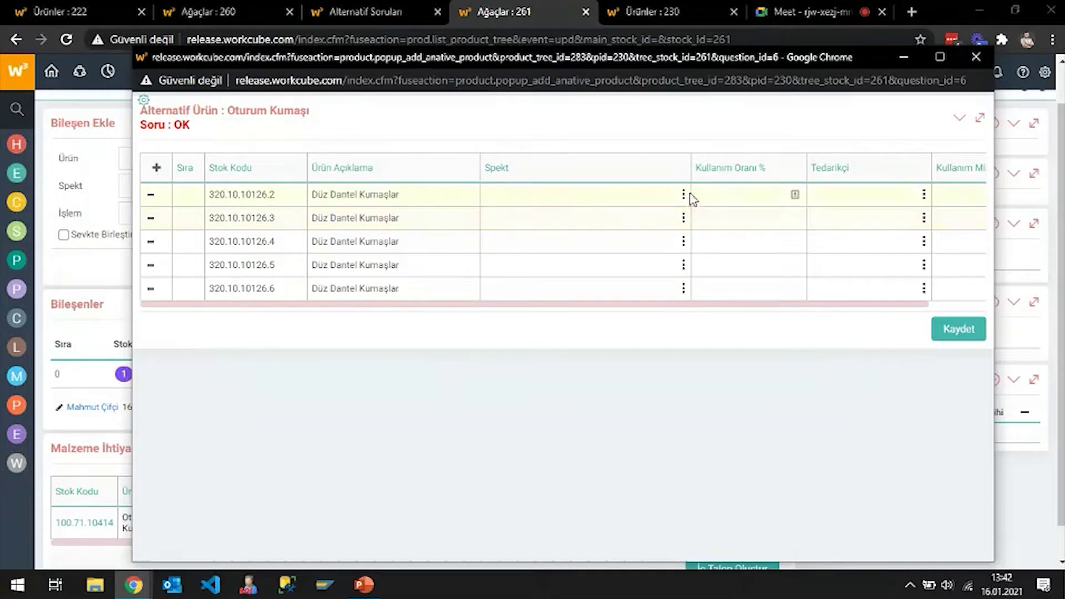
- Copy the base stock code 320.10.10126 from the first Düz Dantel Kumaşlar alternative row
drag(728, 311, 577, 316)
double_click(252, 195)
click(284, 210)
drag(268, 192, 179, 206)
key(ctrl+c)
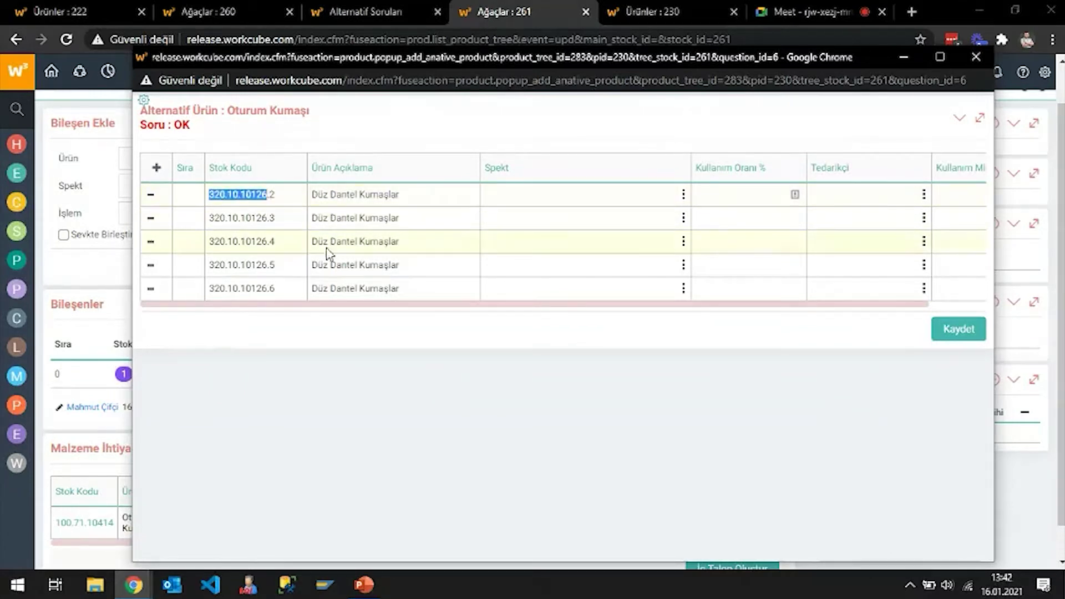
- Open the product list in a new browser tab and search it for stock code 320.10.10126
click(569, 7)
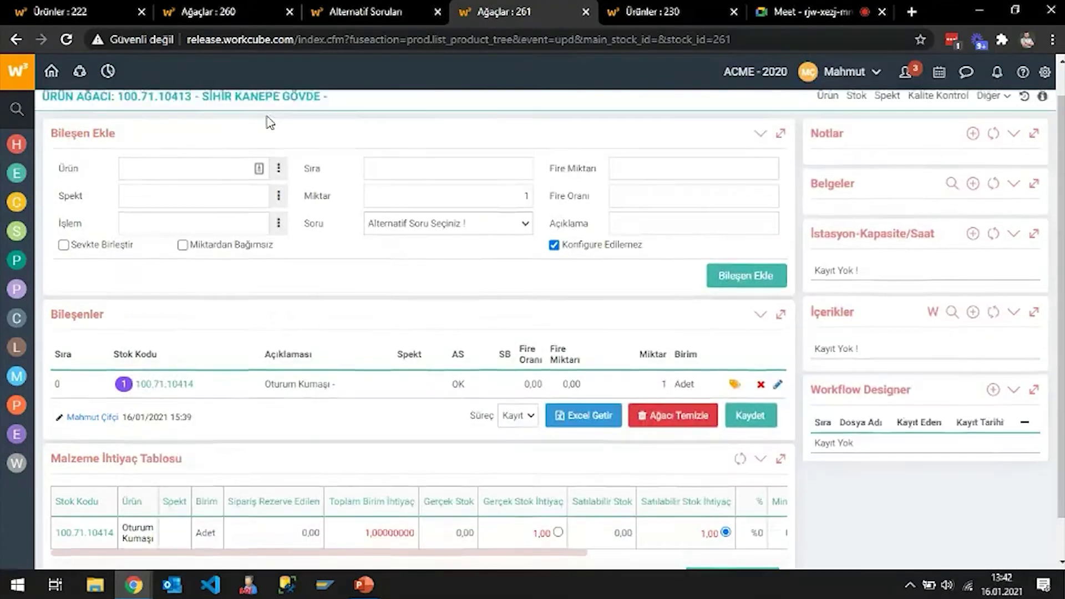
click(132, 3)
middle_click(143, 101)
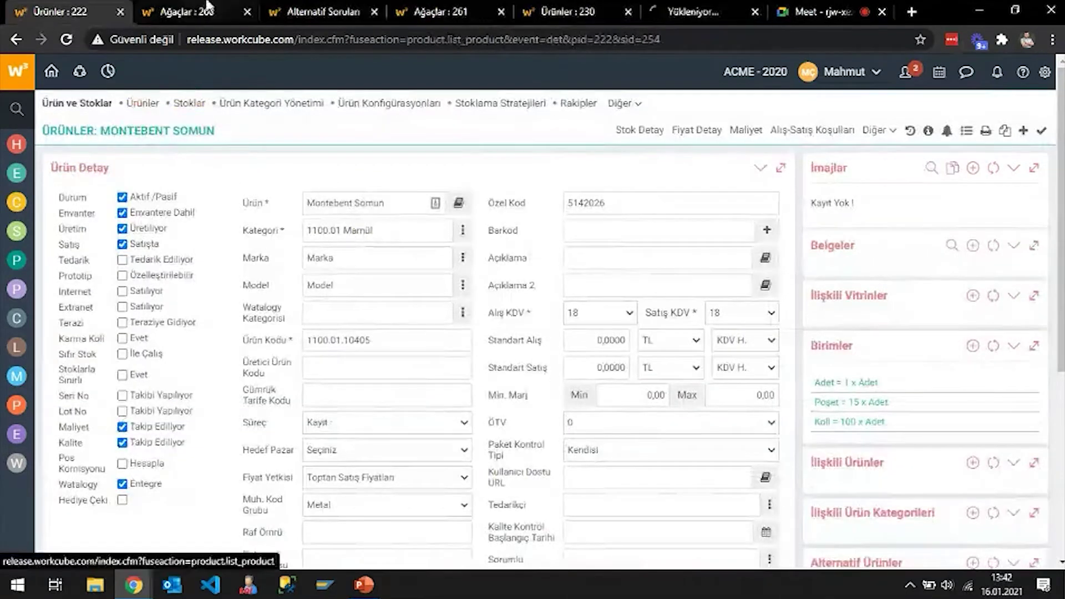
click(697, 17)
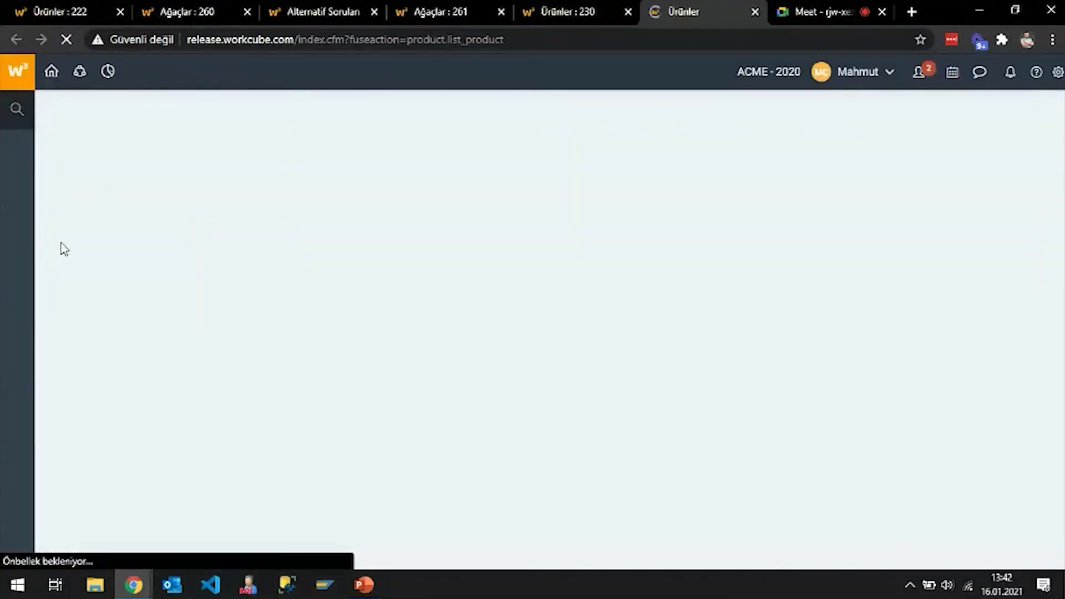
click(116, 146)
key(ctrl+v)
key(Return)
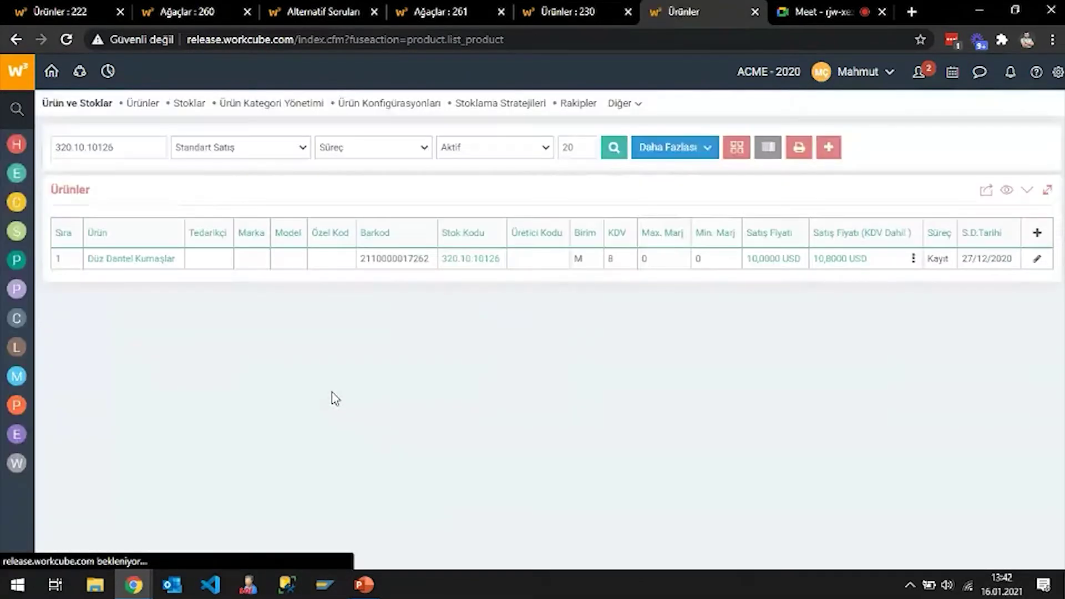
- Open the Düz Dantel Kumaşlar product record and examine the colour variants in its Stoklar list
click(144, 262)
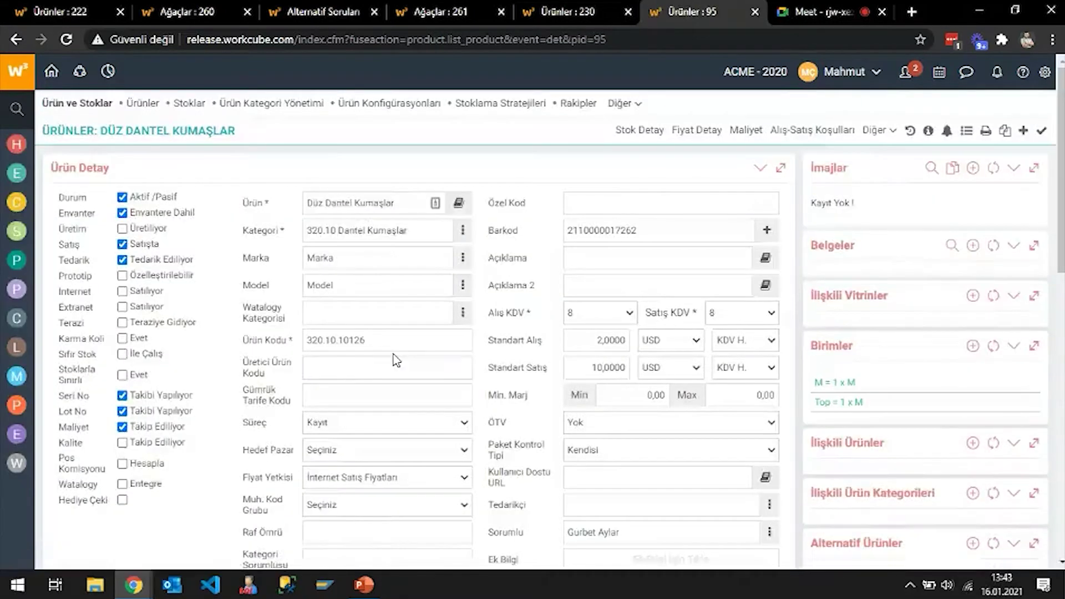
scroll(391, 355, down, 10)
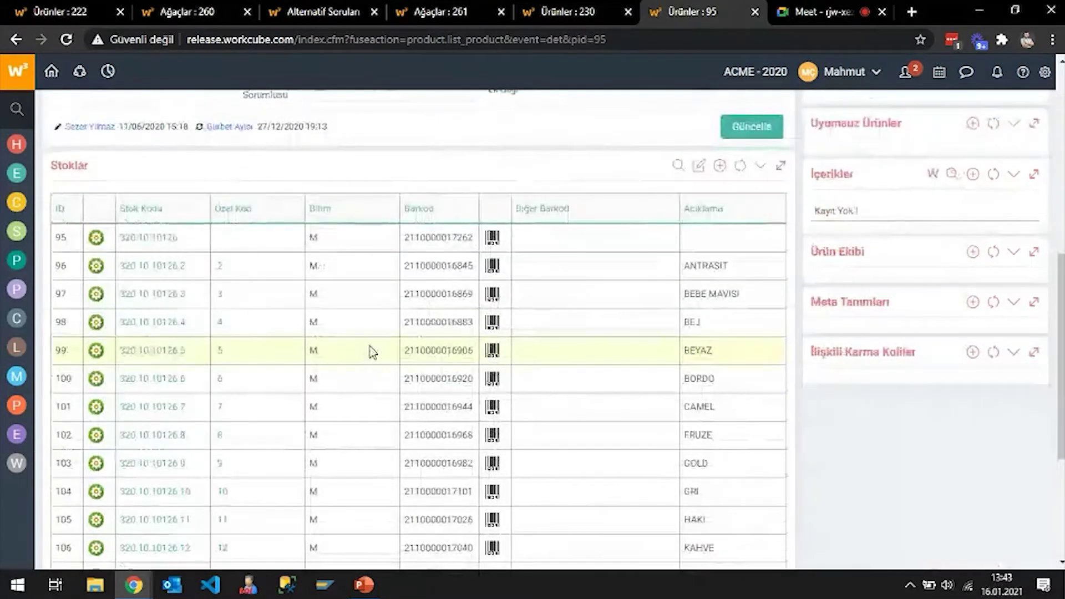
scroll(355, 338, down, 2)
scroll(356, 338, up, 8)
scroll(353, 339, up, 3)
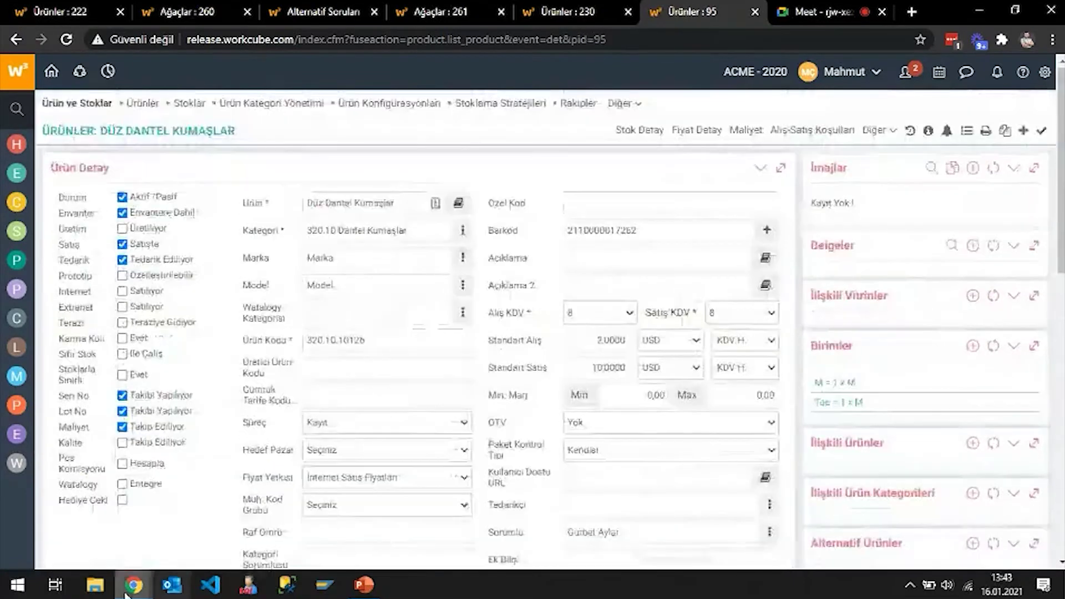
- Return to the Oturum Kumaşı alternative products window and reload it to discard the unsaved fabric rows
mouse_move(133, 585)
click(502, 527)
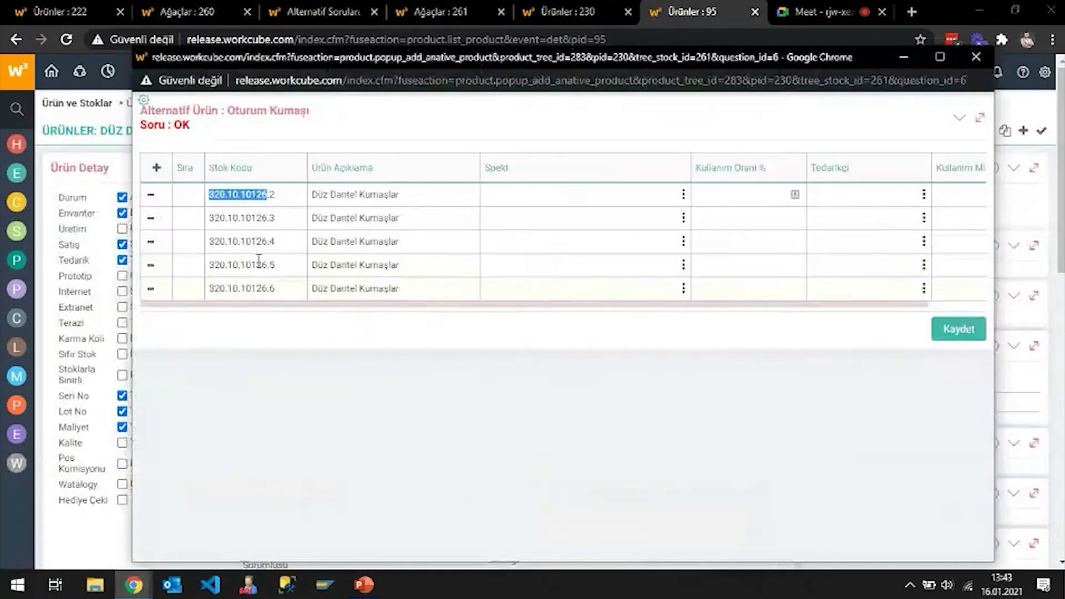
right_click(404, 125)
click(458, 172)
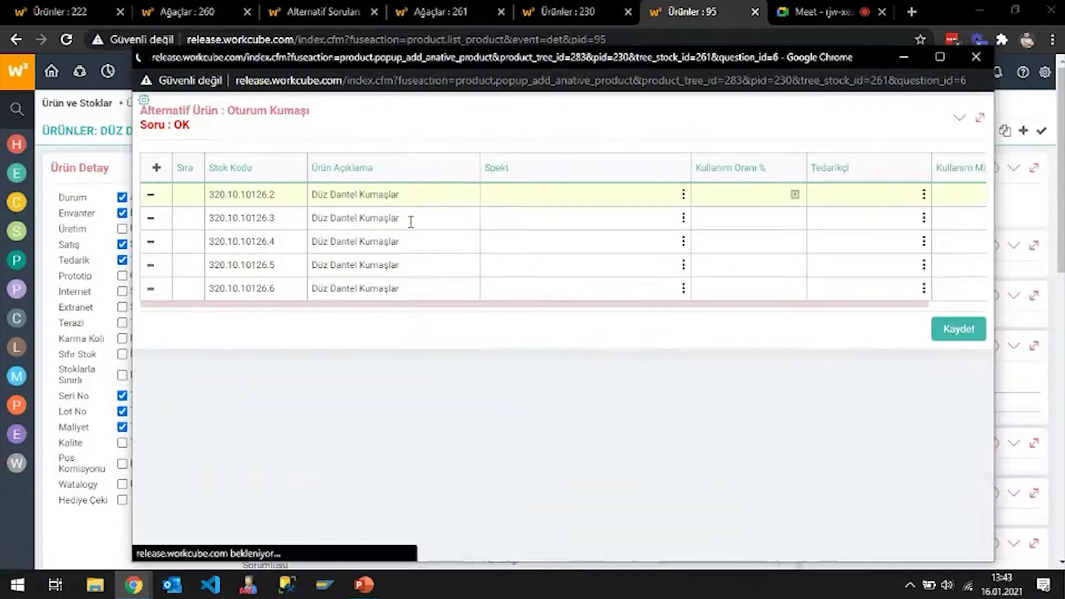
- Start adding an alternative product, clear the 100.71 category filter and search all products for "kumaş"
click(150, 168)
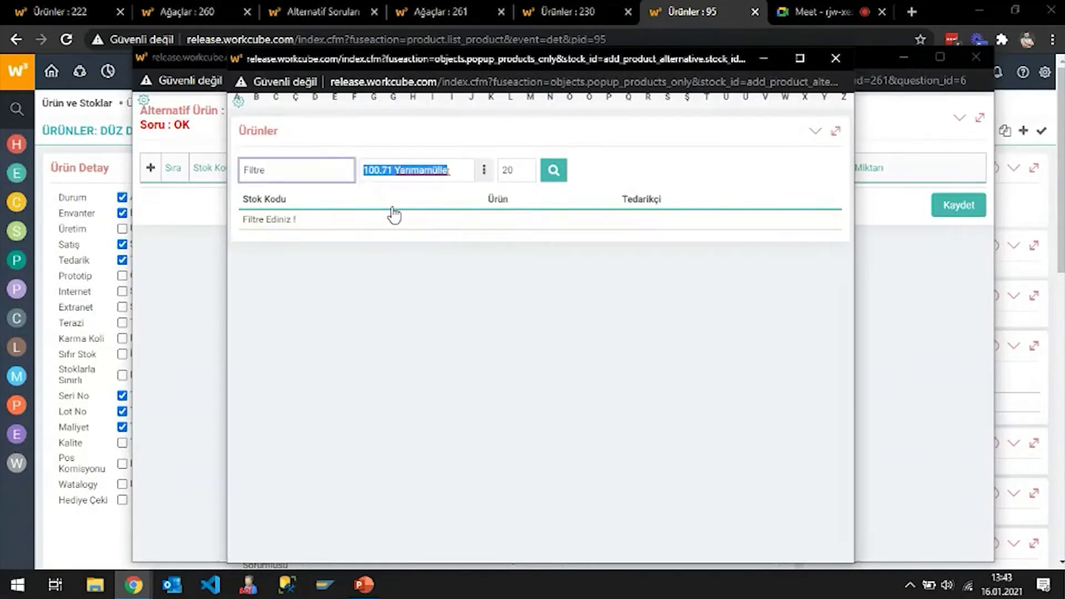
key(BackSpace)
click(305, 169)
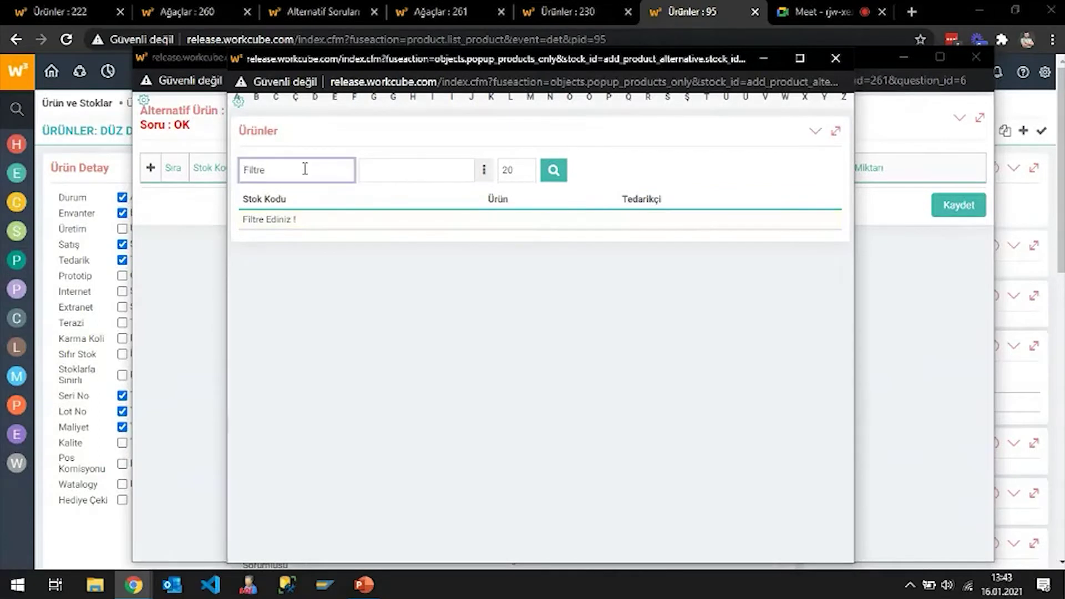
text(kuma)
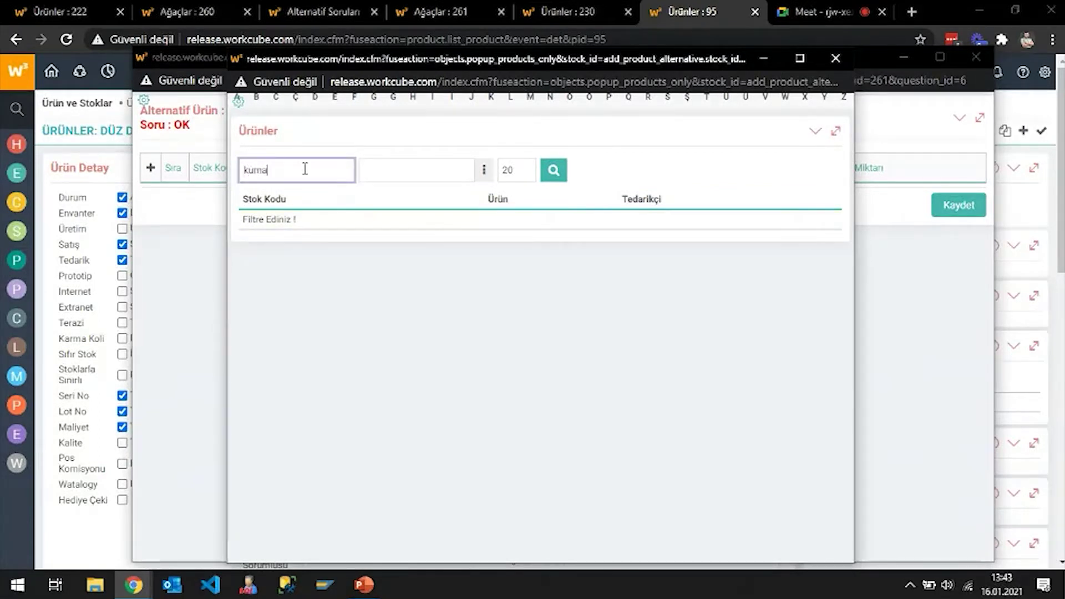
key(Return)
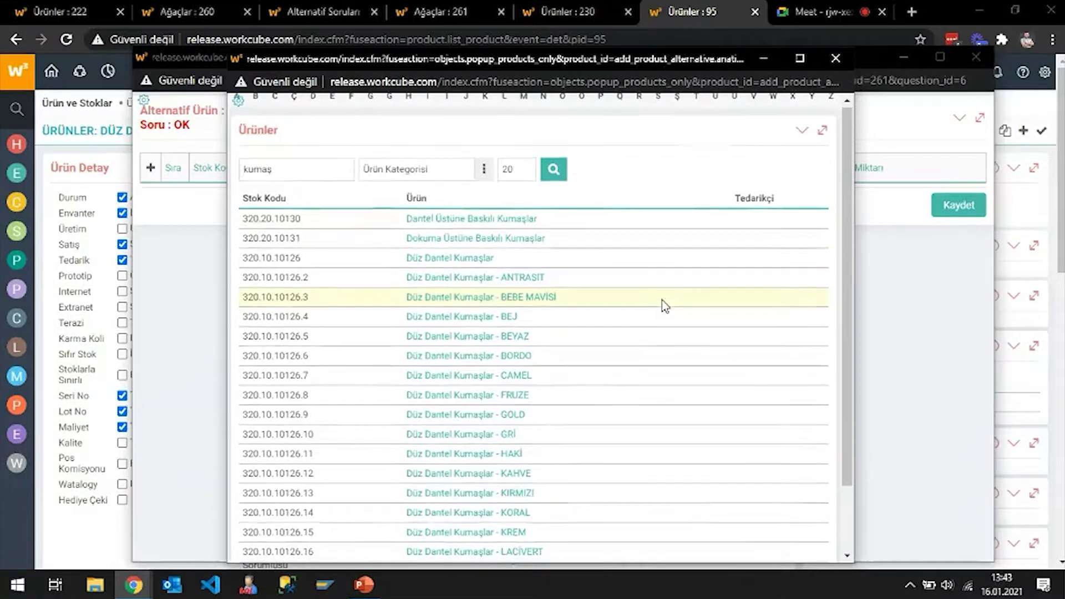
- Set the product picker to 200 records per page and look through the full list of fabrics
scroll(665, 306, down, 2)
scroll(665, 307, up, 2)
click(520, 167)
text(0)
key(Return)
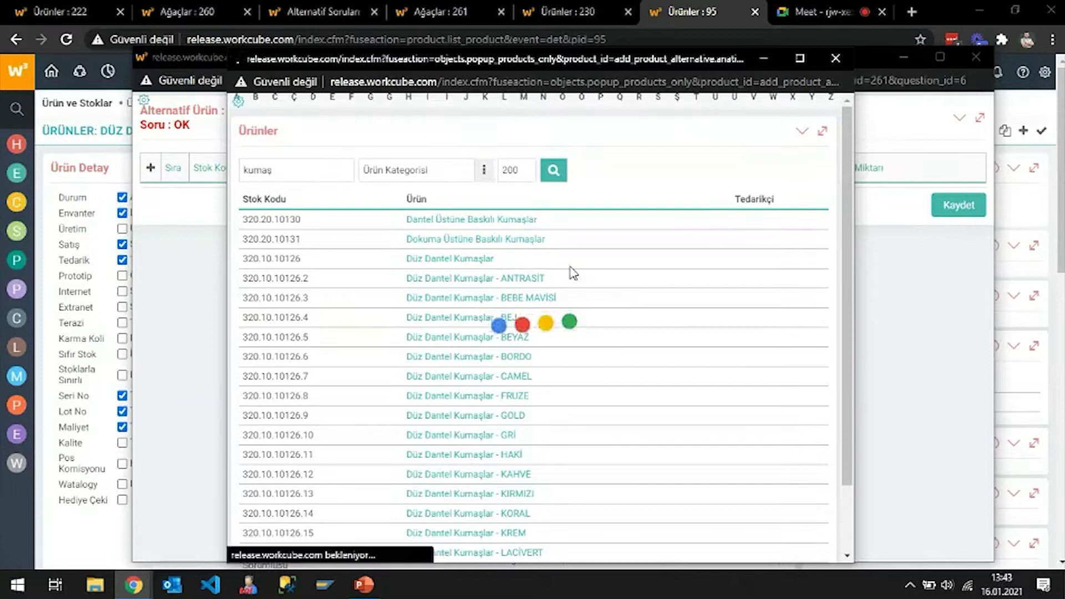
scroll(586, 296, down, 1)
scroll(587, 298, down, 5)
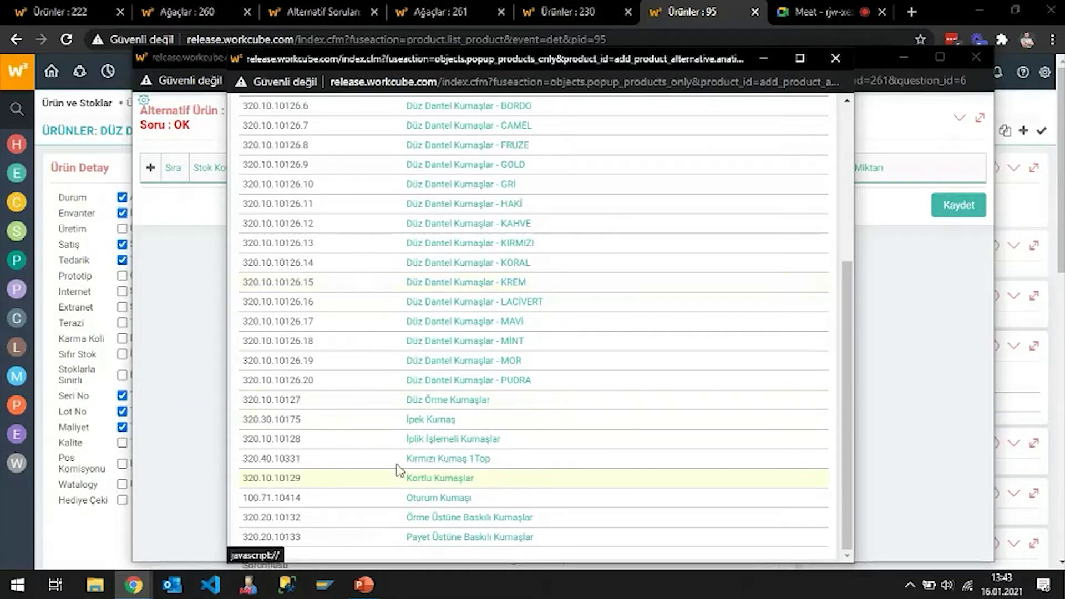
- Add İpek Kumaş and Kırmızı Kumaş 1Top as alternative products and close the product picker
click(423, 424)
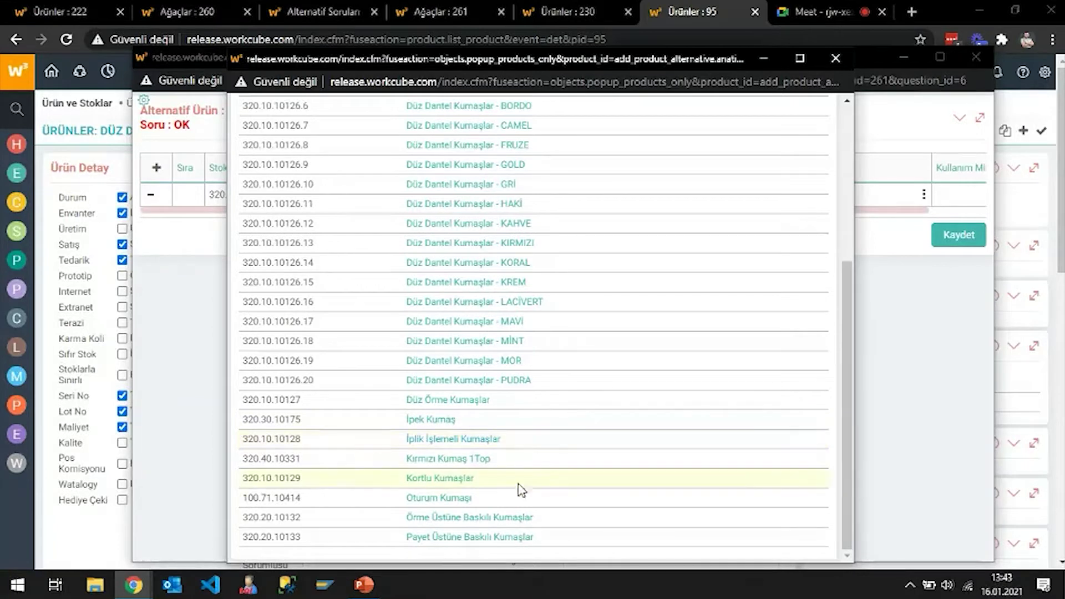
click(451, 461)
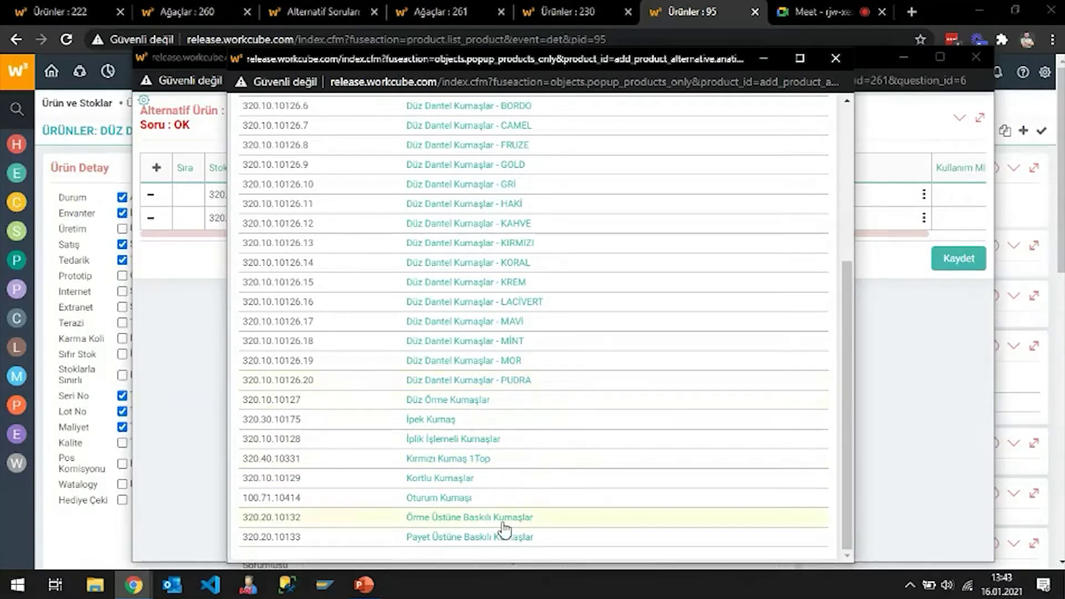
scroll(682, 311, up, 3)
scroll(678, 322, up, 2)
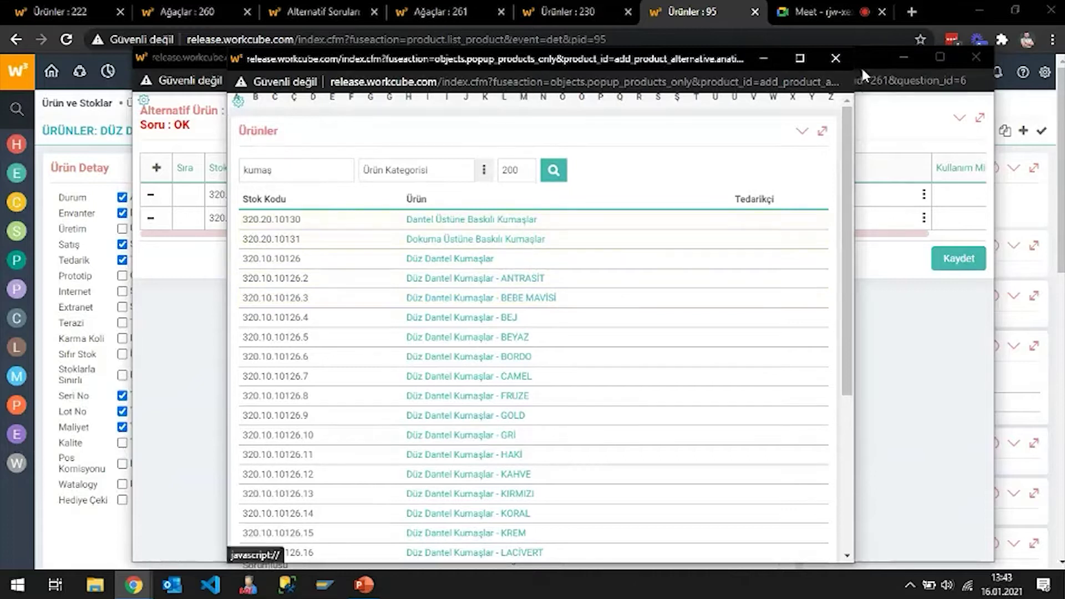
click(836, 57)
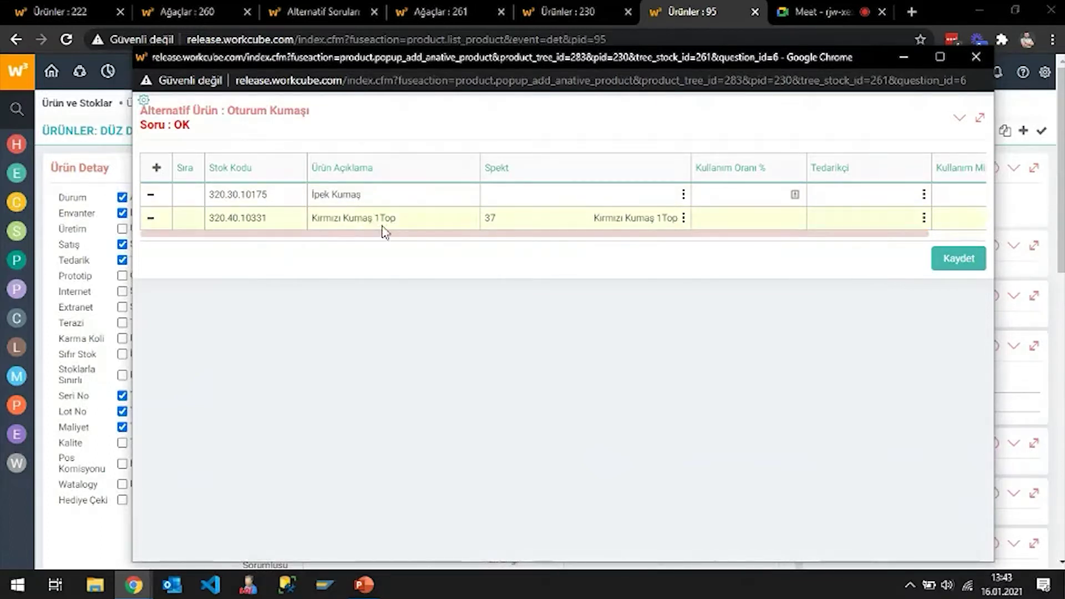
- Open the alternative products window's page settings and set Alternatif Ürün Miktarı and Başlangıç/Btiş Tarihi to Evet
drag(387, 233, 525, 232)
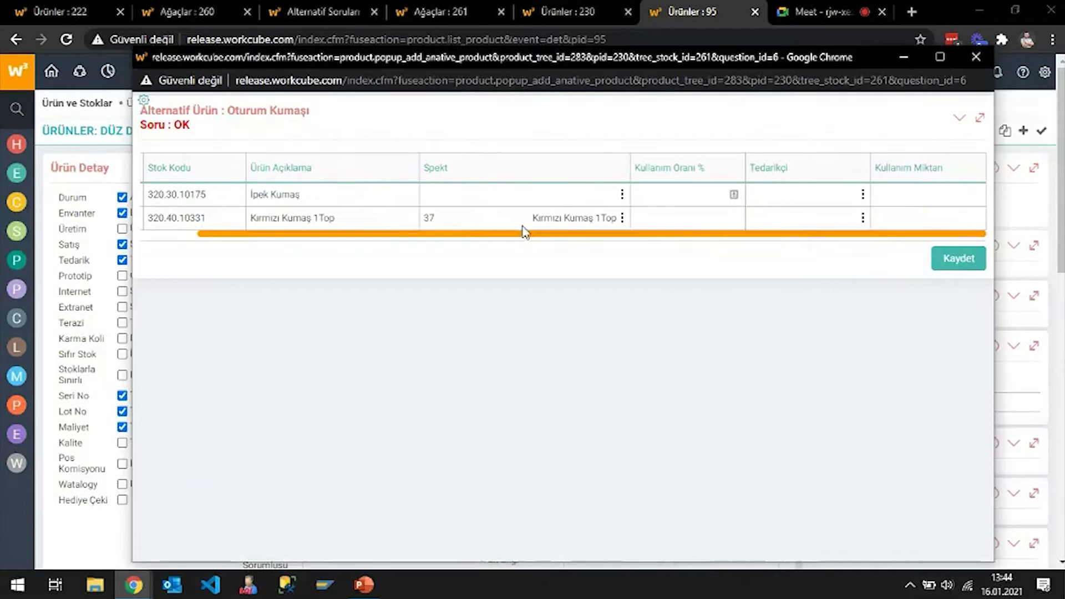
click(678, 194)
click(723, 216)
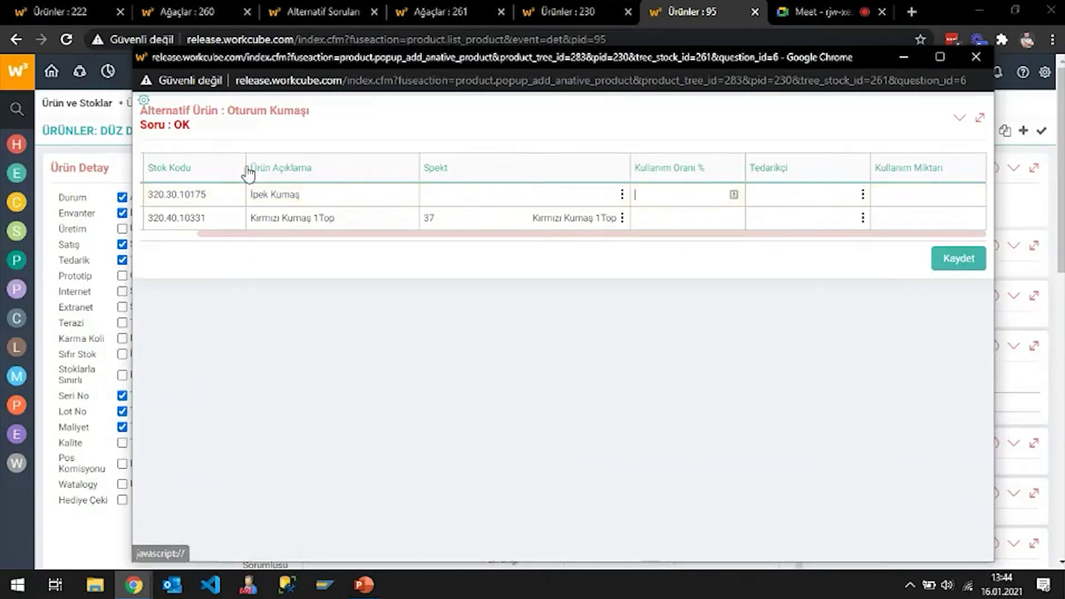
mouse_move(145, 101)
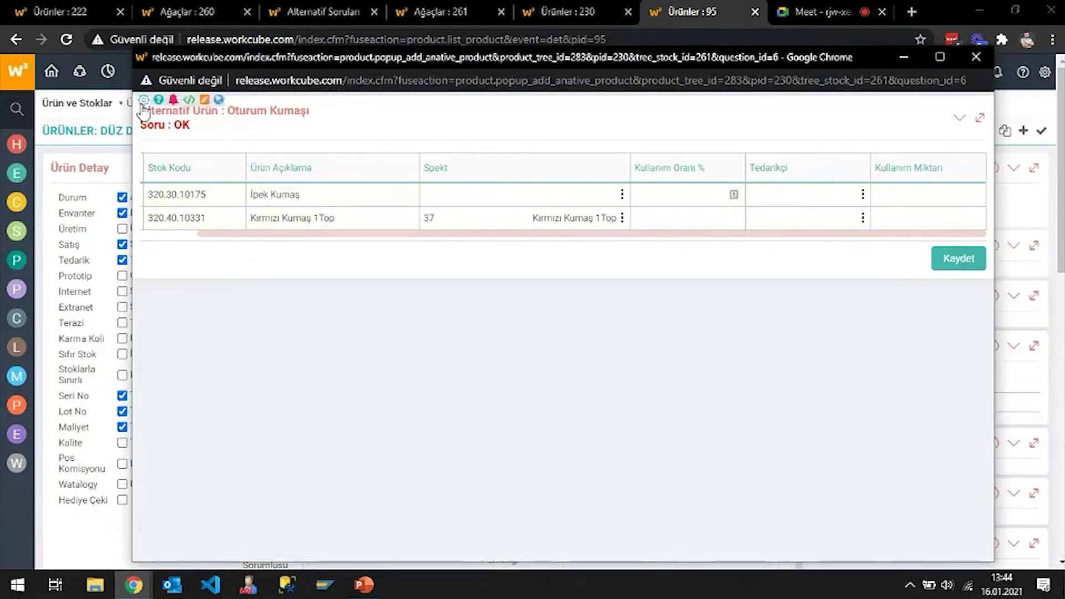
click(189, 101)
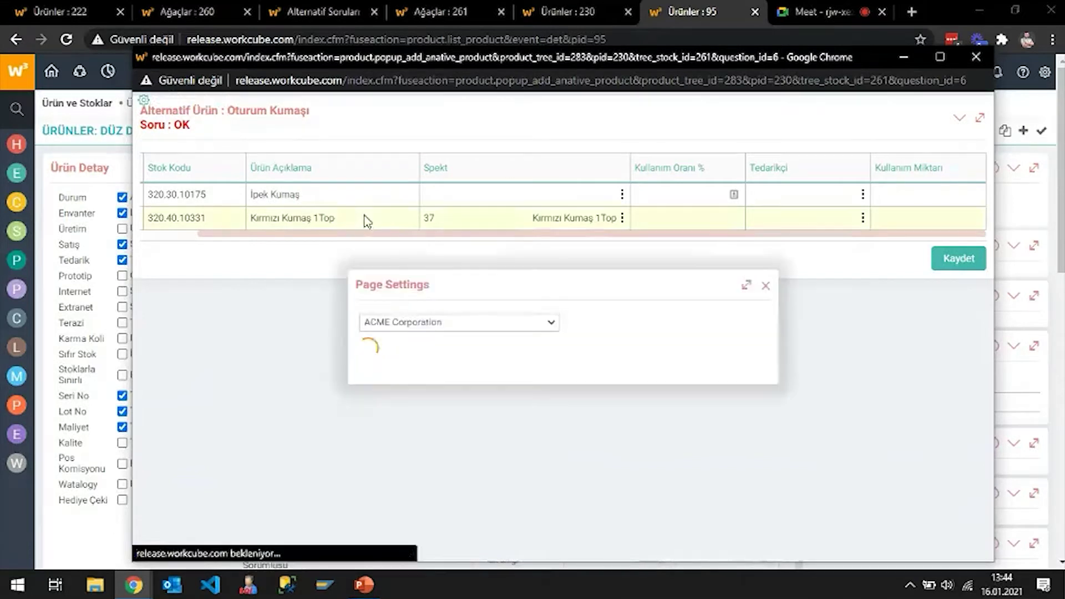
mouse_move(479, 314)
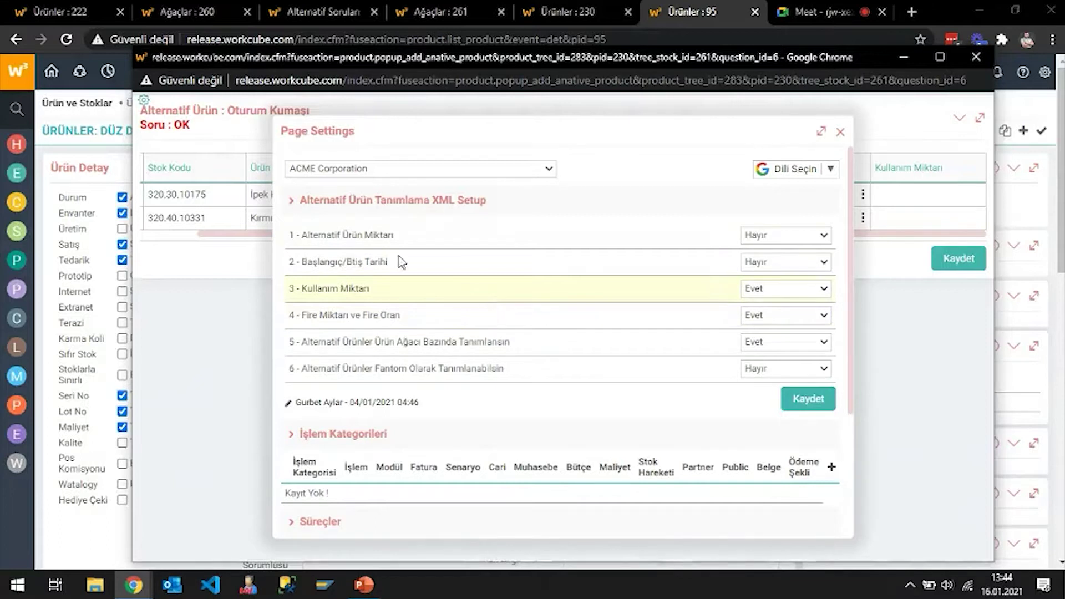
click(768, 236)
click(752, 247)
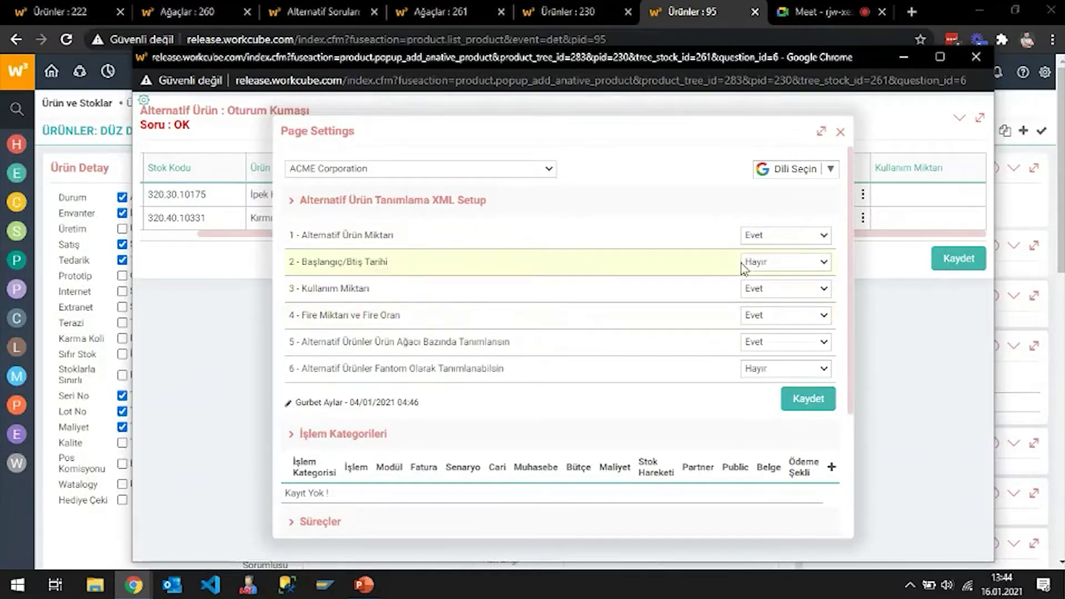
click(776, 263)
click(774, 274)
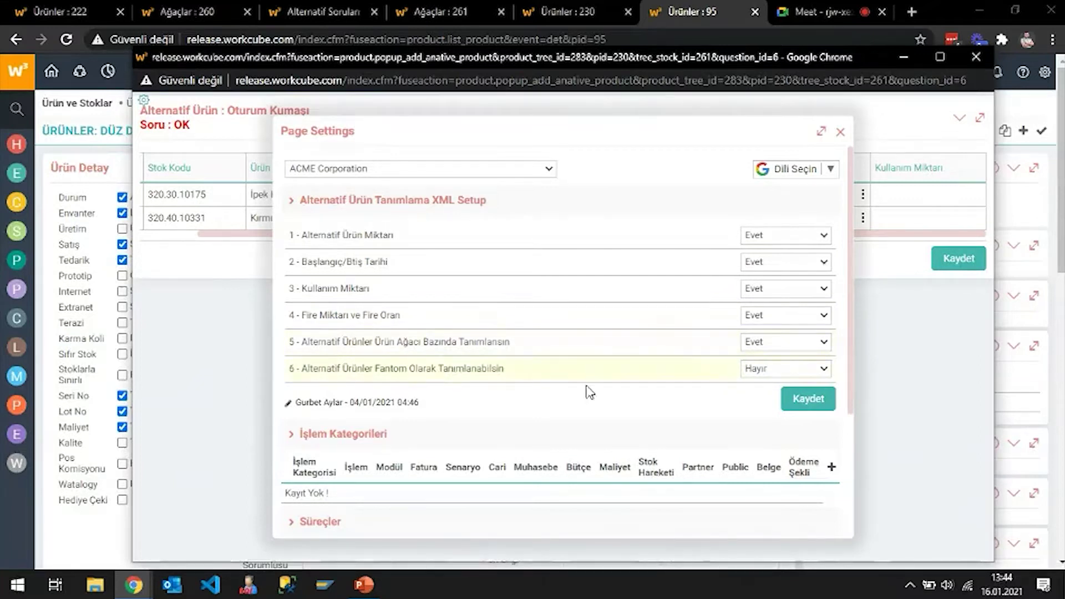
- Set Alternatif Ürünler Fantom Olarak Tanımlanabilsin to Evet, save the page settings and close them
click(749, 370)
key(Up)
key(Return)
click(809, 400)
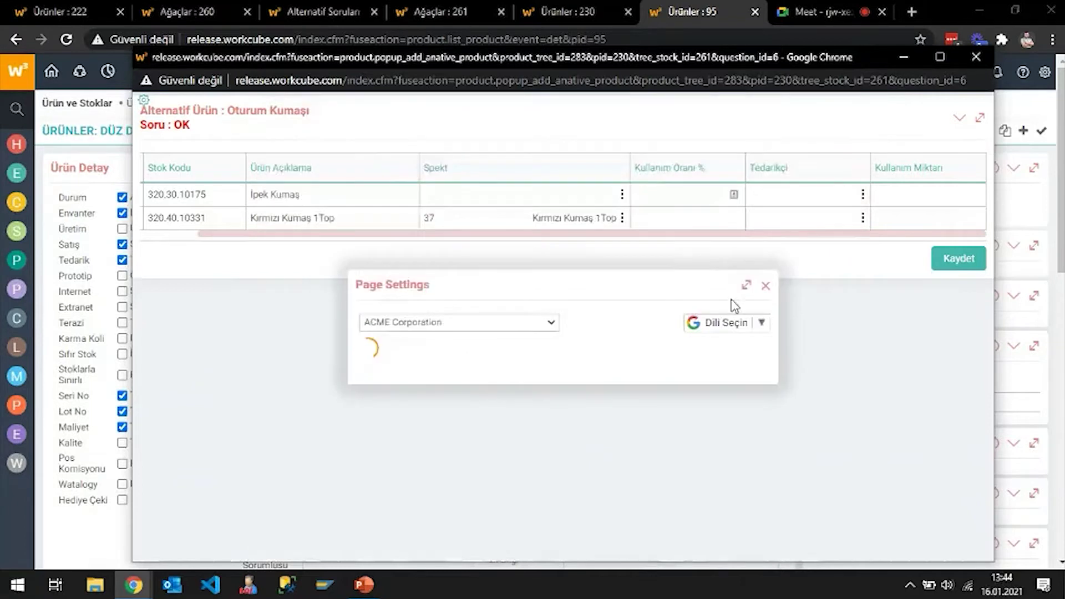
click(841, 133)
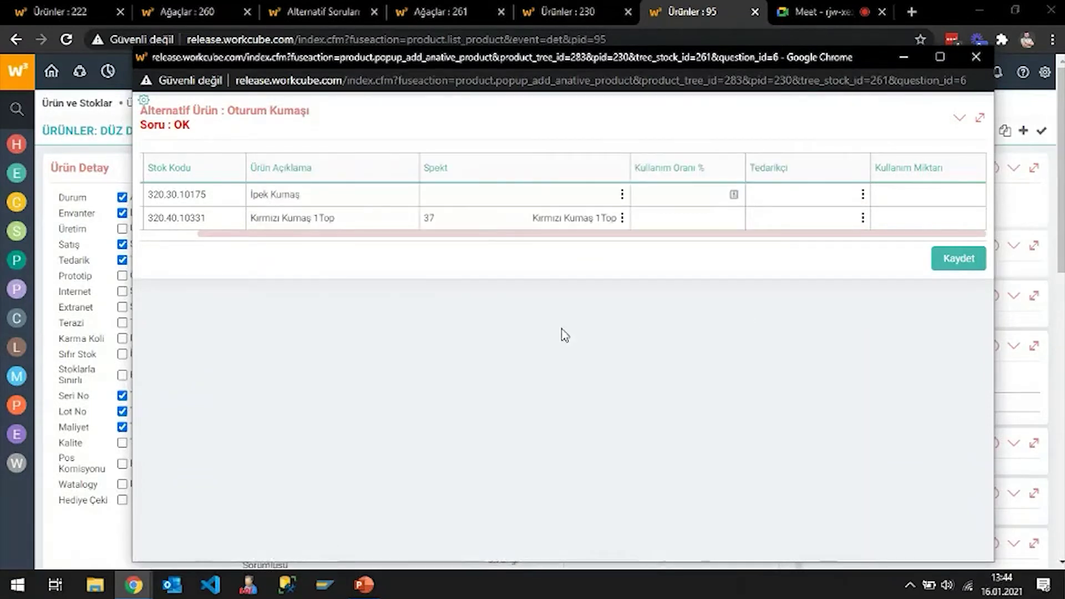
- Reload the alternative products window and filter its product picker by kumaş with the product category cleared
right_click(530, 304)
click(589, 352)
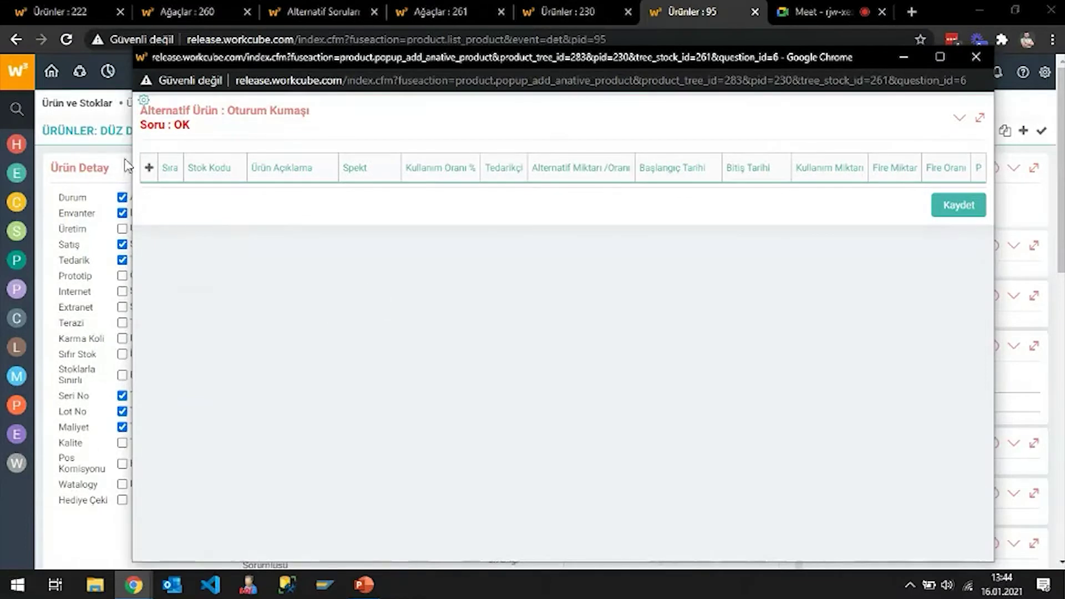
click(149, 168)
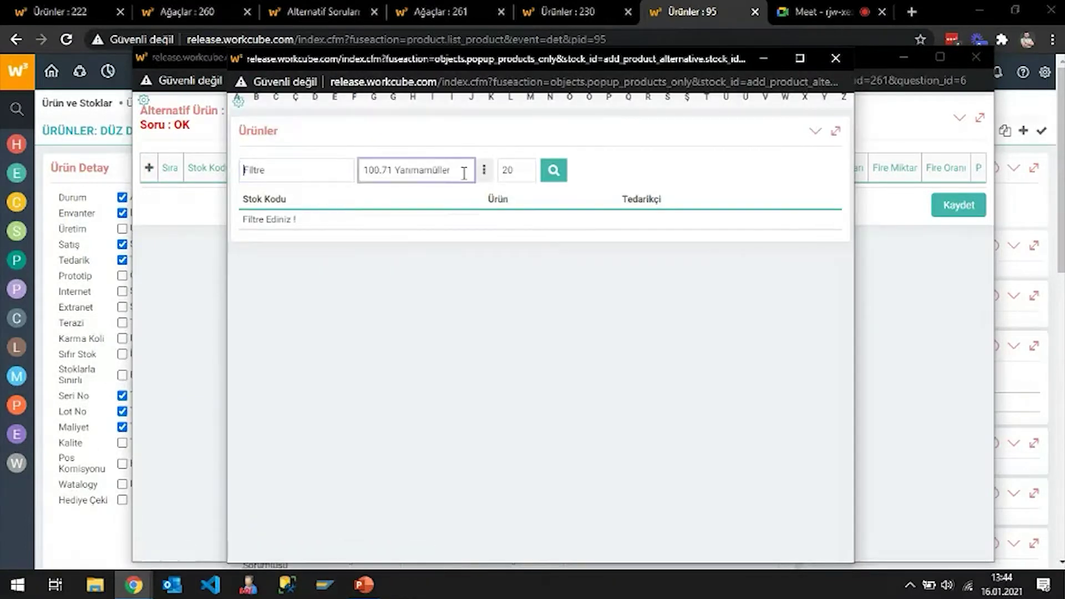
triple_click(464, 173)
key(BackSpace)
click(320, 168)
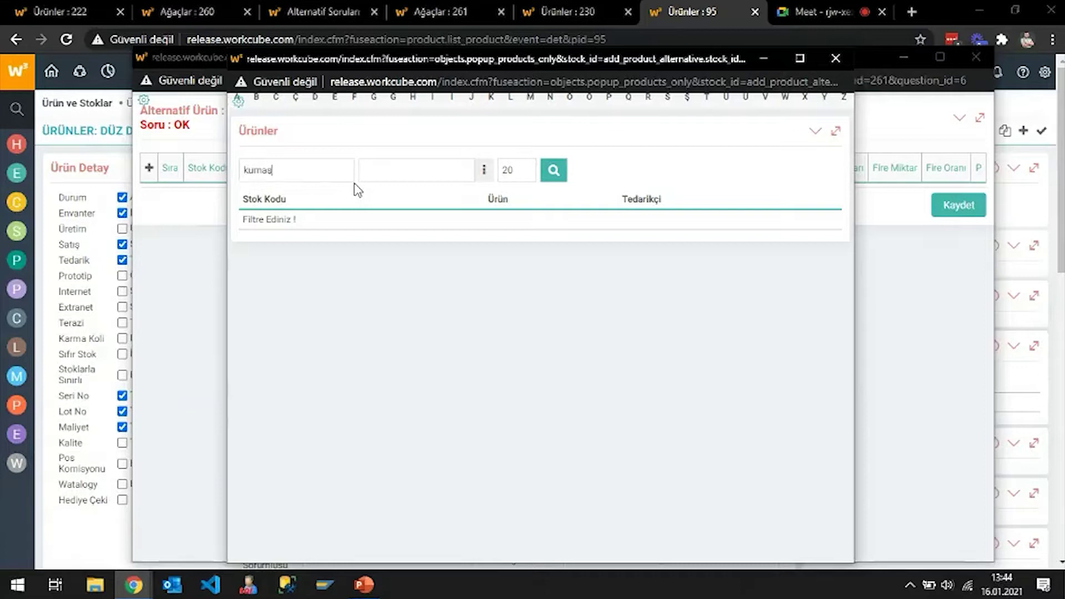
key(Return)
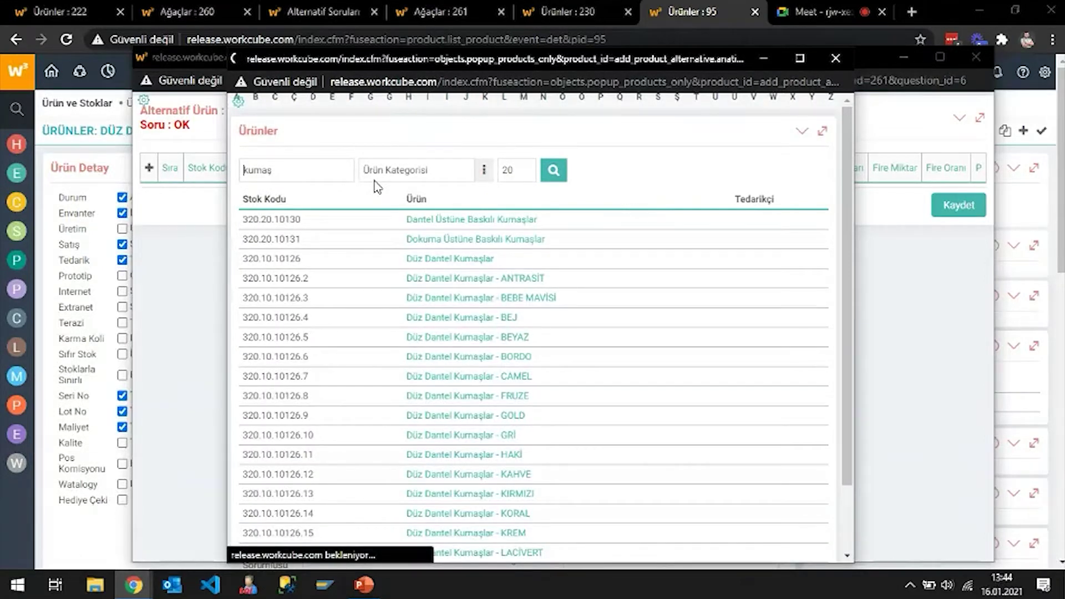
- Add İpek Kumaş and Düz Örme Kumaşlar as alternative products and close the product picker
scroll(599, 292, down, 2)
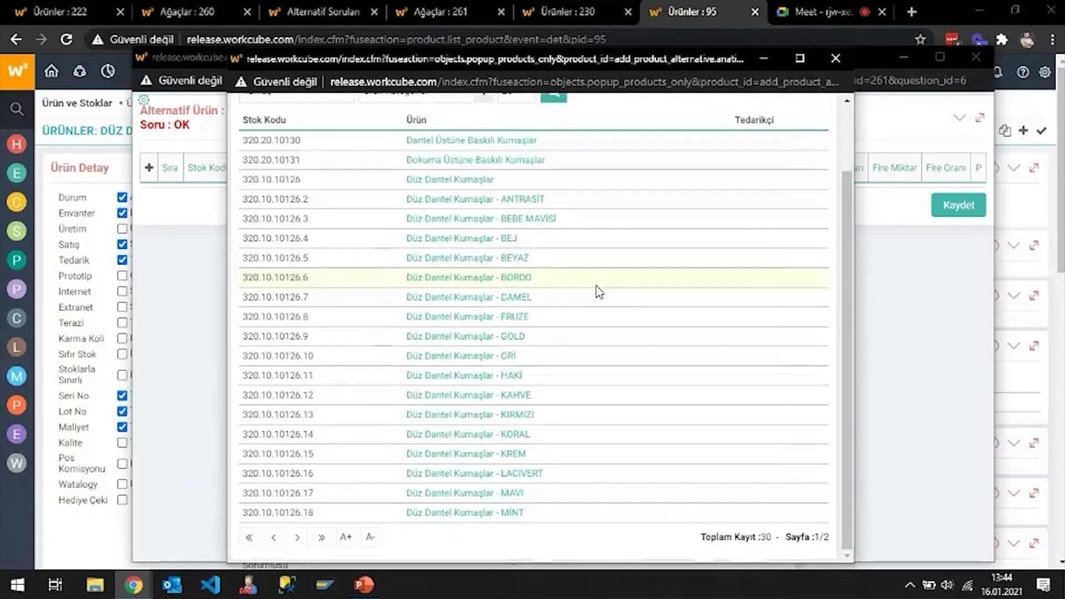
click(522, 346)
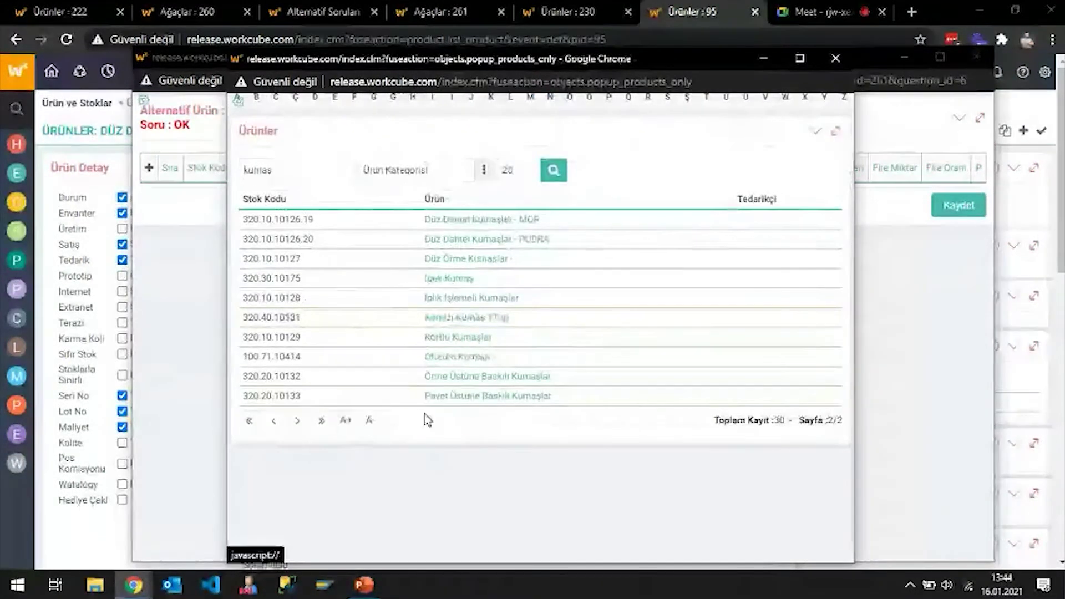
click(471, 260)
click(835, 58)
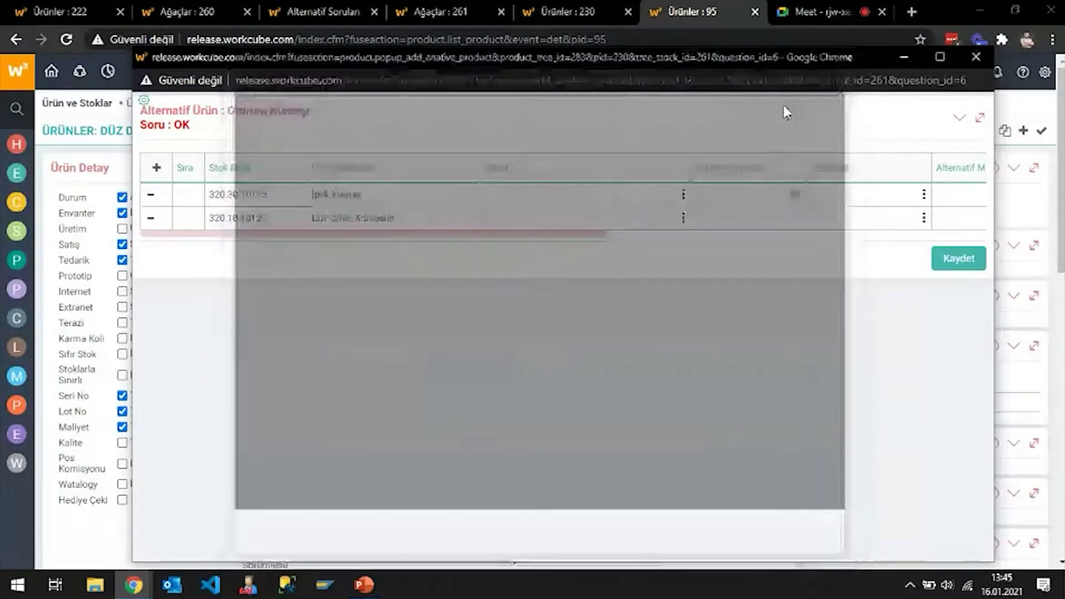
- Maximize the alternative products window and examine its columns, from Spekt and Kullanım Oranı to the dates, Kullanım Miktarı and Fire fields
drag(408, 237, 727, 224)
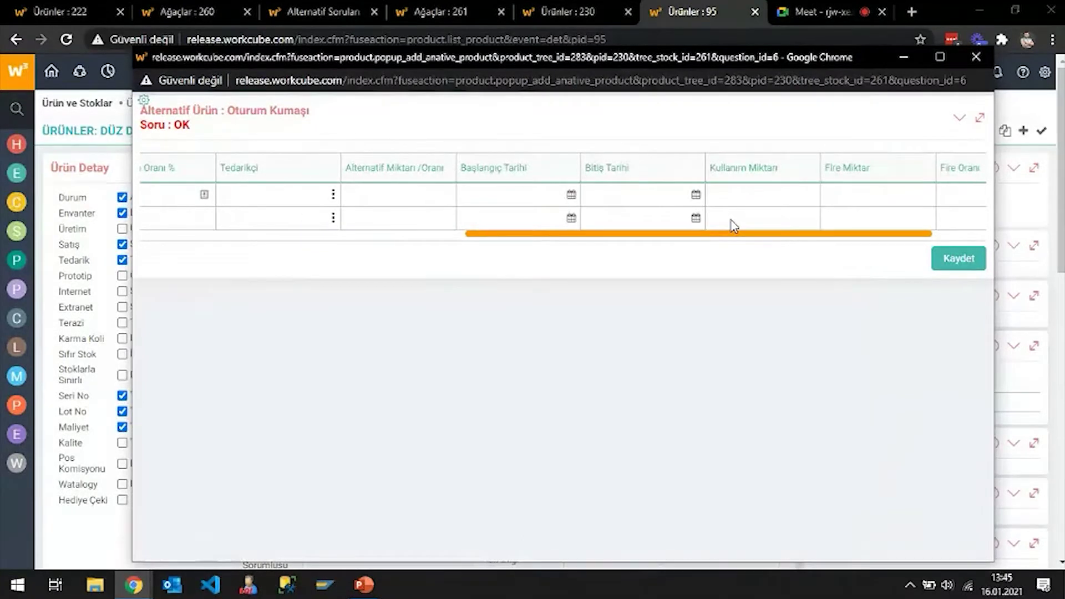
drag(727, 222, 838, 221)
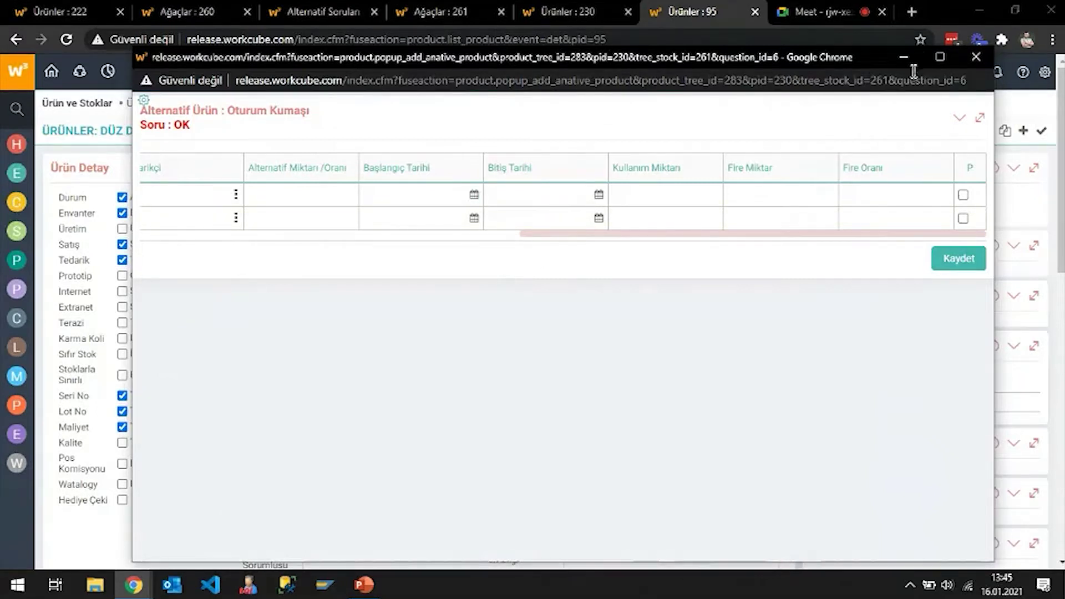
click(940, 57)
drag(527, 187, 183, 191)
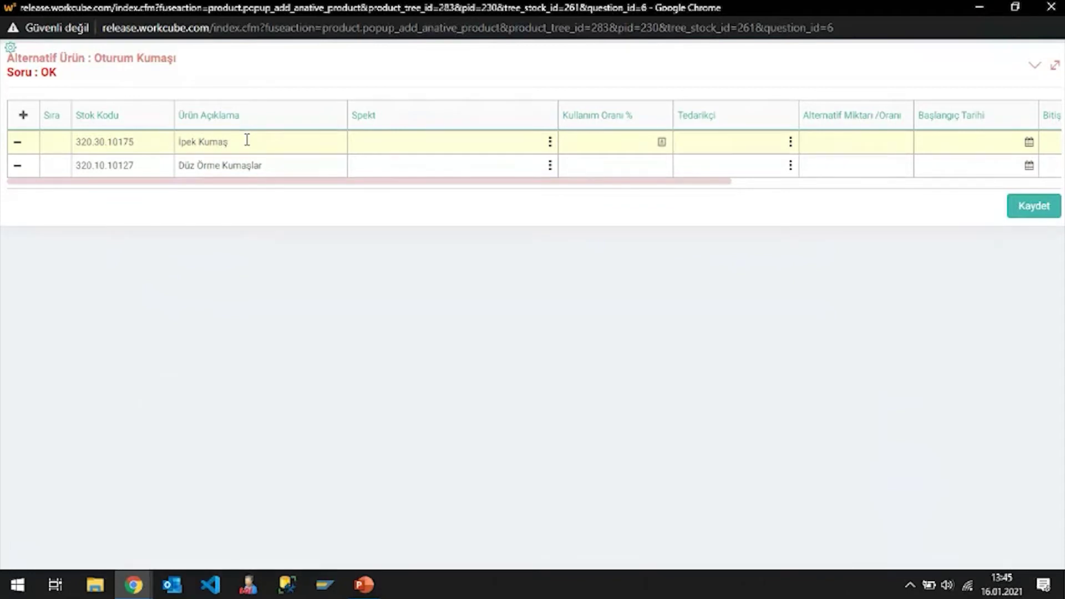
drag(343, 181, 752, 188)
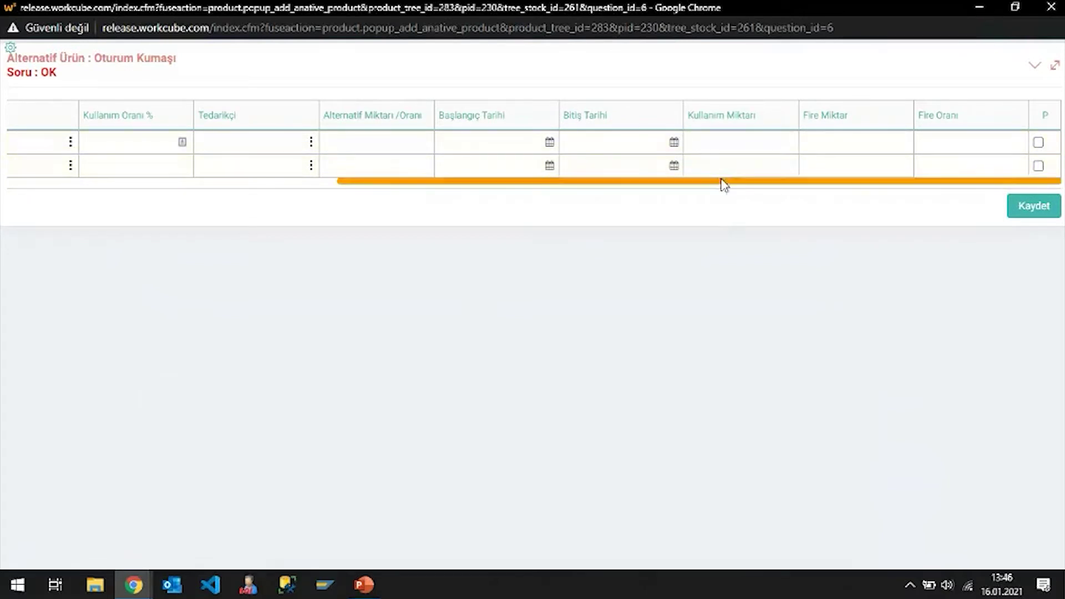
drag(358, 182, 76, 209)
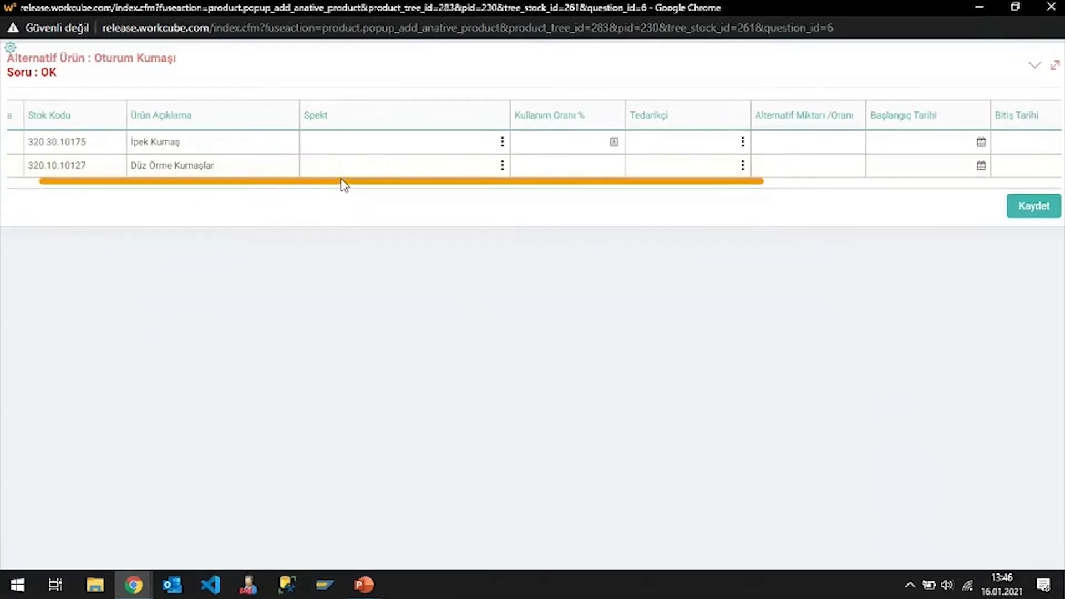
drag(348, 183, 854, 168)
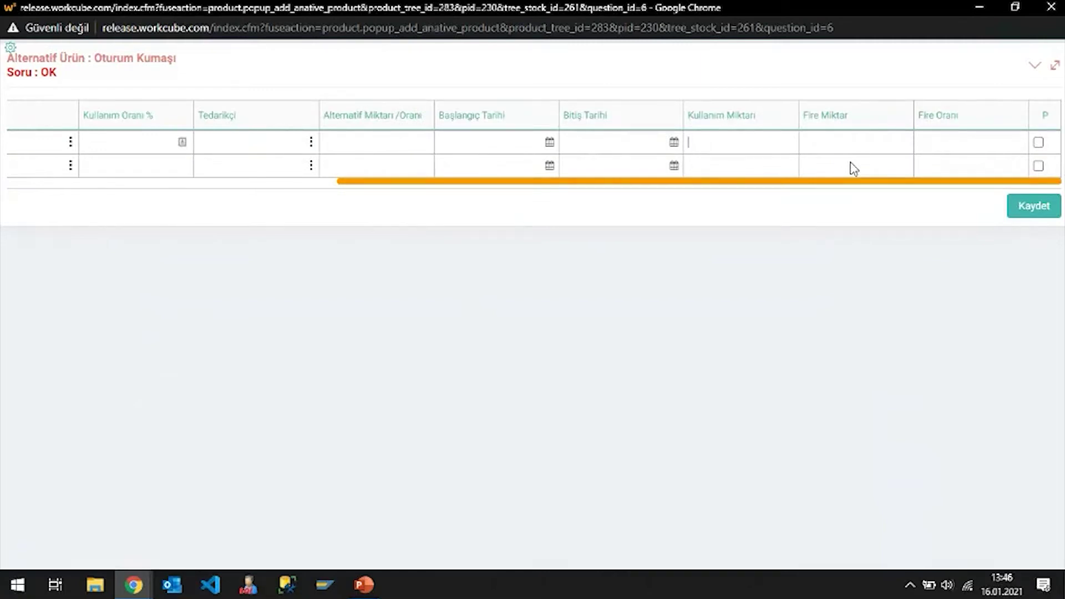
drag(951, 185, 611, 175)
click(599, 142)
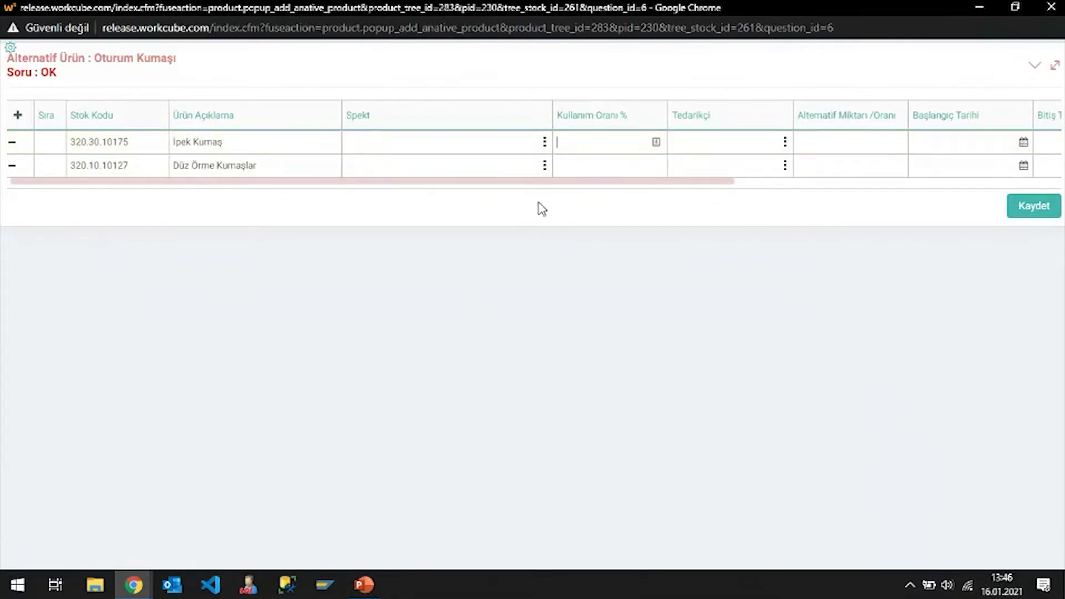
scroll(537, 185, left, 1)
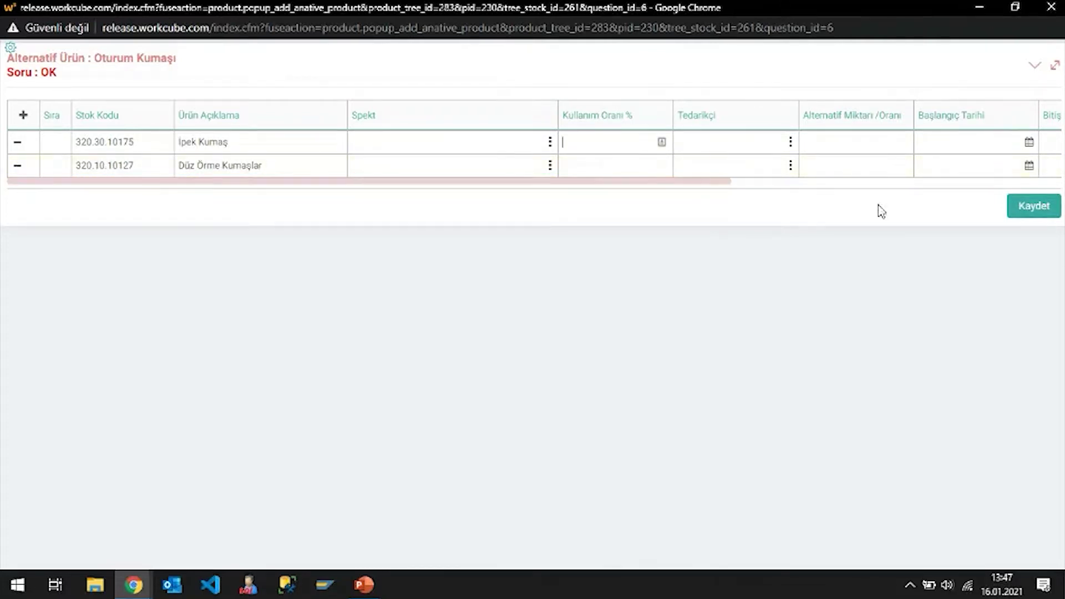
- Save the alternative products of Oturum Kumaşı and confirm the save
click(612, 167)
click(1030, 210)
click(610, 116)
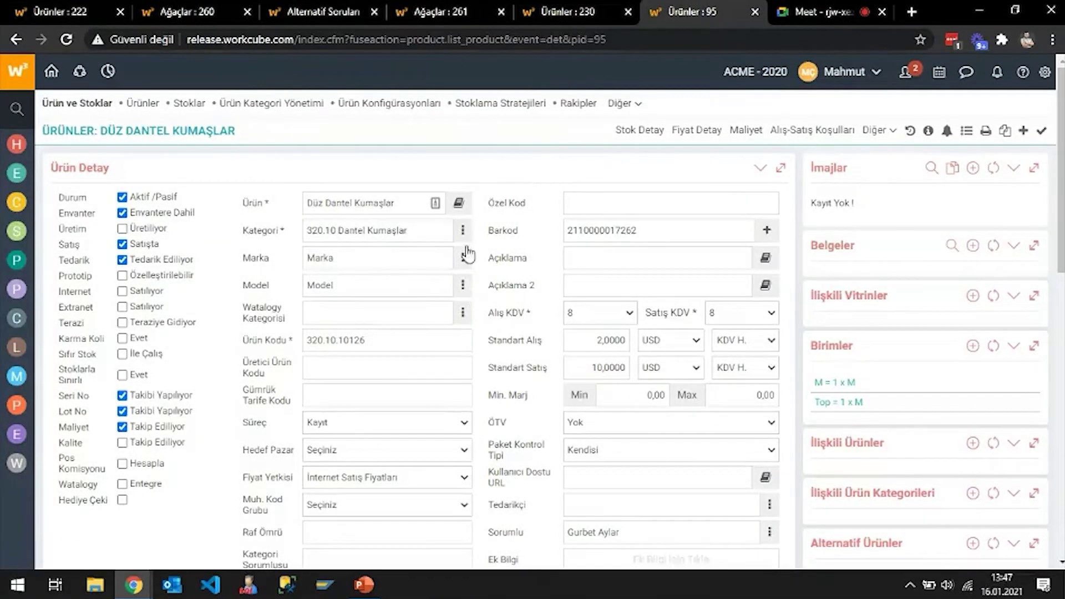
- Open the product list in a new tab, filter it by kumaş, and open İpek Kumaş and Düz Örme Kumaşlar in separate tabs
middle_click(145, 104)
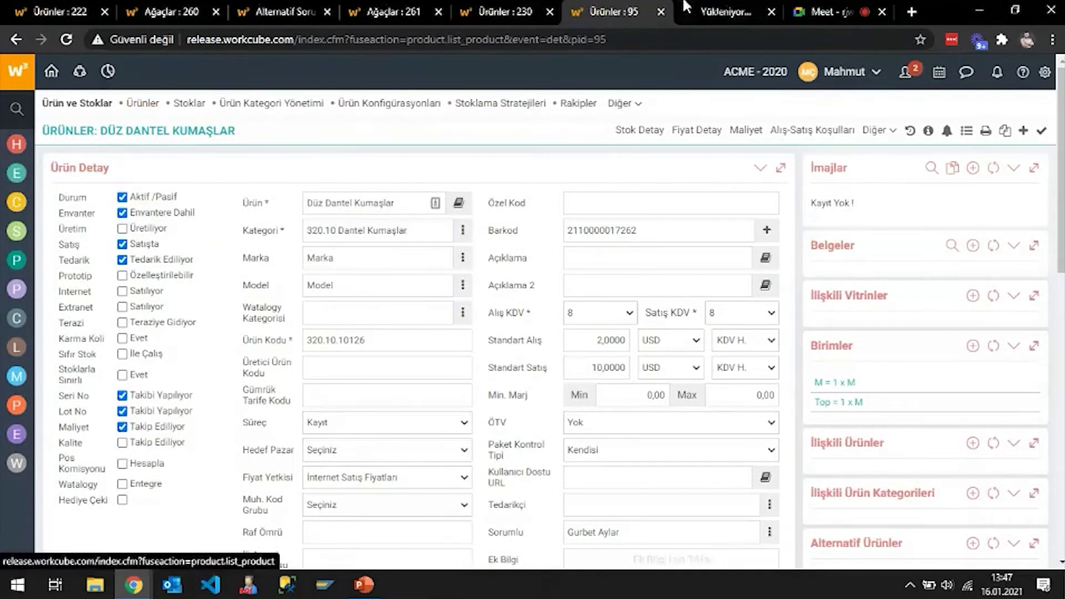
click(712, 9)
click(136, 148)
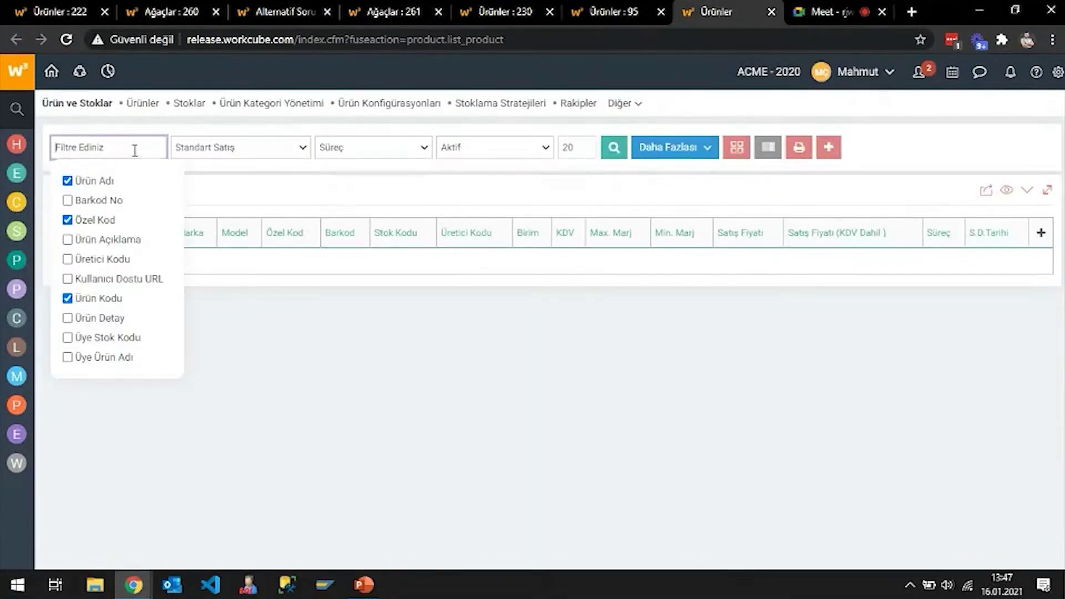
text(kumaş)
key(Return)
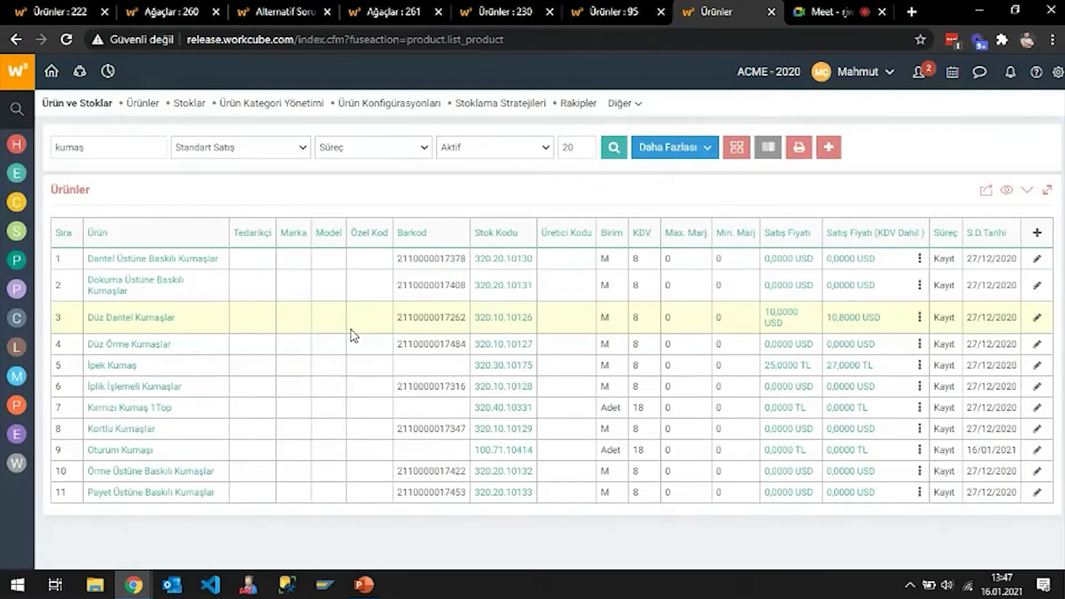
middle_click(118, 364)
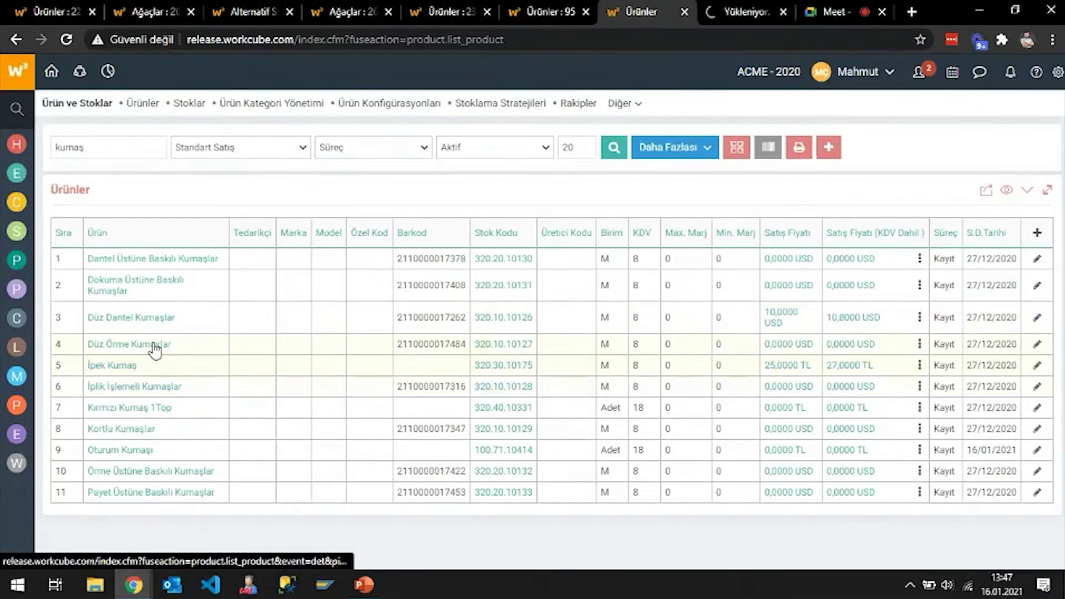
middle_click(155, 349)
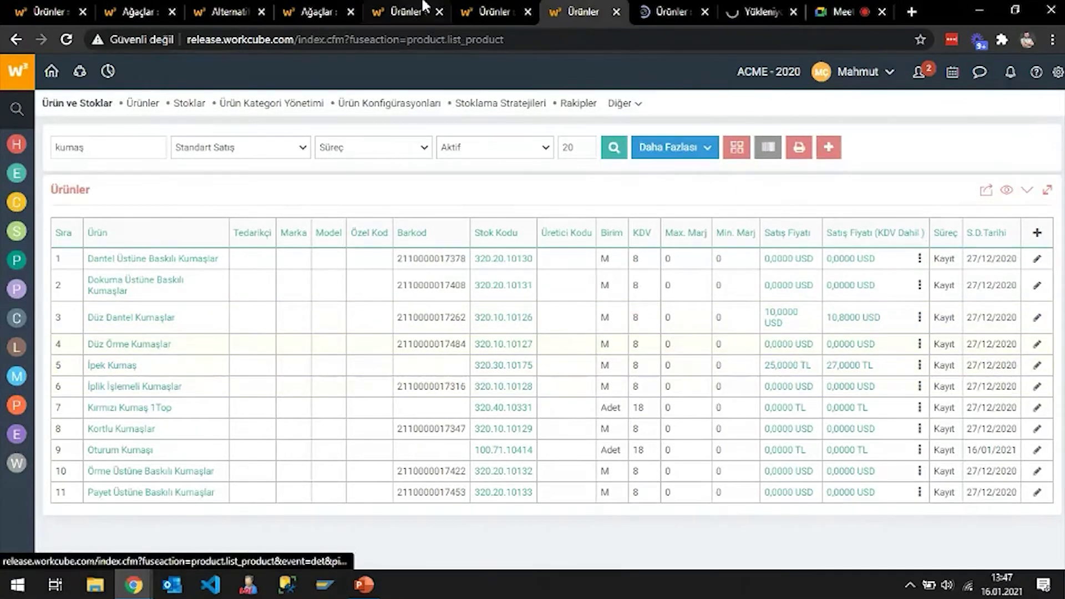
- Check the saved alternative products of Oturum Kumaşı from the Sihir Kanepe Gövde product tree and close their window
click(503, 7)
click(317, 11)
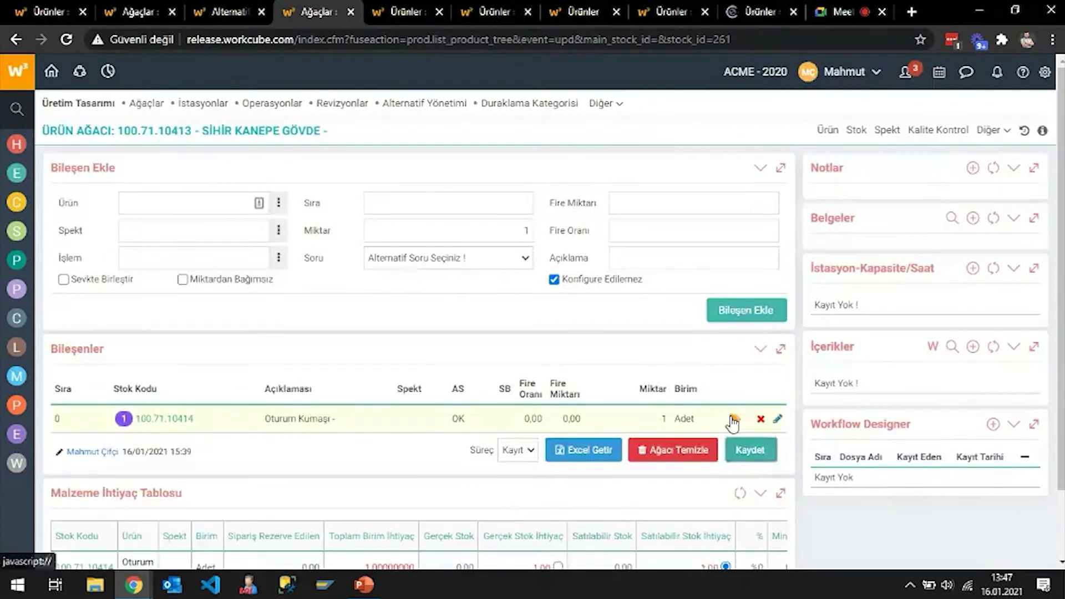
click(733, 419)
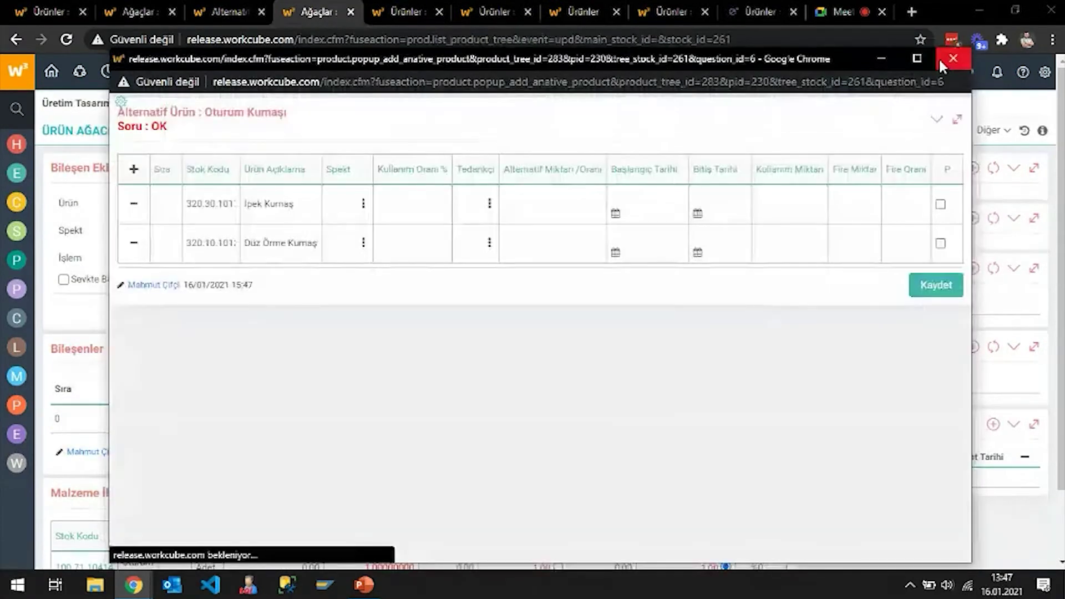
click(940, 59)
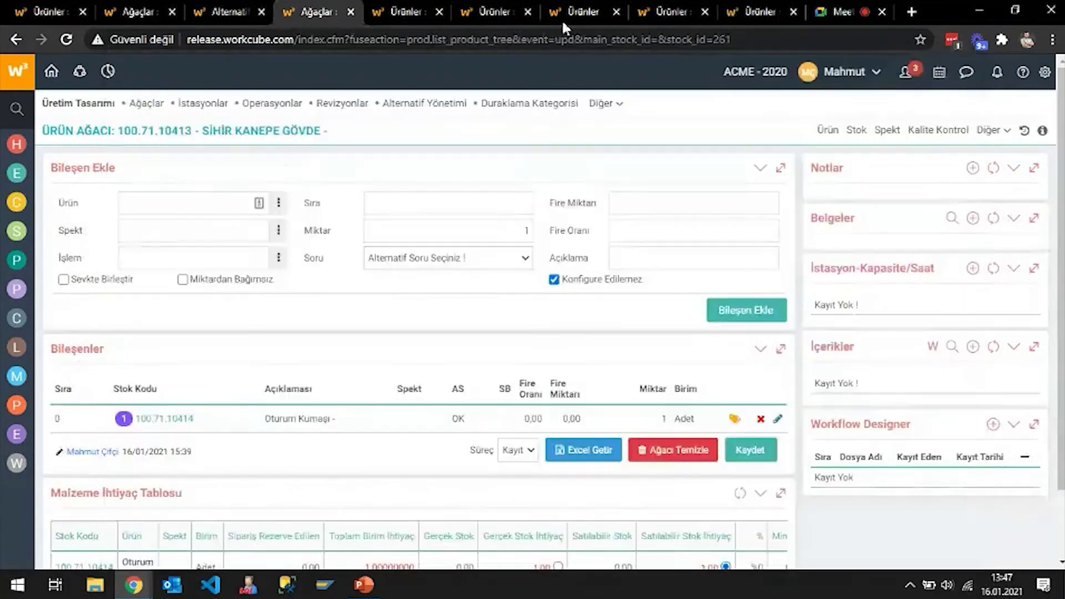
- Set Açıklama 2 of the product Düz Örme Kumaşlar to ÖRME and save the product update
click(767, 7)
click(446, 313)
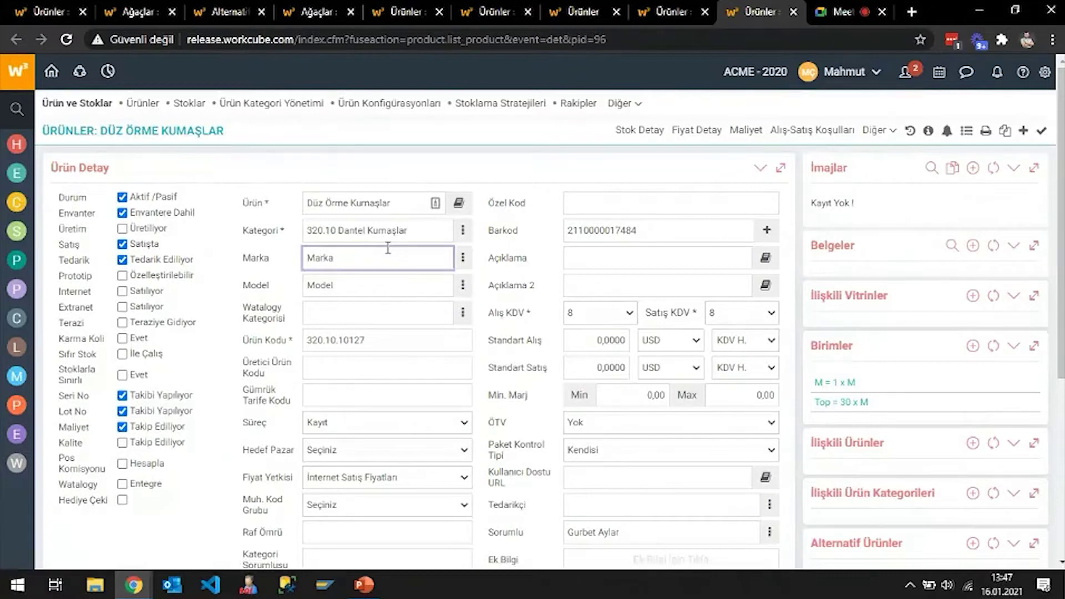
click(410, 204)
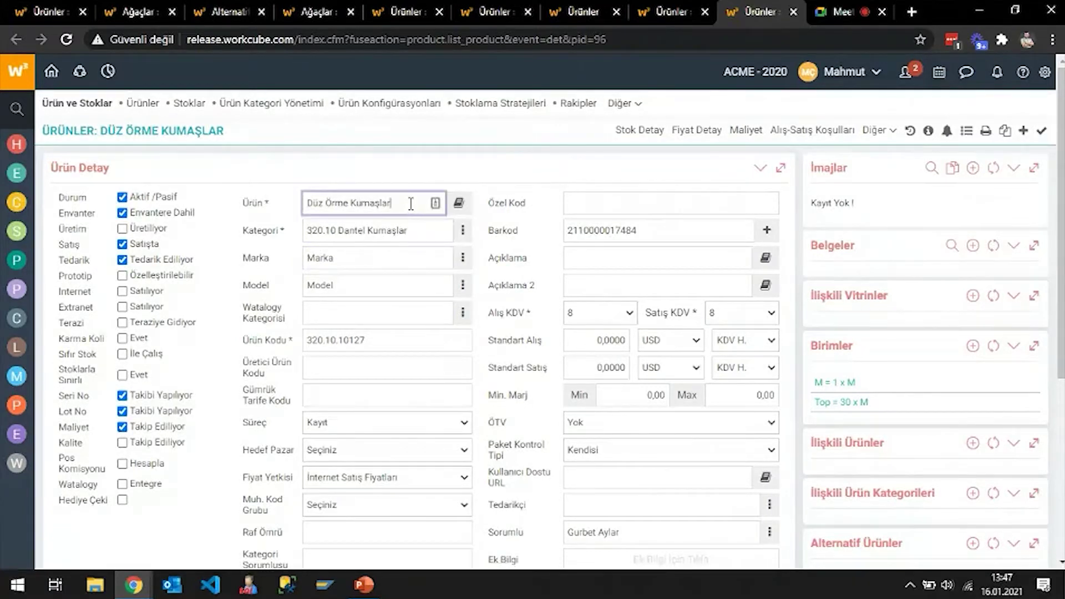
drag(399, 203, 269, 212)
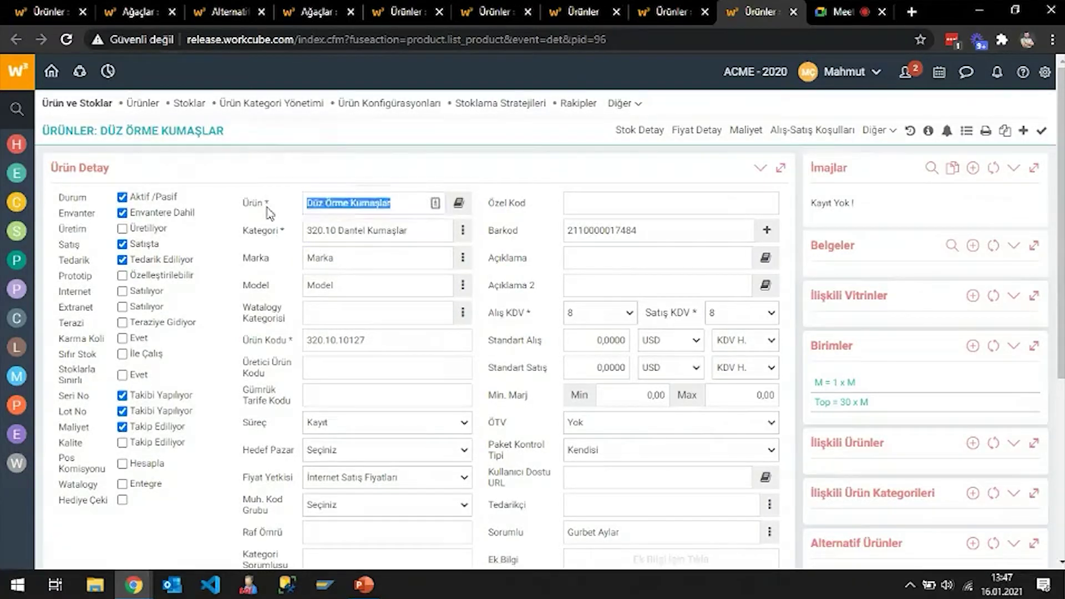
click(622, 283)
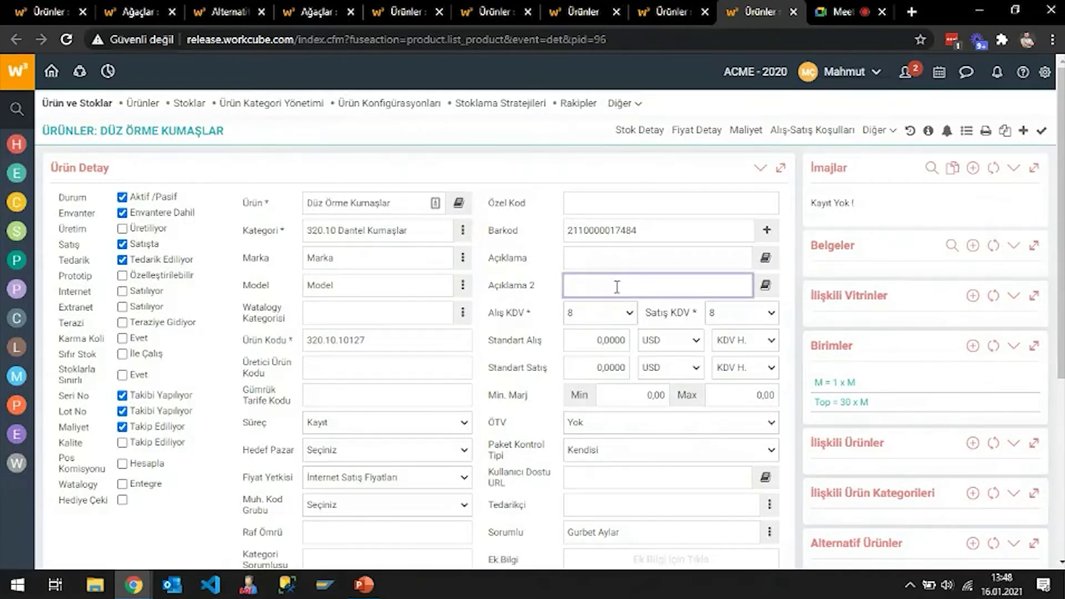
click(706, 240)
text(ÖRNE)
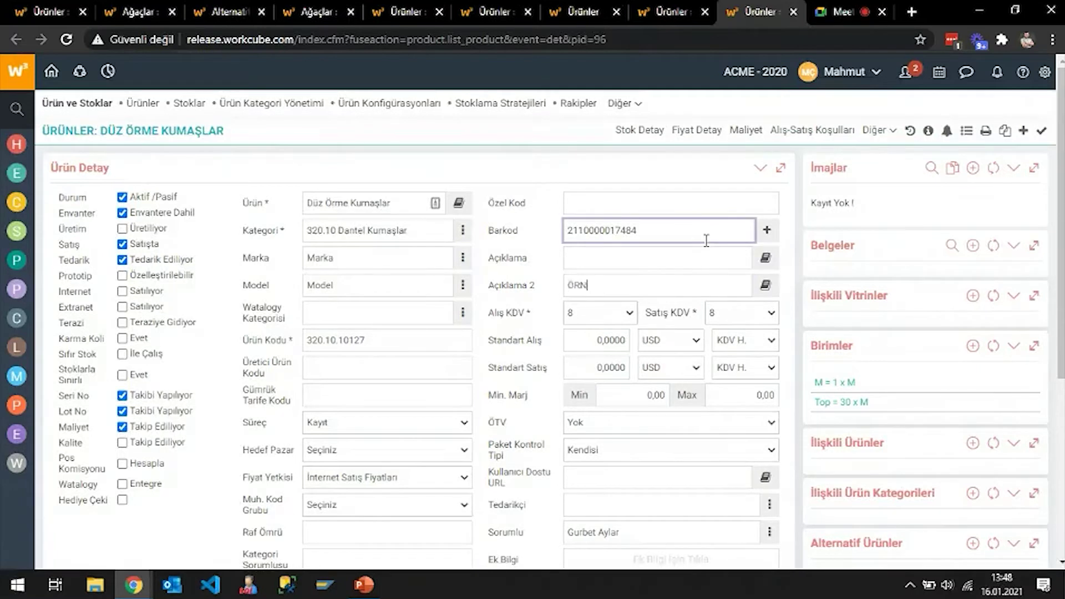
key(BackSpace)
key(BackSpace)
text(ME)
key(BackSpace)
key(BackSpace)
key(BackSpace)
key(BackSpace)
text(5563)
key(BackSpace)
key(BackSpace)
key(BackSpace)
key(BackSpace)
text(ÖRME)
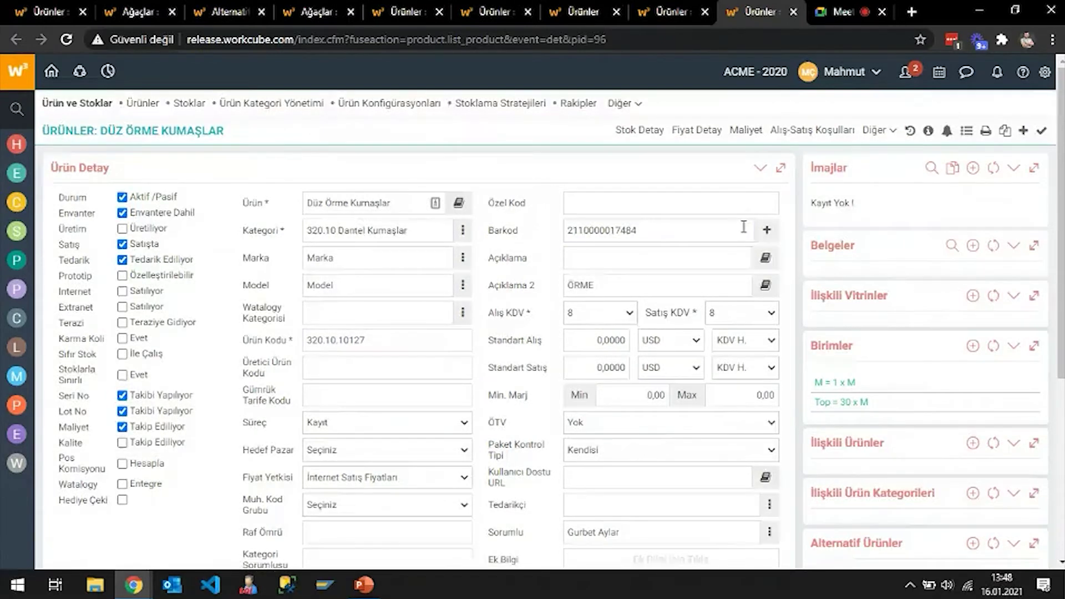
scroll(743, 360, down, 1)
click(752, 518)
key(Return)
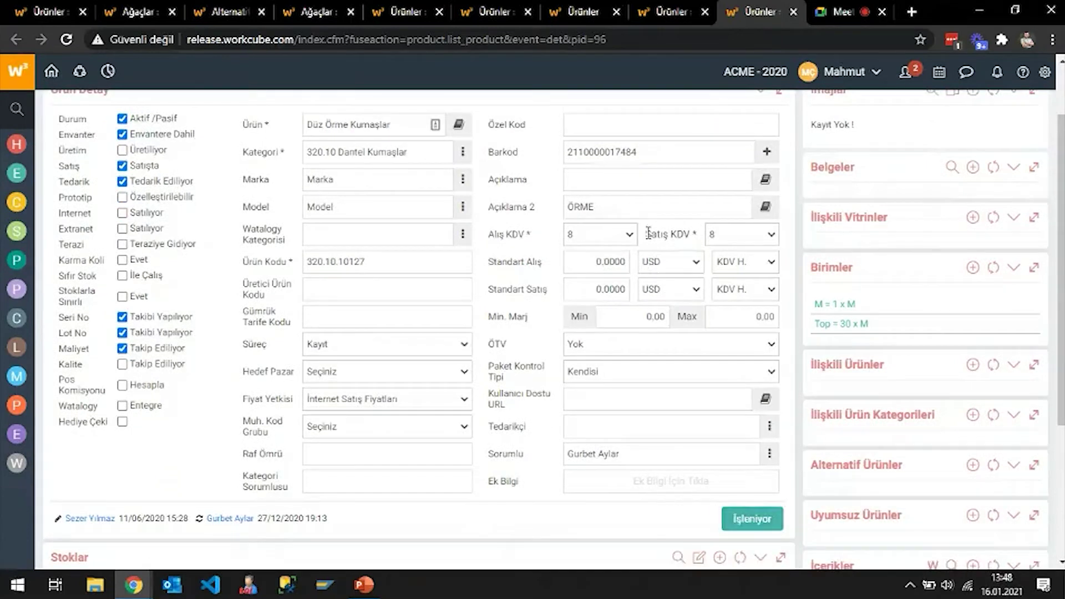
- Set Açıklama 2 of the product İpek Kumaş to İPEK, save the update and return to the filtered product list
click(655, 7)
click(614, 279)
text(İEYE)
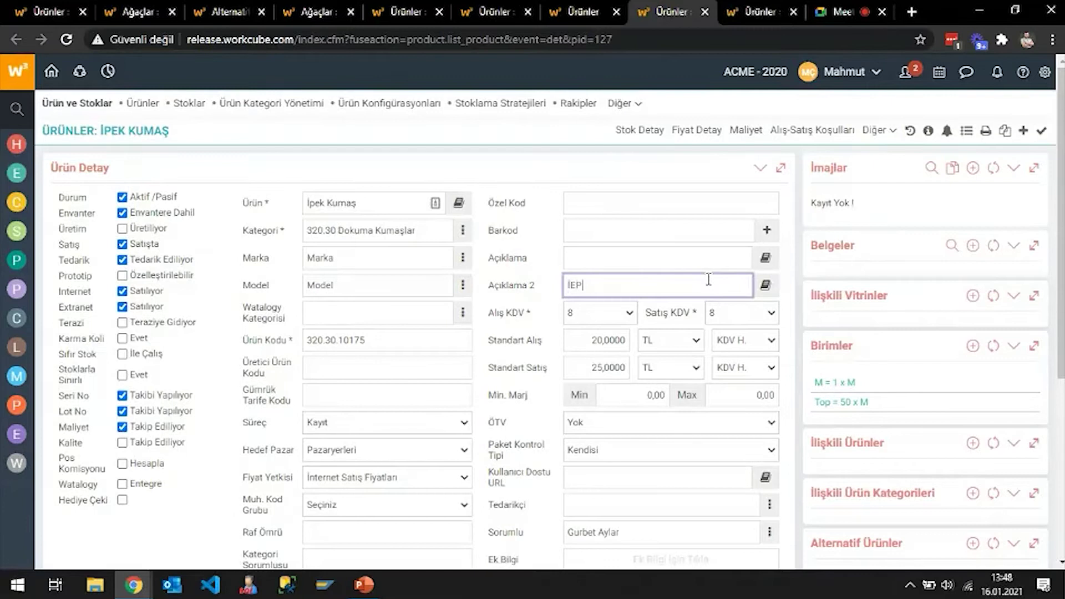
key(BackSpace)
key(BackSpace)
key(BackSpace)
key(BackSpace)
text(İPEK)
scroll(700, 300, down, 3)
key(Return)
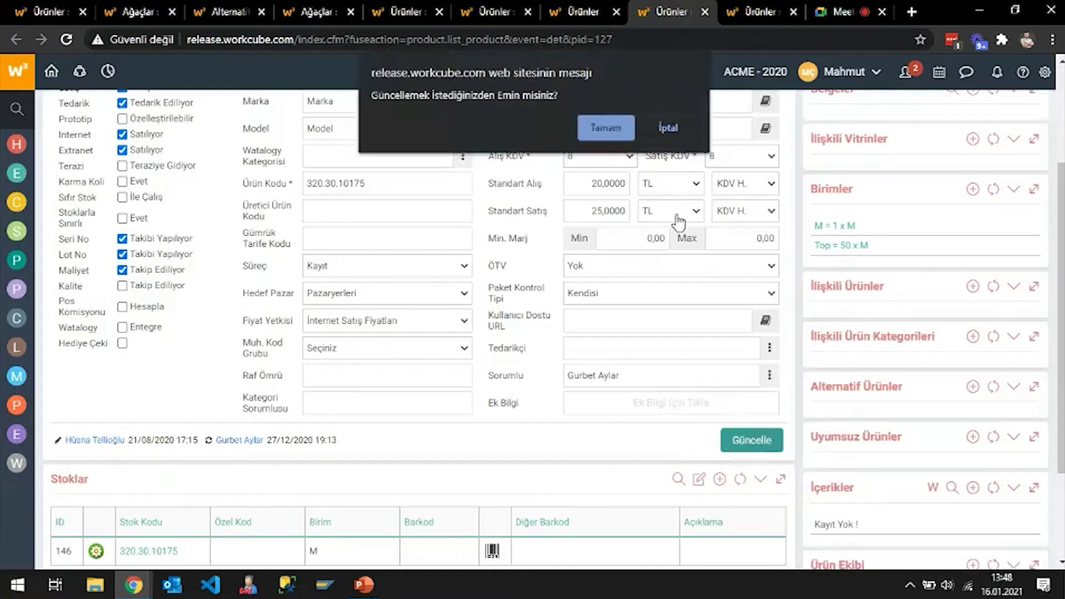
click(608, 133)
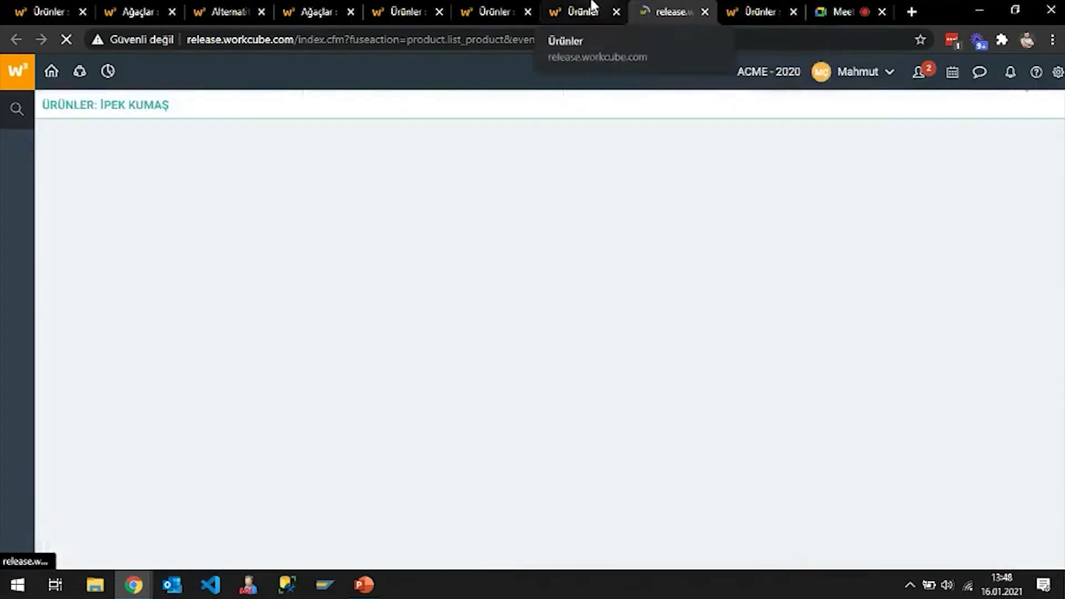
click(582, 11)
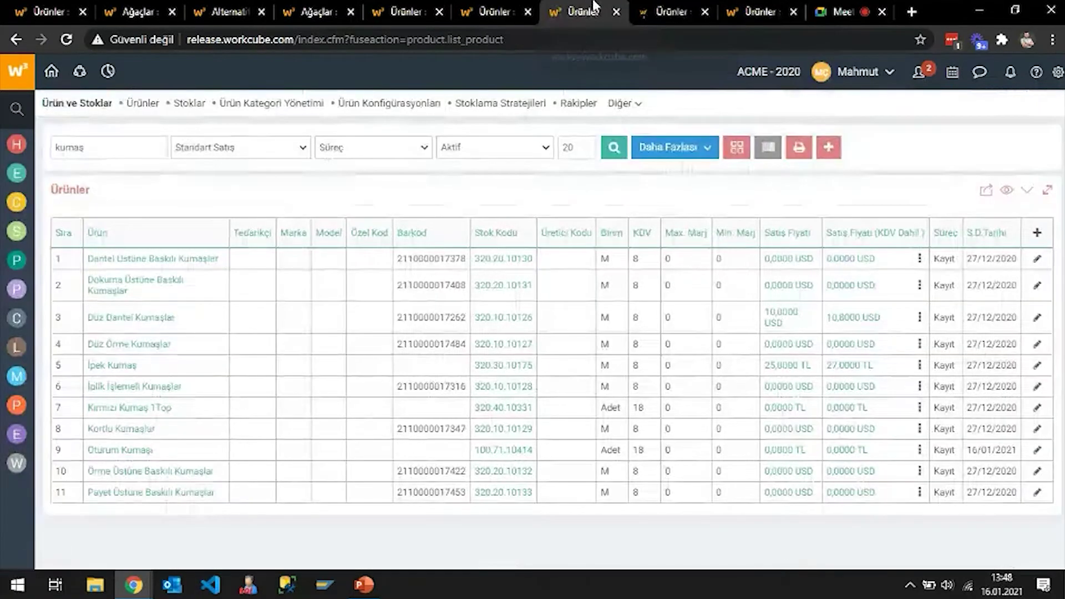
- Close the product list, Alternatif Soruları and the other unneeded pages, returning to the Sihir Kanepe product tree
click(616, 11)
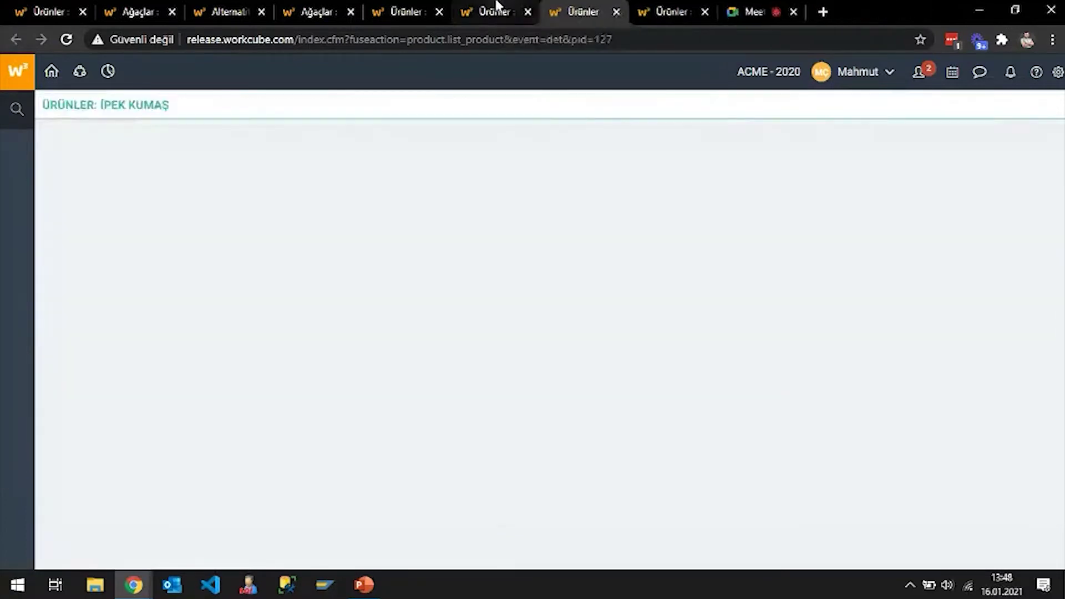
click(507, 11)
click(528, 12)
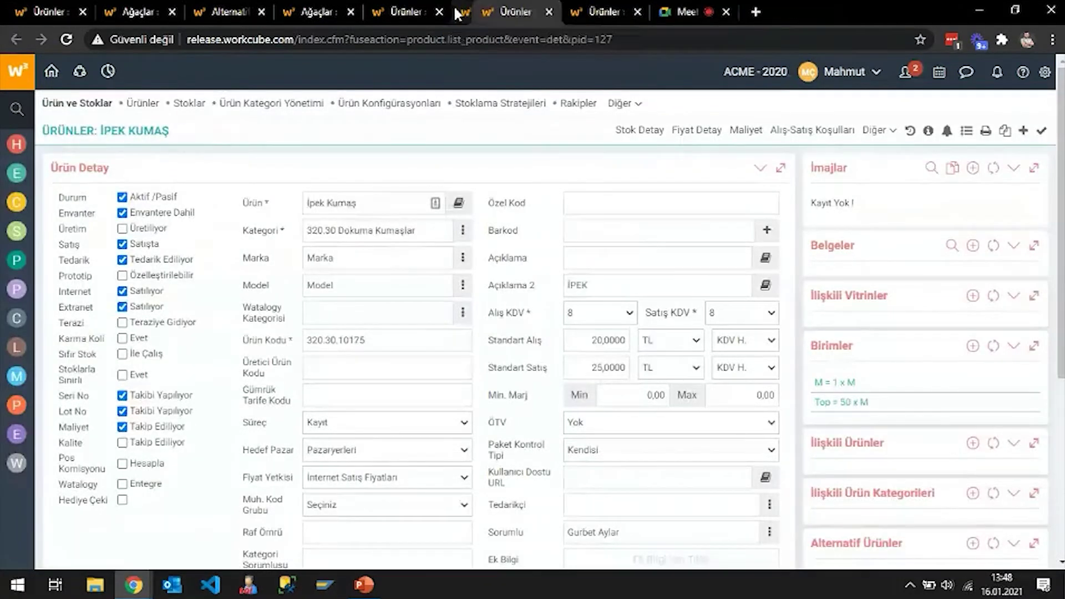
click(414, 5)
click(438, 13)
right_click(371, 176)
click(400, 214)
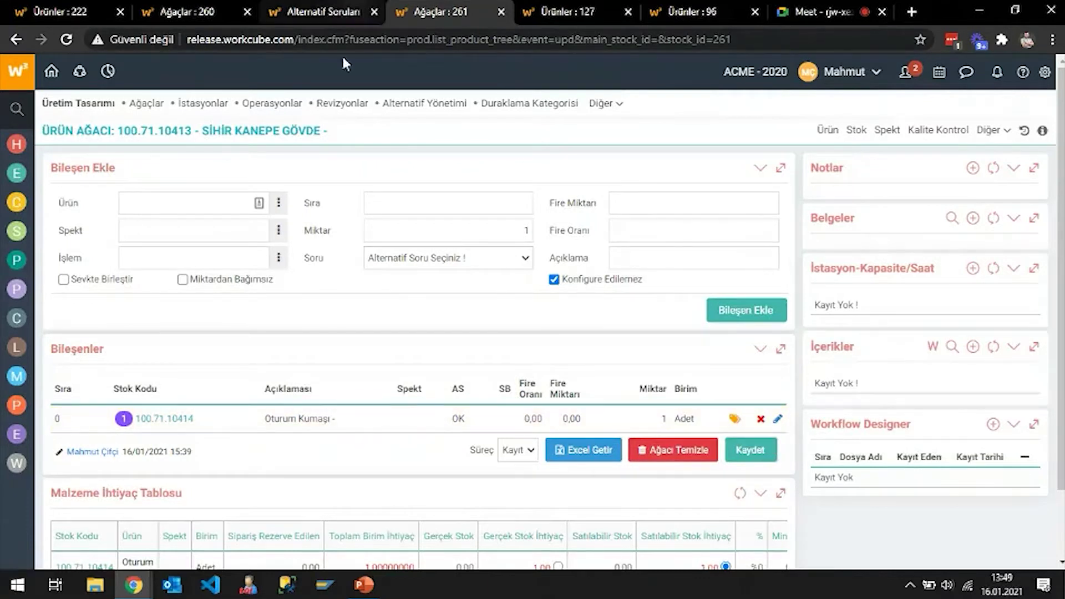
click(333, 10)
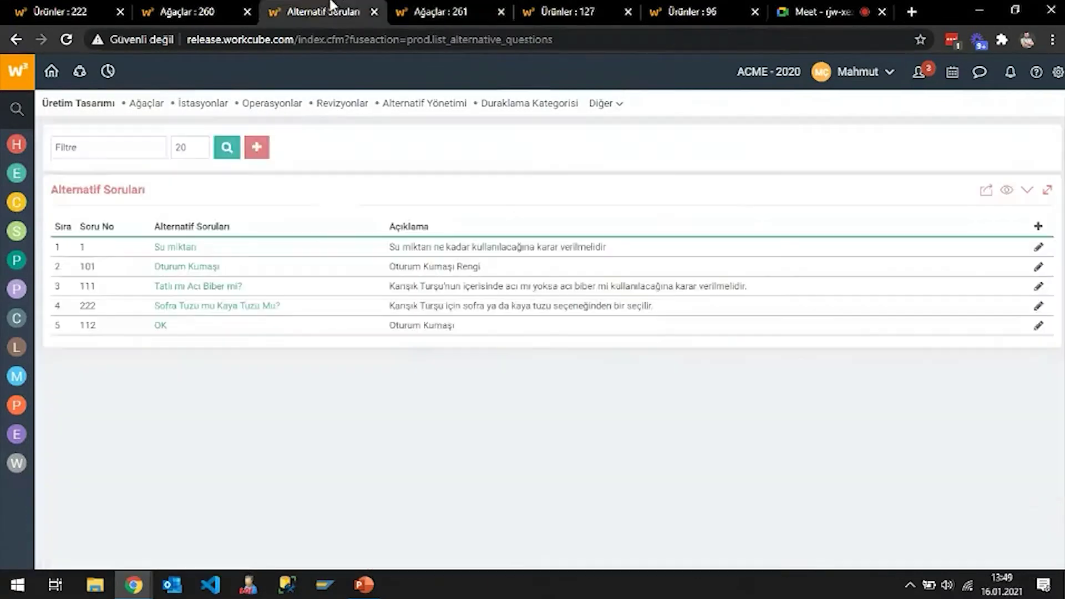
click(373, 11)
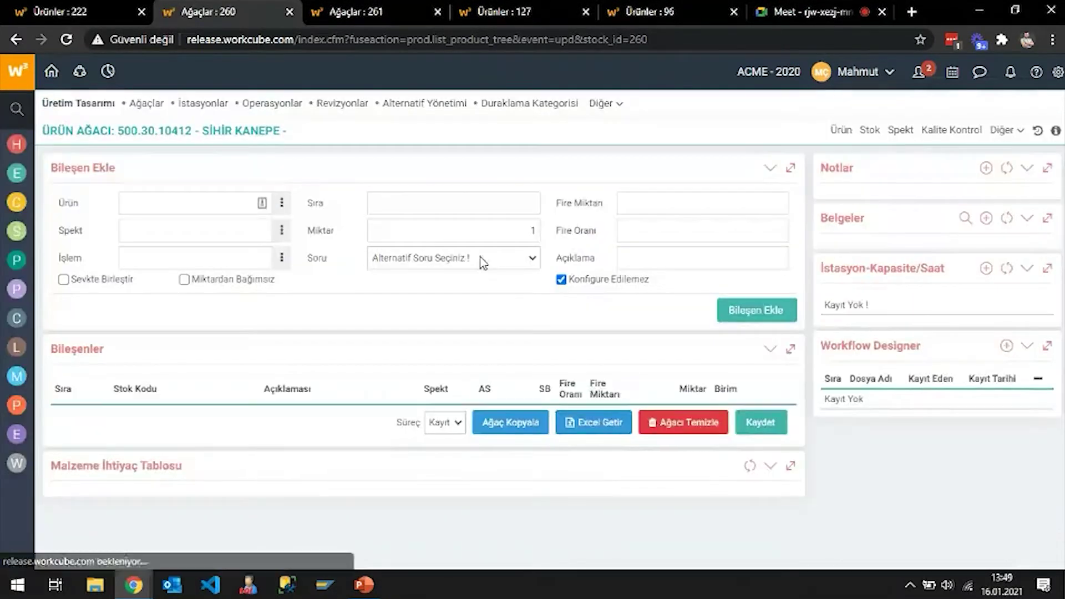
- Add one Sihir Kanepe Gövde with Spekt 57 as a component of the Sihir Kanepe product tree and save the tree
click(281, 203)
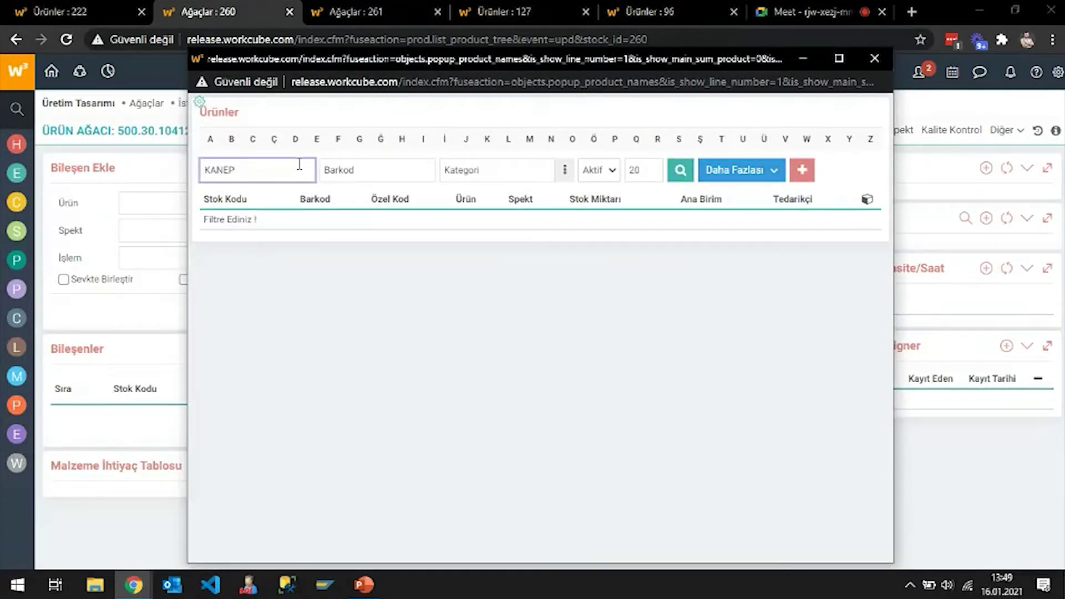
key(Return)
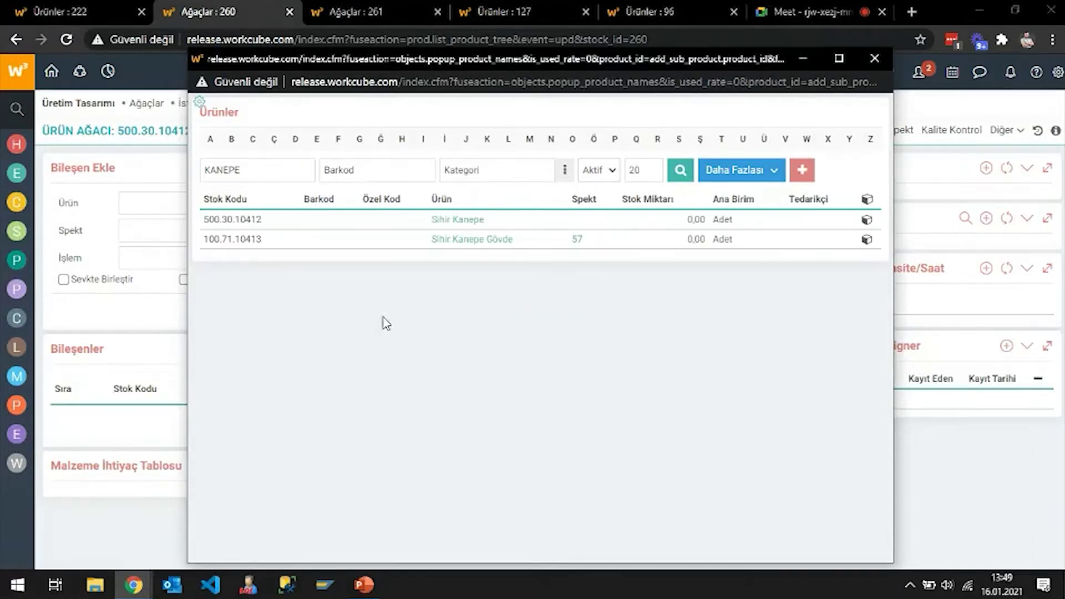
click(477, 242)
click(437, 232)
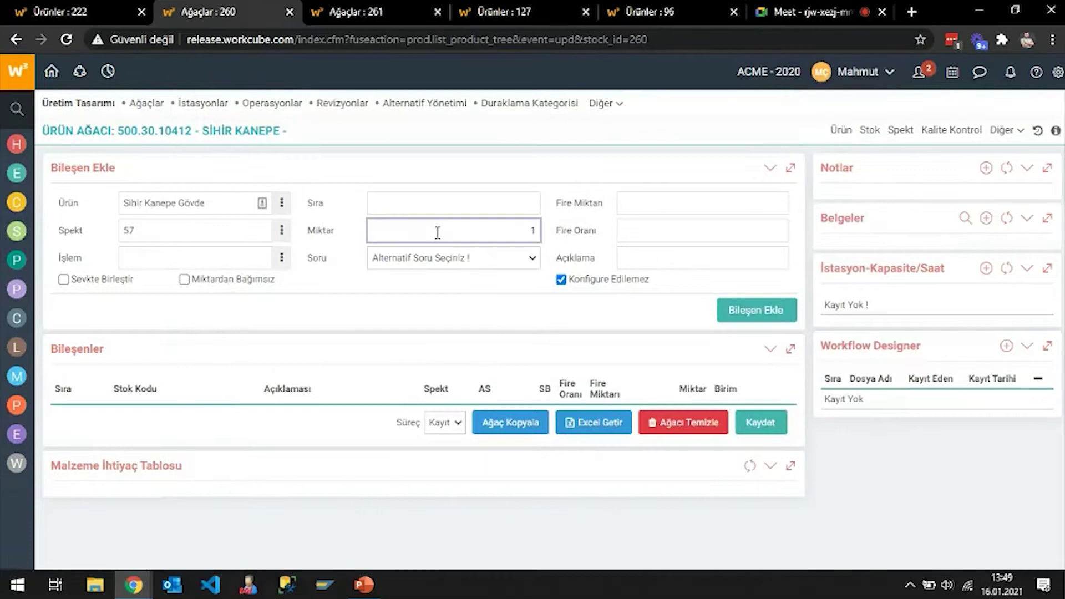
click(757, 311)
click(610, 129)
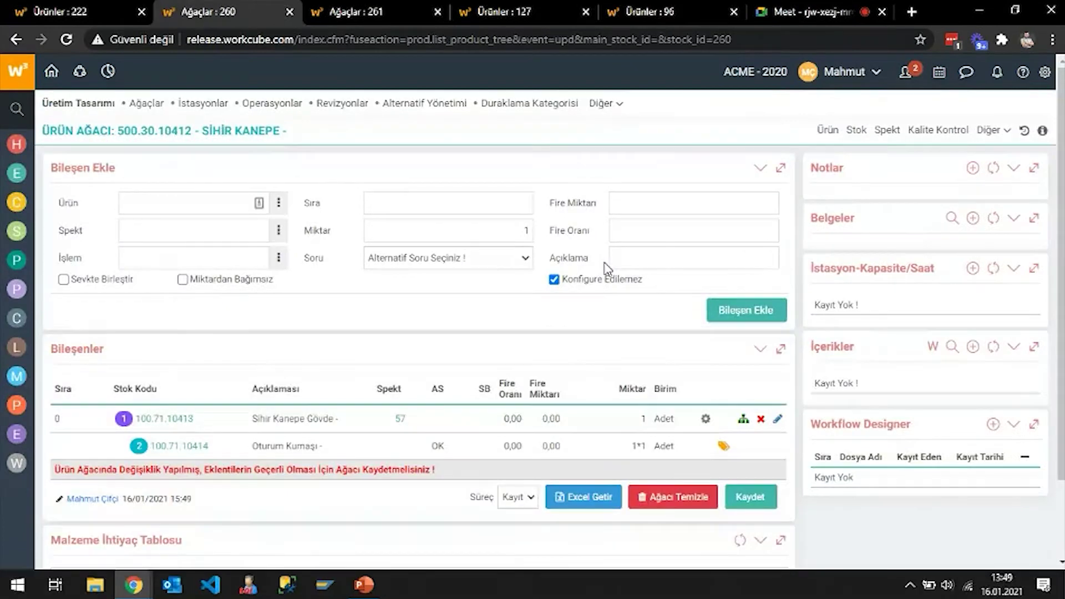
click(752, 497)
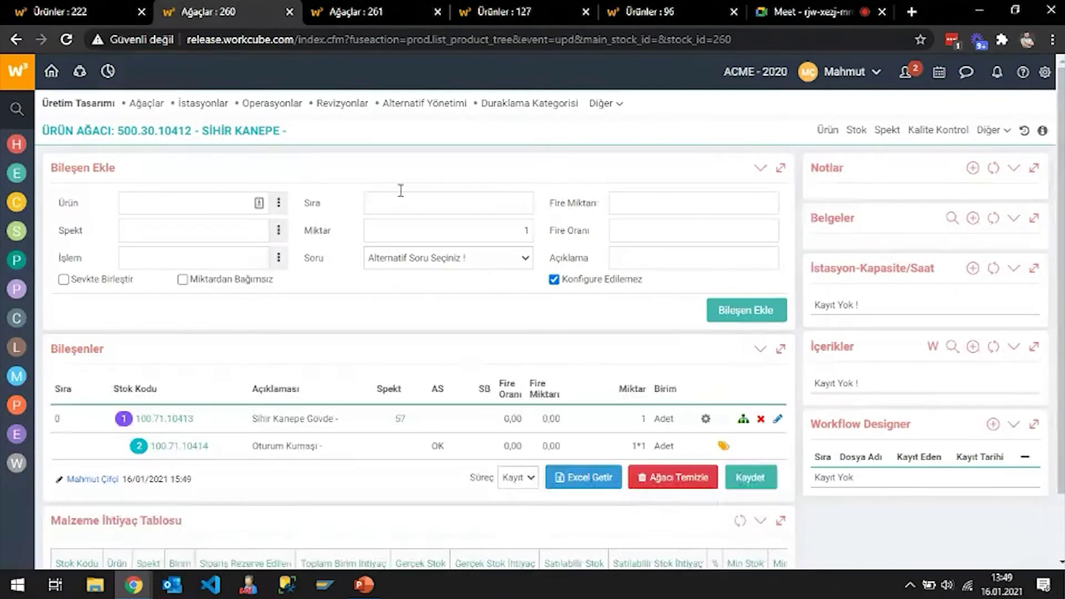
- Review the components in the Sihir Kanepe Gövde product tree and return to the Sihir Kanepe tree
click(375, 7)
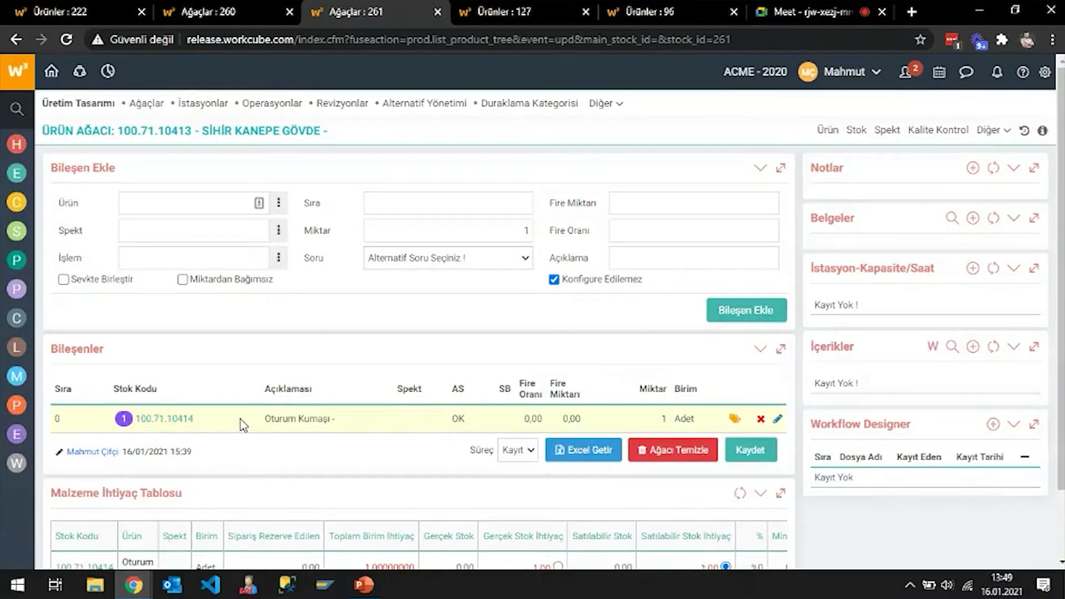
scroll(241, 419, down, 2)
scroll(242, 413, up, 2)
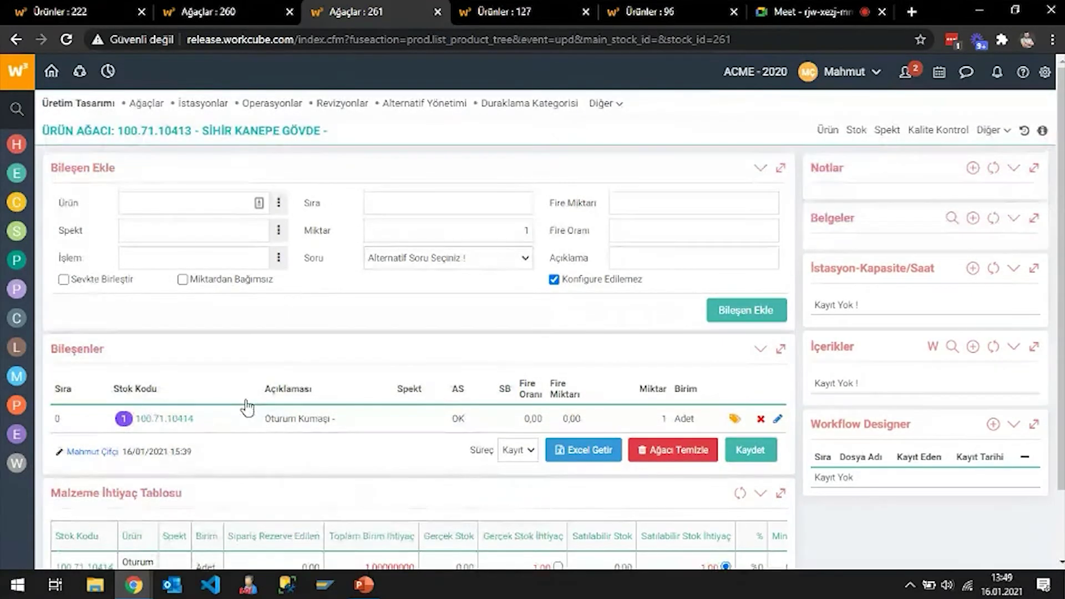
key(ctrl+Page_Up)
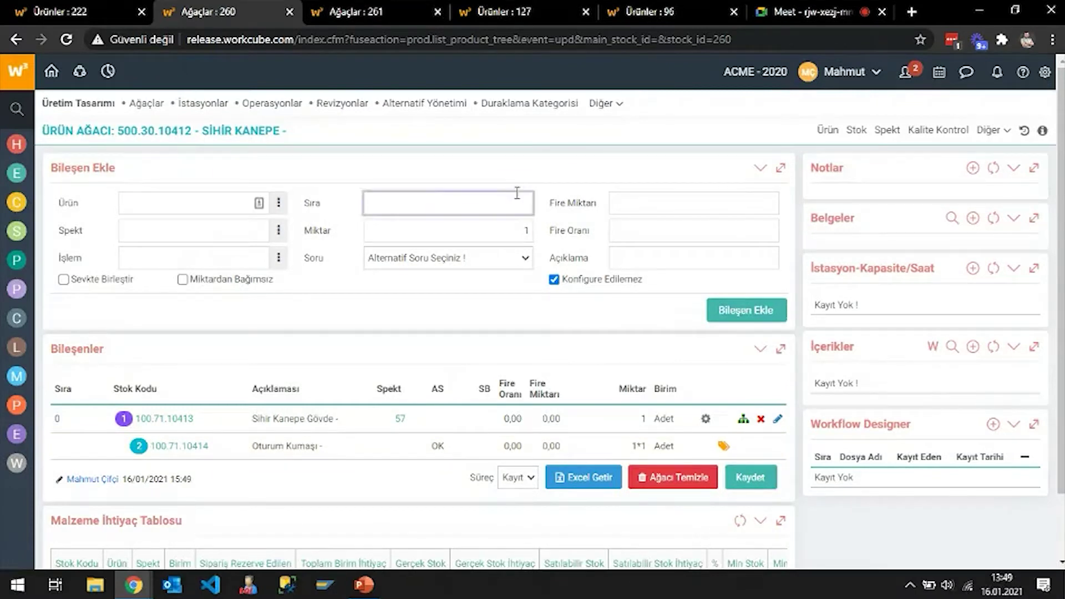
- Copy the Sihir Kanepe stock code and name, find Satış Siparişleri by searching for SİPARİŞ, and start a new sales order
drag(117, 132, 285, 132)
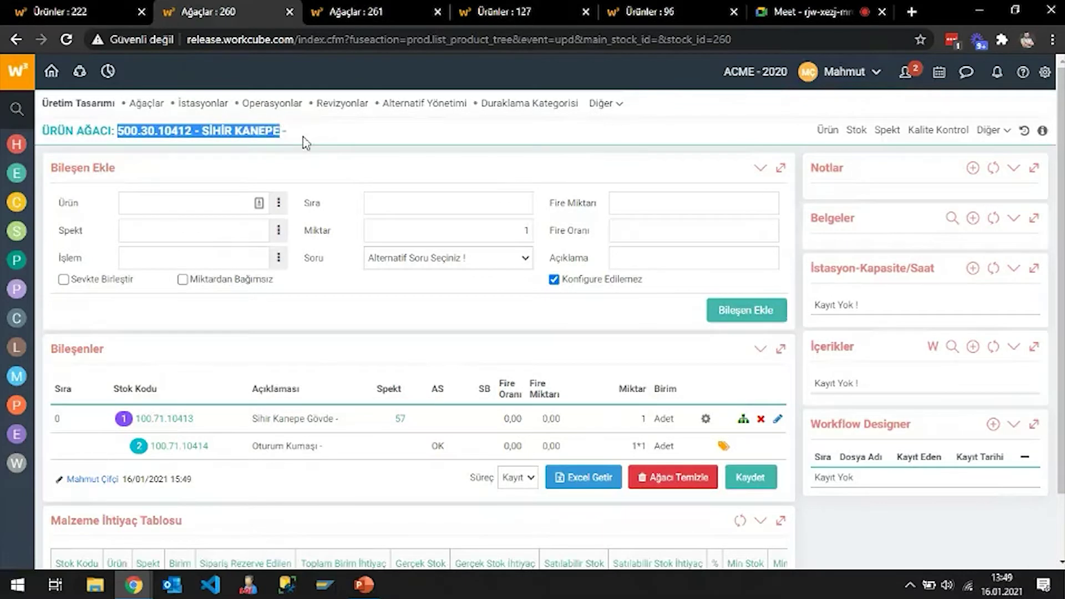
click(16, 108)
text(s)
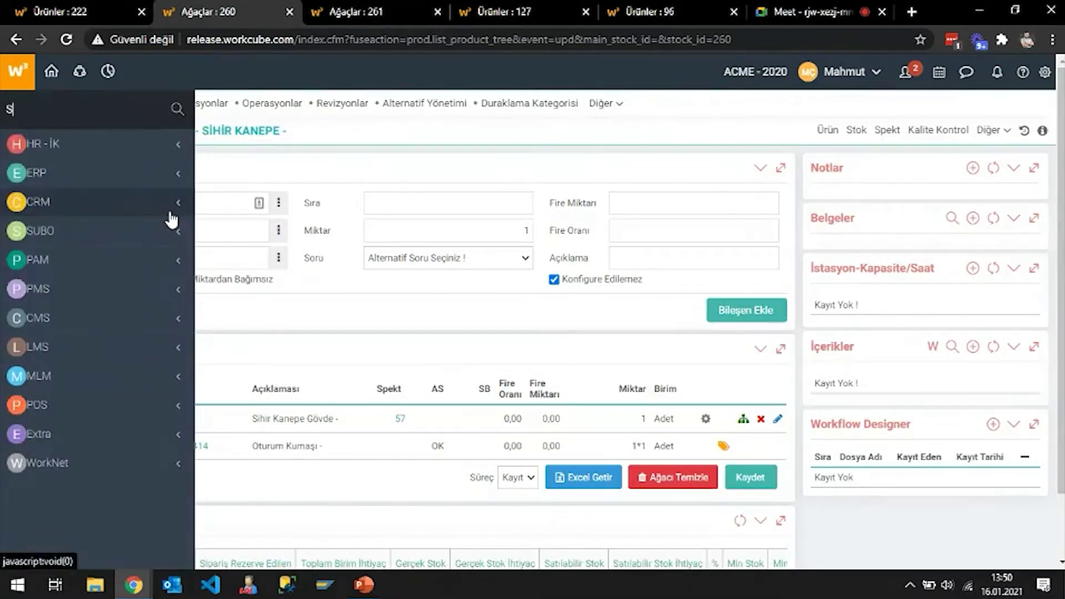
text(İPARİŞ)
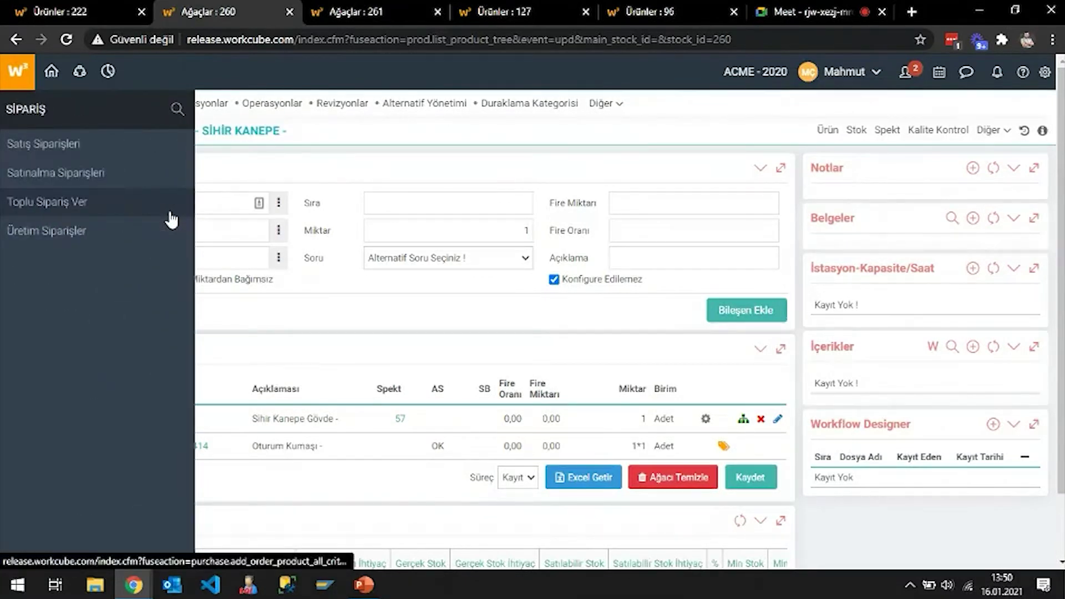
click(78, 144)
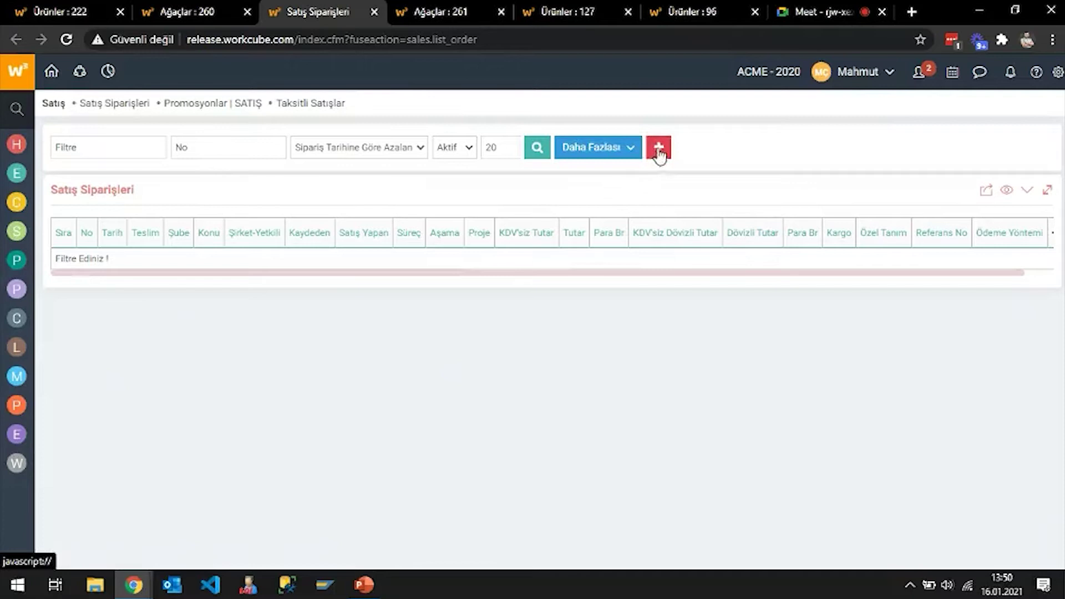
click(659, 150)
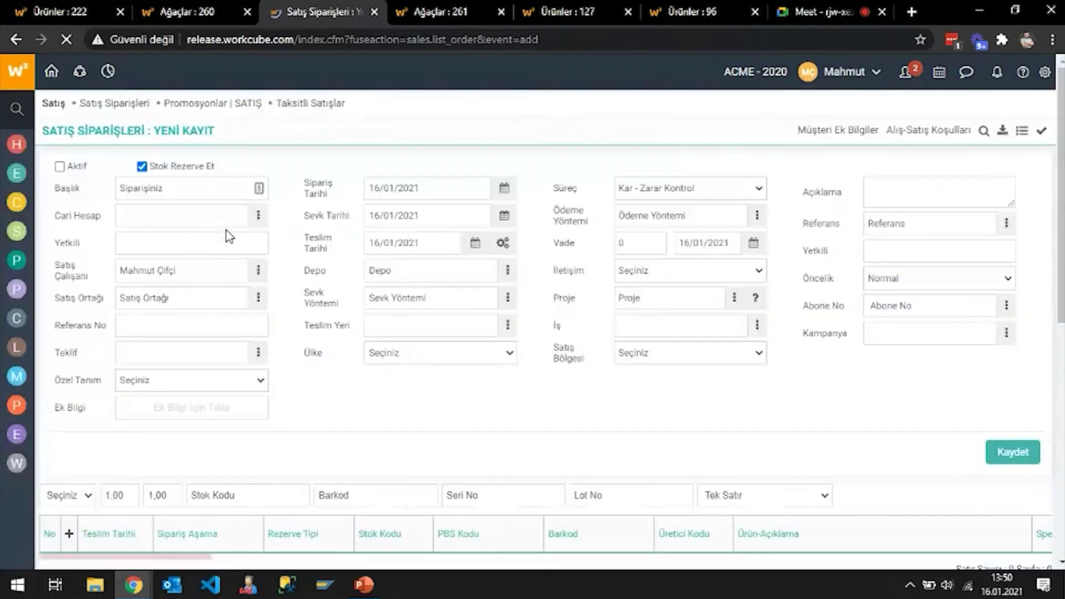
- Set the sales order's Cari Hesap to Gramoni Bilişim A.Ş. and its Depo to Merkez Depo - Yükleme Lokasyonu
click(258, 216)
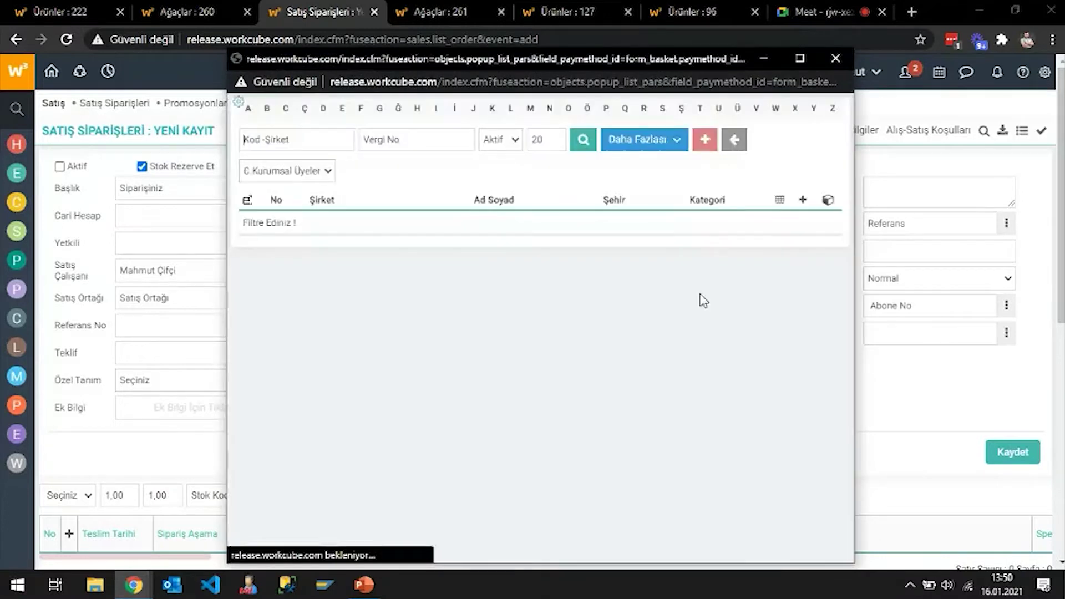
text(GRAMONİ)
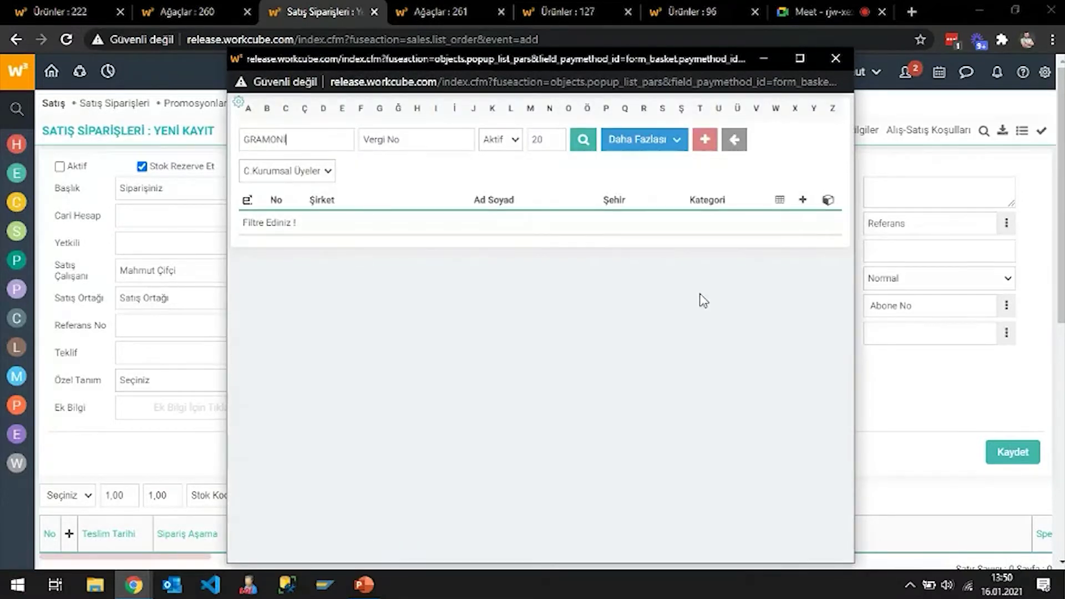
key(Return)
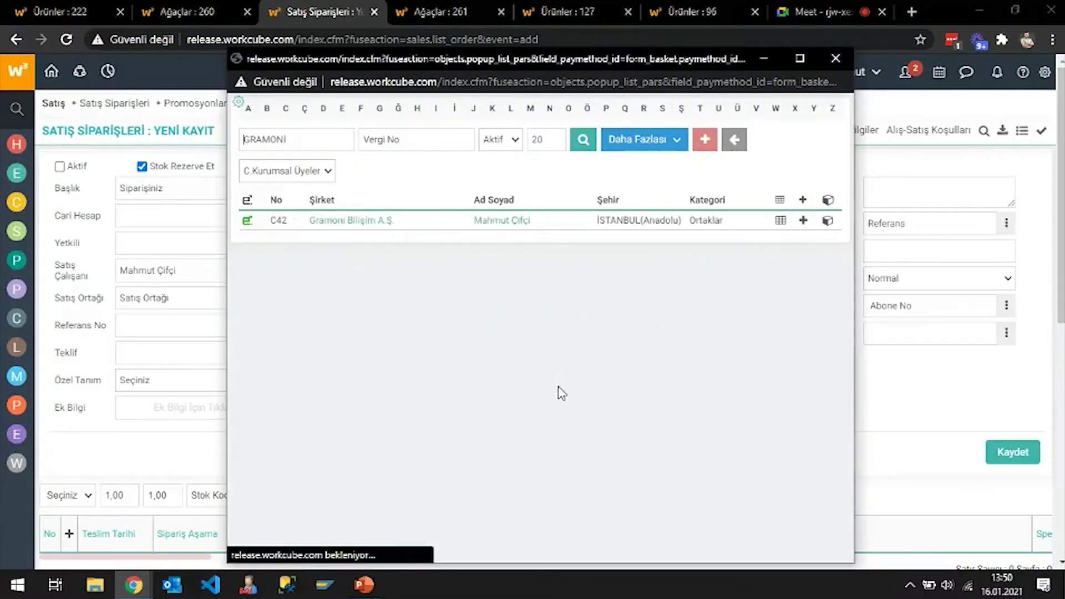
click(387, 222)
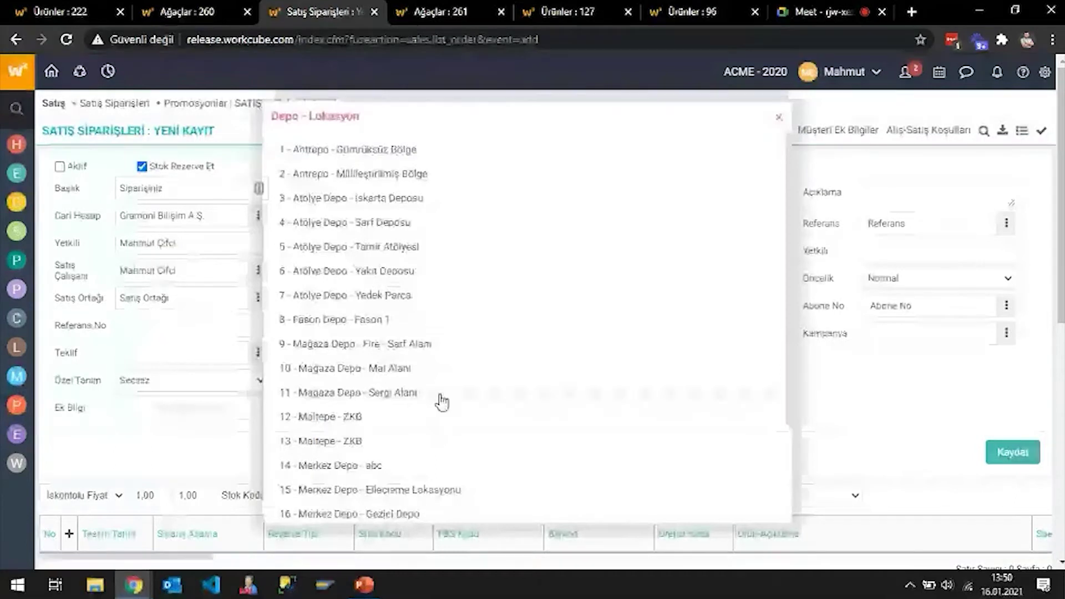
scroll(442, 389, down, 3)
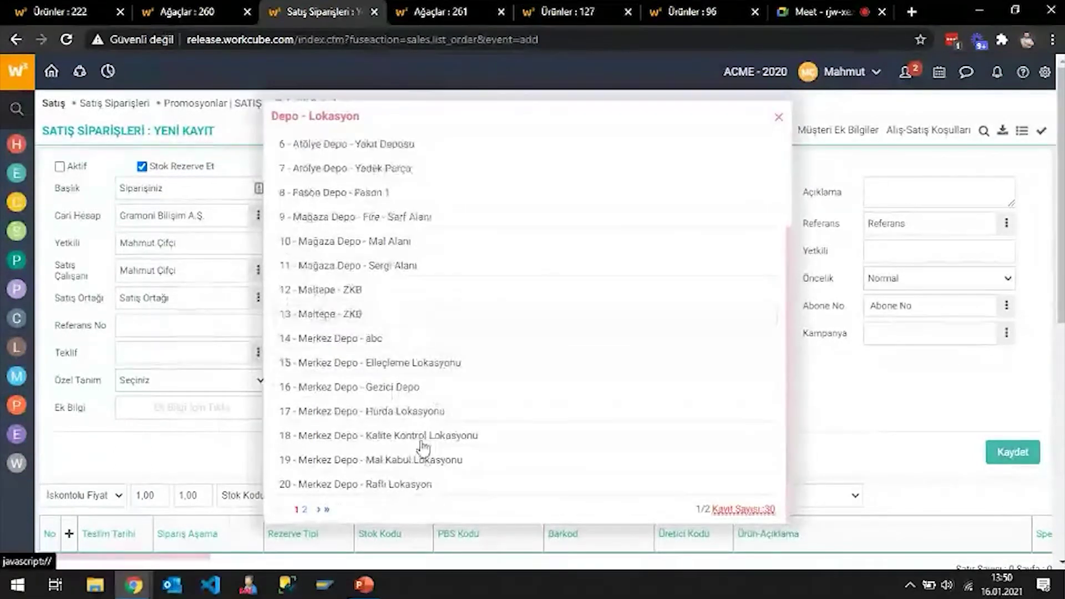
click(304, 509)
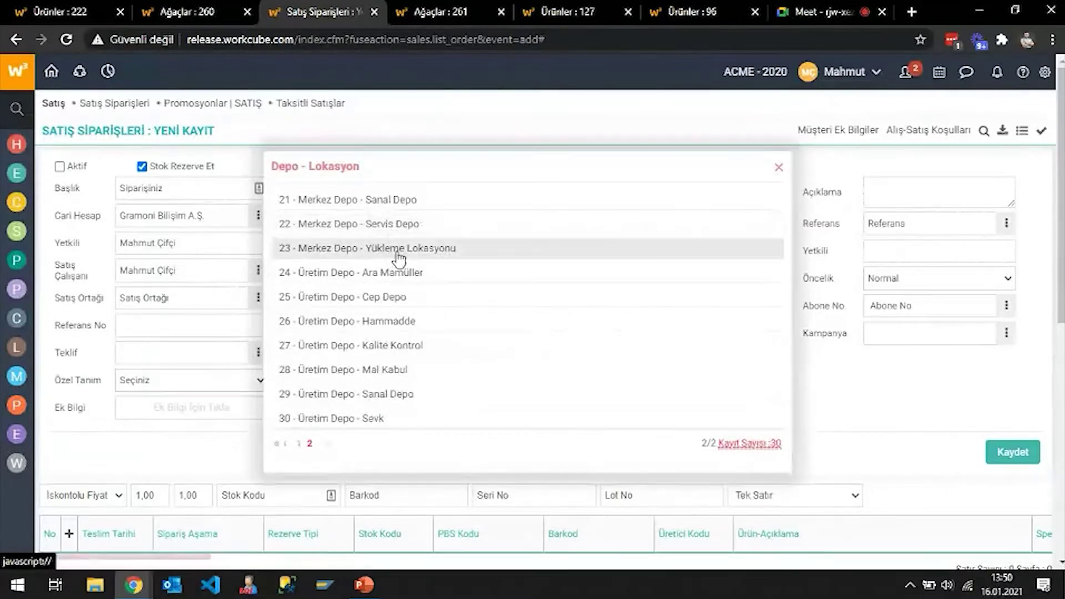
click(398, 257)
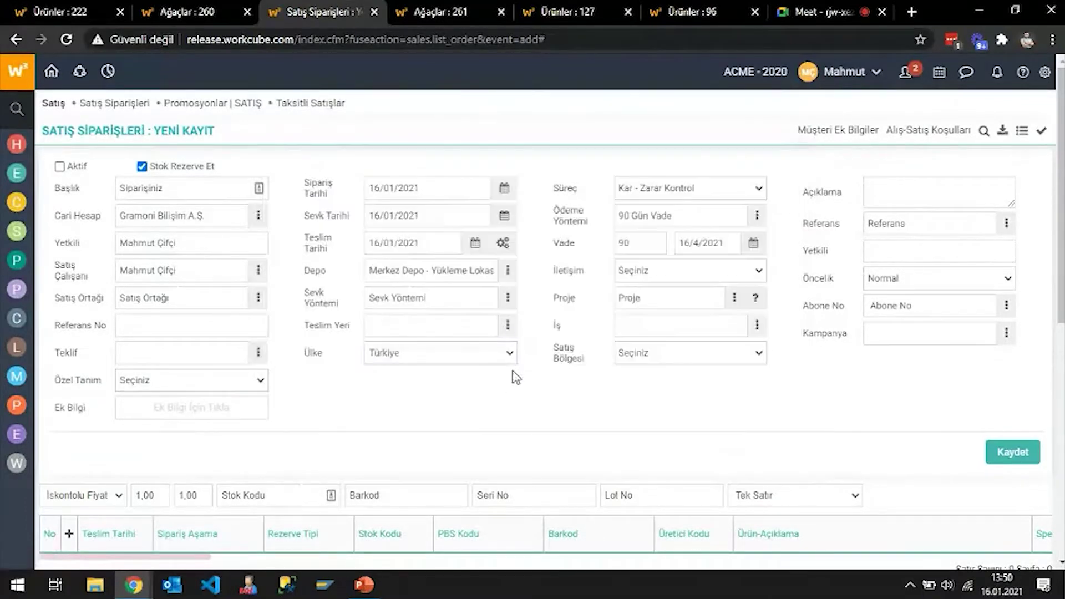
- Search the products for SİHİR KANEPE, add Sihir Kanepe as an order row, and close the product window
scroll(485, 309, down, 2)
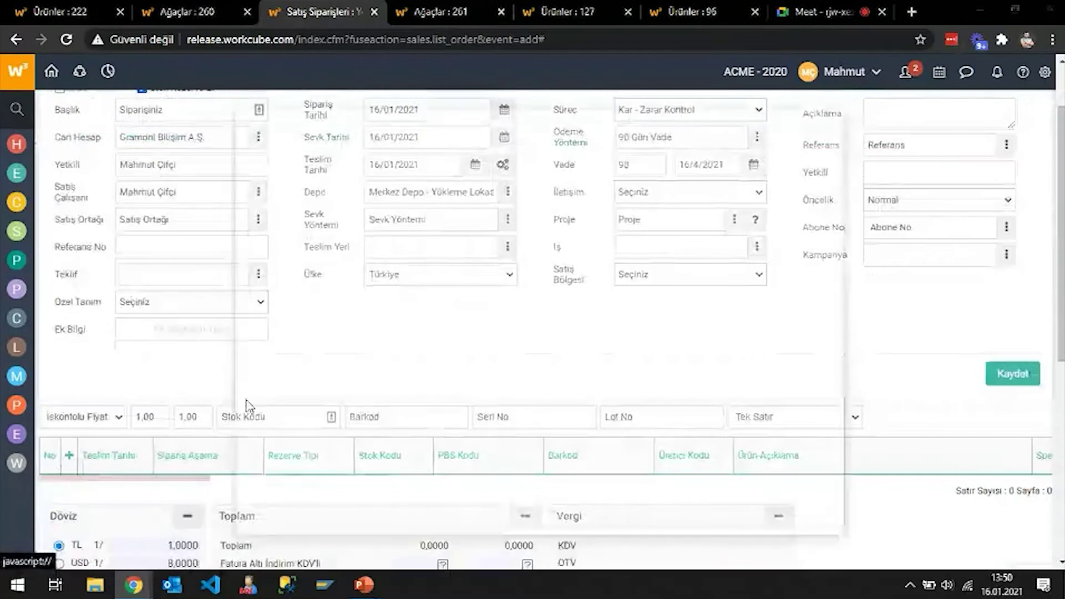
click(69, 455)
click(328, 228)
key(ctrl+v)
key(Return)
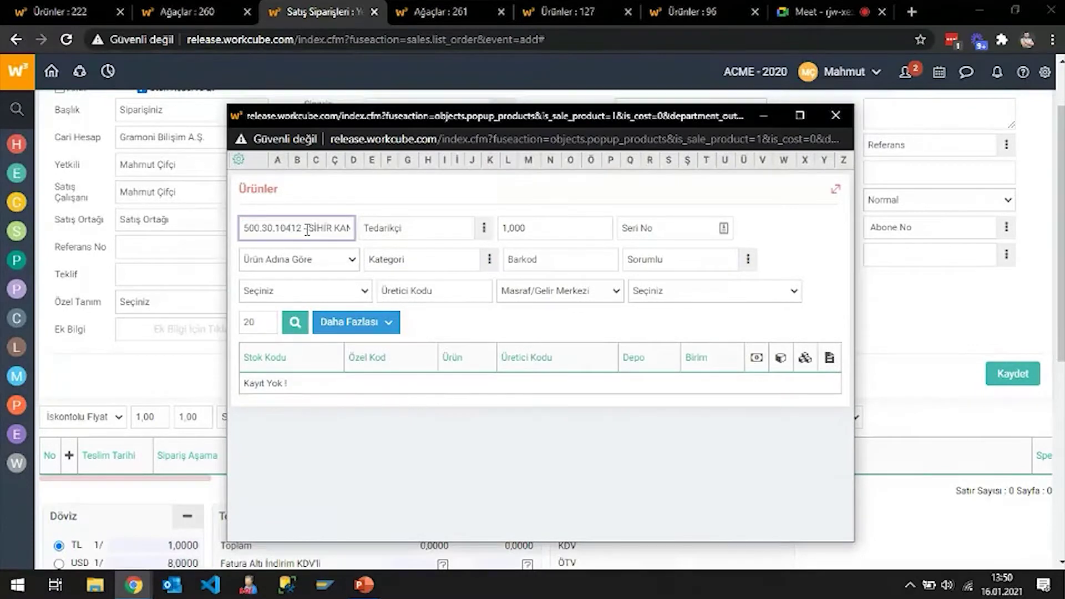
key(BackSpace)
key(Return)
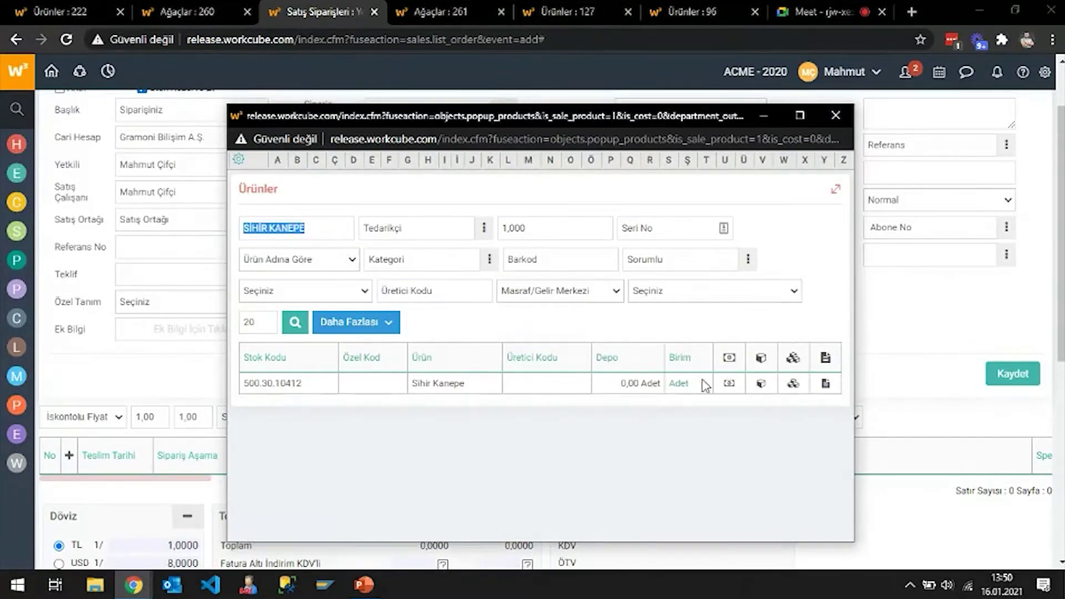
click(684, 385)
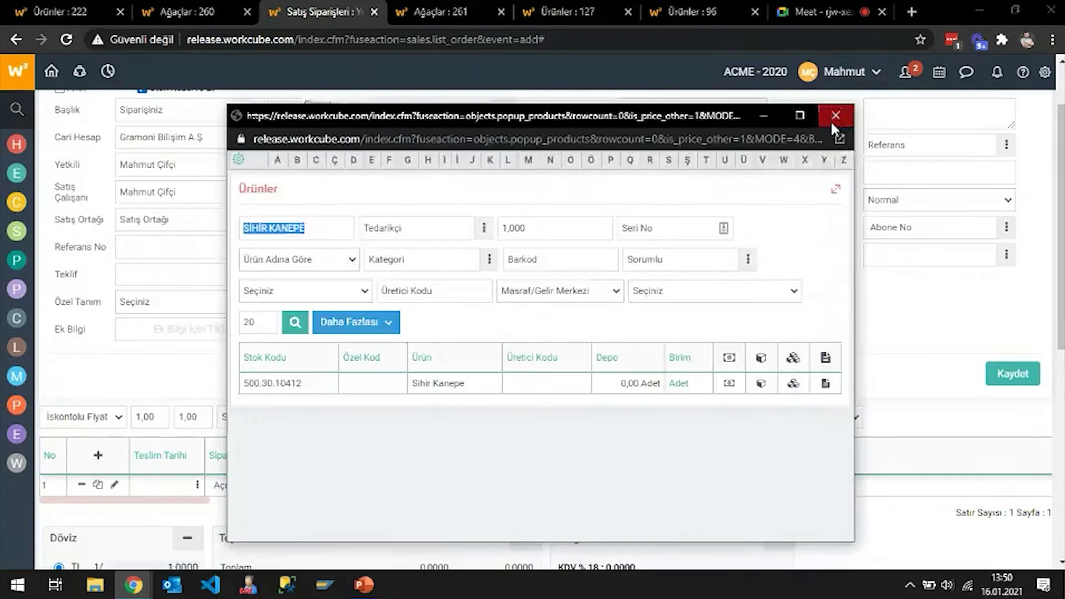
click(832, 118)
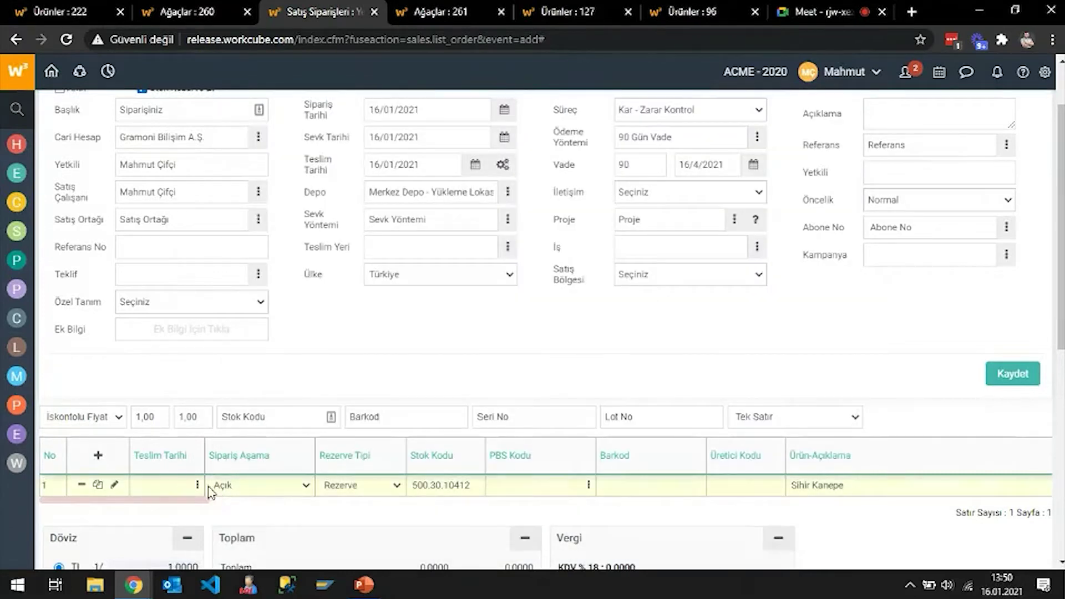
- Open the Spekt configuration of the Sihir Kanepe order row, check the choices for Sihir Kanepe Gövde, and close the window
drag(186, 508, 292, 508)
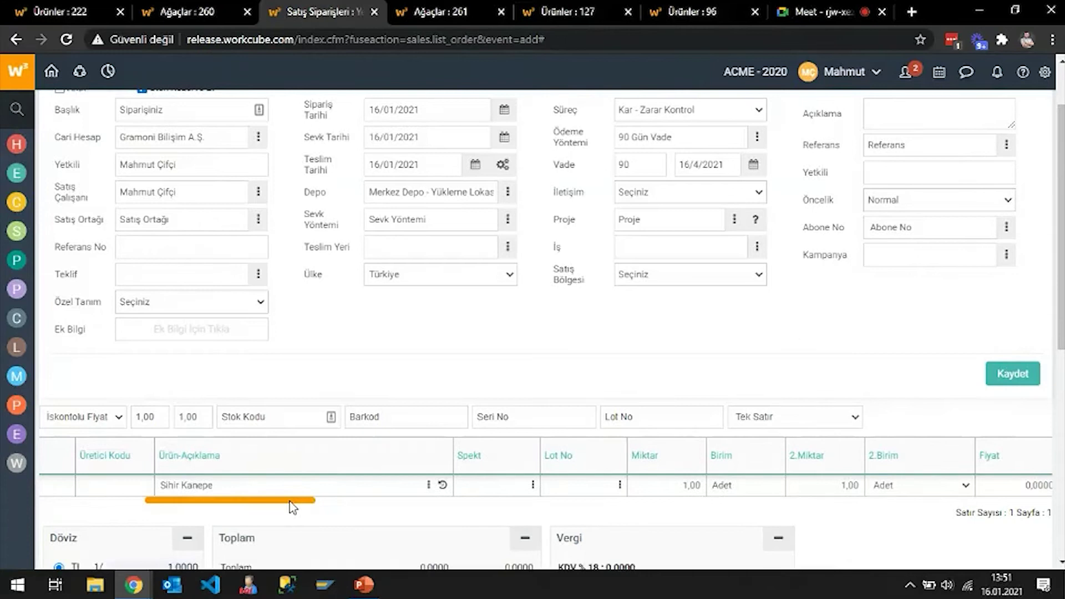
click(534, 485)
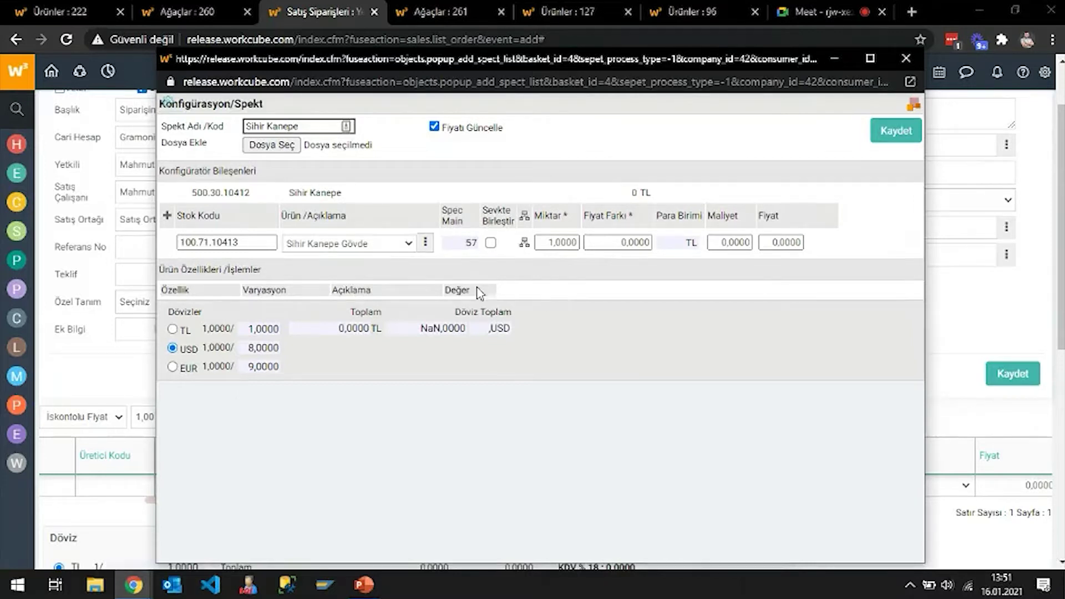
click(406, 243)
click(391, 254)
click(907, 59)
- Open the home page in a separate browser tab and go to the system's Genel Ayarlar
scroll(413, 352, up, 2)
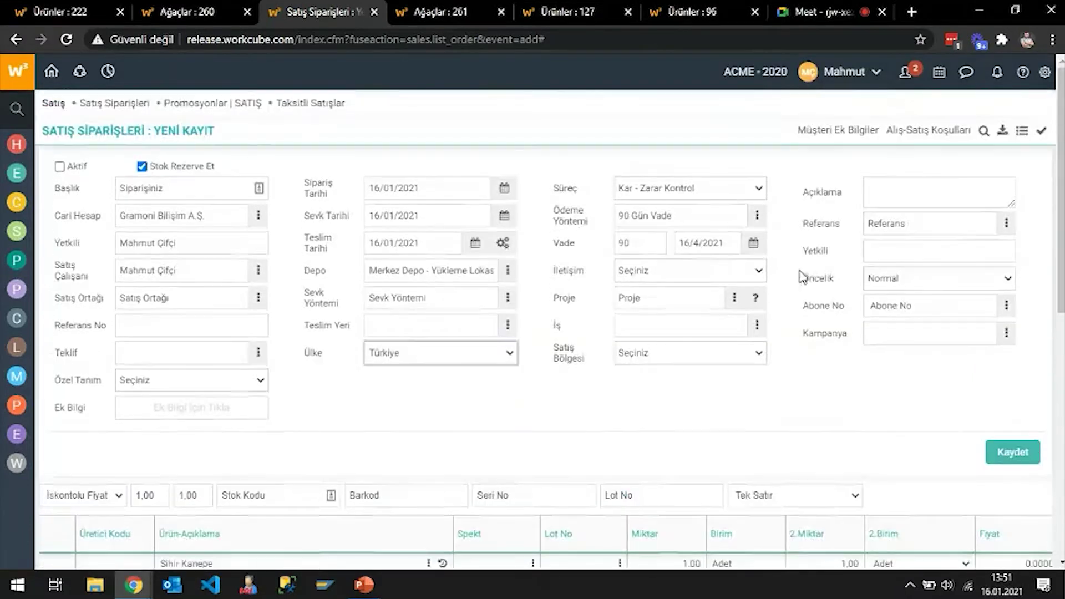
click(1045, 71)
click(1022, 105)
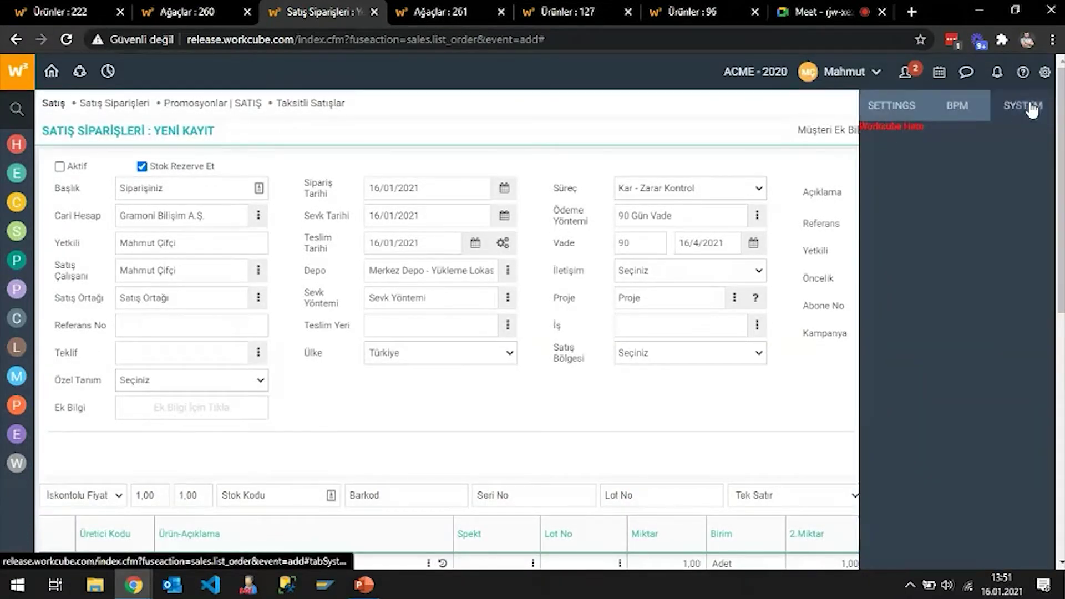
middle_click(52, 71)
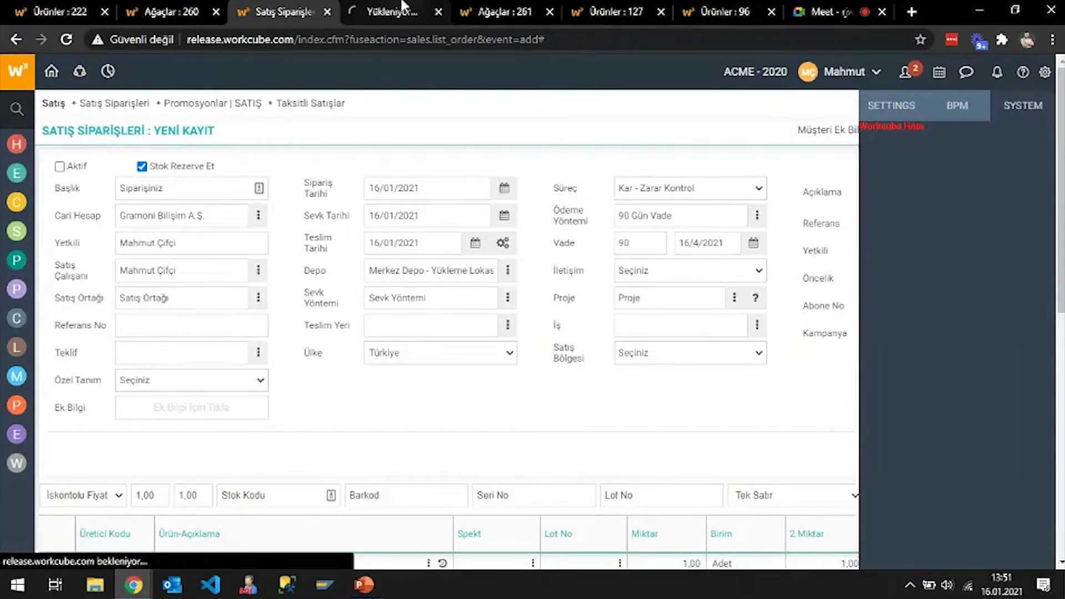
click(404, 8)
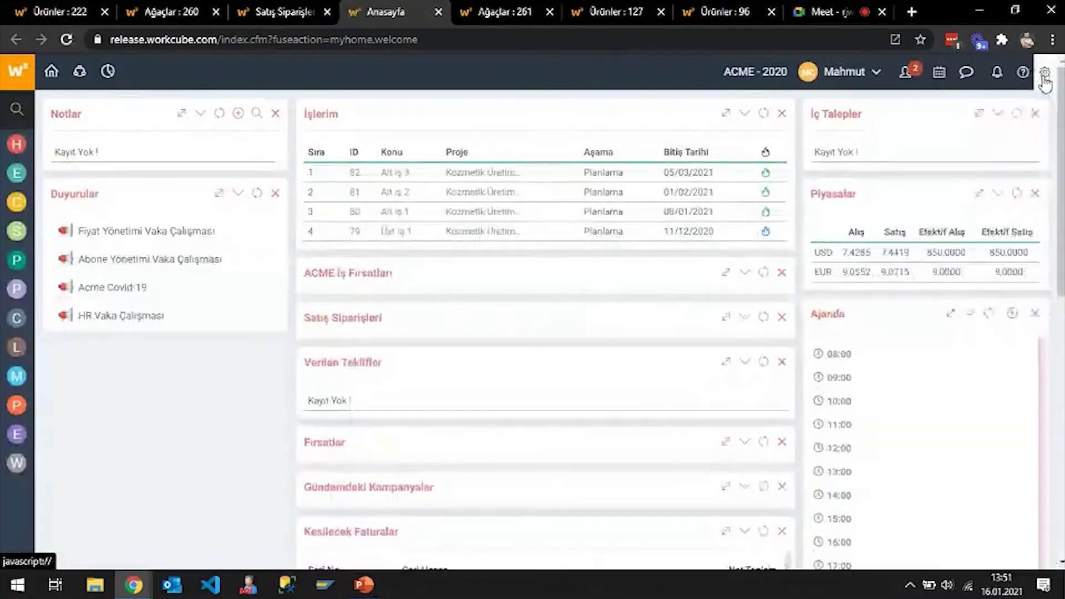
click(1046, 74)
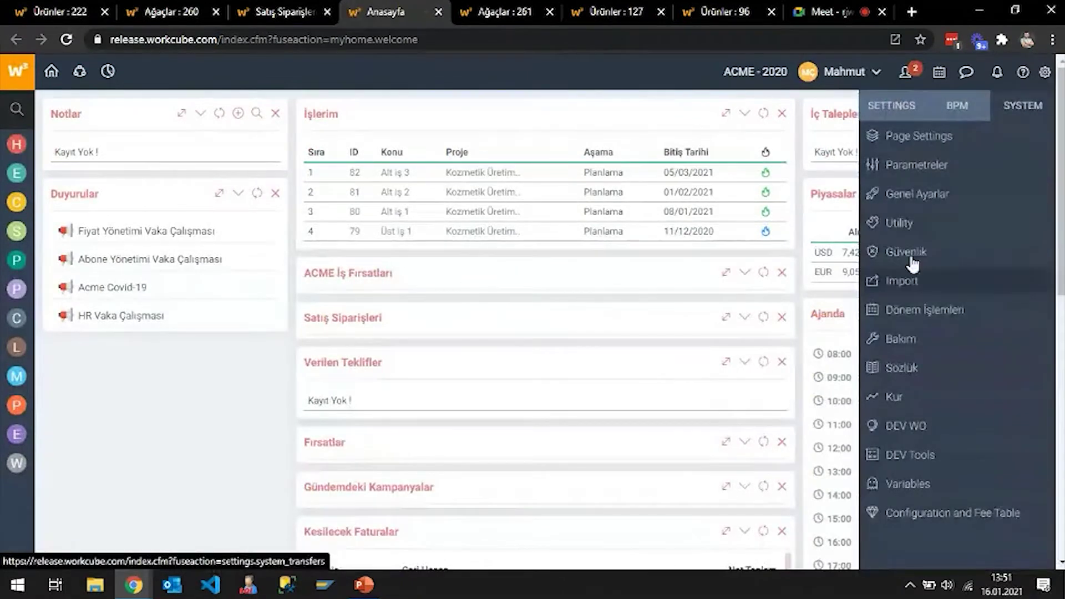
click(876, 194)
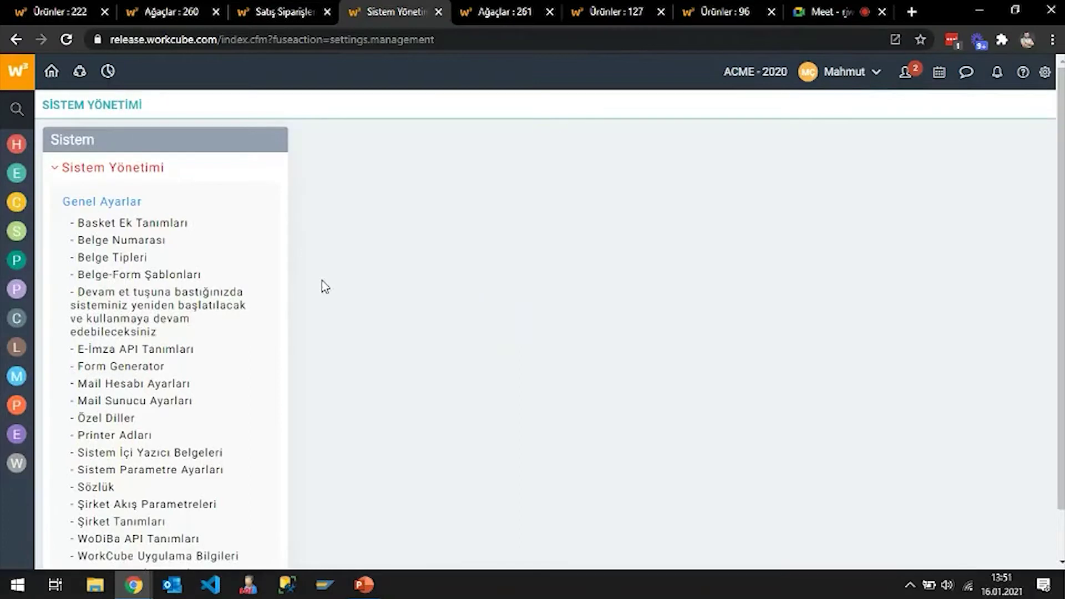
- Open the Şirket Akış Parametreleri page and display the parameters of ACME Corporation
scroll(294, 263, down, 1)
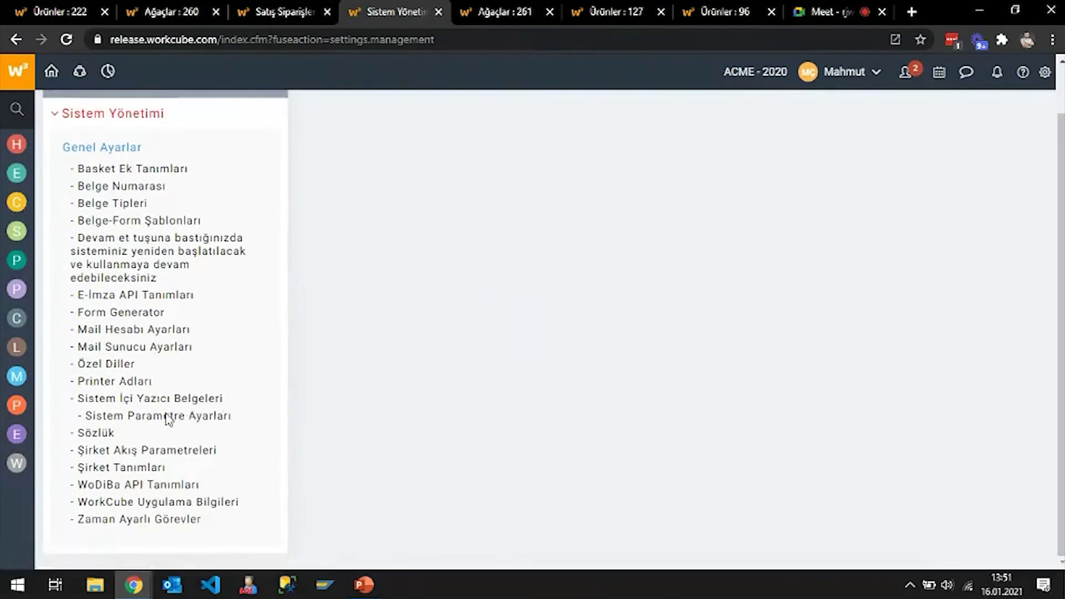
click(200, 418)
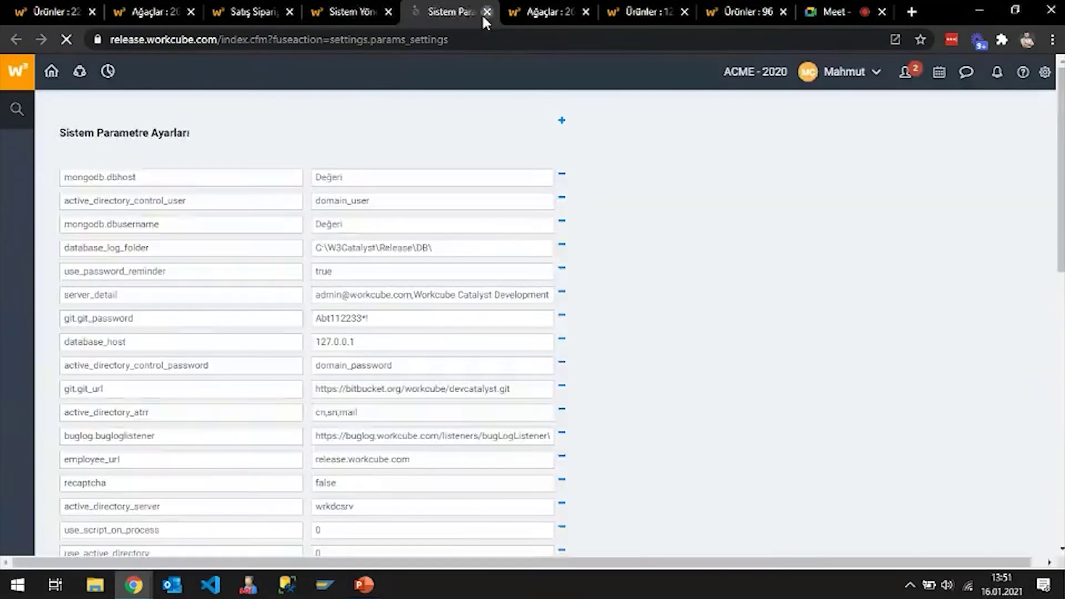
click(349, 7)
click(172, 452)
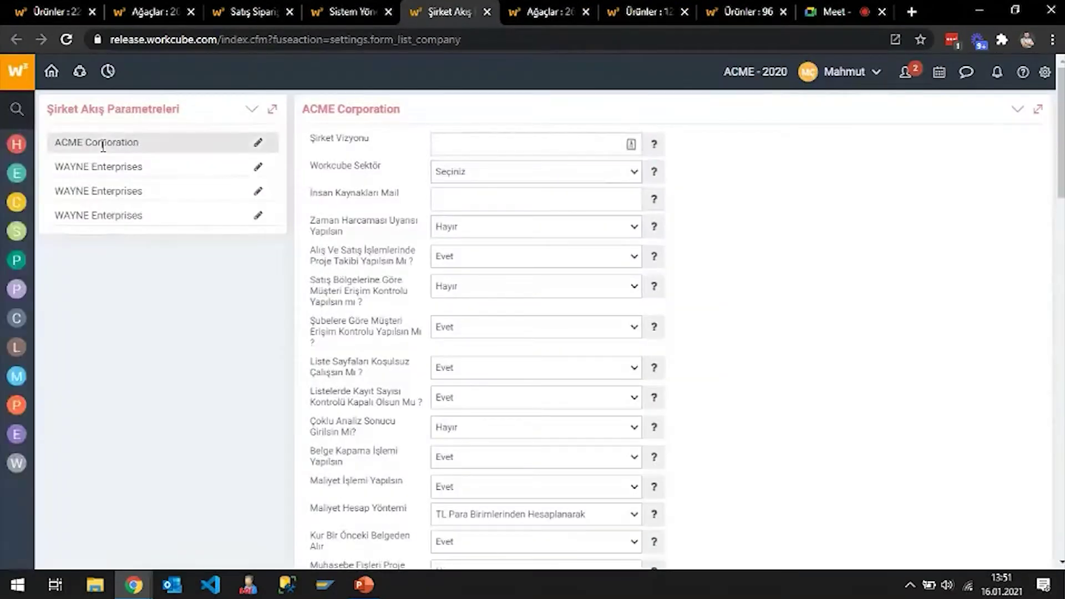
click(103, 143)
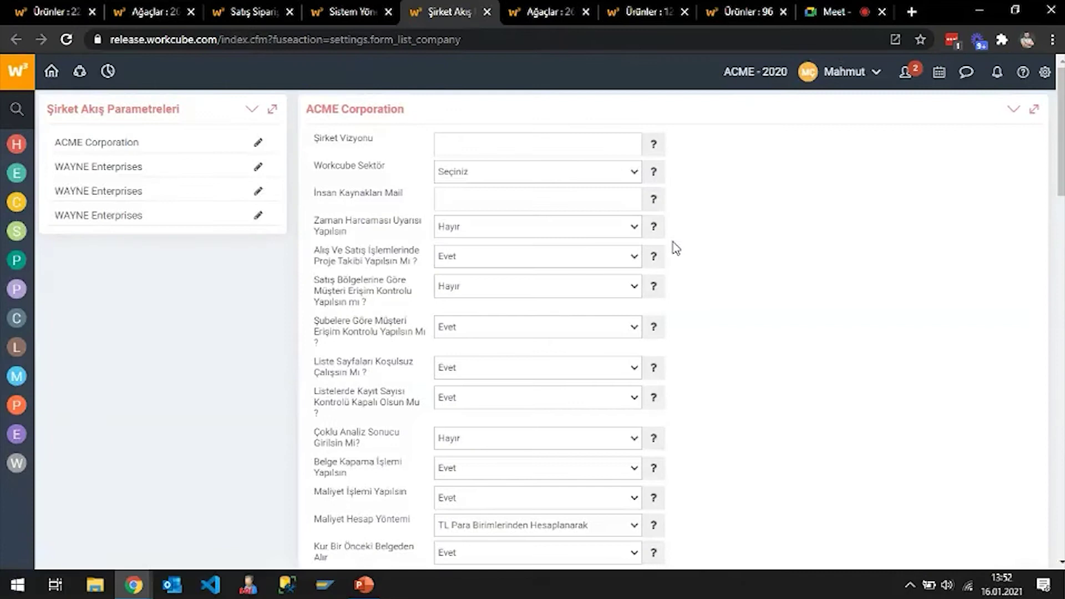
- Set ACME Corporation's Spekt Tanımı to Fiyat Farklı Alternatif Ürünlü Kon and save the update
scroll(675, 248, down, 15)
scroll(770, 274, down, 7)
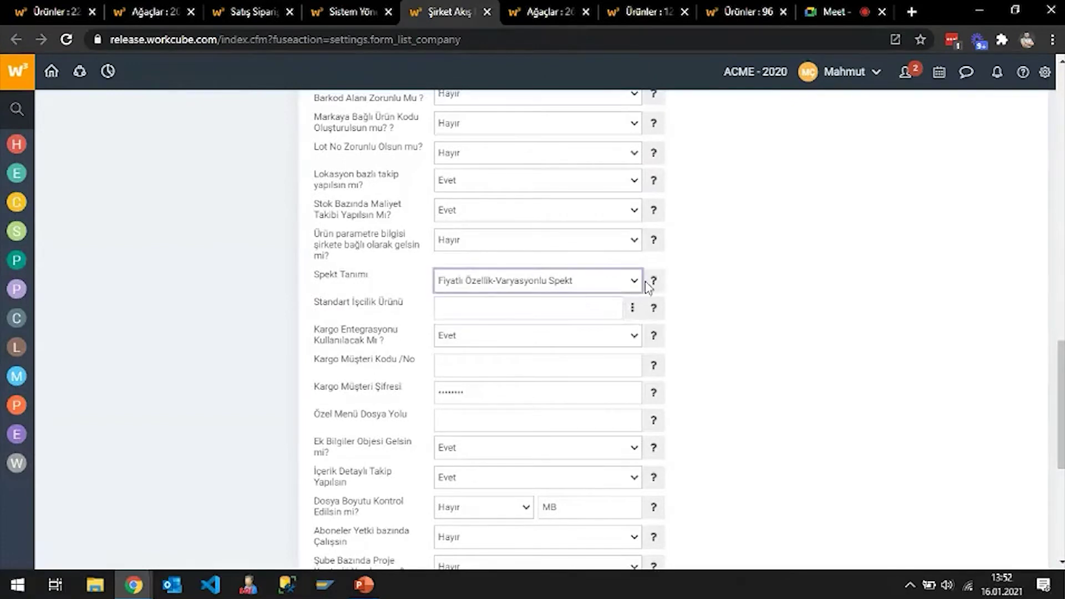
mouse_move(658, 281)
click(562, 282)
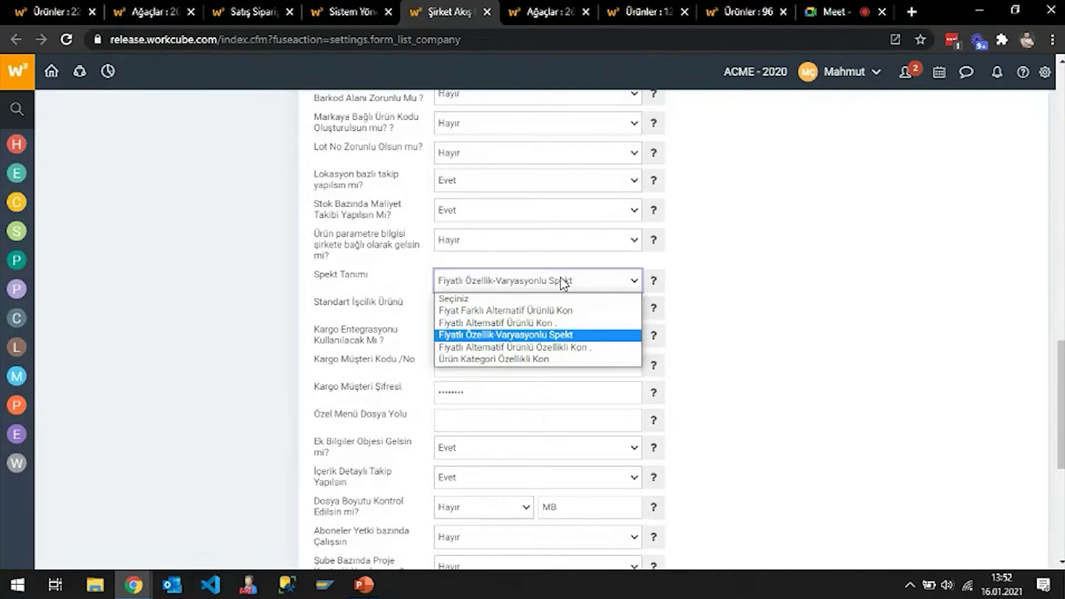
click(584, 311)
scroll(804, 364, down, 6)
click(1006, 544)
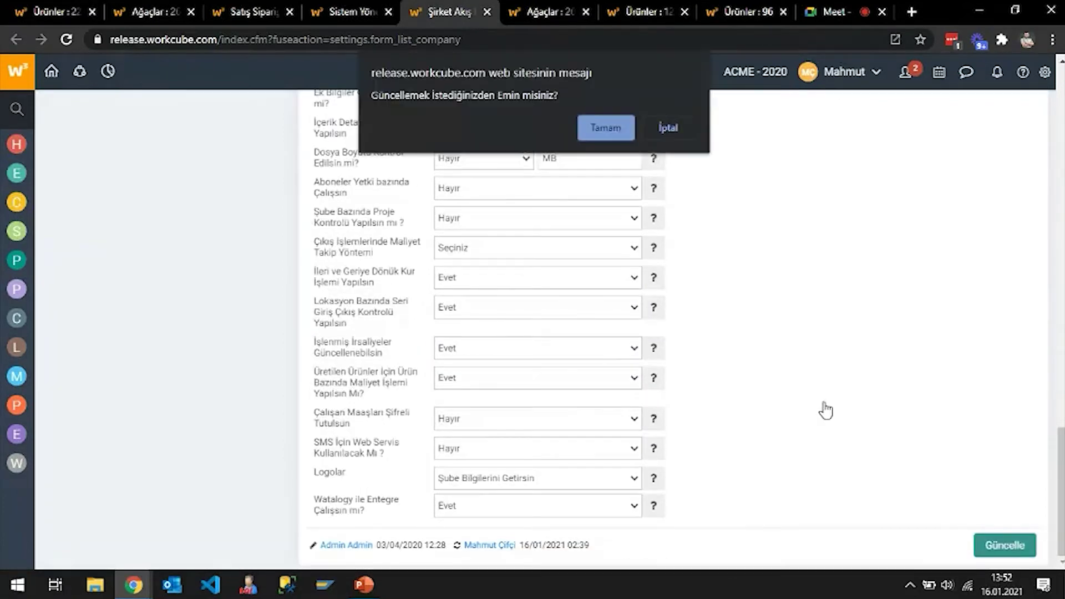
click(607, 130)
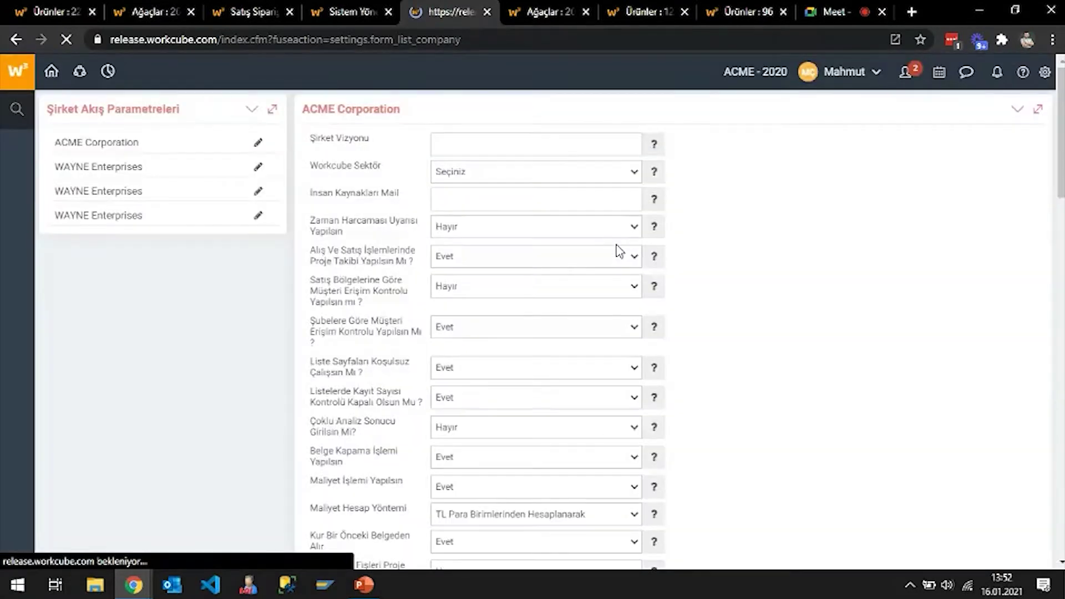
- Log out of the account and log back in with the saved credentials
click(855, 88)
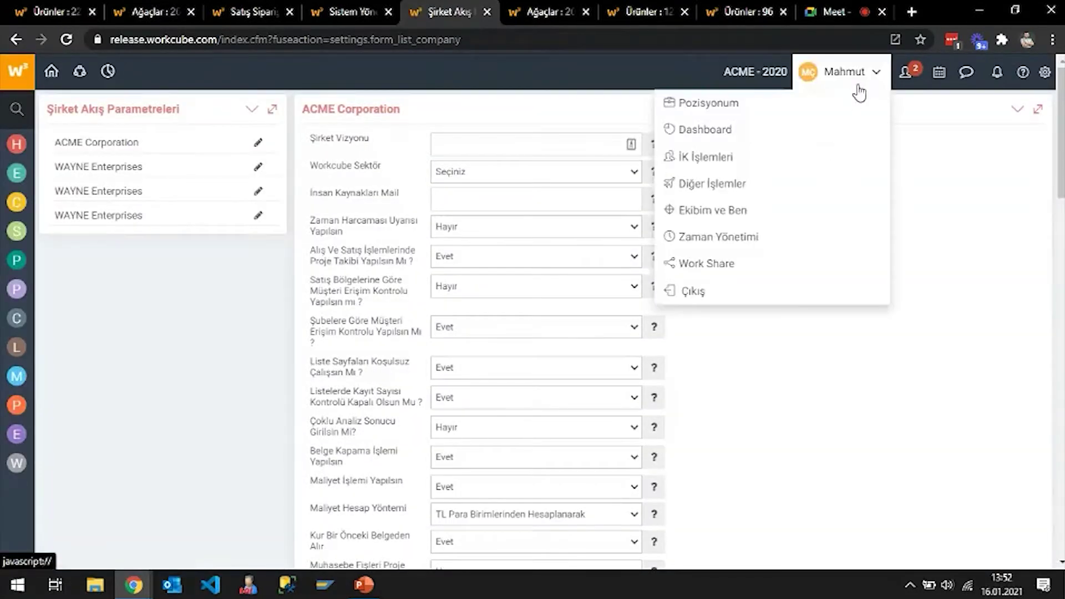
click(682, 295)
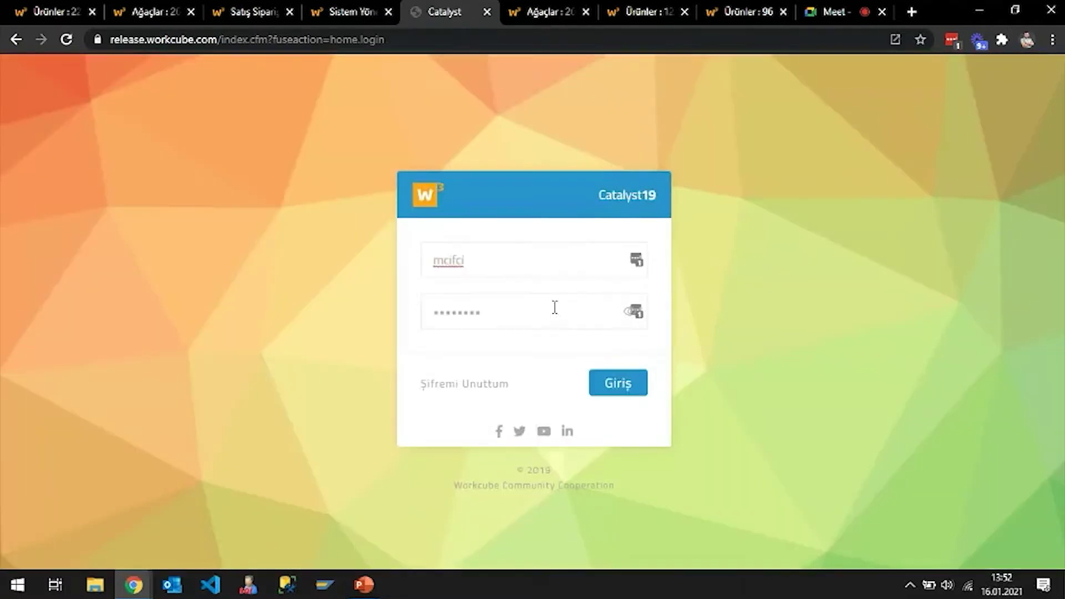
click(625, 383)
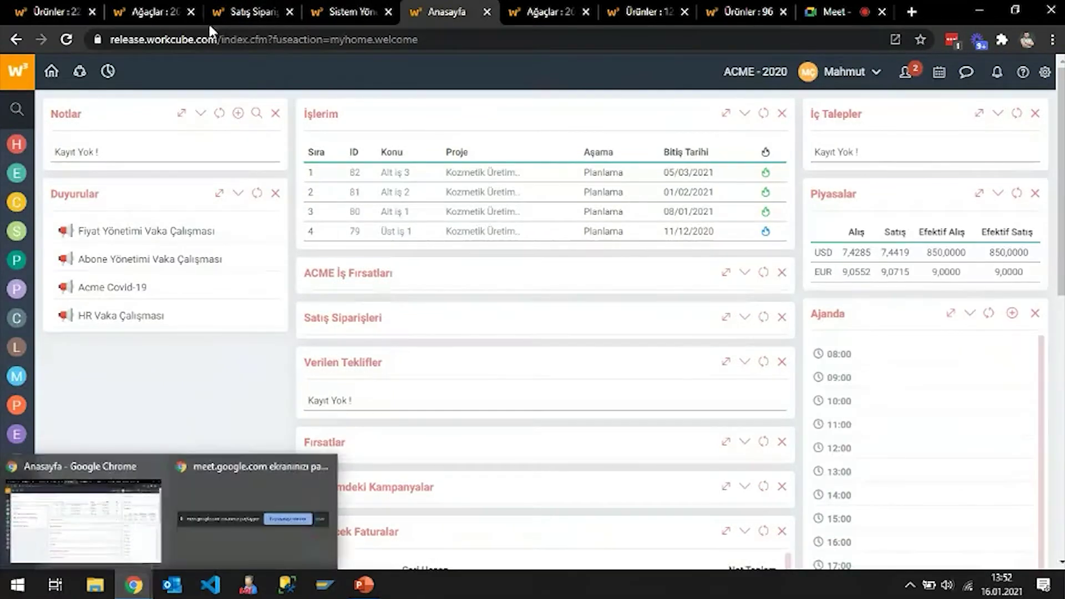
- Return to the sales order, open the Spekt configuration of the Sihir Kanepe row, and open its Page Settings
click(247, 12)
click(406, 411)
scroll(421, 373, down, 4)
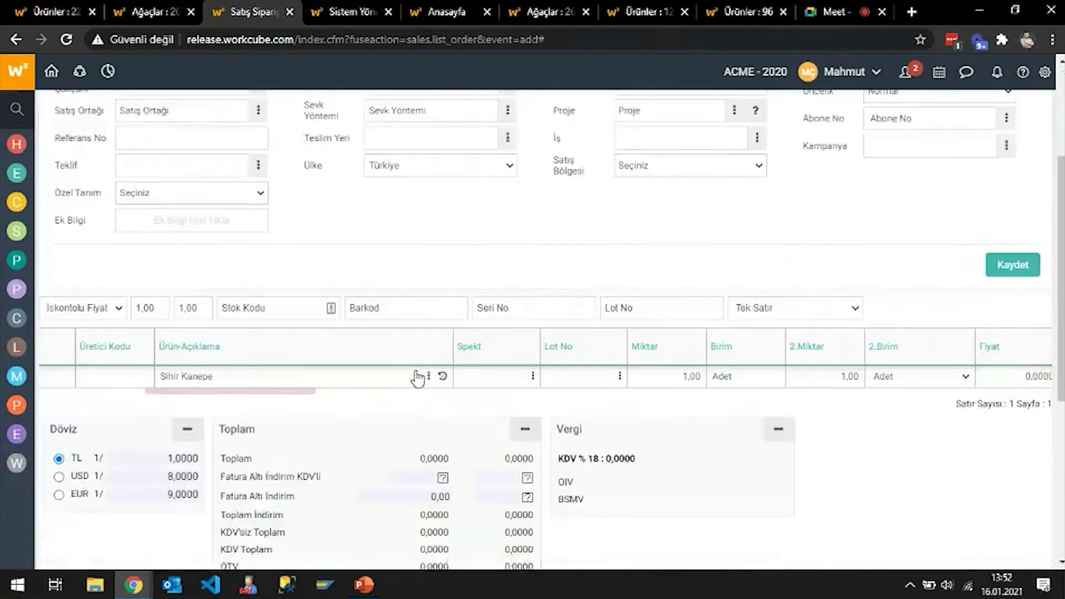
click(533, 328)
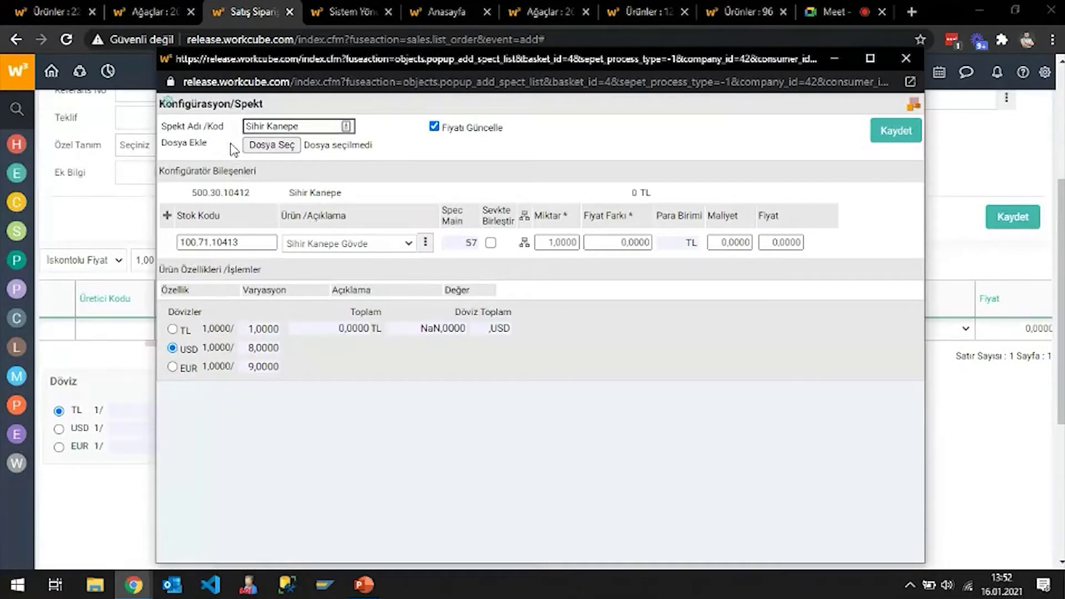
mouse_move(168, 107)
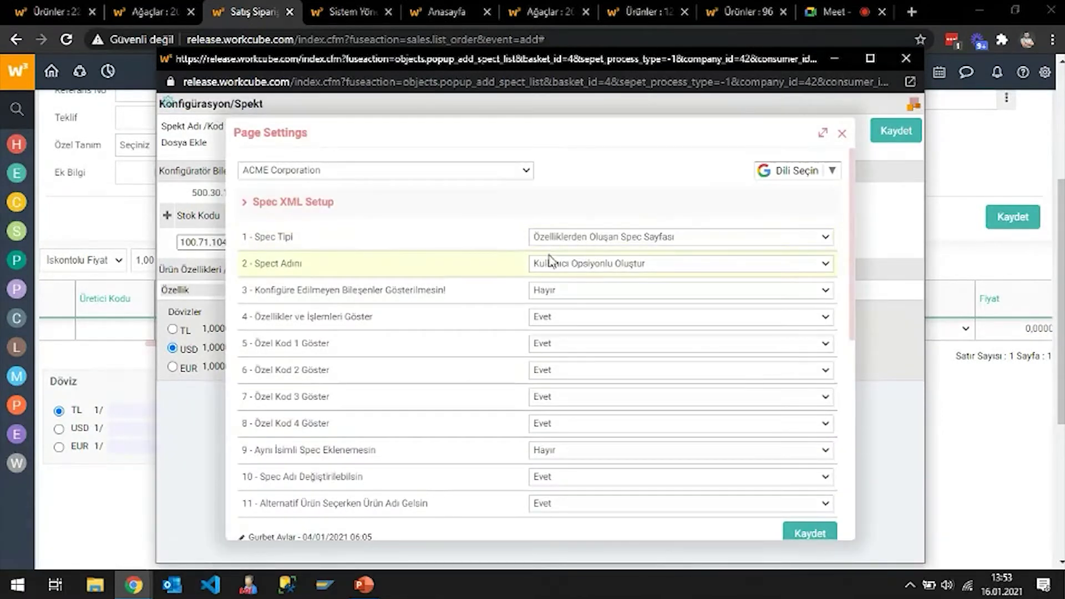
- Set Spec Tipi to Alternatif Sorulardan Oluşan Spec Sayfası and Spect Adını to Konfigüre Edilen Ürünlerden Oluştur
click(603, 237)
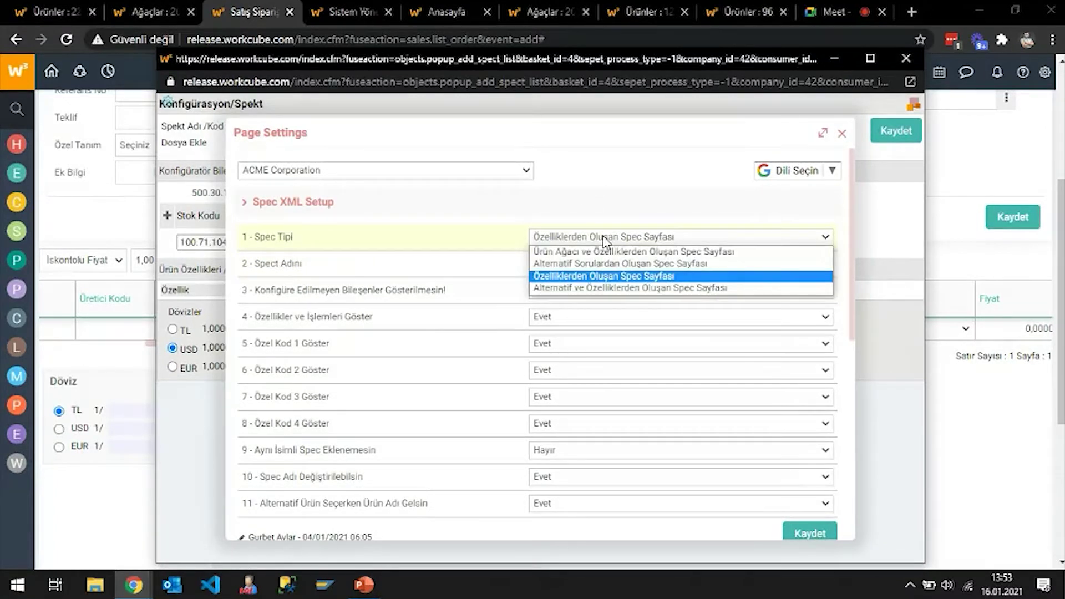
click(721, 265)
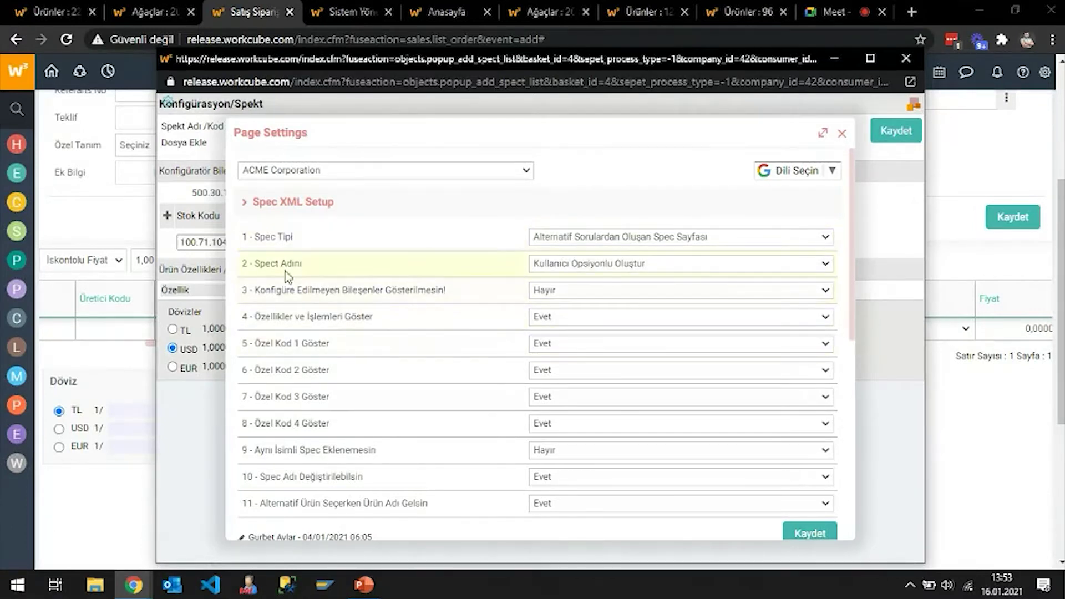
click(624, 264)
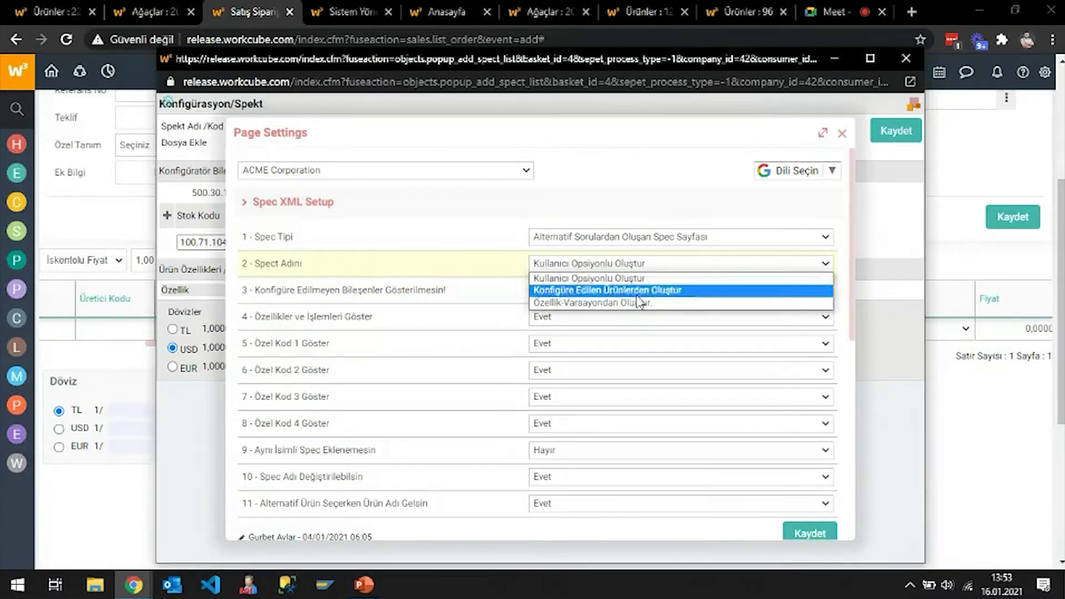
click(689, 290)
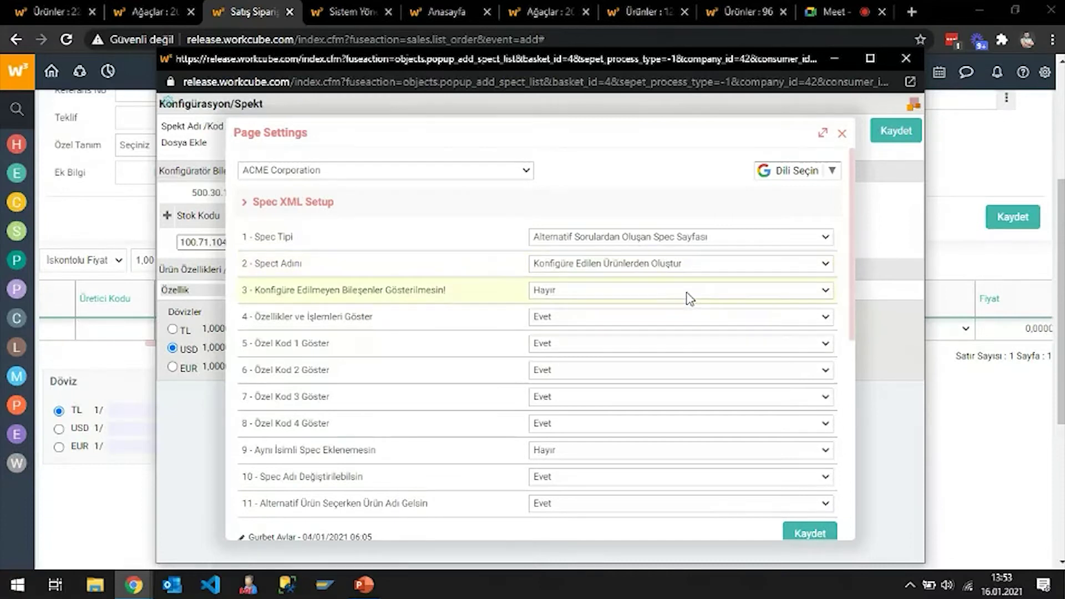
- Set Konfigüre Edilmeyen Bileşenler Gösterilmesin to Evet, and set Özellikler ve İşlemleri Göster and Özel Kod 1 to 4 Göster to Hayır
scroll(444, 336, down, 2)
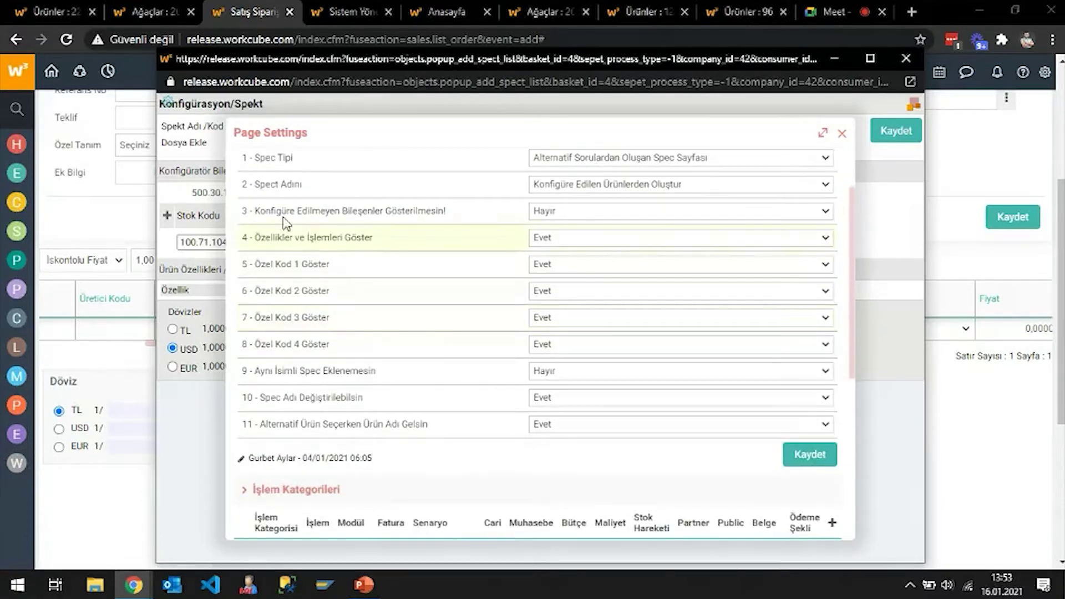
click(605, 211)
click(597, 229)
click(573, 238)
click(573, 270)
click(565, 274)
click(564, 292)
click(564, 291)
click(564, 319)
click(563, 318)
click(558, 347)
click(553, 345)
click(556, 373)
- Set Aynı İsimli Spec Eklenemesin to Evet and Spec Adı Değiştirilebilsin to Hayır
scroll(438, 414, down, 1)
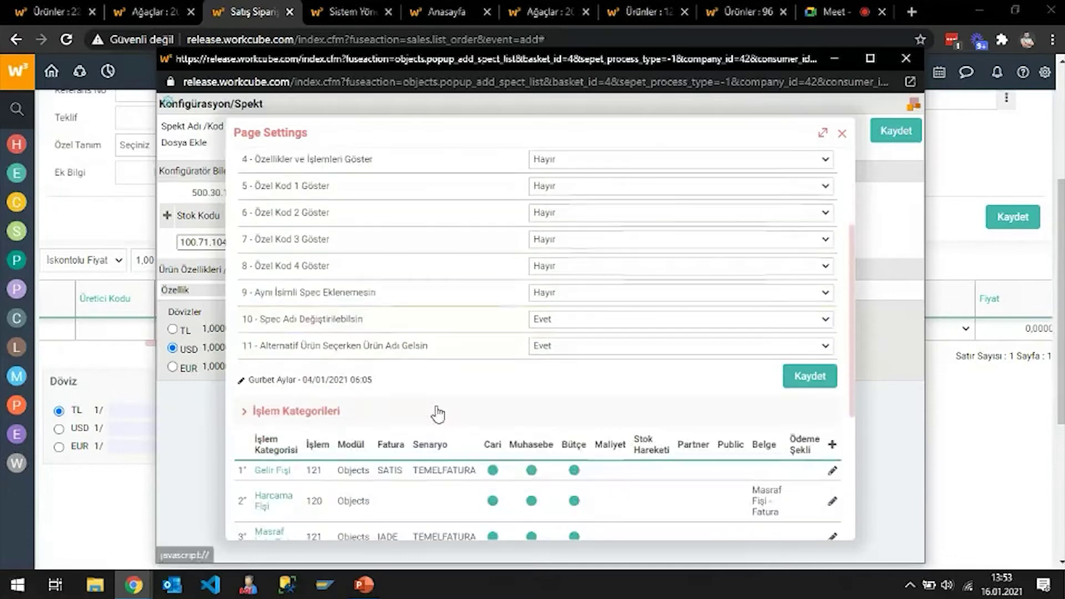
click(580, 294)
click(541, 305)
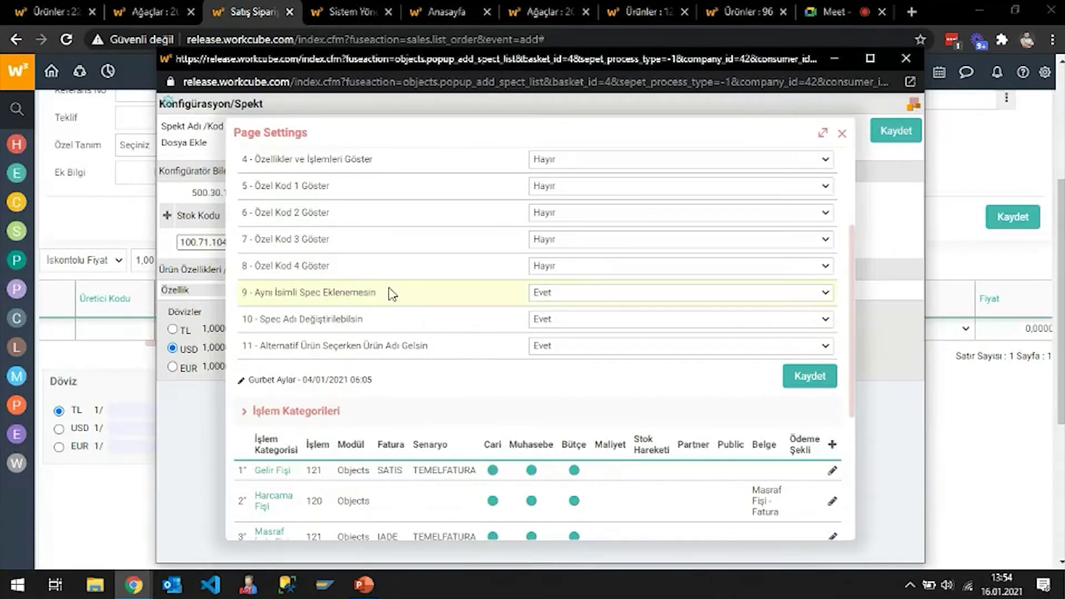
mouse_move(392, 297)
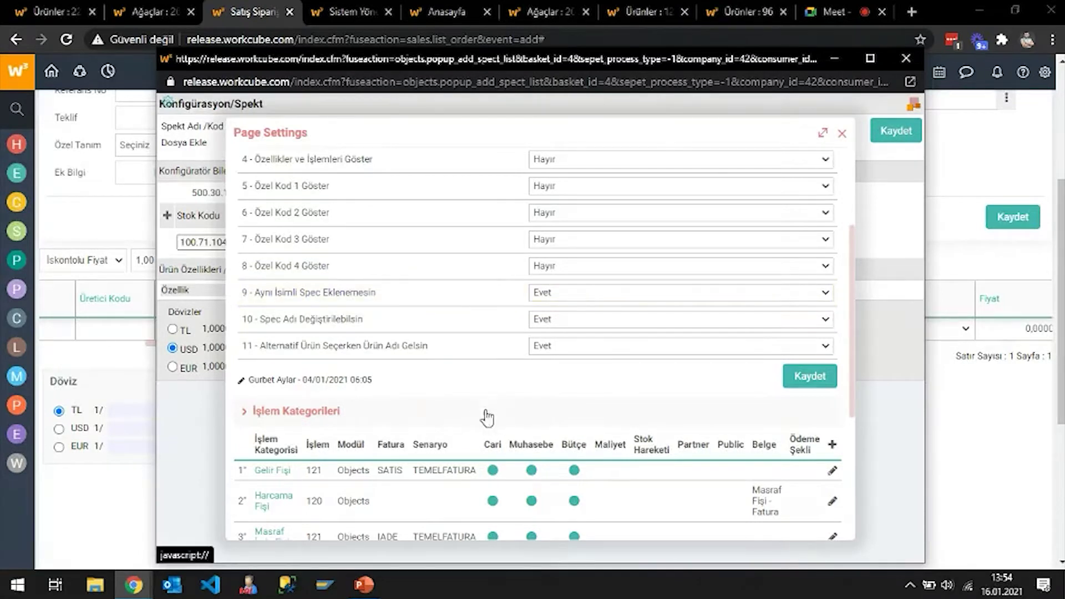
click(574, 330)
click(566, 344)
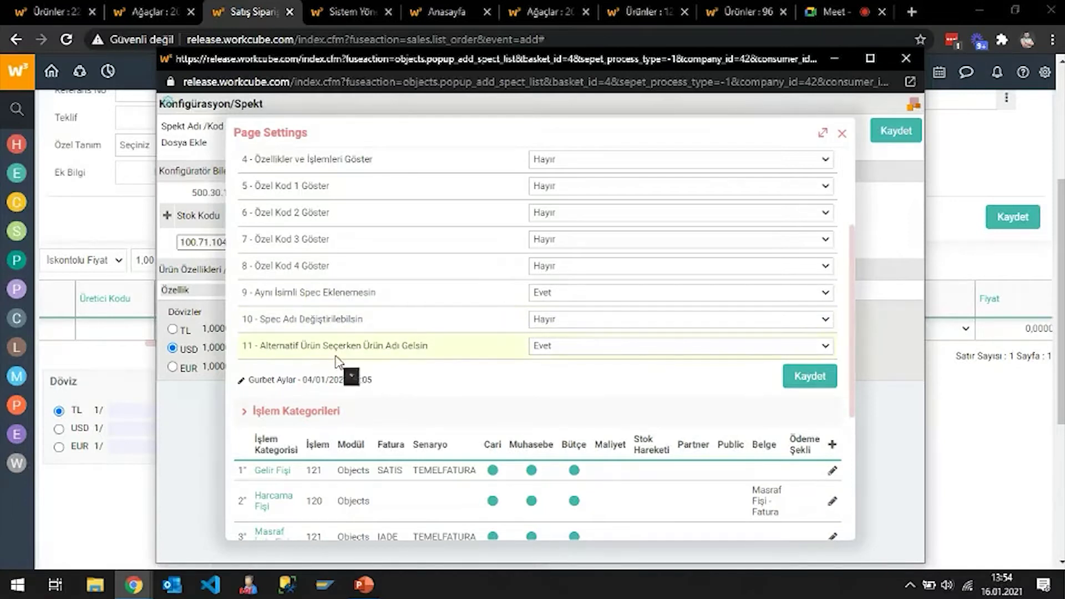
- Set Alternatif Ürün Seçerken Ürün Adı Gelsin to Hayır, then save and close the page settings
click(576, 347)
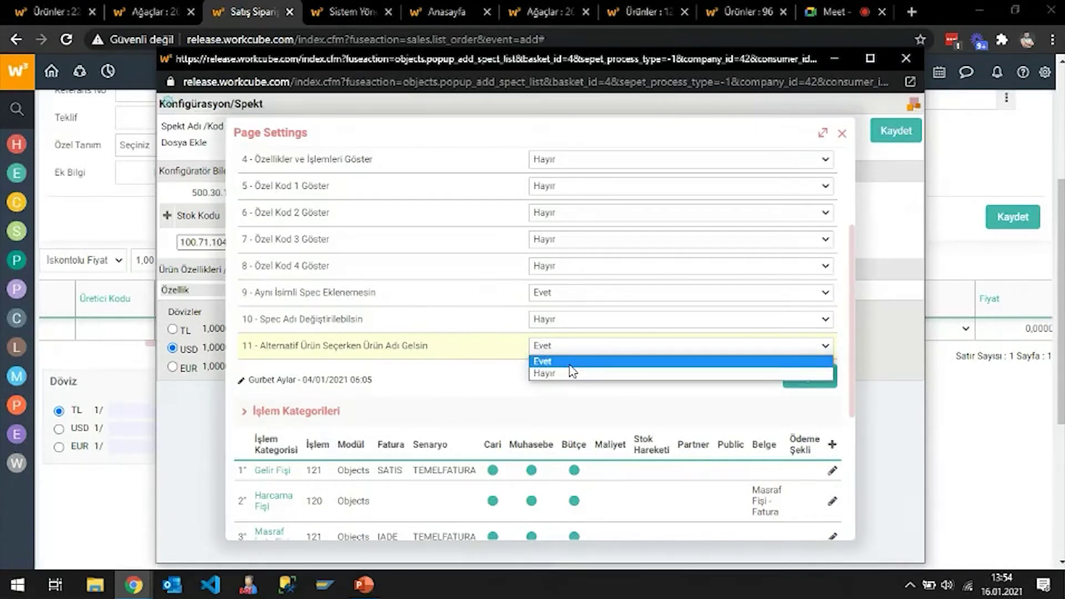
click(575, 374)
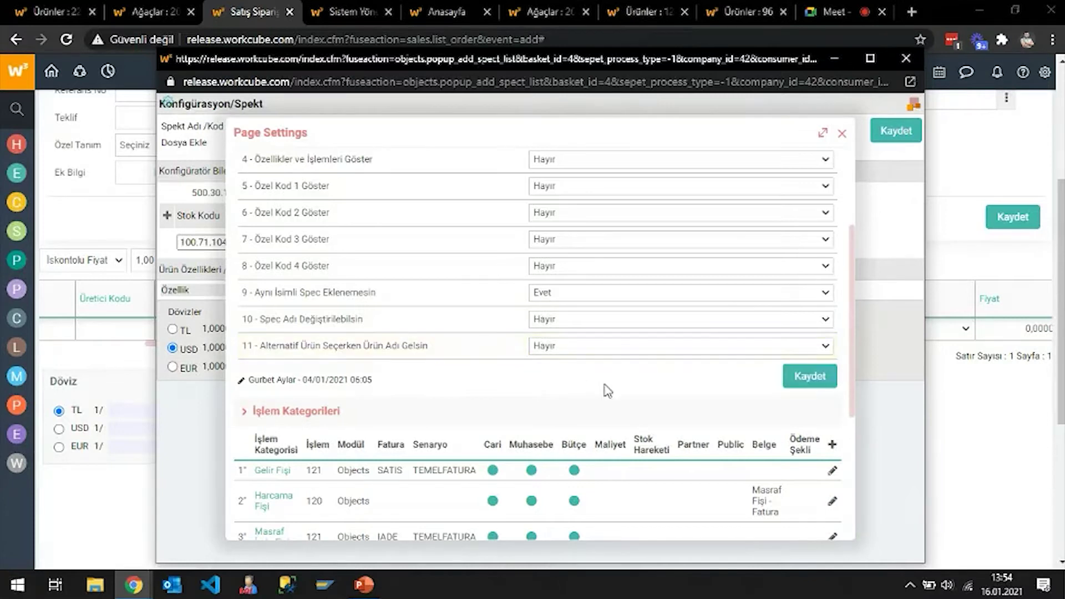
click(810, 377)
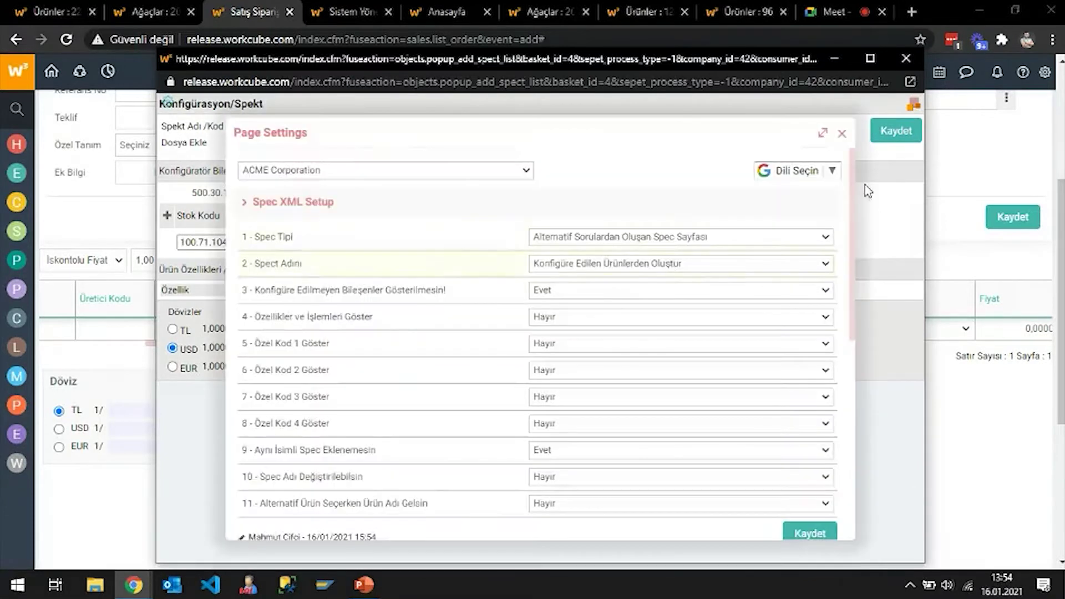
click(842, 136)
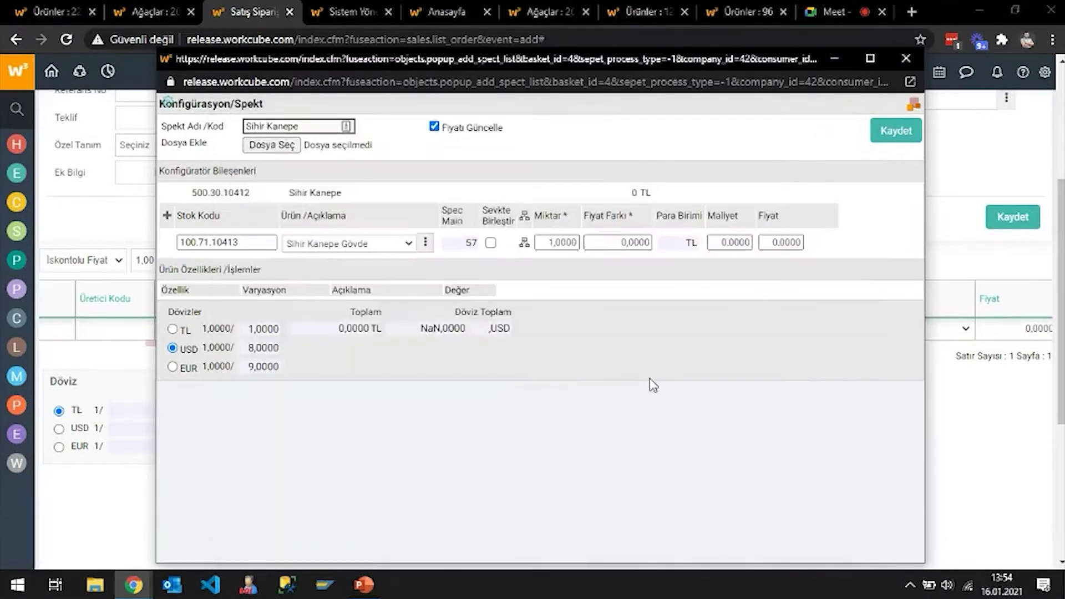
- Reload the Spekt window for Sihir Kanepe, look through the product choices for the OK alternative, and close the window
right_click(620, 329)
click(697, 130)
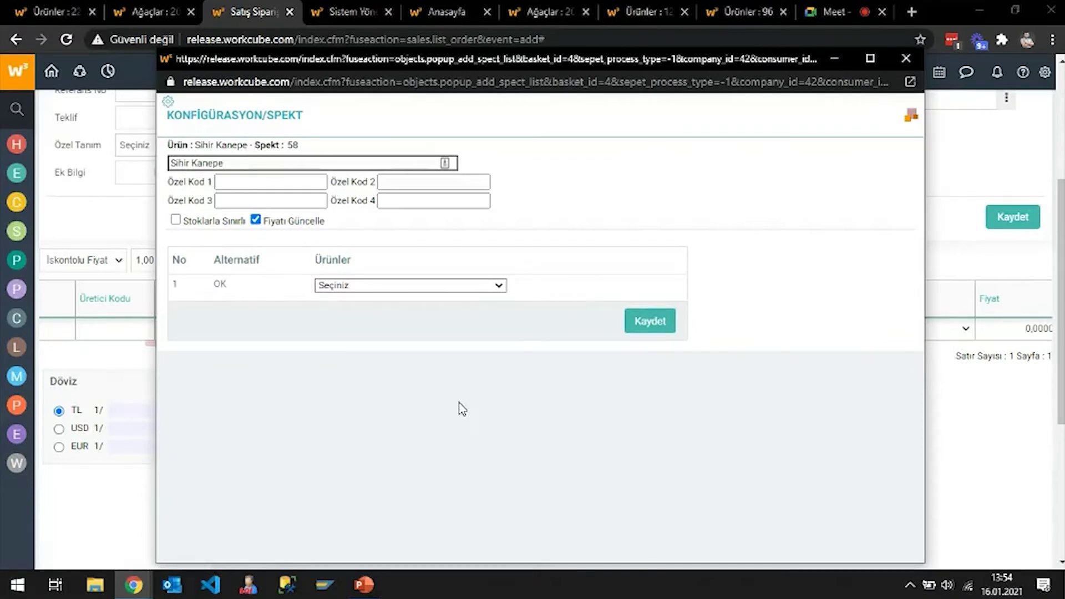
click(327, 286)
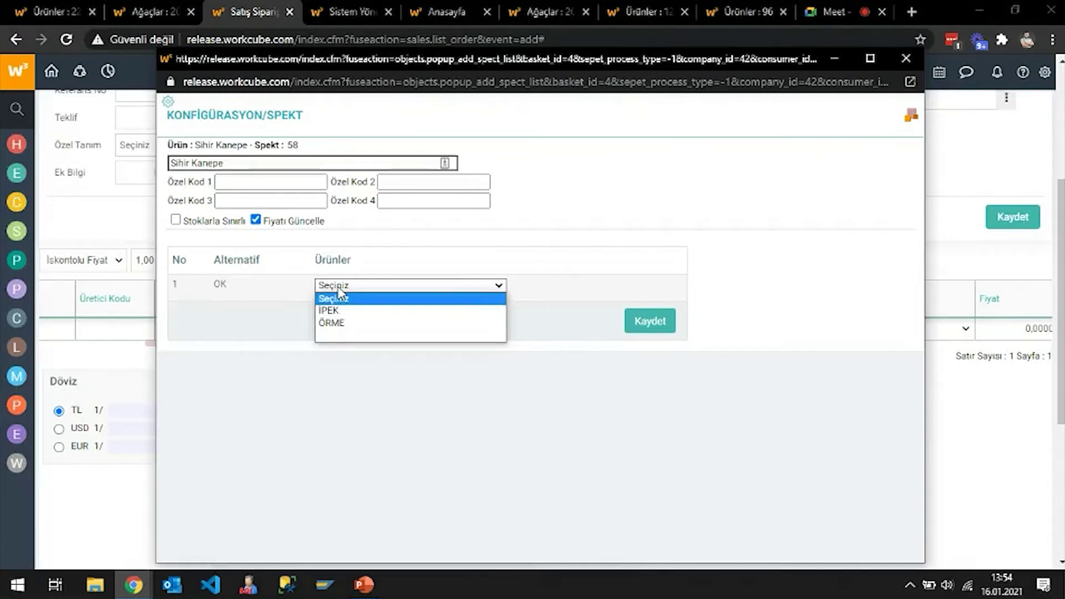
click(220, 284)
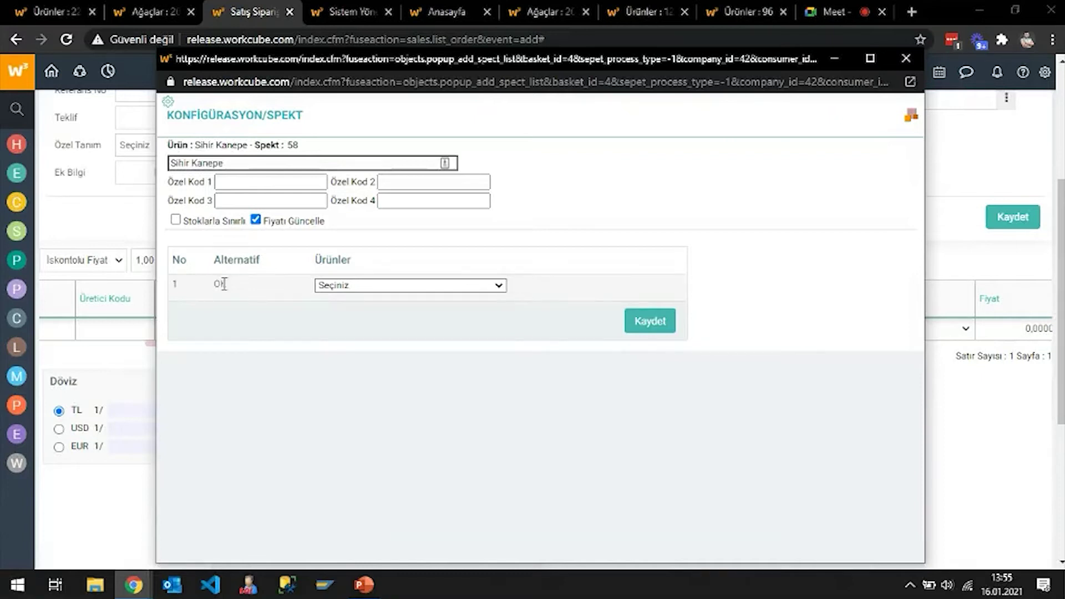
click(906, 59)
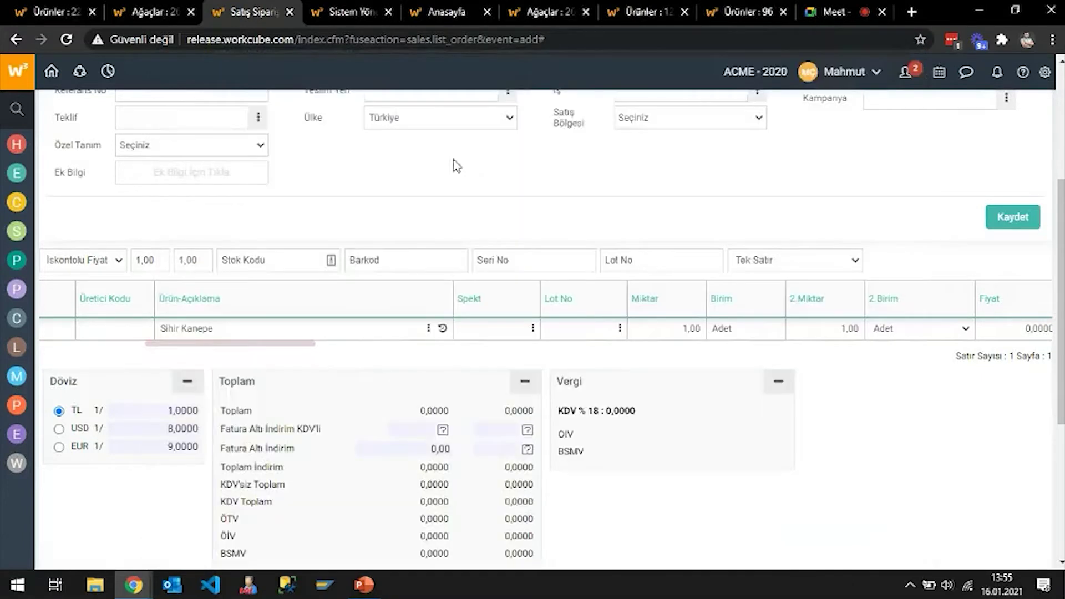
- In the alternative questions list of production design, rename question 112 as Oturum Kumaşı, reusing its description text, and save the update
click(181, 7)
mouse_move(615, 115)
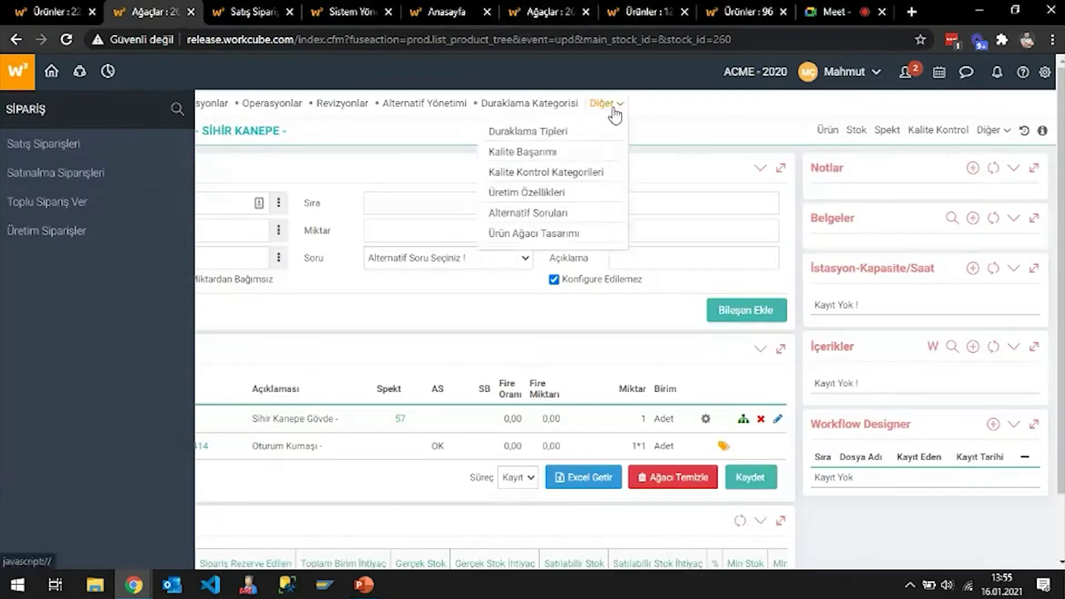
click(502, 213)
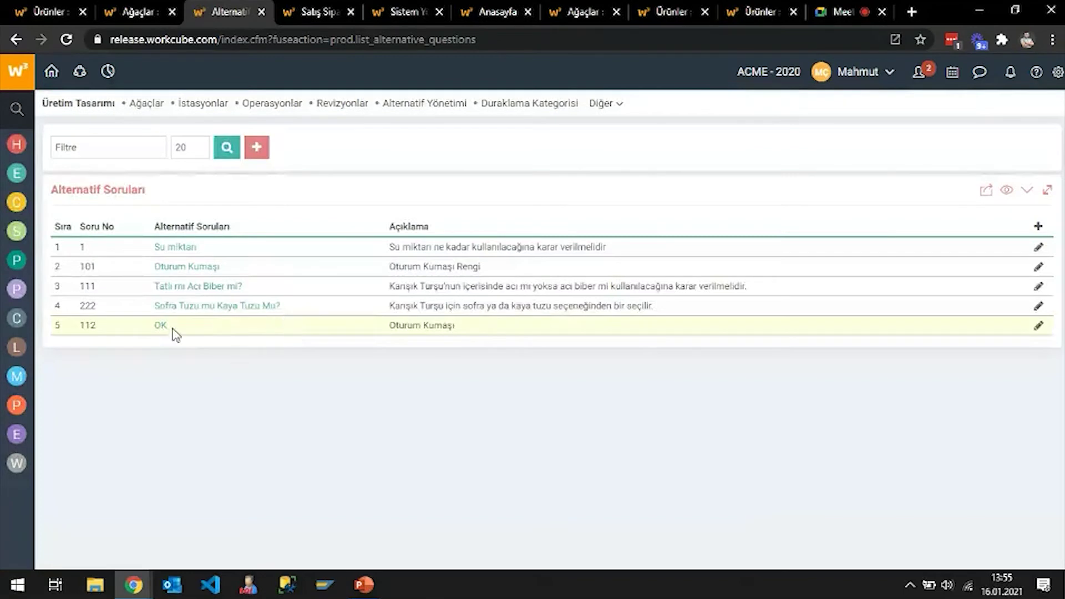
click(160, 328)
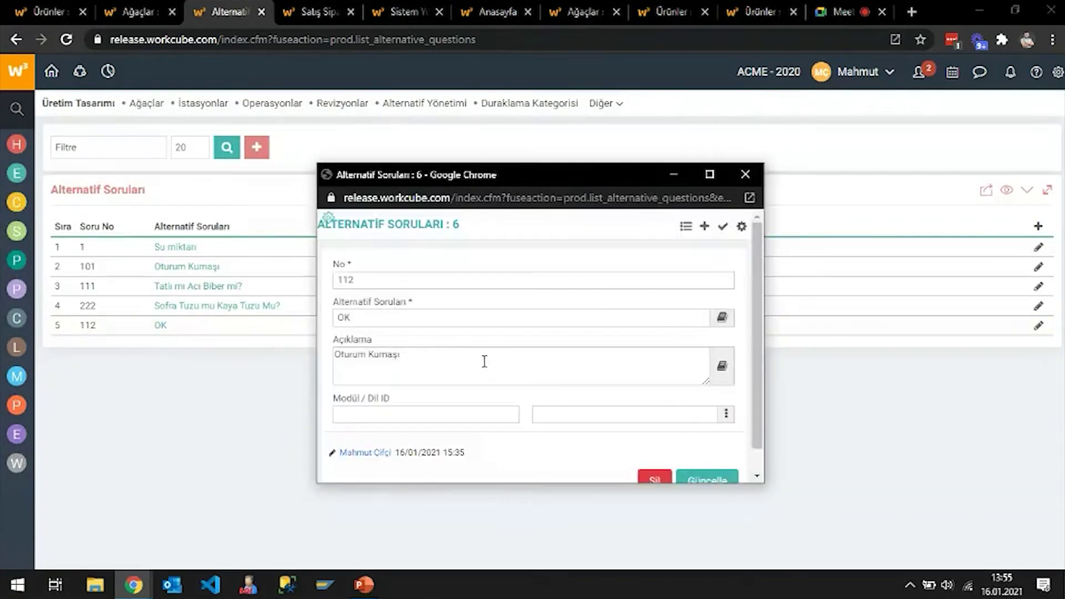
triple_click(409, 355)
key(ctrl+c)
click(385, 317)
key(ctrl+a)
key(ctrl+v)
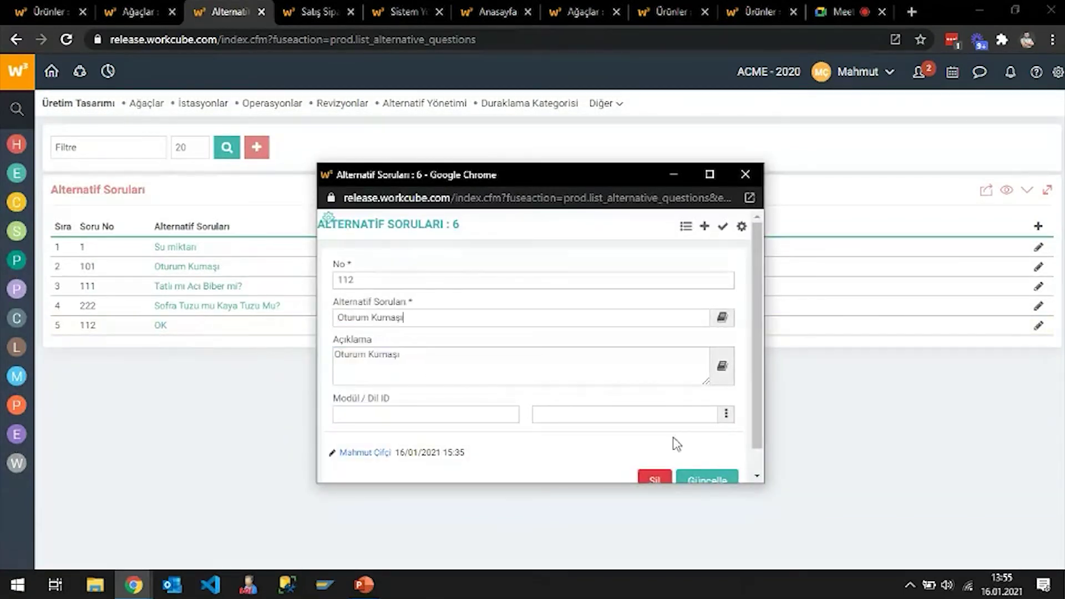
click(708, 480)
click(582, 297)
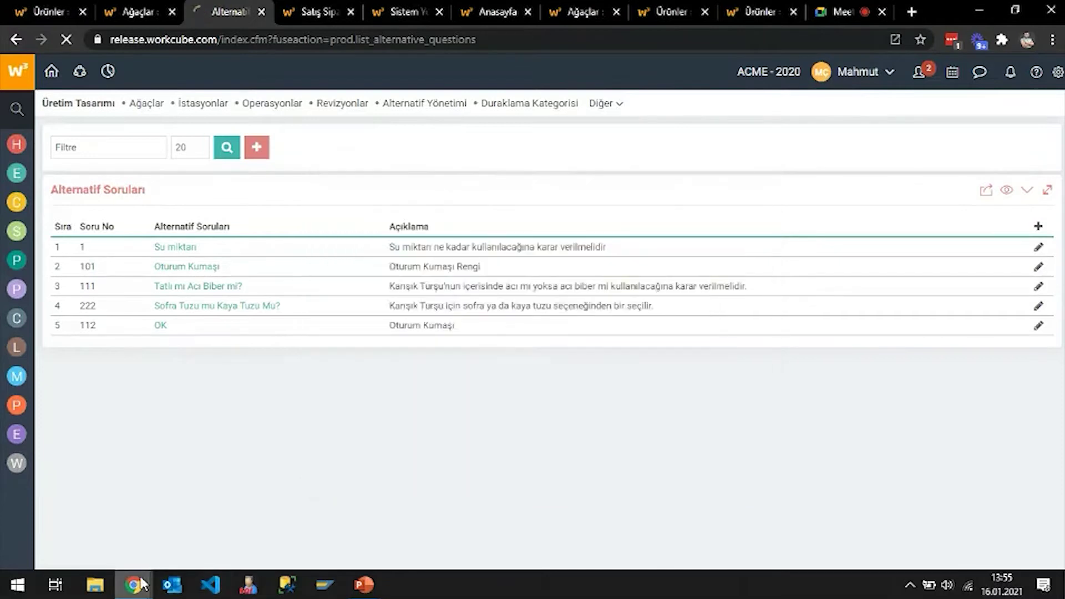
- Return to the sales order, reopen the Spekt window for Sihir Kanepe, and view the product choices for Oturum Kumaşı
mouse_move(142, 584)
click(131, 8)
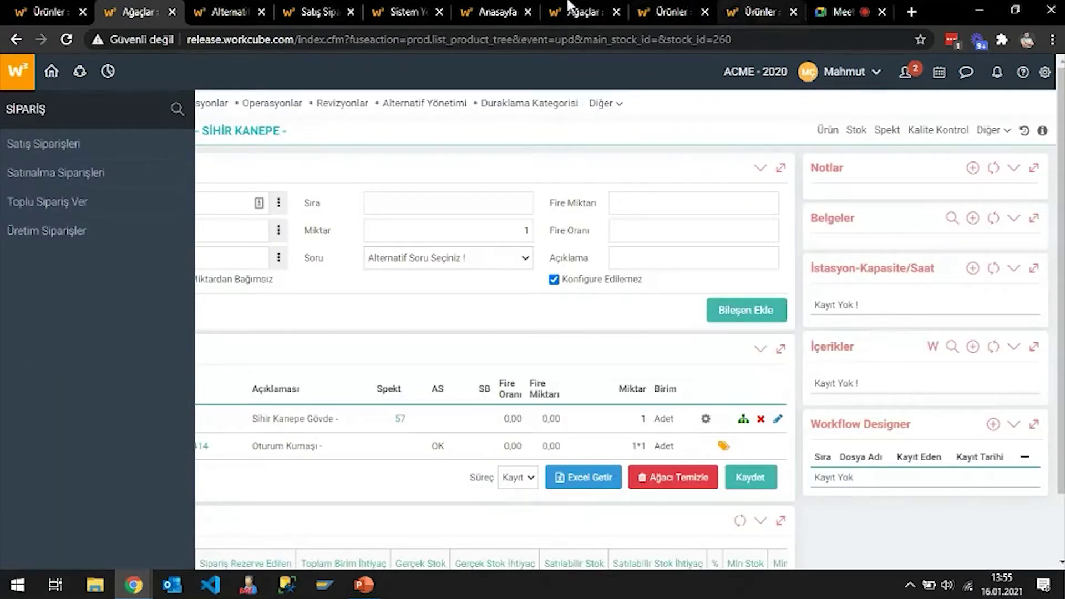
click(323, 8)
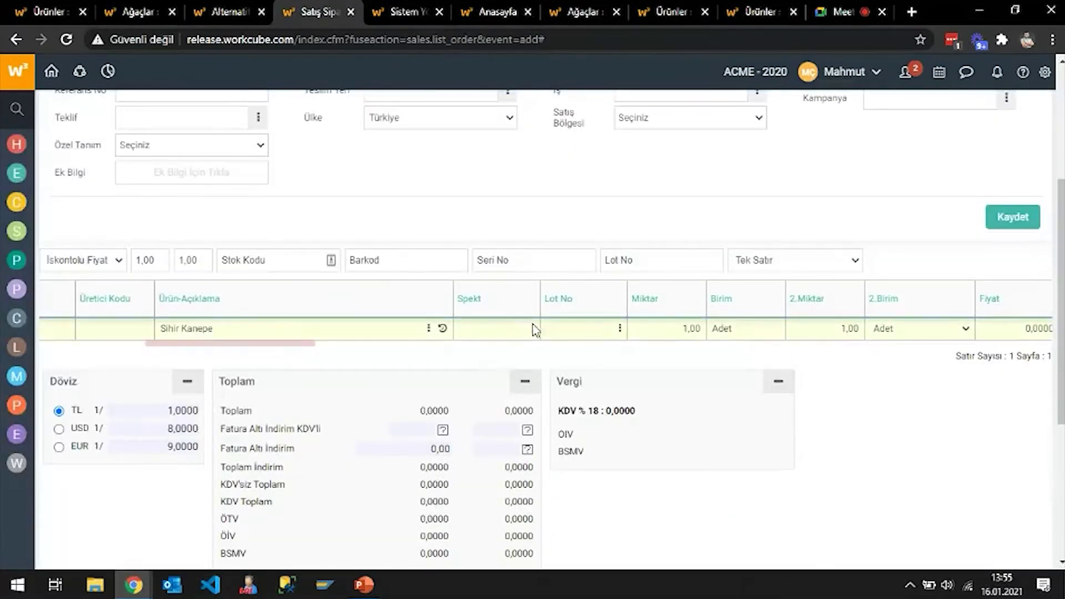
click(533, 328)
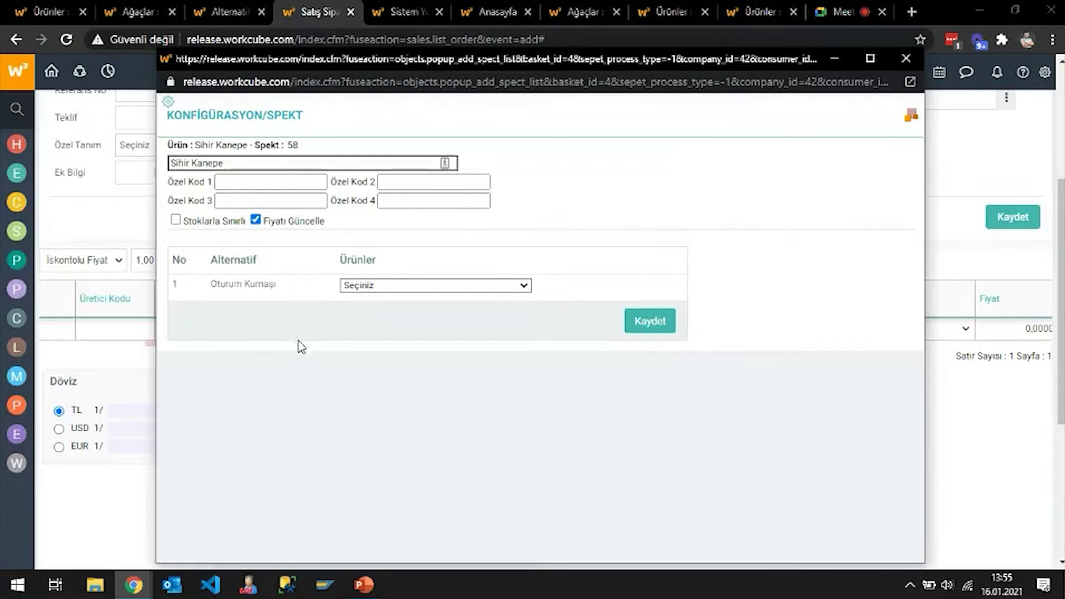
click(363, 286)
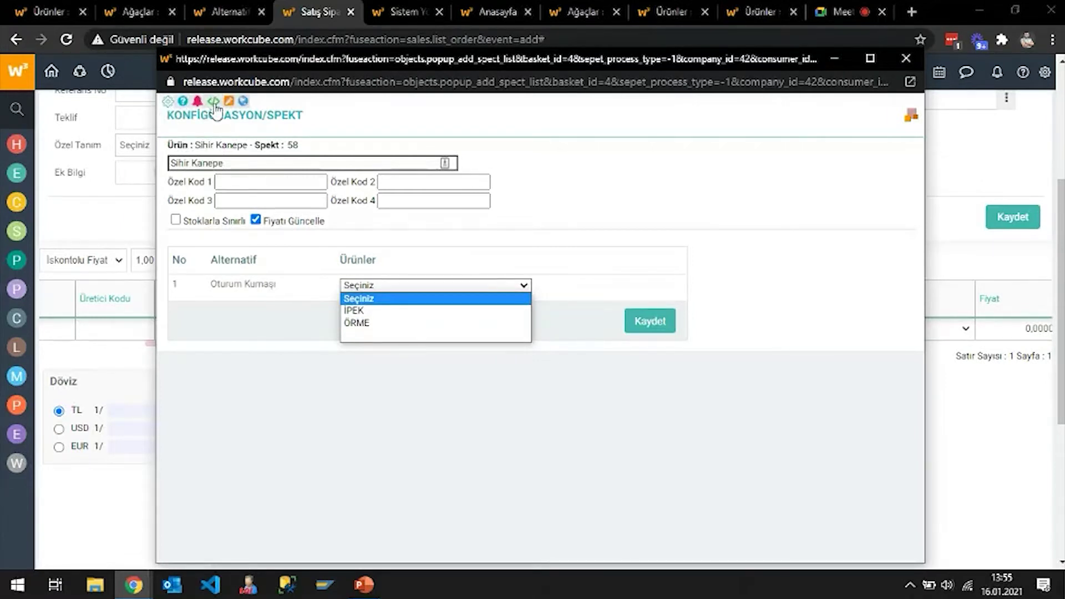
- Set Alternatif Ürün Seçerken Ürün Adı Gelsin to Evet, save, and reload the Spekt window to check the Oturum Kumaşı choices
click(214, 102)
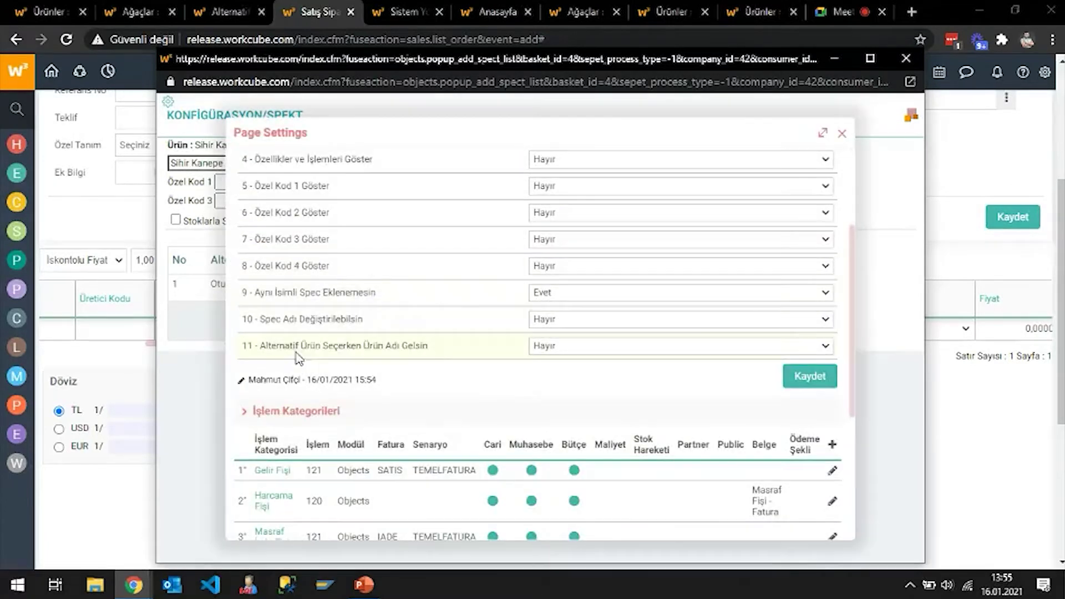
click(580, 348)
click(637, 363)
click(797, 379)
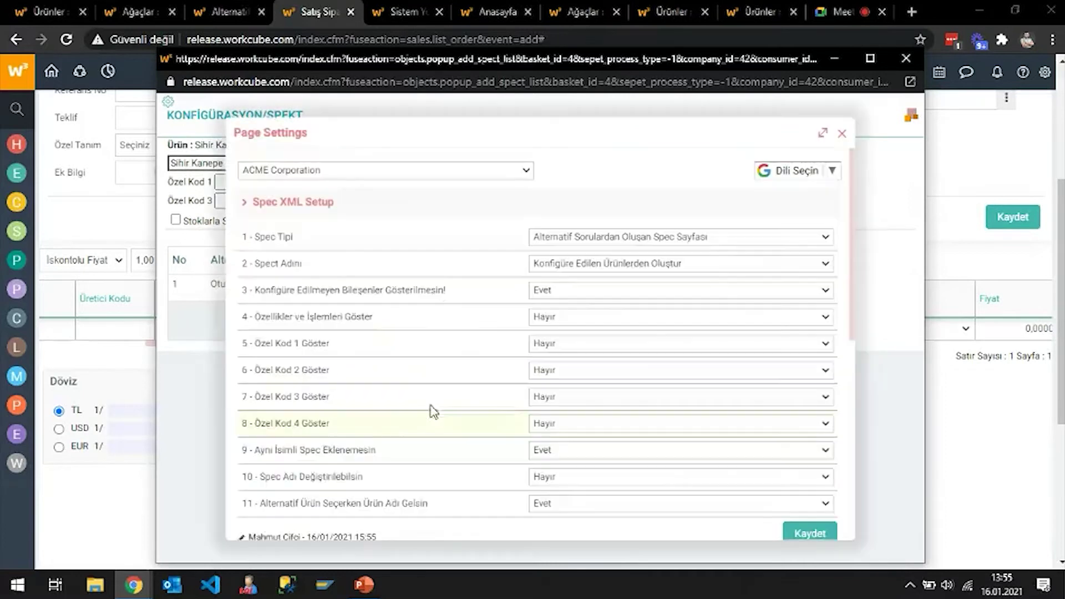
right_click(206, 321)
click(259, 367)
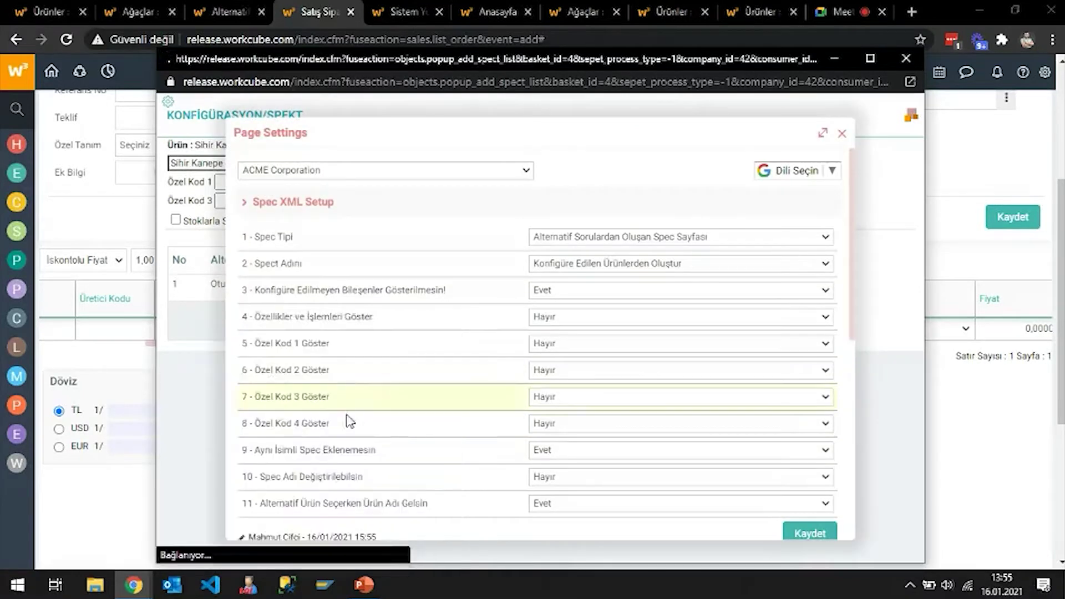
click(369, 285)
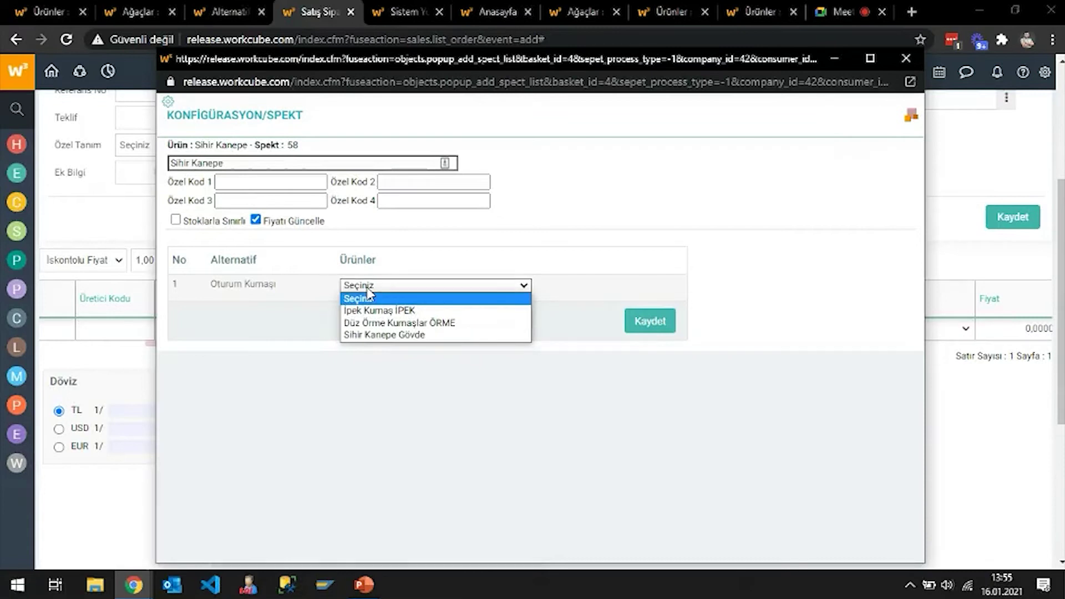
- Set Alternatif Ürün Seçerken Ürün Adı Gelsin back to Hayır, save and close the page settings, and reload the Spekt window
mouse_move(166, 111)
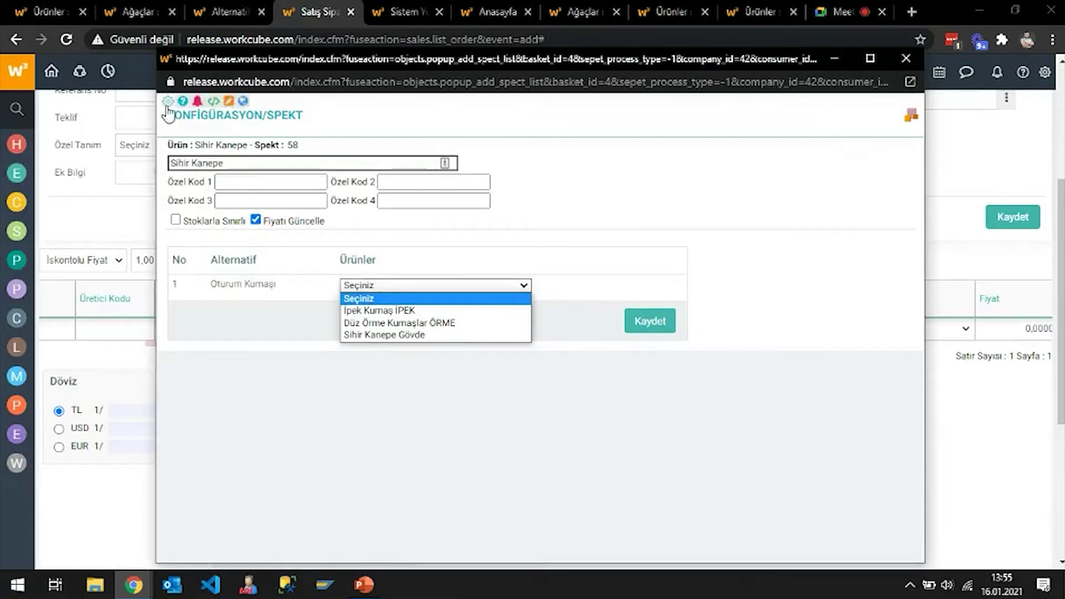
click(215, 106)
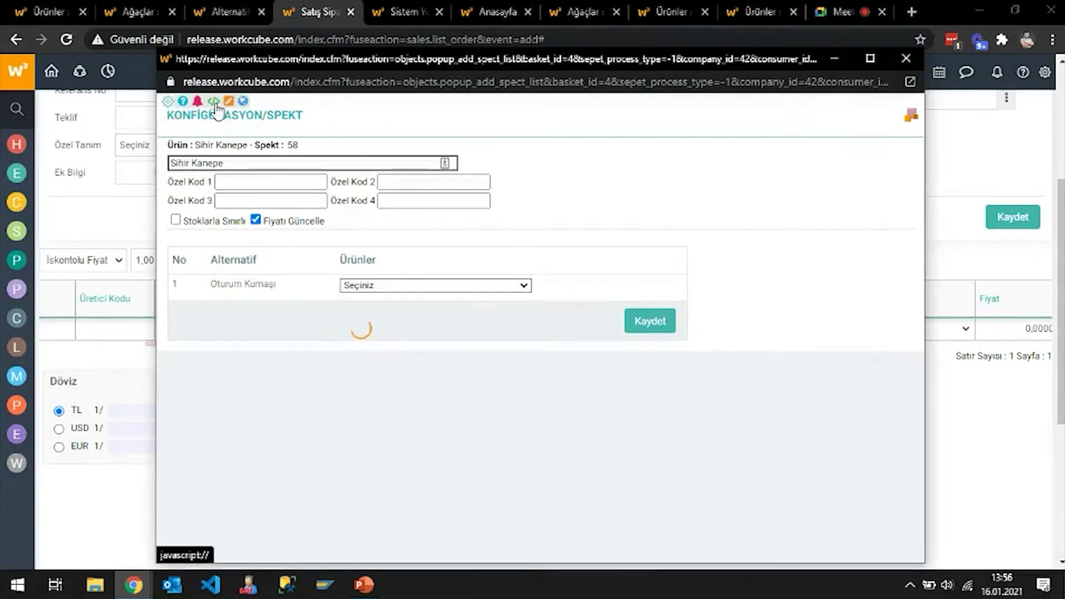
scroll(471, 315, down, 3)
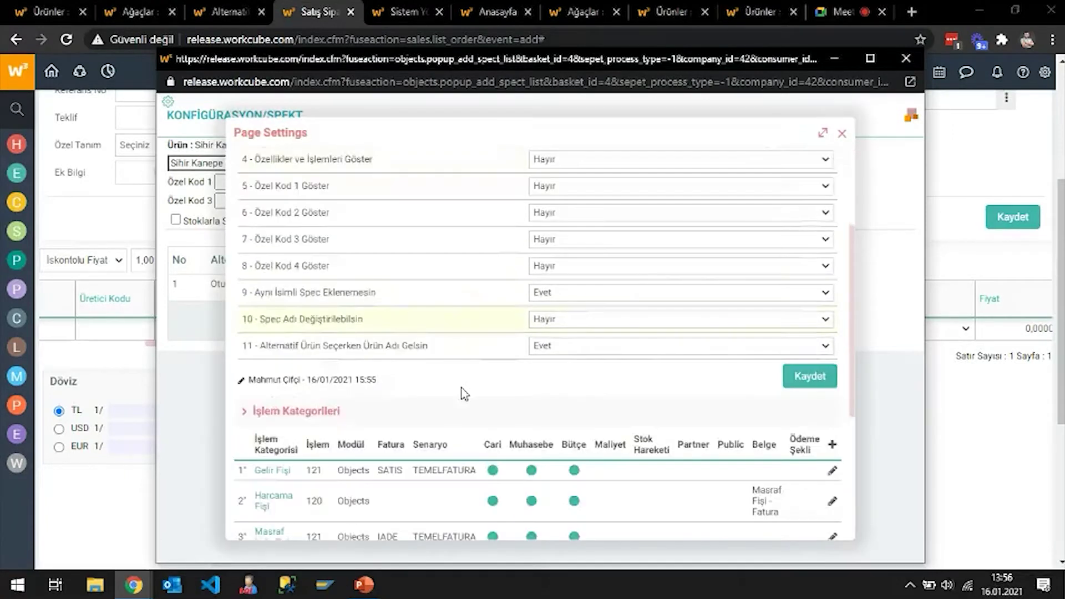
click(562, 350)
click(566, 362)
click(809, 376)
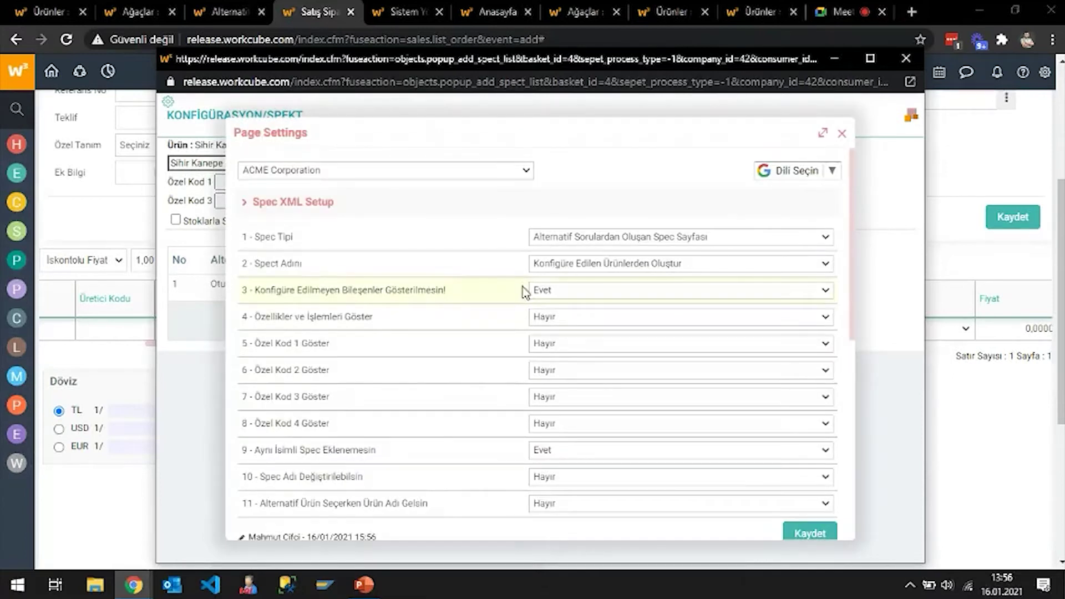
scroll(433, 364, down, 1)
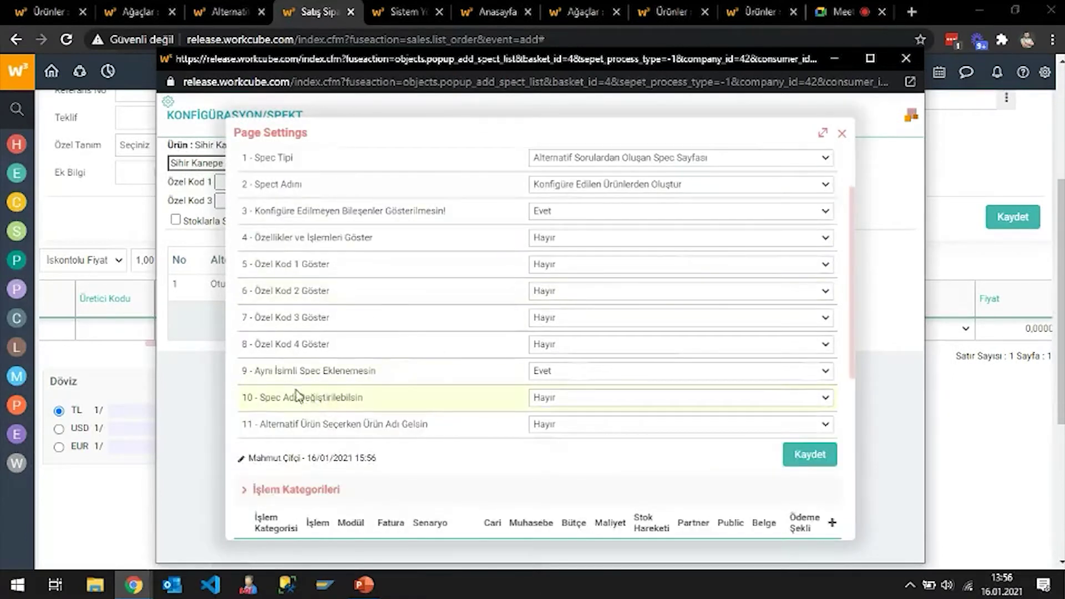
drag(254, 371, 387, 368)
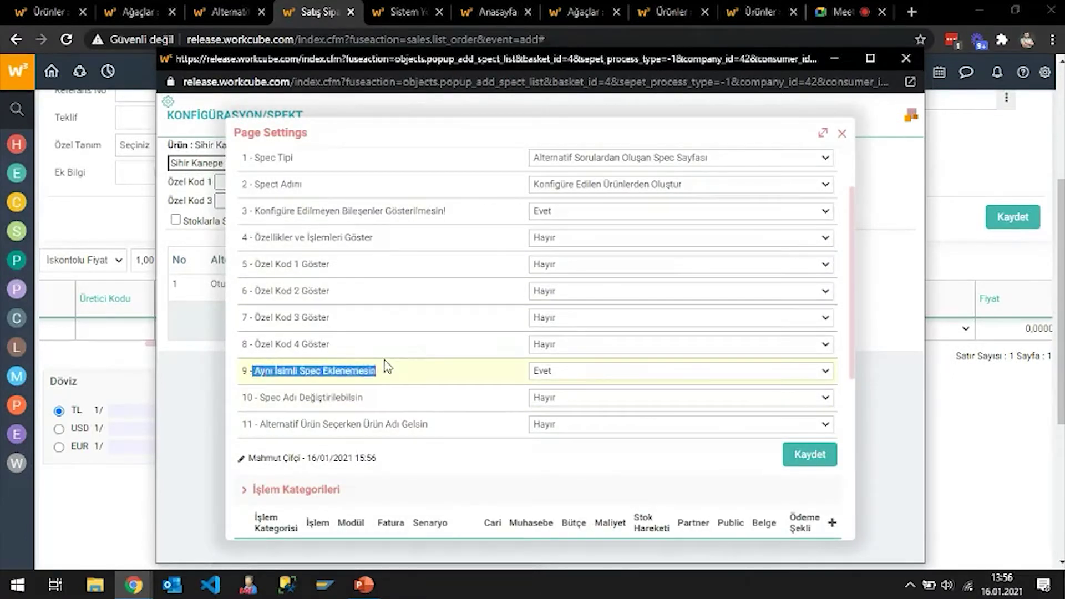
click(843, 134)
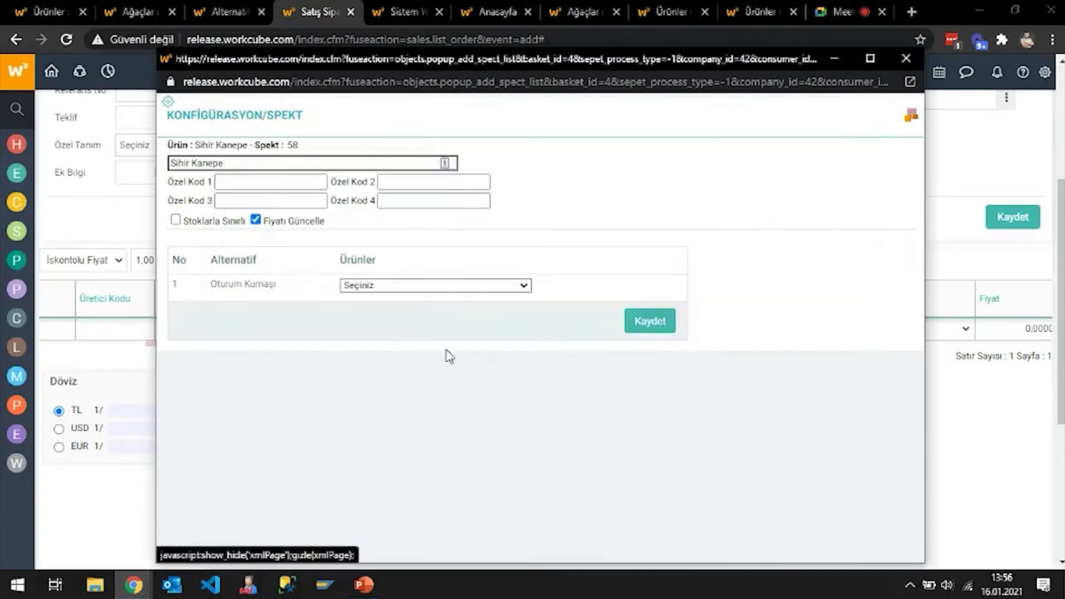
right_click(349, 358)
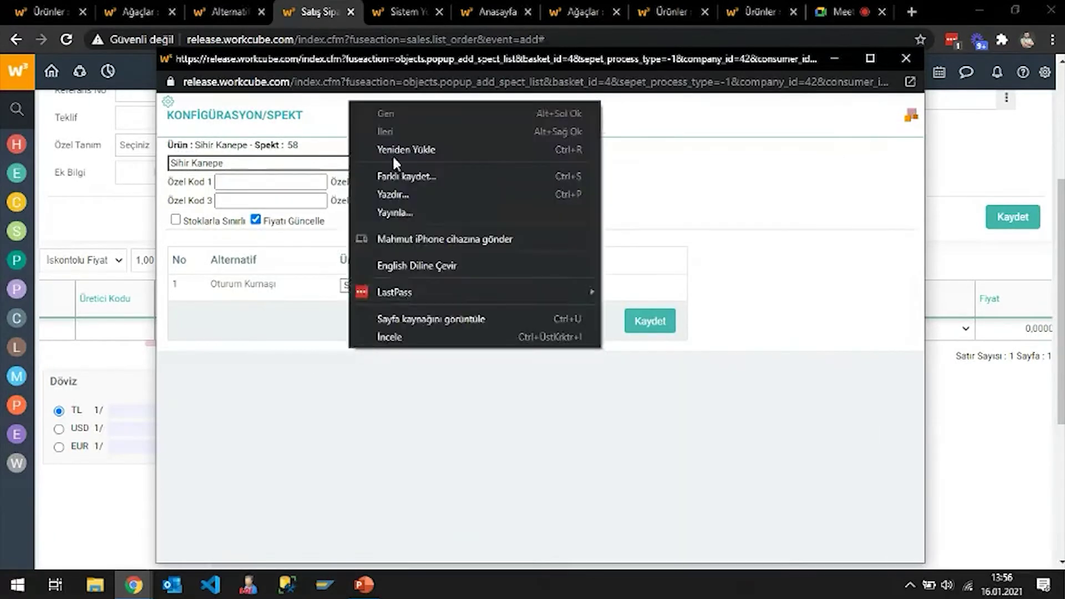
click(395, 154)
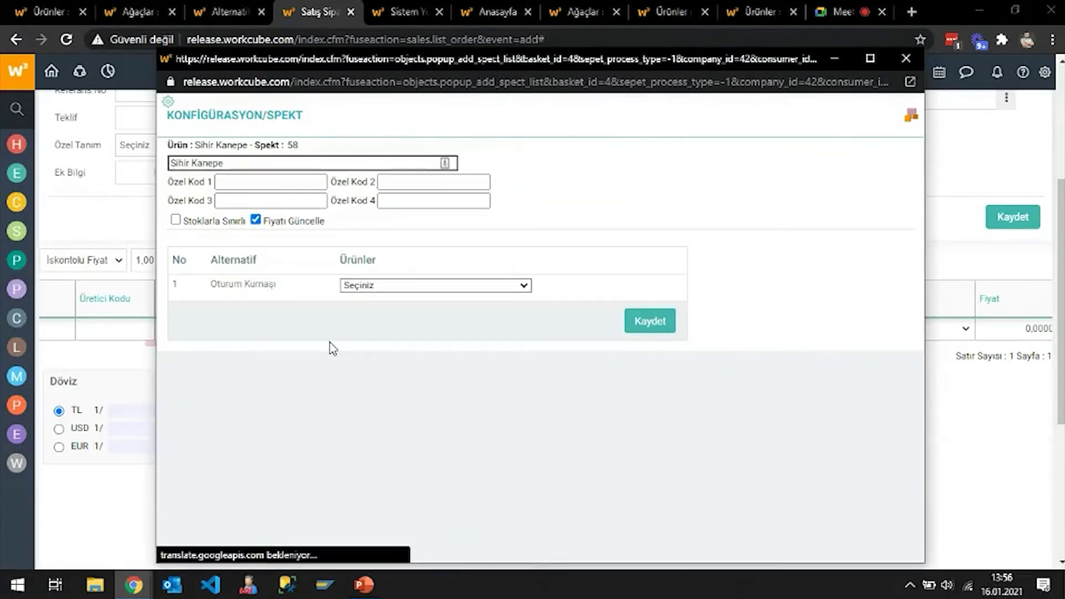
- Choose İPEK as the product for Oturum Kumaşı and save the Sihir Kanepe configuration
click(353, 286)
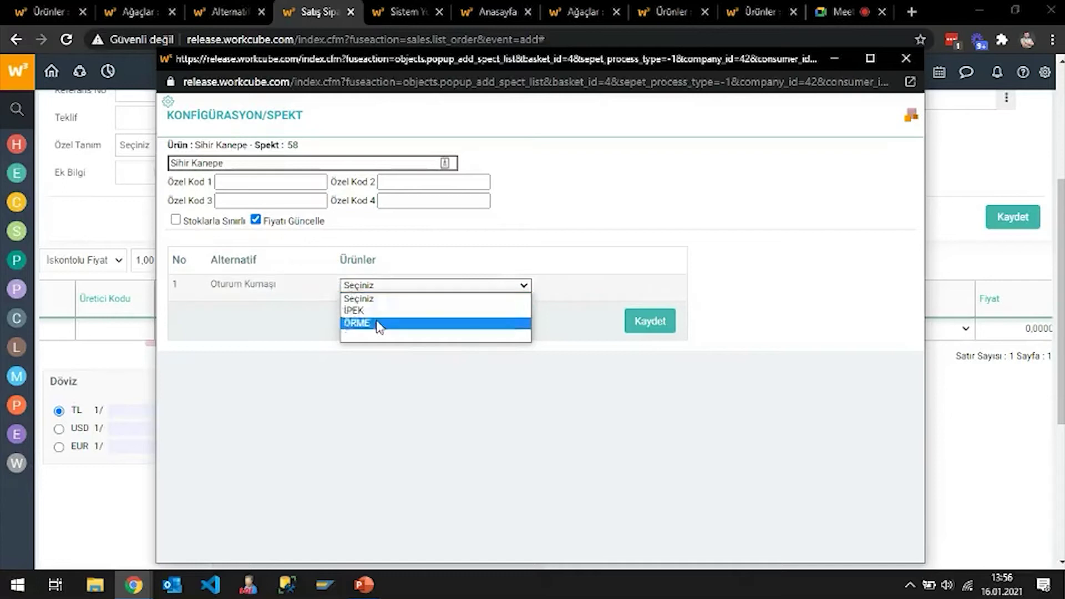
click(378, 311)
click(643, 318)
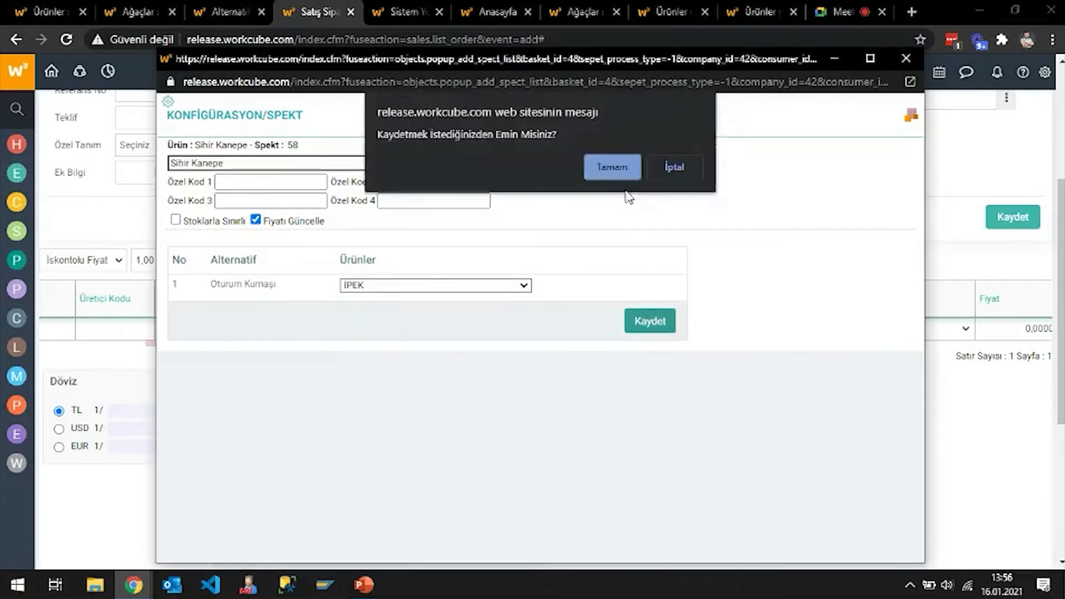
click(617, 167)
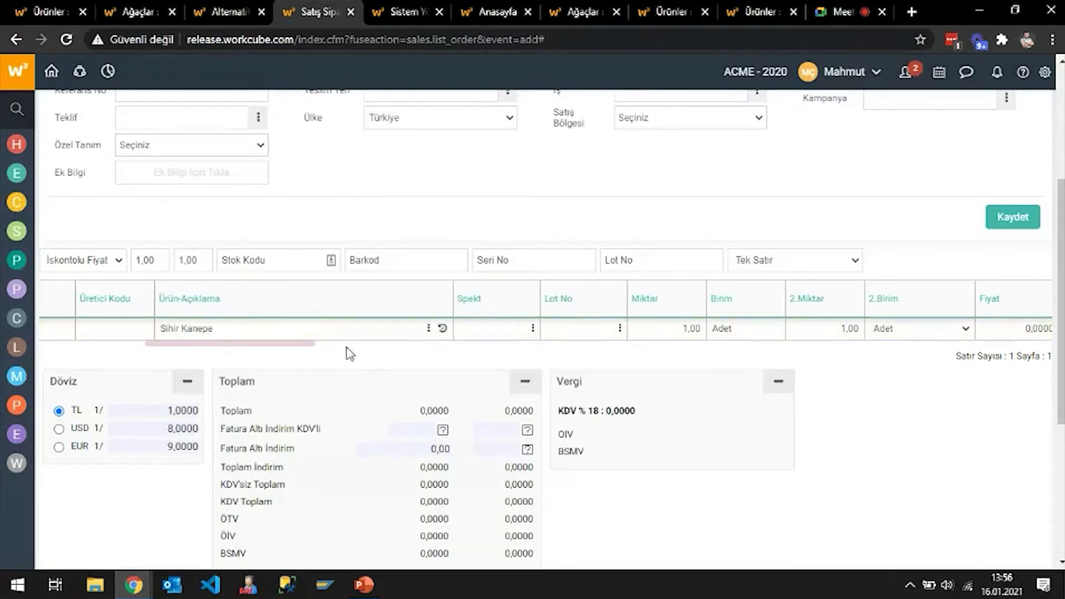
- From the Sihir Kanepe product tree, open the Spekt window and list the product's main specs without a filter
click(256, 4)
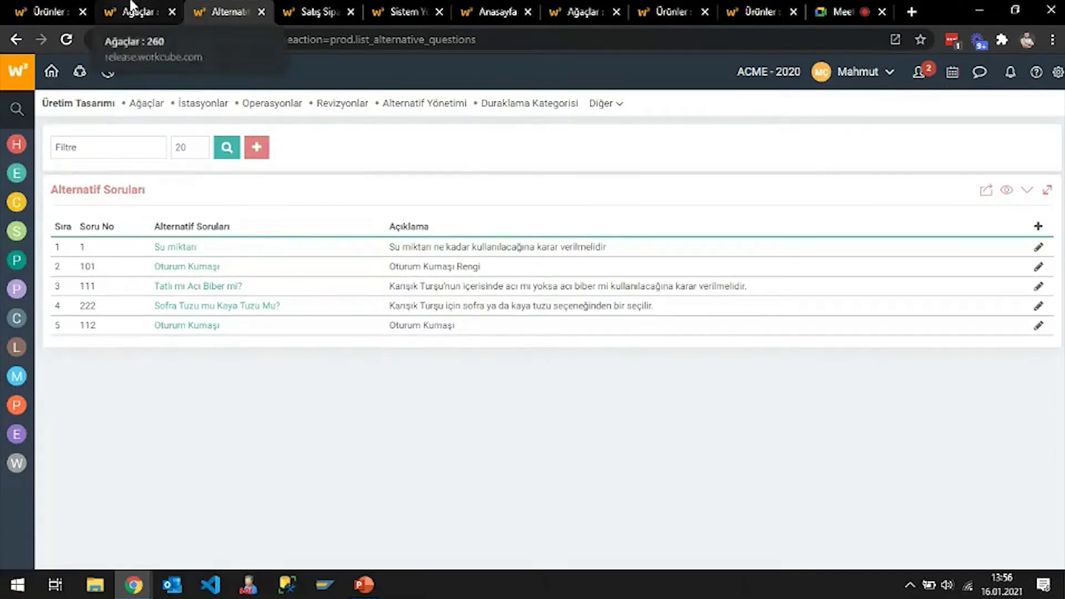
click(133, 10)
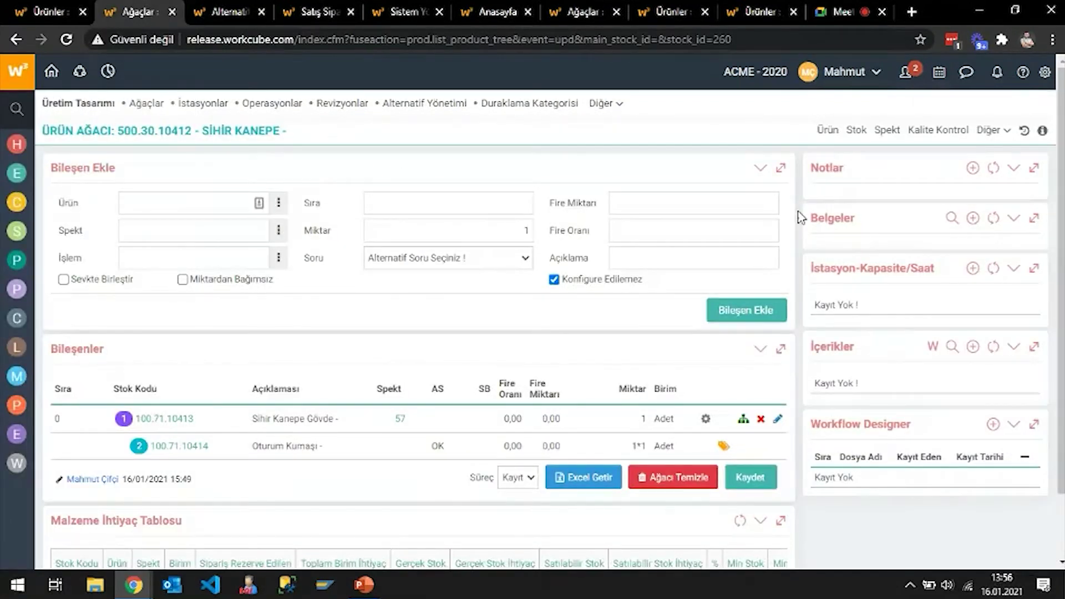
click(888, 132)
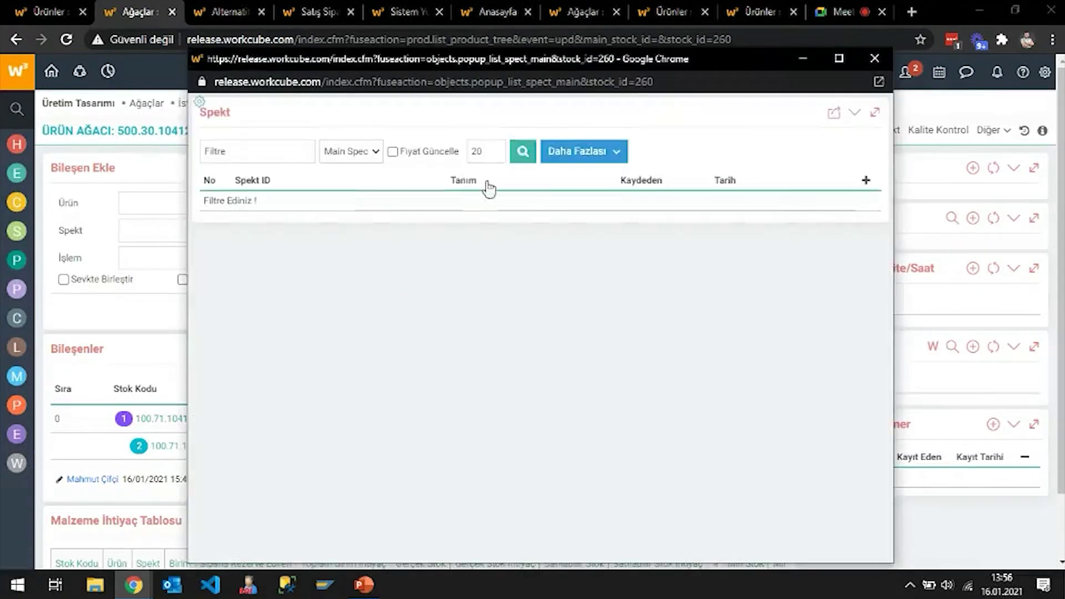
click(523, 151)
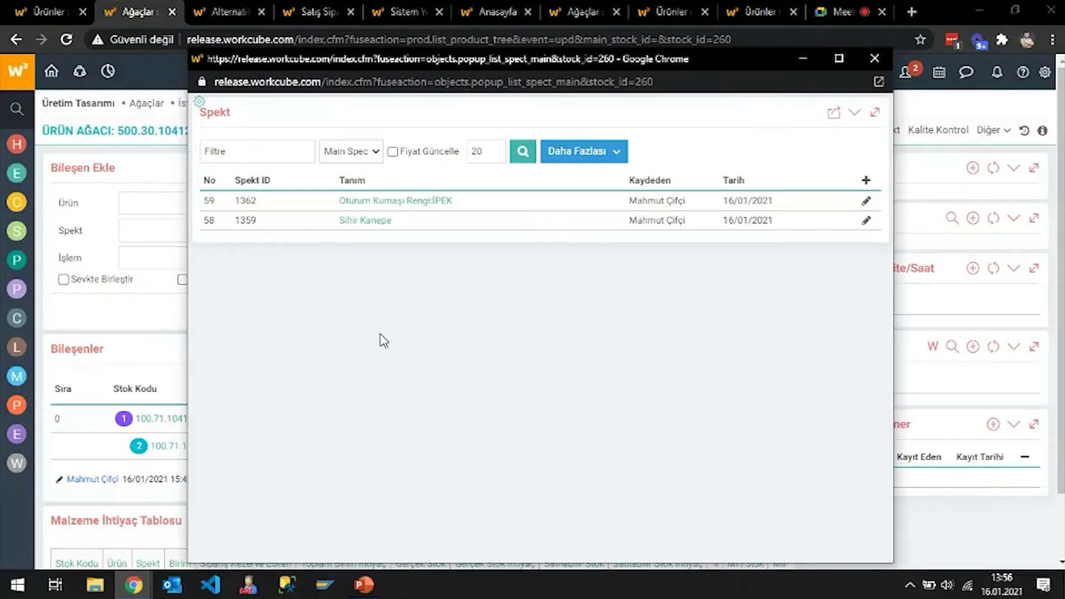
drag(386, 58, 490, 74)
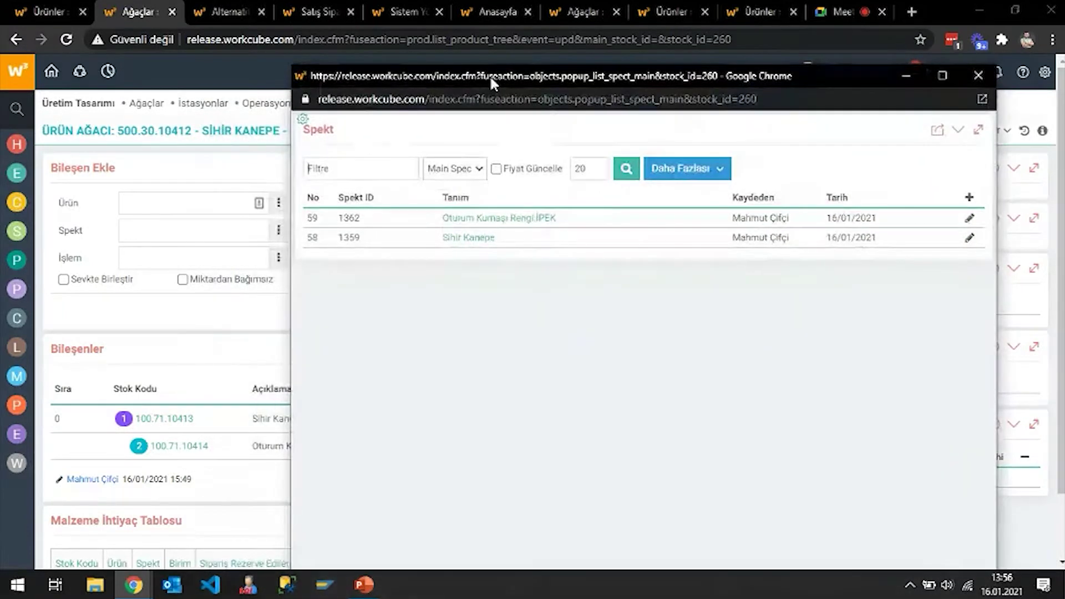
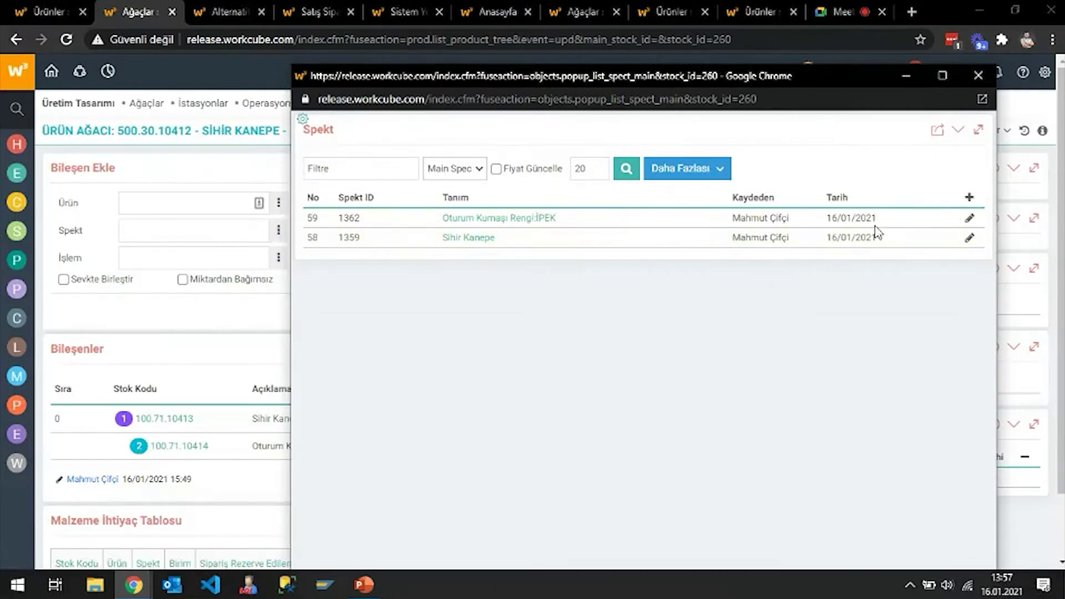
- Add a new spec for Sihir Kanepe with ÖRME as the Oturum Kumaşı product and save the configuration
click(969, 197)
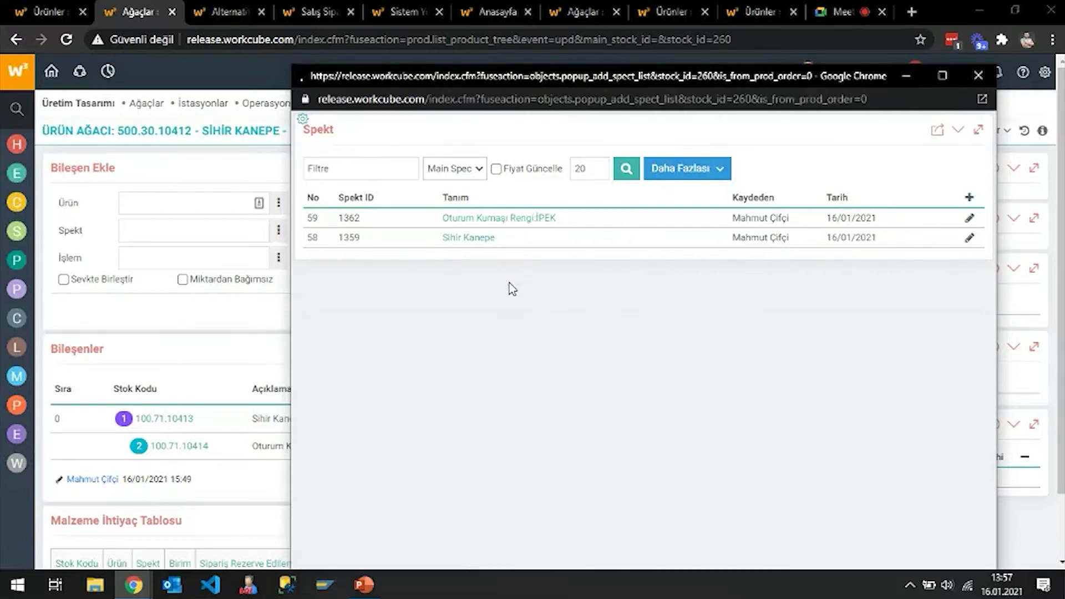
click(516, 303)
click(525, 344)
click(784, 339)
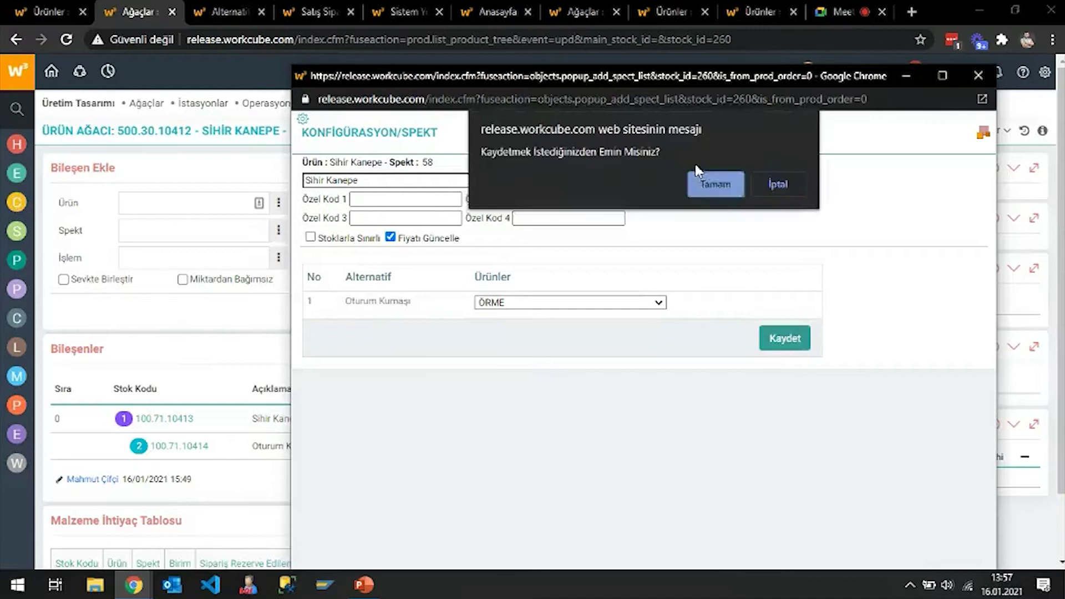
click(710, 184)
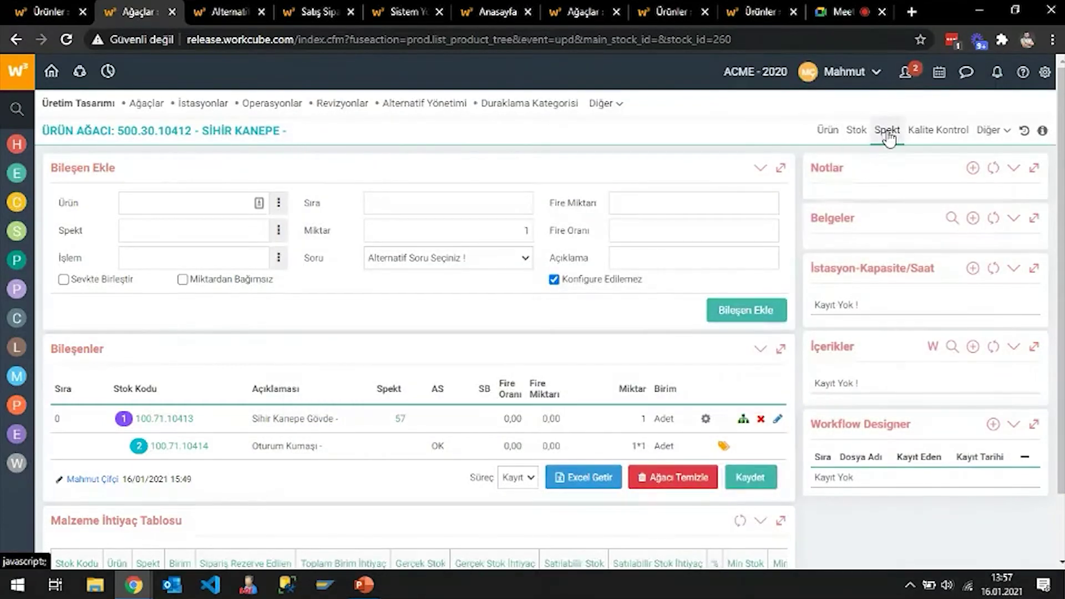
- Reopen the Spekt window from the product tree, list the main specs without a filter, and close it
click(887, 133)
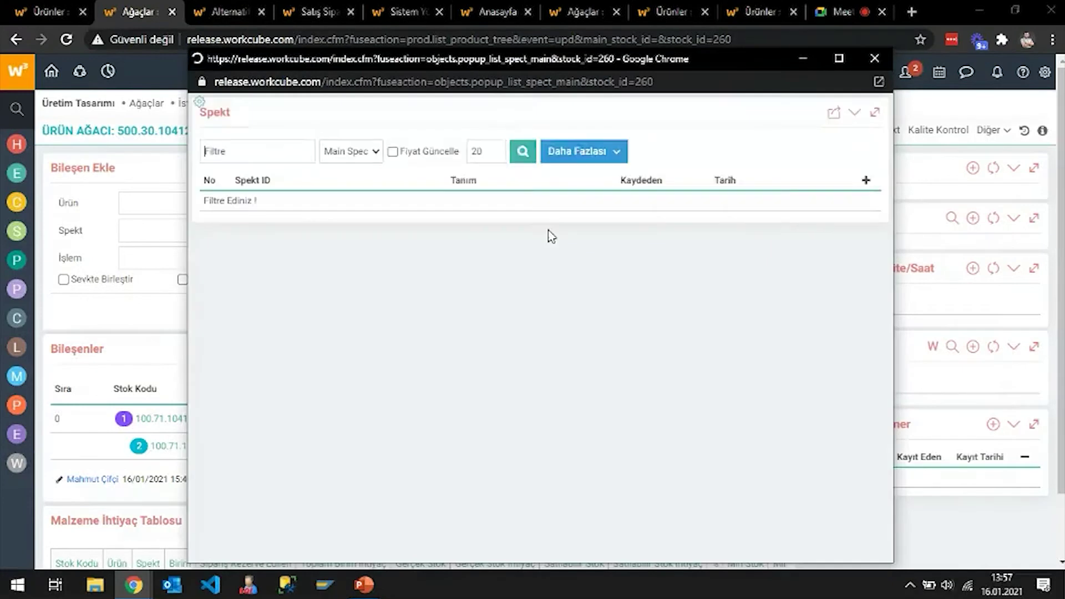
click(522, 151)
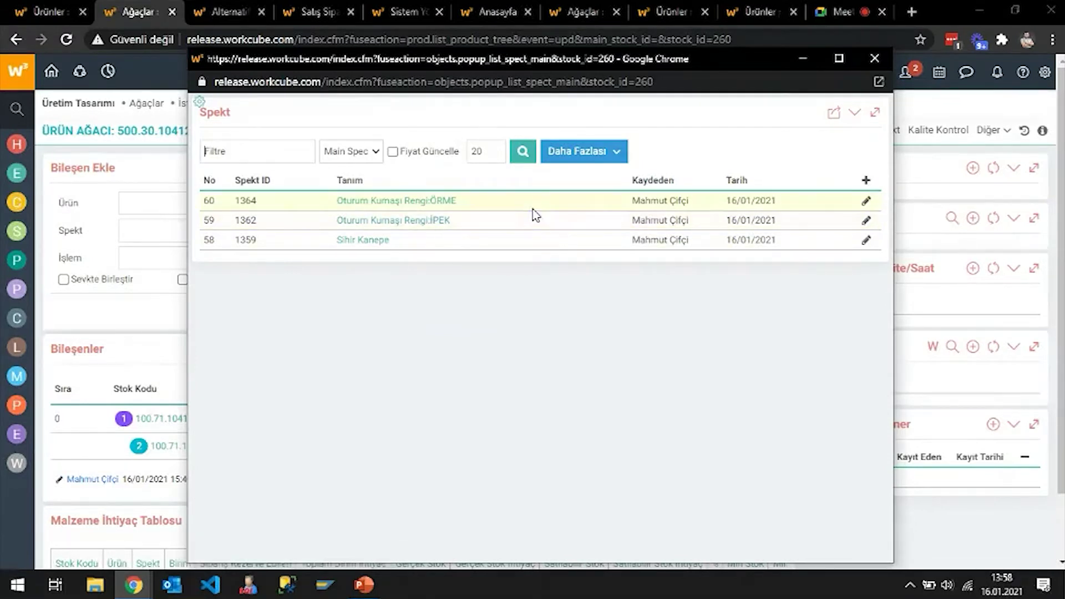
click(874, 55)
- In the sales order, list the existing main specs for the Sihir Kanepe row, check the new-spec form, and close the window
click(314, 11)
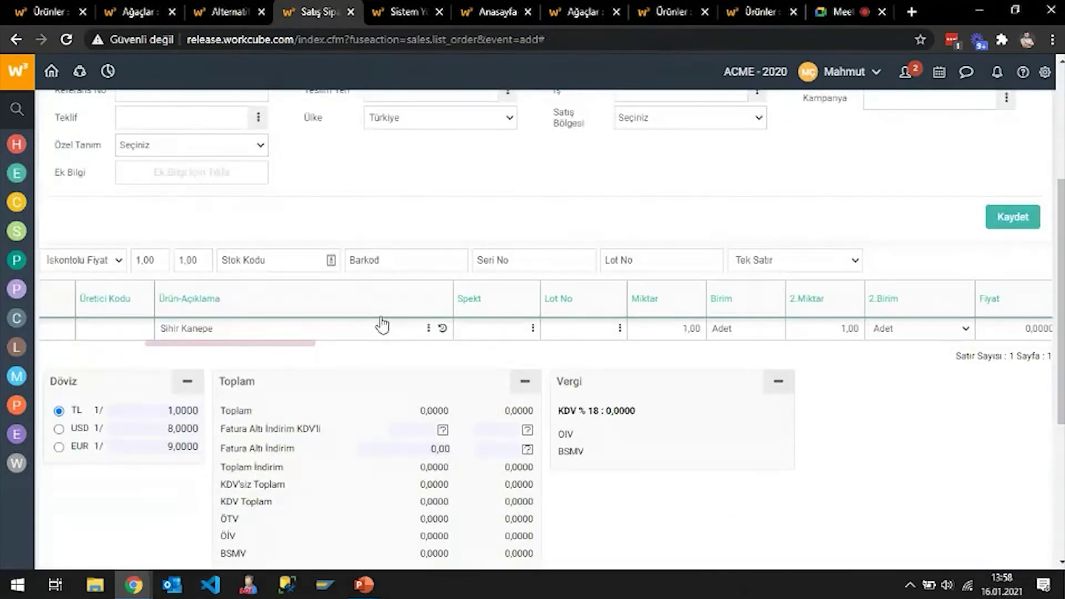
click(532, 327)
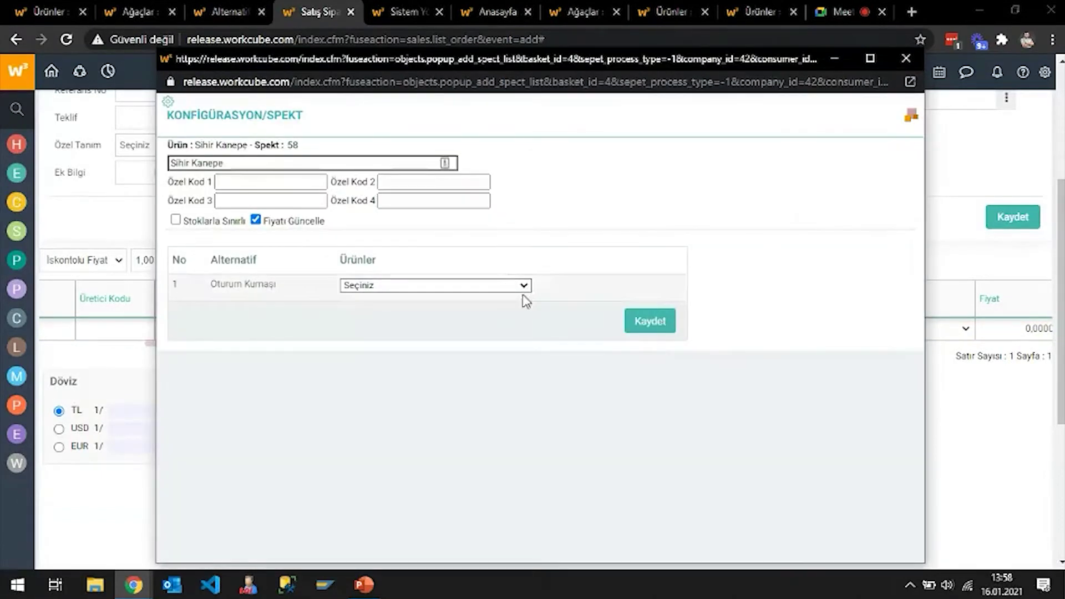
click(912, 118)
click(492, 151)
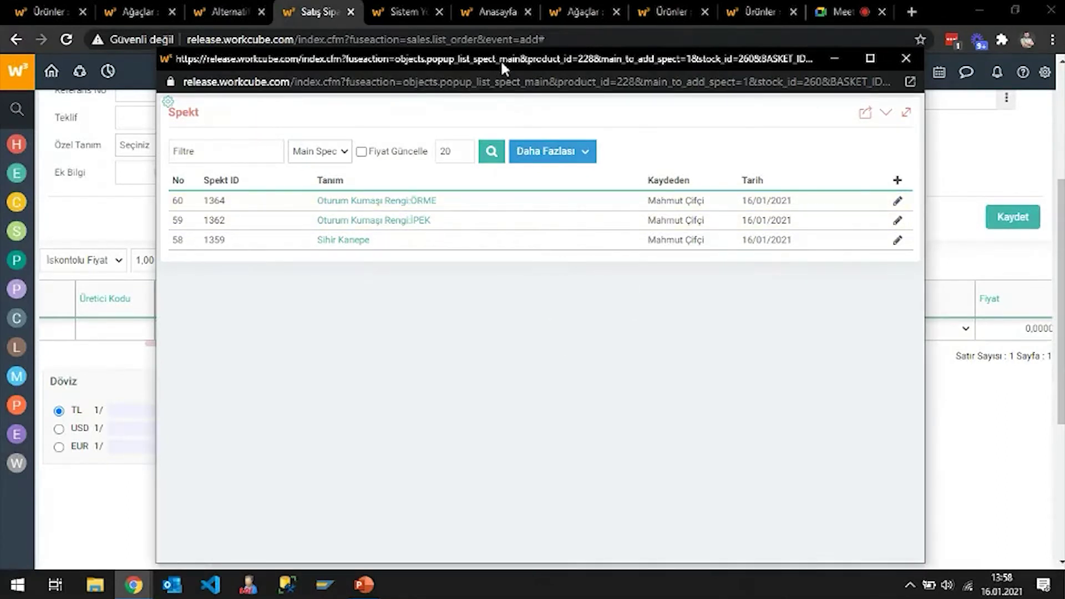
drag(500, 58, 656, 59)
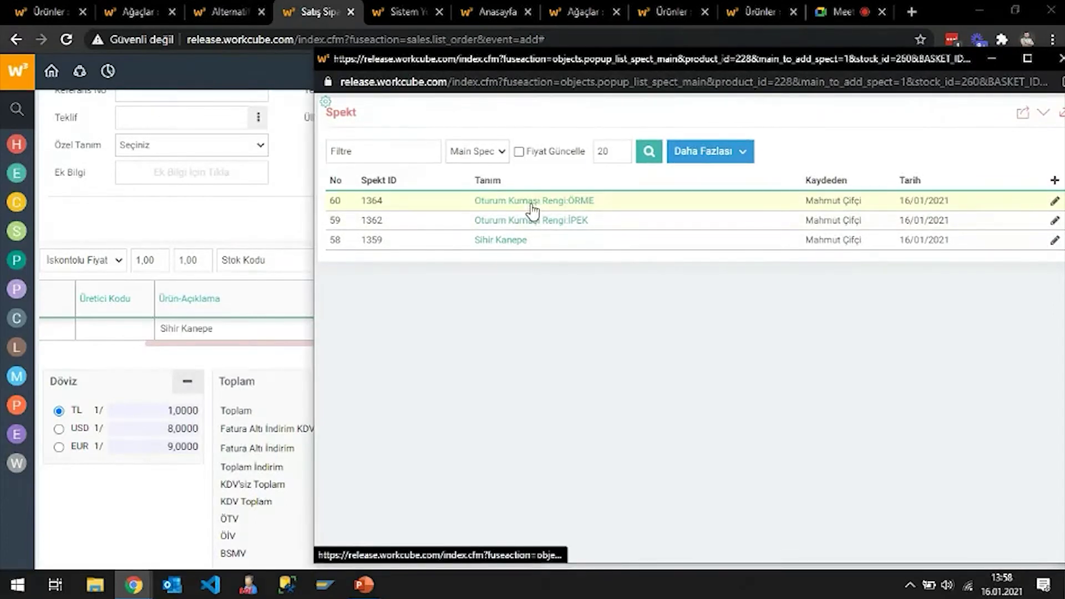
drag(641, 61, 501, 83)
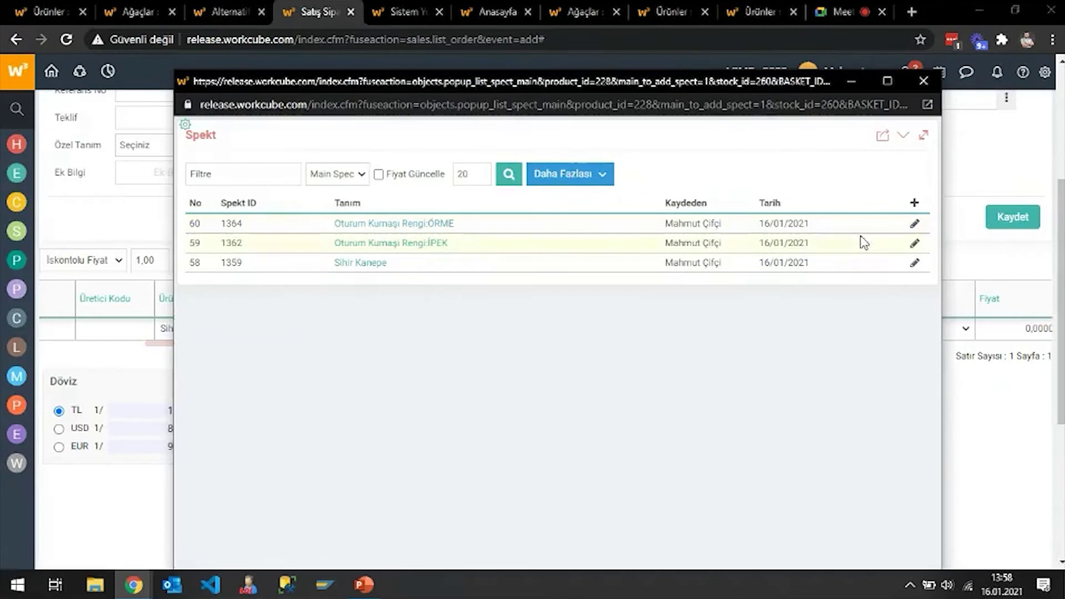
click(915, 204)
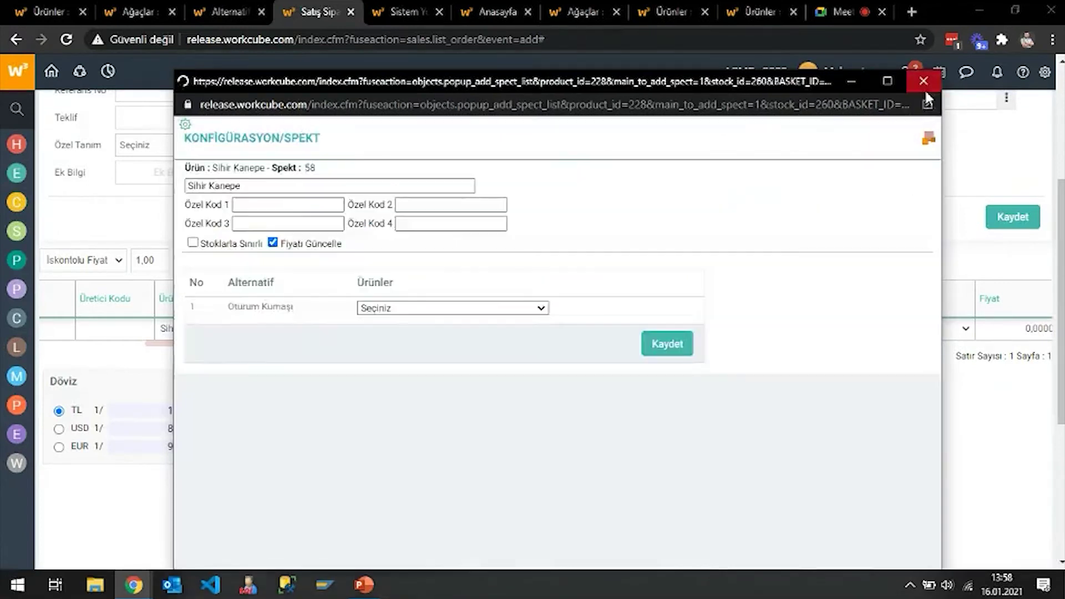
click(925, 82)
- Configure the order's Sihir Kanepe row with İPEK as the Oturum Kumaşı product and save the configuration
click(533, 330)
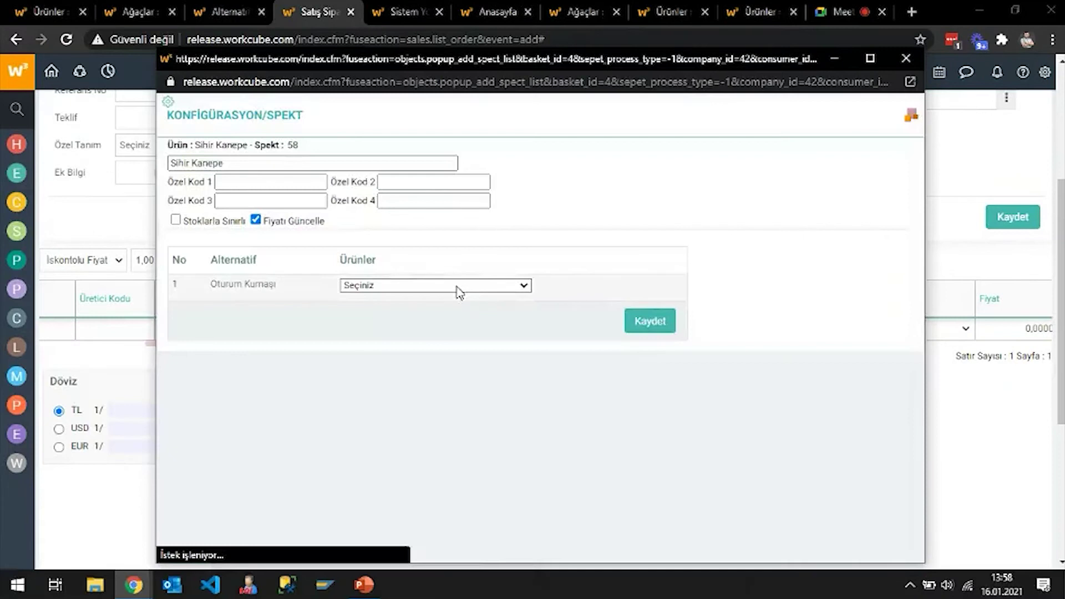
click(458, 288)
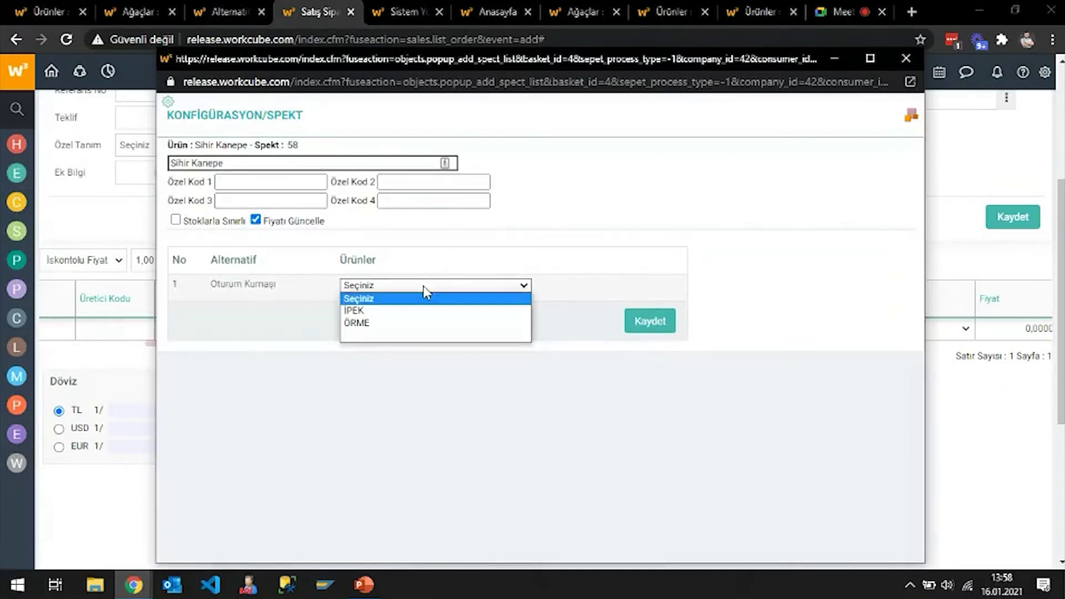
click(426, 308)
click(647, 319)
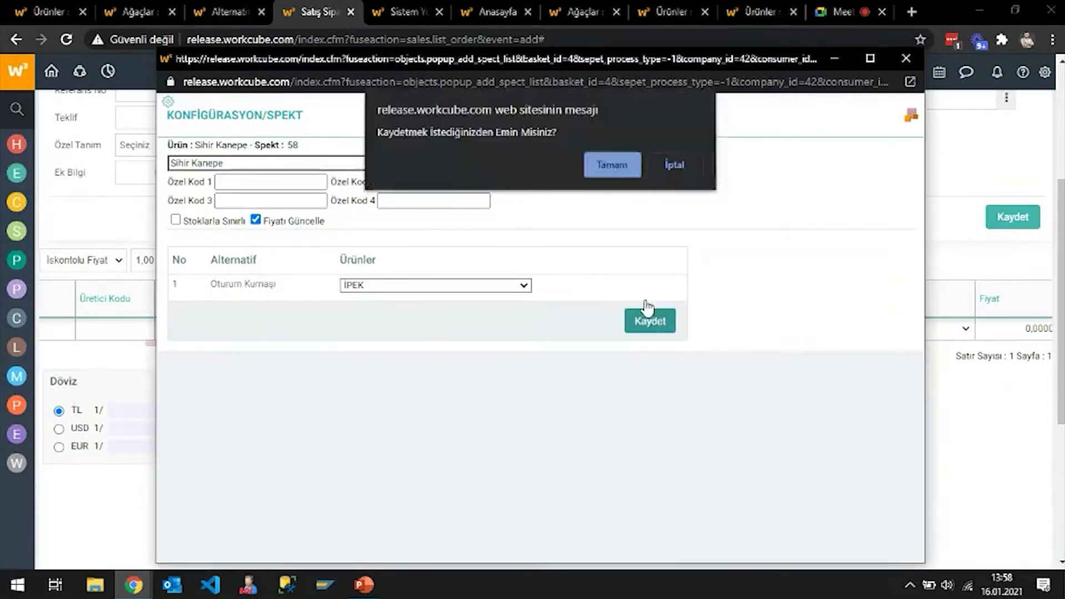
click(608, 165)
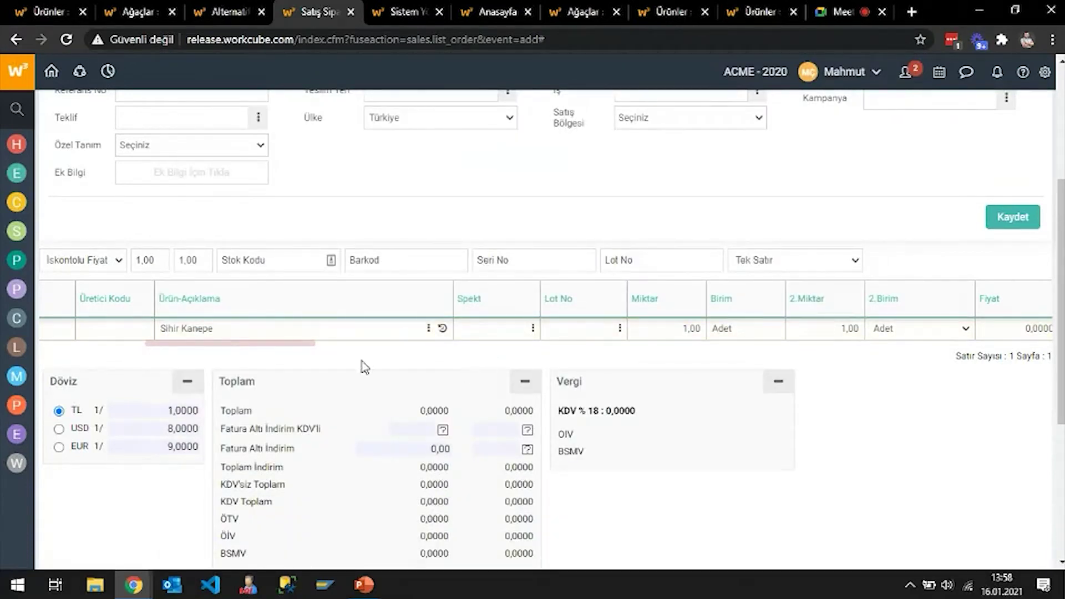
- Check the Sihir Kanepe row's columns in the order basket and try to save the sales order
key(Tab)
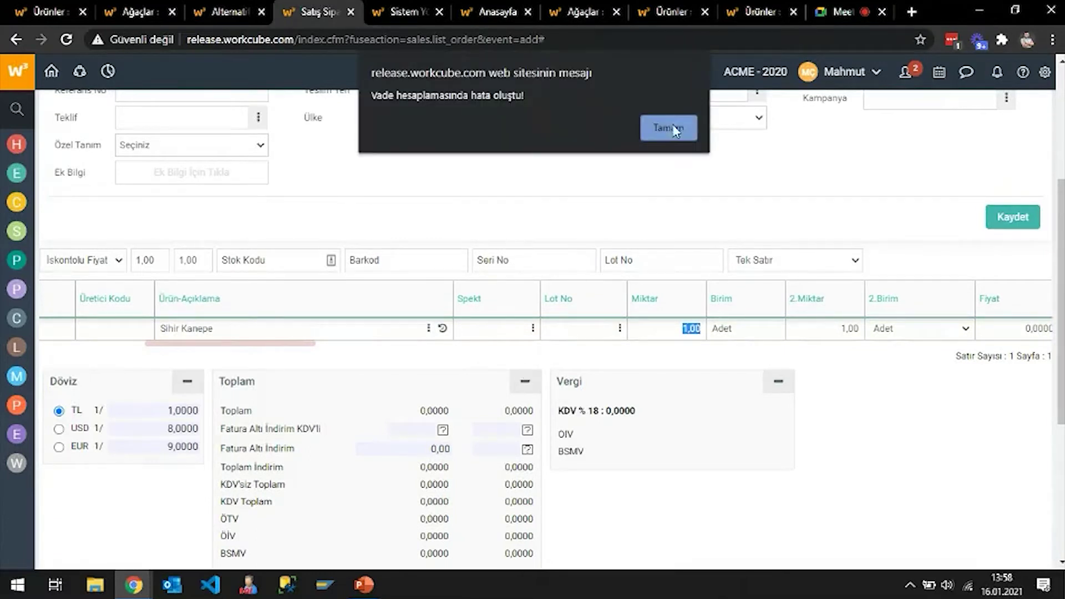
click(673, 128)
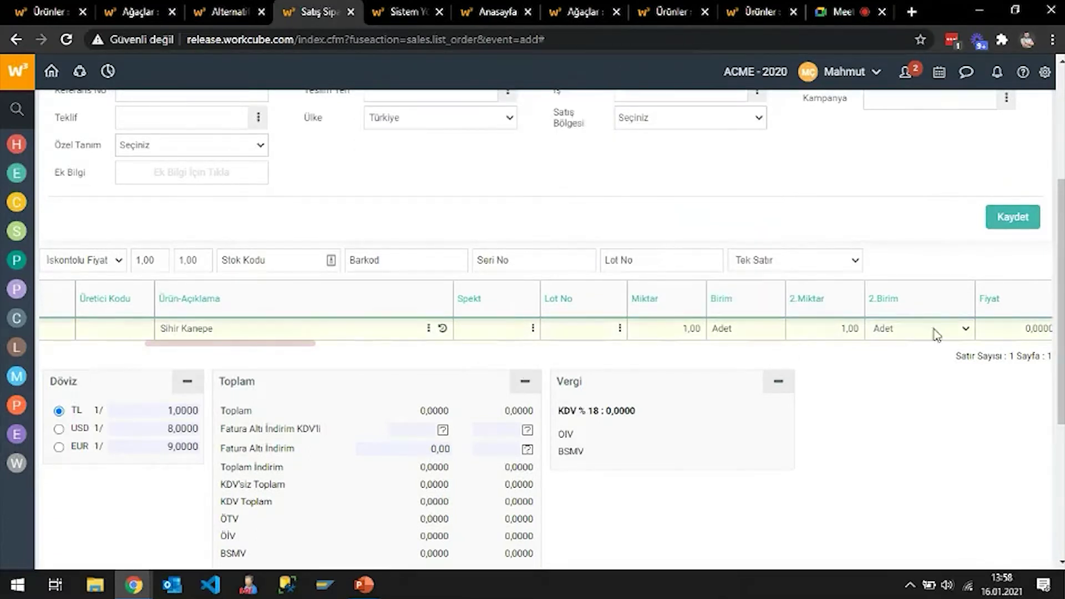
drag(282, 343, 344, 350)
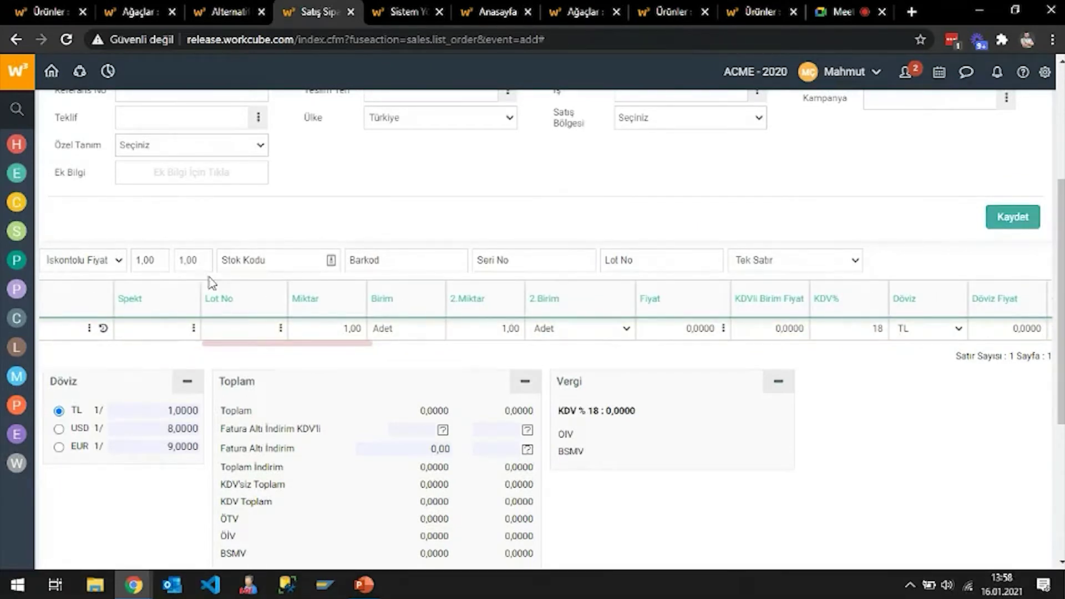
click(1013, 217)
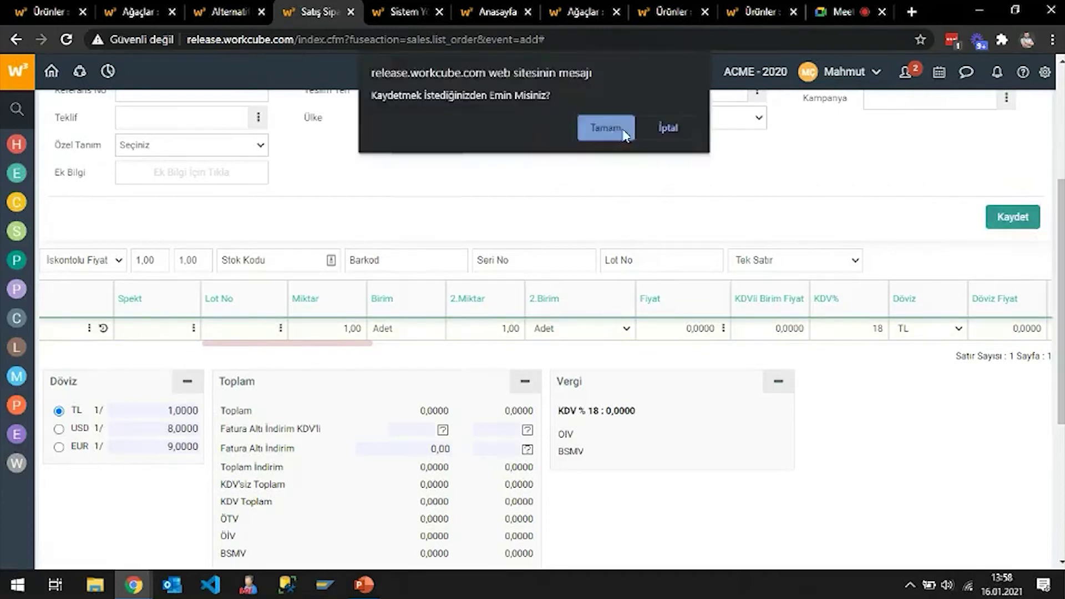
click(618, 128)
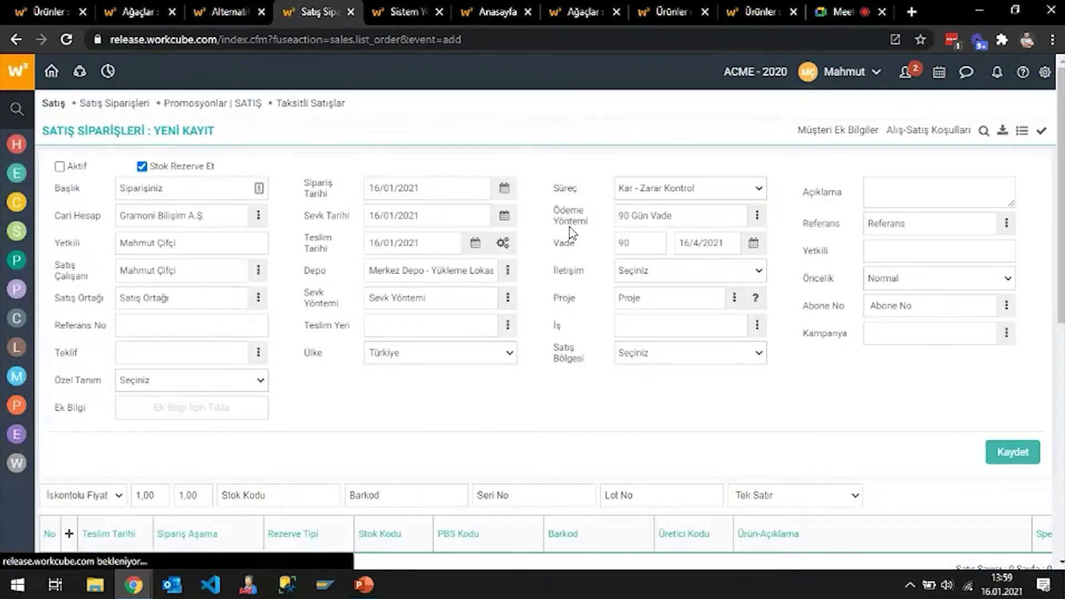
- Reload the sales order page and start a new order from the Satış Siparişleri list
scroll(382, 320, down, 3)
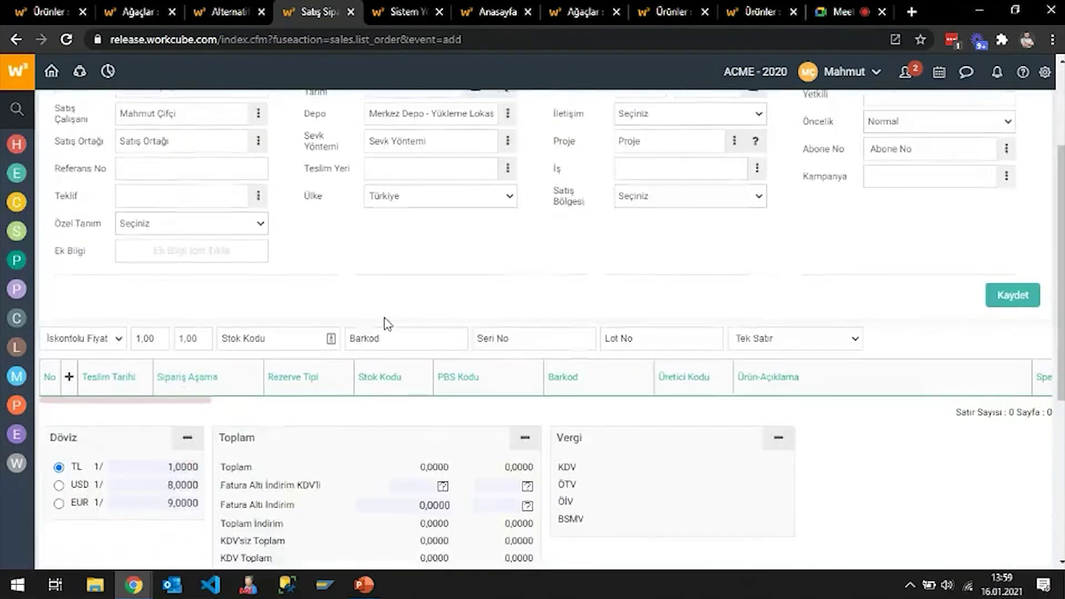
scroll(383, 321, up, 3)
right_click(537, 210)
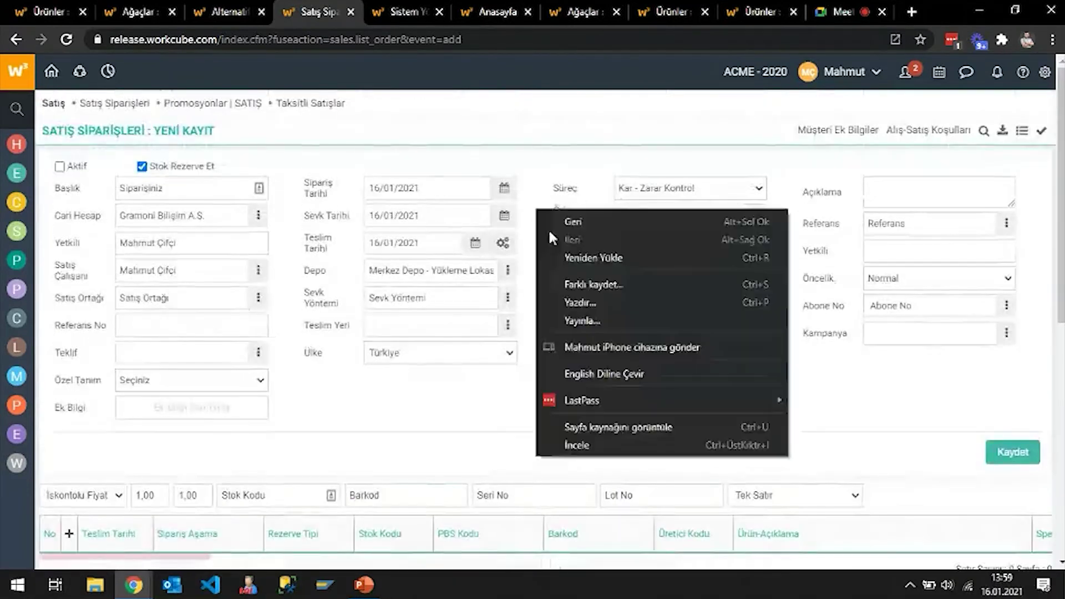
click(571, 257)
click(665, 161)
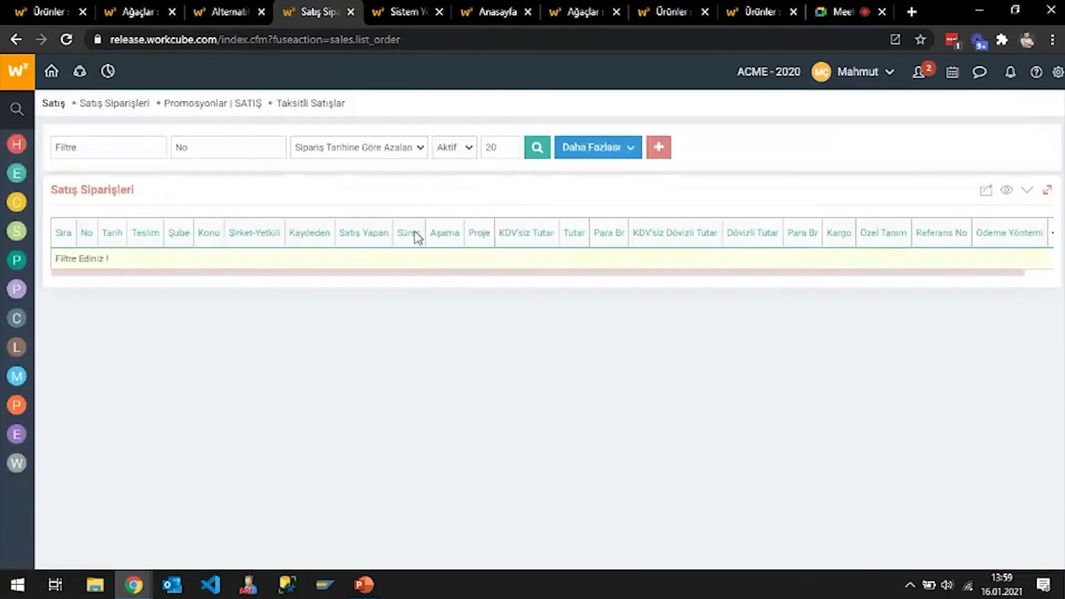
click(658, 147)
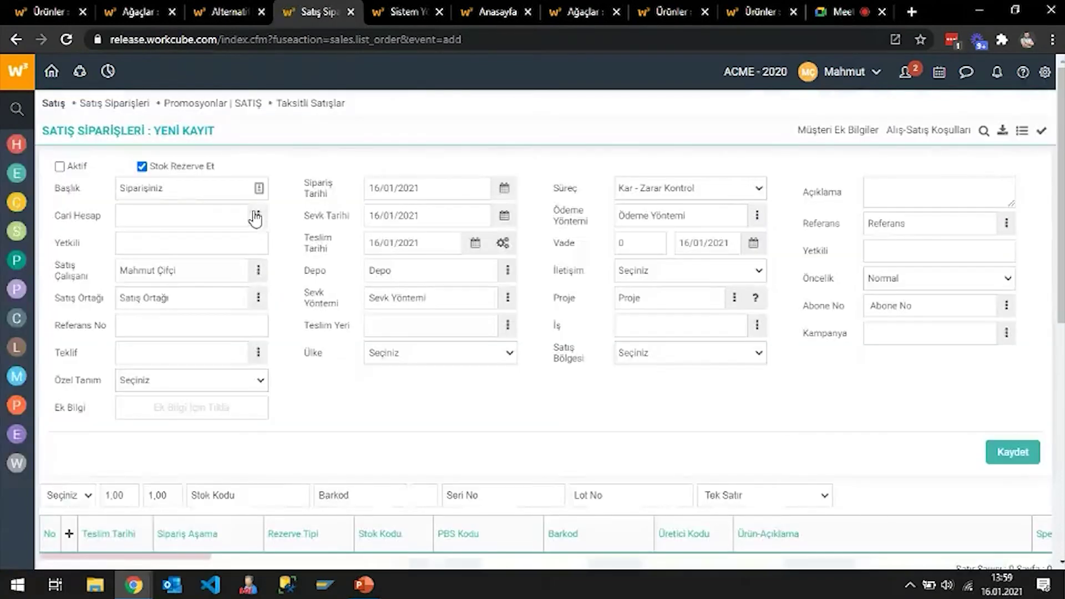
- Search the corporate members for gramoni and set Gramoni Bilişim A.Ş. as the order's Cari Hesap
click(256, 215)
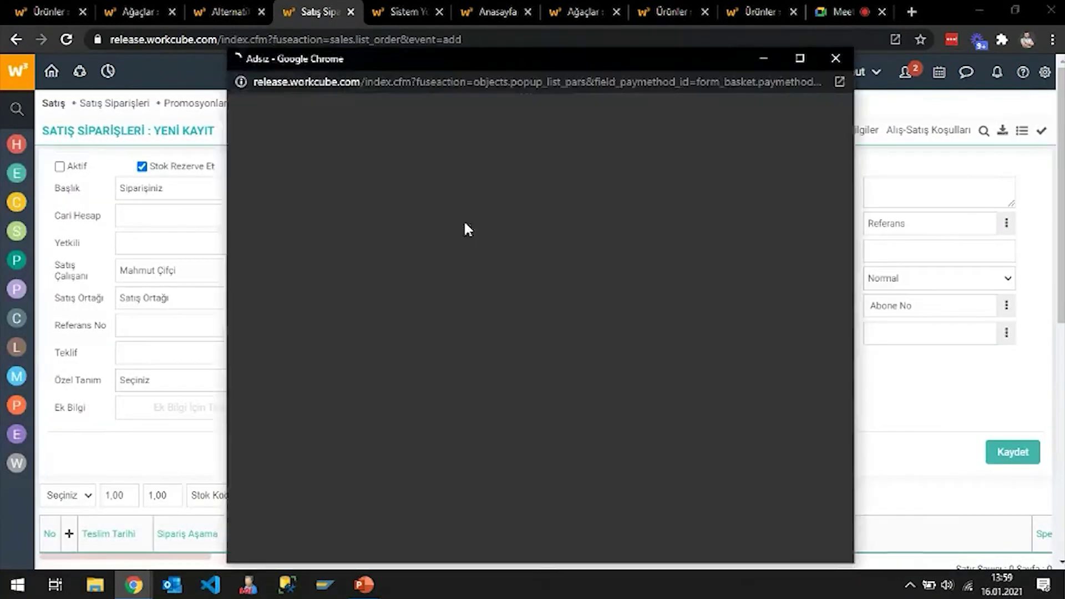
text(gramoni)
key(Return)
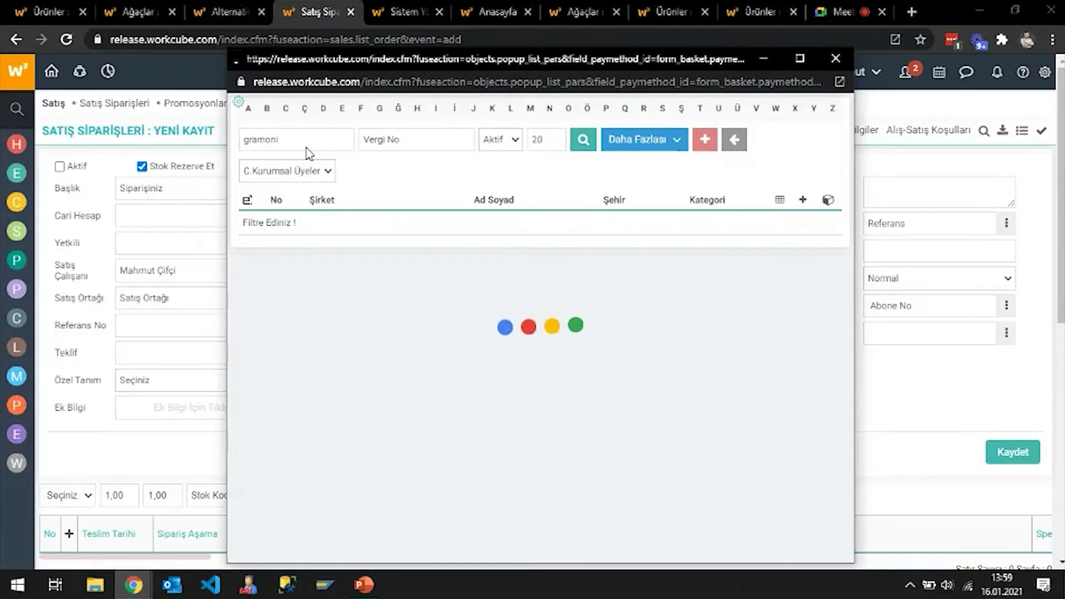
click(356, 222)
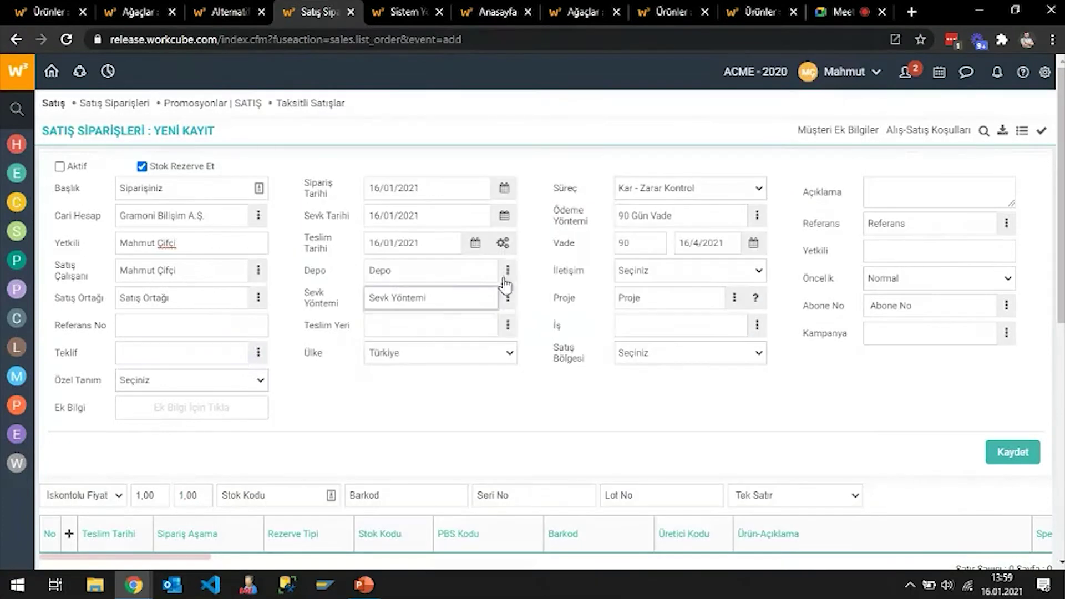
- Set the order's Depo to Merkez Depo - Yükleme Lokasyonu
click(505, 270)
scroll(331, 338, down, 3)
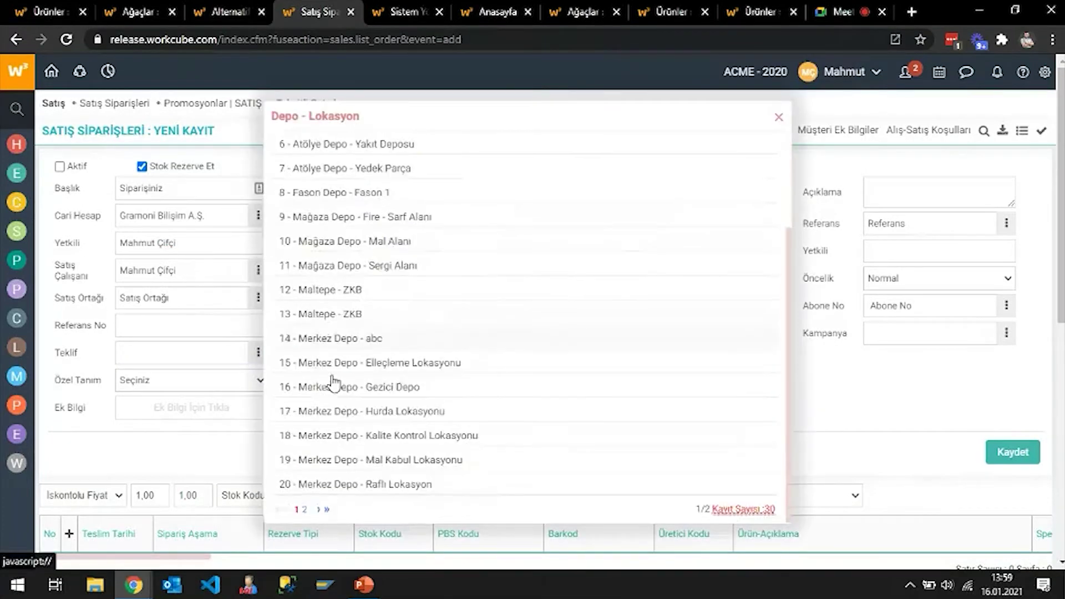
click(301, 510)
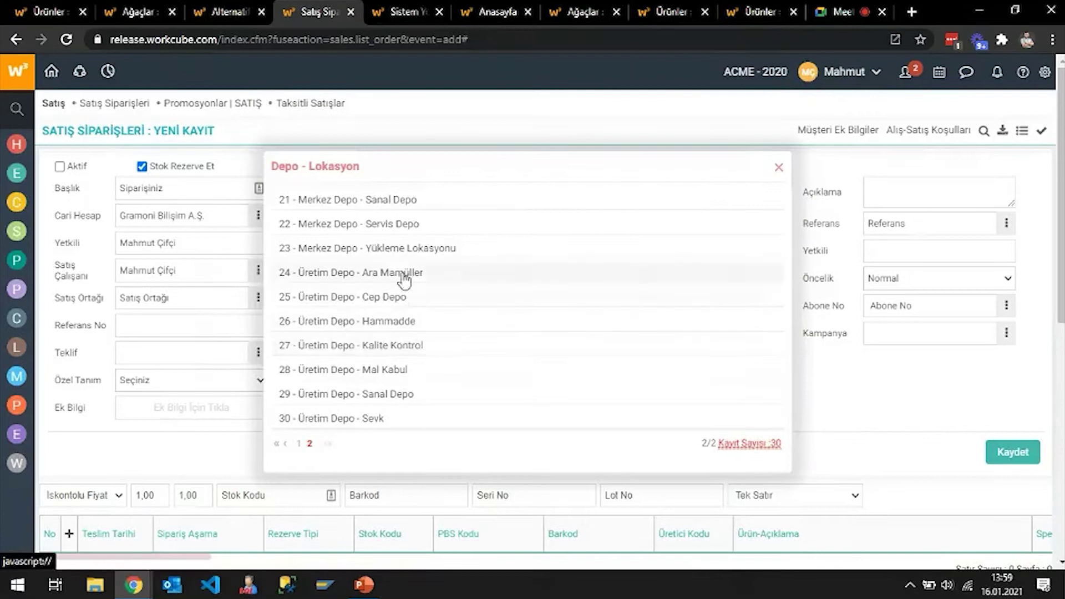
click(405, 251)
- Search the products for kanepe and add Sihir Kanepe as a row in the order basket
scroll(185, 397, down, 3)
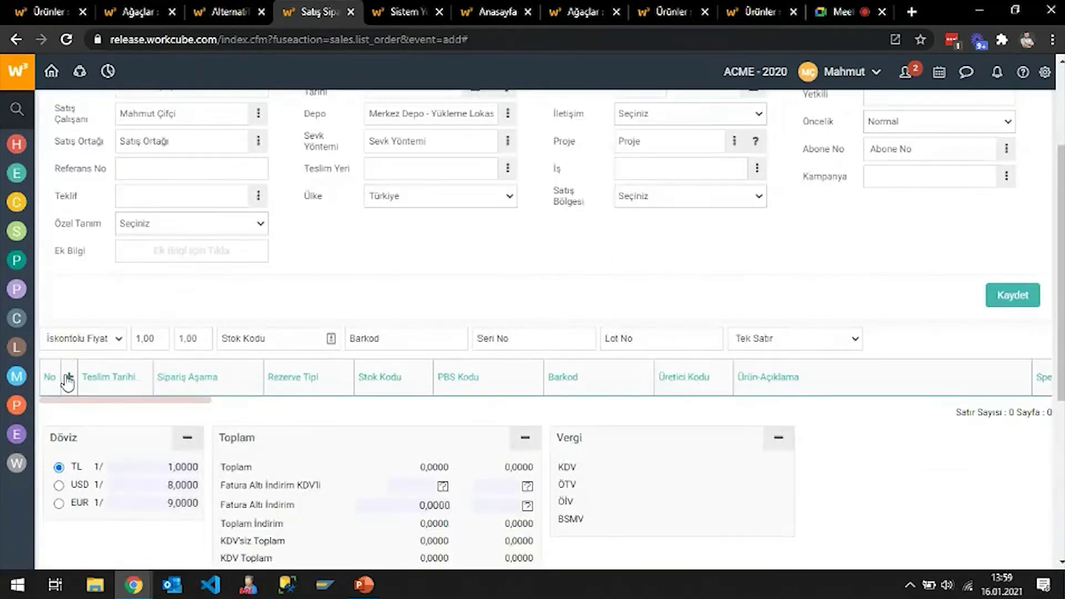
click(69, 377)
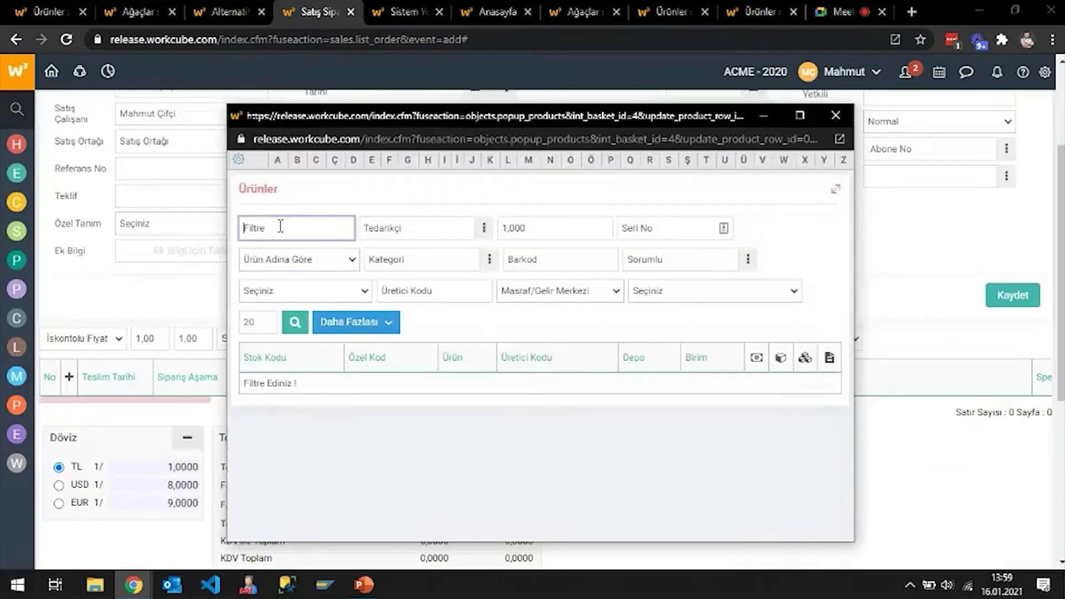
text(kaneğ)
key(Return)
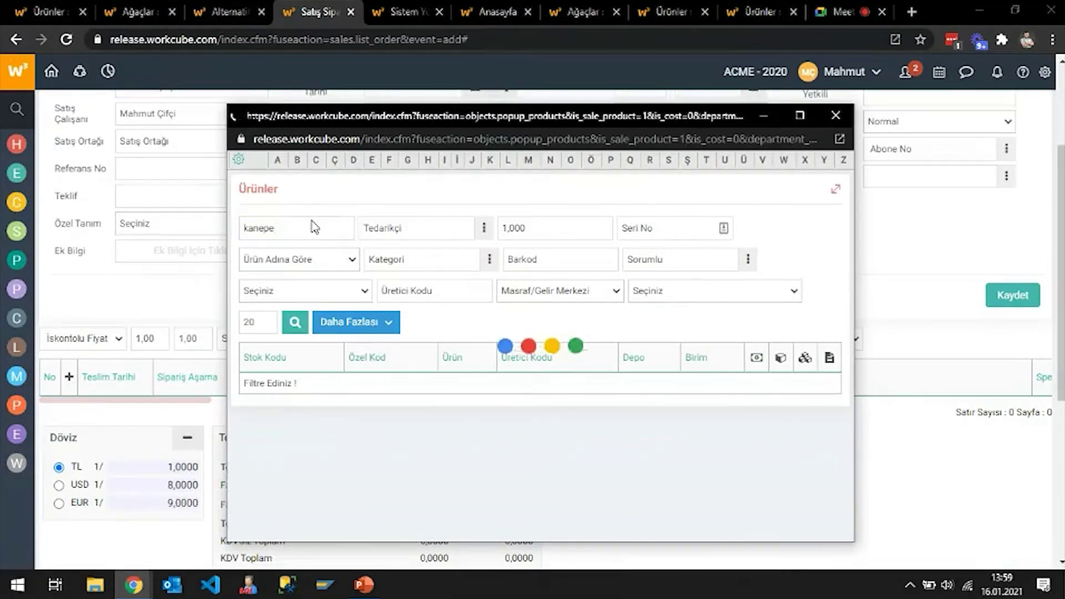
click(673, 385)
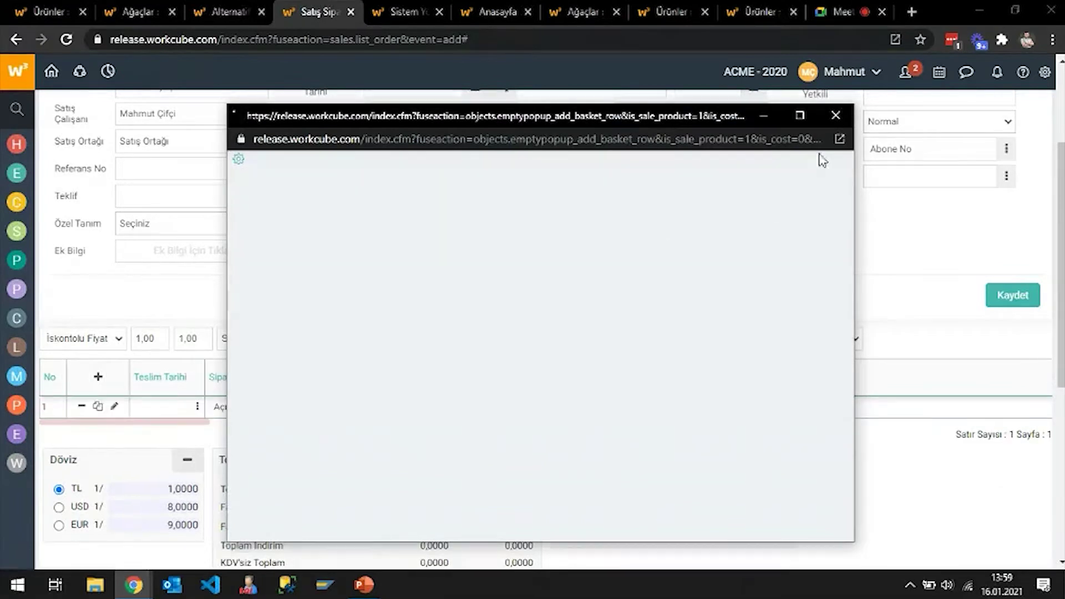
click(835, 116)
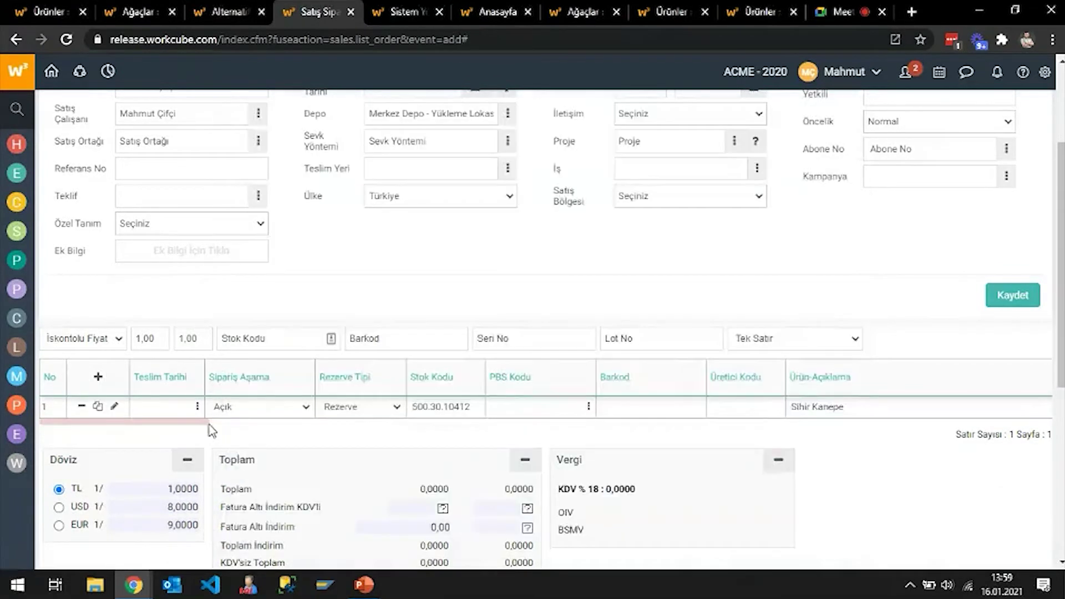
drag(199, 422, 334, 421)
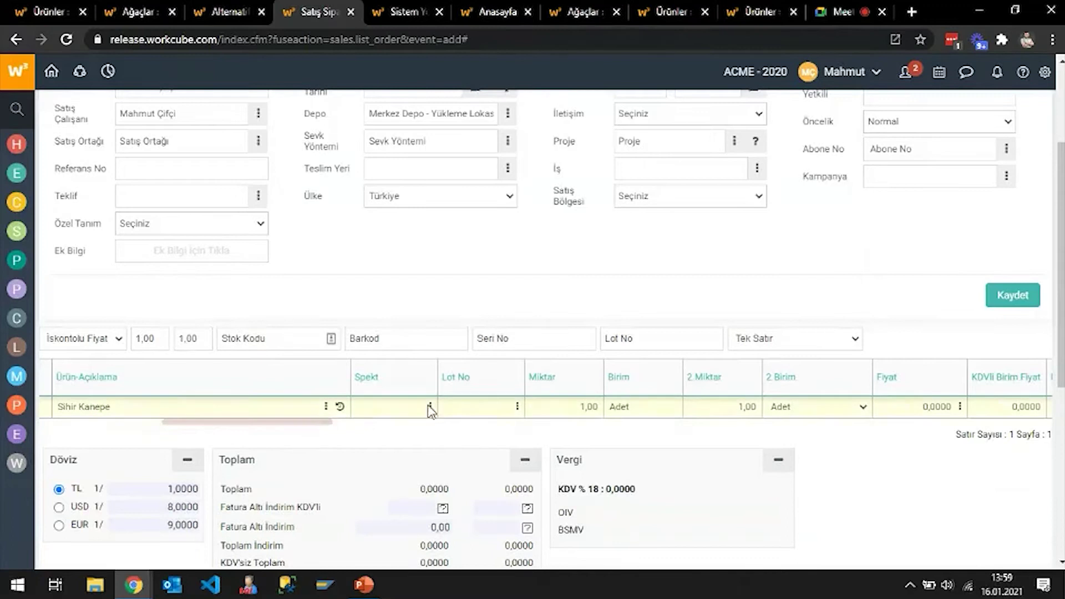
- Configure the Spekt of the Sihir Kanepe row with the İPEK option for the Oturum Kumaşı alternative and save it
click(431, 407)
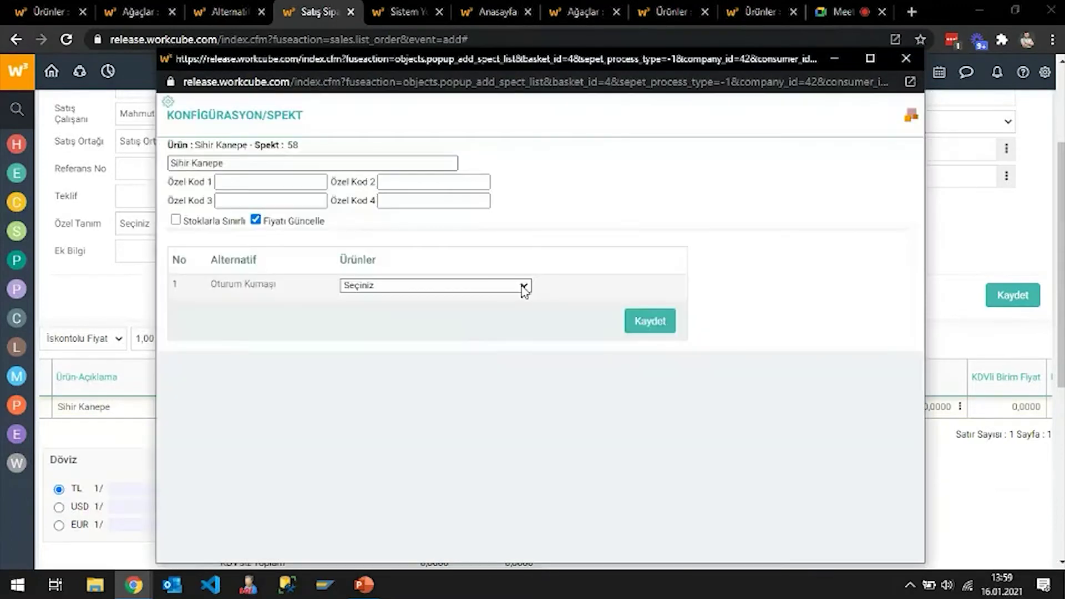
click(441, 287)
click(444, 309)
click(644, 329)
click(612, 167)
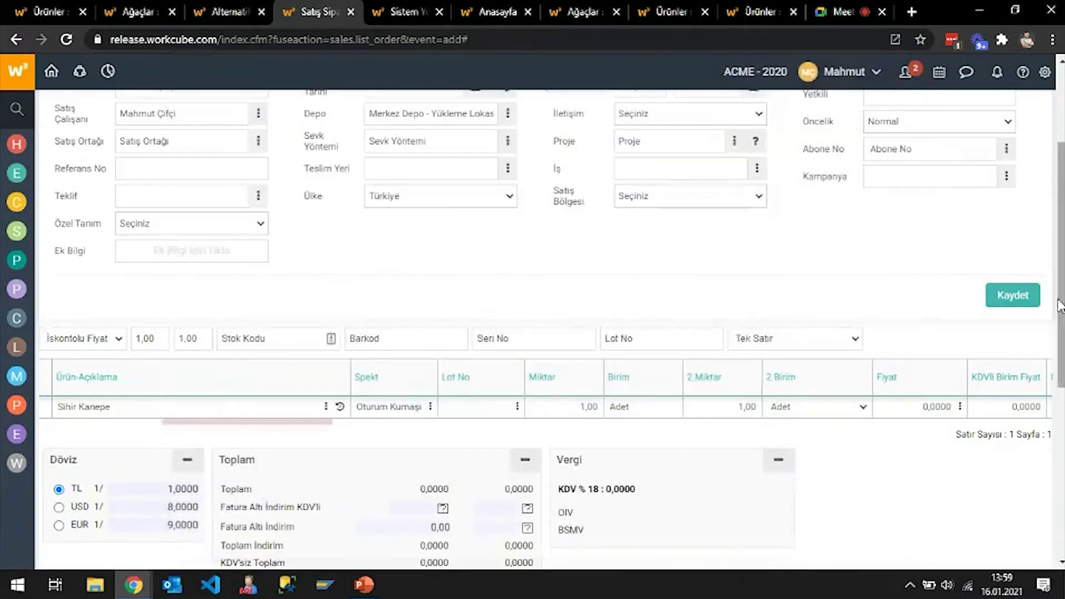
- Save the sales order and bring the Spekt column of its Sihir Kanepe row into view
click(1014, 295)
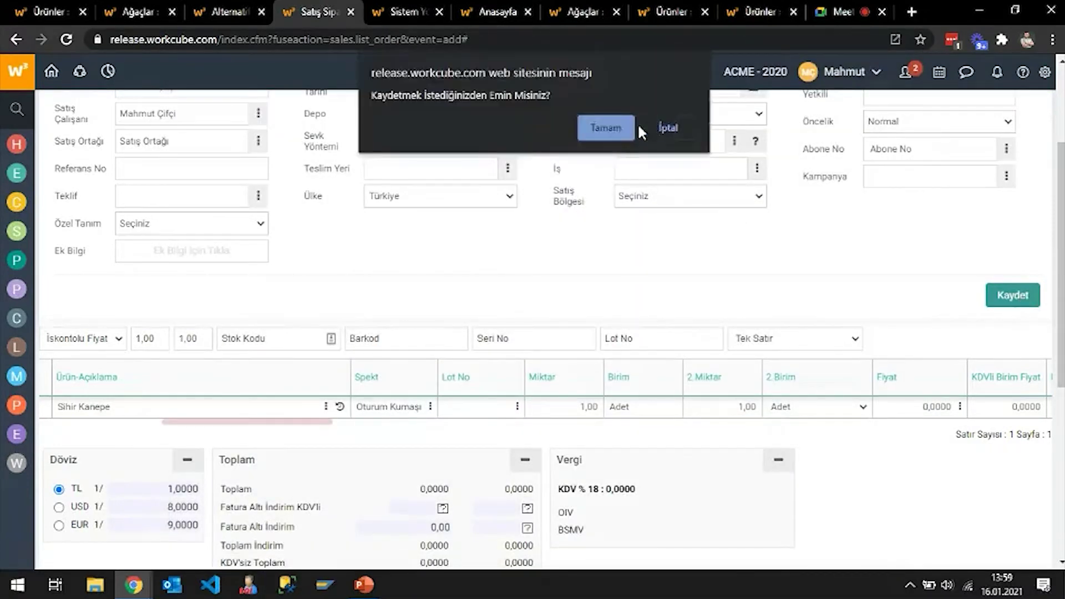
click(635, 123)
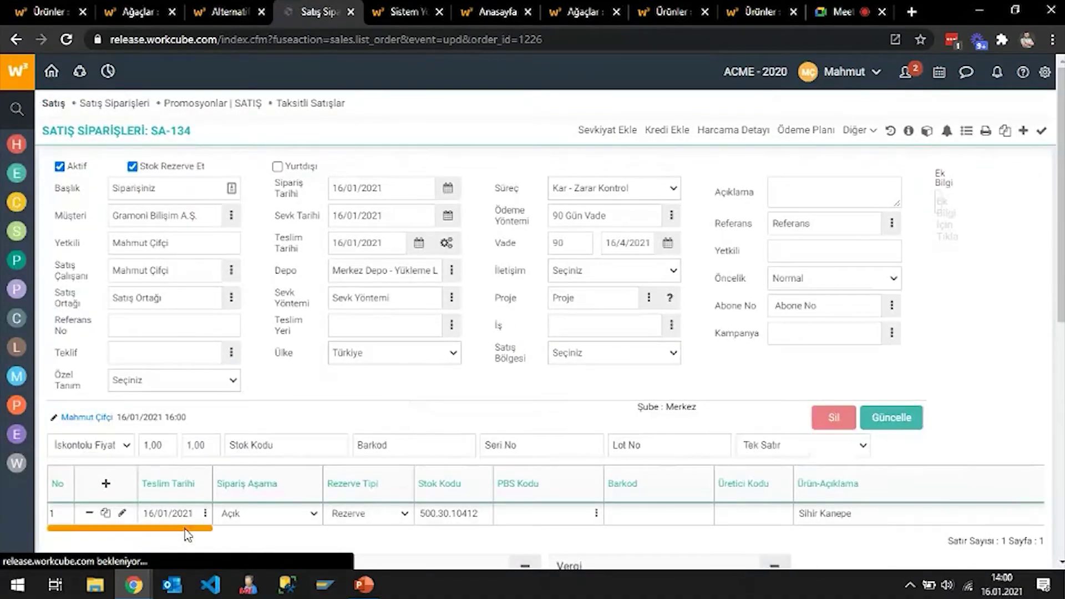
drag(185, 528, 272, 525)
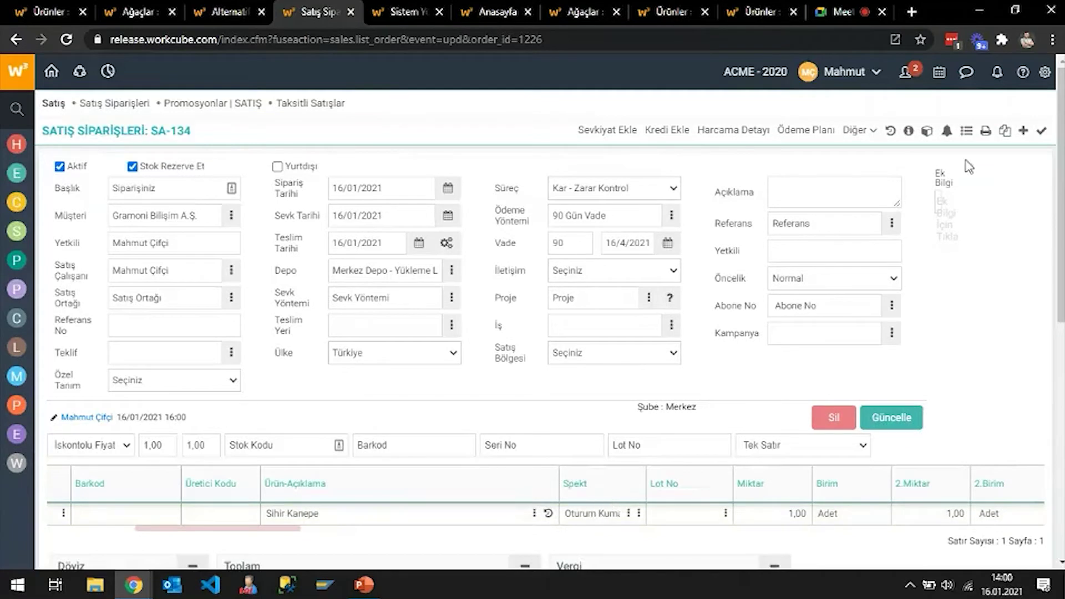
- Open the Basket Yapısı settings of the sales order page in Page Designer
click(1045, 71)
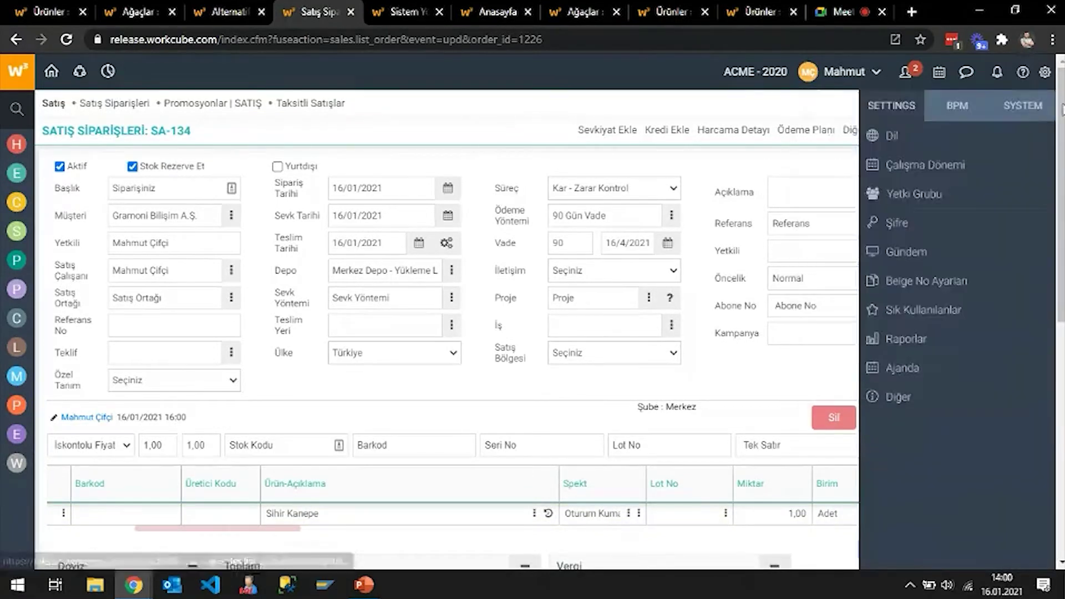
click(1027, 106)
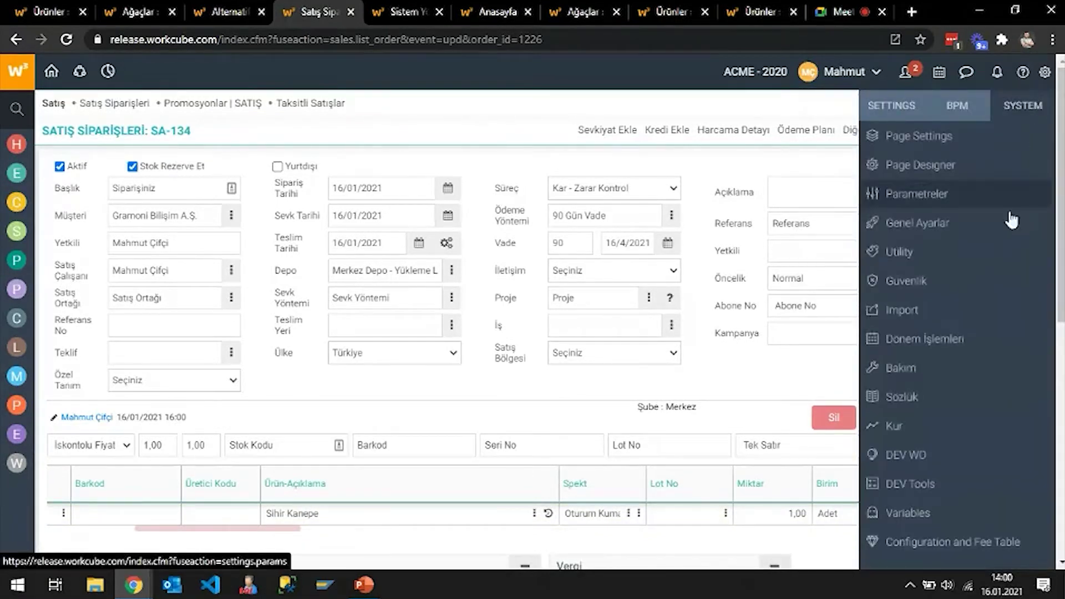
click(916, 171)
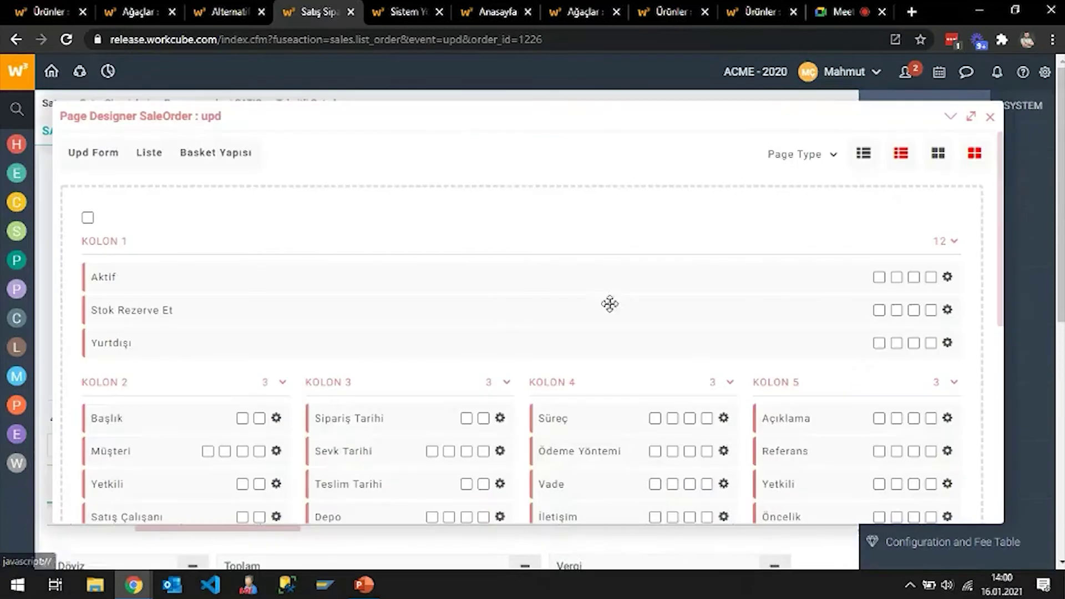
click(220, 154)
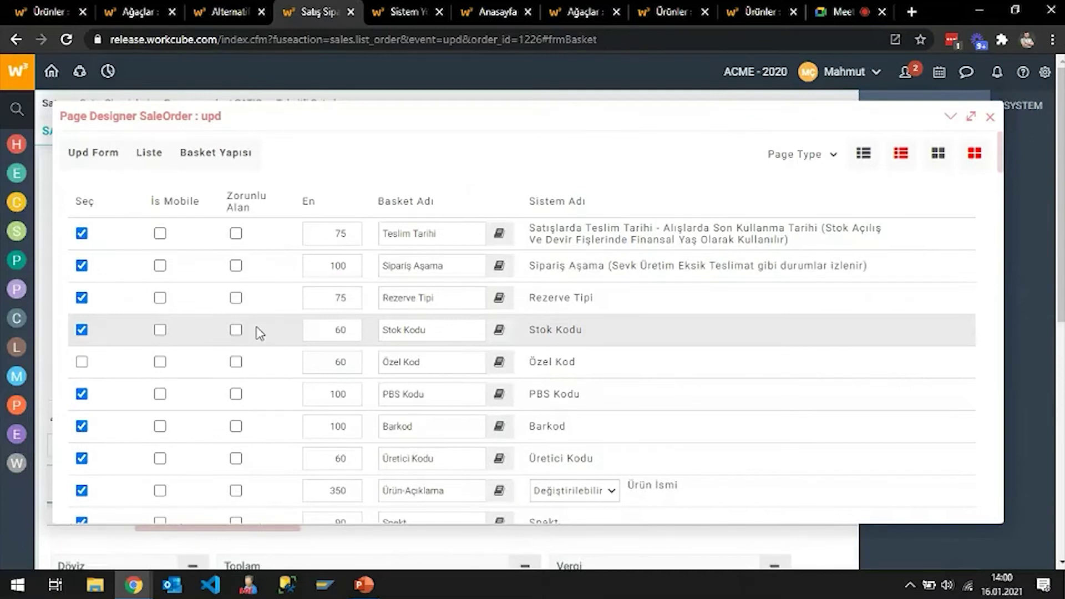
- Set the width (En) of the Spekt basket column to 150 and update the basket structure
scroll(258, 333, down, 4)
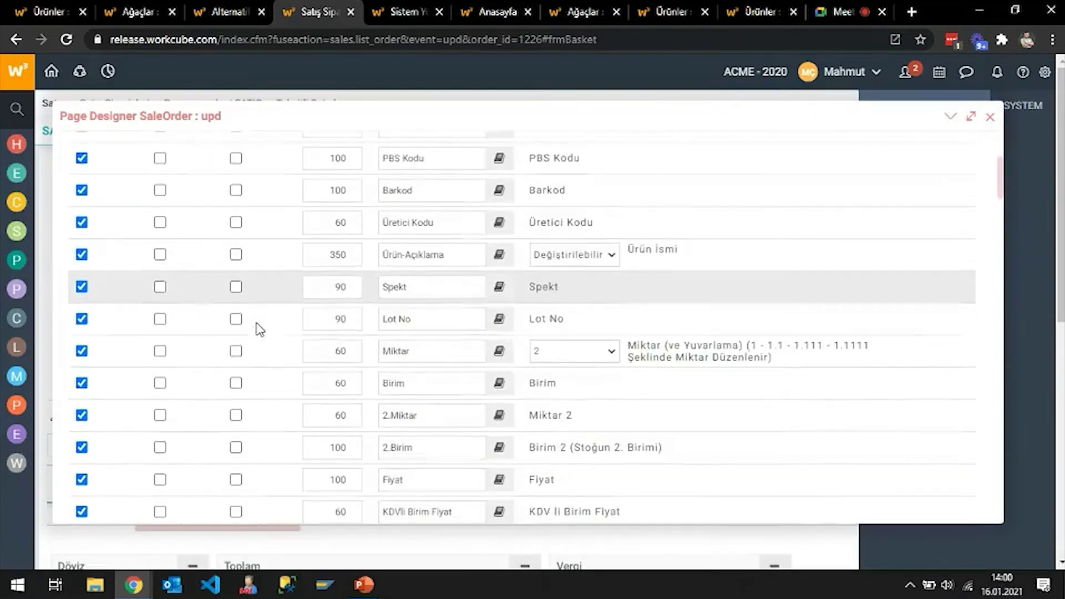
click(387, 296)
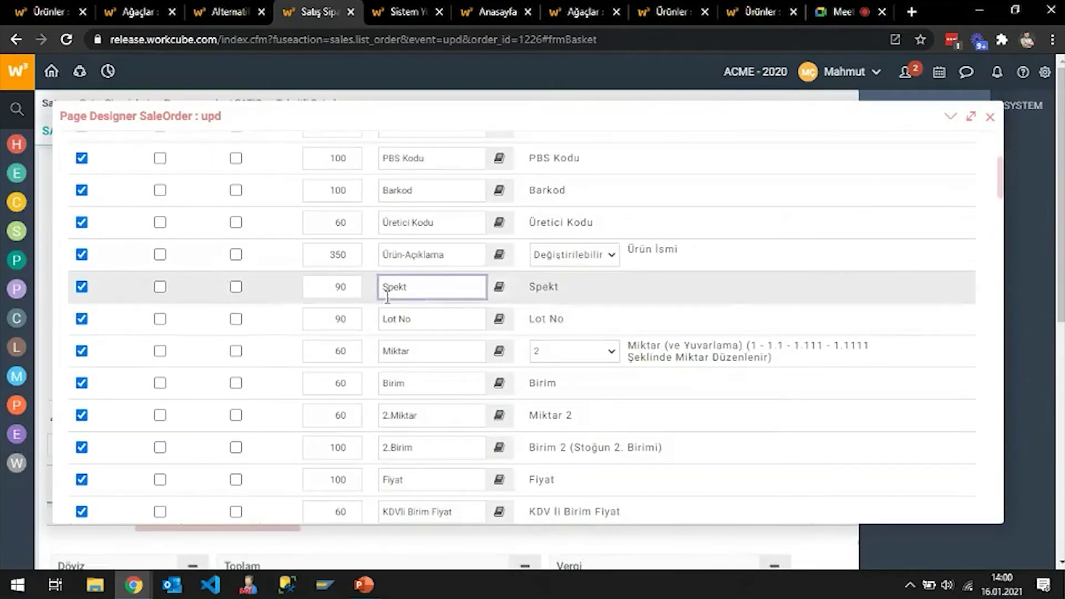
click(334, 288)
double_click(327, 287)
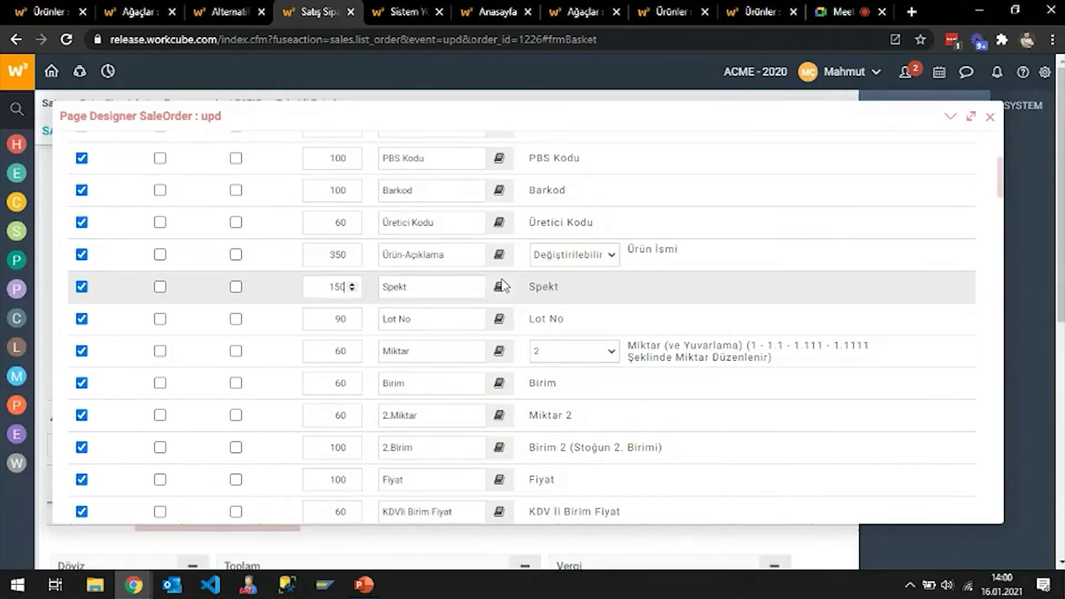
scroll(763, 299, down, 20)
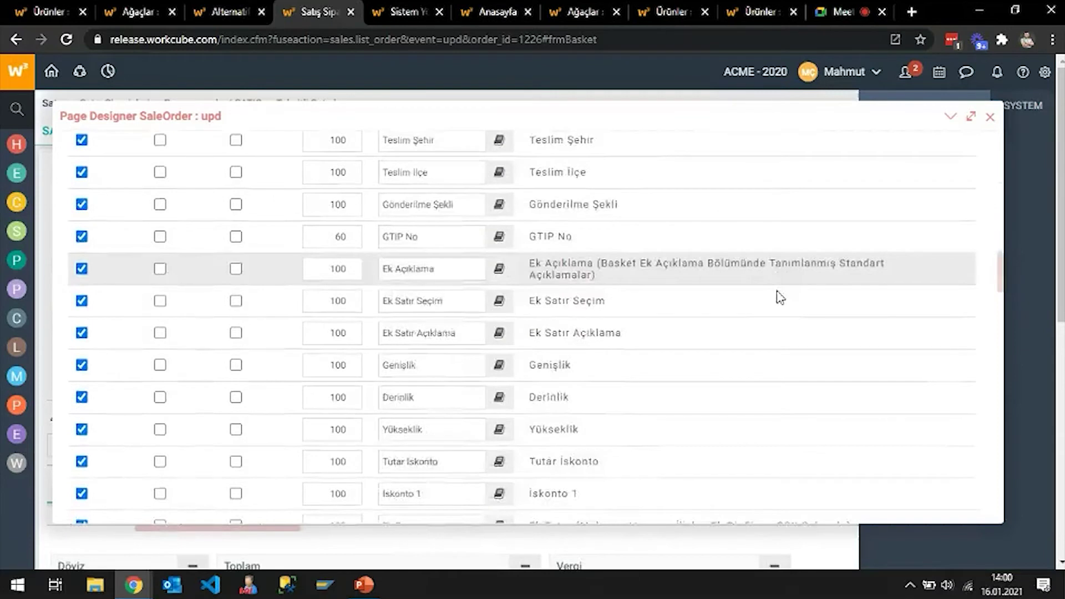
scroll(784, 293, down, 20)
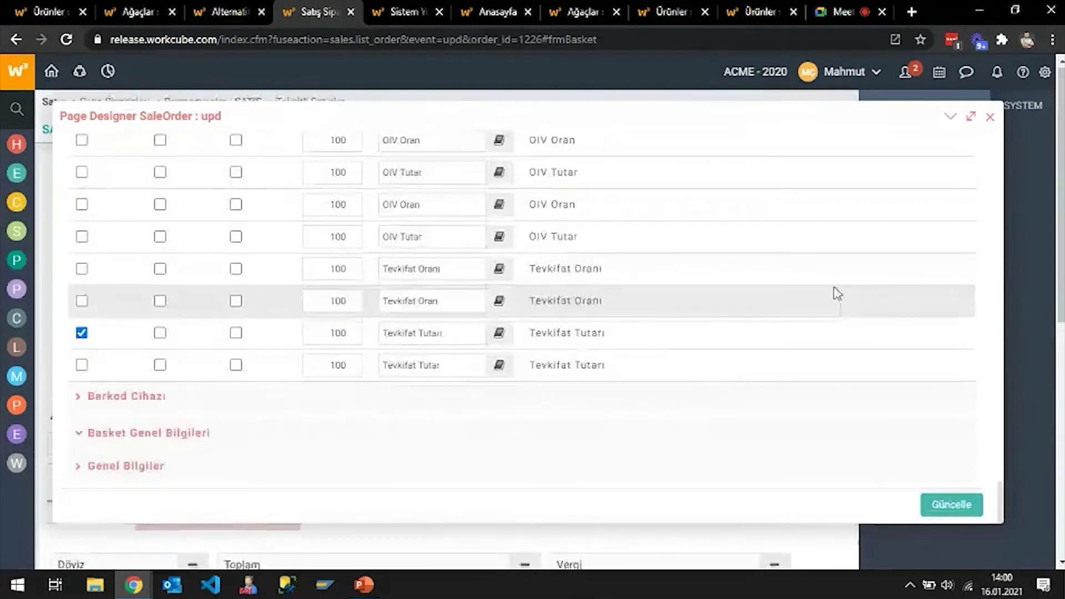
click(953, 506)
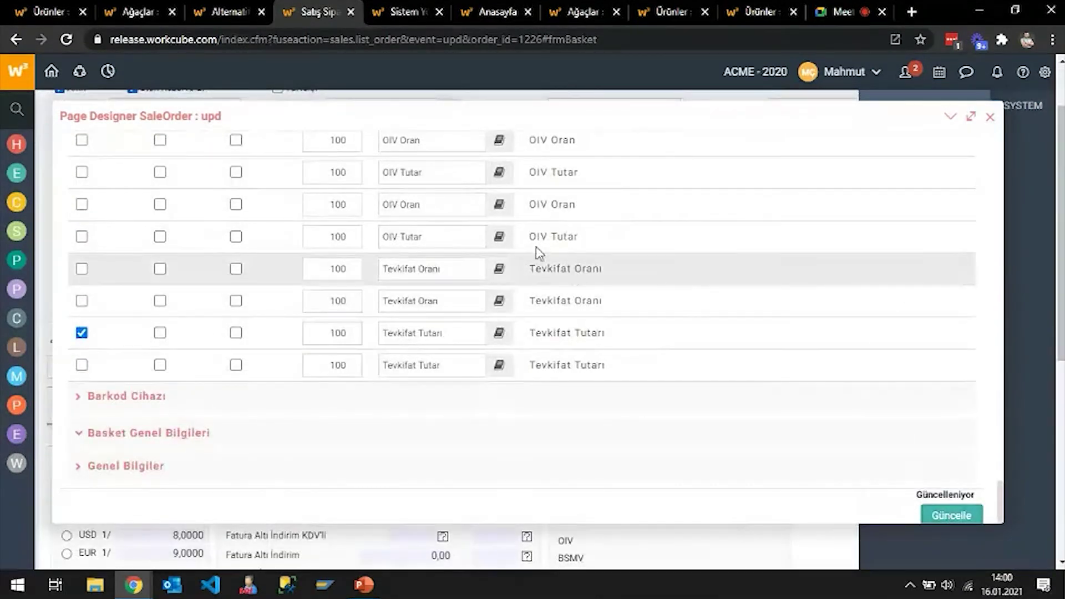
click(652, 134)
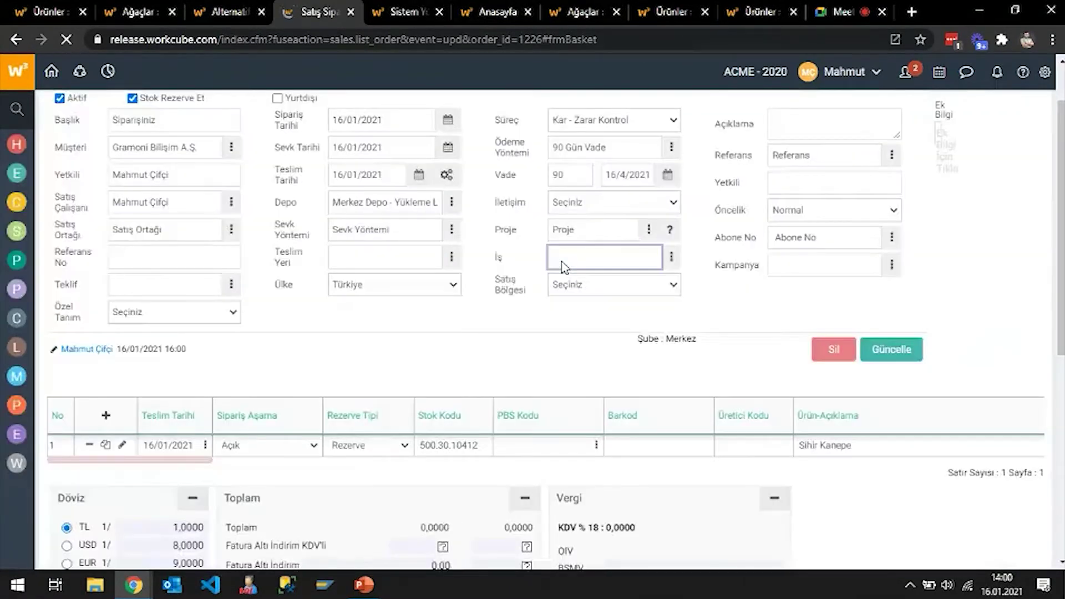
- Examine the full Spekt text on the Sihir Kanepe row of the order
drag(201, 486, 298, 482)
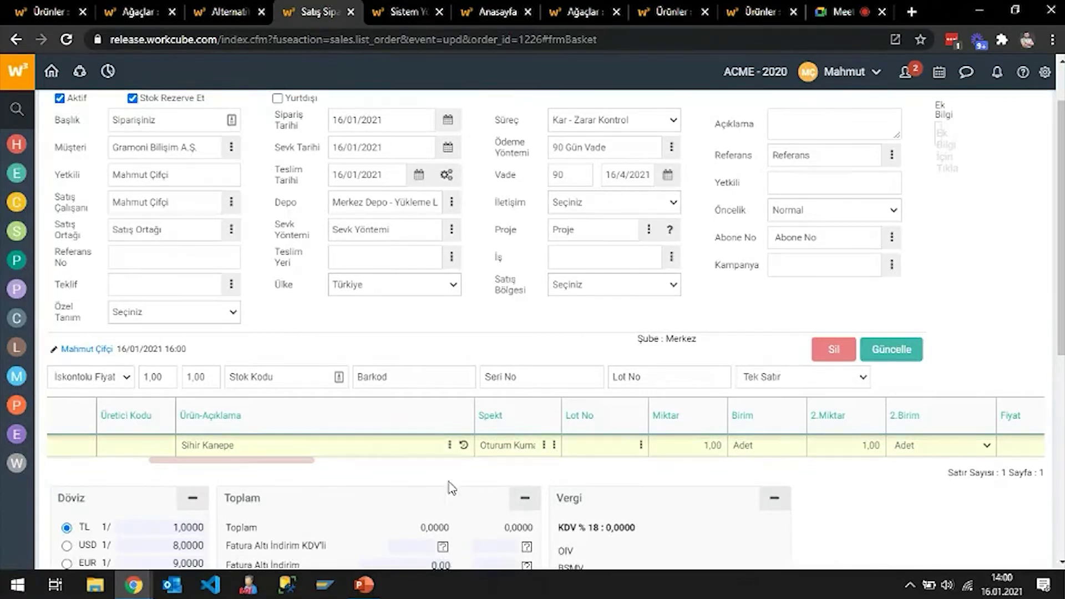
drag(499, 448, 563, 455)
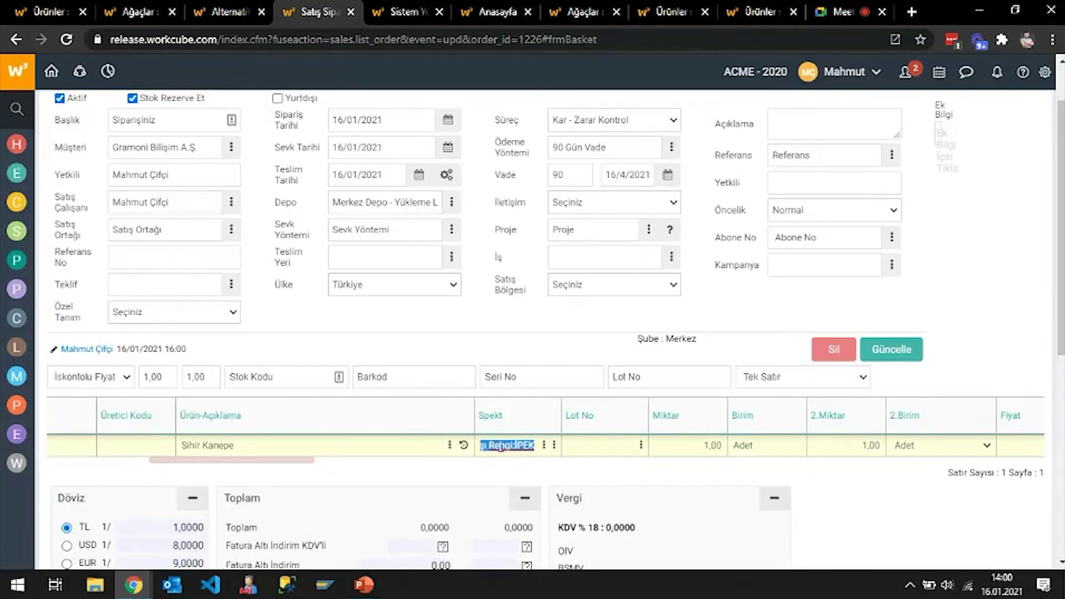
click(501, 447)
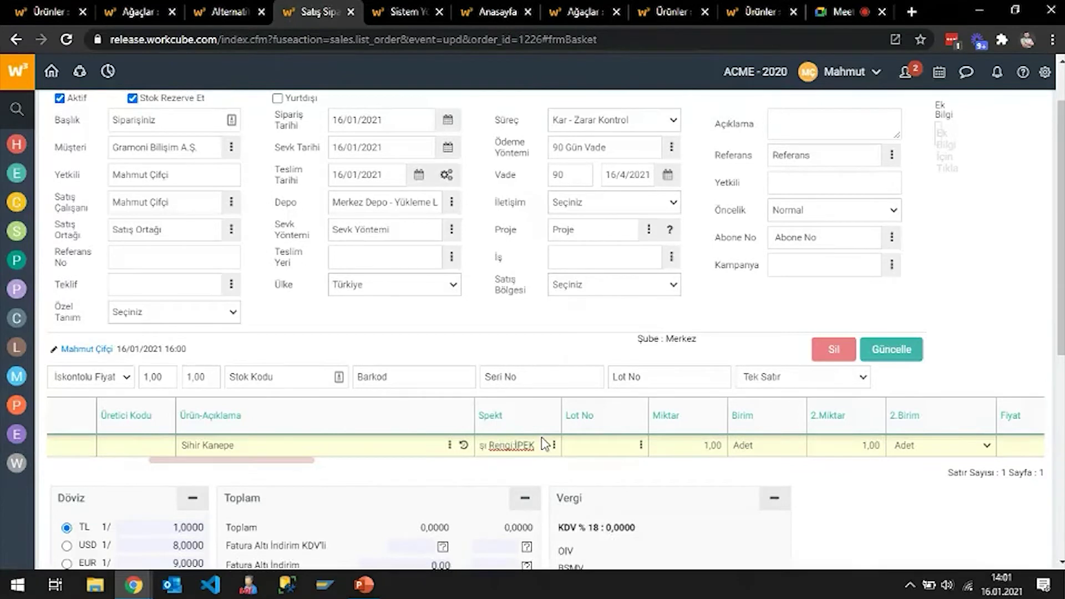
mouse_move(280, 464)
mouse_down()
mouse_move(298, 465)
mouse_move(276, 465)
mouse_up()
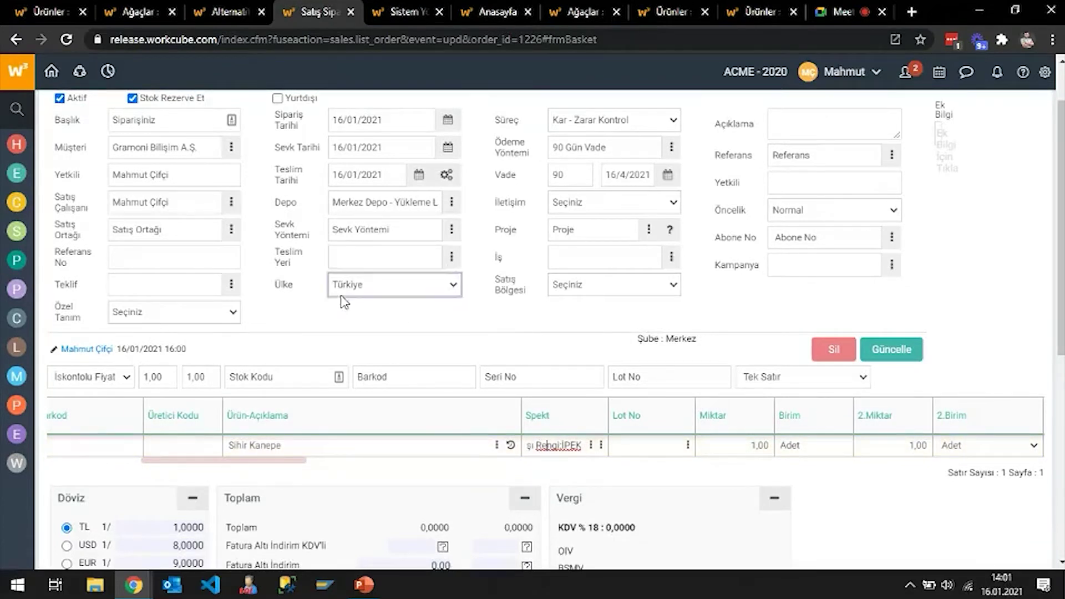
scroll(310, 328, up, 2)
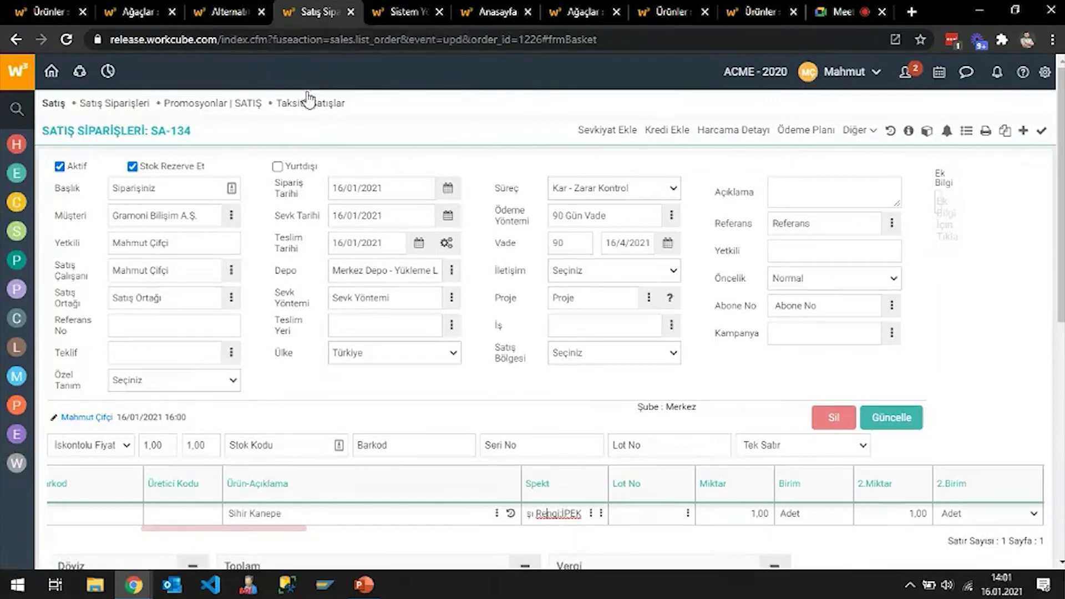
- Open the Ürün Ağacı Raporu from the Standart Raporlar in the browser tab showing the alternatives
click(225, 11)
click(113, 76)
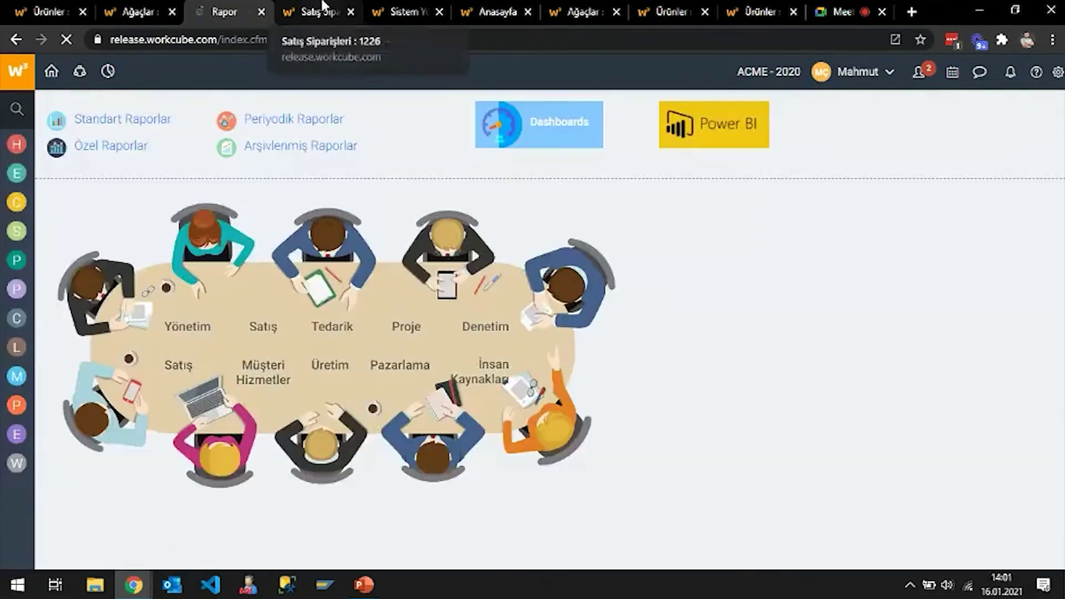
click(114, 120)
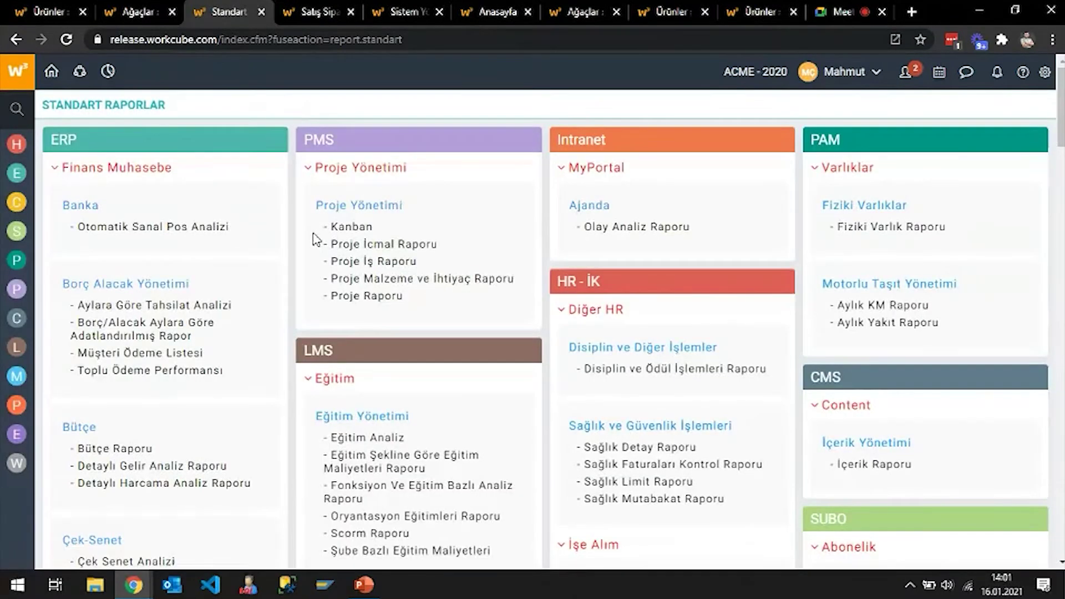
scroll(238, 240, down, 20)
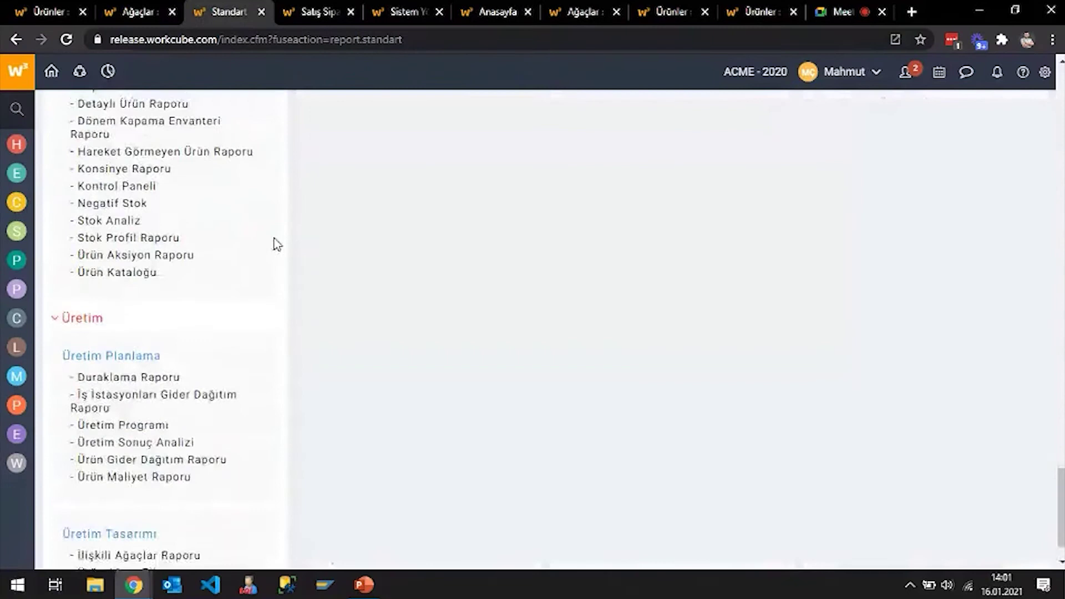
click(132, 519)
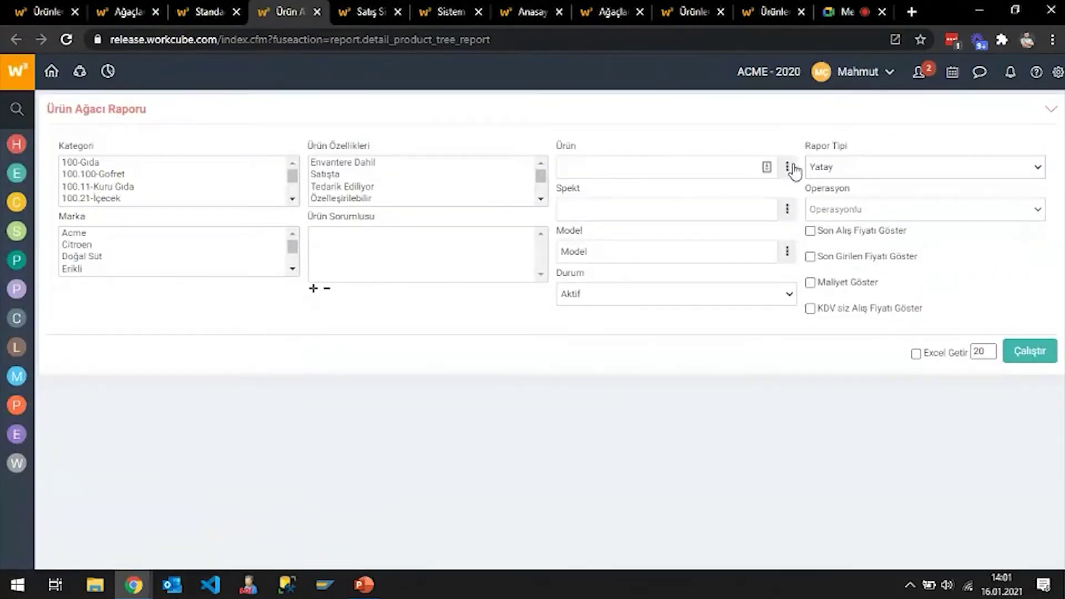
- Search the products for sihir and set Sihir Kanepe as the report's Ürün
click(787, 167)
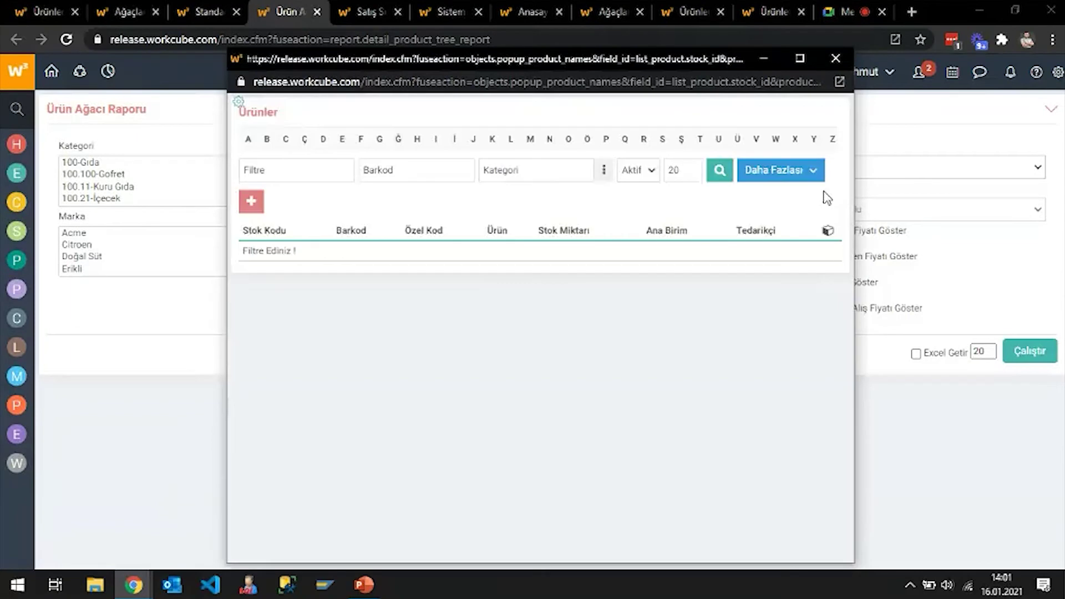
click(294, 169)
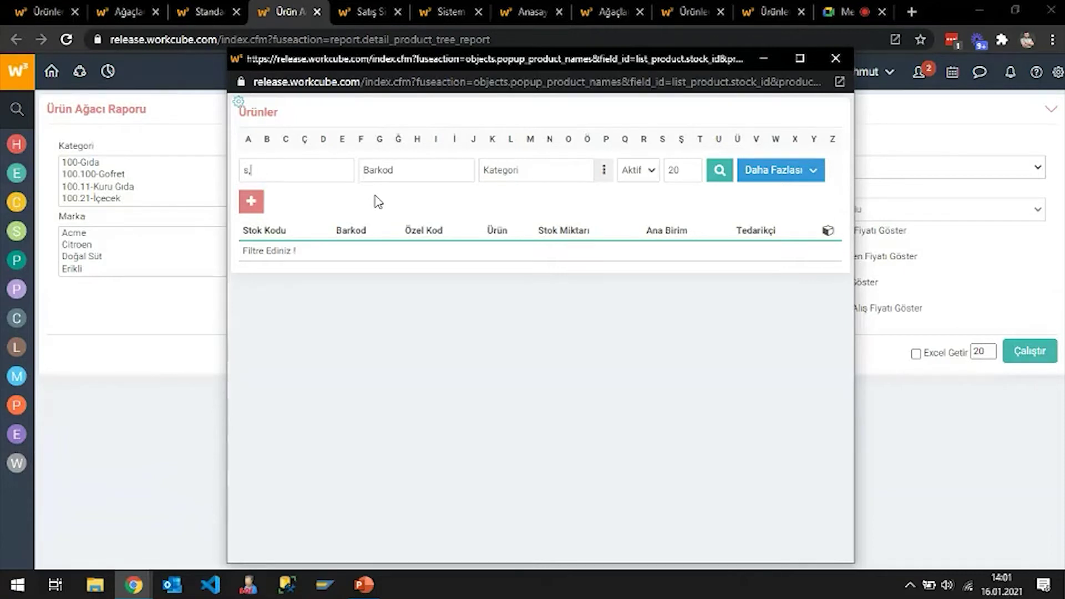
key(Return)
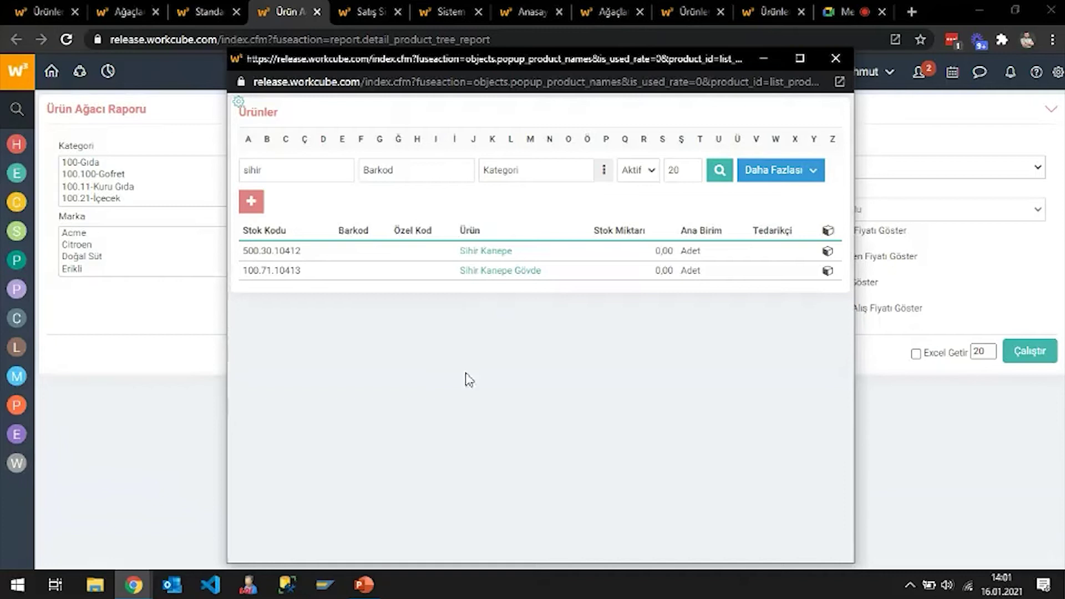
click(491, 252)
- Set the Rapor Tipi to Dikey and run the product tree report
click(825, 177)
click(835, 202)
click(1012, 350)
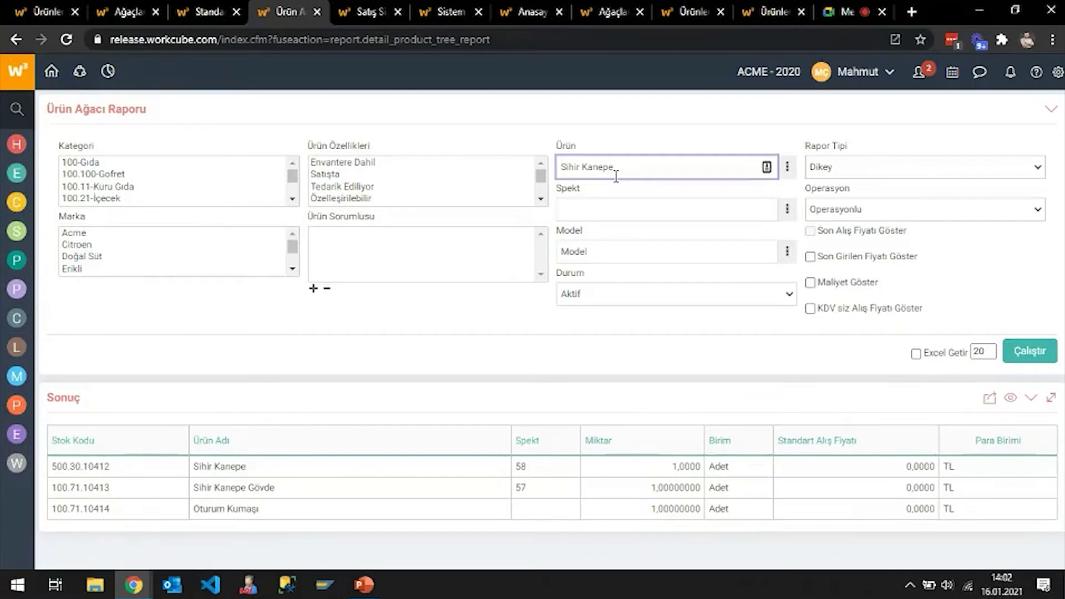
- List the product's specs and set Oturum Kumaşı Rengi:İPEK as the report's Spekt
click(788, 211)
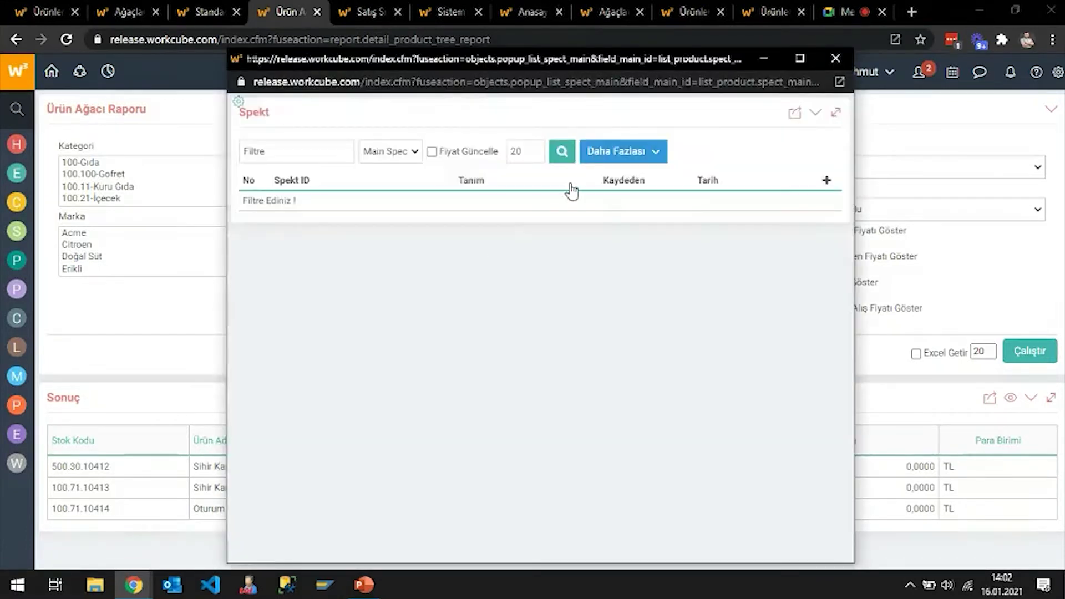
click(565, 157)
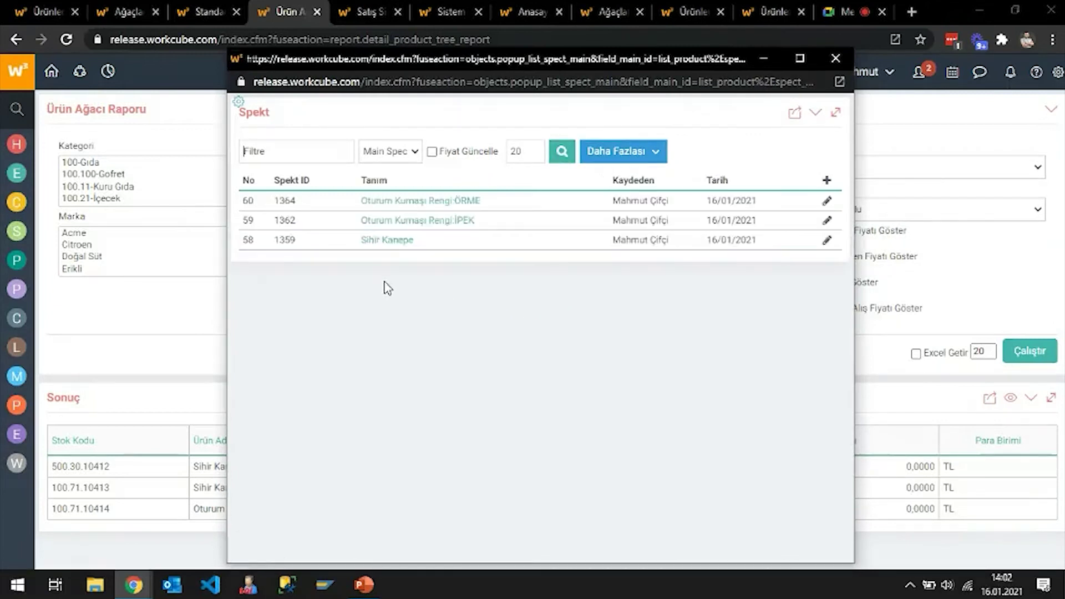
click(429, 221)
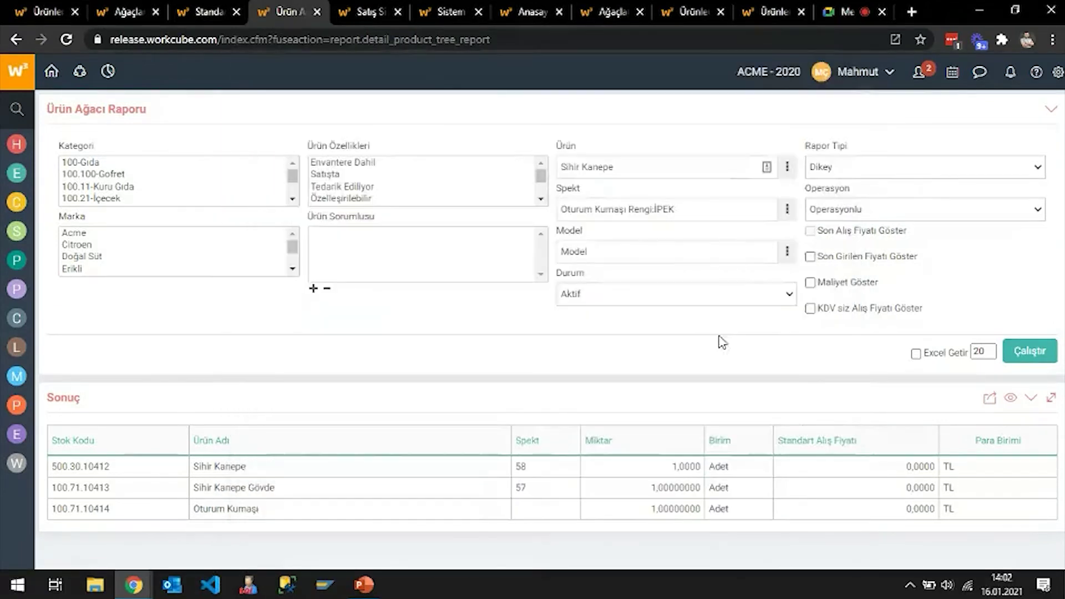
- Run the product tree report for Sihir Kanepe with the İPEK seat fabric spekt and review the report's page settings
click(1030, 351)
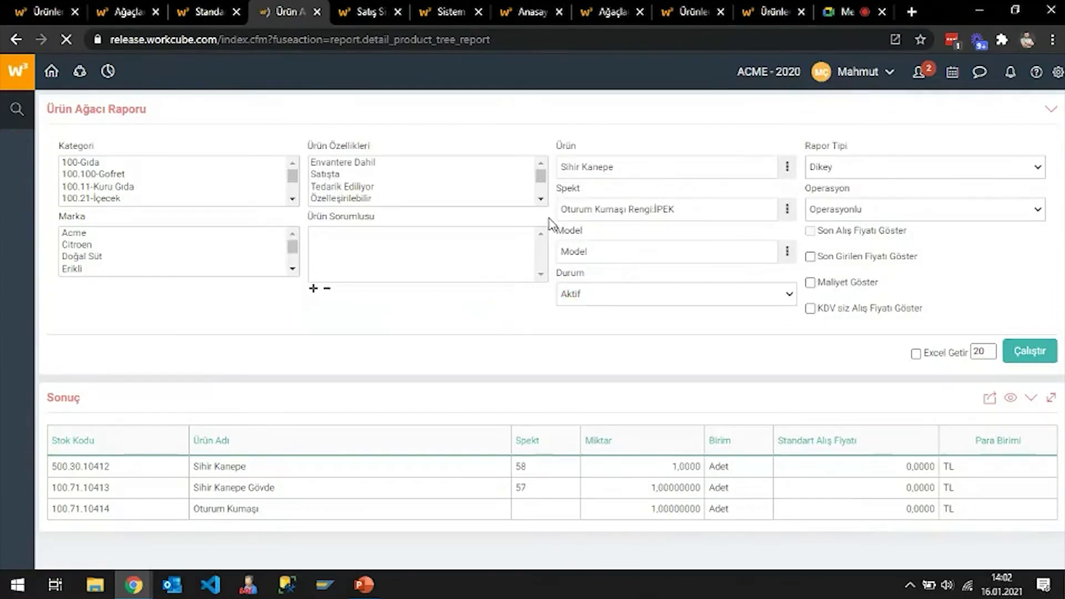
click(519, 235)
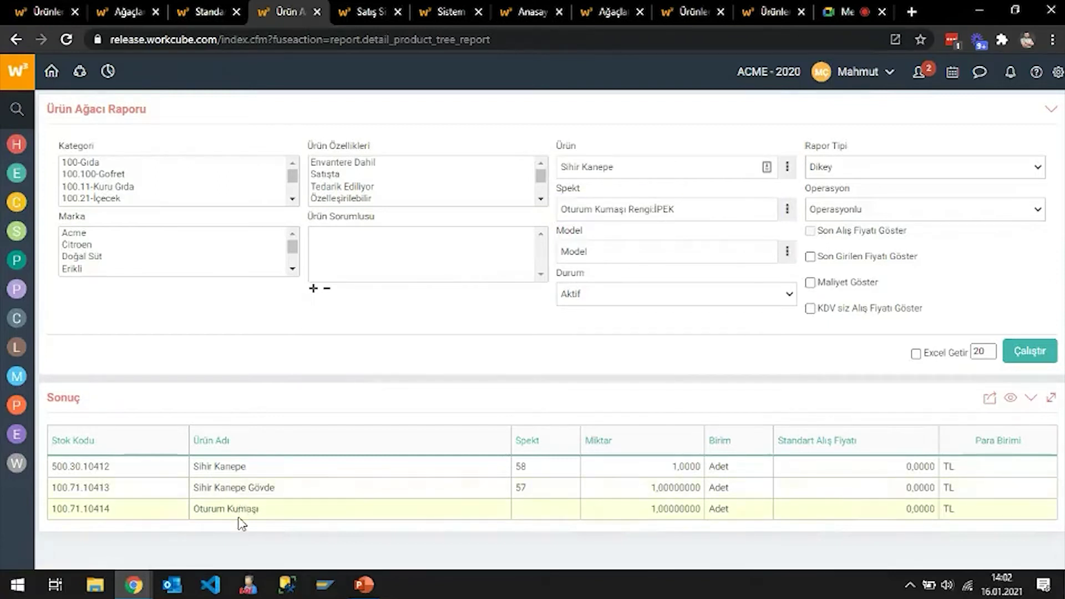
click(1058, 72)
click(952, 141)
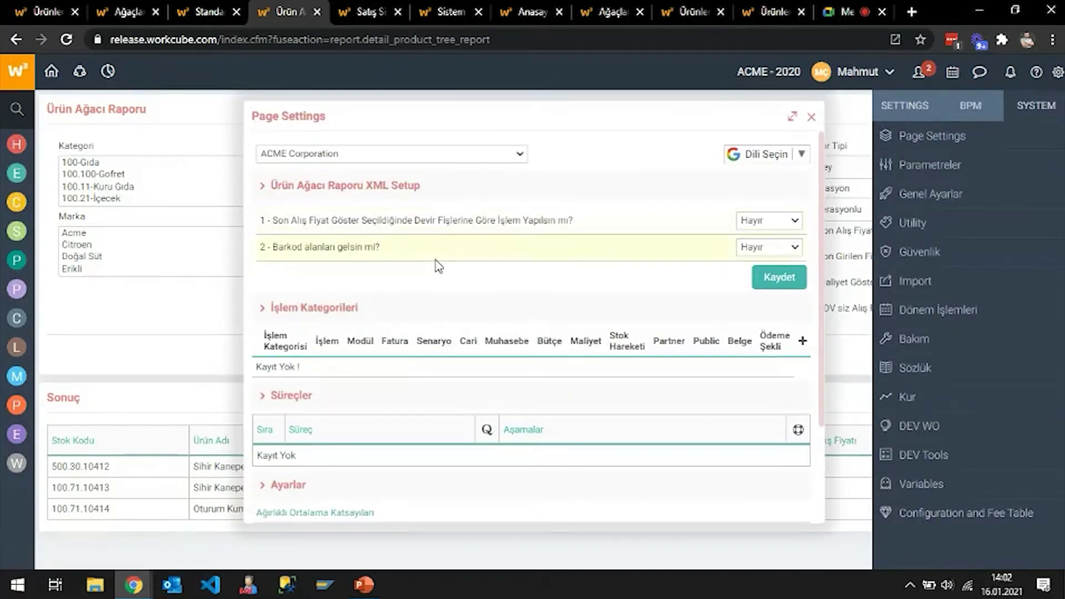
click(811, 118)
click(287, 506)
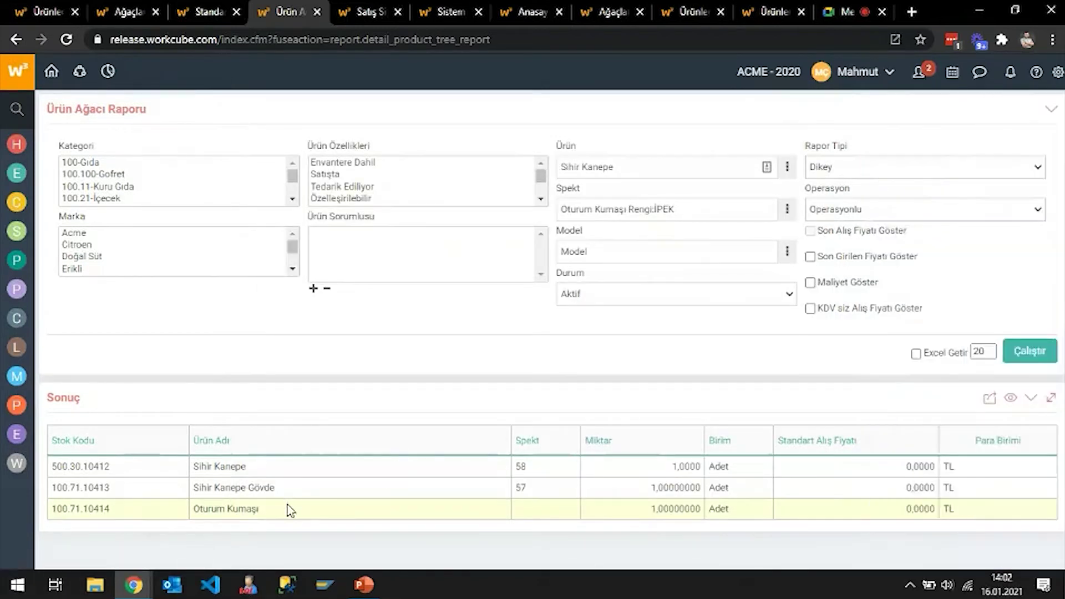
click(604, 206)
- Close the product tree report and standard reports pages, and inspect the spekt configuration of the Sihir Kanepe order row
click(317, 13)
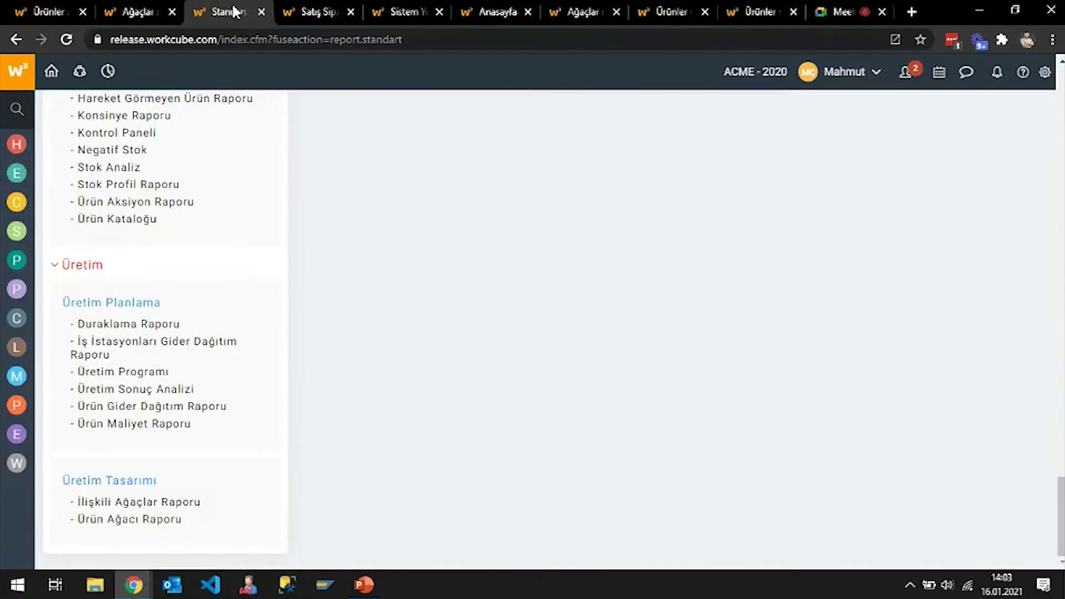
click(261, 11)
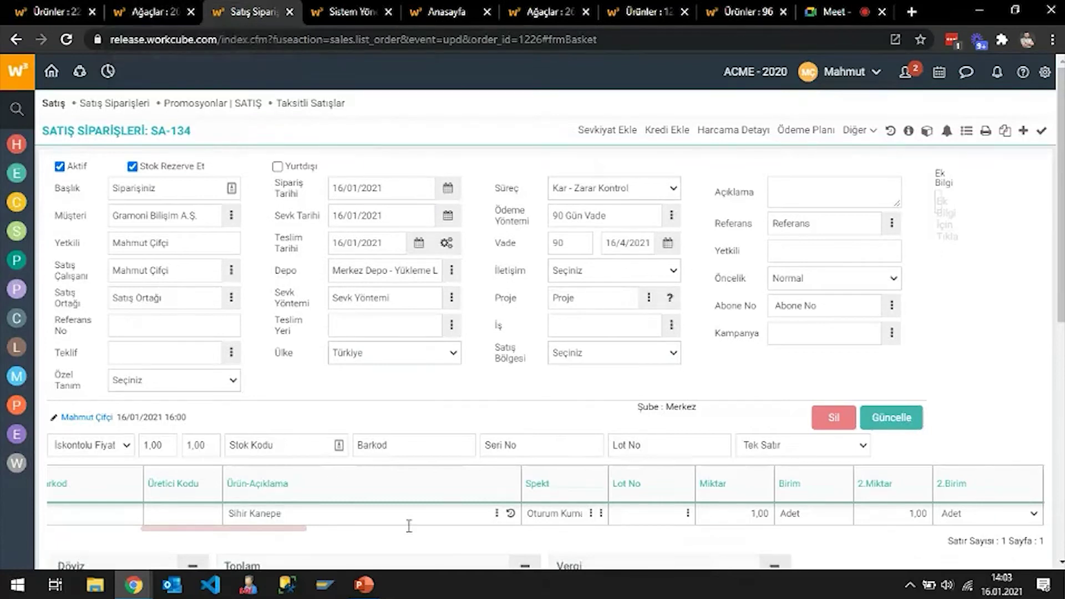
click(592, 514)
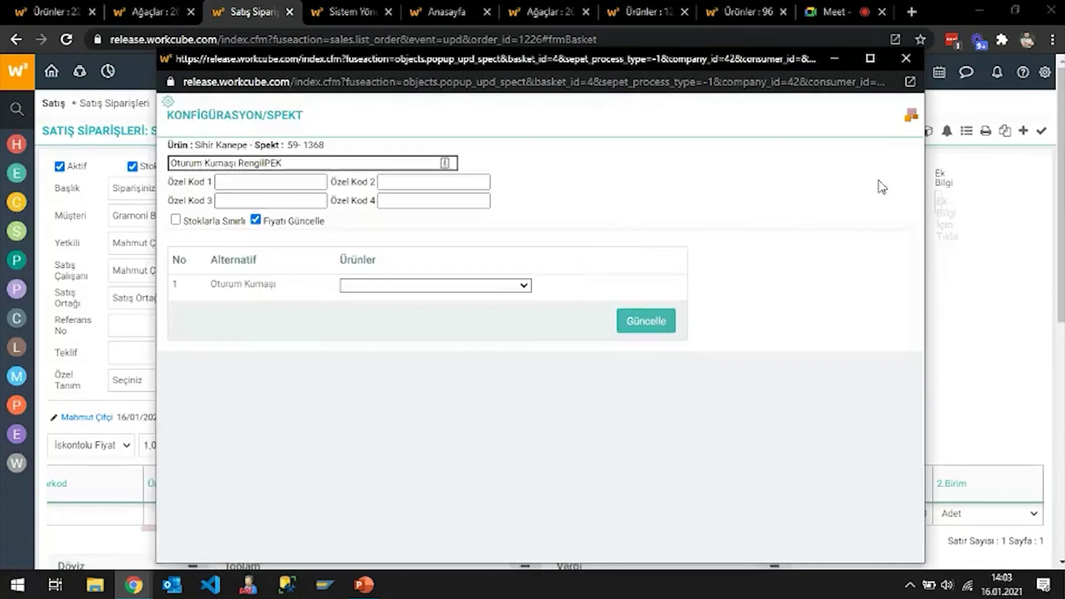
click(910, 60)
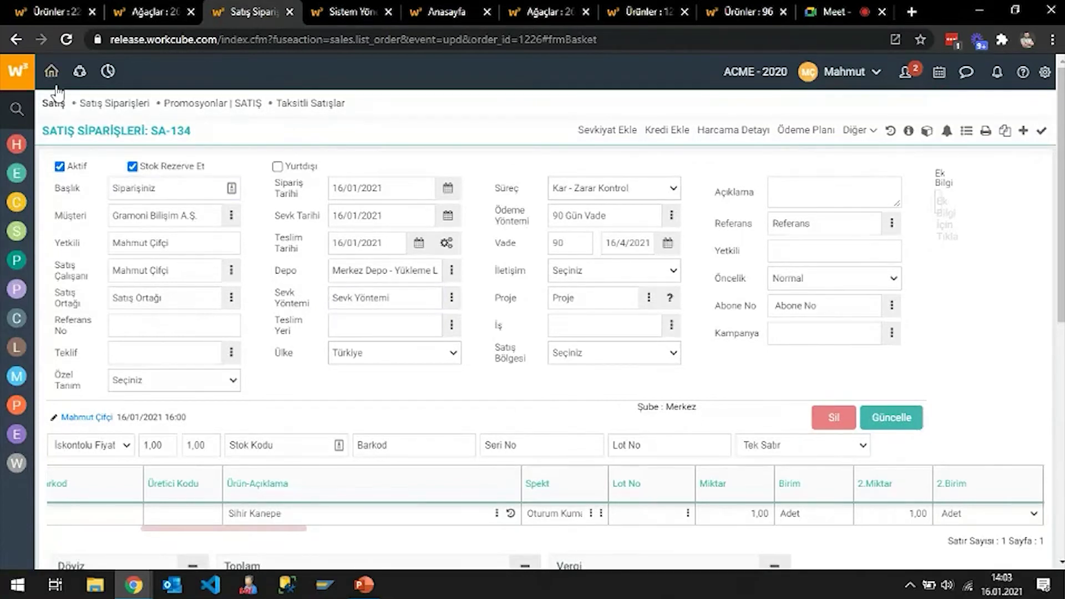
- Close the Sistem Yönetimi, Anasayfa, second Ağaçlar, Ürünler 127 and Ürünler 96 pages, and return to sales order 1226
click(349, 11)
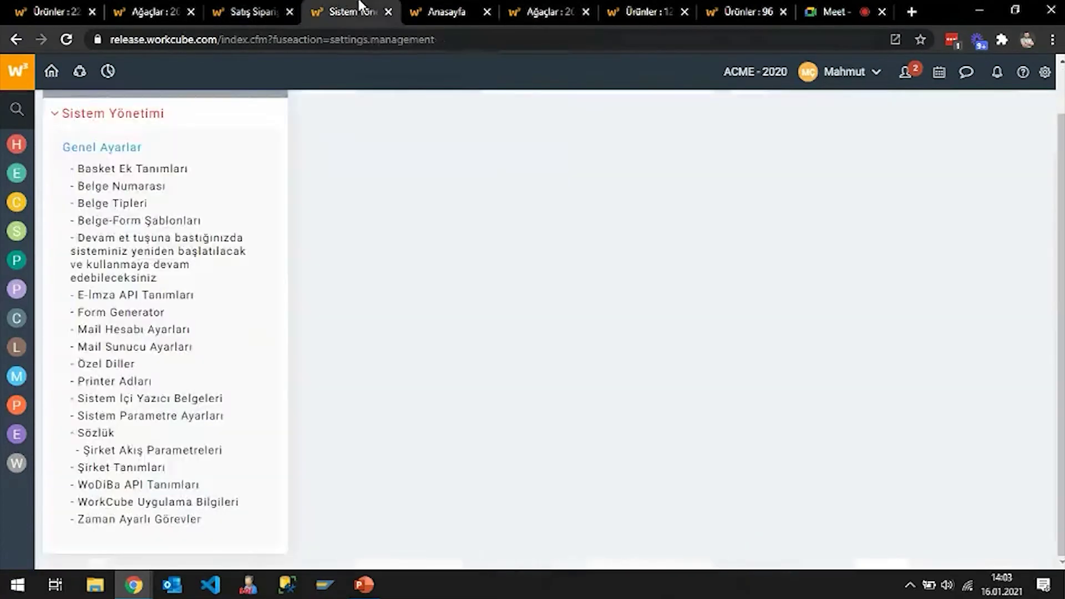
key(ctrl+w)
key(ctrl+w)
key(ctrl+w)
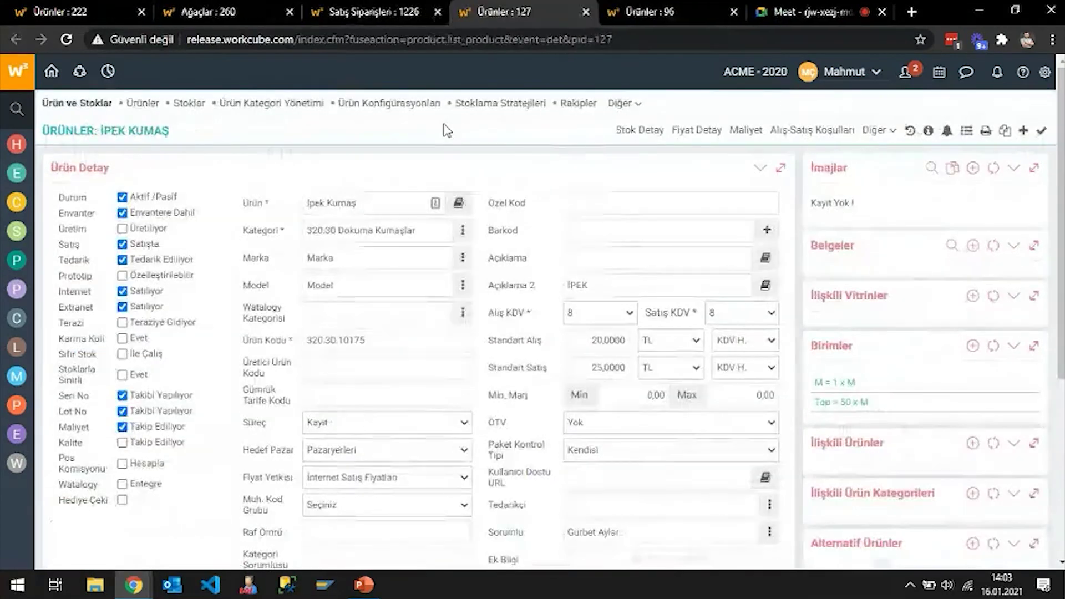
key(ctrl+w)
key(ctrl+w)
key(ctrl+shift+Tab)
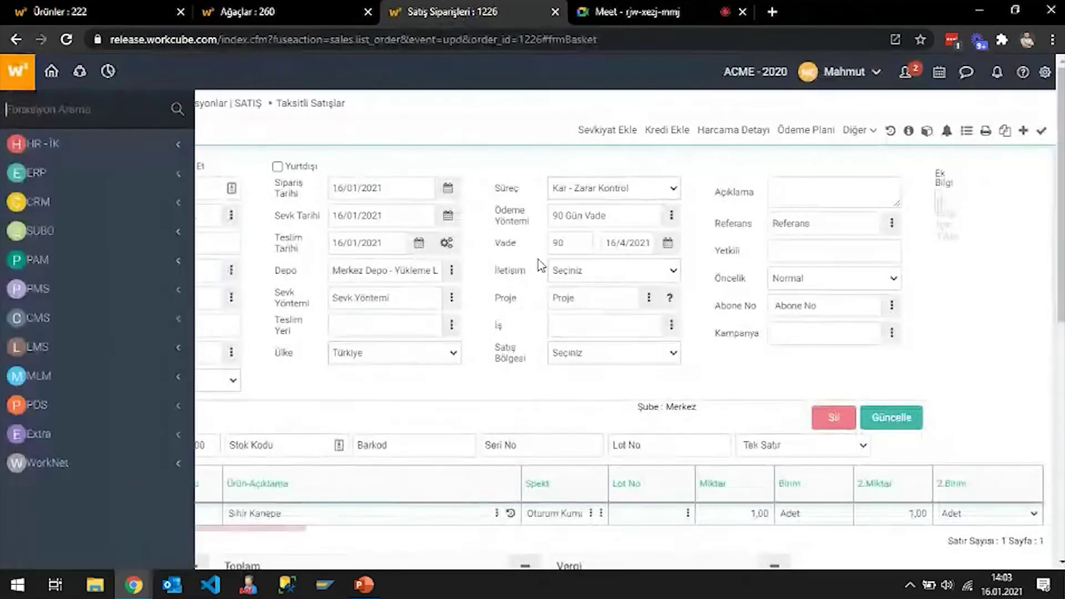
- Find the Revizyonlar function by searching for "reviz" and open it in a separate browser page
text(reviz)
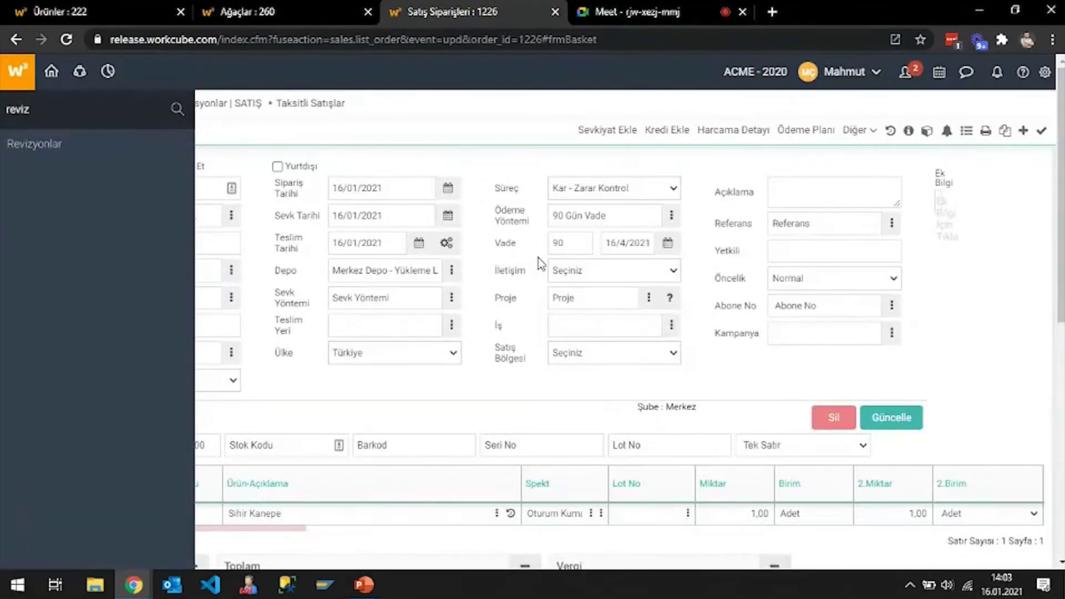
middle_click(30, 149)
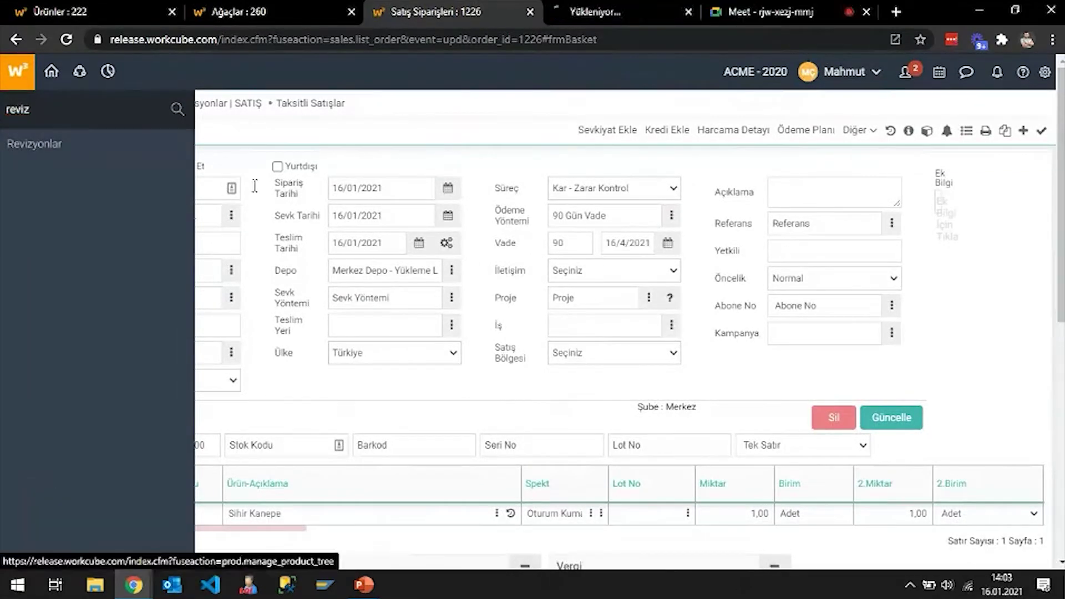
click(596, 11)
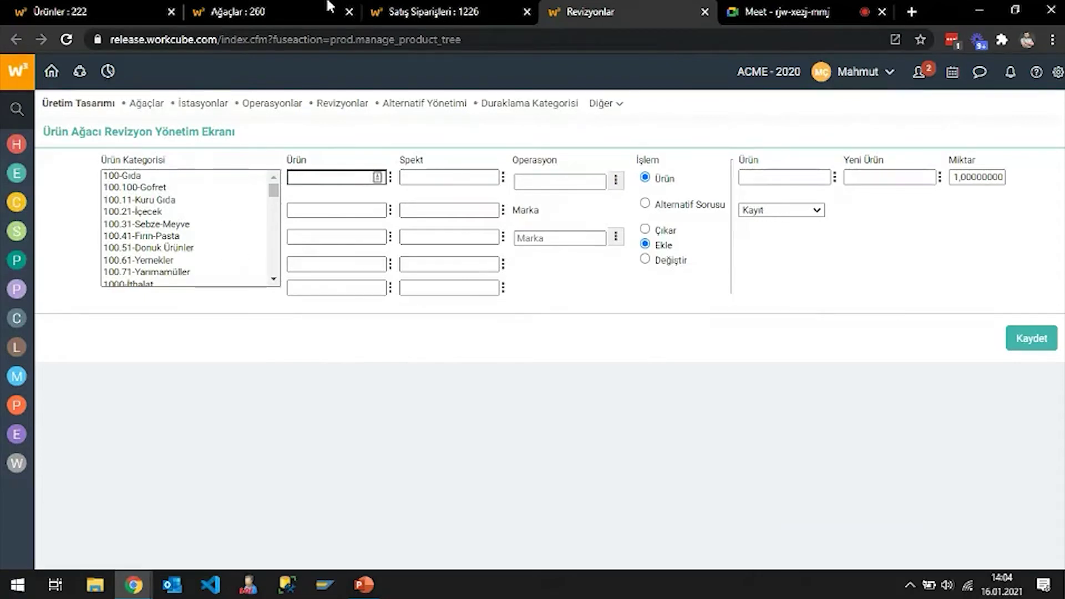
click(388, 11)
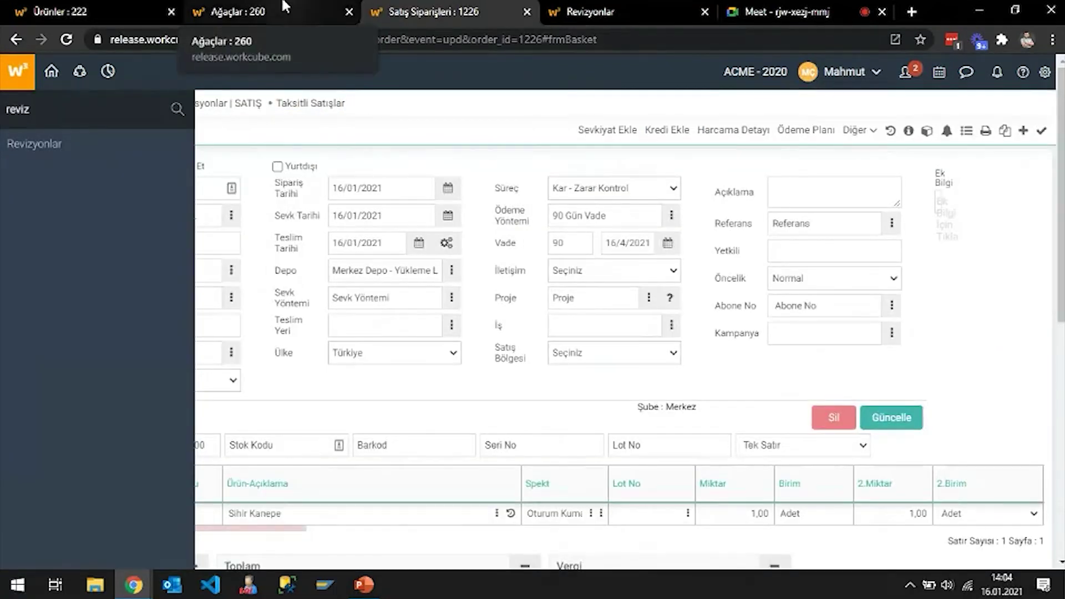
click(549, 12)
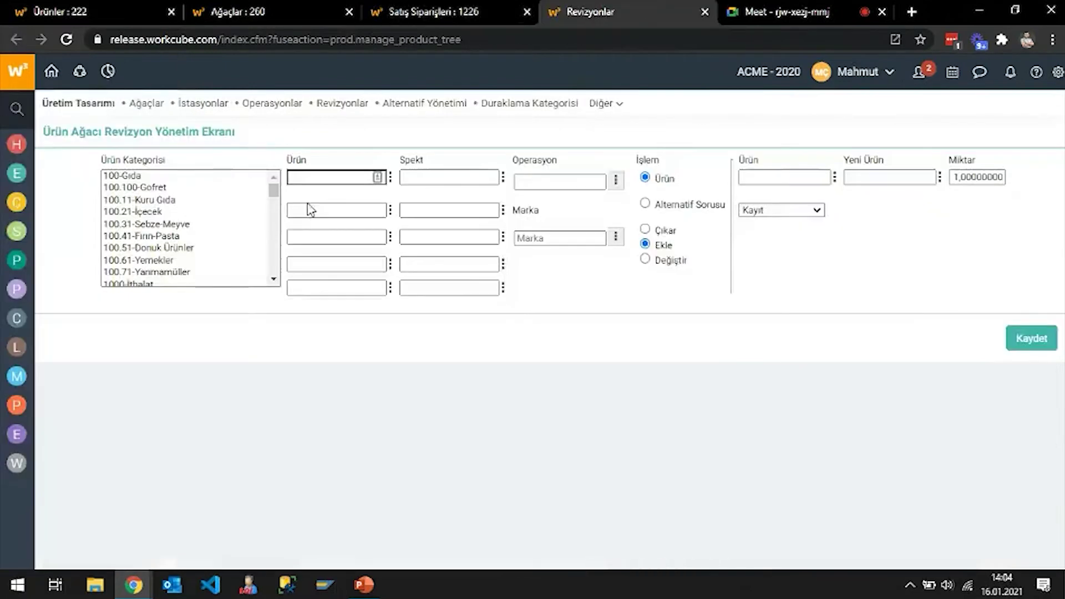
- Filter the product list by "kanepe" and choose Sihir Kanepe as the first product to revise
click(390, 177)
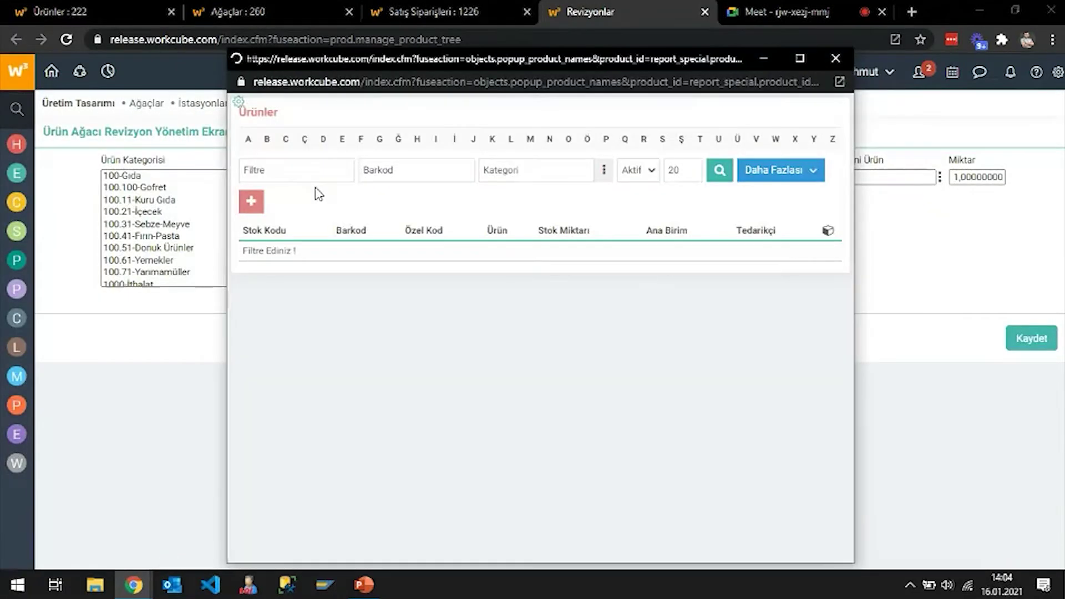
click(338, 170)
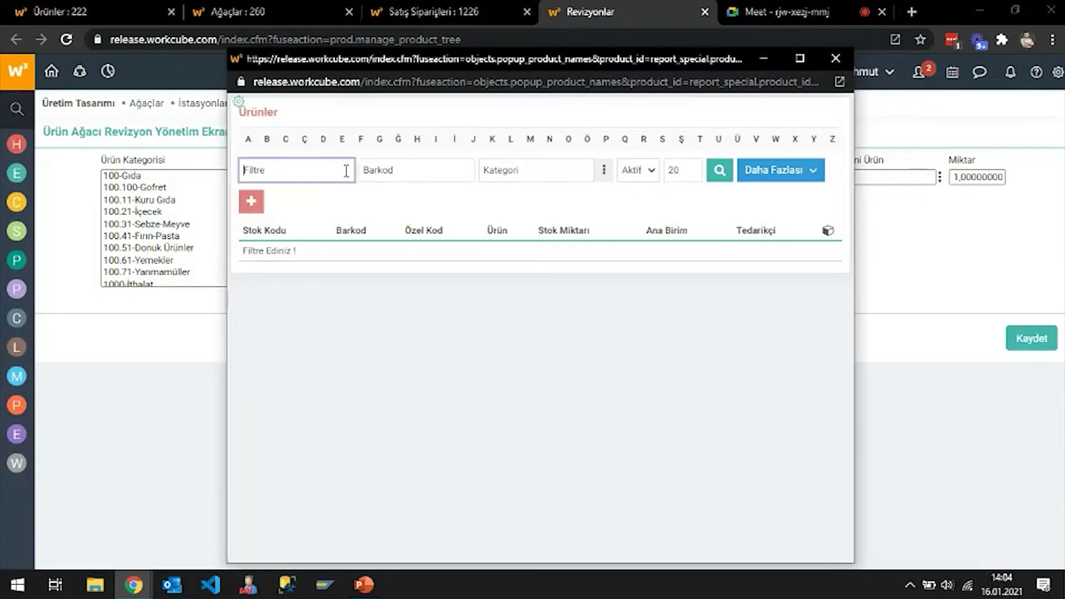
key(Return)
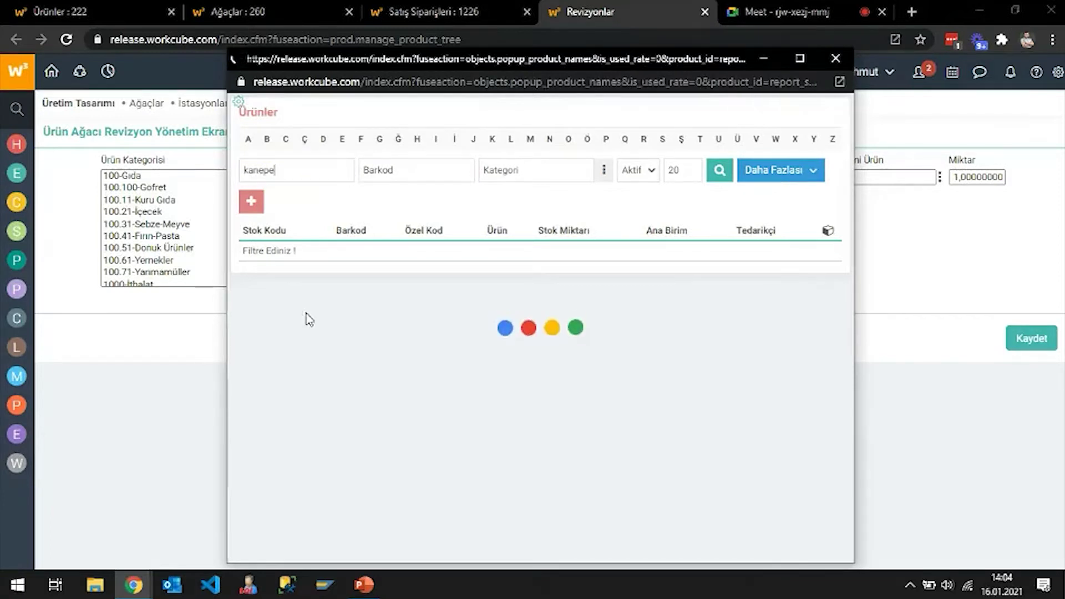
click(502, 253)
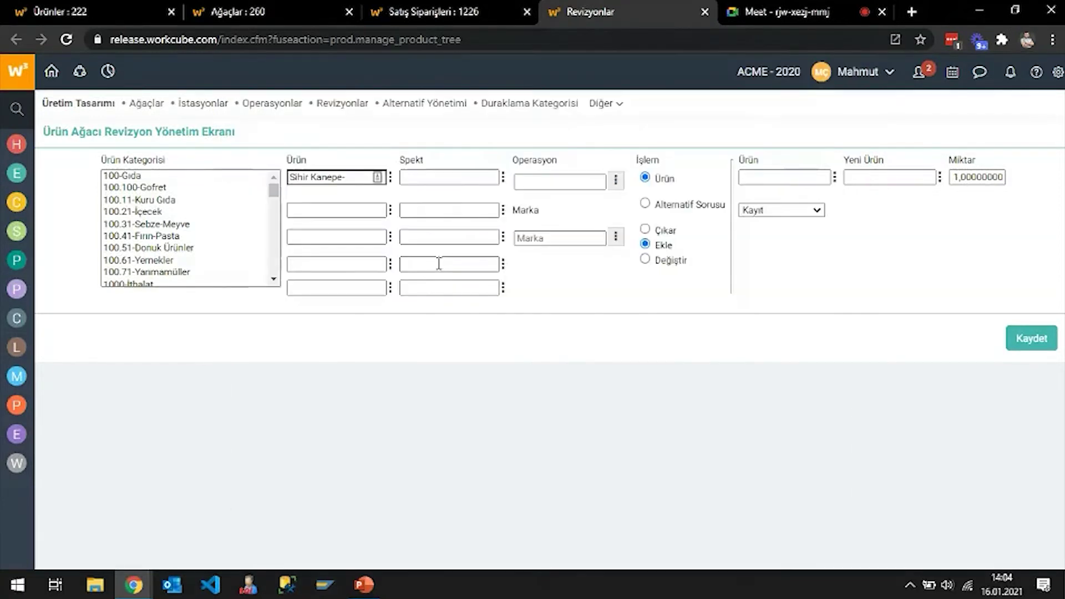
- List the spekts of the chosen product and assign the Sihir Kanepe spekt to the first revision row
click(502, 177)
click(562, 151)
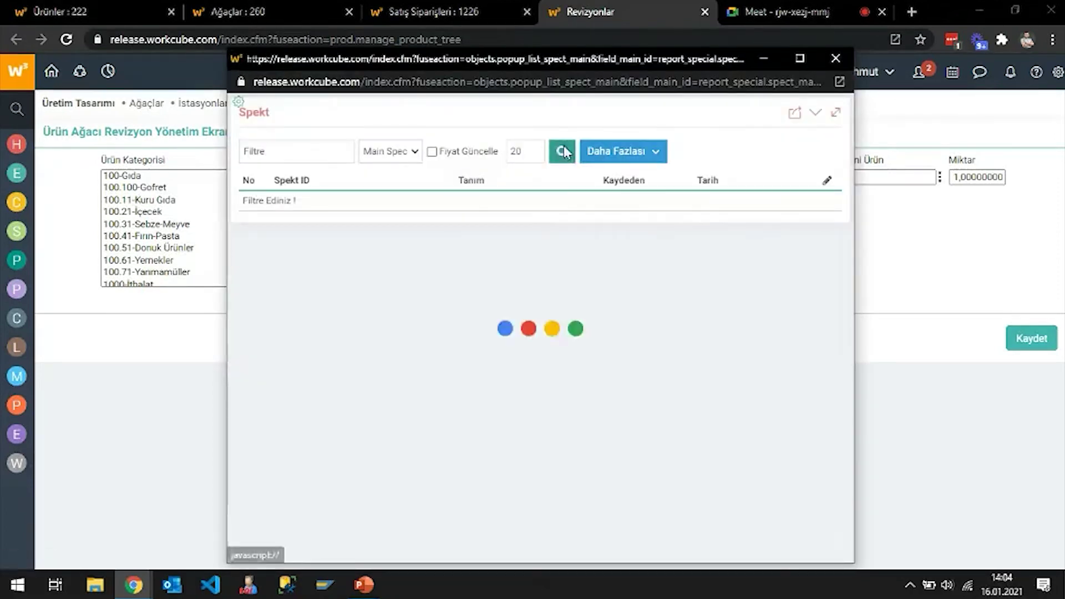
click(370, 240)
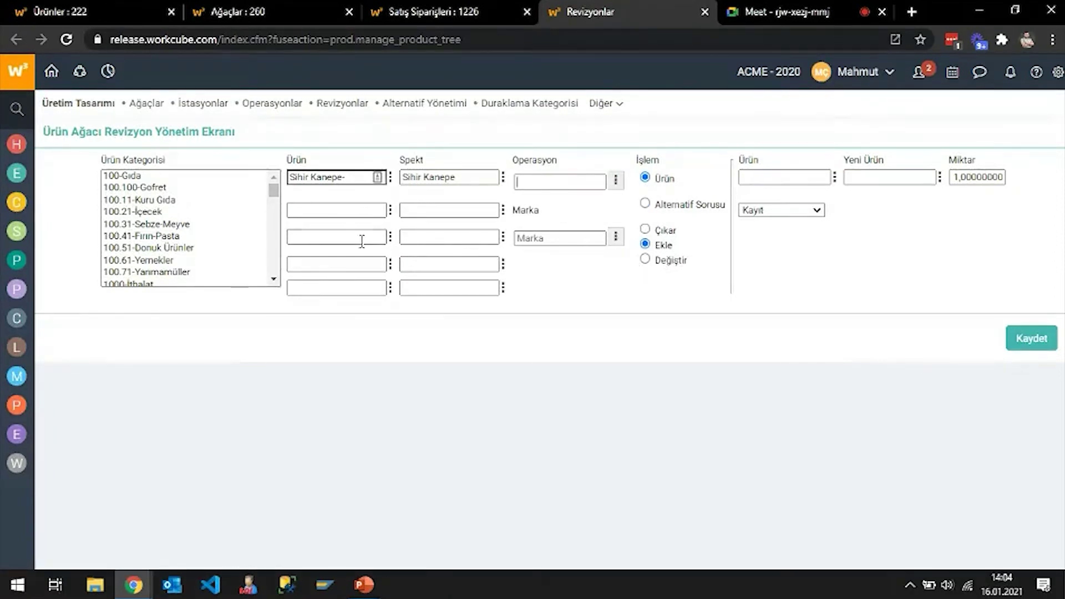
drag(370, 177, 282, 186)
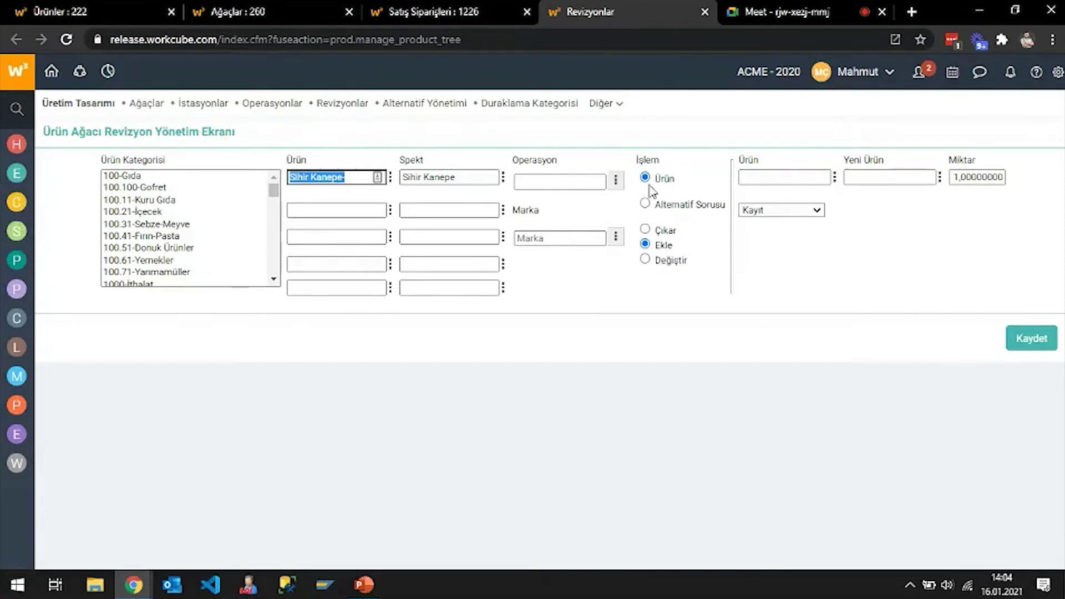
- Filter the product list by "oturum" and choose Oturum Kumaşı as the existing component for the revision
click(793, 176)
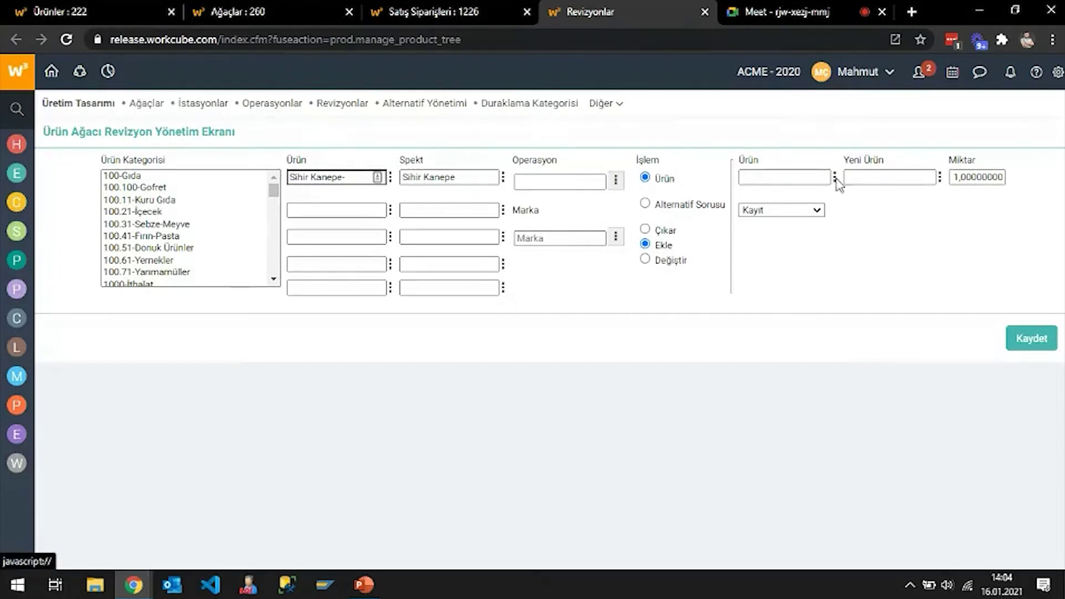
click(835, 177)
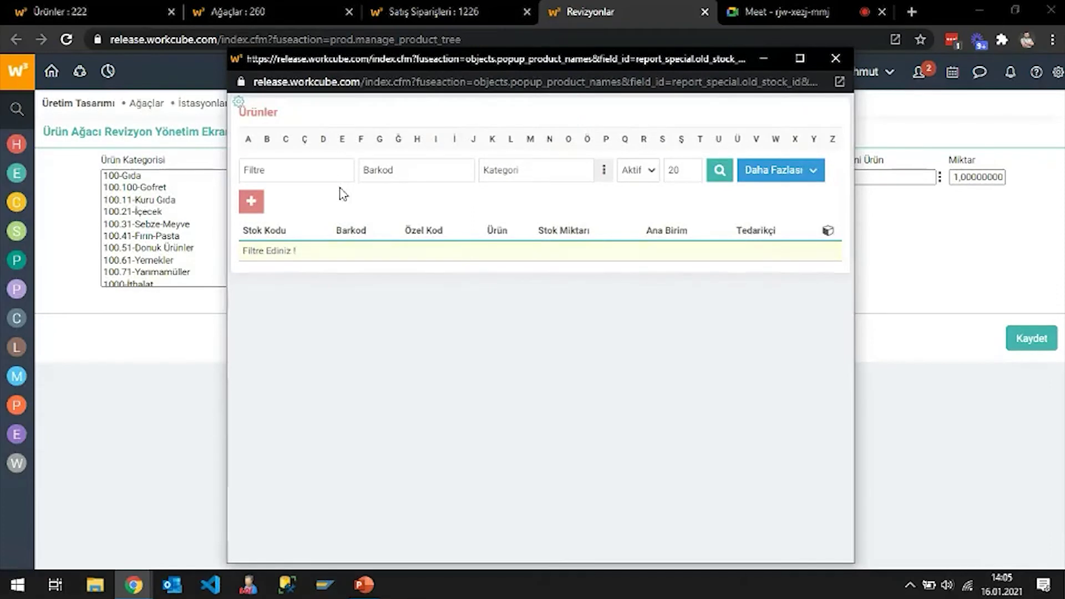
click(361, 179)
text(oturum)
key(Return)
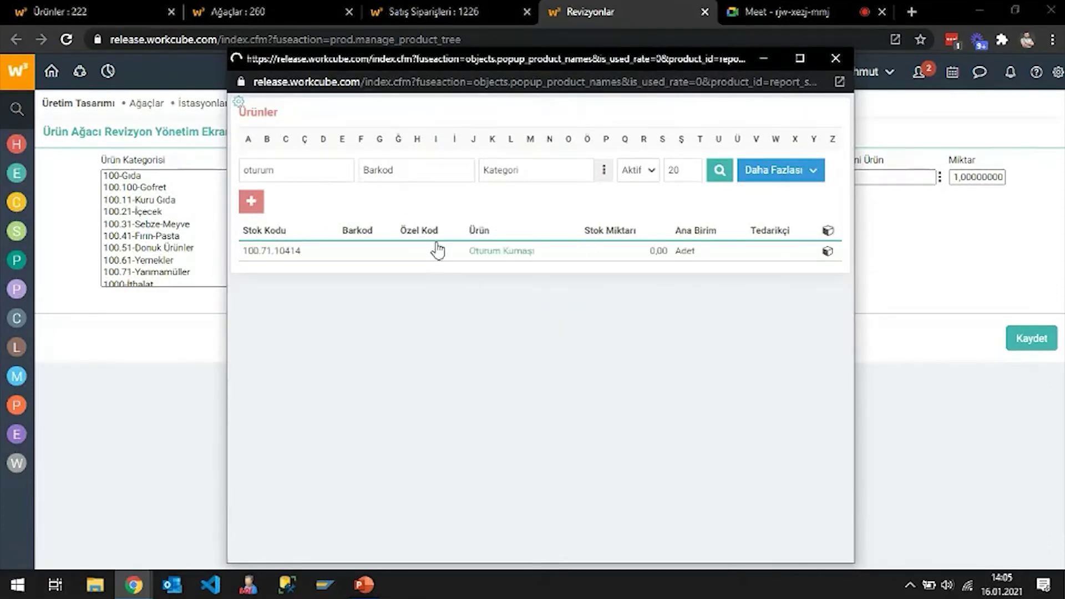
click(502, 252)
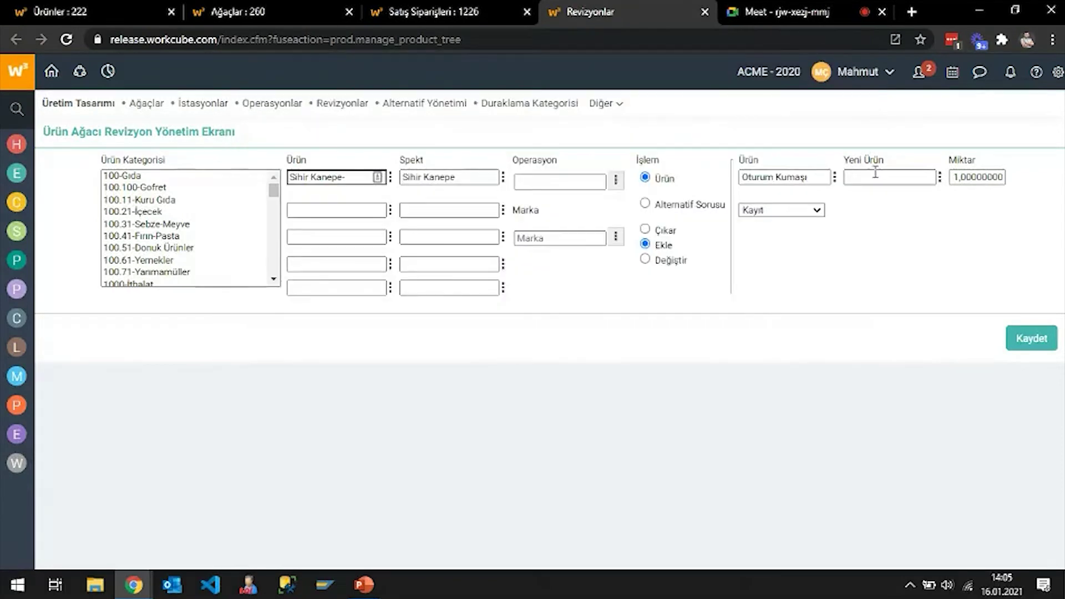
- Filter the product list by "kumaş" and choose Dokuma Üstüne Baskılı Kumaşlar as the new product
click(940, 177)
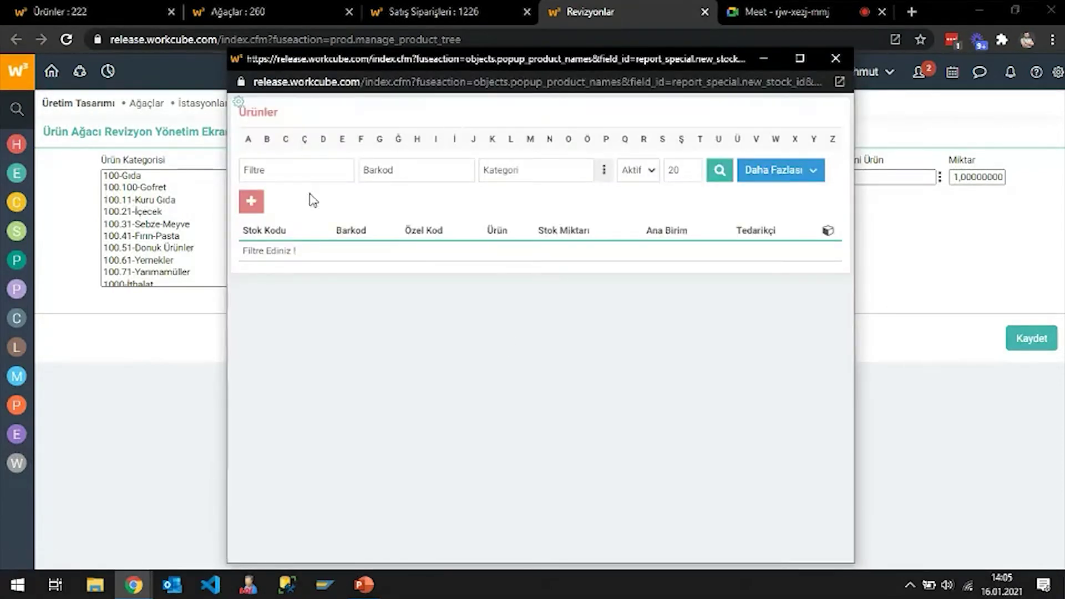
click(545, 178)
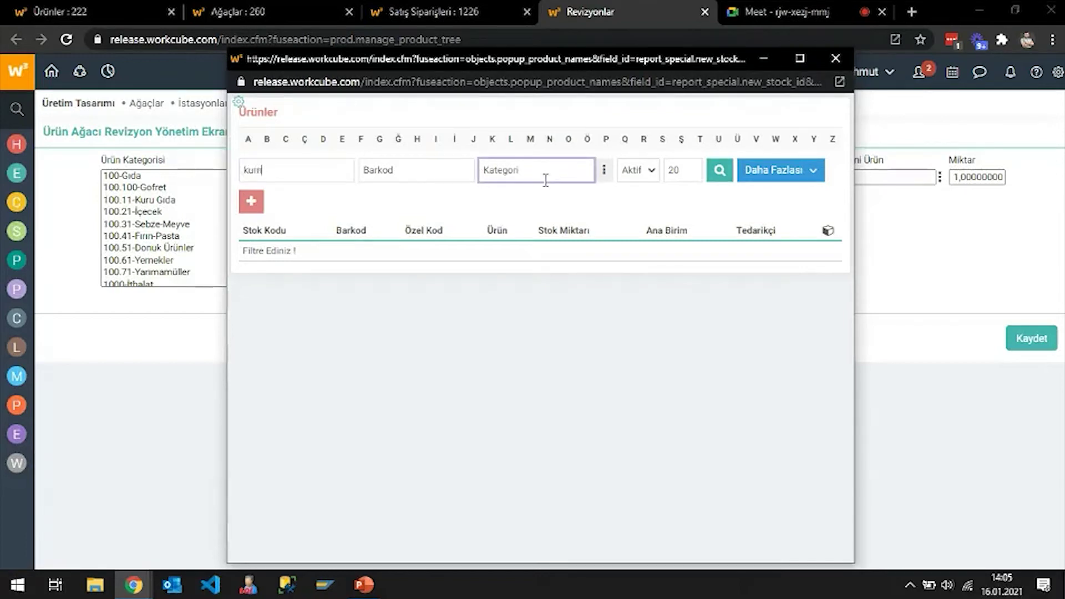
key(Return)
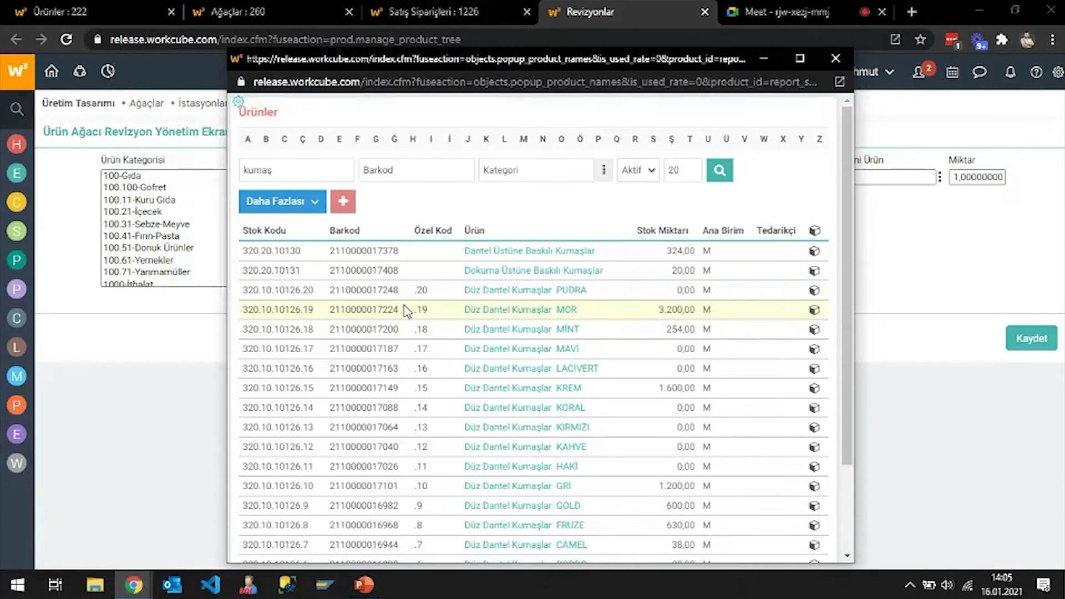
click(546, 271)
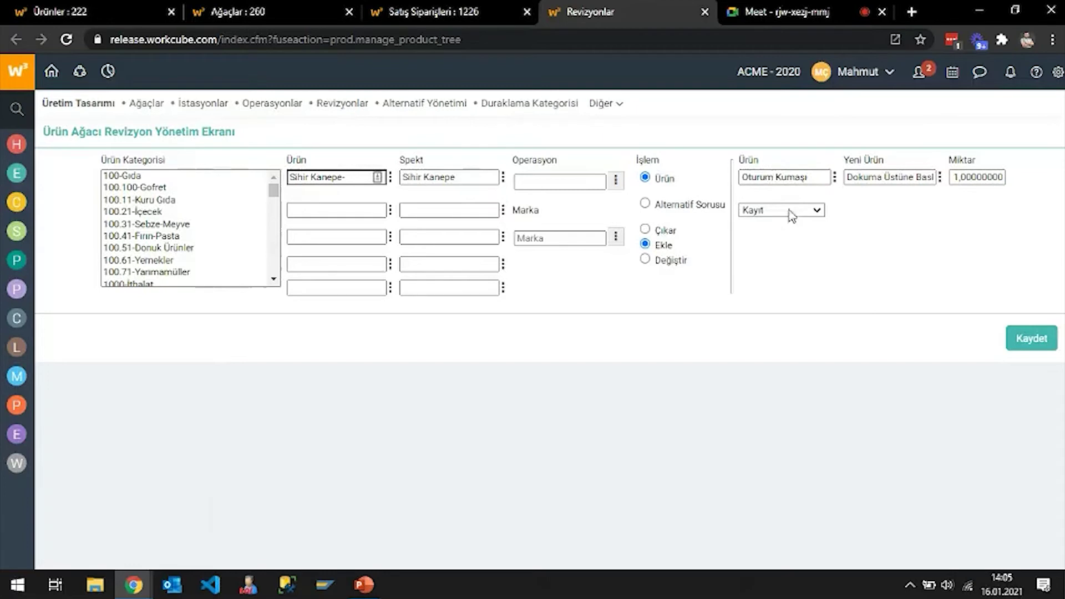
- Set the revision operation to Değiştir, enable Miktarı Güncelle, and select the quantity value
click(659, 260)
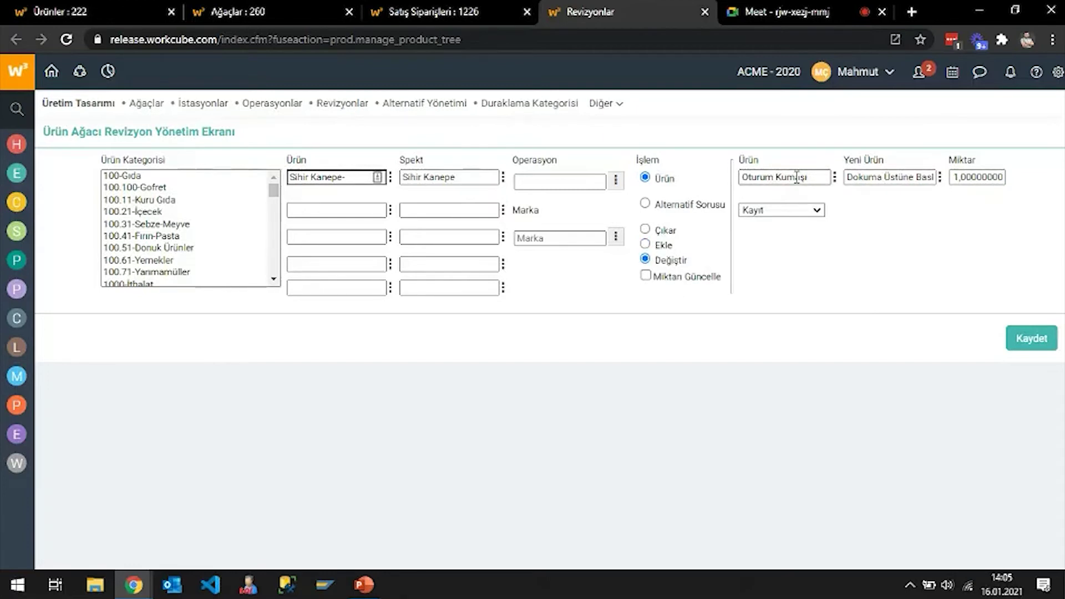
double_click(868, 178)
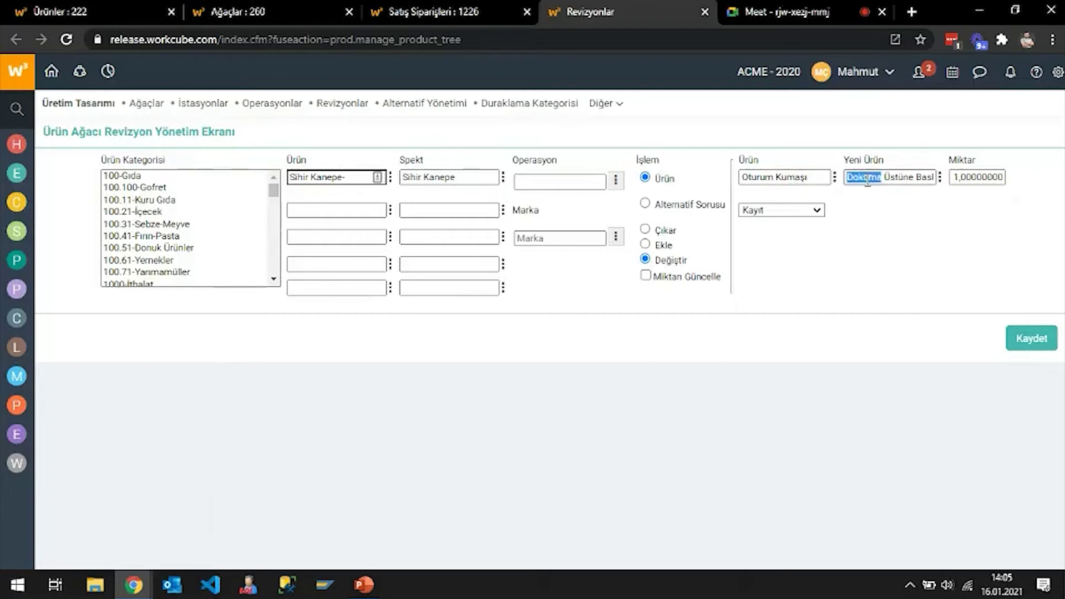
click(647, 277)
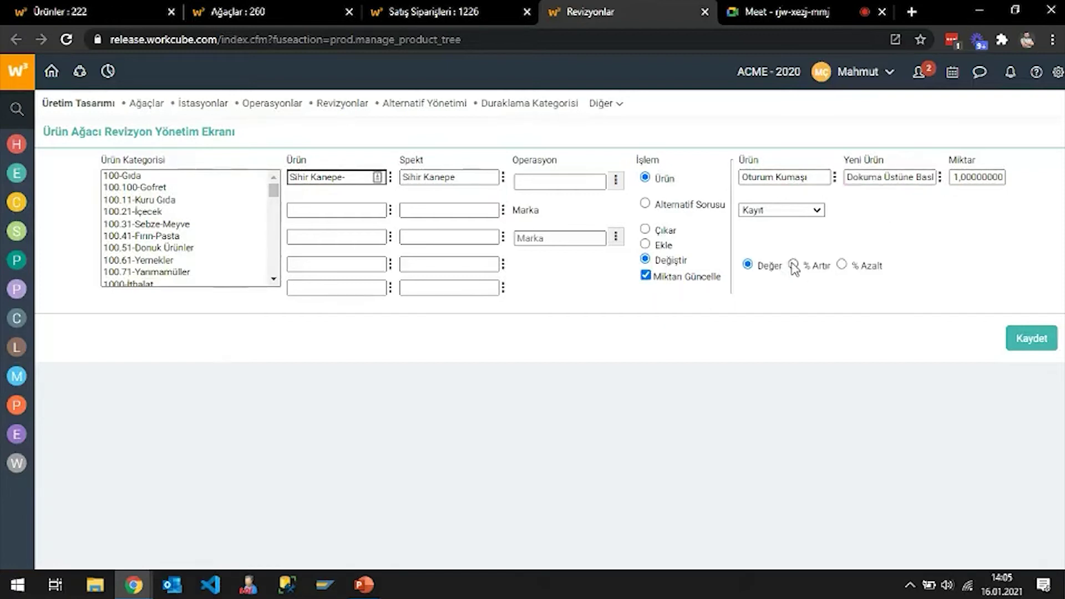
double_click(950, 177)
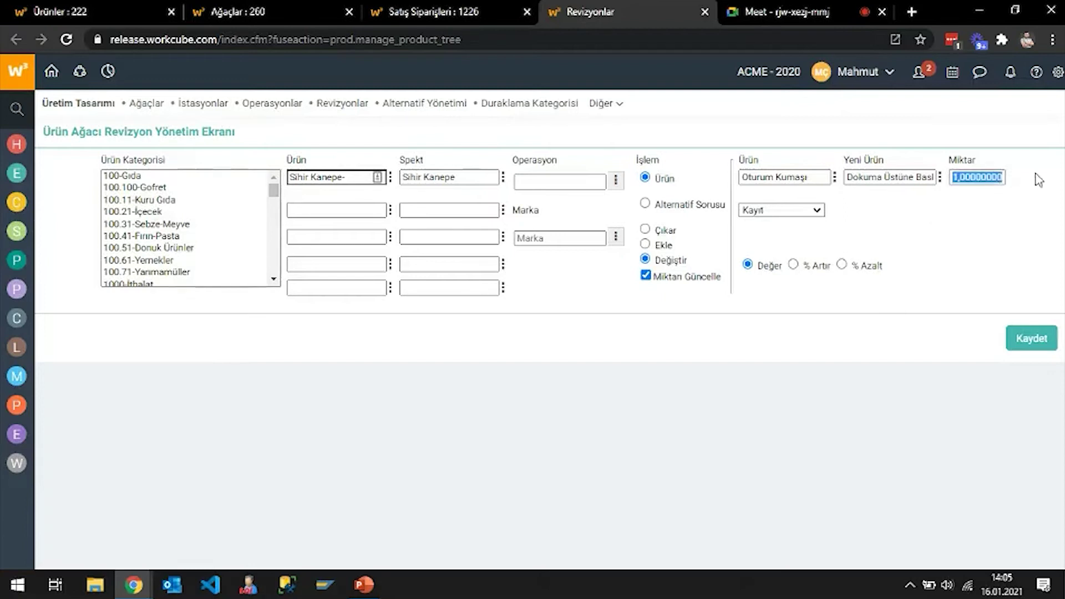
- Turn off Miktarı Güncelle for the revision and save it, confirming the save
click(841, 265)
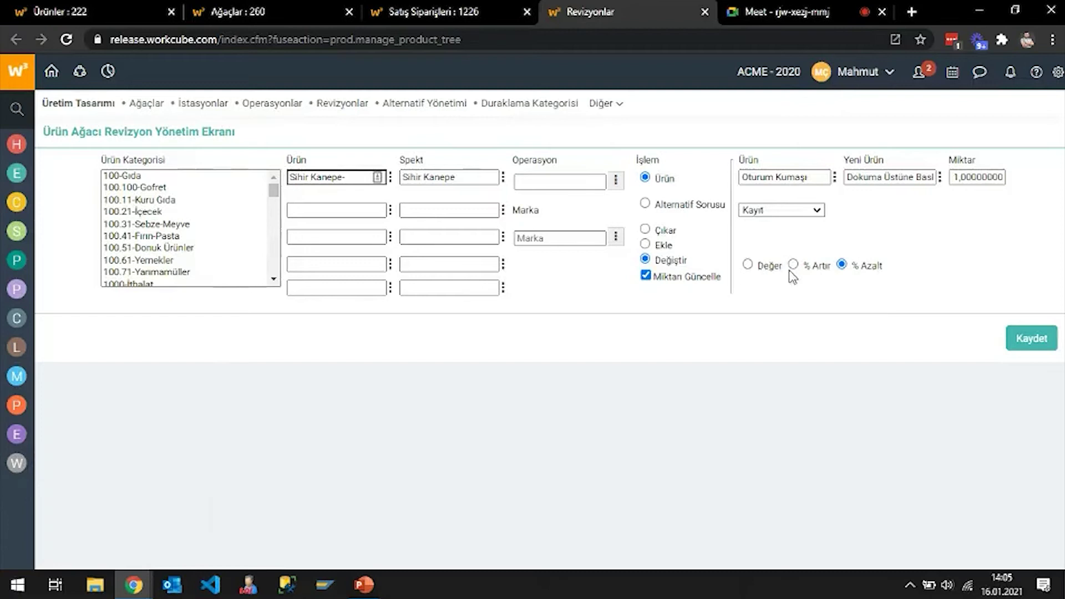
click(645, 275)
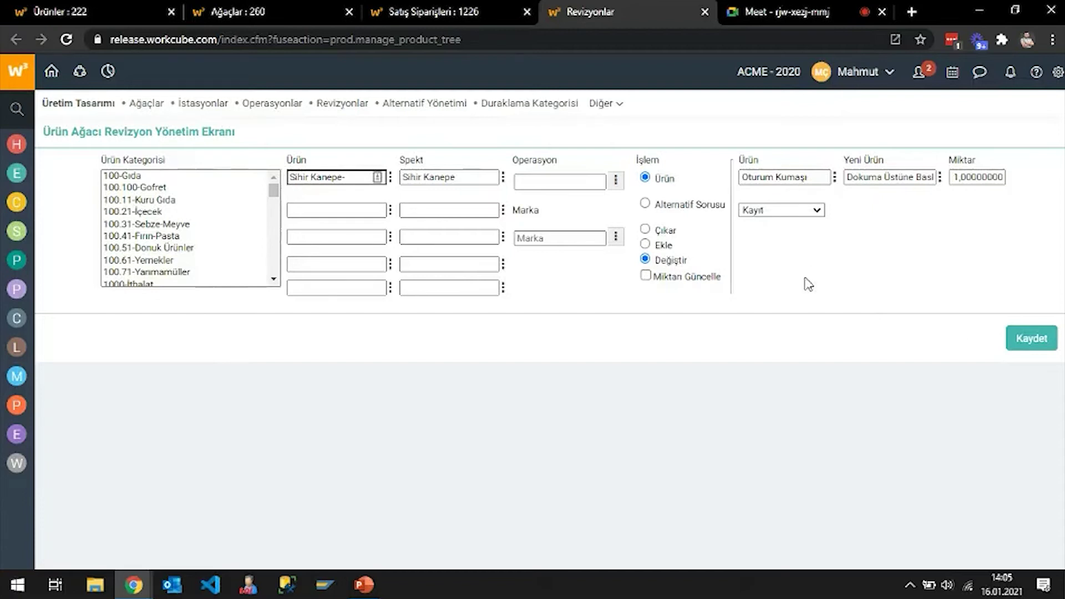
click(1024, 339)
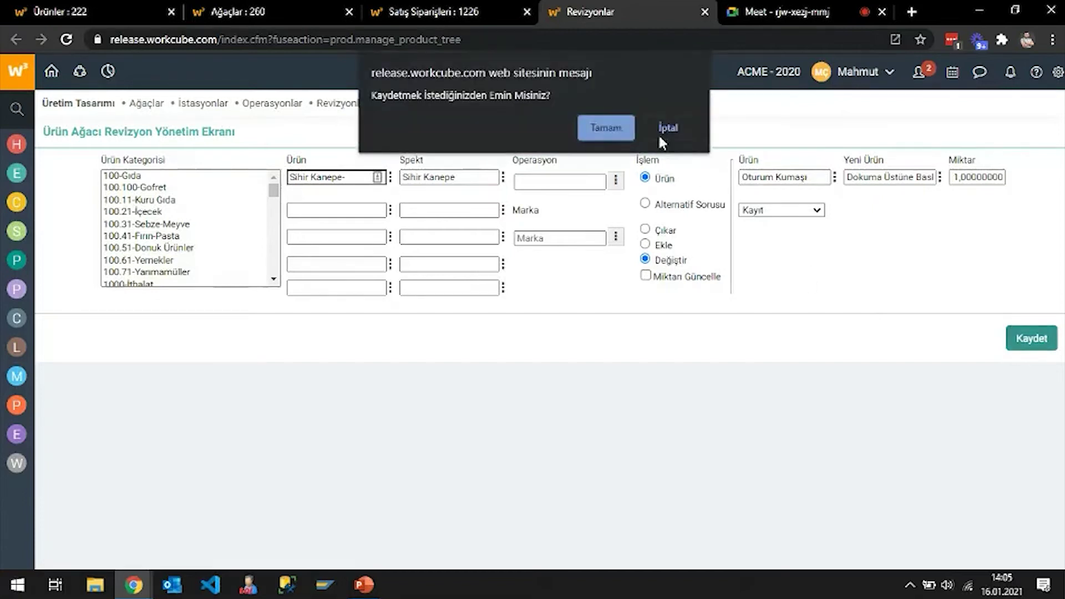
click(615, 127)
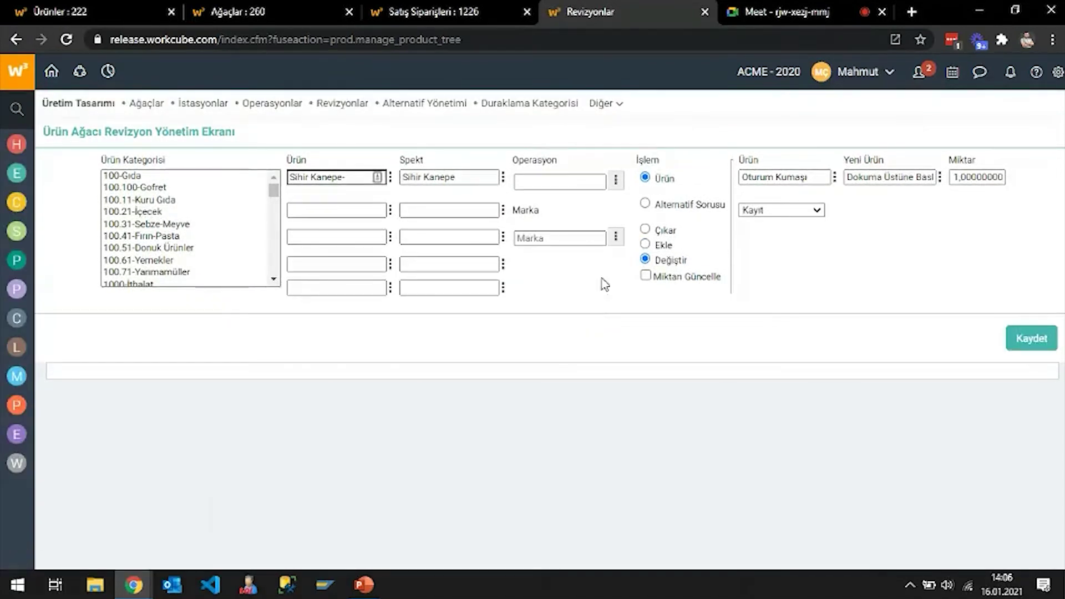
- Reload the Sihir Kanepe product tree and check its components against the revision and the sales order
click(455, 10)
click(289, 8)
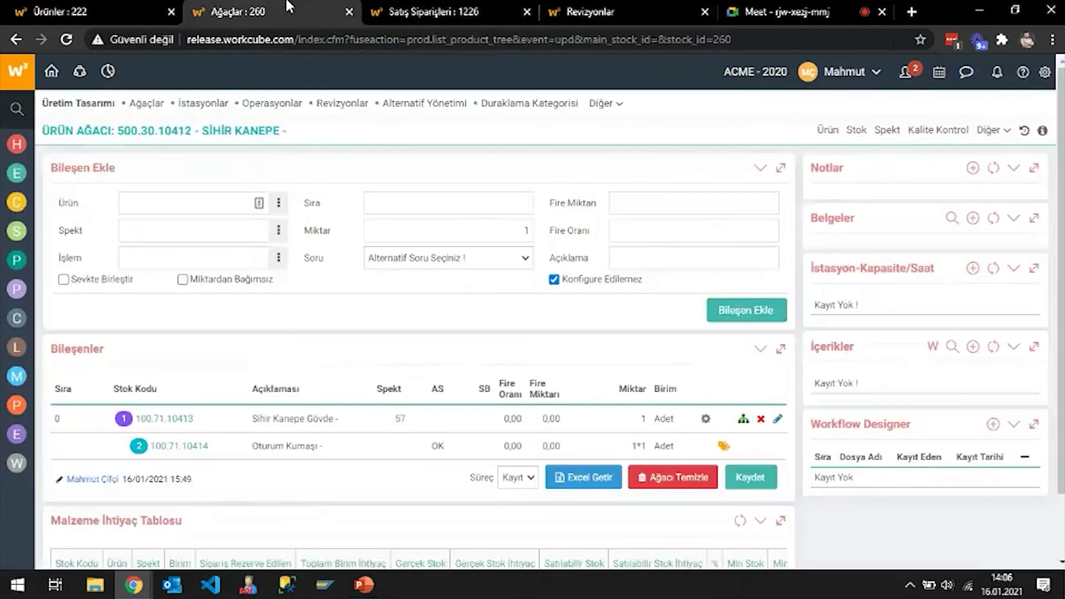
right_click(347, 146)
click(401, 181)
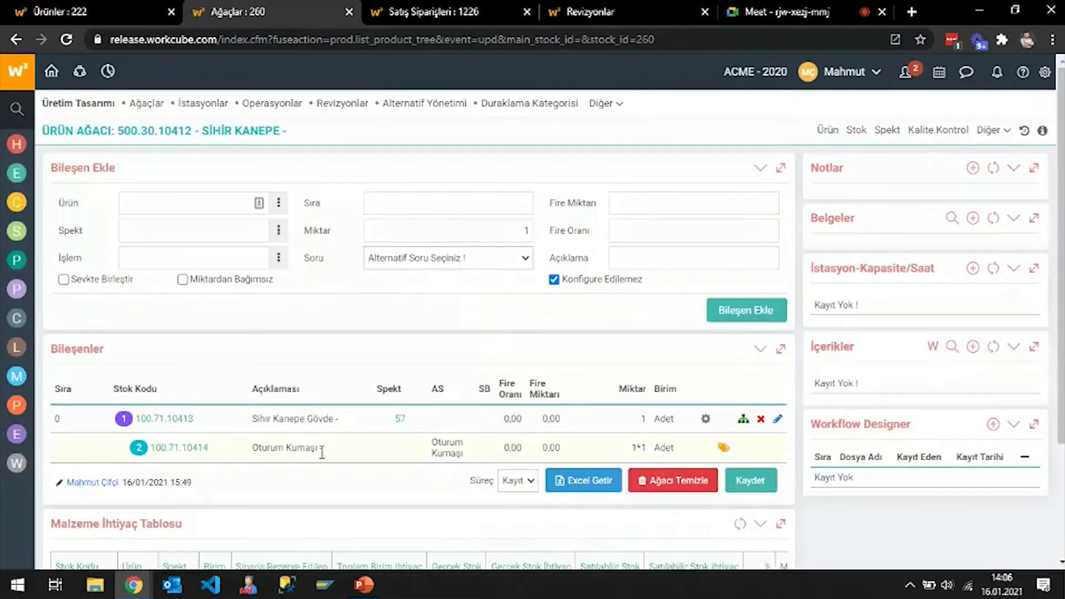
click(588, 11)
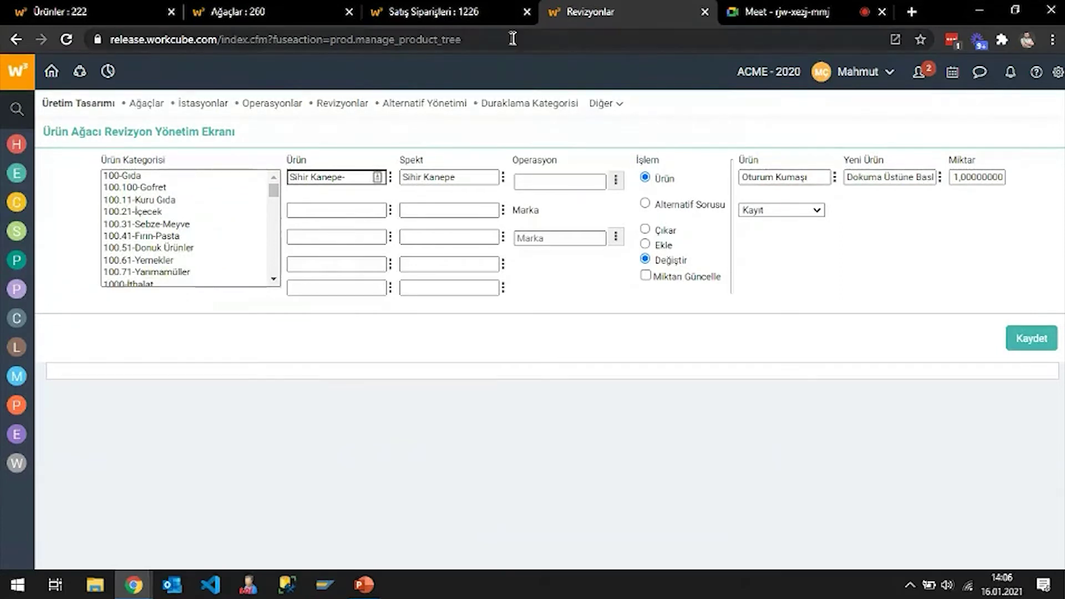
click(442, 7)
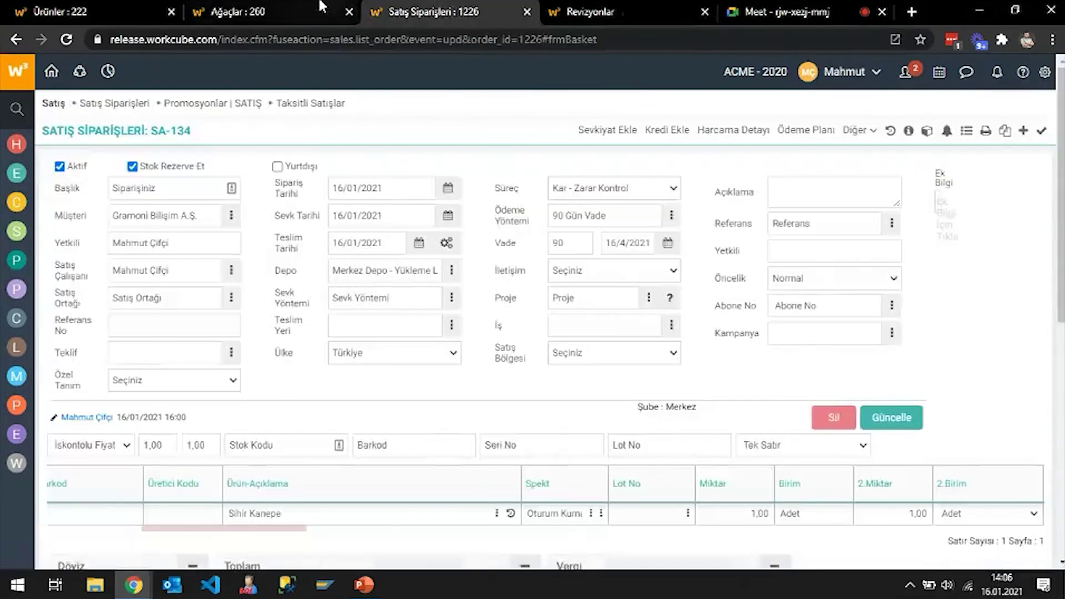
click(311, 11)
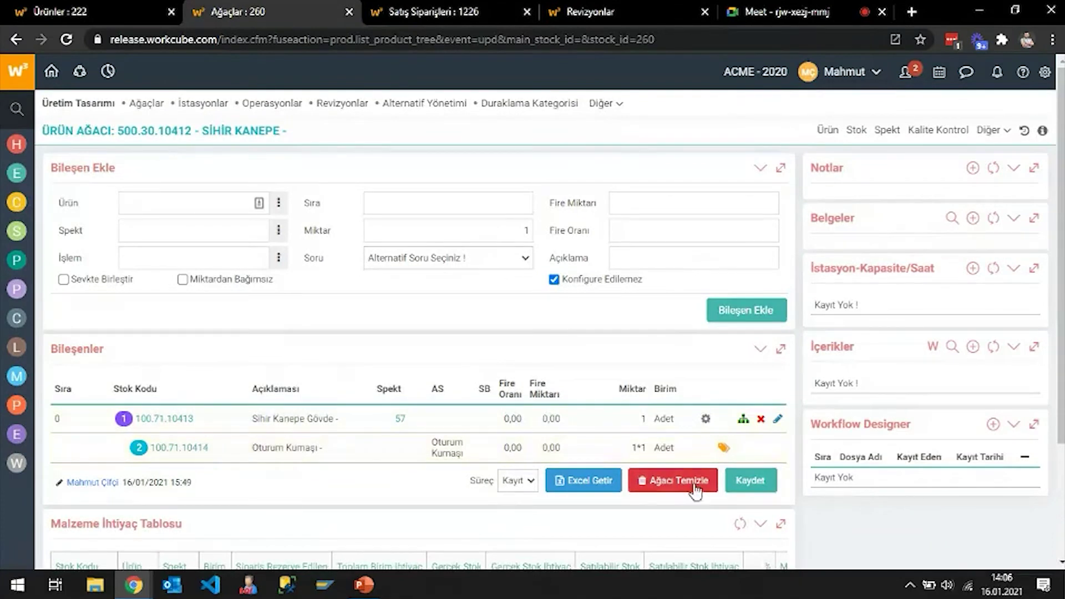
- Open the Sihir Kanepe Gövde product tree and view the details of its Oturum Kumaşı component
click(744, 420)
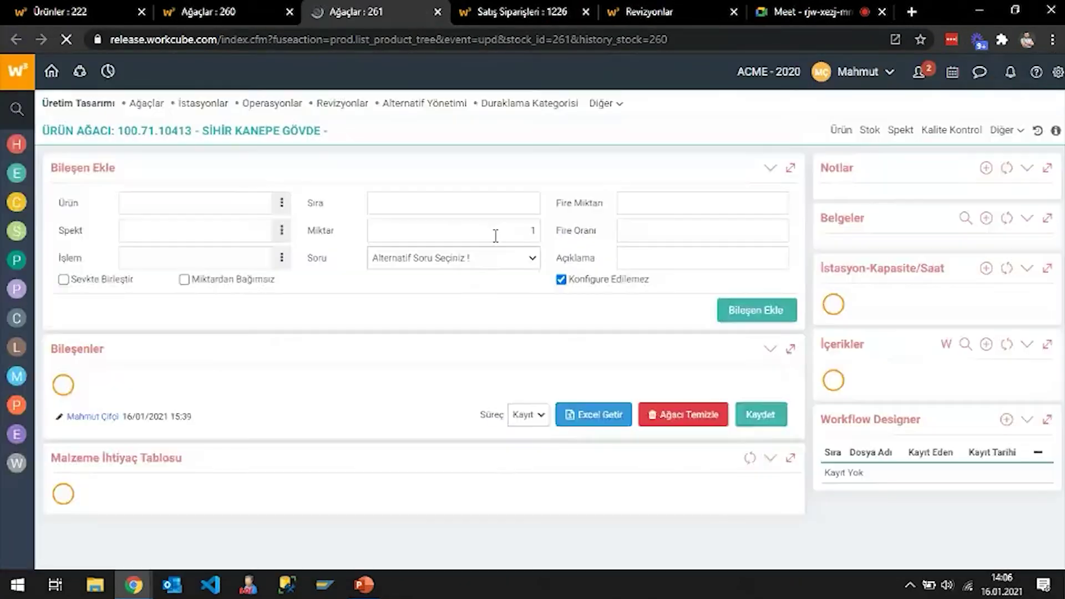
click(495, 231)
scroll(491, 227, down, 2)
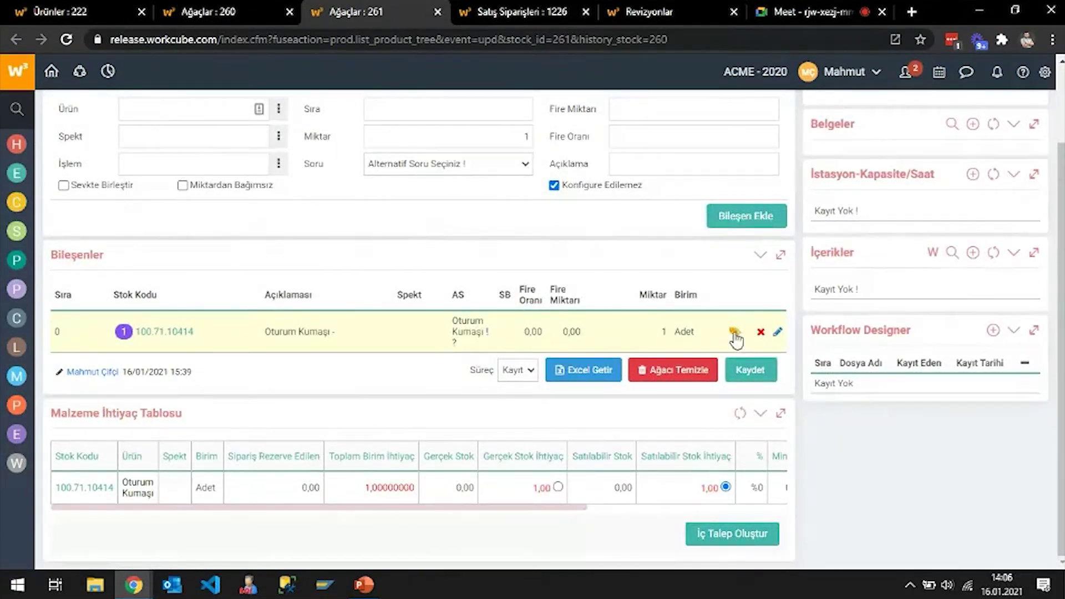
click(777, 332)
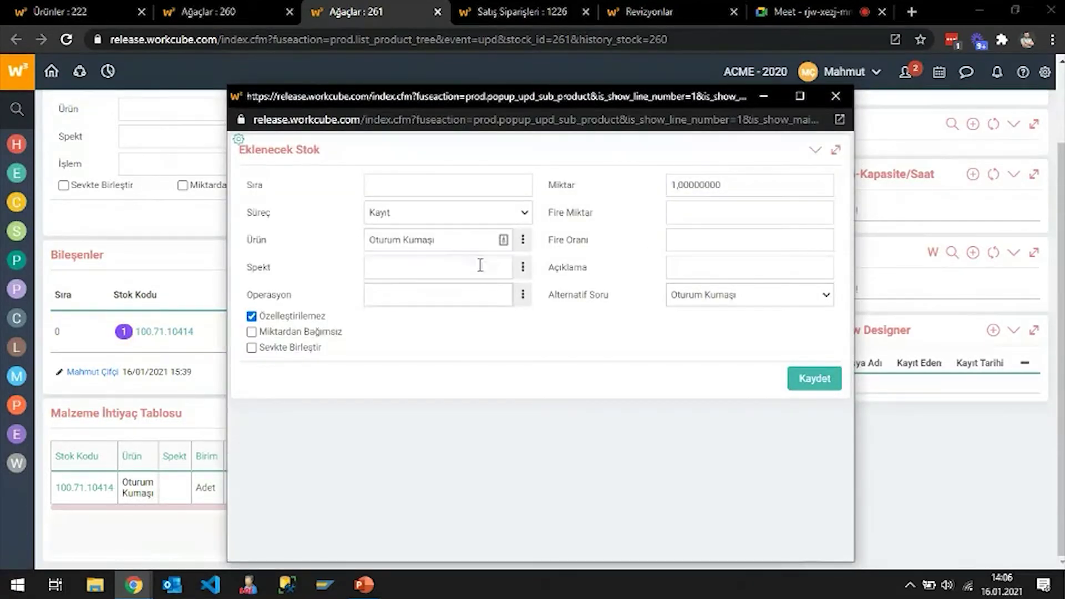
click(836, 96)
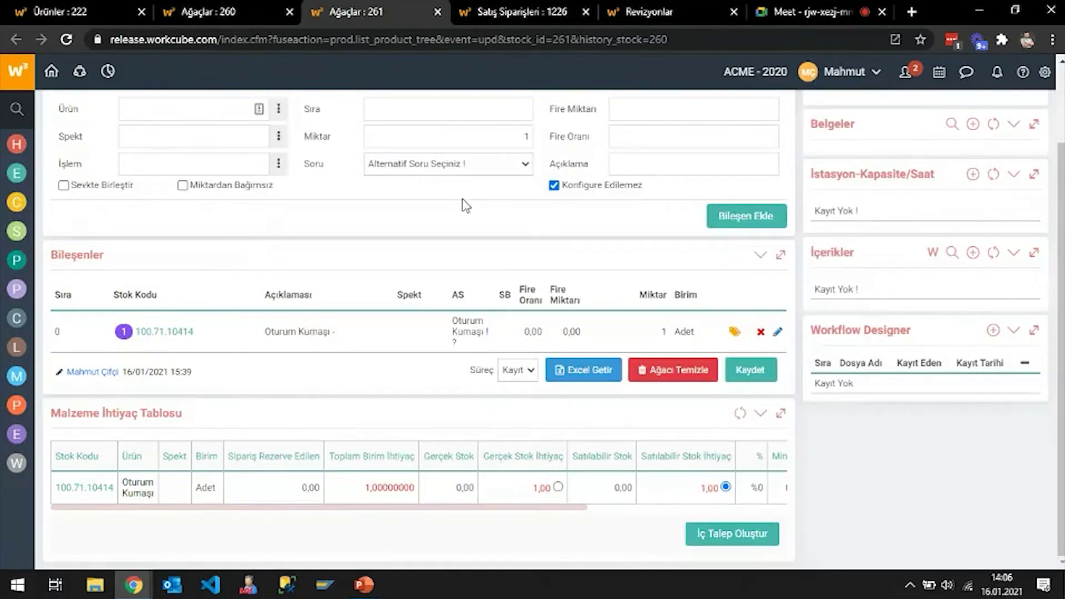
- Compare the revision settings with the Sihir Kanepe Gövde tree and view the alternative products of Oturum Kumaşı
click(516, 12)
click(657, 14)
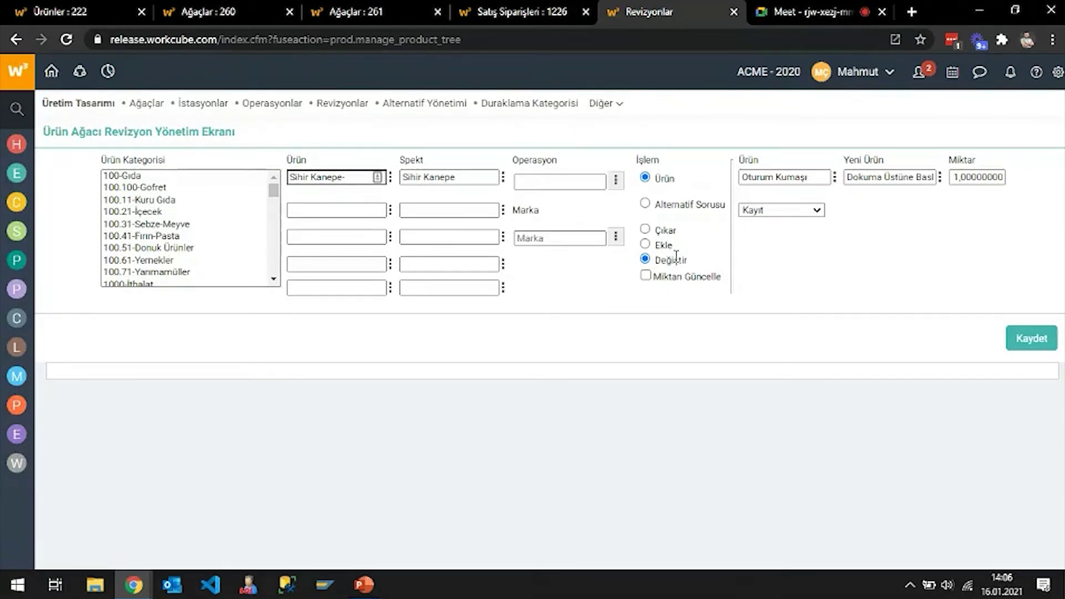
click(525, 15)
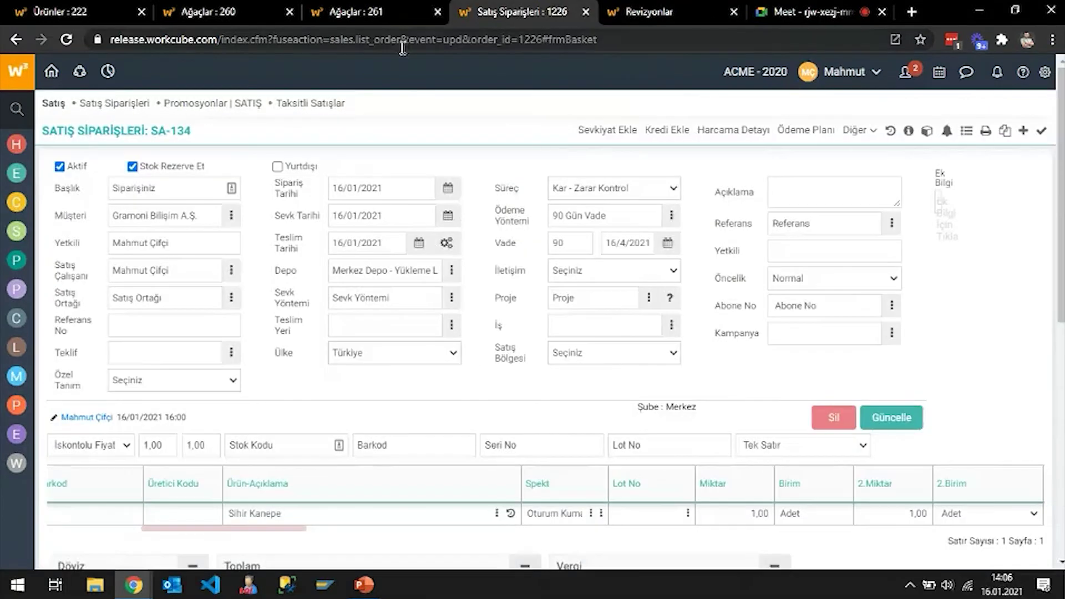
key(ctrl+shift+Tab)
click(616, 11)
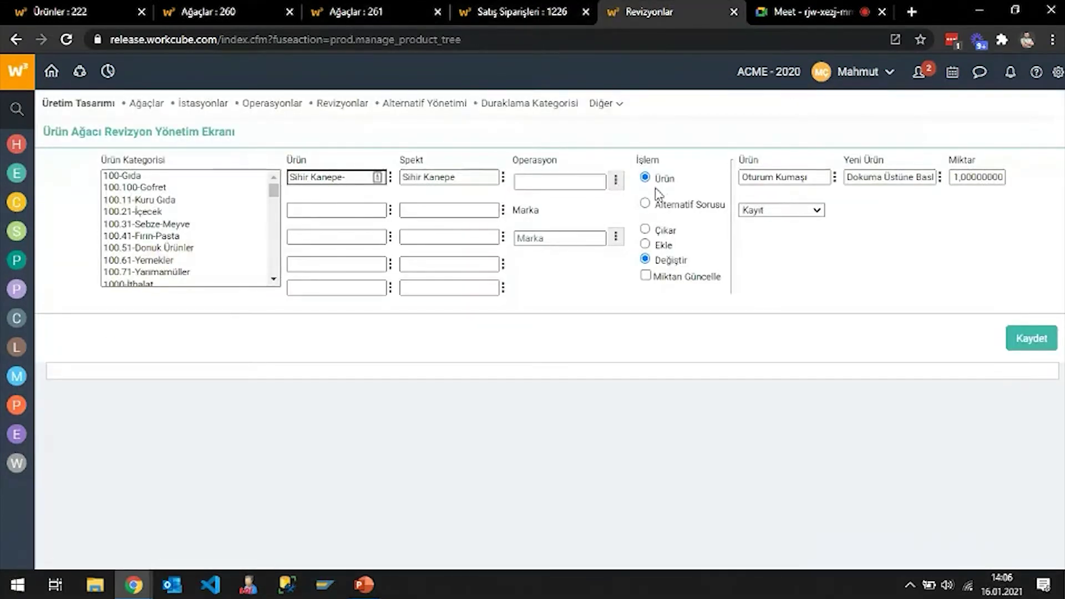
click(405, 10)
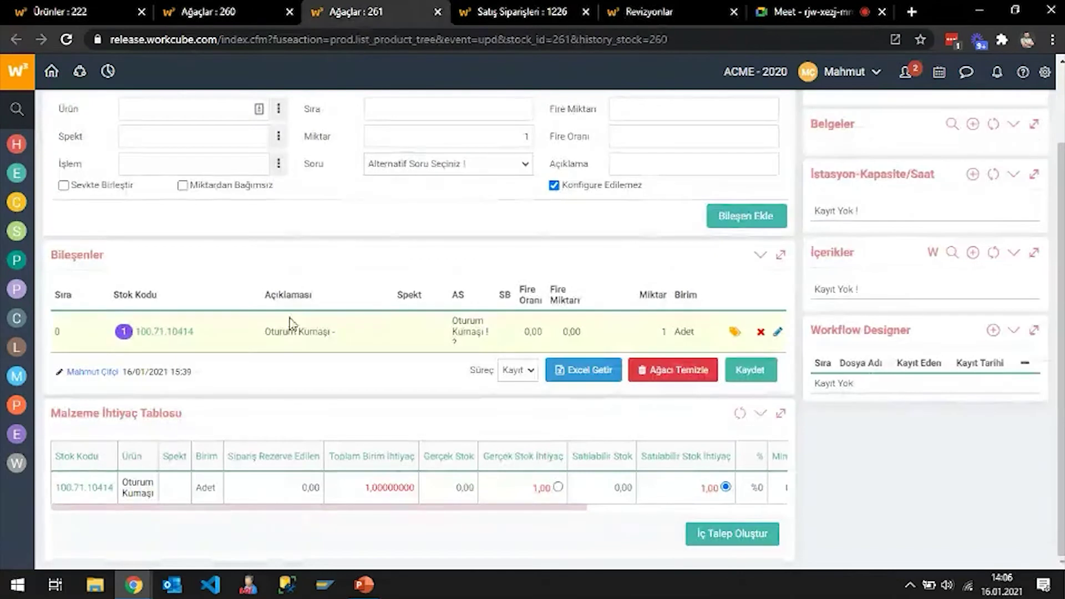
click(733, 331)
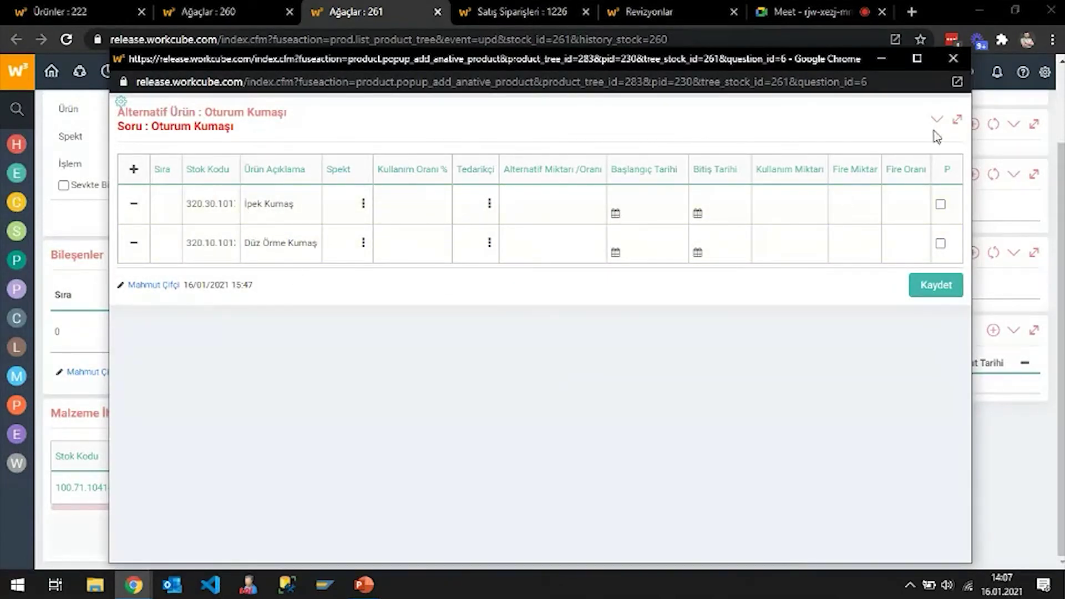
click(957, 58)
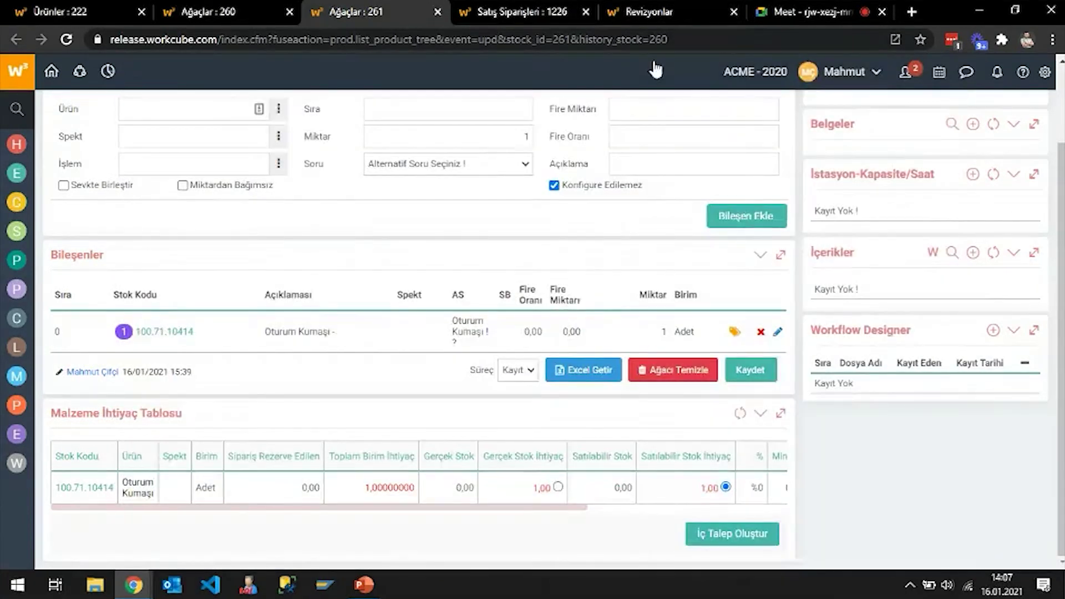
- Switch the revision to Alternatif Sorusu and clear its Ürün and Yeni Ürün values
click(652, 11)
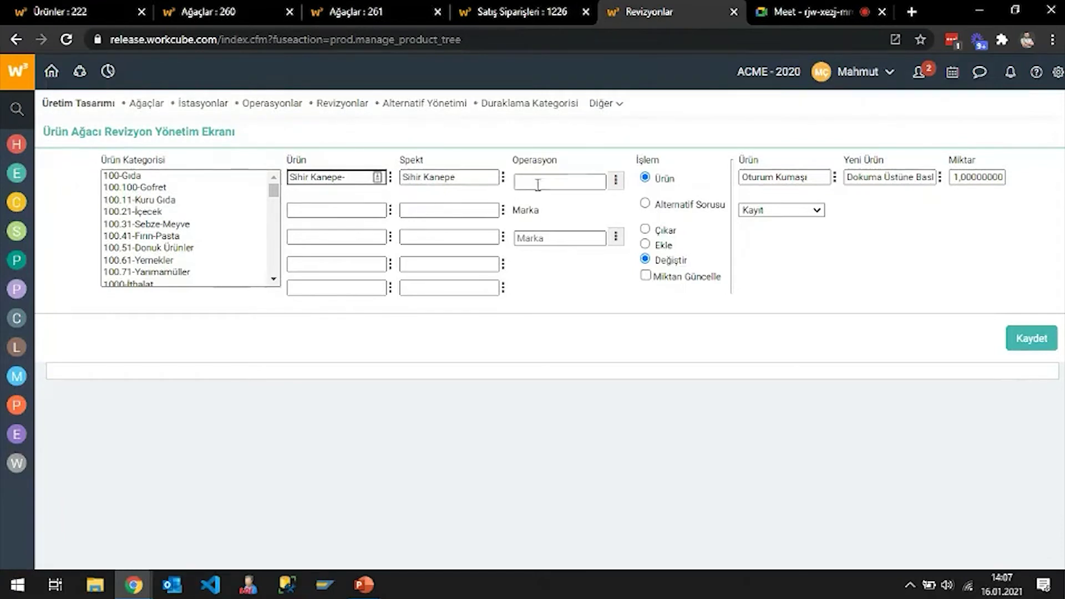
click(645, 204)
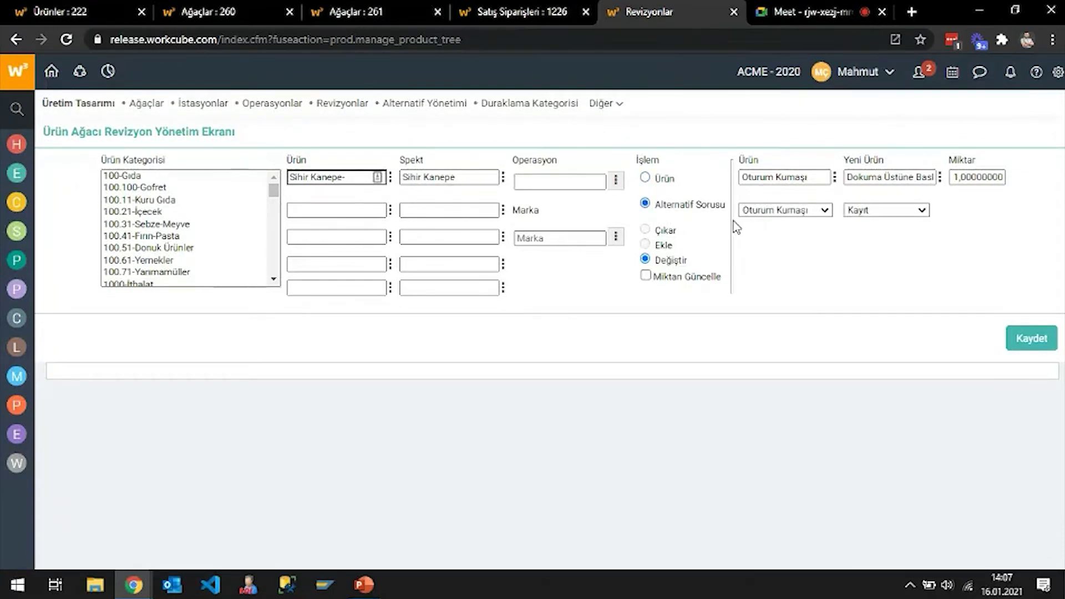
click(795, 209)
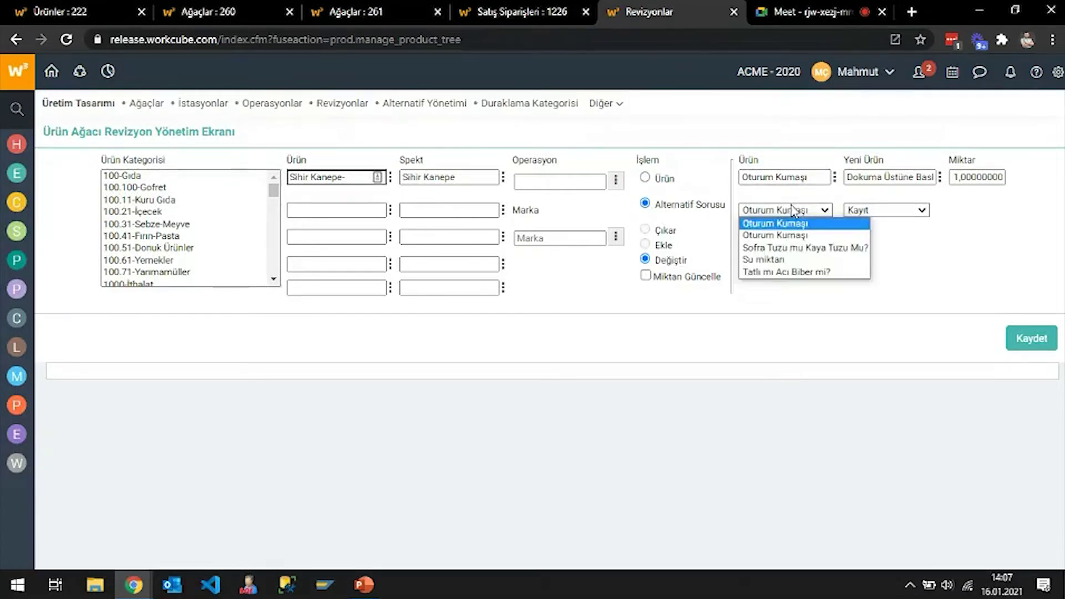
click(795, 210)
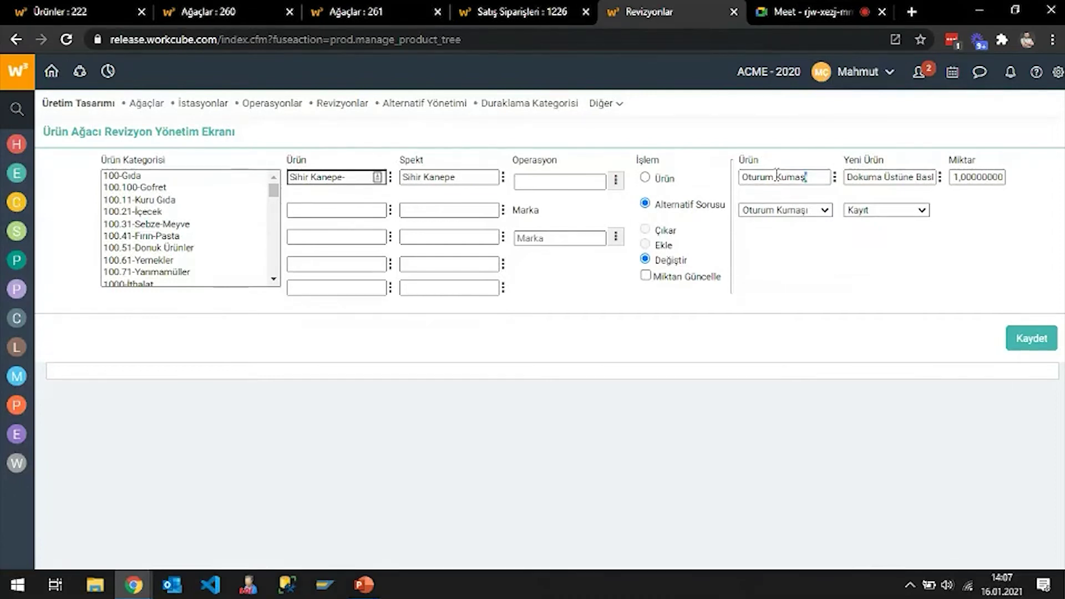
click(828, 177)
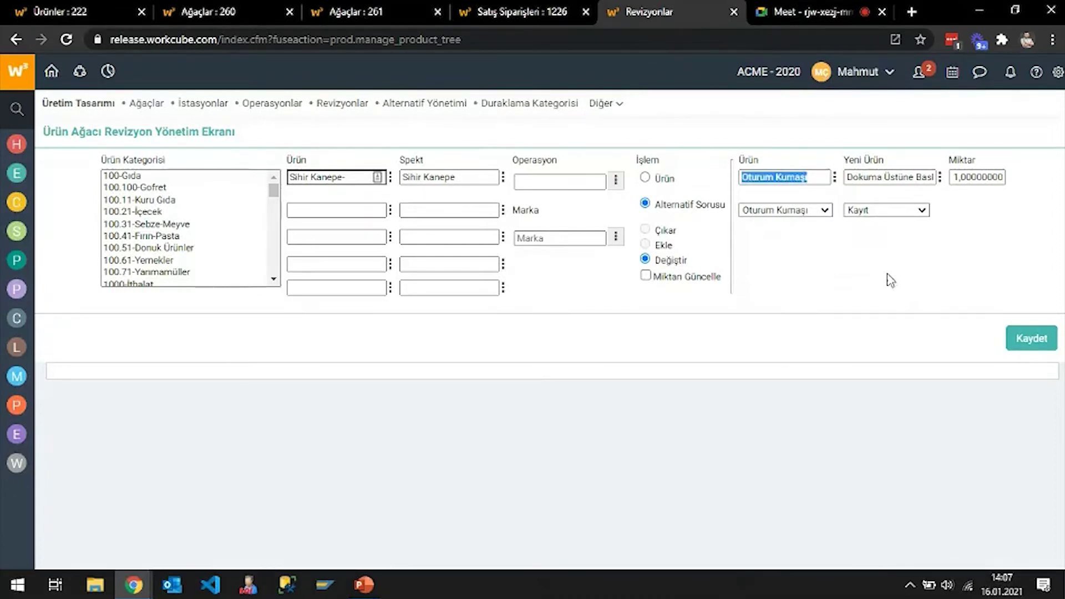
key(Delete)
triple_click(897, 177)
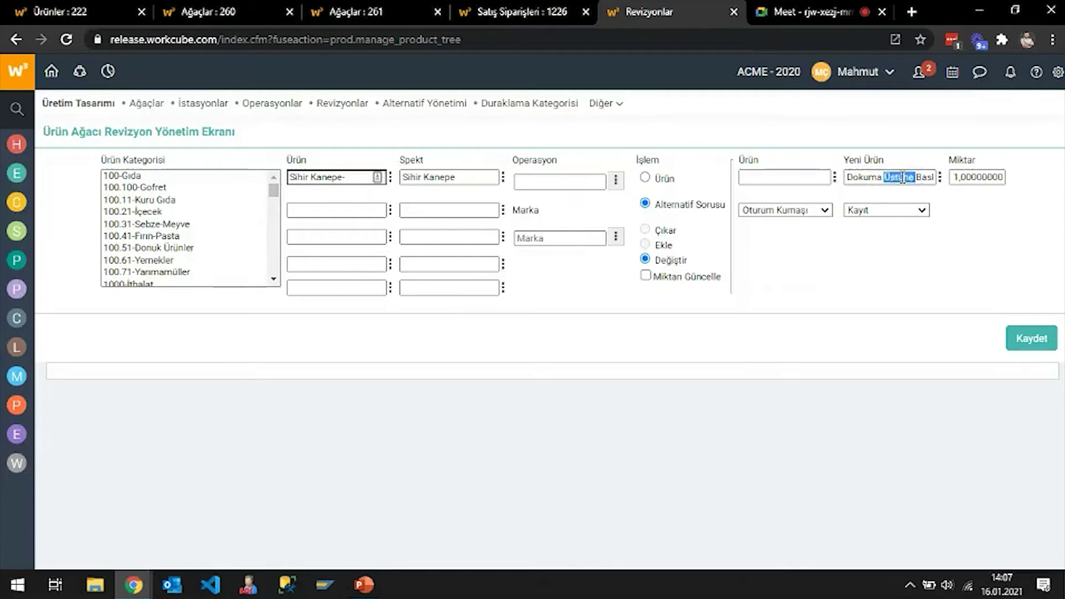
key(Delete)
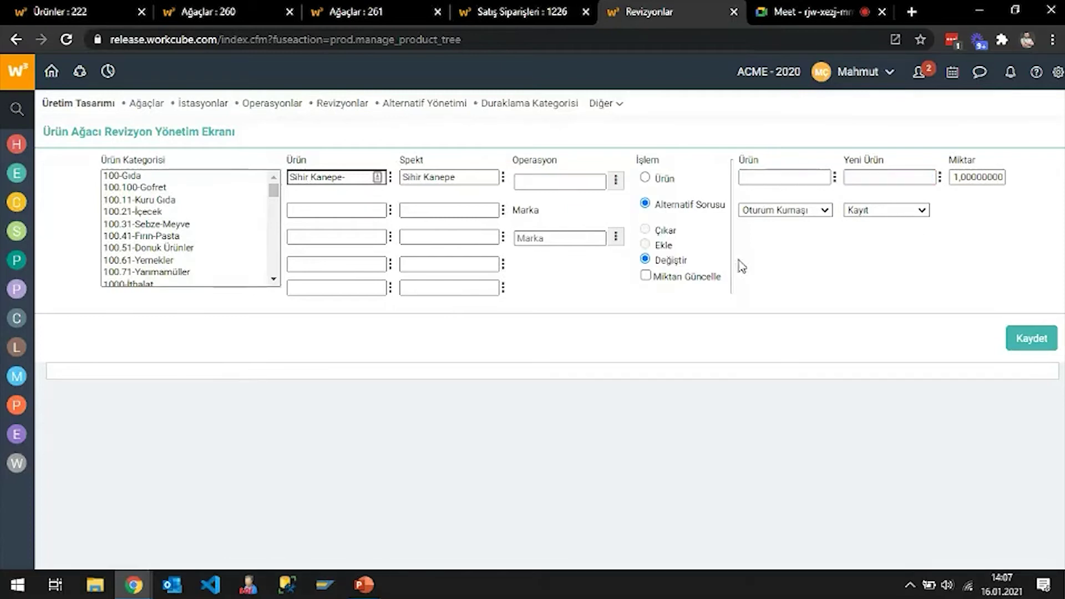
- Try Su miktarı as the revision's alternative question
click(815, 211)
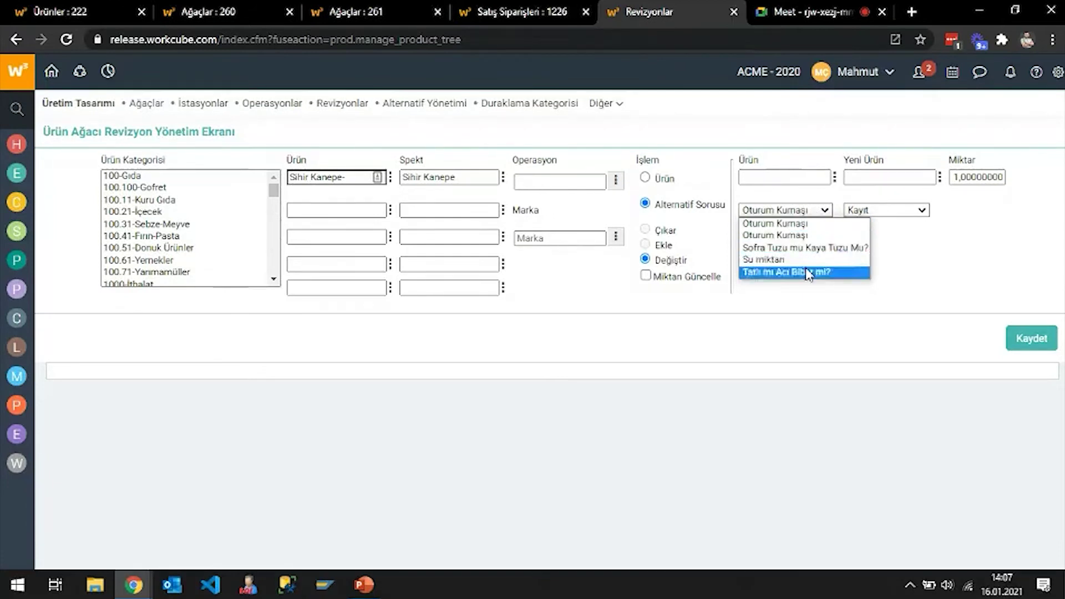
click(804, 261)
click(809, 212)
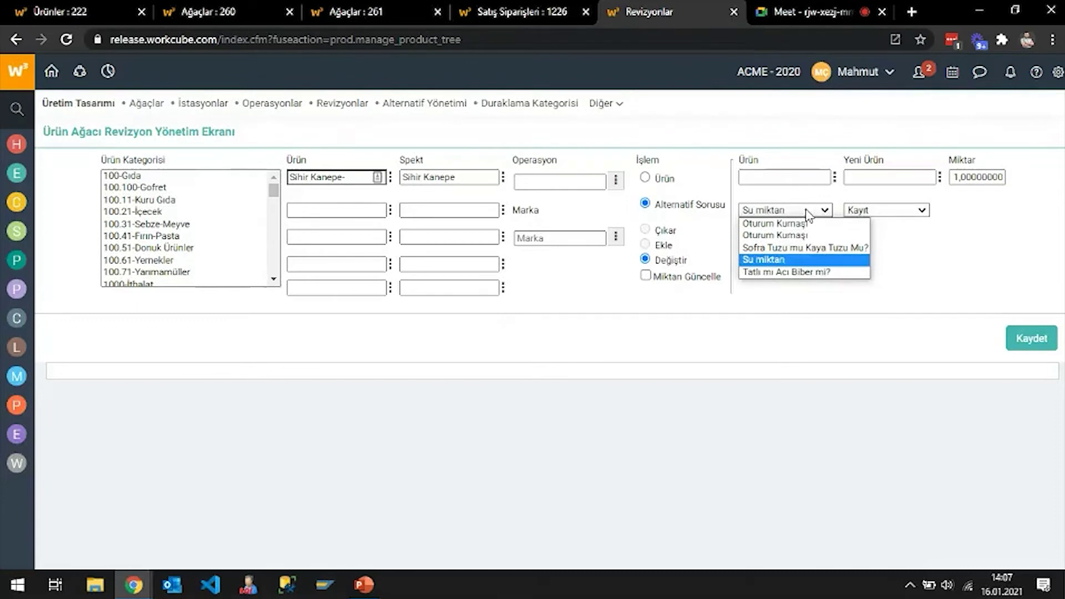
click(809, 214)
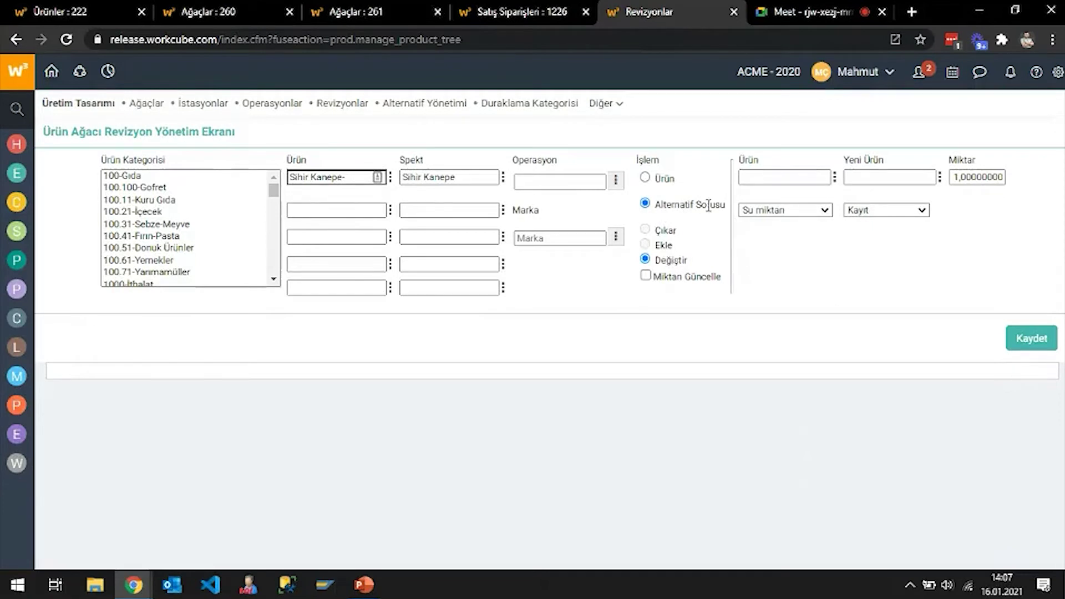
key(Tab)
click(812, 180)
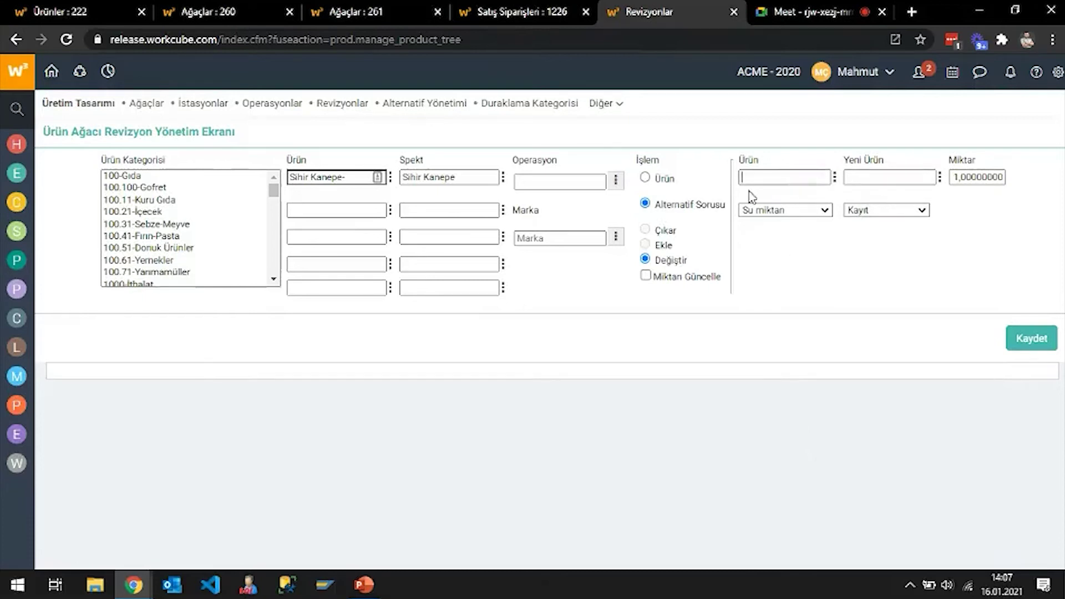
- Select Oturum Kumaşı as the revision's alternative question
click(777, 211)
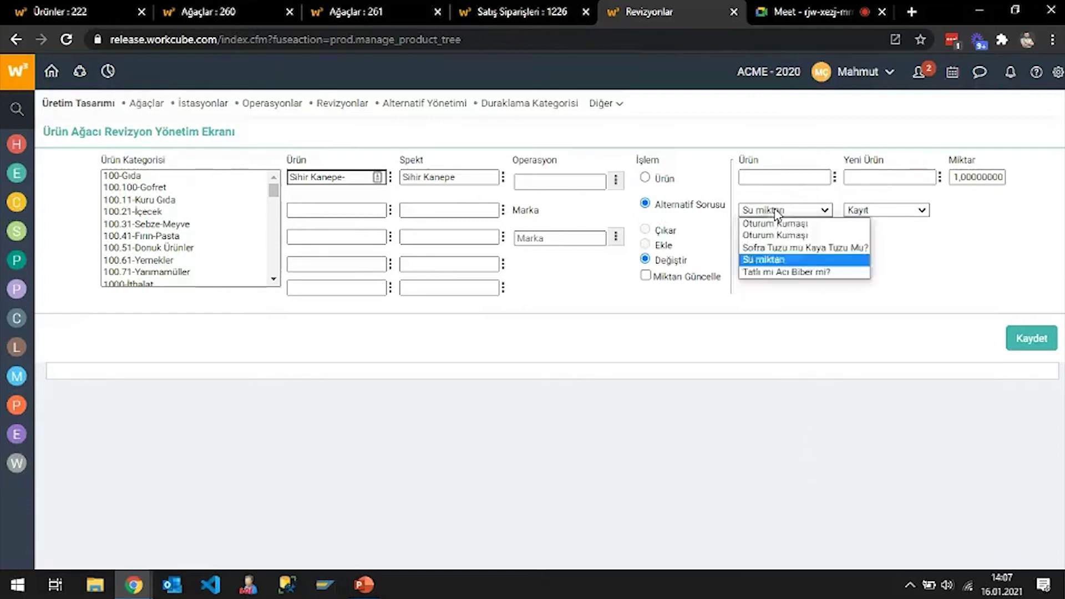
click(776, 225)
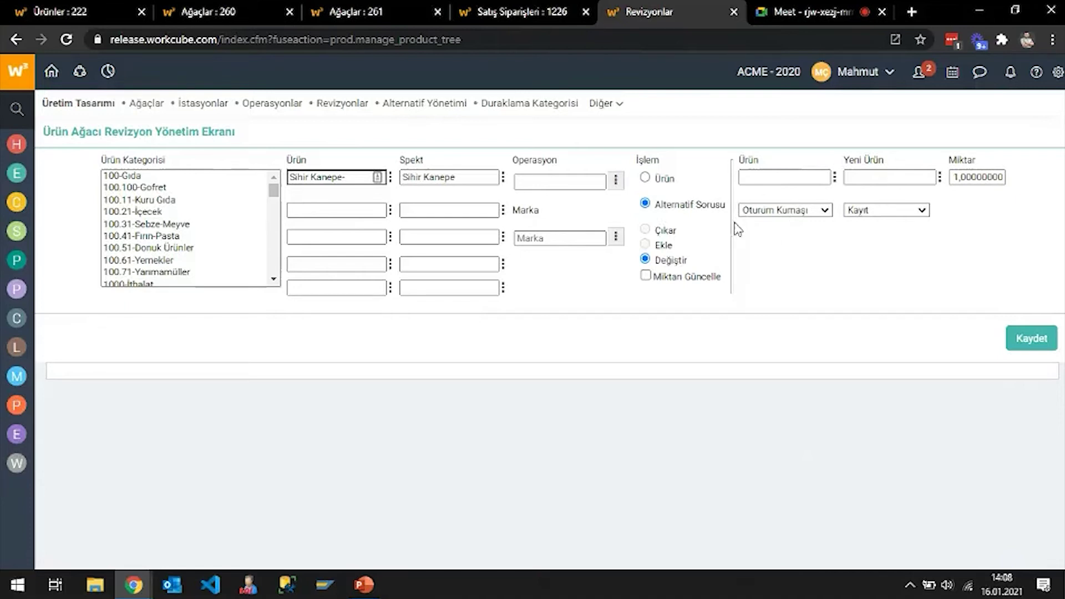
click(768, 211)
click(768, 211)
- Search the products for "kumaş" and set İpek Kumaş as the revision's Ürün to replace
click(834, 177)
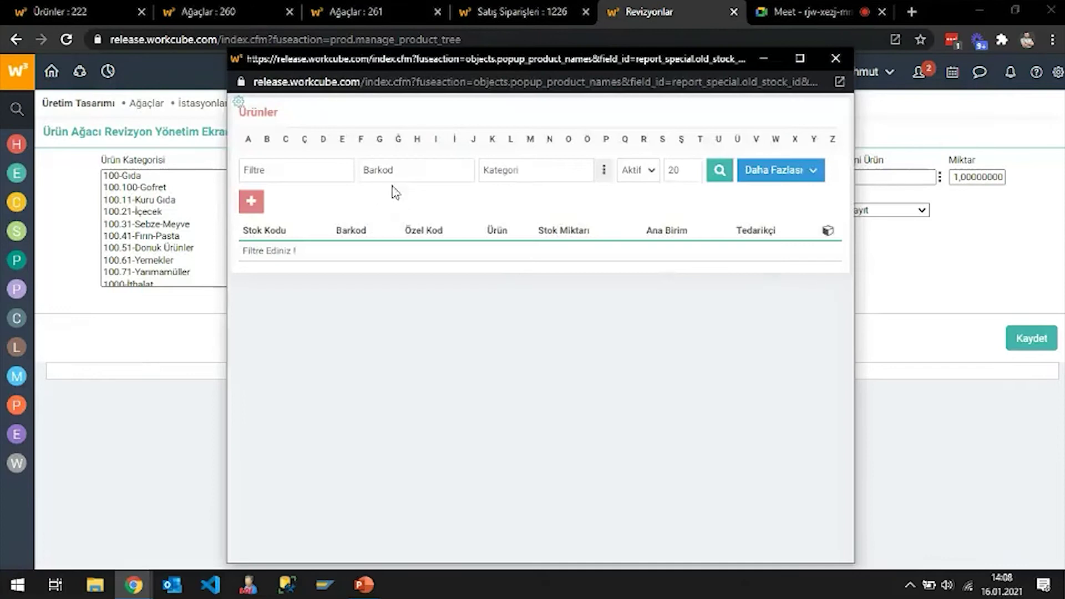
click(322, 176)
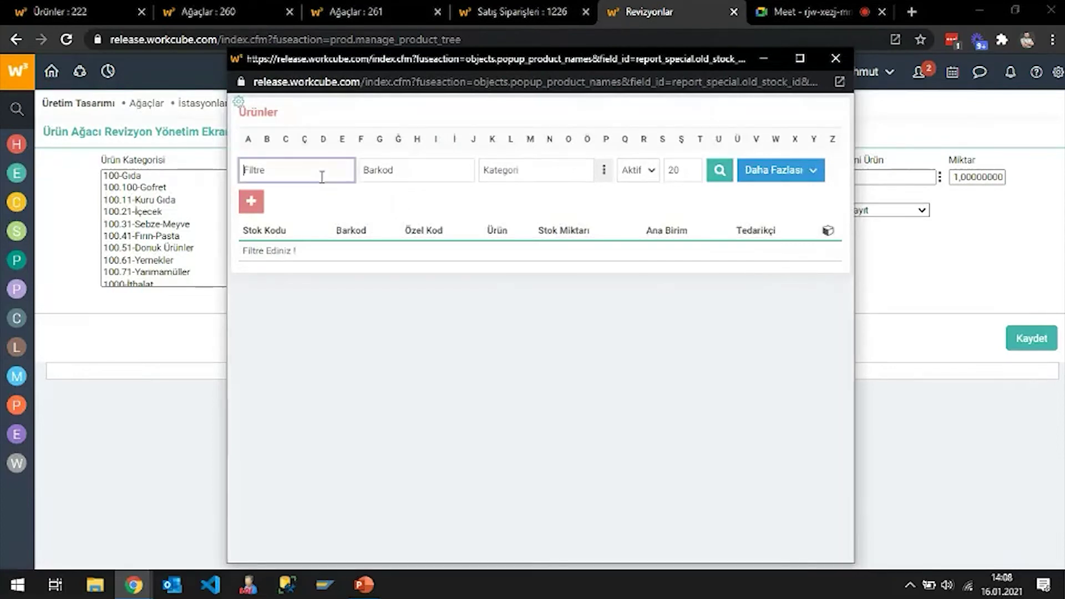
text(kumaş)
key(Return)
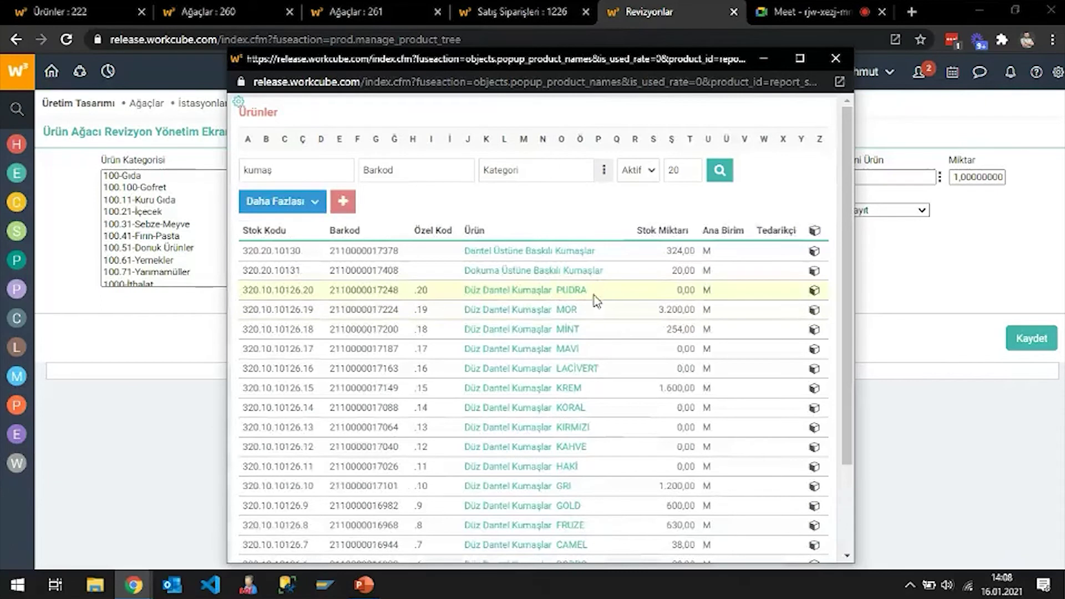
scroll(597, 299, down, 2)
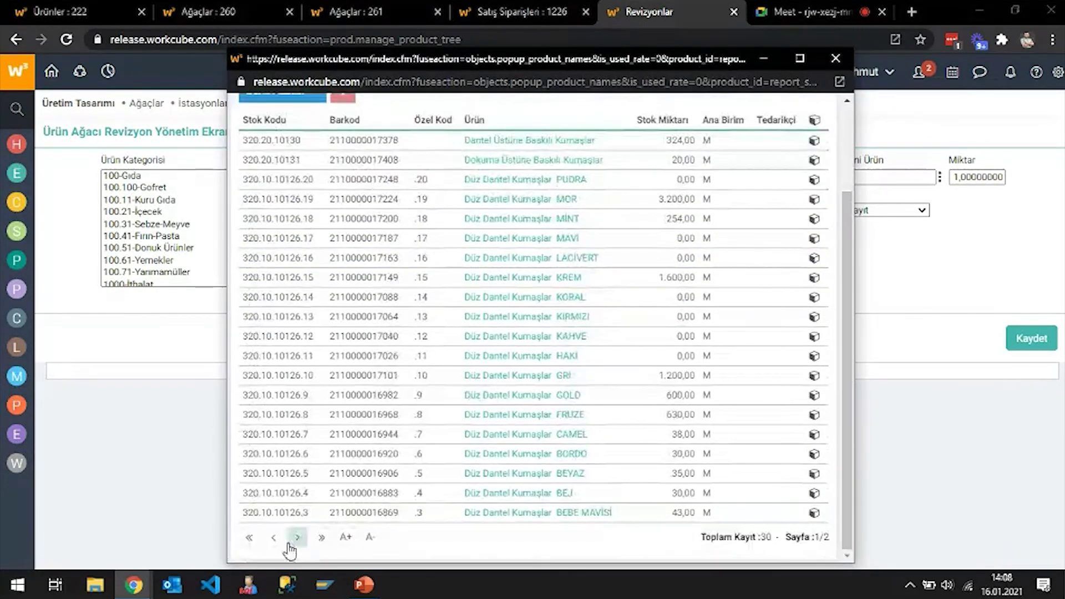
click(288, 545)
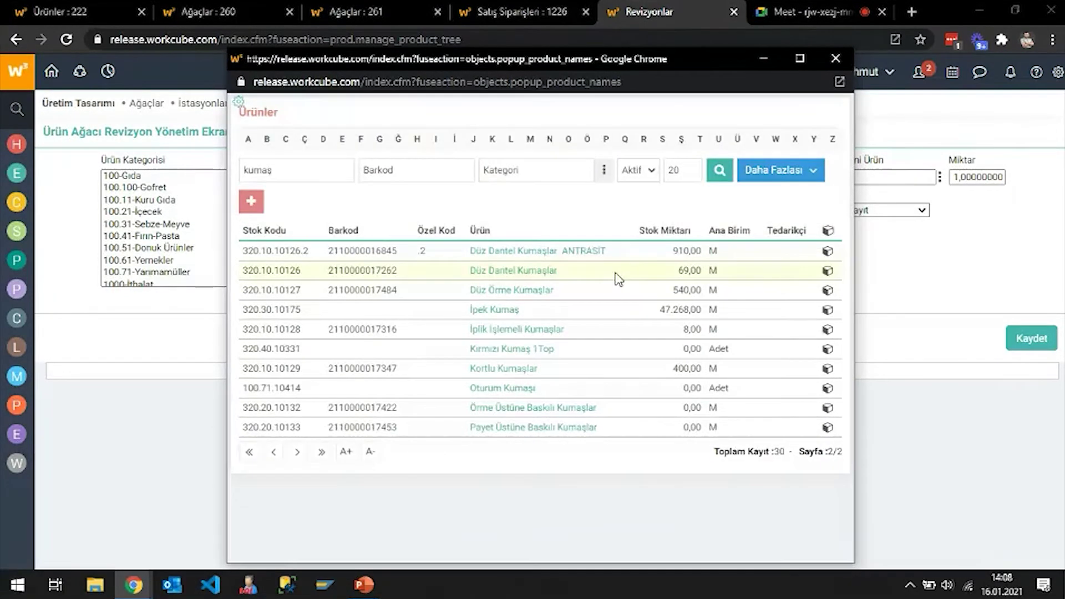
click(498, 310)
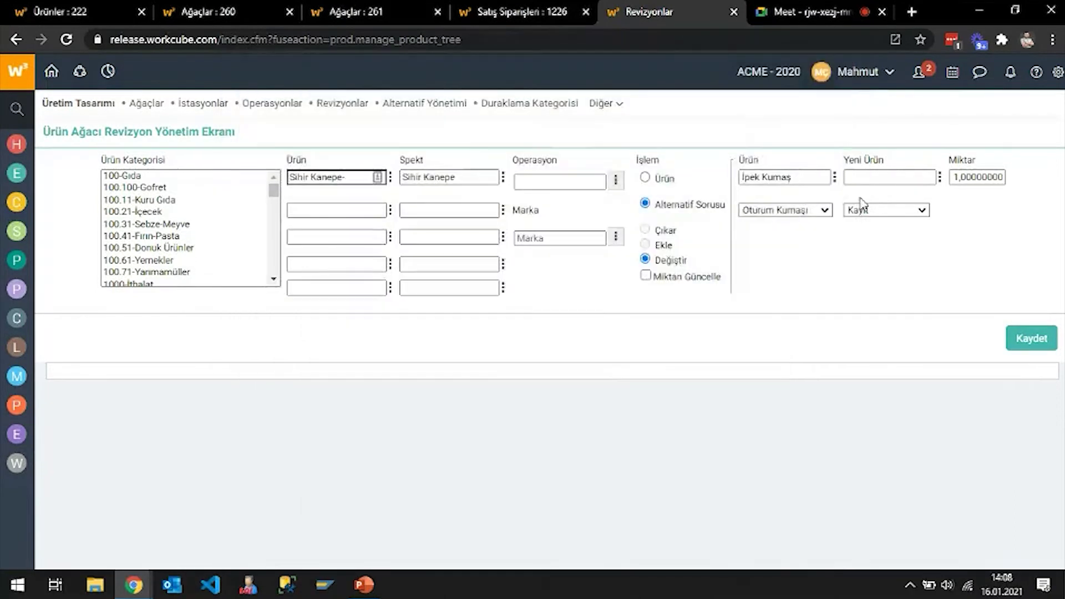
- Search the products for "kumaş" and set Dokuma Üstüne Baskılı Kumaşlar as the revision's Yeni Ürün
click(940, 178)
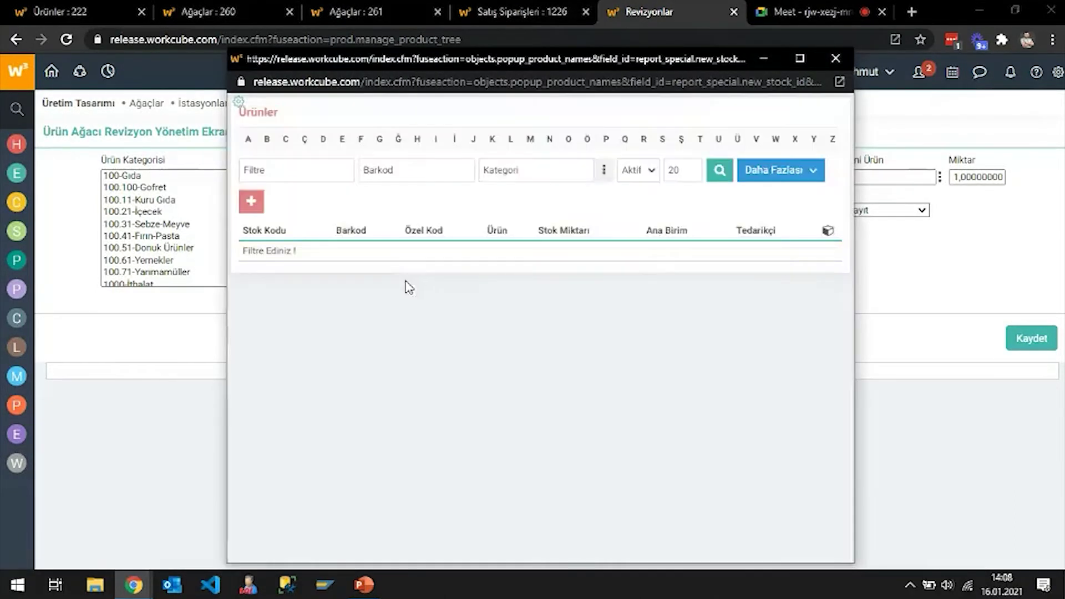
click(310, 171)
text(kum)
key(Return)
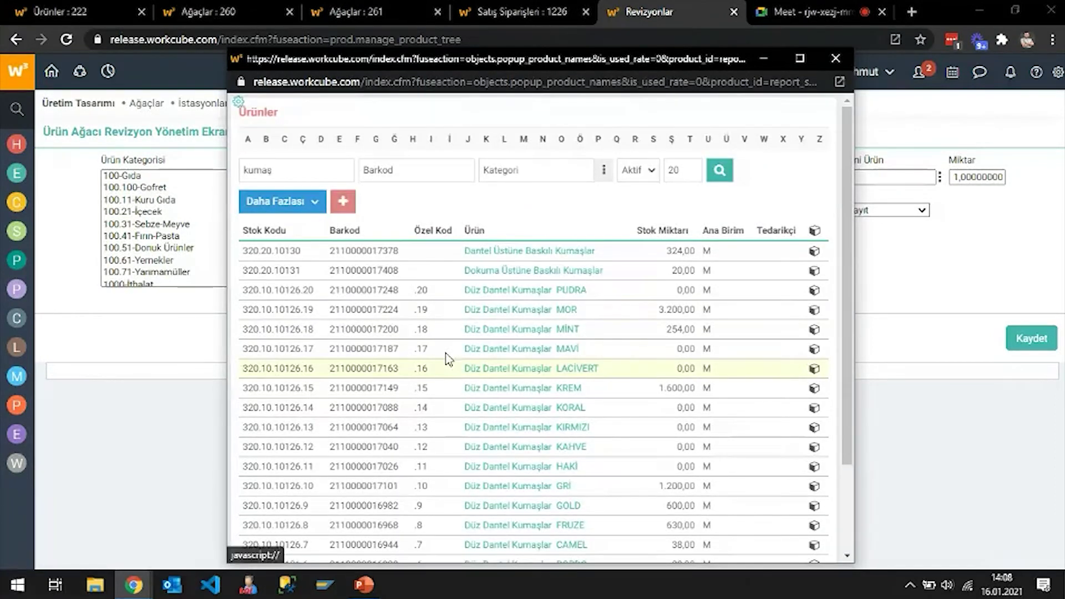
click(579, 272)
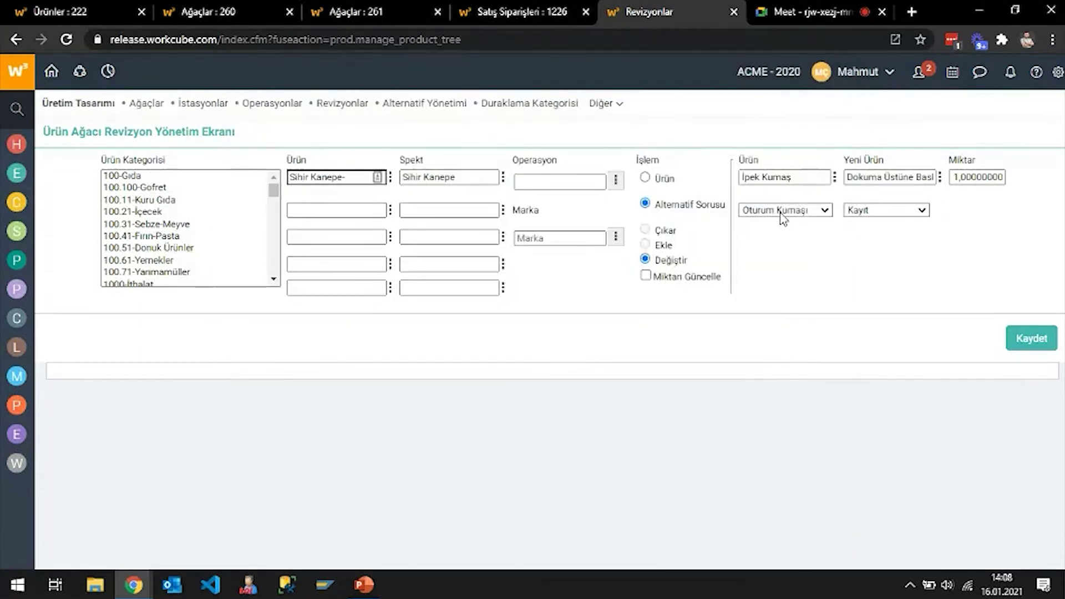
- Enable Miktarı Güncelle with the Değer option and save the Sihir Kanepe revision
click(1033, 343)
click(615, 130)
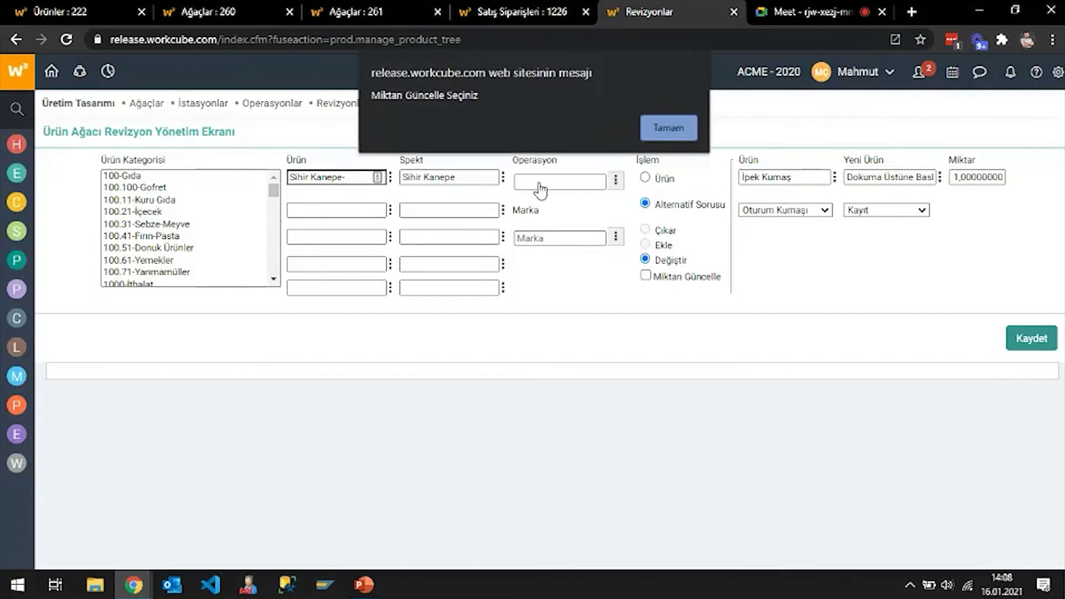
click(660, 125)
click(646, 275)
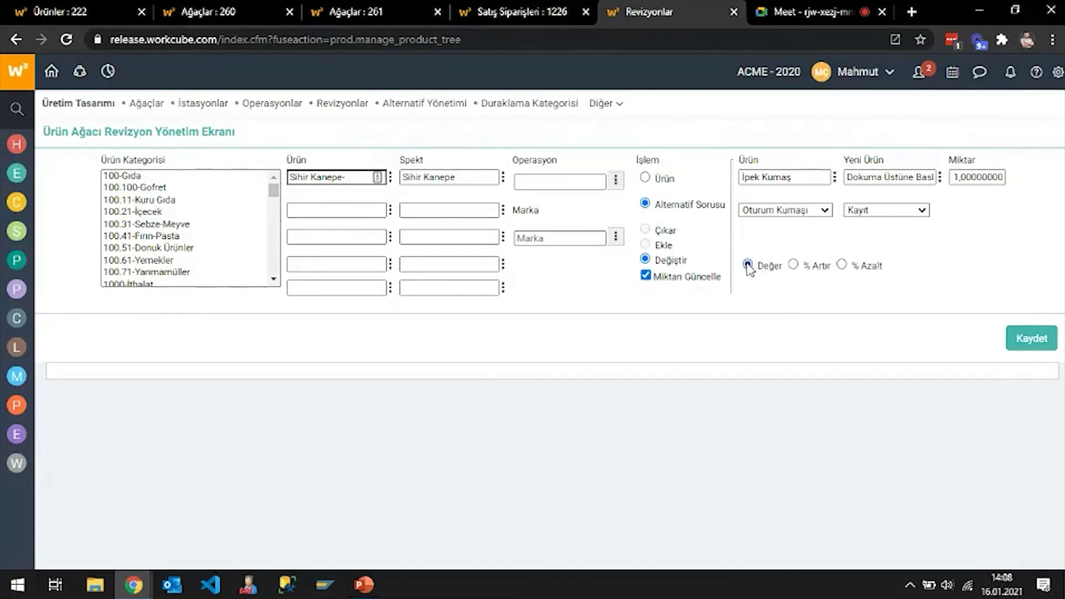
click(1042, 338)
click(610, 127)
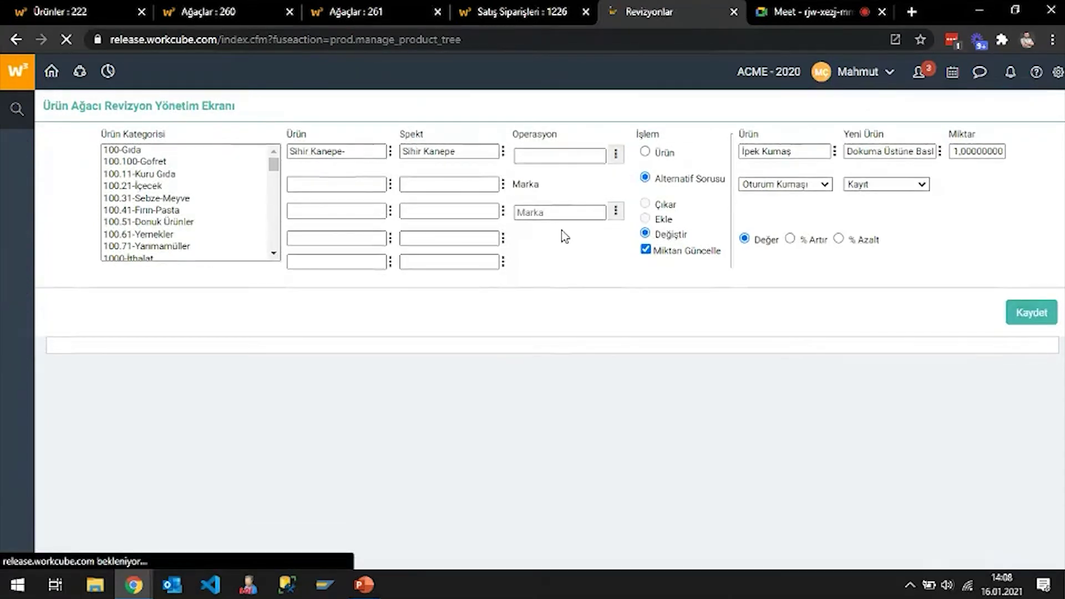
- Check the alternative products of Oturum Kumaşı in the Sihir Kanepe Gövde tree and return to the revision screen
click(361, 12)
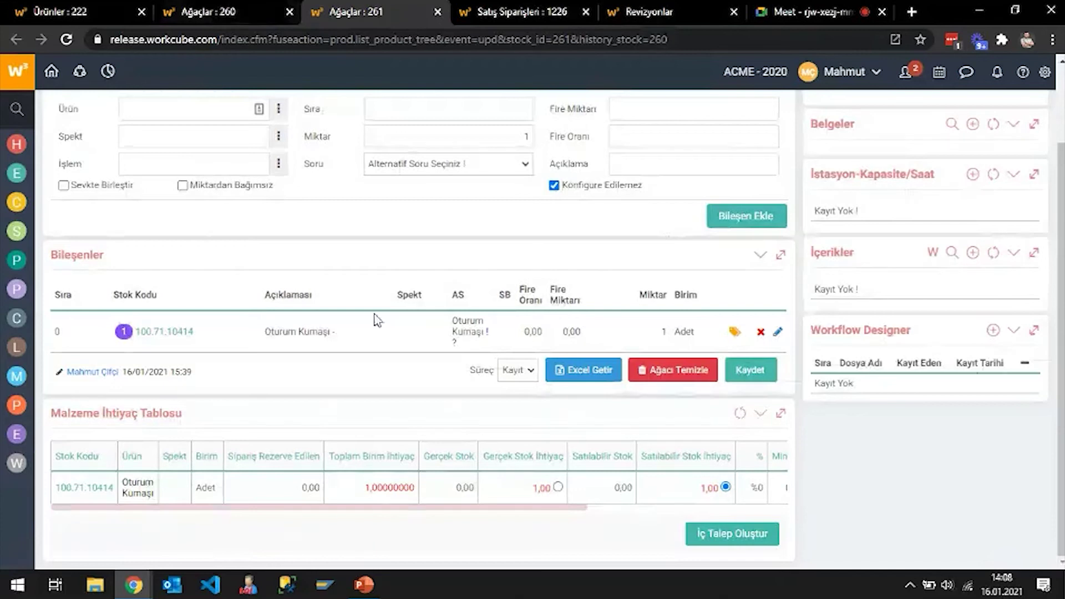
click(735, 332)
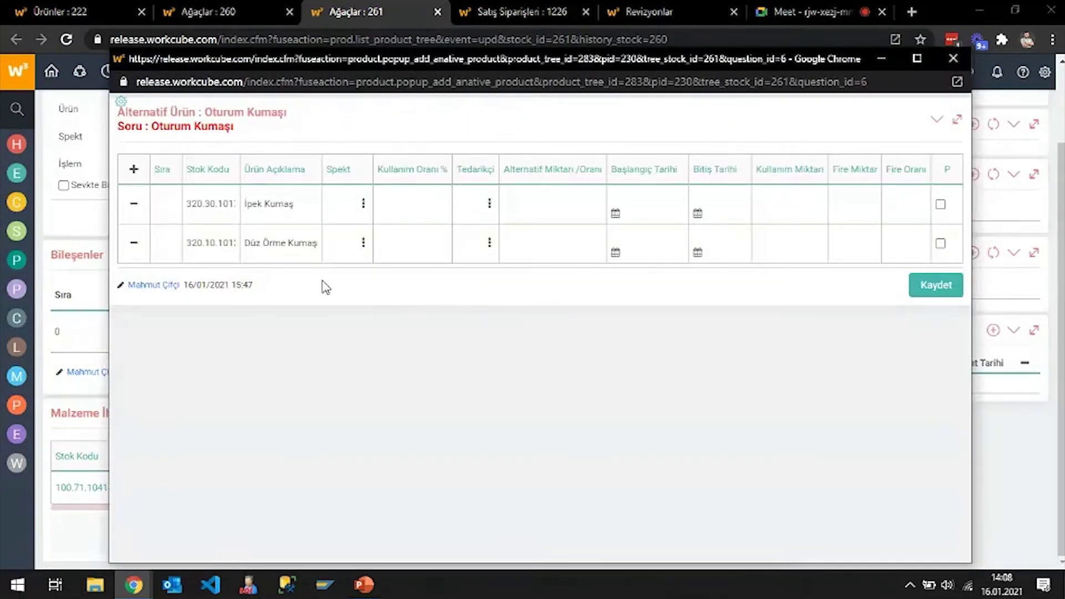
click(955, 59)
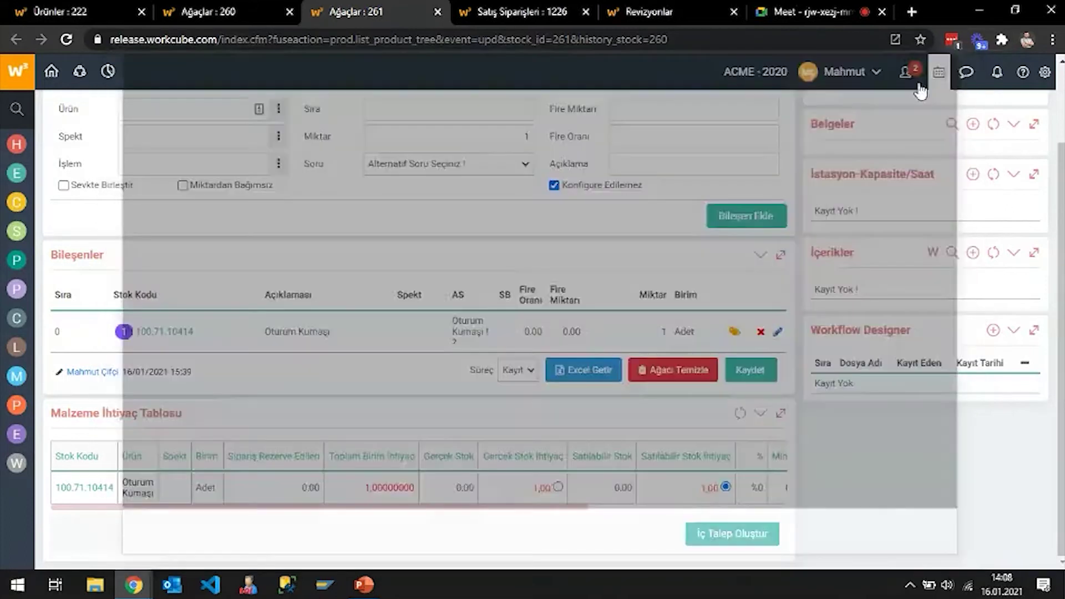
click(613, 12)
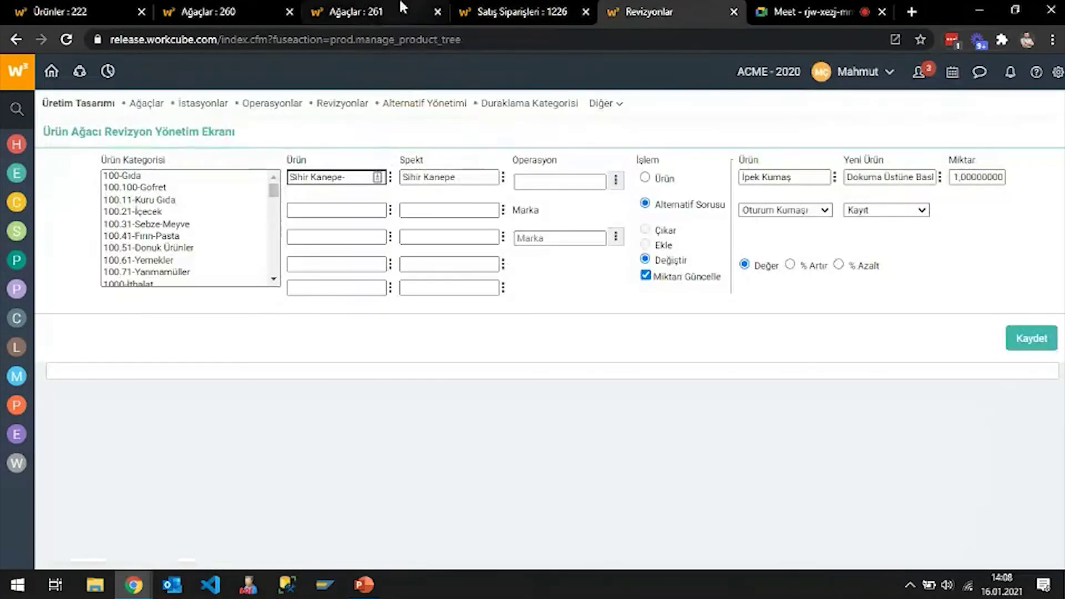
- Copy the stock code 100.71.10413 from the Sihir Kanepe Gövde tree and clear the revision's Spekt value
click(355, 12)
scroll(414, 177, up, 2)
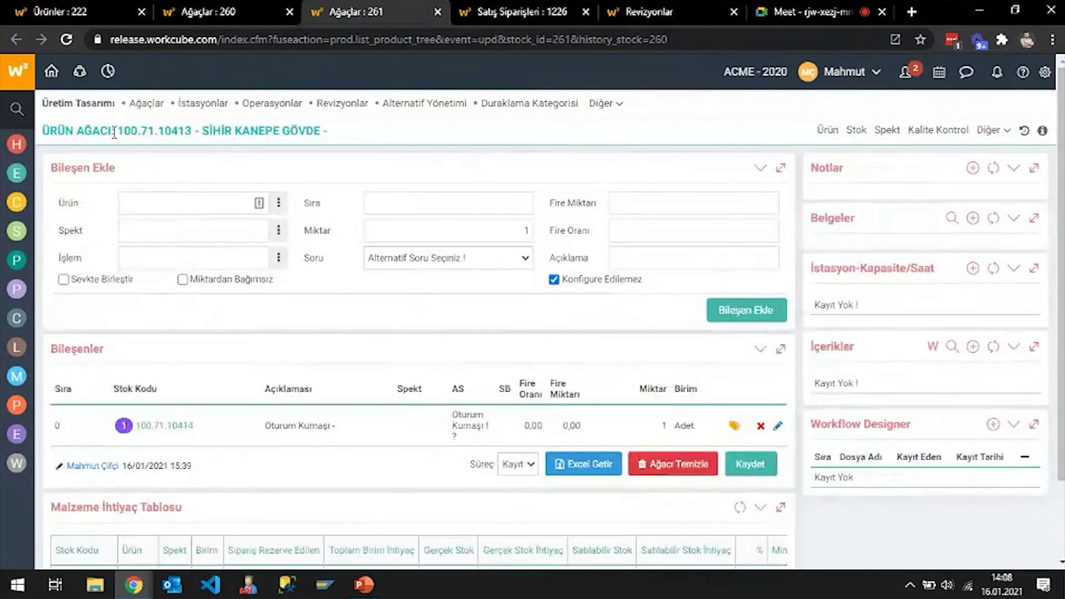
drag(119, 133, 192, 134)
key(ctrl+c)
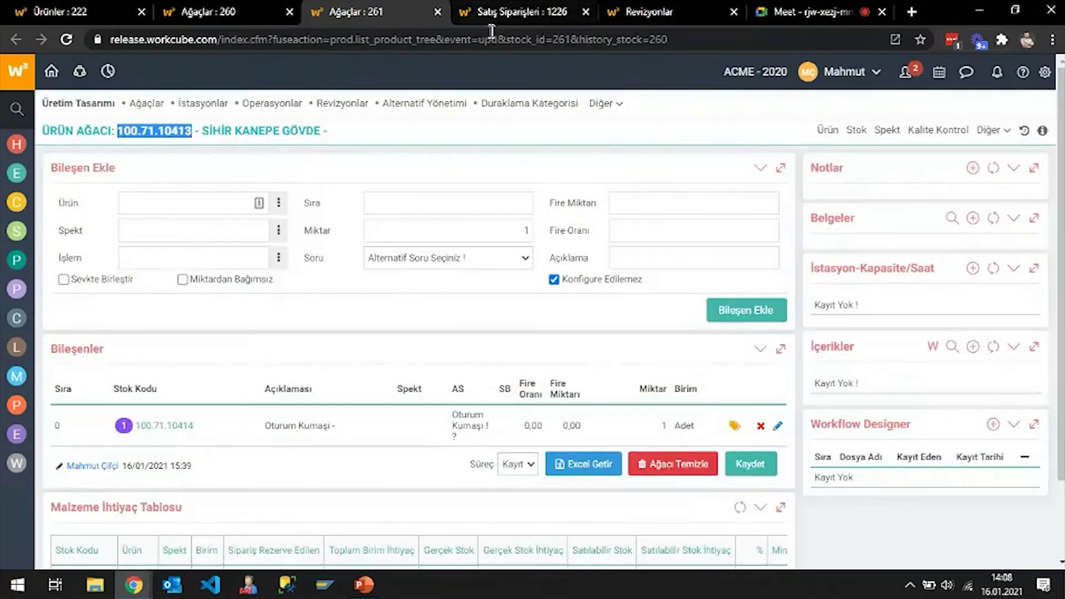
click(650, 13)
triple_click(482, 178)
key(BackSpace)
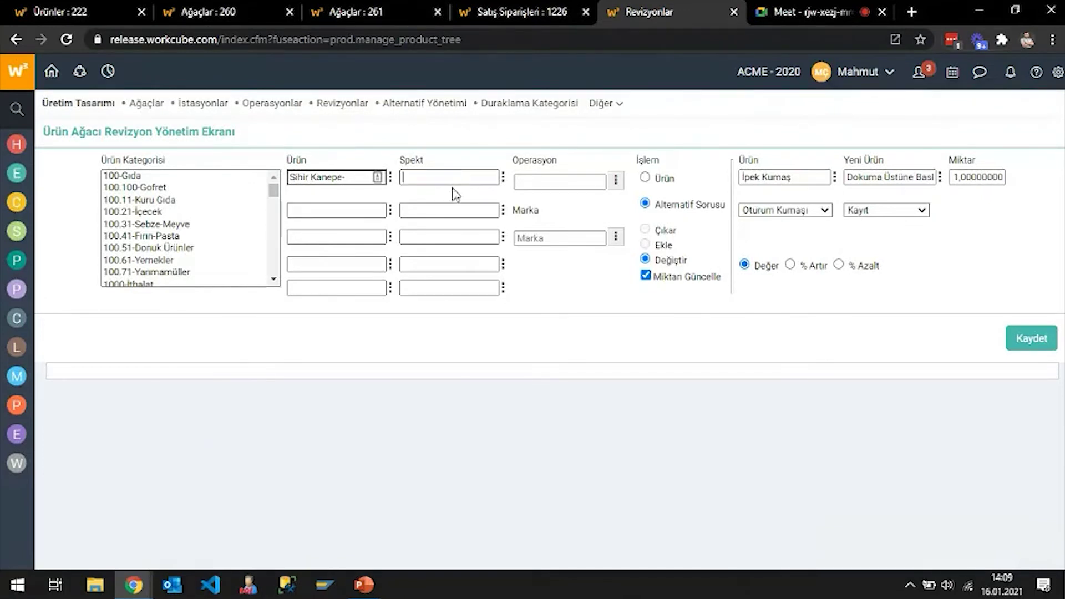
- Find product 100.71.10413, set Sihir Kanepe Gövde as the product under revision, and save the revision
click(390, 177)
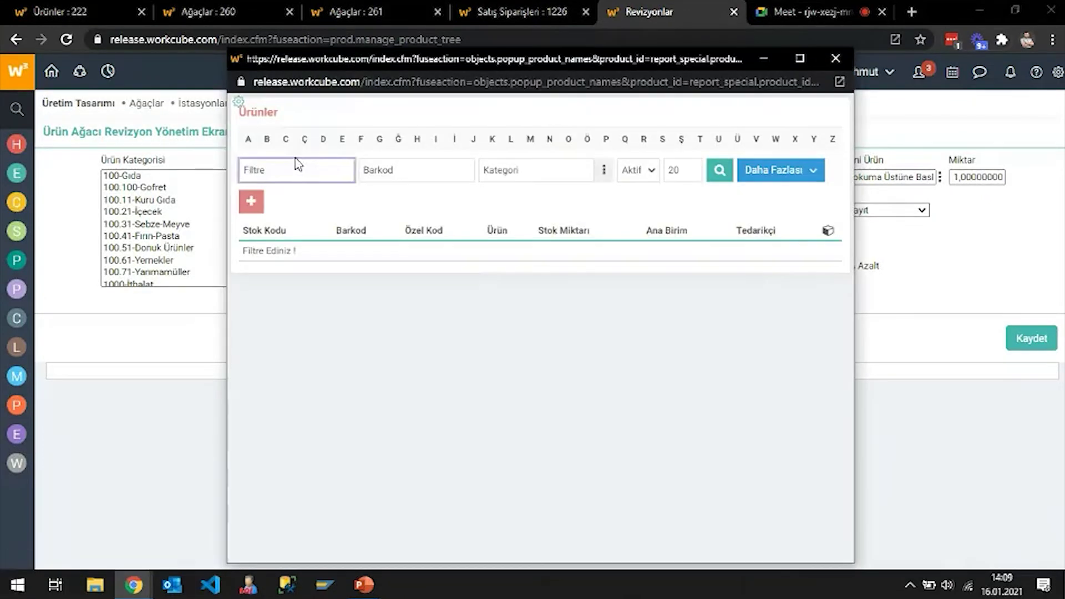
click(295, 168)
key(ctrl+v)
key(Return)
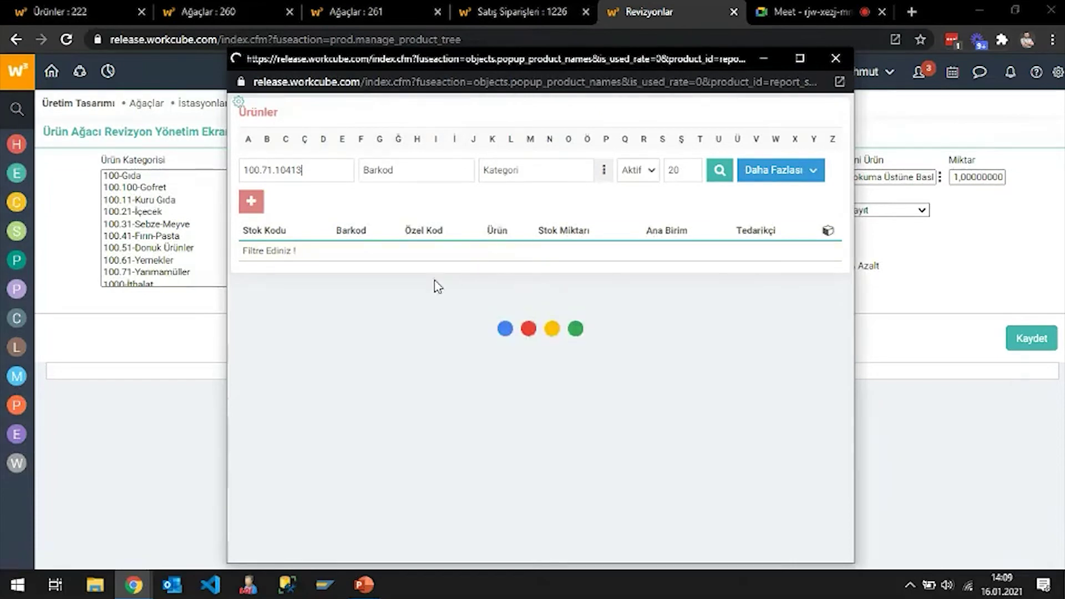
click(482, 255)
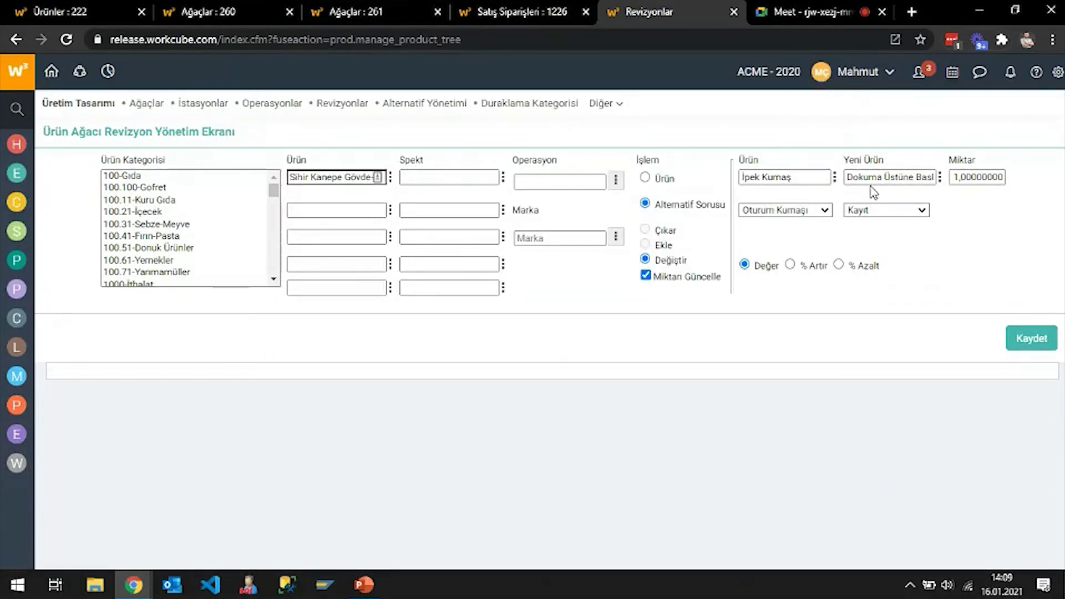
click(1023, 337)
click(606, 124)
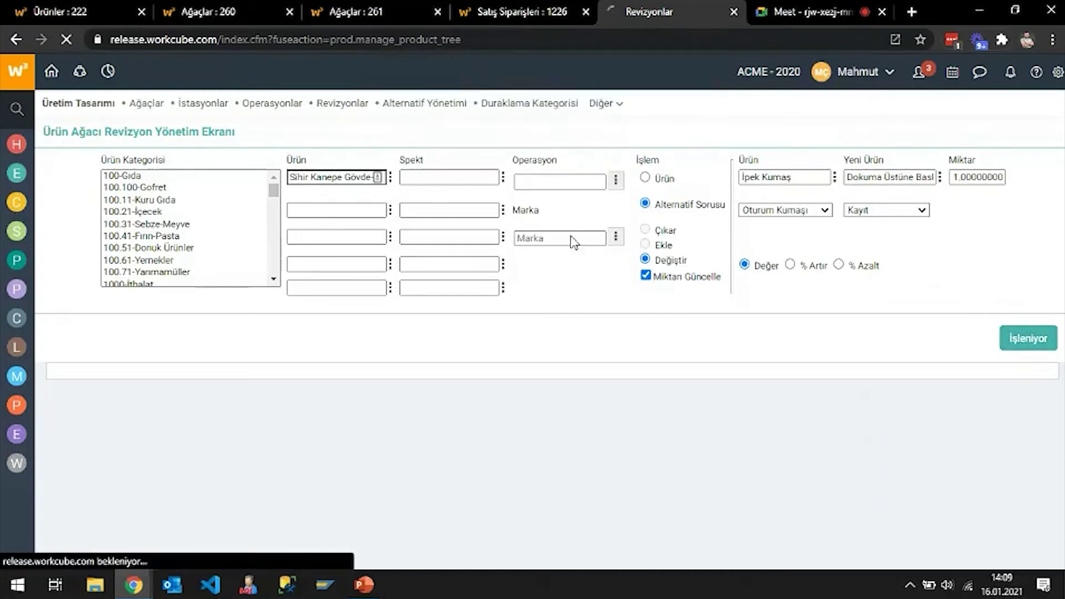
- View the alternative products of Oturum Kumaşı in the Sihir Kanepe Gövde tree after the second save
click(352, 10)
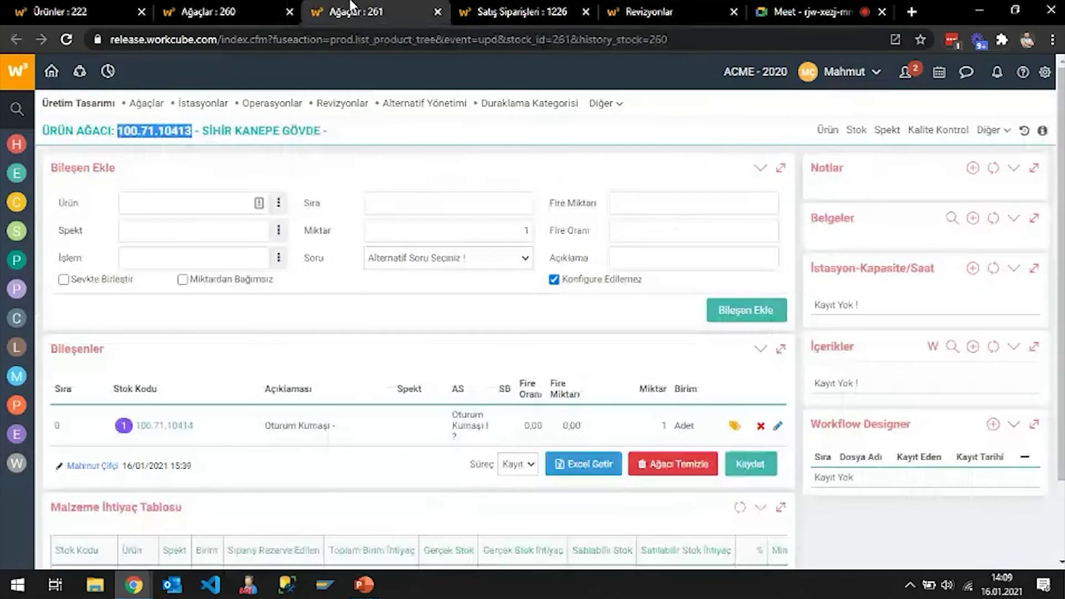
click(734, 425)
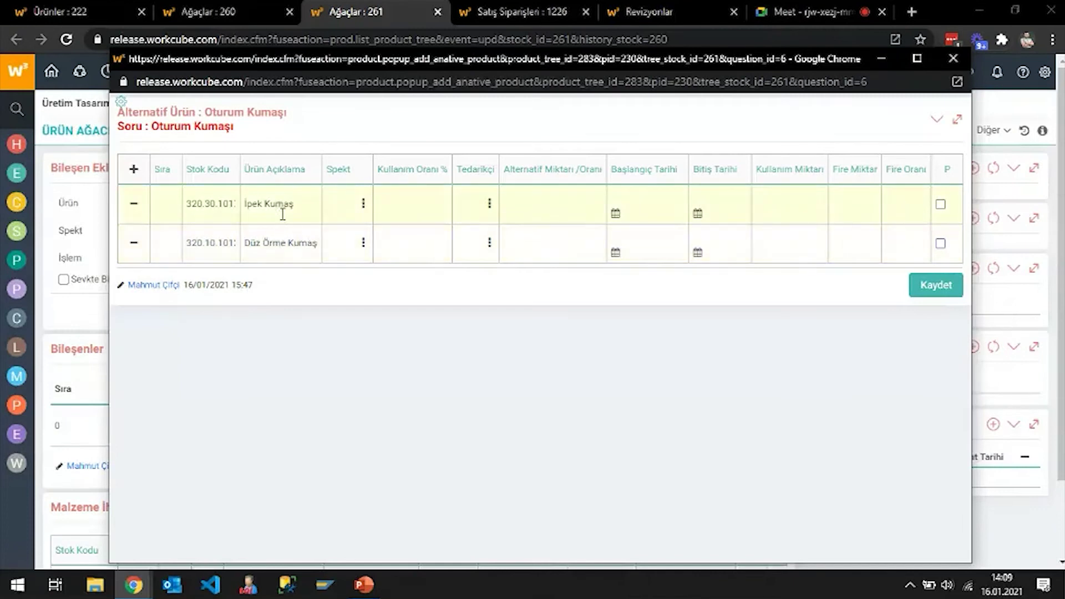
click(953, 58)
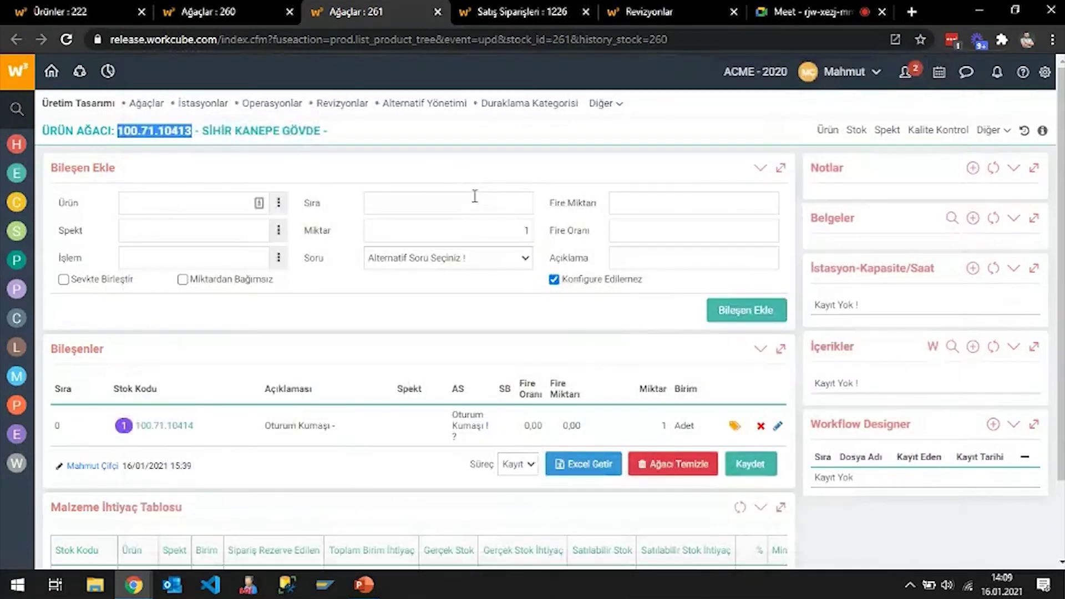
click(379, 233)
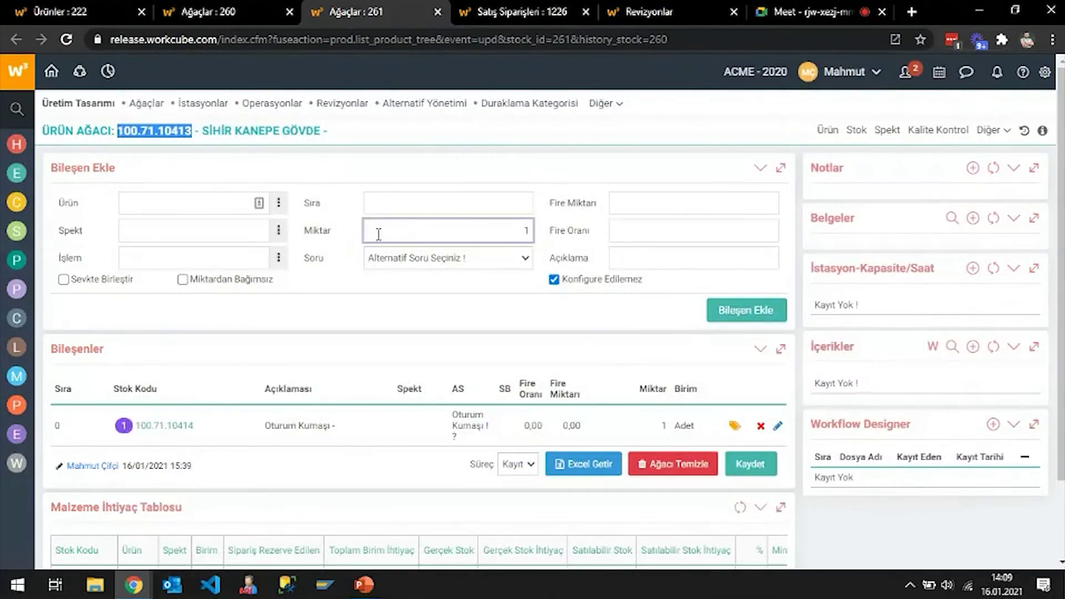
click(661, 209)
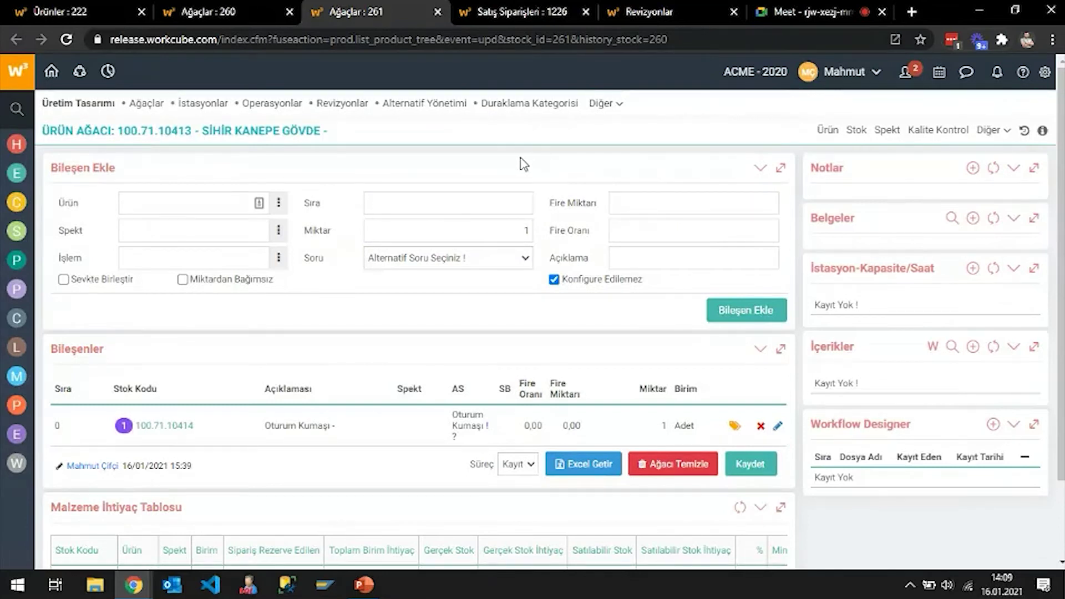
click(293, 7)
click(363, 8)
click(615, 102)
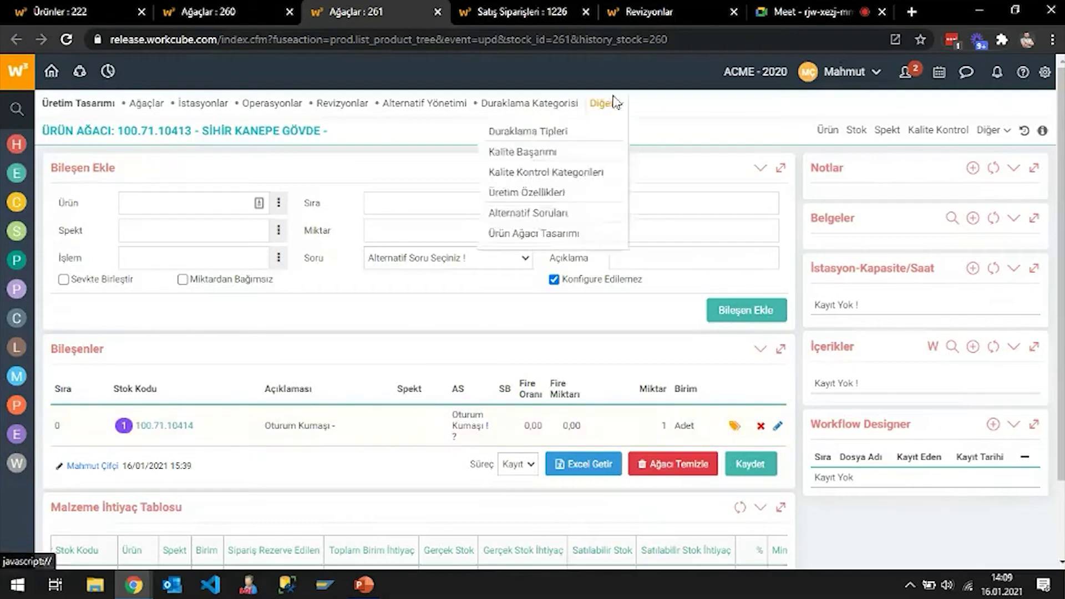
click(649, 12)
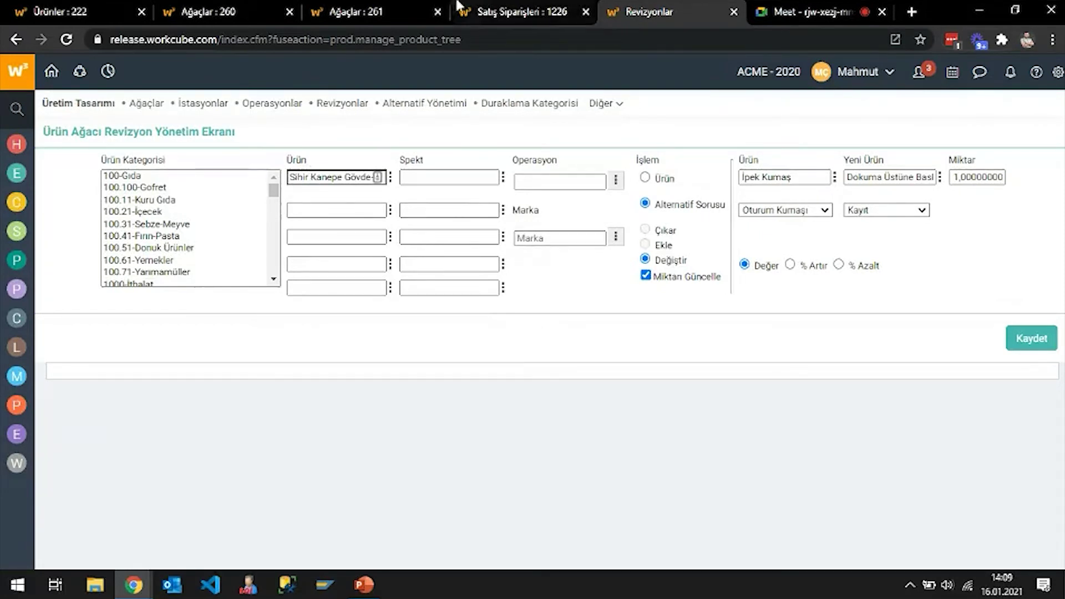
click(253, 8)
click(639, 7)
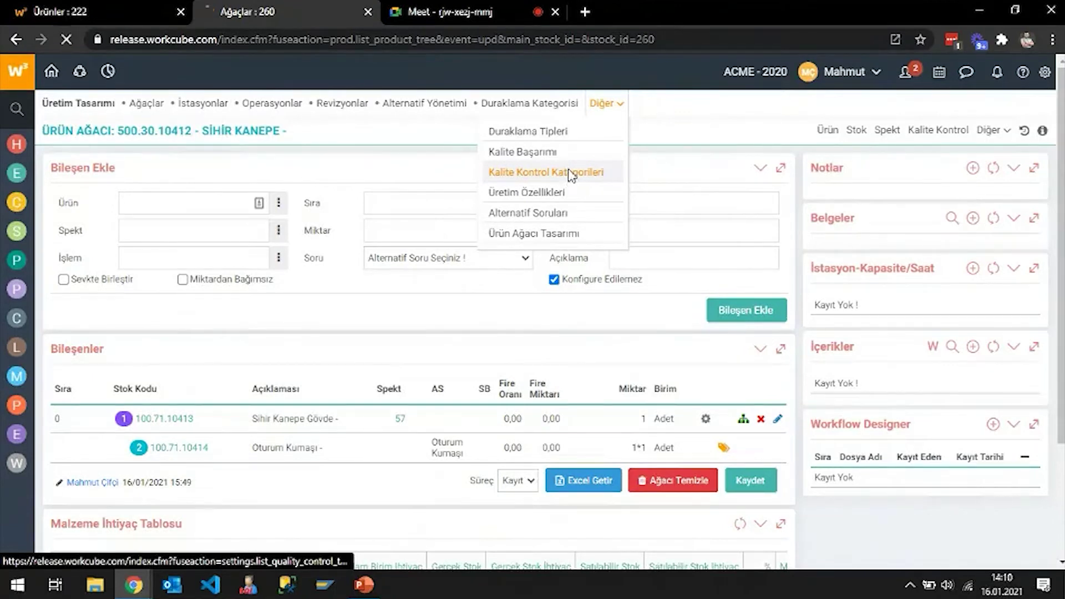
- List the Kalite Kontrol Kategorileri and open the form for a new category record
click(571, 177)
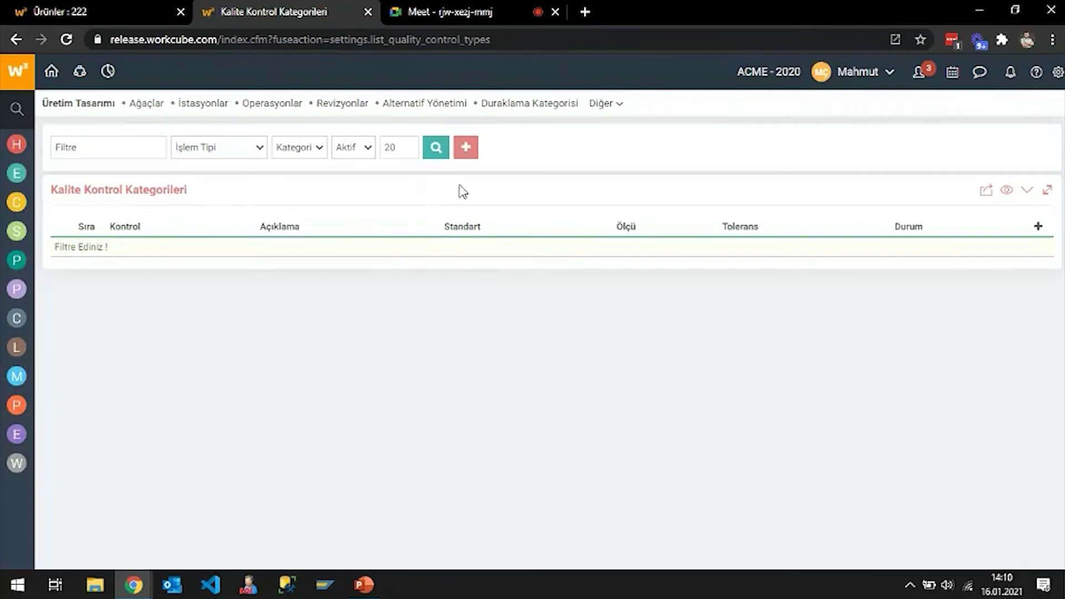
click(435, 148)
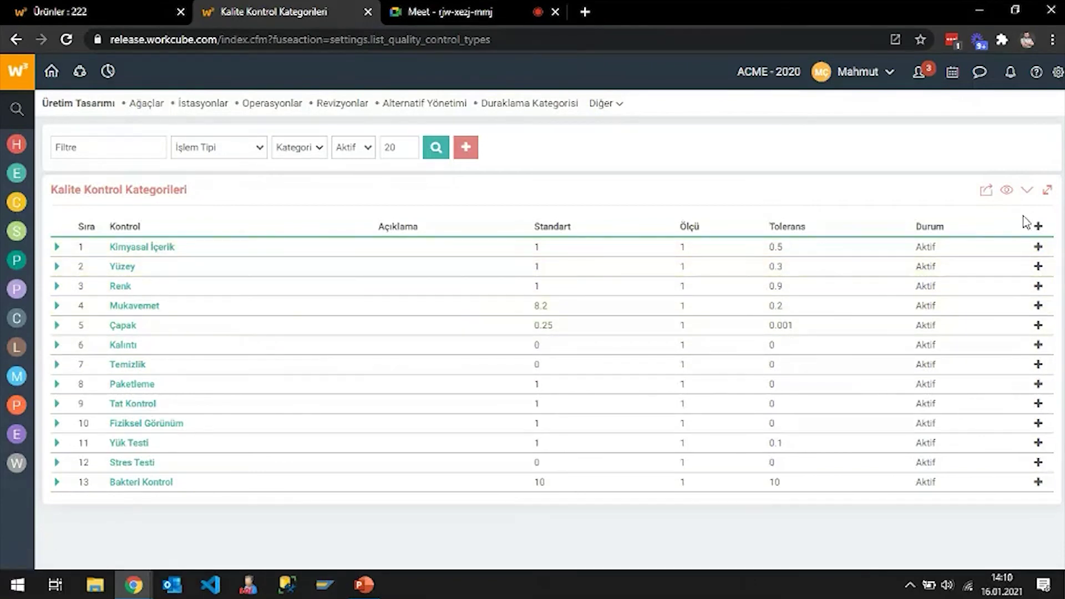
click(1038, 228)
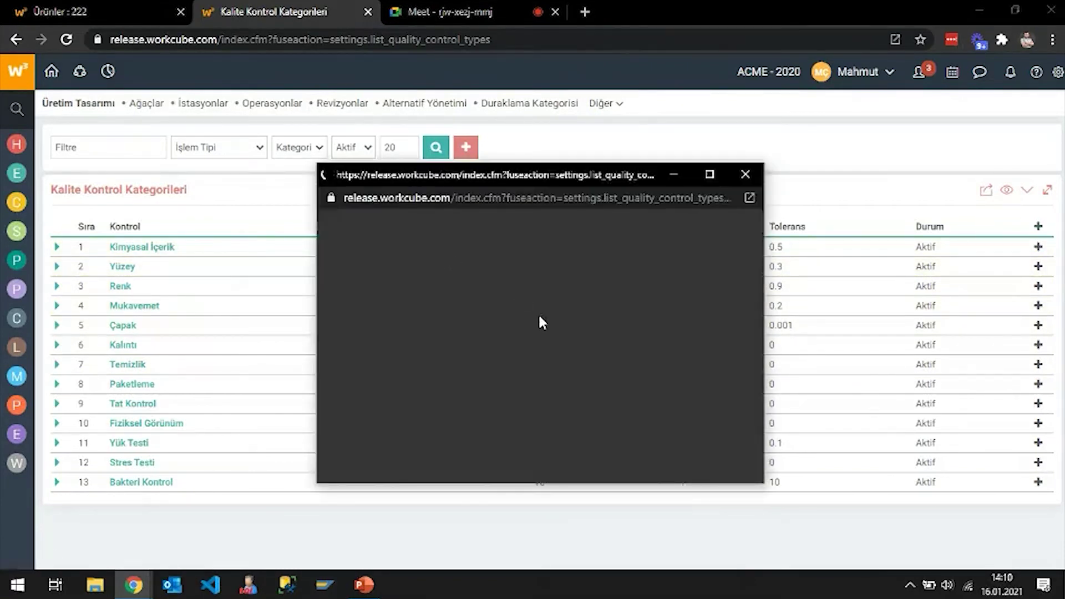
click(412, 303)
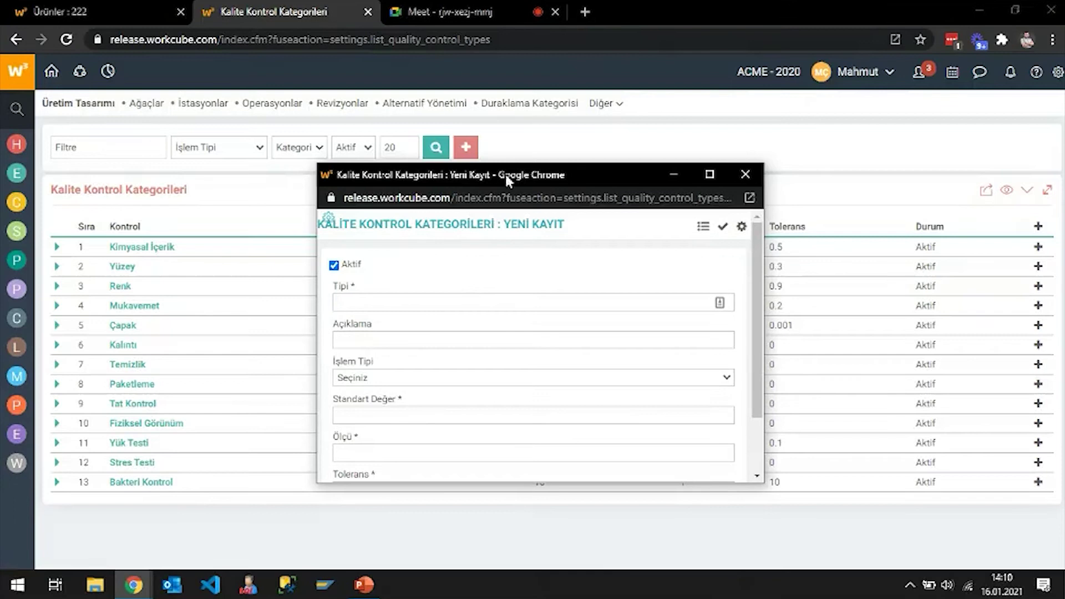
- Set the Tipi of the new quality control category to Yüzey Kontrolü
drag(504, 174, 500, 145)
scroll(455, 254, down, 2)
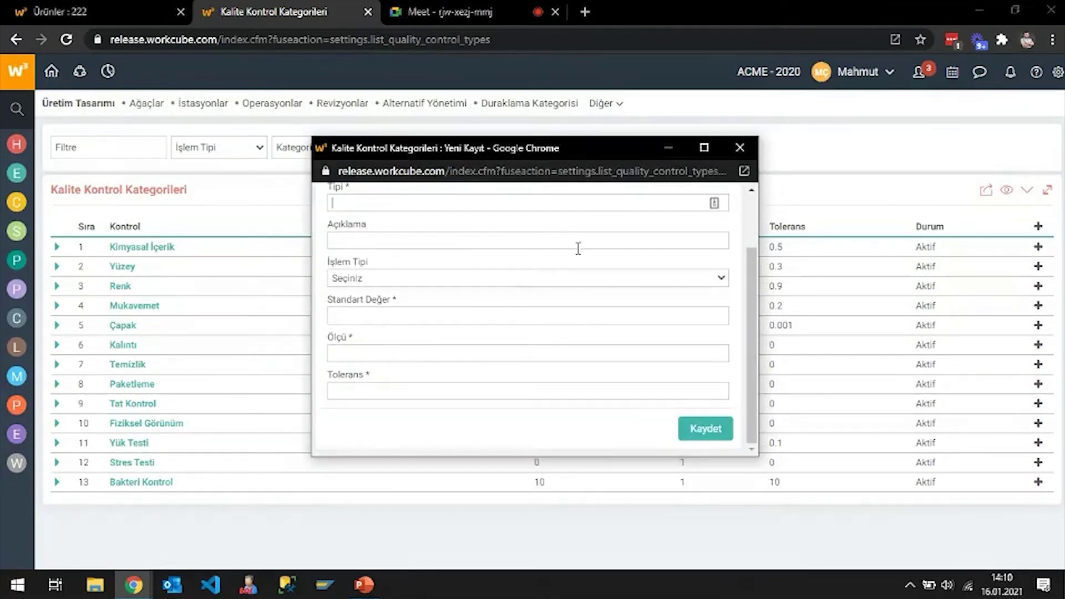
text(Y)
key(Return)
key(Escape)
text(üzey)
scroll(584, 292, up, 2)
text(Kontrolü)
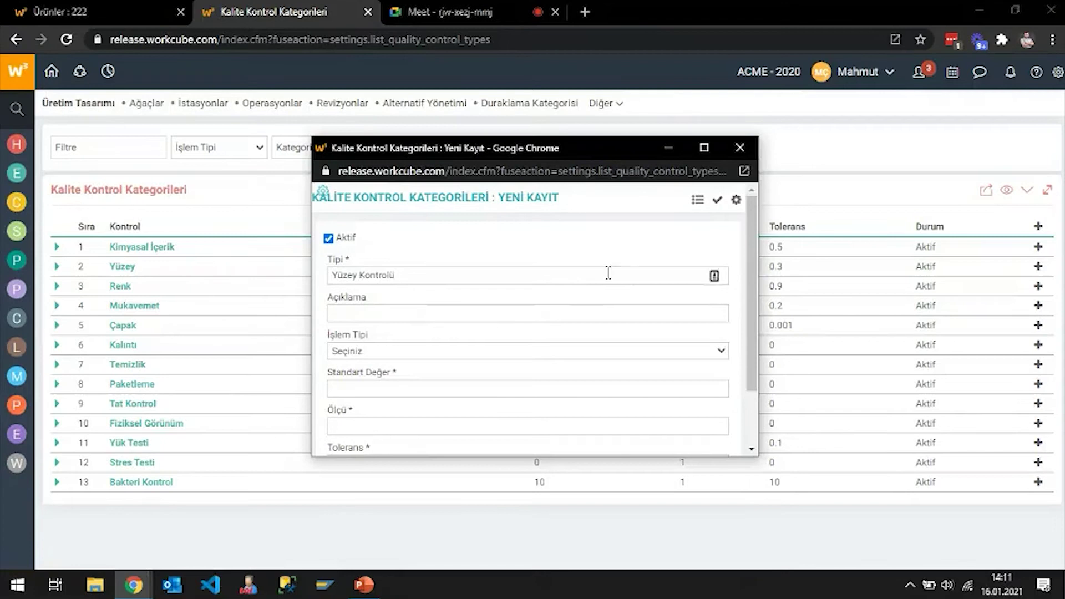
scroll(583, 274, down, 2)
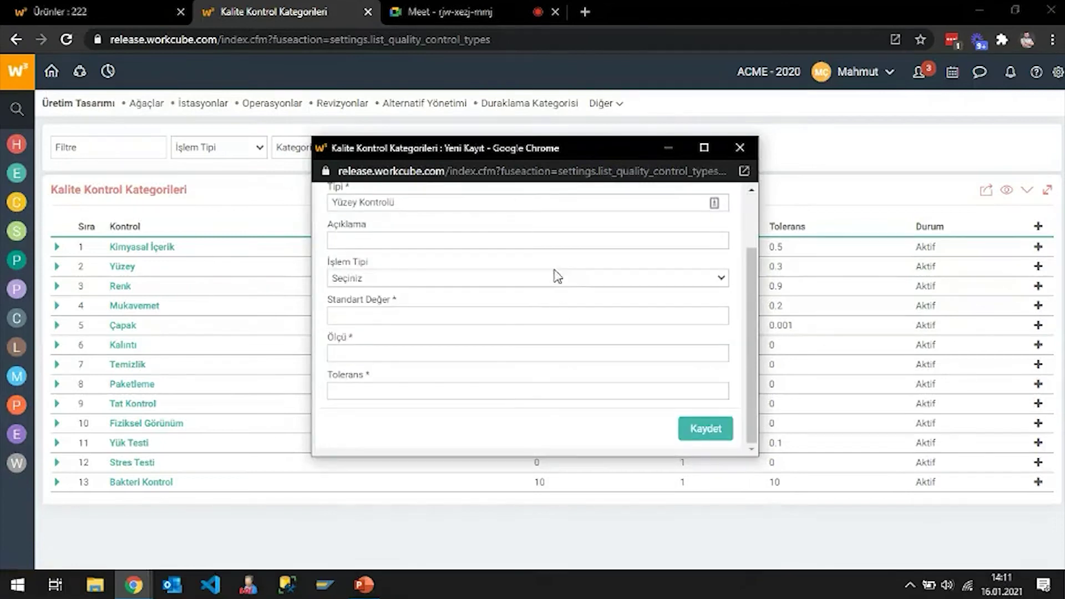
- Review the İşlem Tipi options, set Standart Değer and Ölçü to 100 and Tolerans to 3, and save the category
click(505, 280)
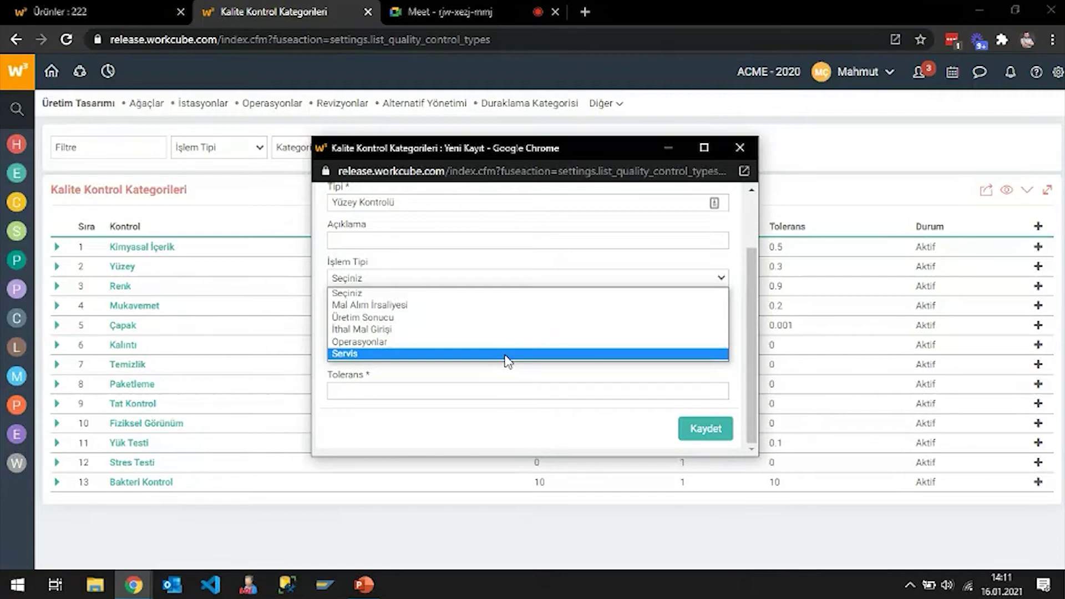
click(469, 439)
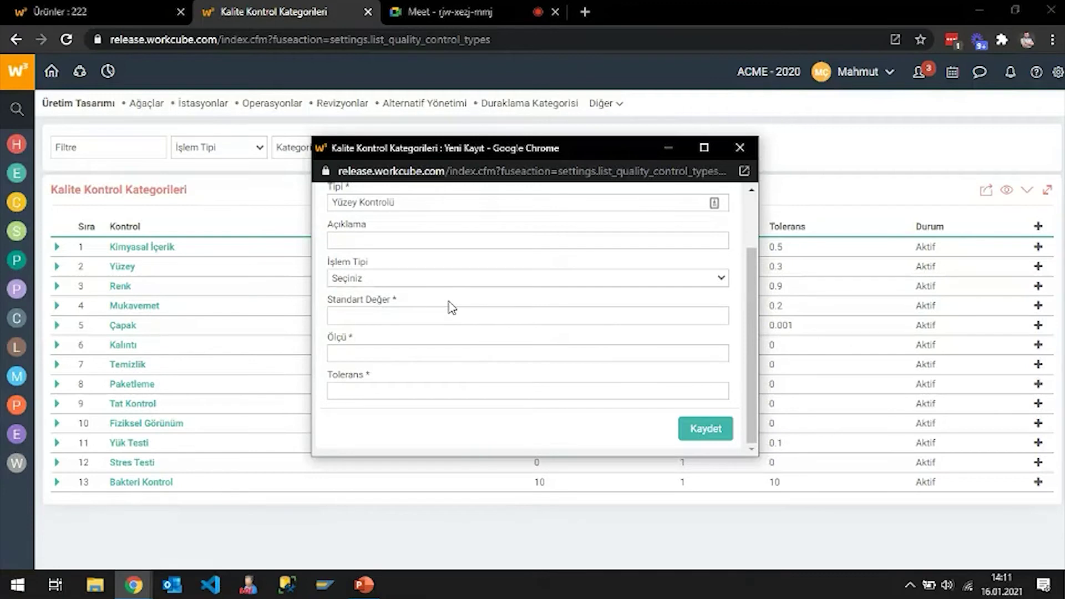
click(401, 280)
click(401, 282)
text(100)
text(100)
key(Tab)
text(3)
scroll(755, 366, up, 2)
scroll(751, 350, down, 2)
click(704, 433)
click(593, 258)
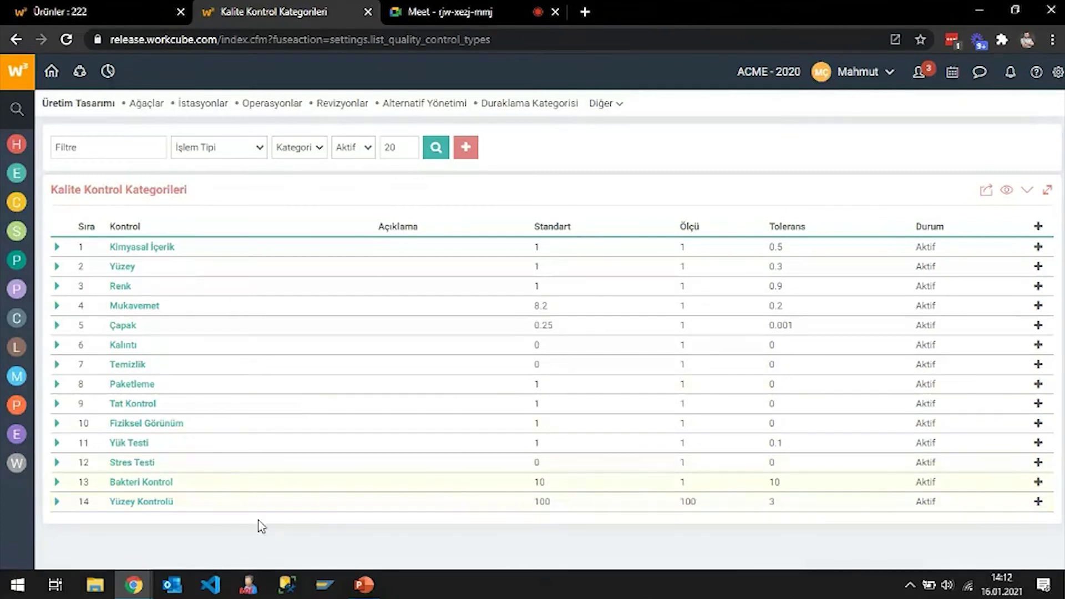
- Start a new control result for the Yüzey Kontrolü category with Yüzey Düzgün as its Sonuç
click(56, 502)
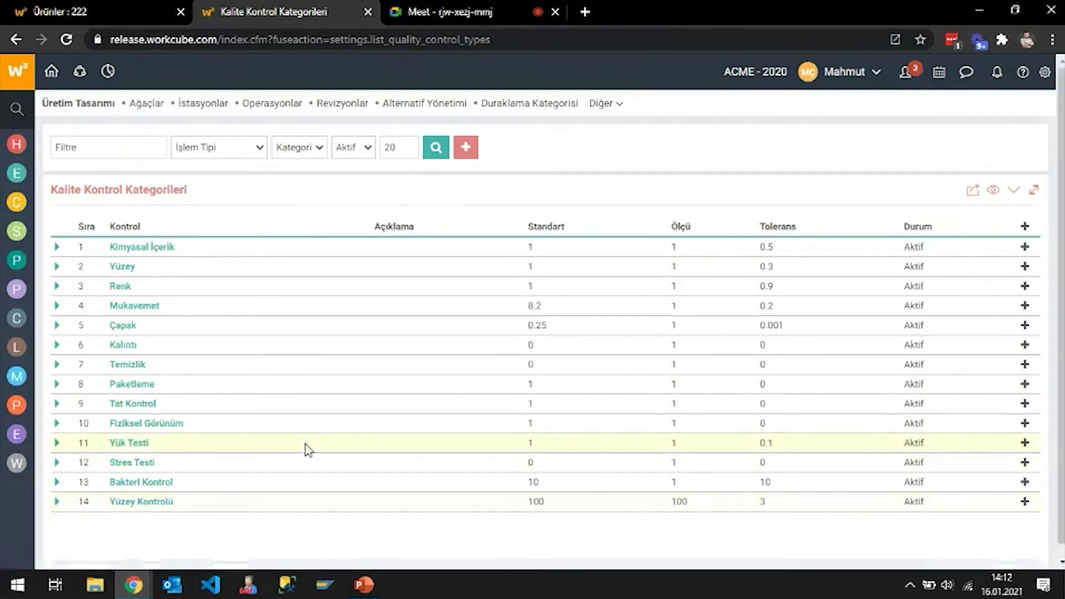
scroll(304, 445, down, 1)
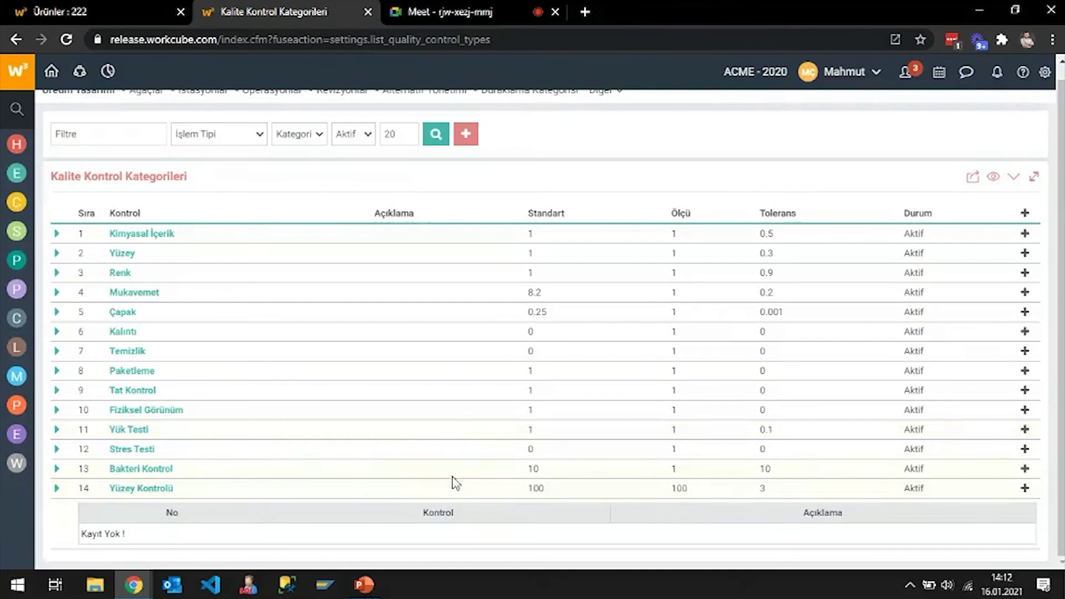
click(1025, 488)
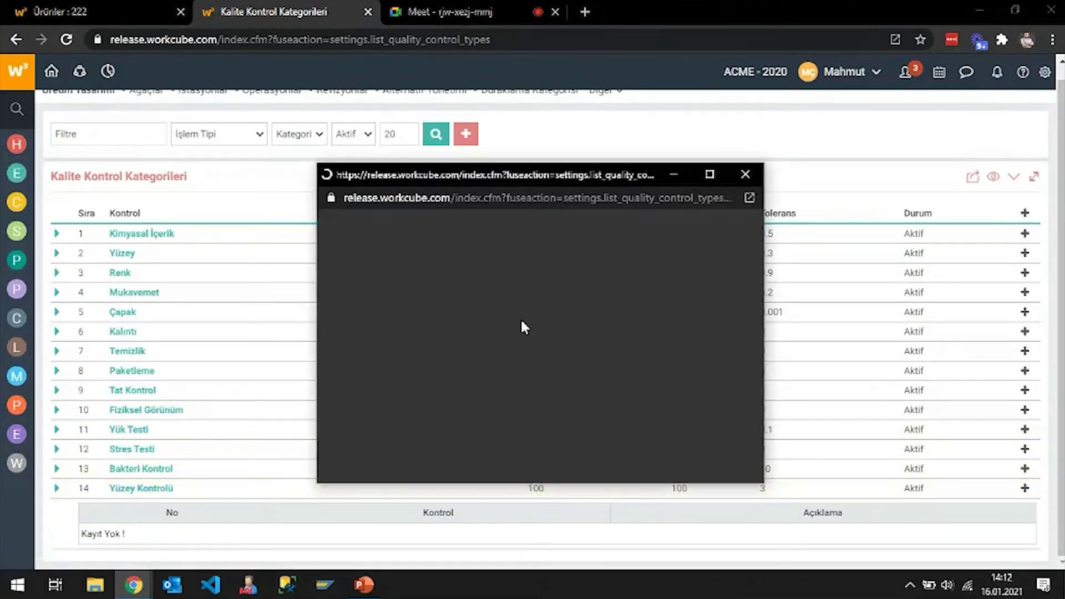
scroll(512, 322, down, 1)
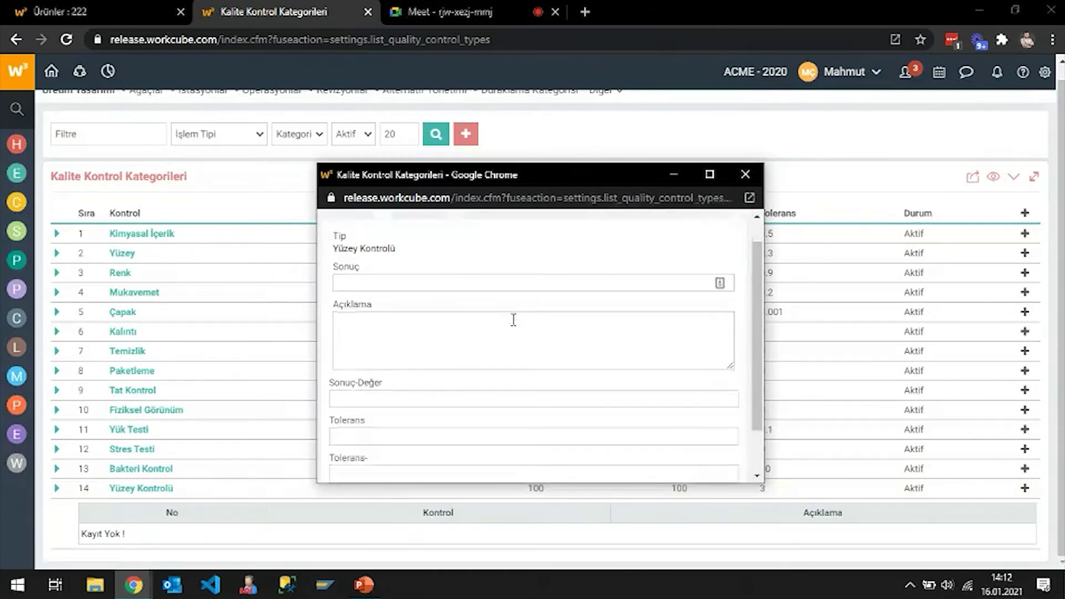
scroll(445, 309, up, 1)
click(388, 315)
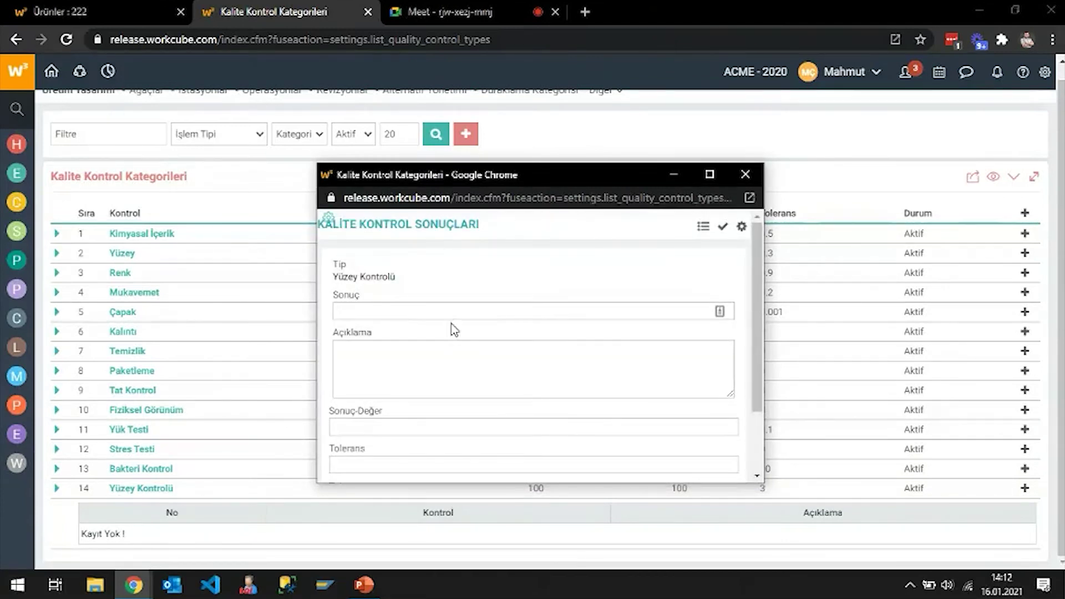
text(Yüzey Düzgün)
scroll(455, 330, down, 2)
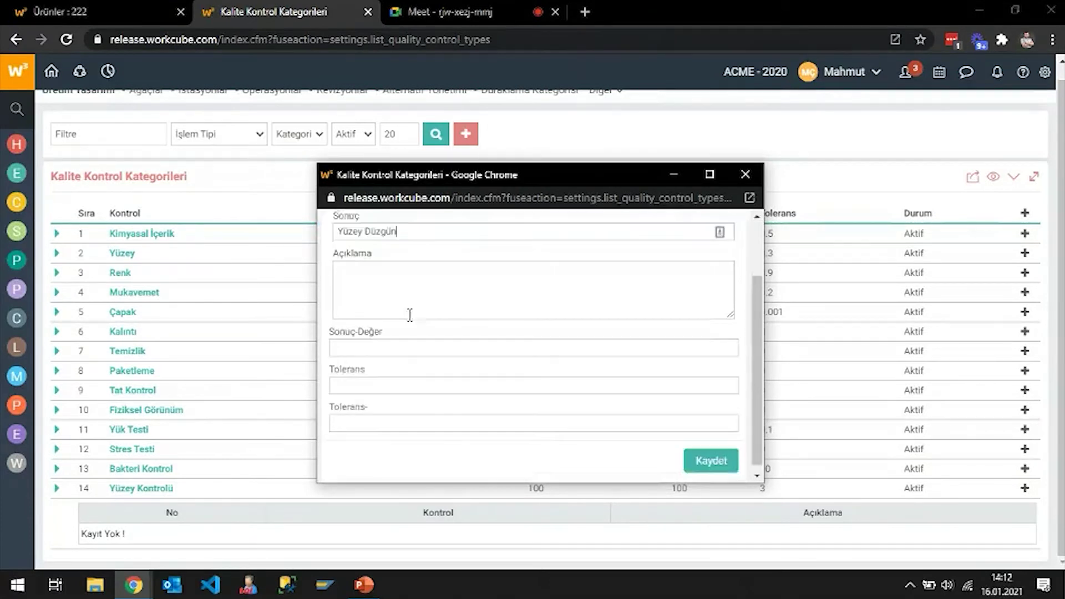
- Set the result's Sonuç-Değer to 100 and Tolerans to 3, and save it
click(448, 342)
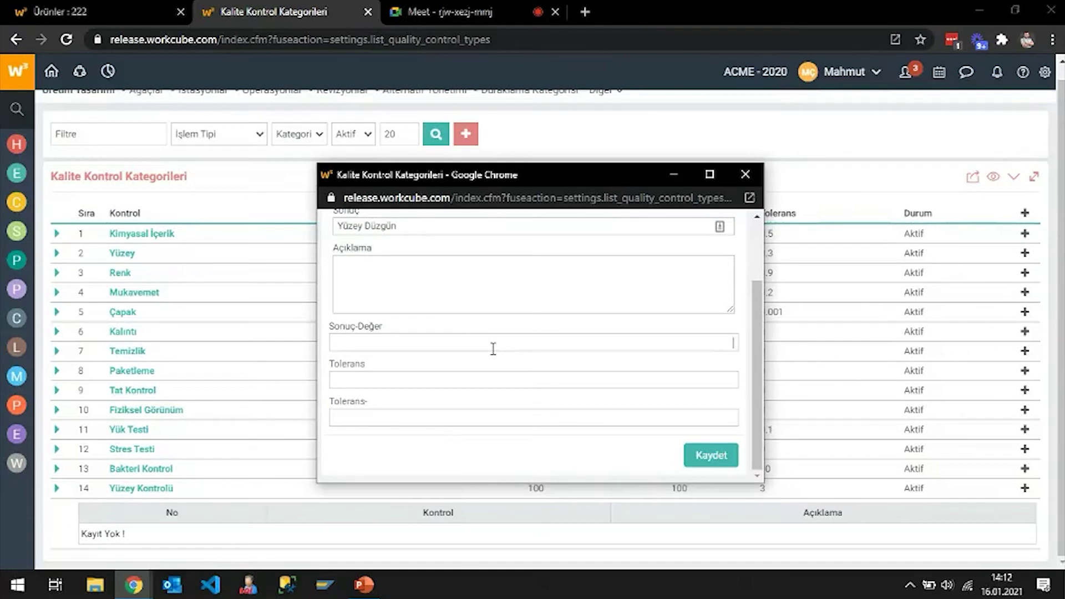
text(100)
key(Tab)
text(3)
key(Tab)
click(711, 461)
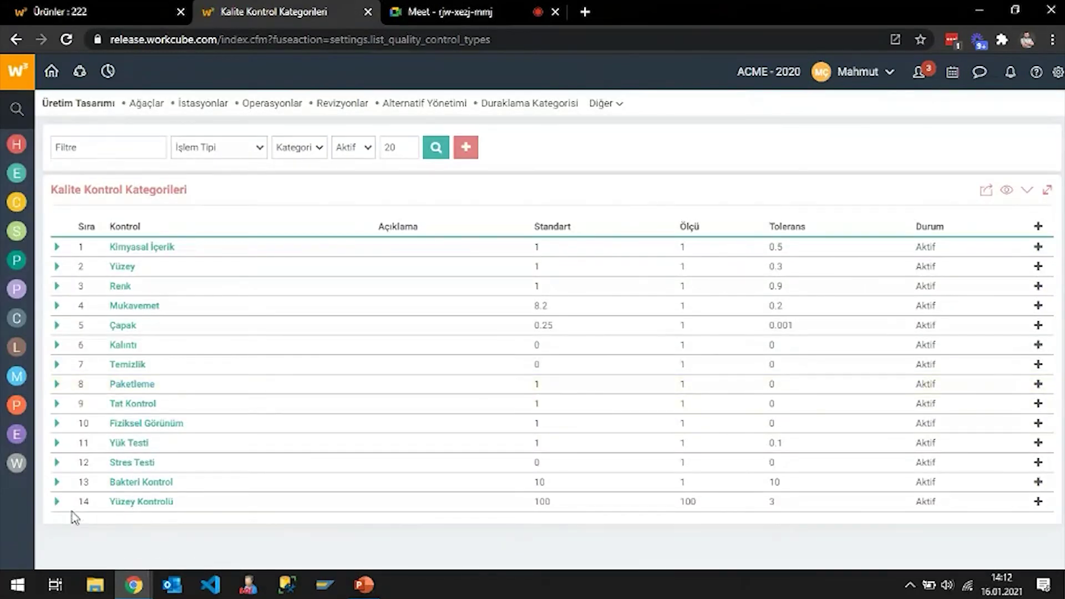
- Add a second Yüzey Kontrolü result, Yüzey Bozuk, with Sonuç-Değer 70 and both tolerances 3, and save it
click(57, 501)
scroll(500, 444, down, 1)
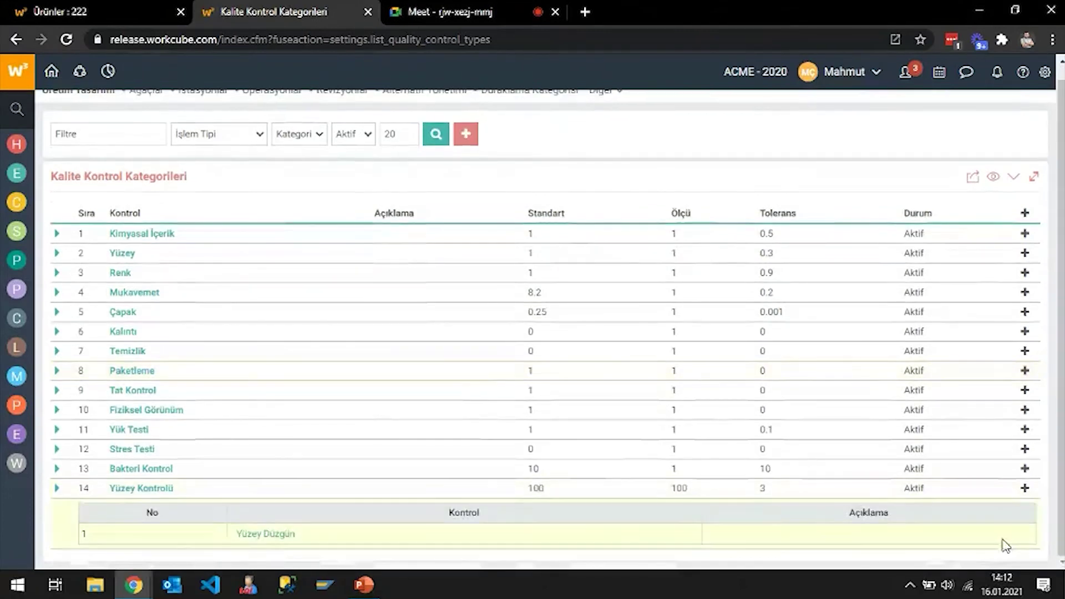
click(1025, 488)
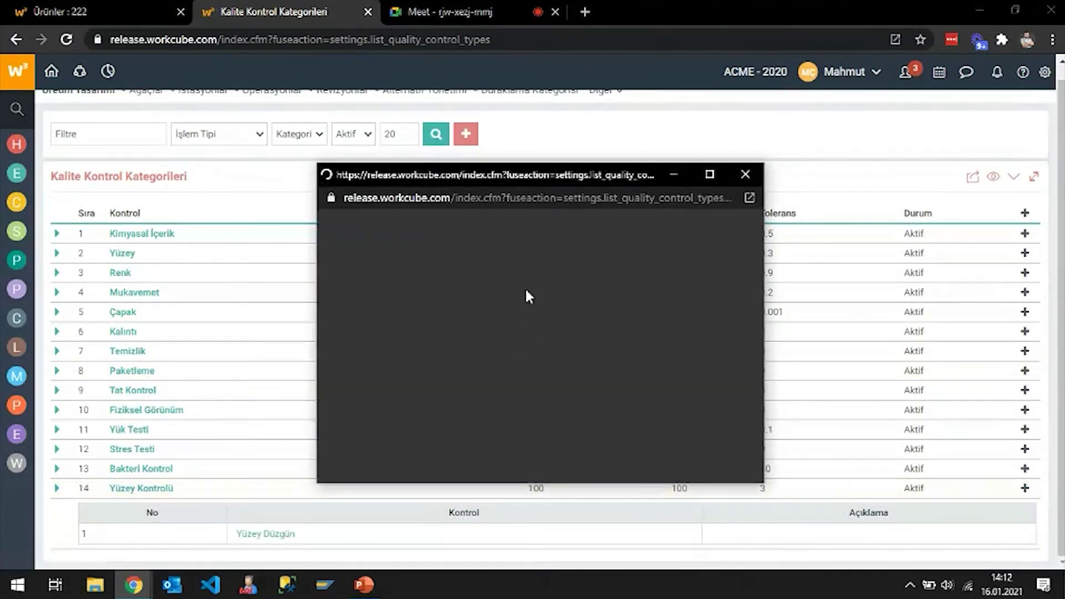
scroll(584, 262, down, 2)
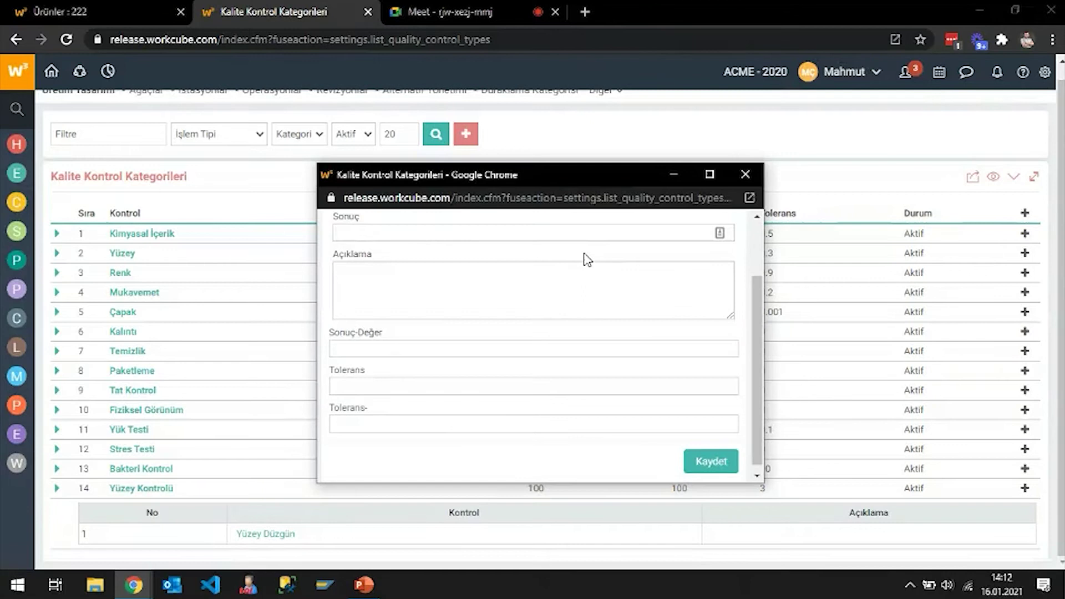
text(üzey Bozuk)
key(Tab)
scroll(587, 259, down, 1)
click(456, 344)
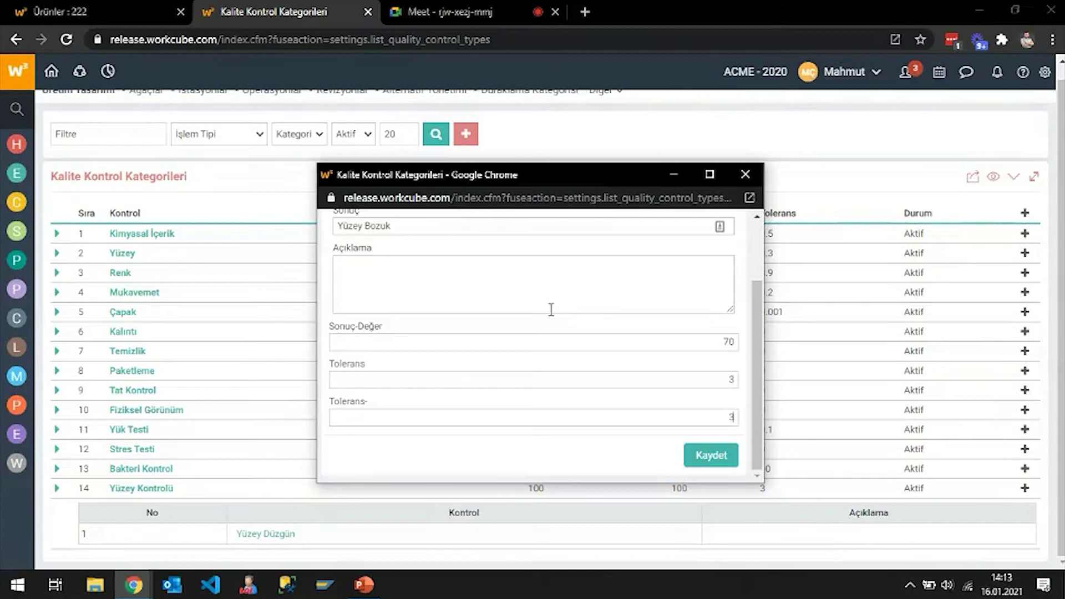
click(727, 461)
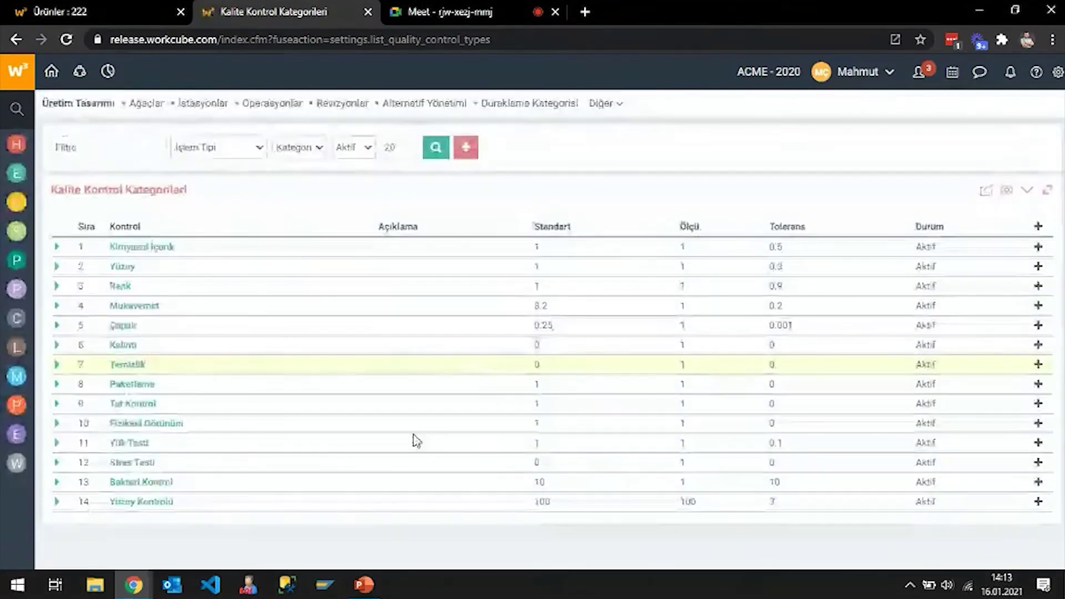
- Expand the Yüzey Kontrolü category to view its saved control results
click(57, 502)
scroll(361, 466, down, 2)
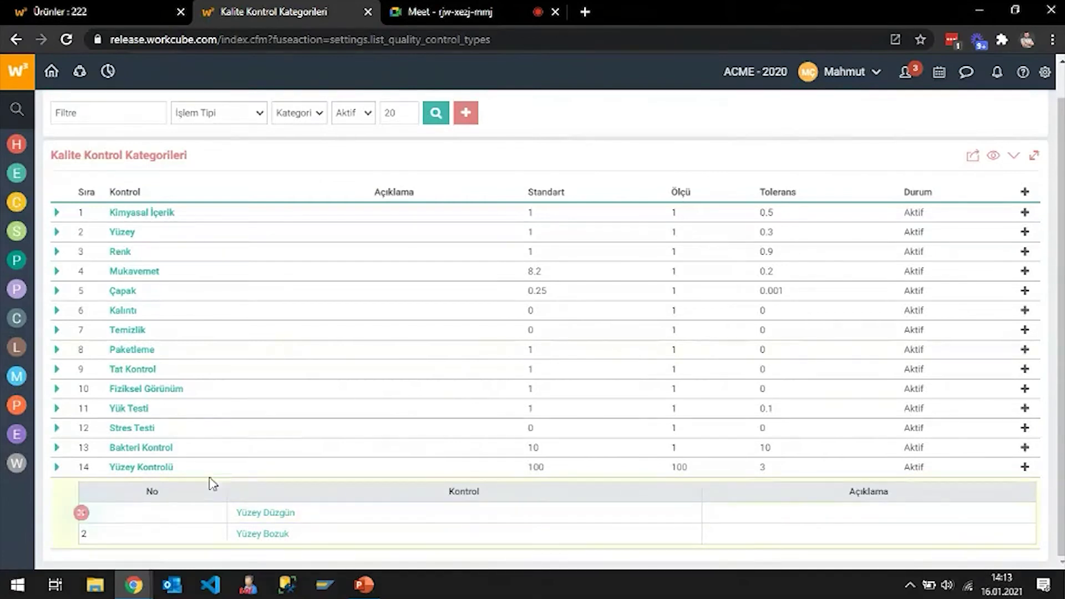
scroll(366, 451, up, 1)
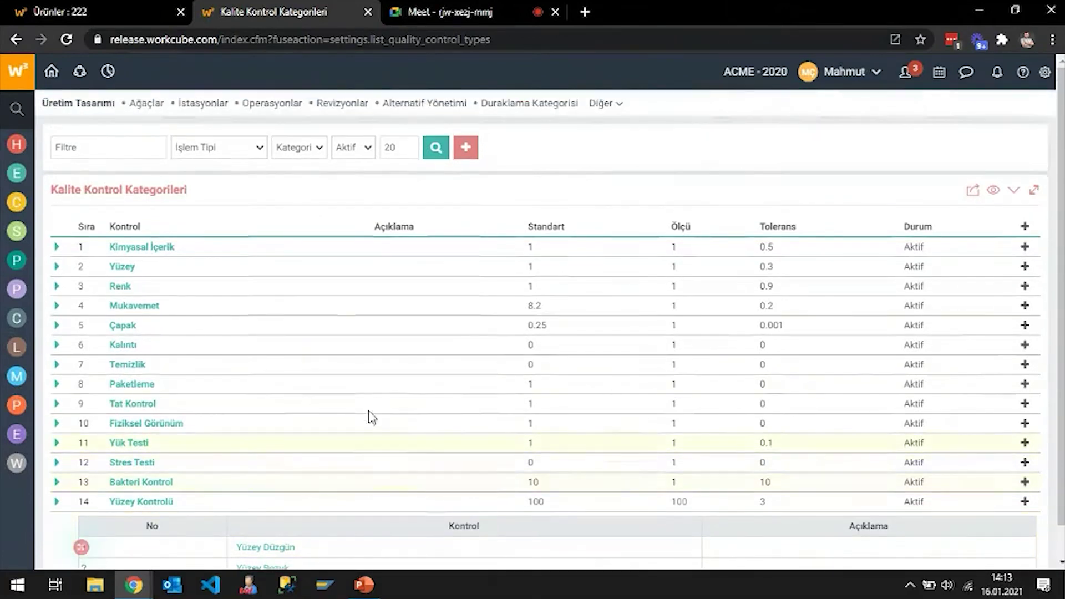
- Switch to PowerPoint to check the agenda slide, and return to the quality control categories in Chrome
mouse_move(603, 100)
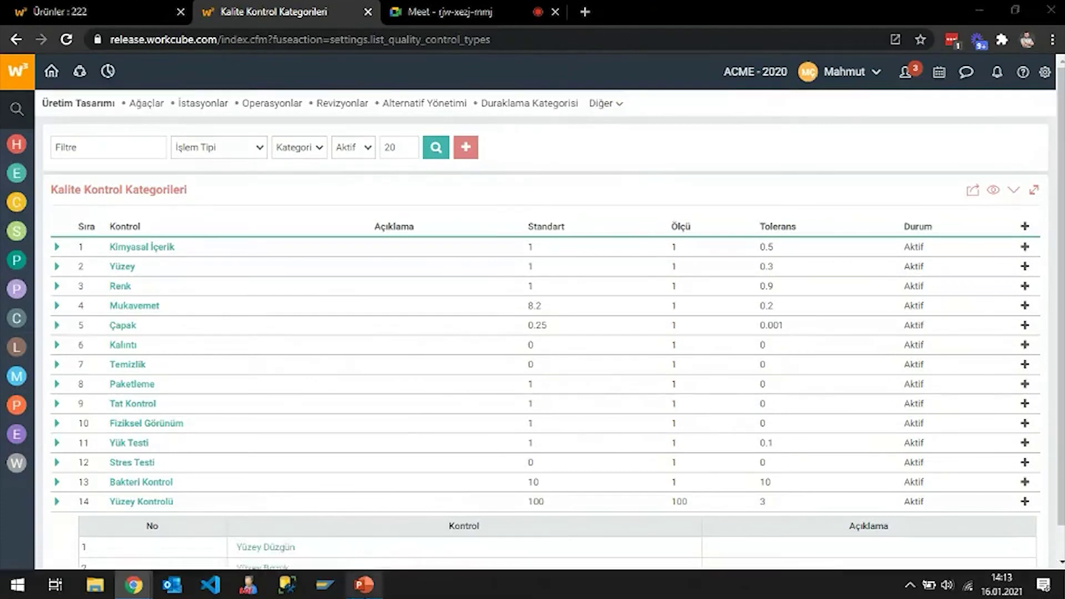
click(364, 585)
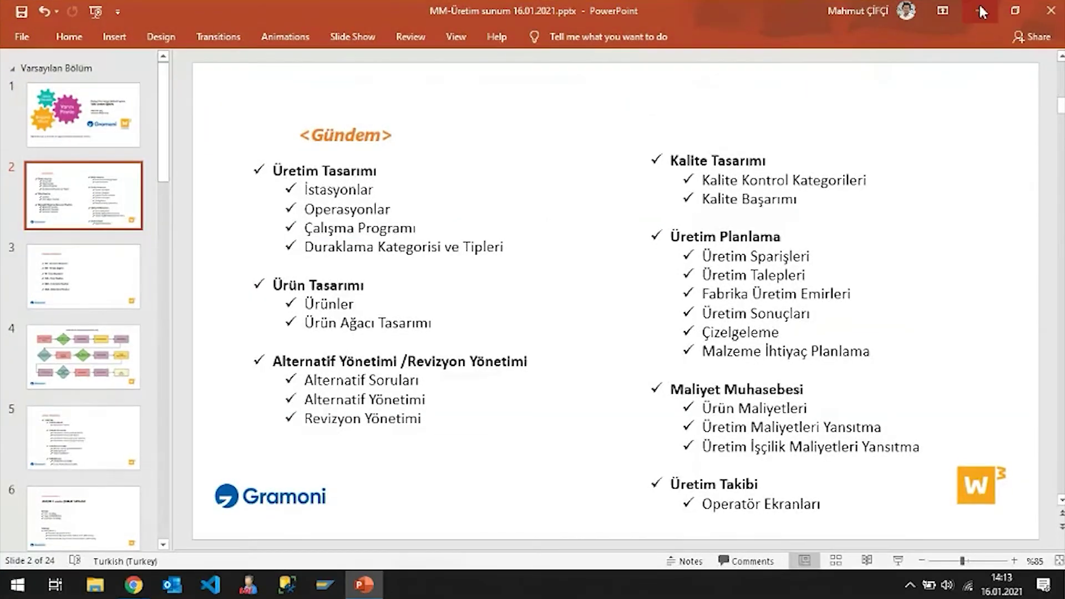
click(981, 12)
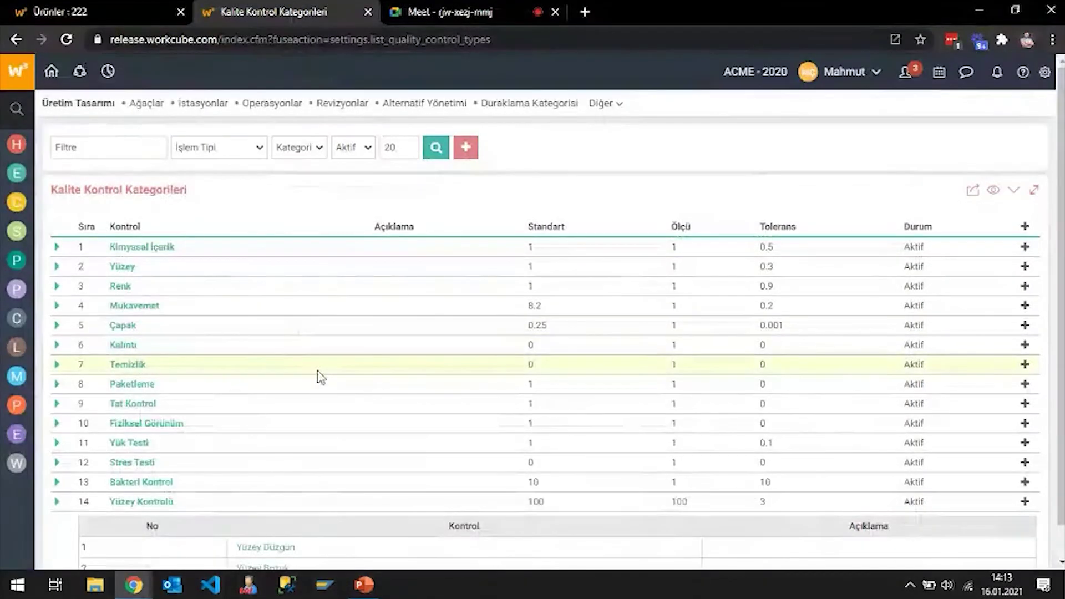
- Find the Kalite Başarımı function and examine the settings of the Yüksek Kalite, Iskarta and İkinci Kalite records
click(17, 111)
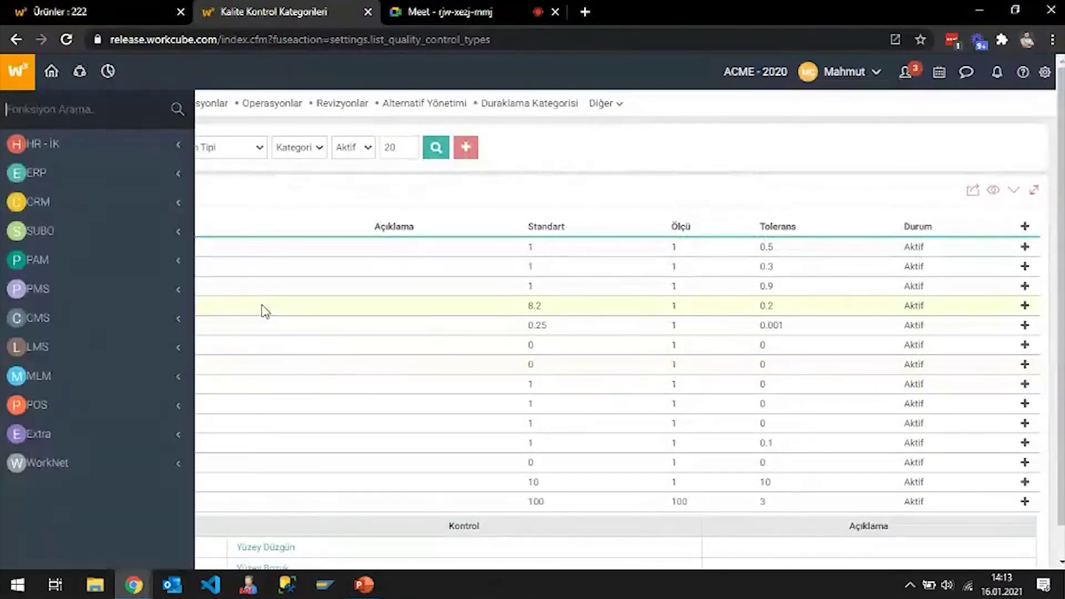
text(kalite)
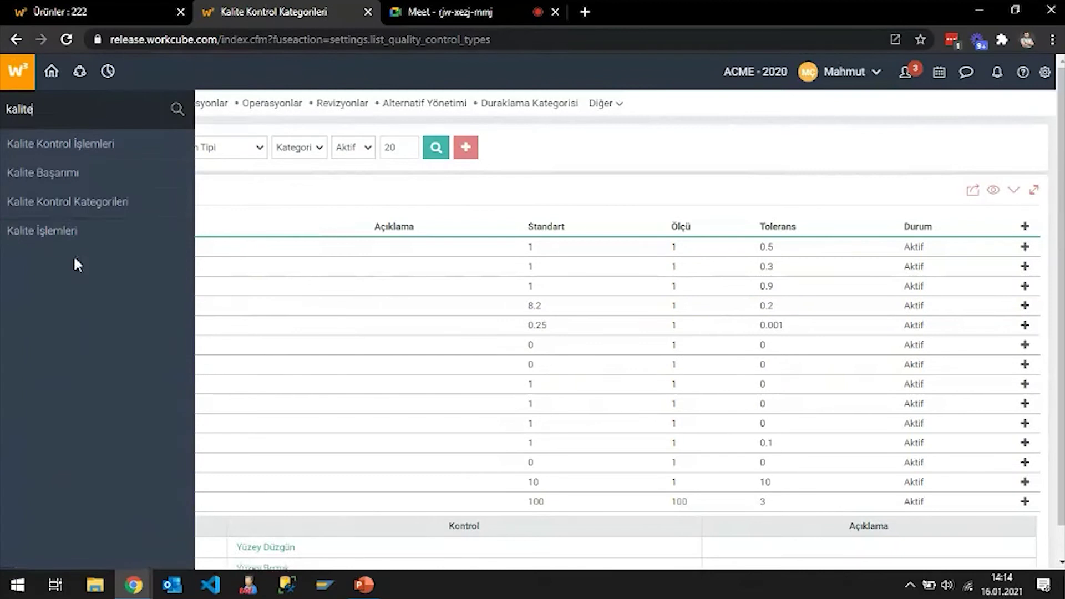
click(47, 173)
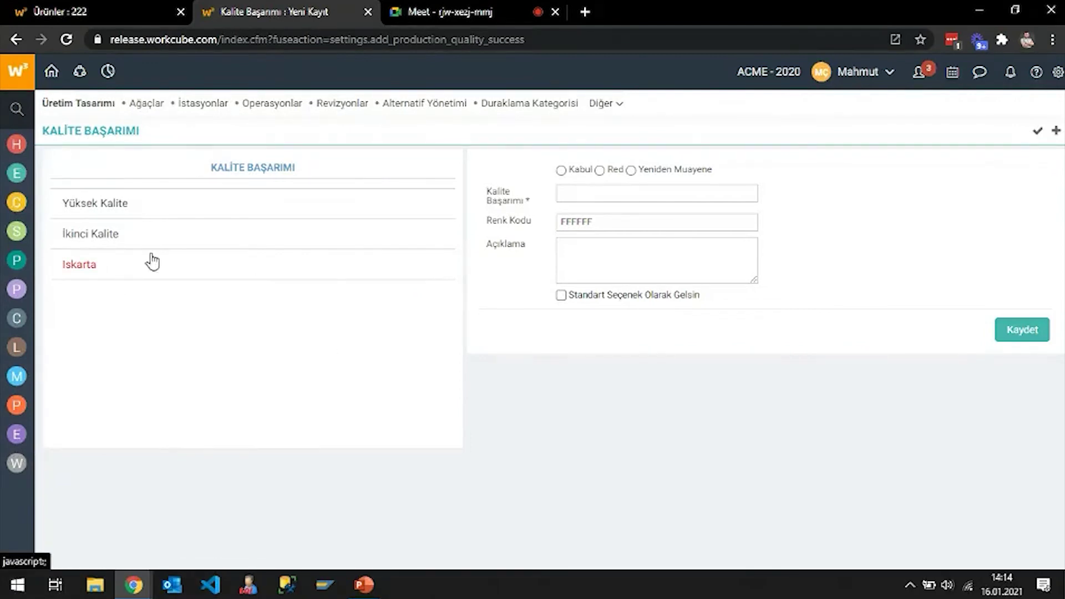
click(102, 205)
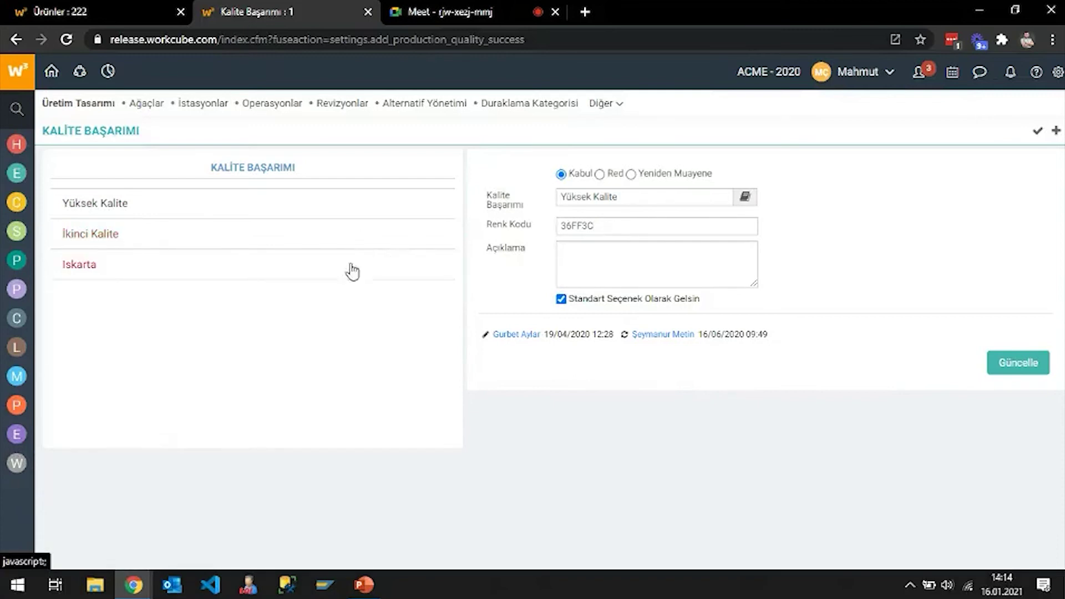
click(95, 276)
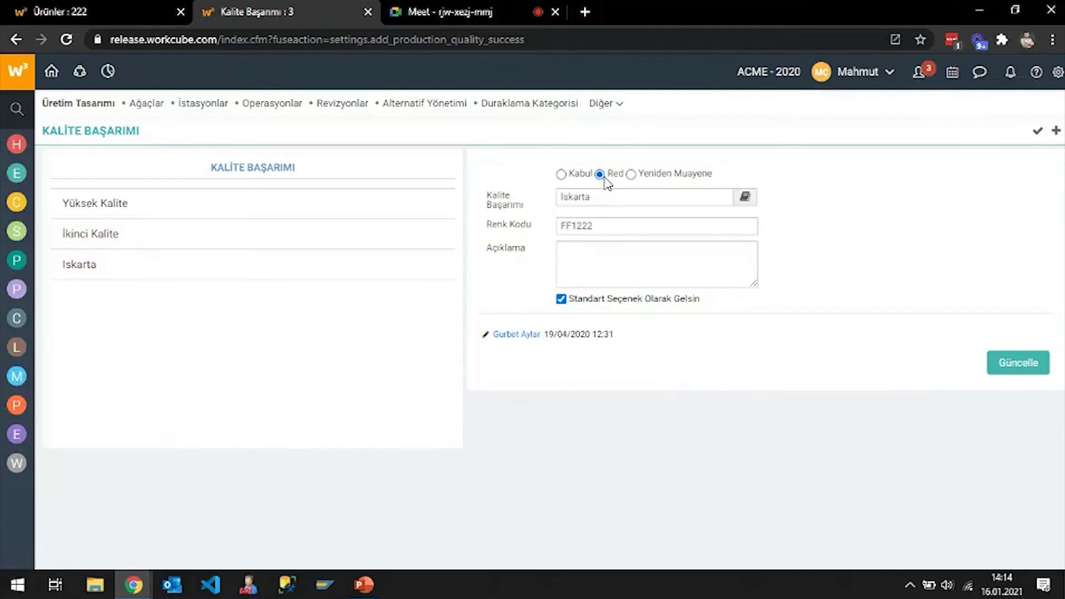
click(89, 242)
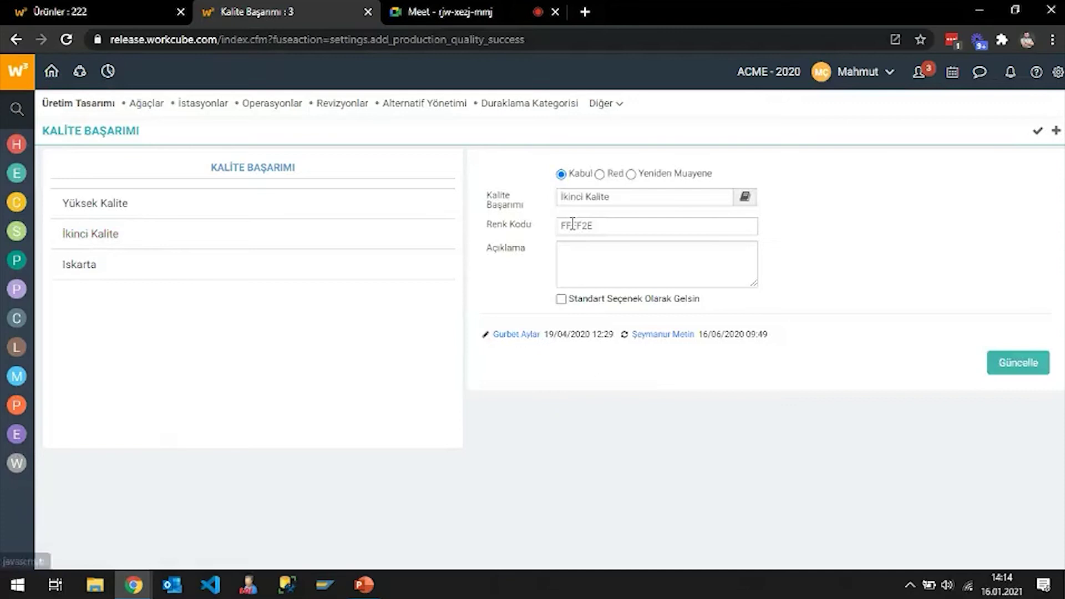
click(98, 215)
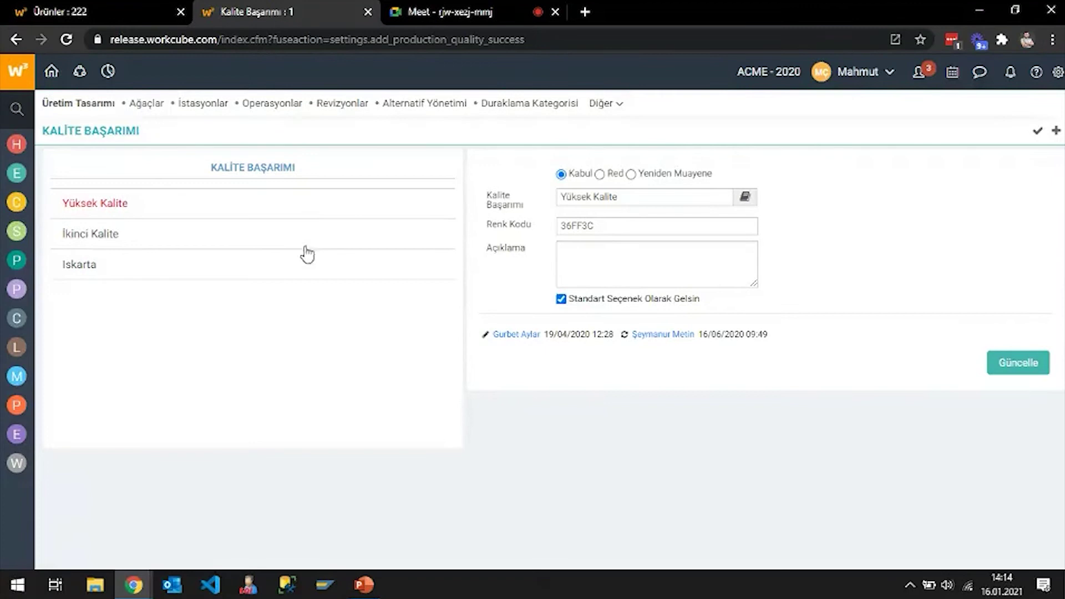
- Search the functions for "kalite" and open the Kalite İşlemleri list
click(13, 108)
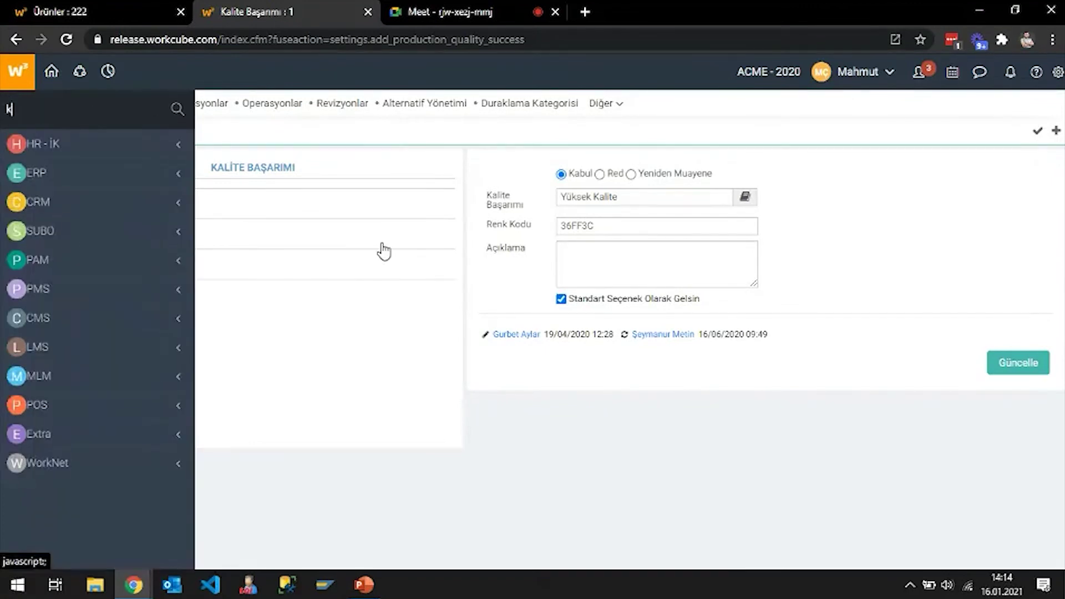
text(kalite)
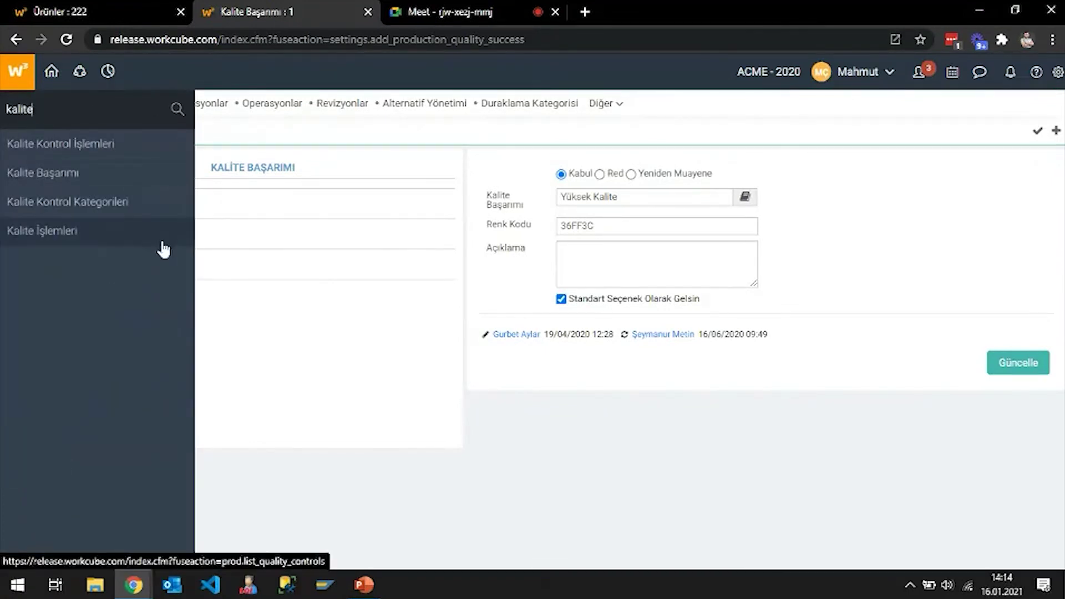
click(52, 233)
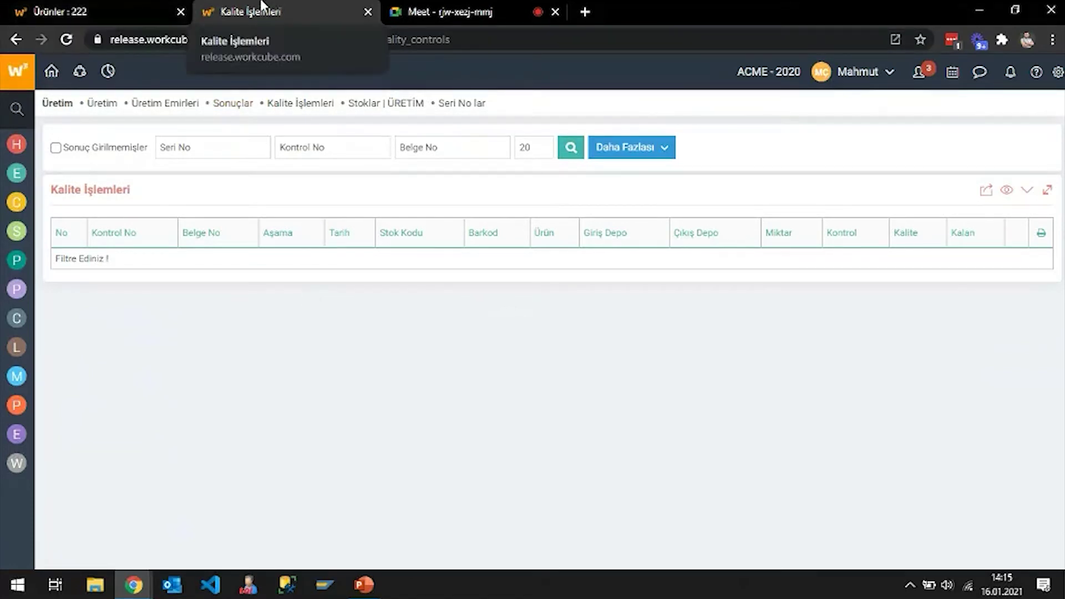
click(120, 6)
click(261, 11)
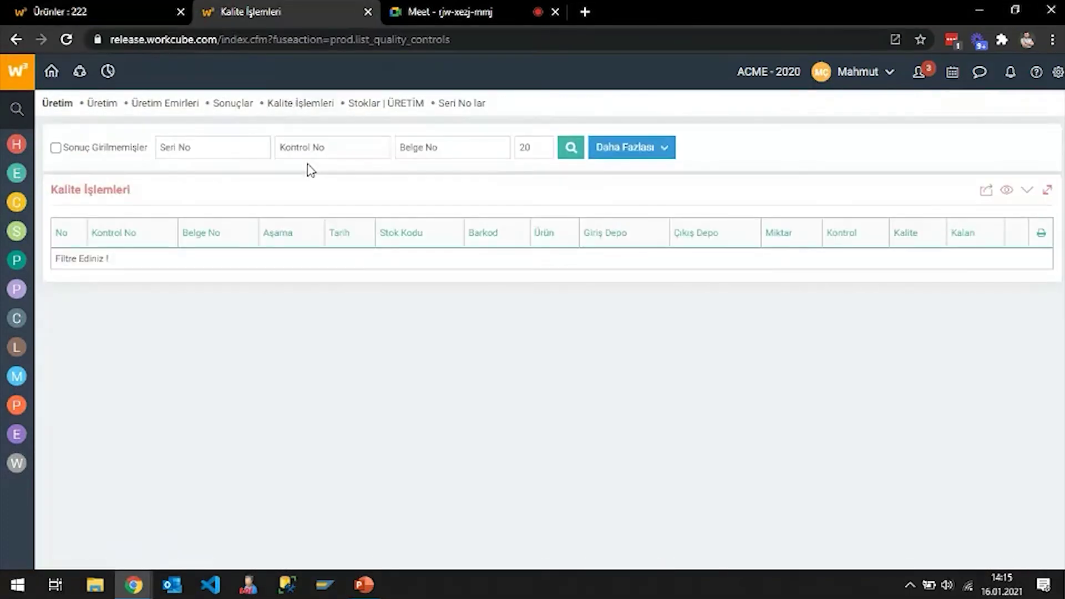
- Close the Kalite İşlemleri page and switch to the production presentation in PowerPoint
click(180, 2)
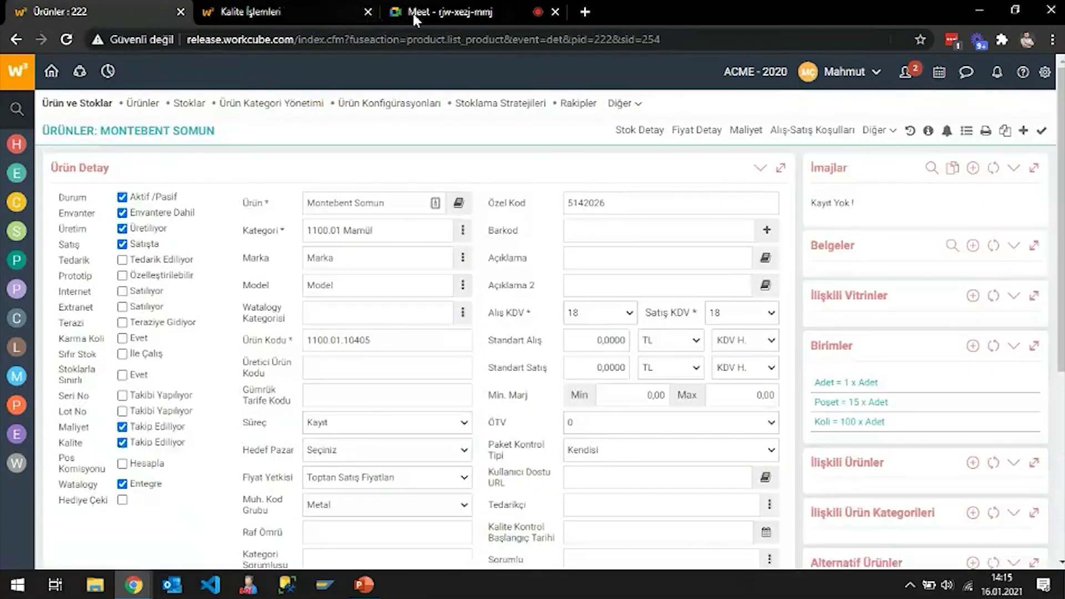
click(368, 12)
click(363, 584)
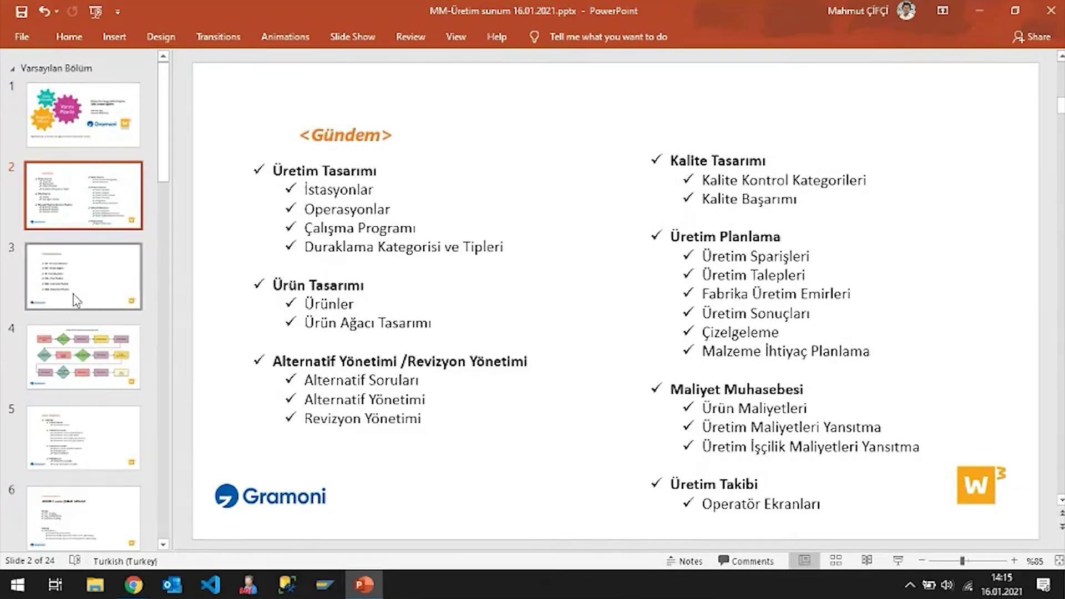
- Review the slides from Ürün Yönetimi through raw materials, finished goods and Fason İşçilik to the CNC 12 station definition
scroll(78, 298, down, 3)
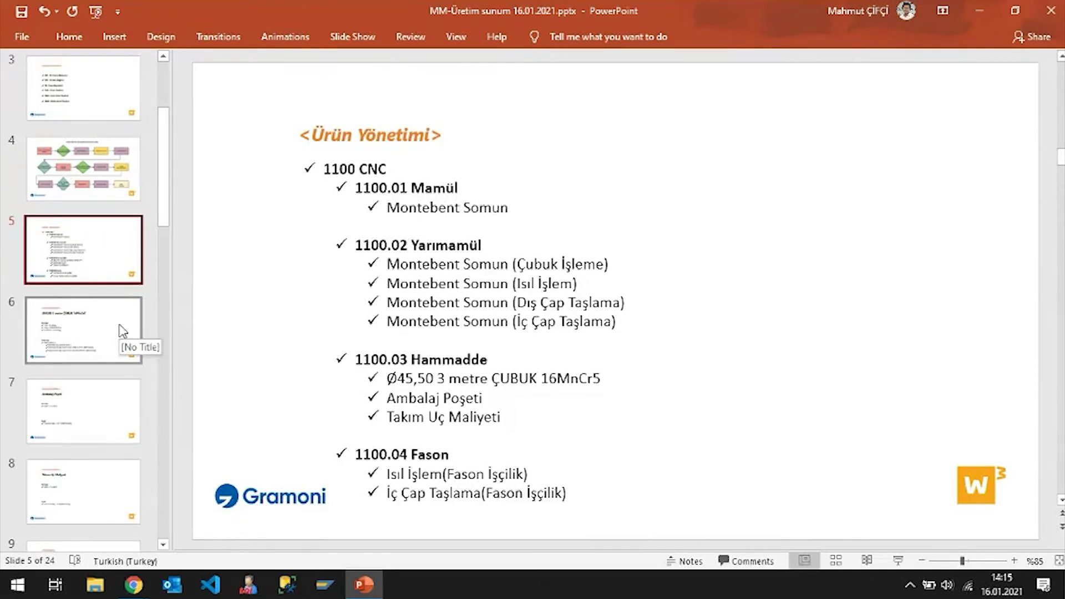
scroll(122, 331, down, 2)
click(85, 247)
scroll(97, 277, down, 1)
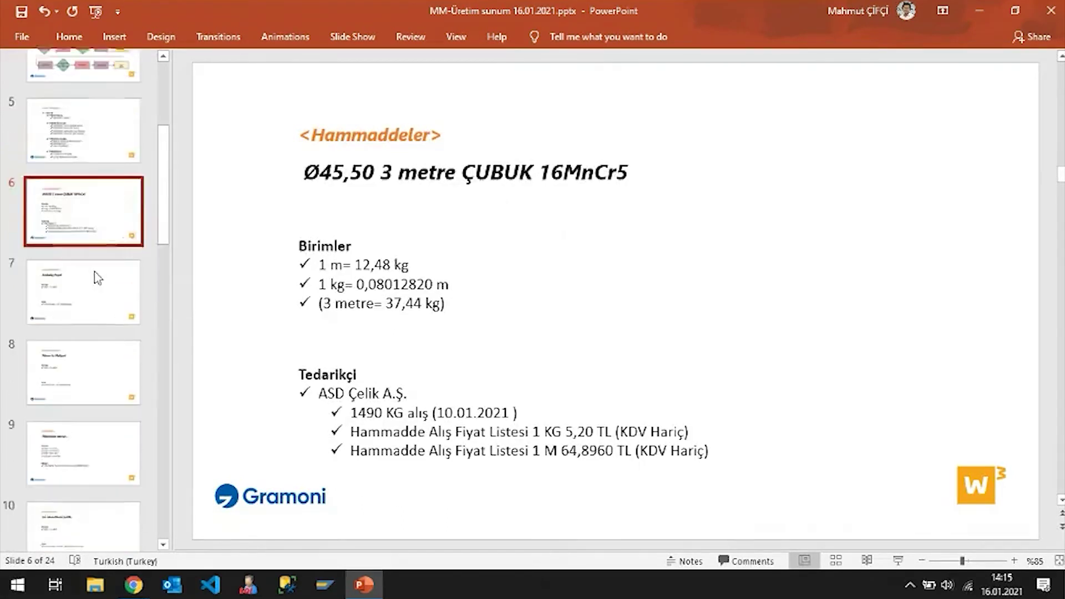
scroll(98, 278, down, 1)
click(95, 235)
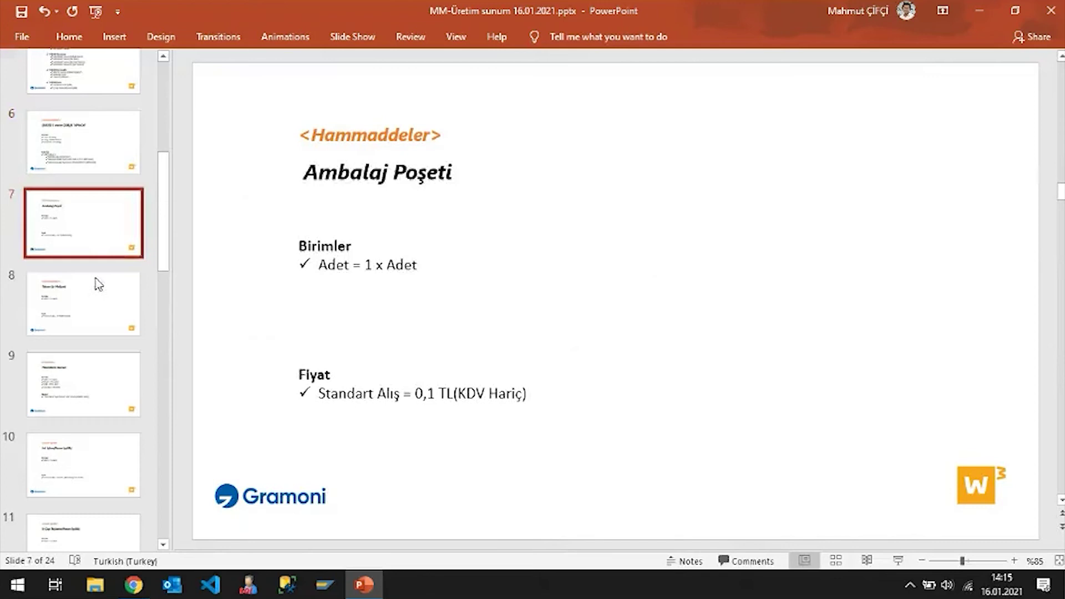
click(96, 314)
click(92, 395)
scroll(104, 366, down, 1)
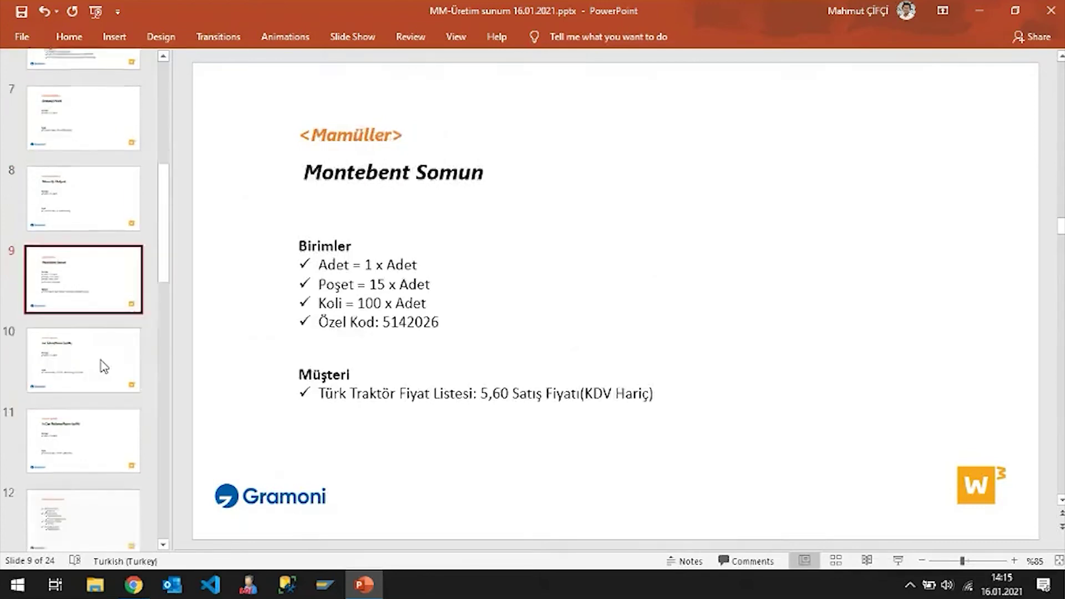
click(104, 366)
click(90, 452)
scroll(92, 343, down, 2)
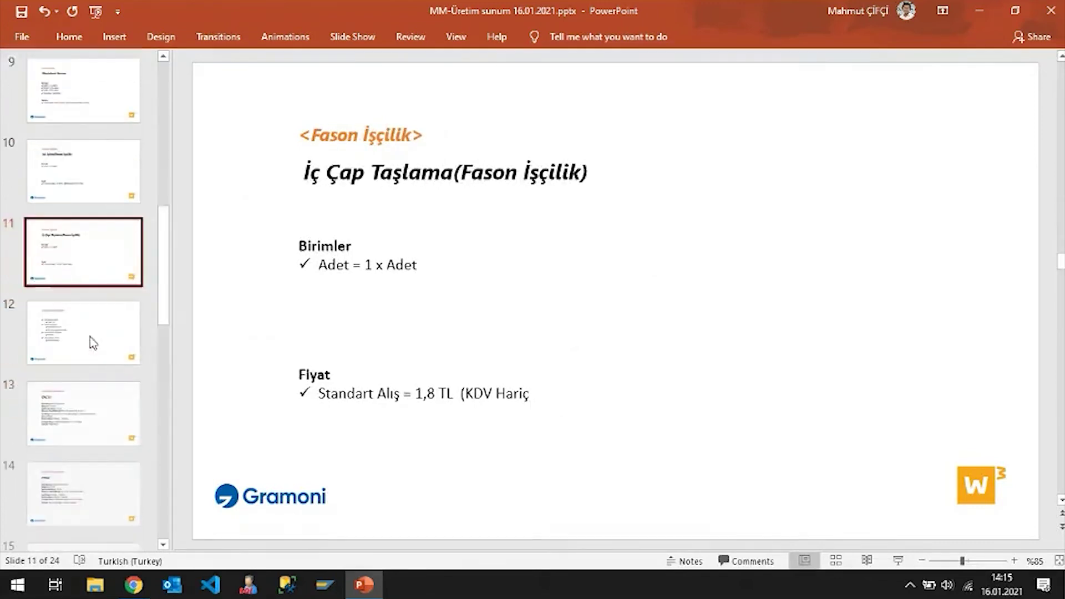
click(93, 342)
click(87, 402)
scroll(86, 404, down, 2)
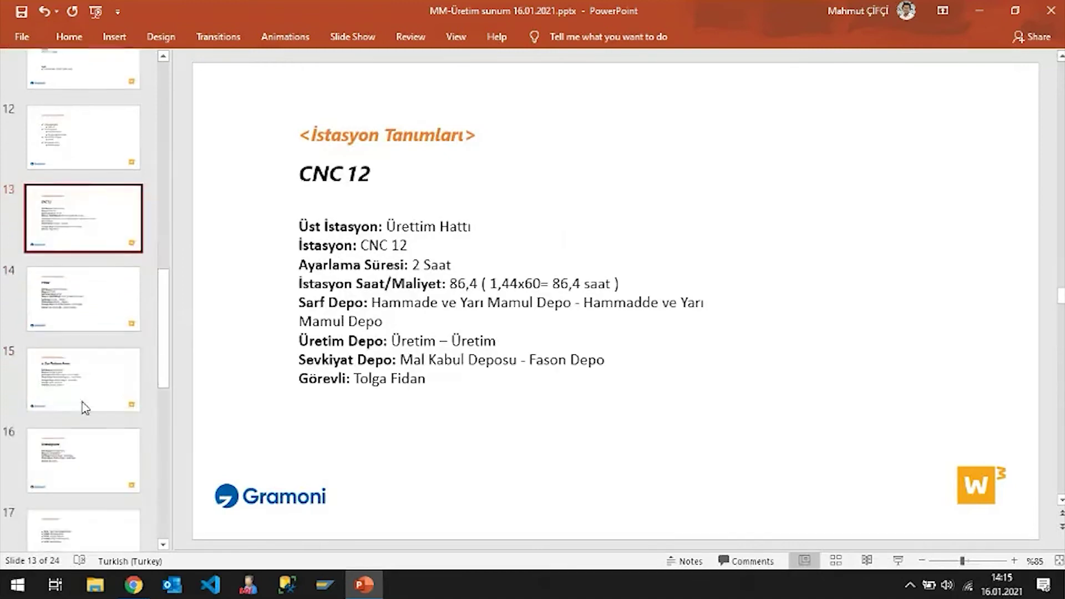
- Skim the remaining station slides, re-examine the Hammaddeler slides, and return to Chrome
scroll(82, 397, down, 4)
scroll(86, 333, down, 2)
scroll(94, 344, up, 4)
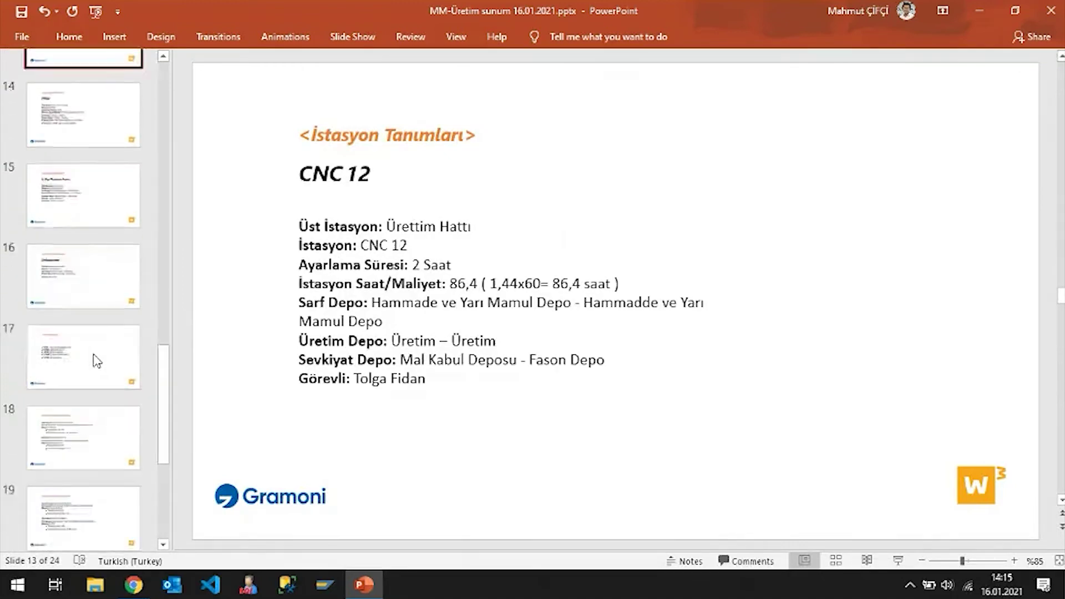
scroll(97, 356, up, 9)
click(98, 302)
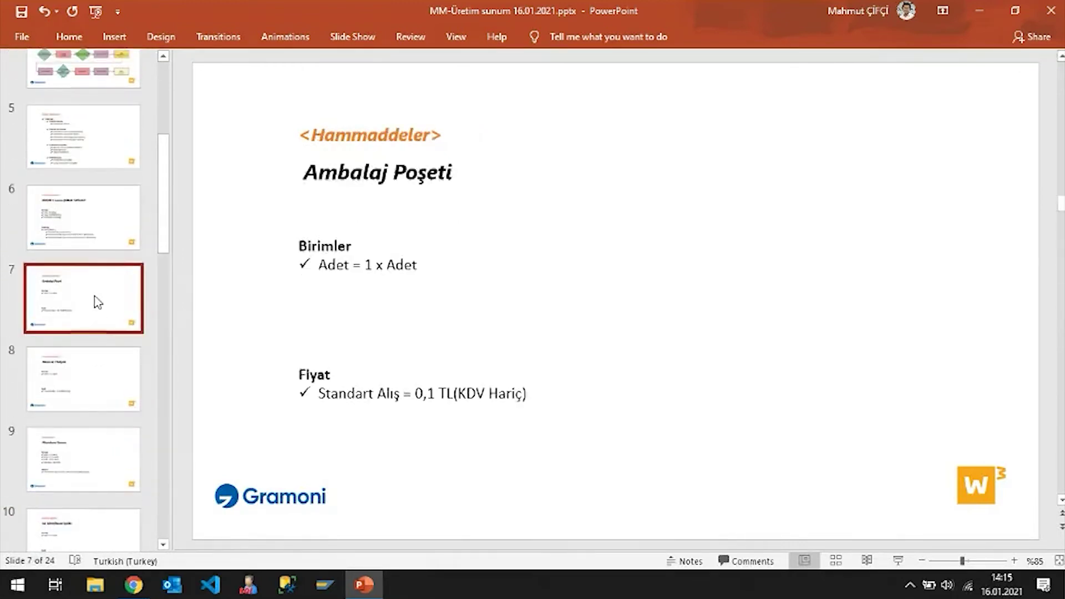
click(104, 384)
scroll(105, 355, up, 1)
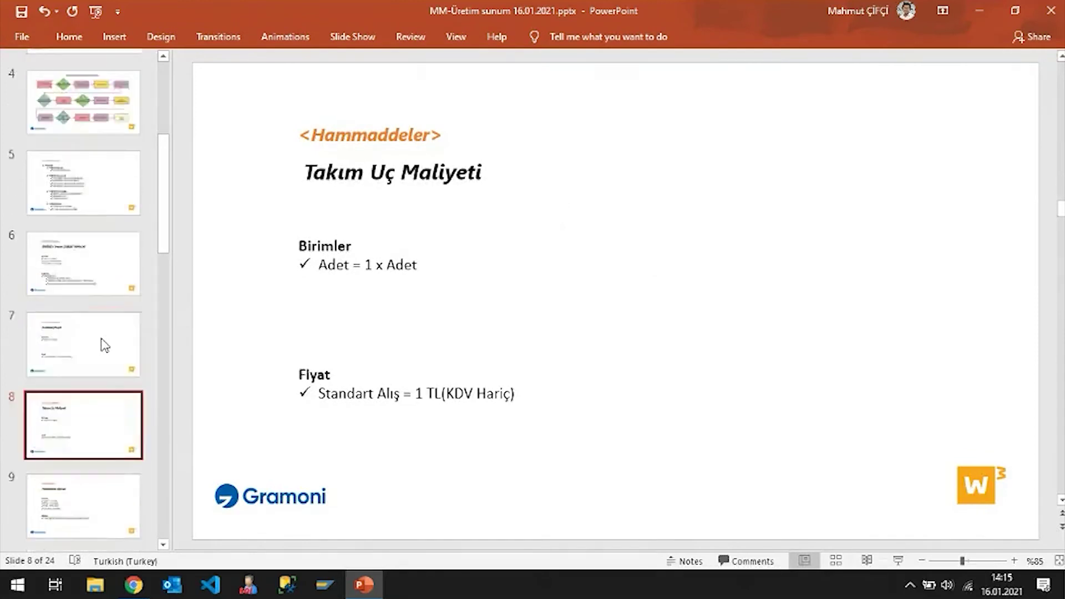
scroll(105, 319, up, 2)
click(105, 416)
scroll(102, 400, down, 2)
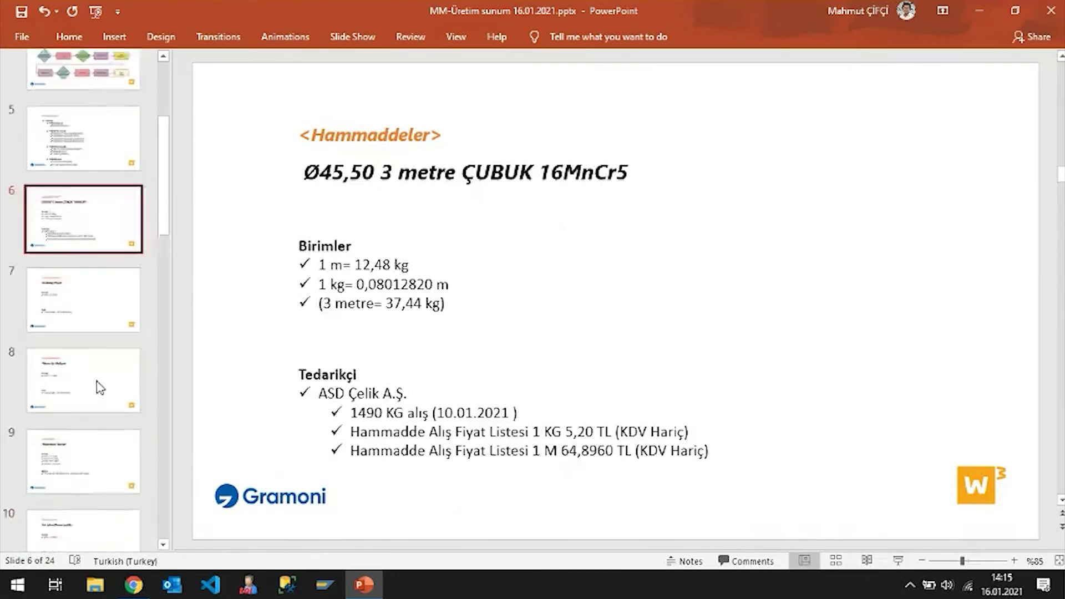
scroll(99, 383, down, 3)
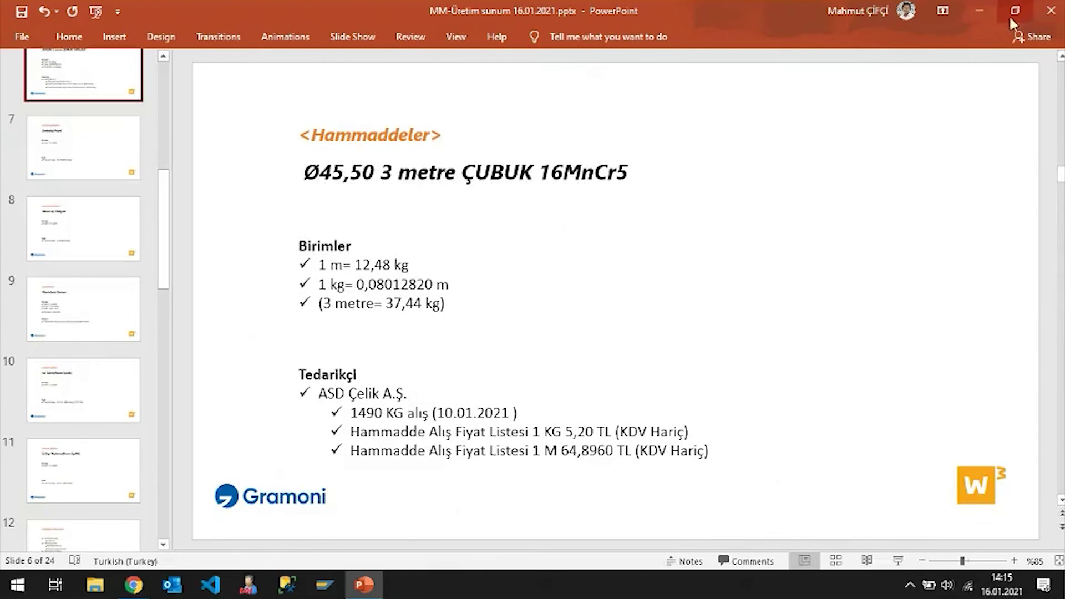
click(967, 11)
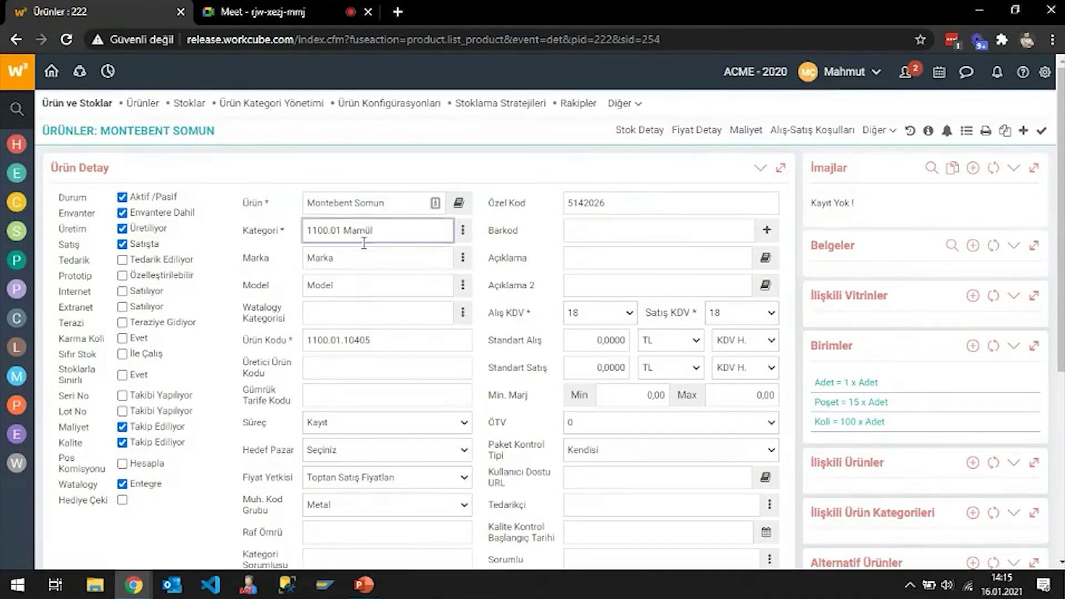
- Search the functions for "sipariş", open Satış Siparişleri and start a new sales order
mouse_move(4, 179)
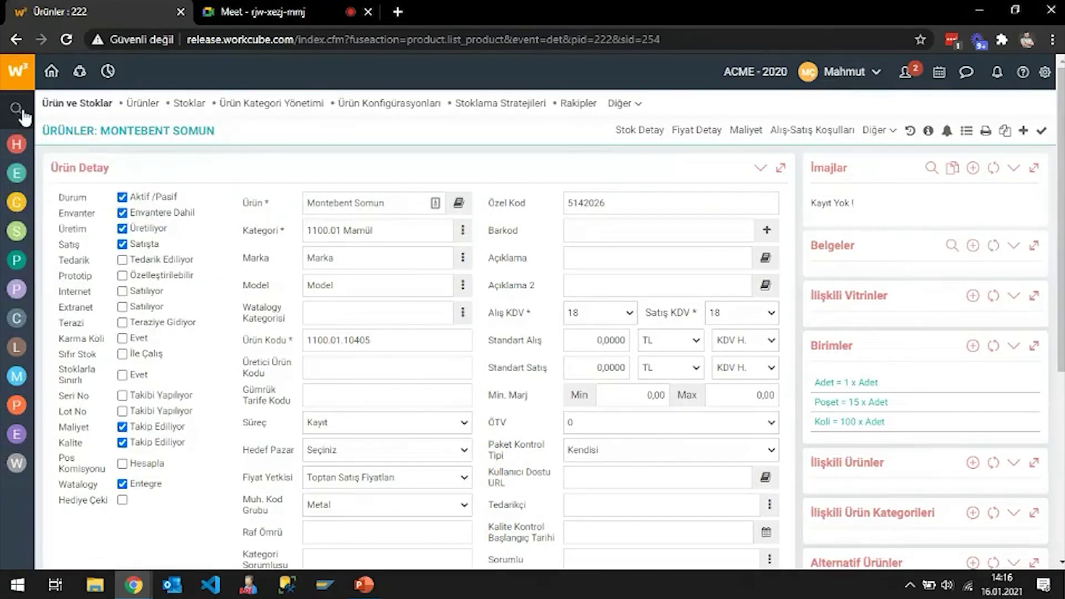
click(19, 108)
text(sipariş)
click(18, 151)
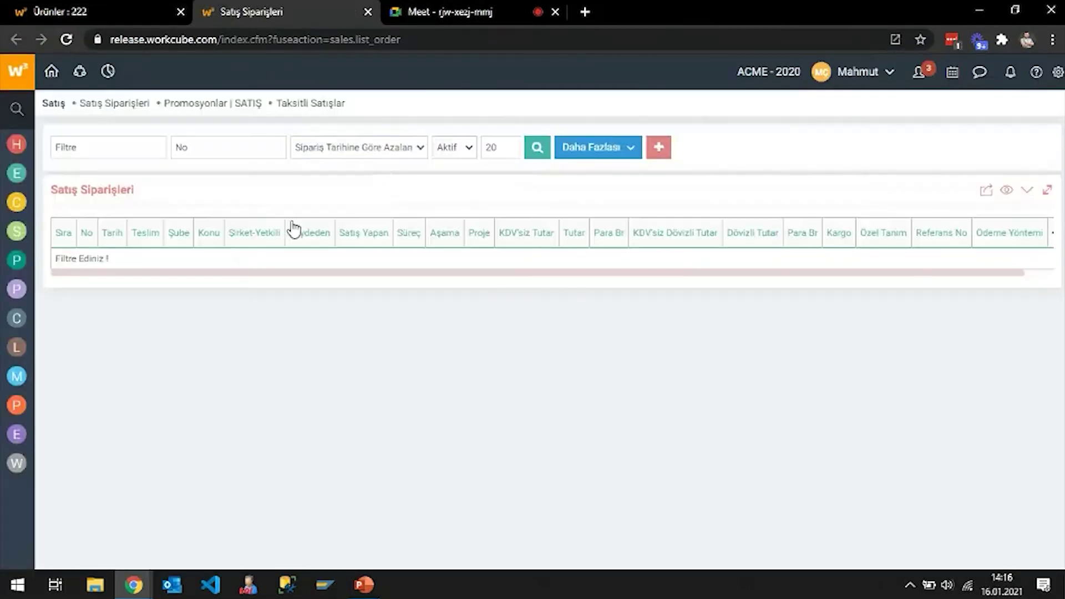
click(658, 151)
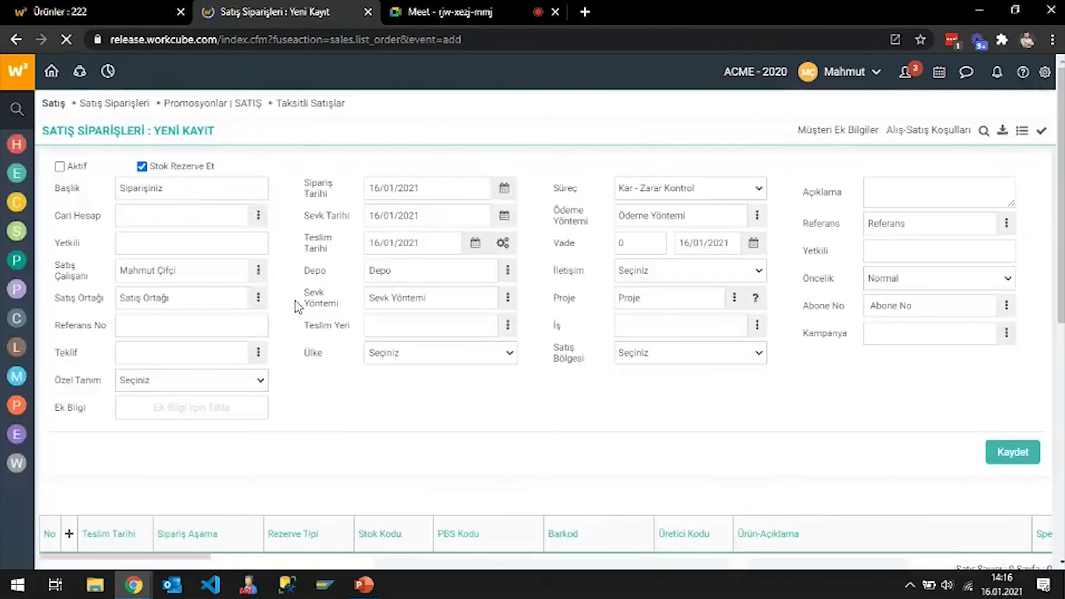
- Search the corporate members for "Türk" from the order's Cari Hesap field and close the lookup
click(258, 215)
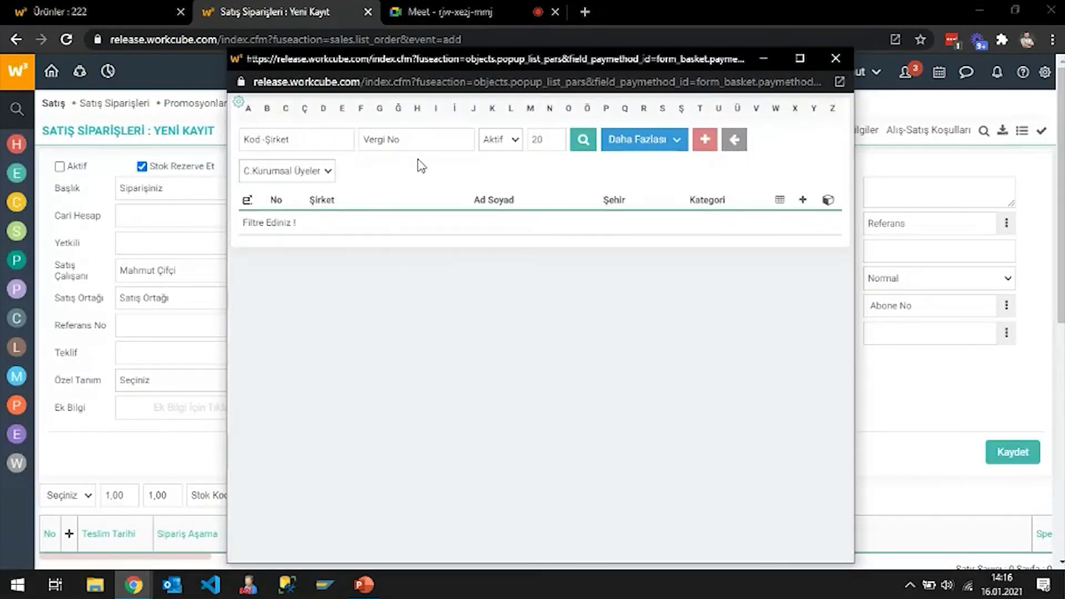
text(Türk)
key(Return)
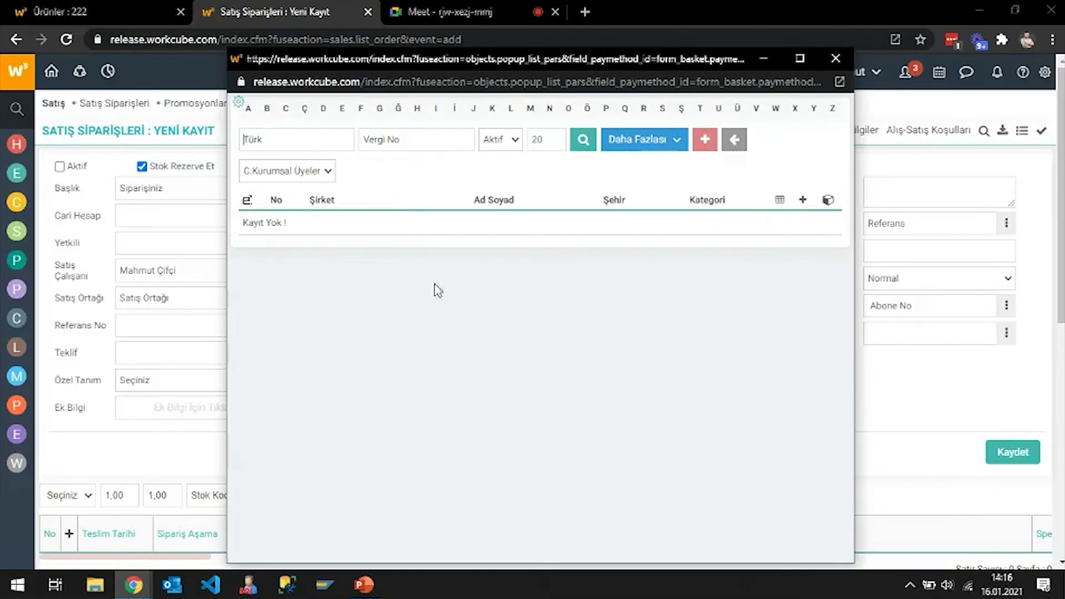
click(836, 59)
- Search the functions for "kurum", open Kurumsal Hesaplar in a separate browser tab and start a new account record
text(kurum)
middle_click(16, 159)
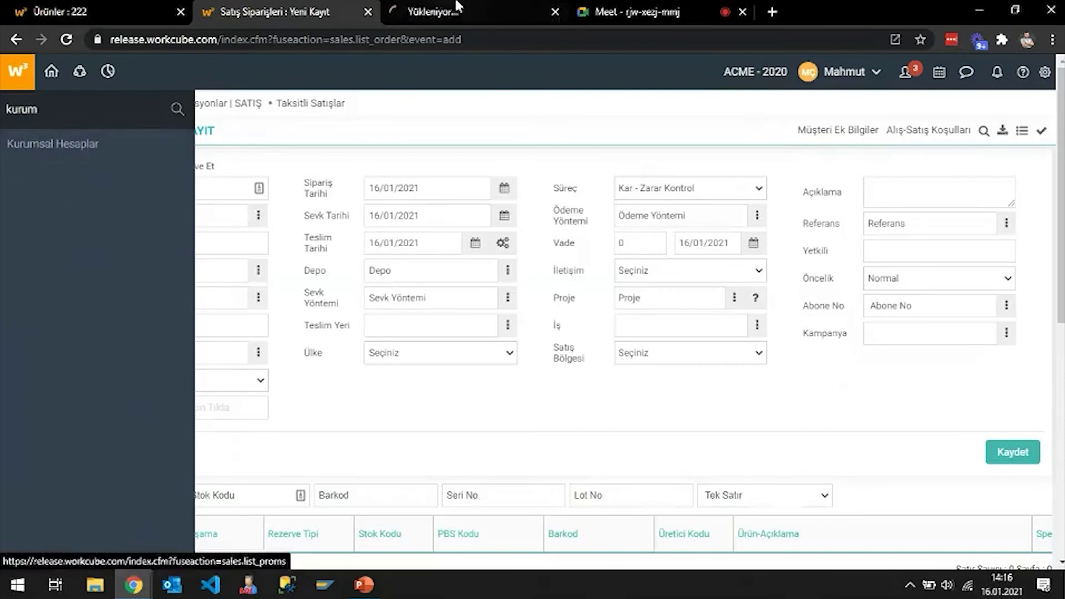
click(500, 15)
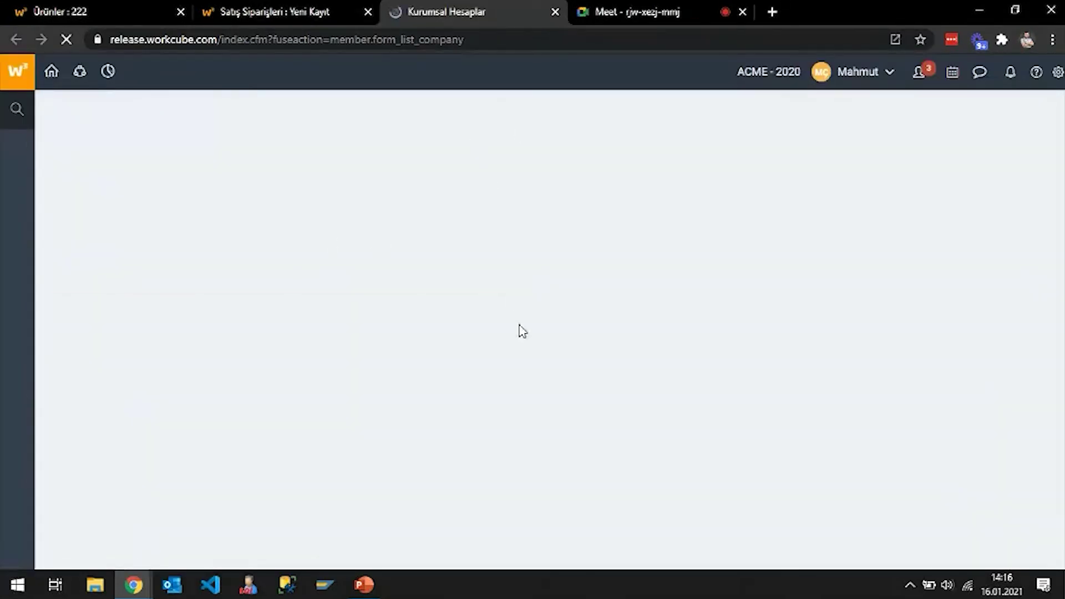
click(713, 152)
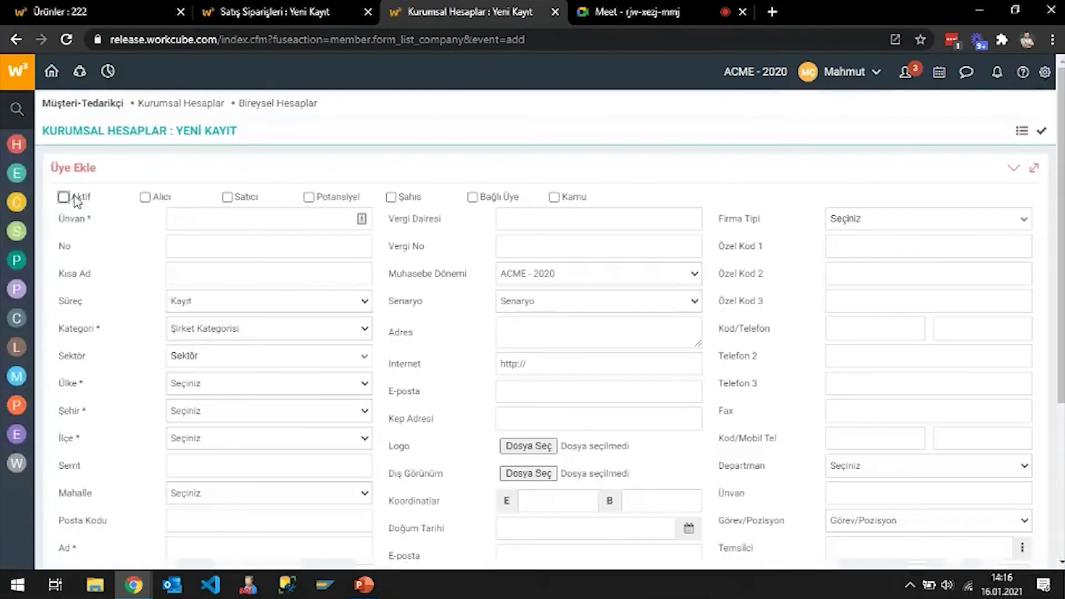
- Mark the new corporate account as Aktif and Alıcı, and enter Türk Traktör A.Ş. as its Ünvan
click(75, 197)
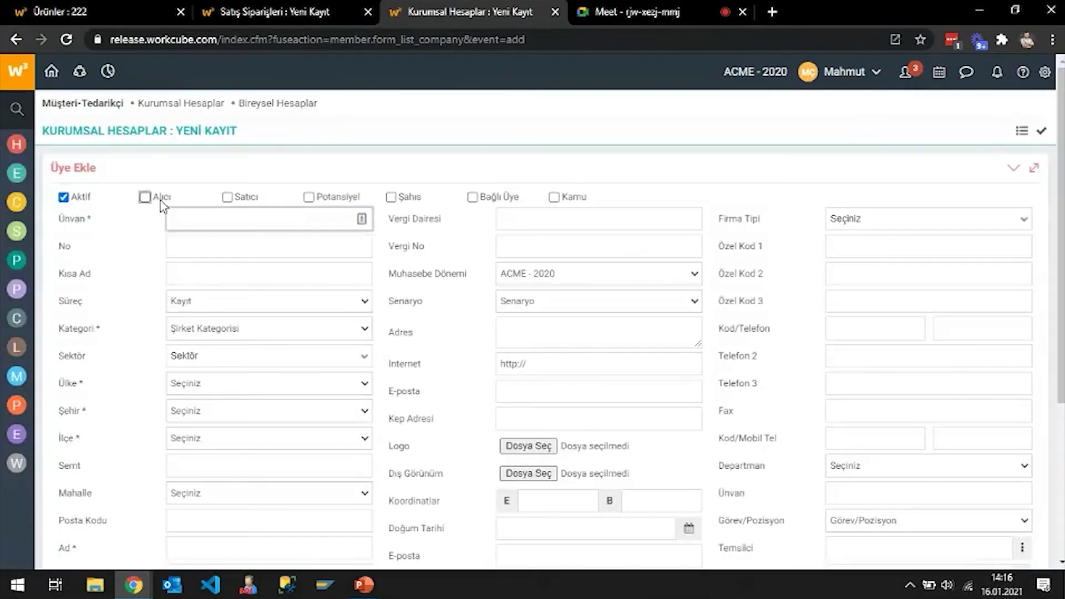
click(145, 197)
click(222, 221)
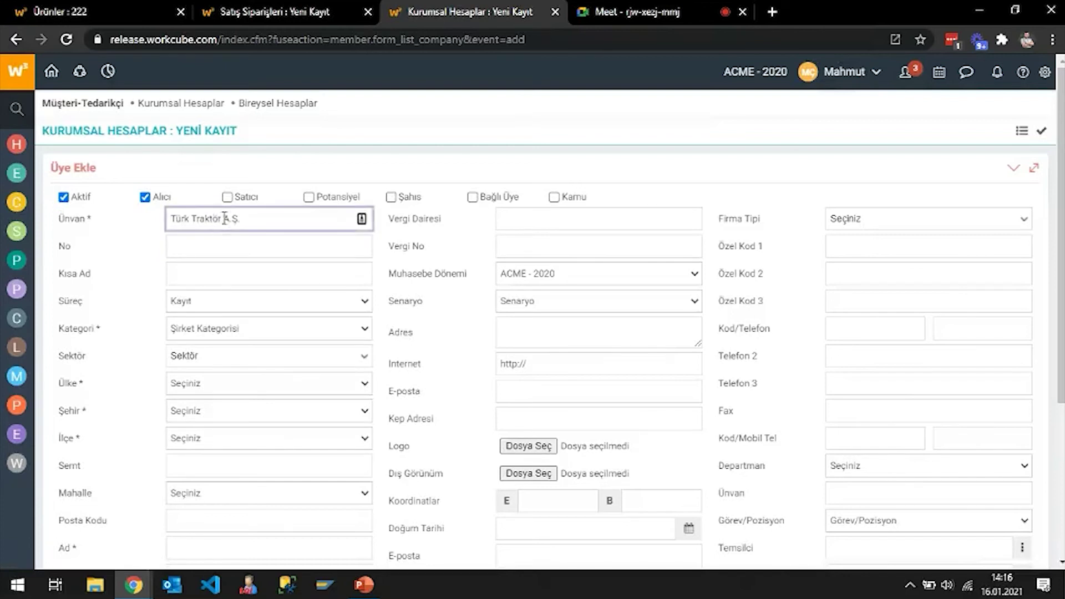
- Copy Türk Traktör from the title into Kısa Ad and set the Kategori to Kurumsal Müşteri
drag(221, 218, 171, 219)
key(ctrl+c)
click(287, 296)
key(ctrl+v)
click(537, 299)
click(288, 328)
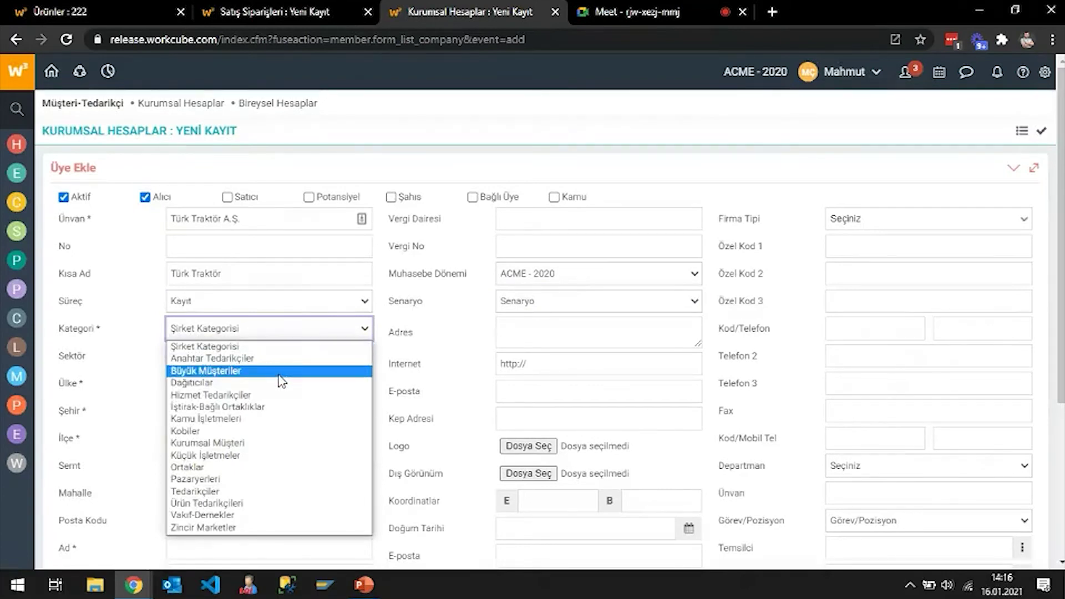
click(278, 443)
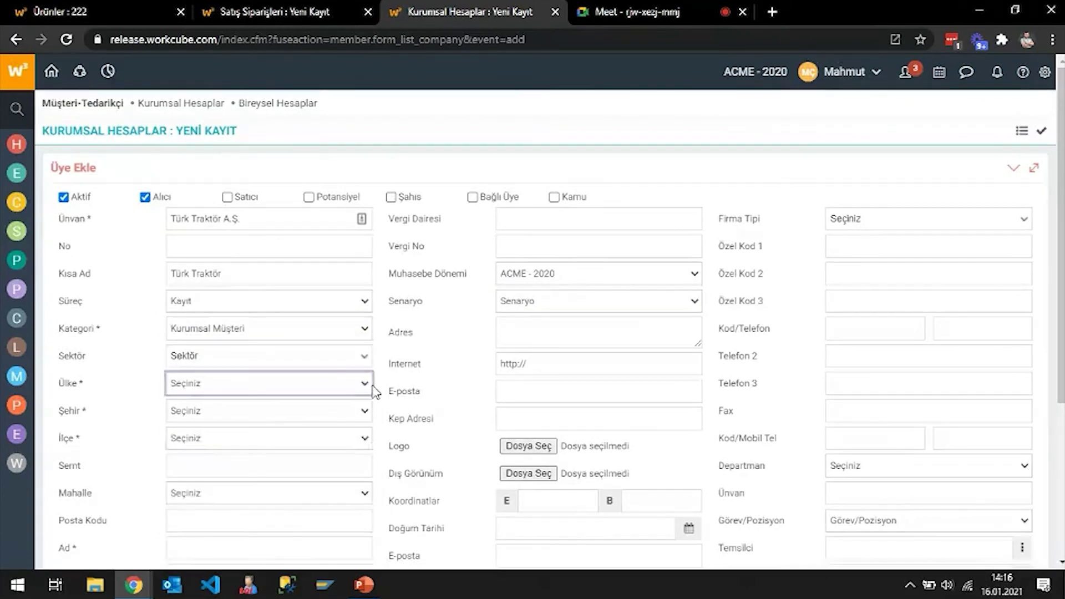
- Set the account's Ülke to Türkiye
scroll(376, 391, down, 2)
click(257, 312)
click(258, 322)
scroll(261, 321, down, 2)
click(269, 233)
key(End)
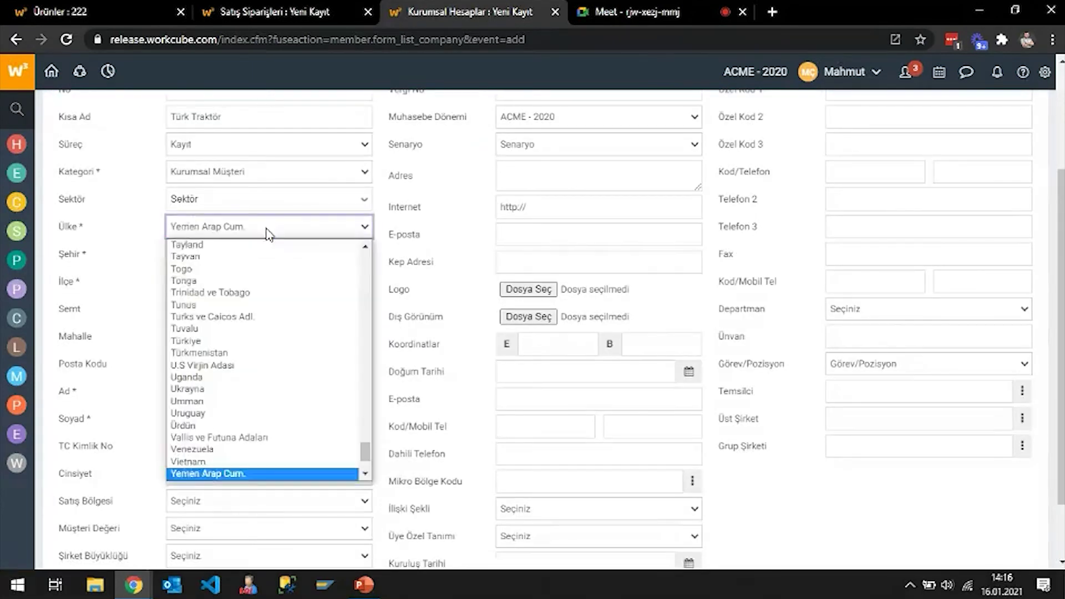
scroll(275, 355, up, 3)
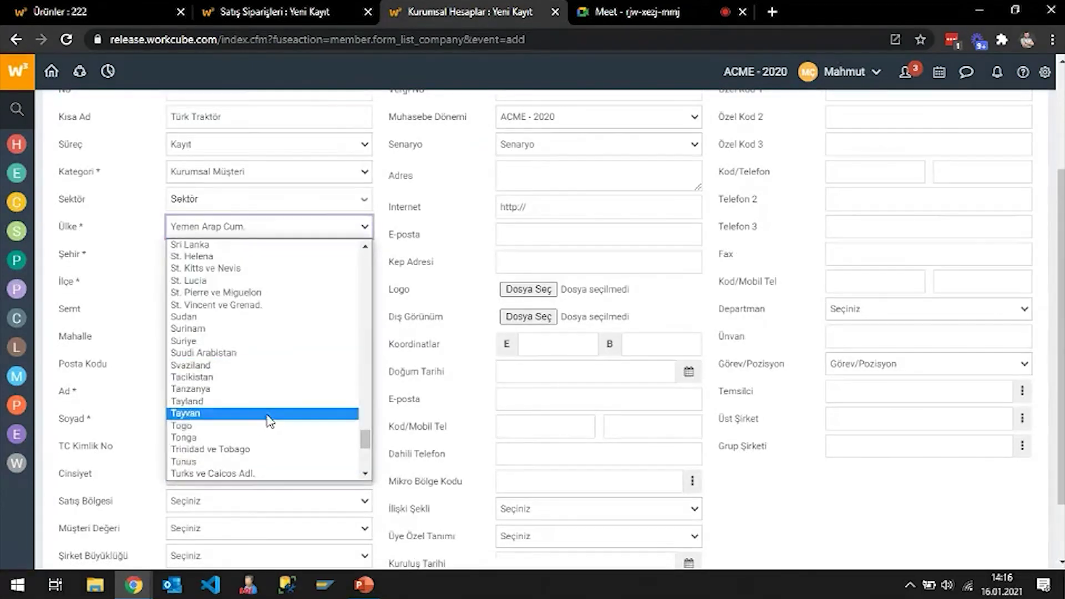
click(365, 474)
click(365, 473)
click(309, 444)
- Set the account's Şehir to İSTANBUL(Anadolu) and its İlçe to KADIKÖY
click(231, 260)
scroll(268, 340, down, 9)
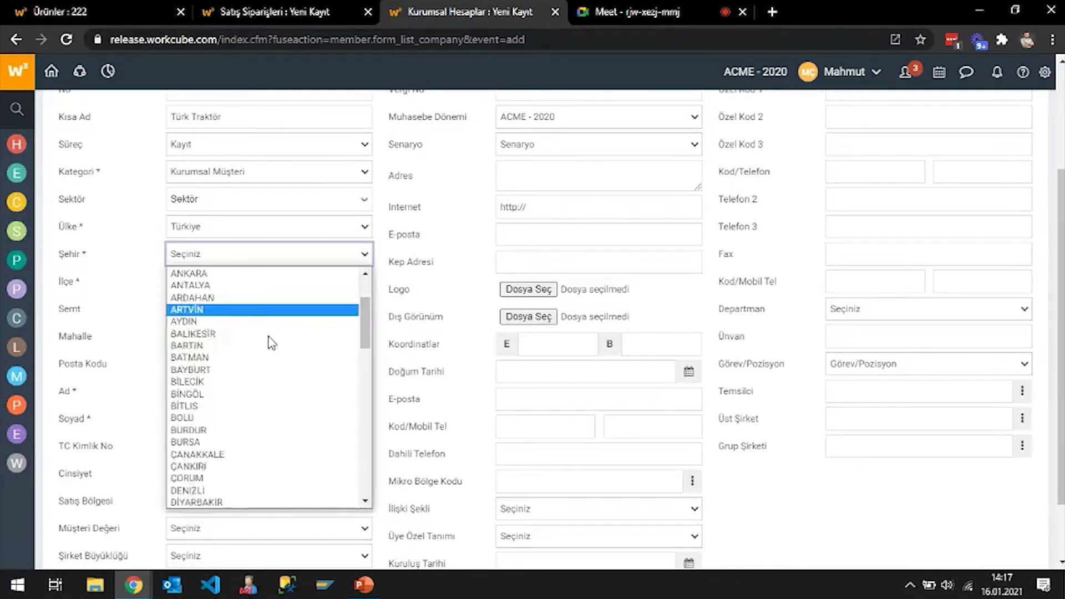
click(265, 443)
click(258, 282)
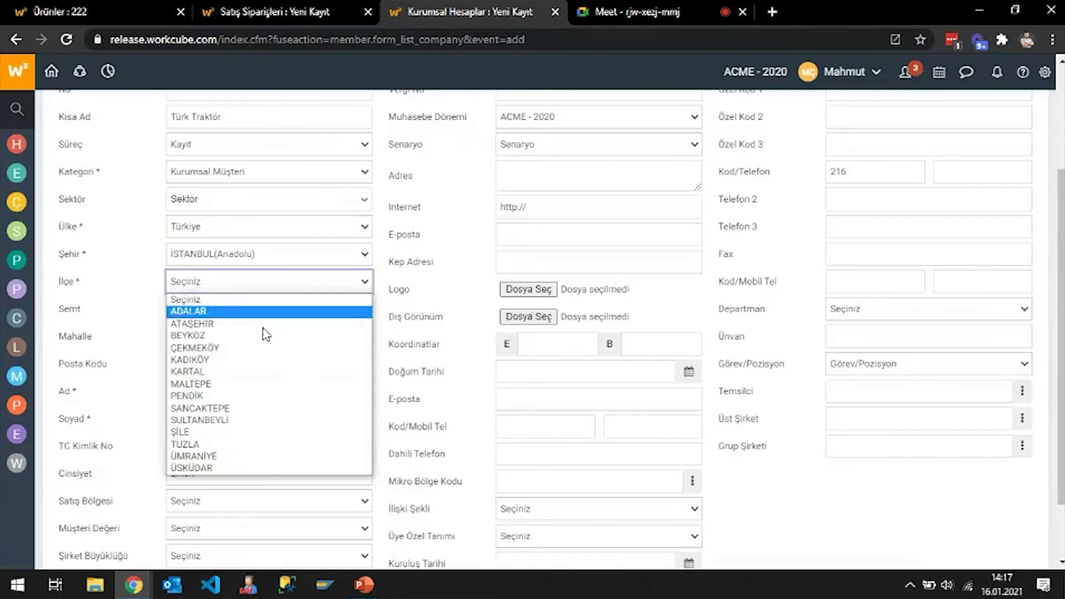
click(278, 364)
- Enter the contact person's first name and surname in the Ad and Soyad fields, and check the form's other entries
click(250, 395)
scroll(469, 348, up, 2)
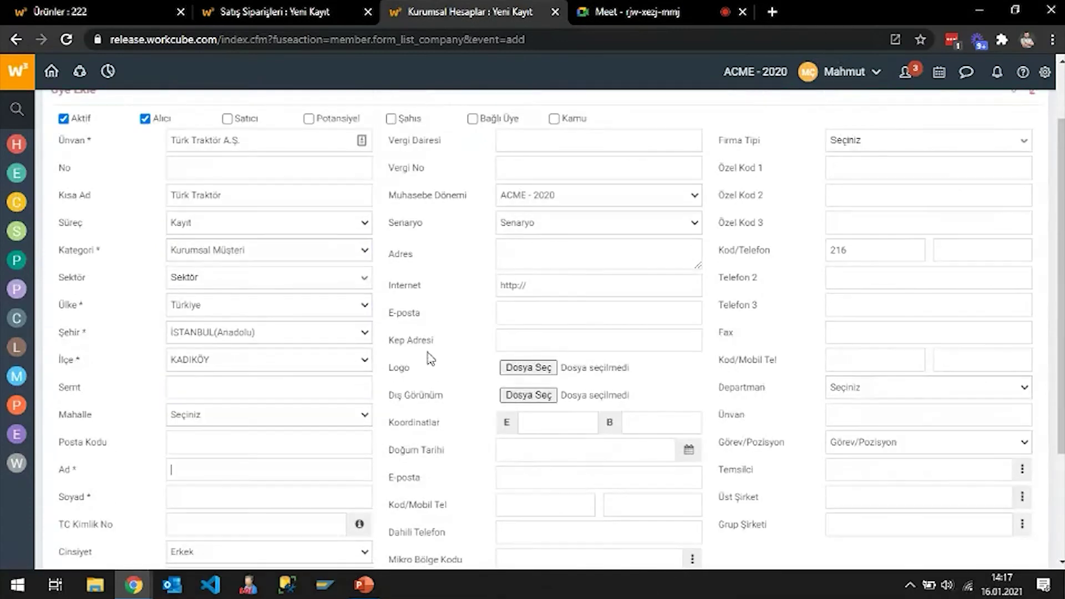
scroll(469, 349, down, 4)
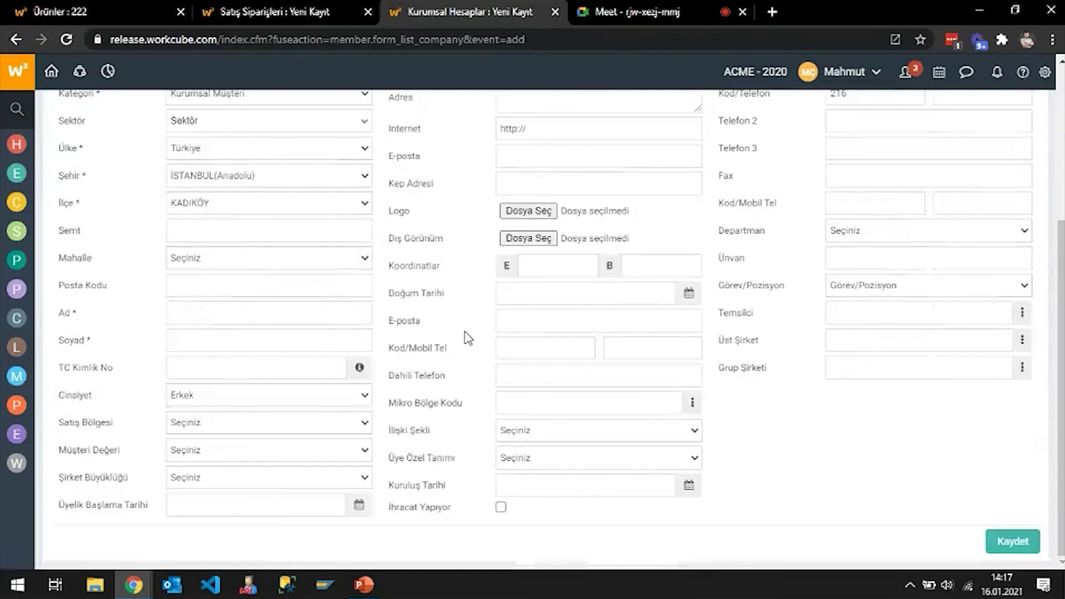
text(Mehmet)
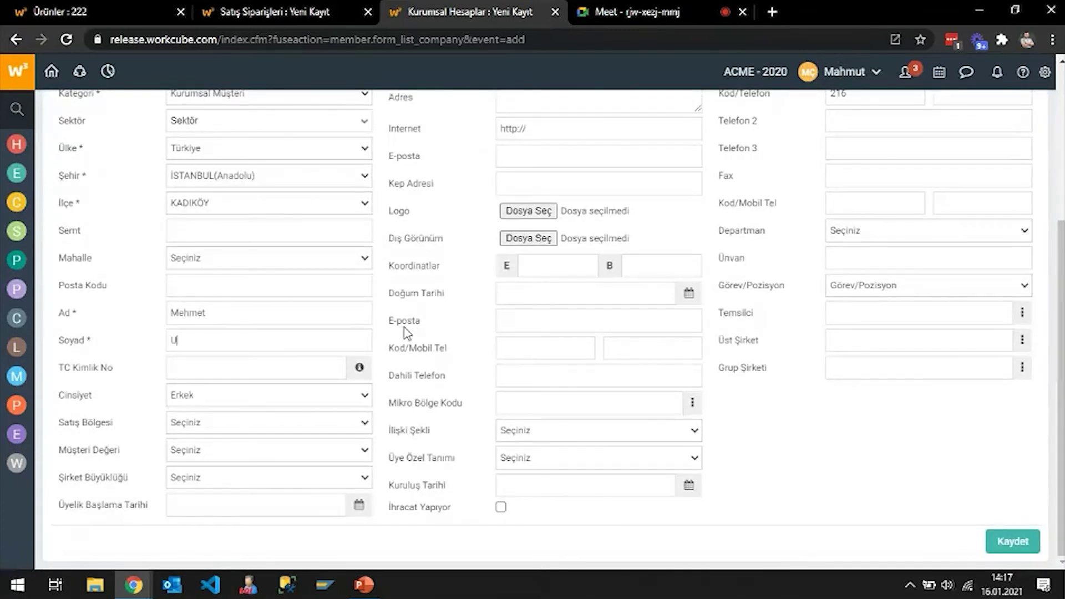
scroll(527, 355, up, 5)
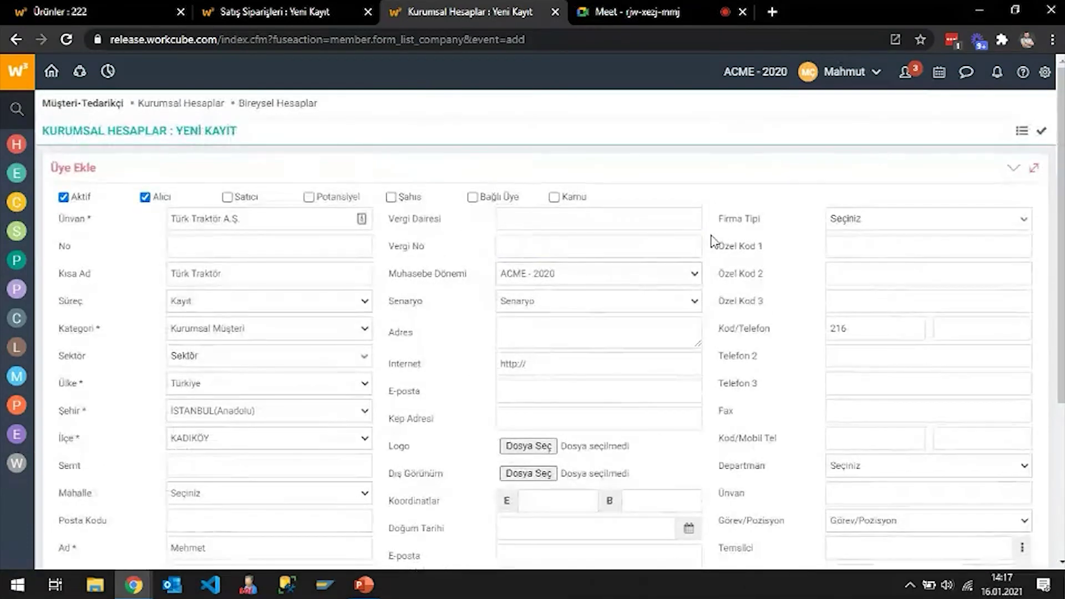
scroll(712, 238, down, 2)
scroll(792, 233, down, 3)
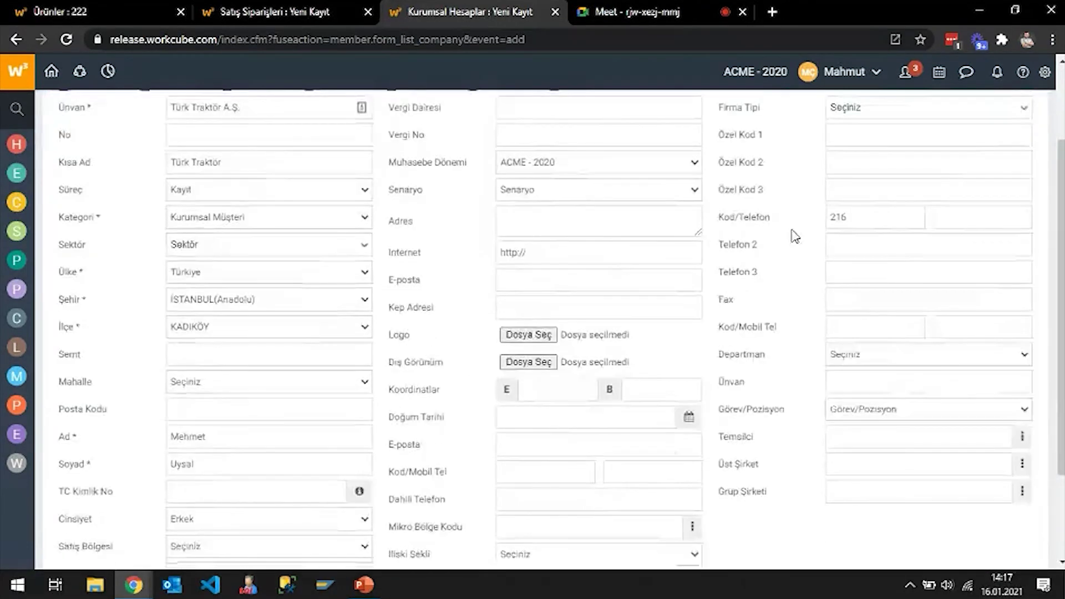
- Try to save the new corporate account
click(998, 540)
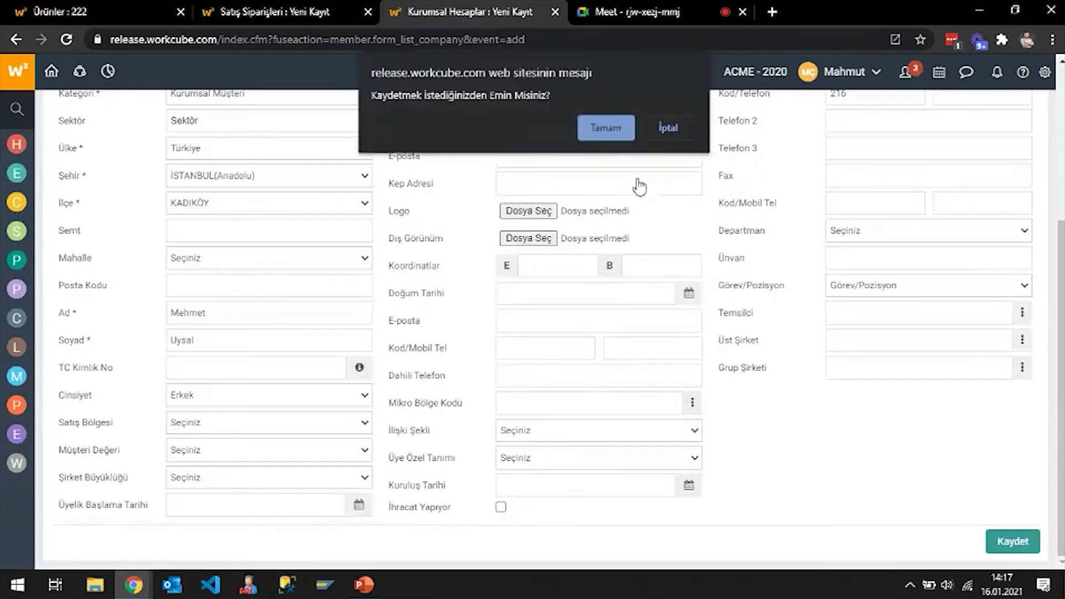
click(626, 138)
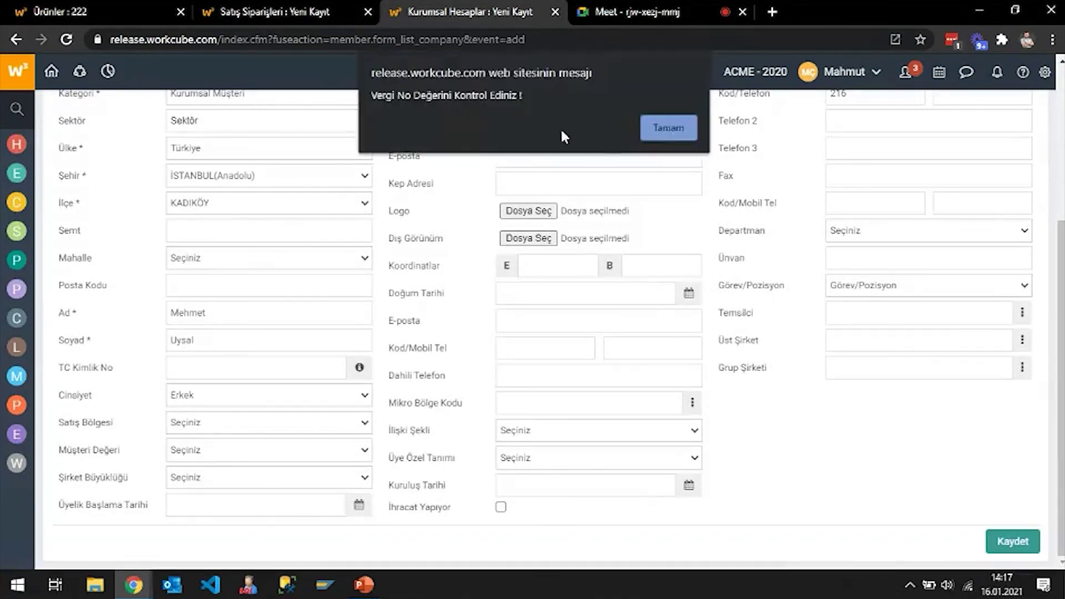
click(669, 128)
- Enter Kadıköy as the Vergi Dairesi and fill in the tax number, and save the account while ignoring the similar existing records
click(595, 221)
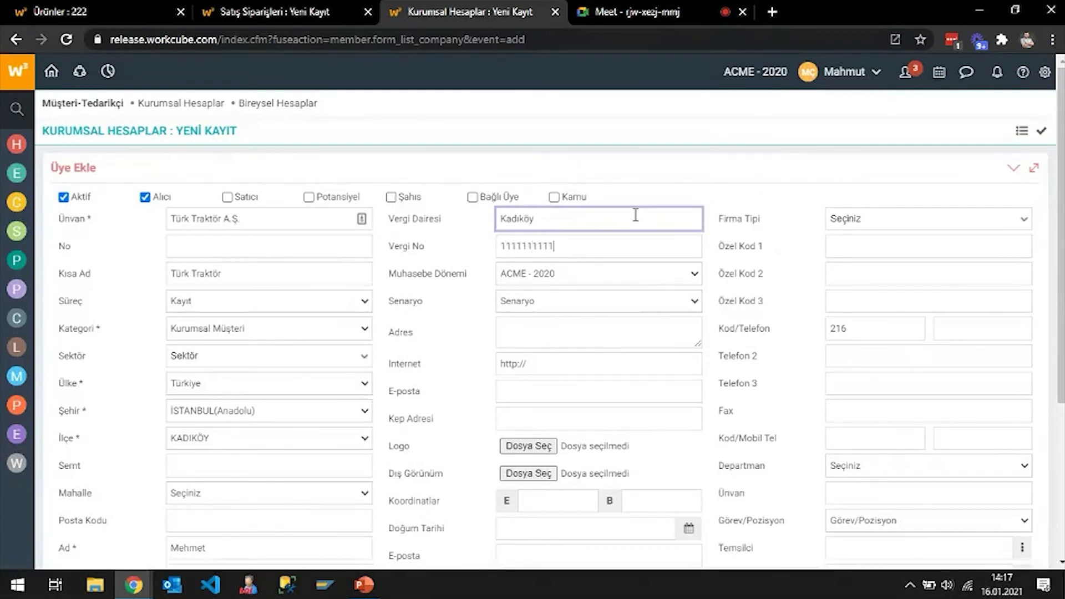
scroll(775, 255, down, 5)
click(1013, 541)
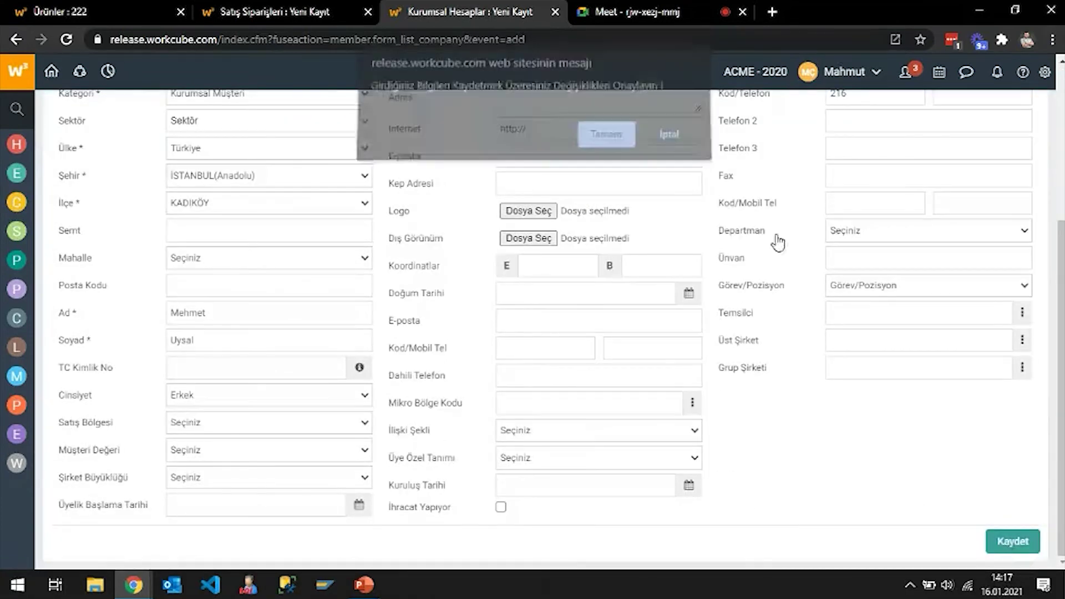
click(606, 139)
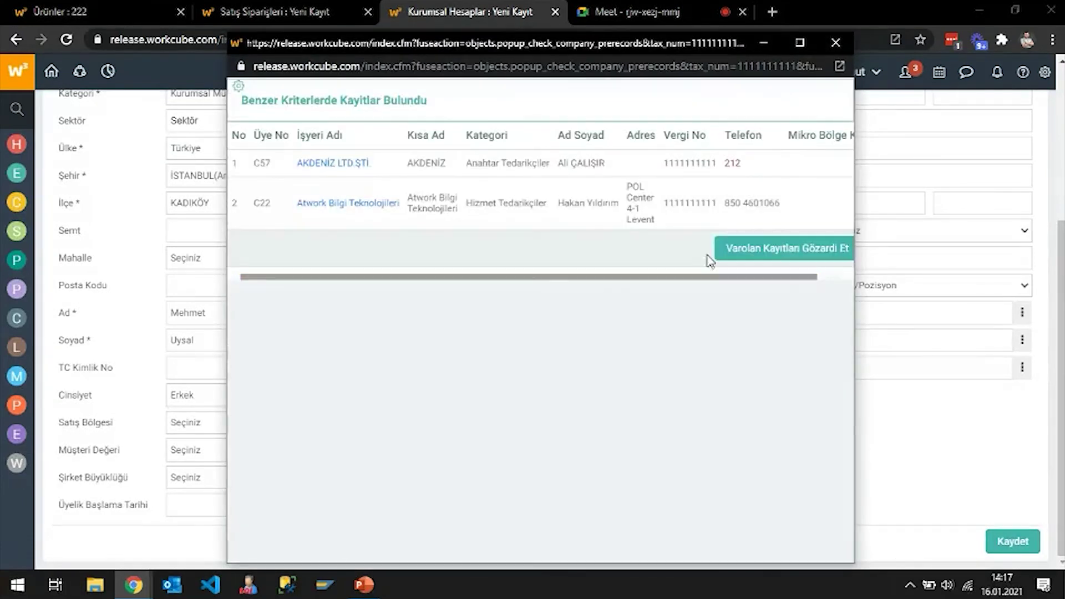
click(733, 249)
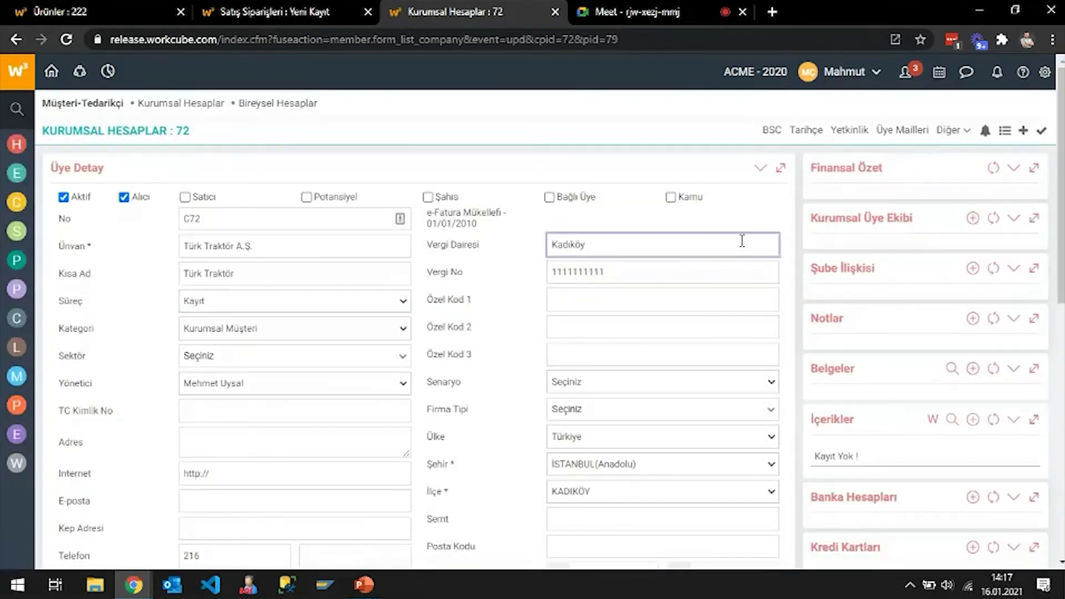
- Open the account's Risk ve Çalışma Bilgileri and set Öncelikli Satış Fiyat Listesi to Türk Traktör Fiyat Listesi
click(946, 131)
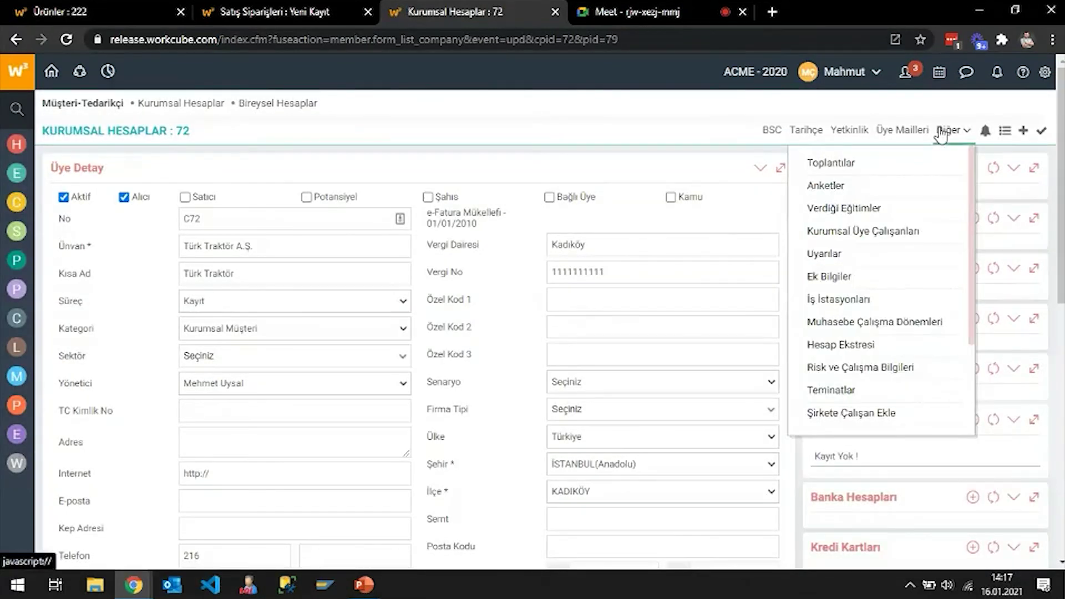
click(864, 371)
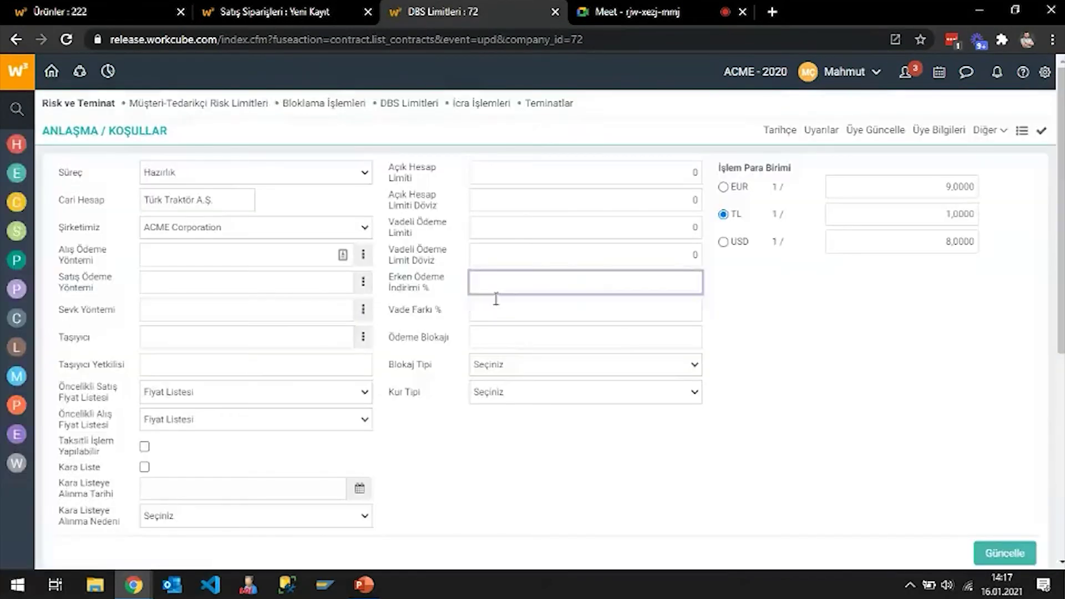
click(307, 293)
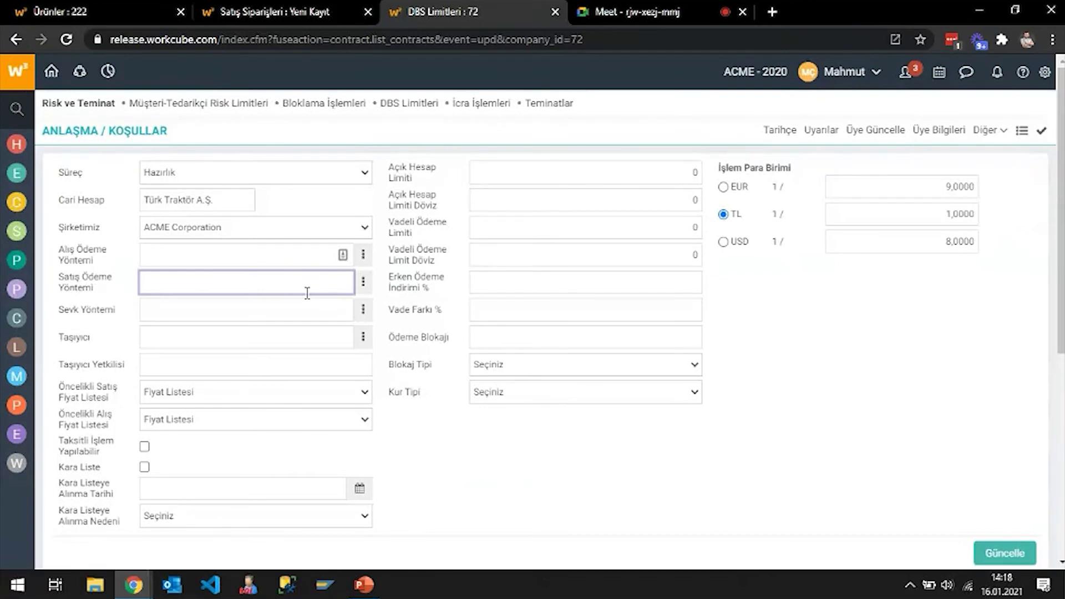
click(235, 404)
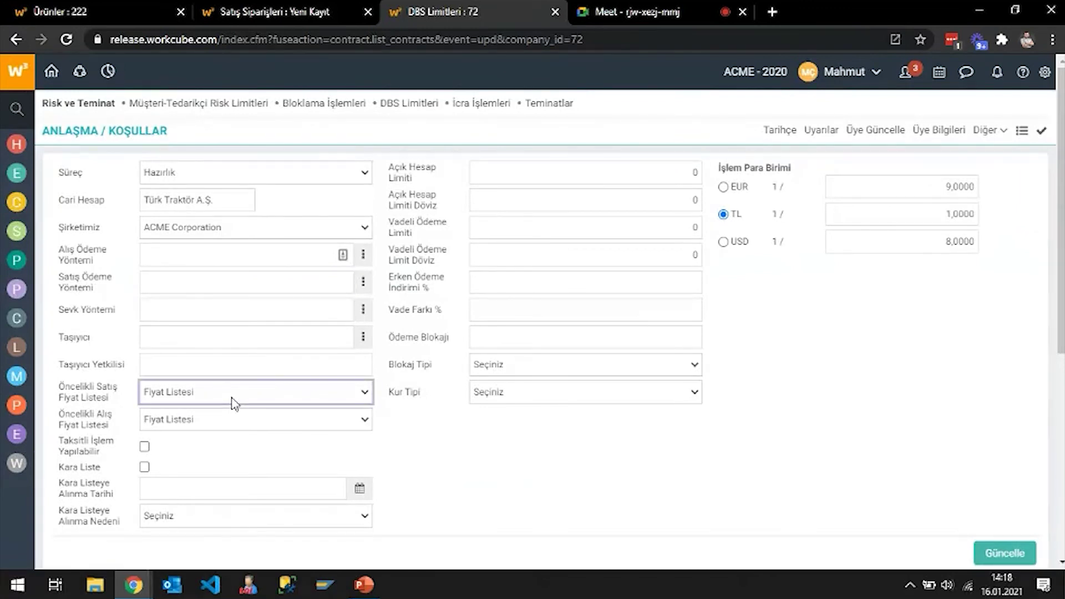
click(237, 394)
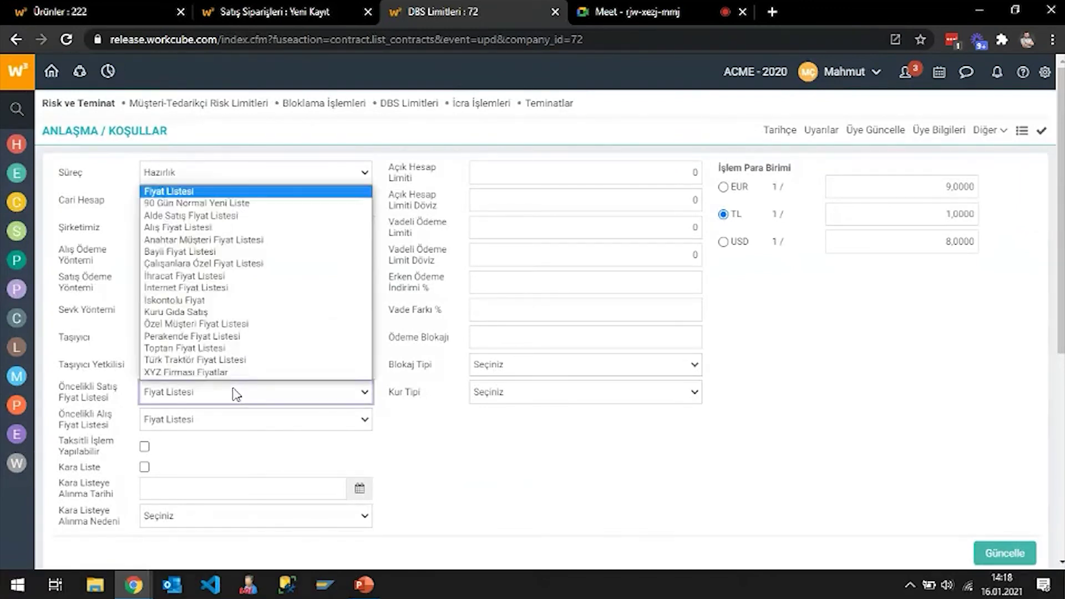
click(242, 366)
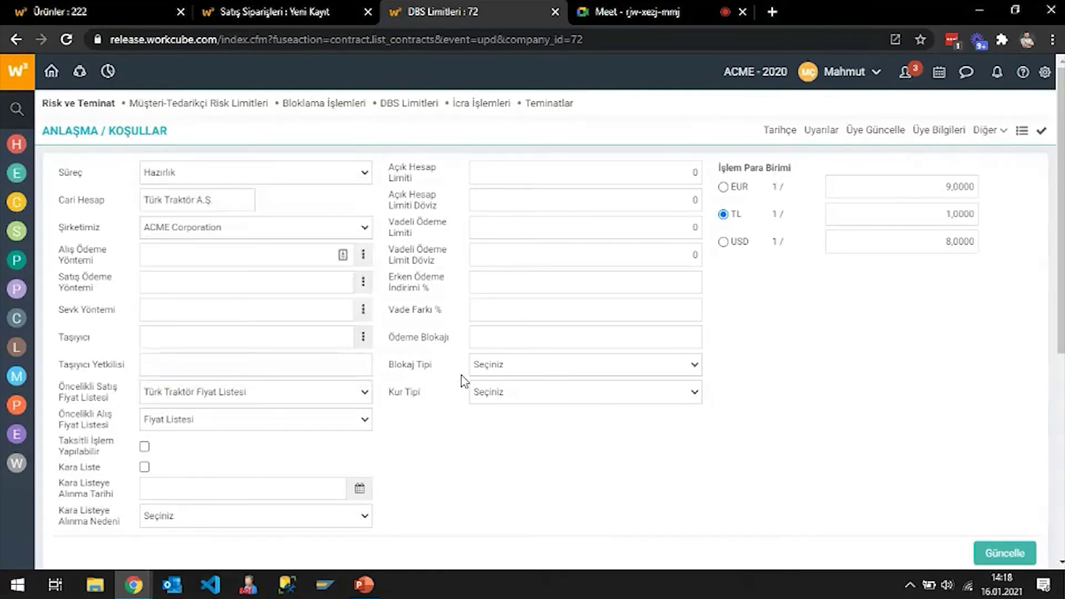
- Save the account's agreement terms and expand its Çalışılan Fiyat Listeleri section
scroll(471, 389, down, 5)
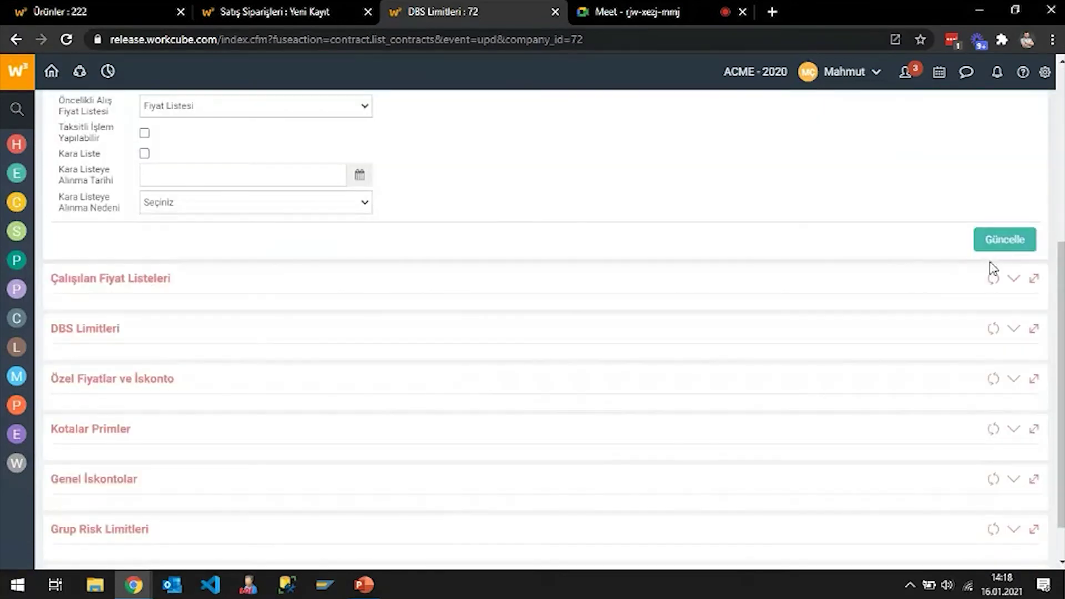
click(1004, 244)
click(590, 124)
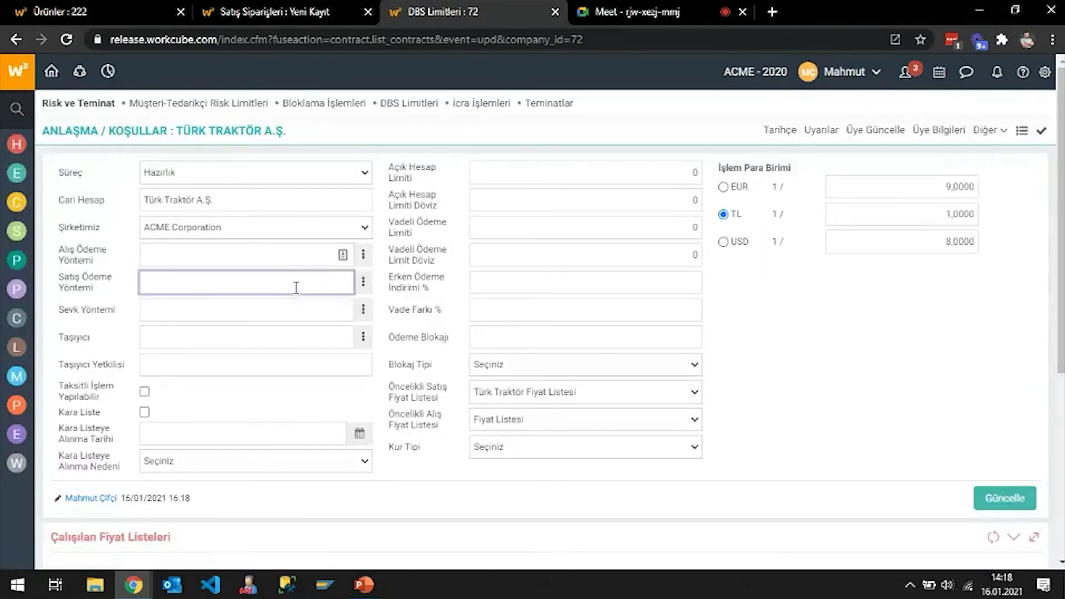
scroll(296, 287, down, 3)
click(135, 386)
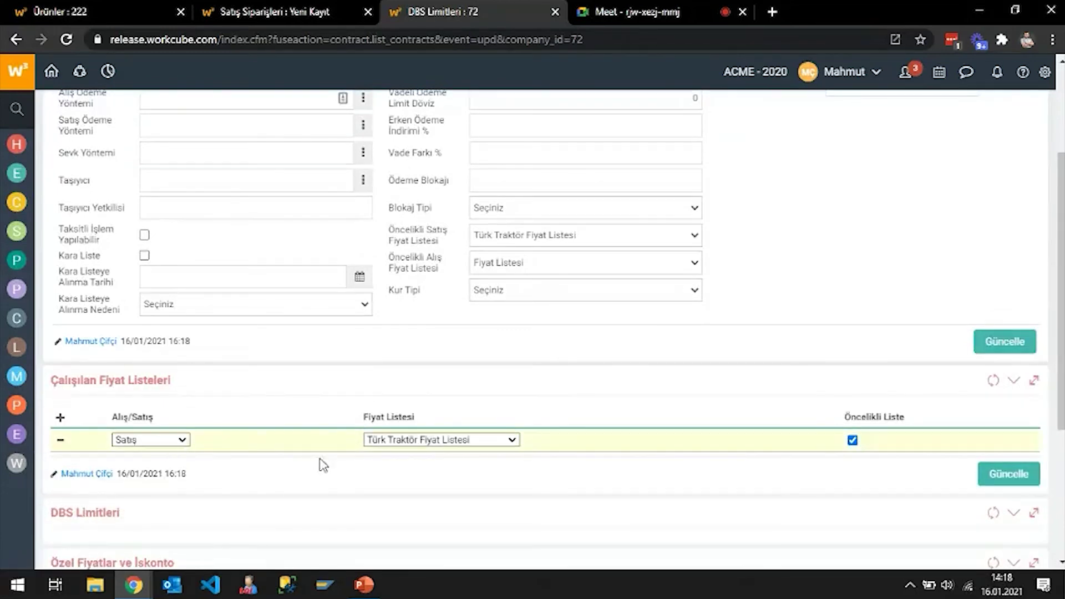
- In the new sales order, search the accounts for Türk and set the Cari Hesap to Türk Traktör A.Ş
click(290, 5)
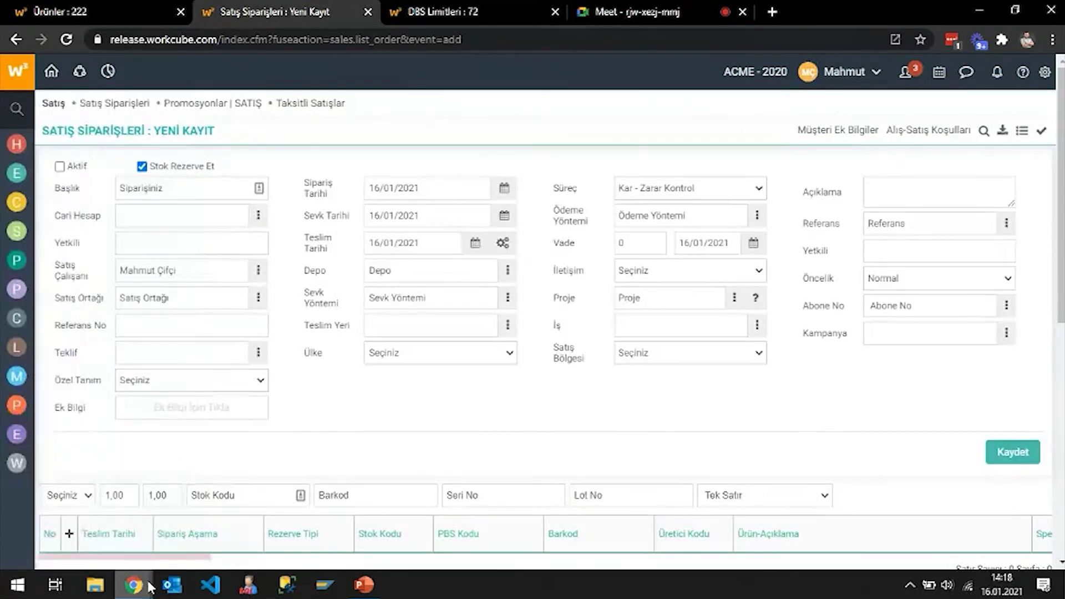
mouse_move(150, 584)
click(258, 216)
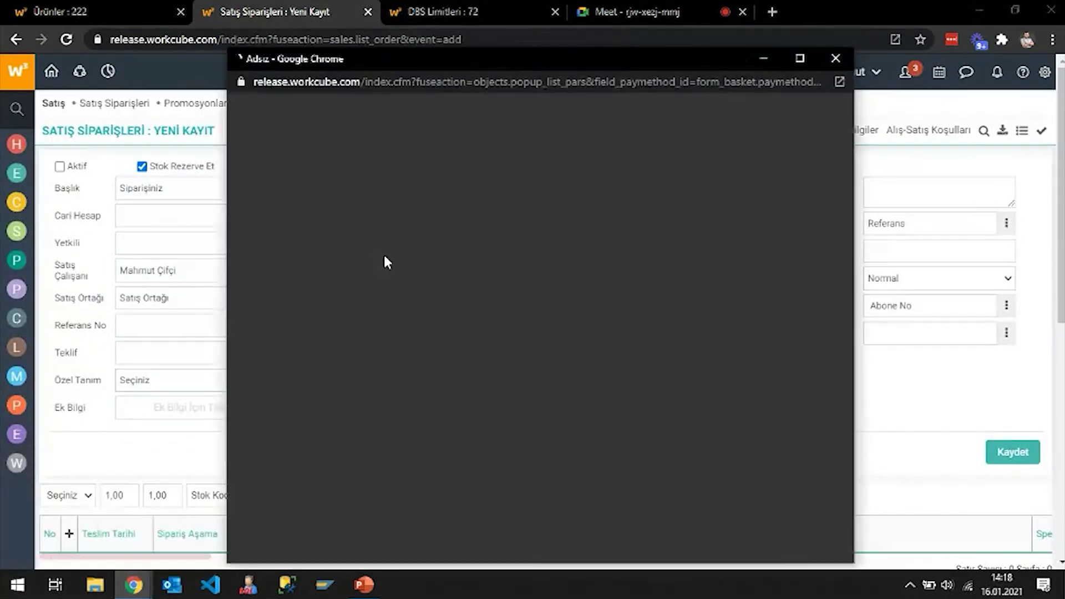
text(Türk)
key(Return)
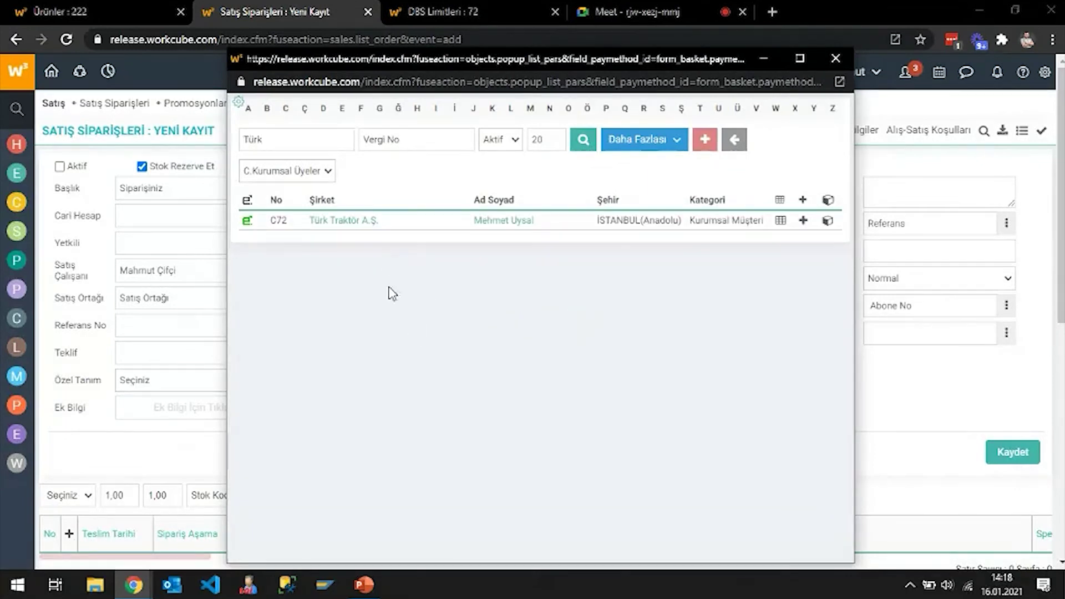
click(363, 221)
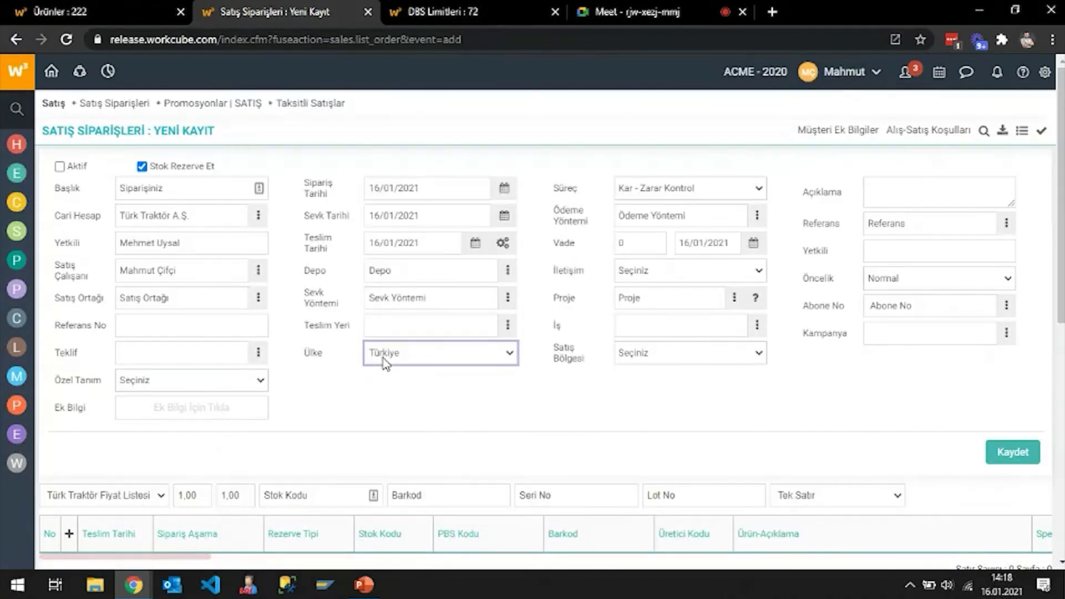
- Set the order's Depo to Merkez Depo - Yükleme Lokasyonu
click(502, 335)
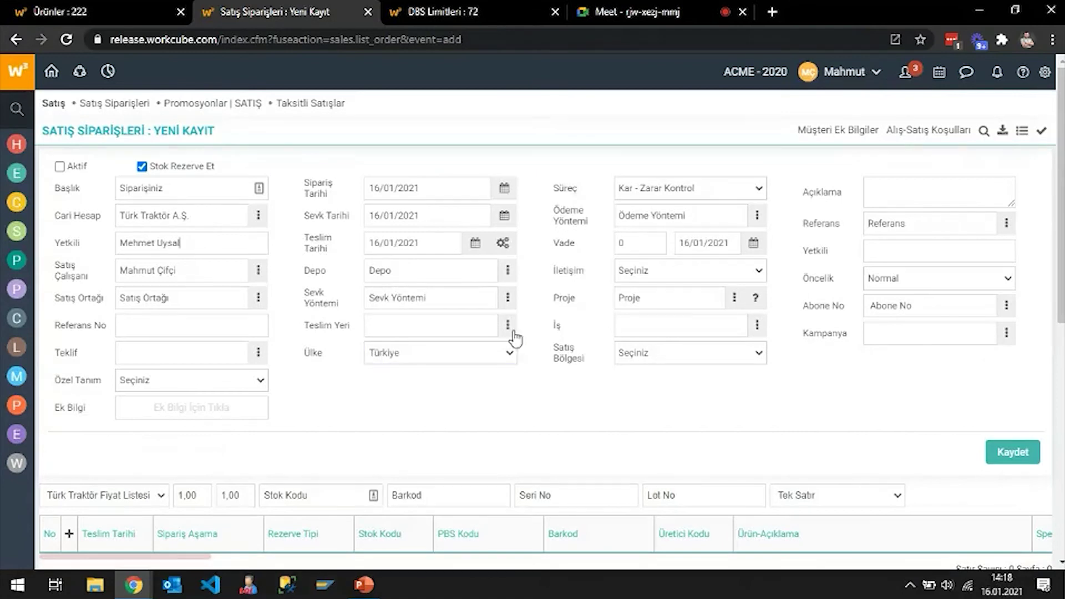
click(507, 271)
scroll(352, 335, down, 1)
scroll(352, 335, down, 2)
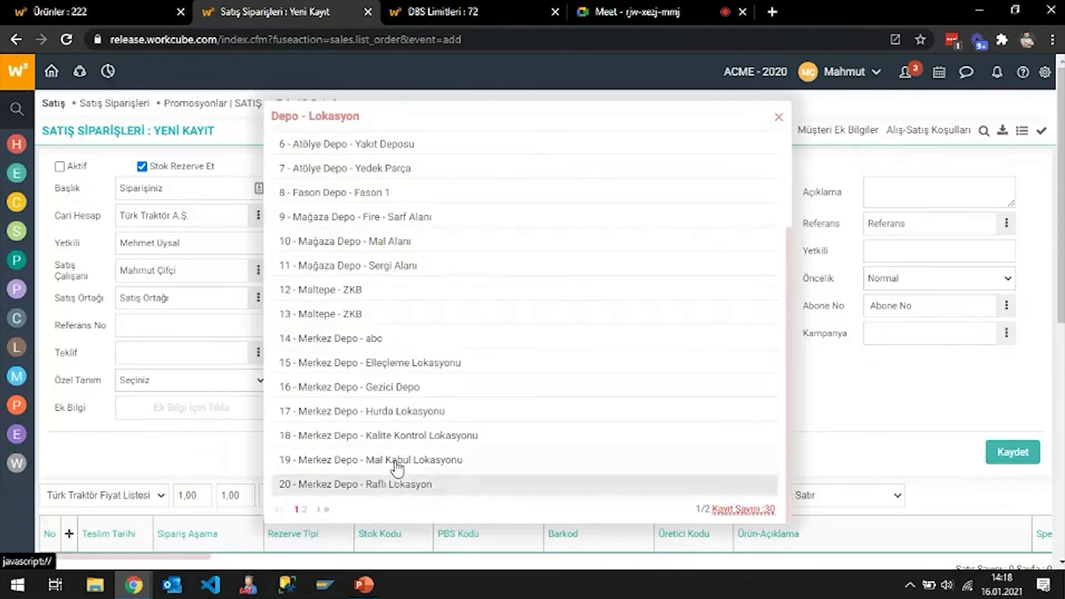
scroll(406, 366, up, 3)
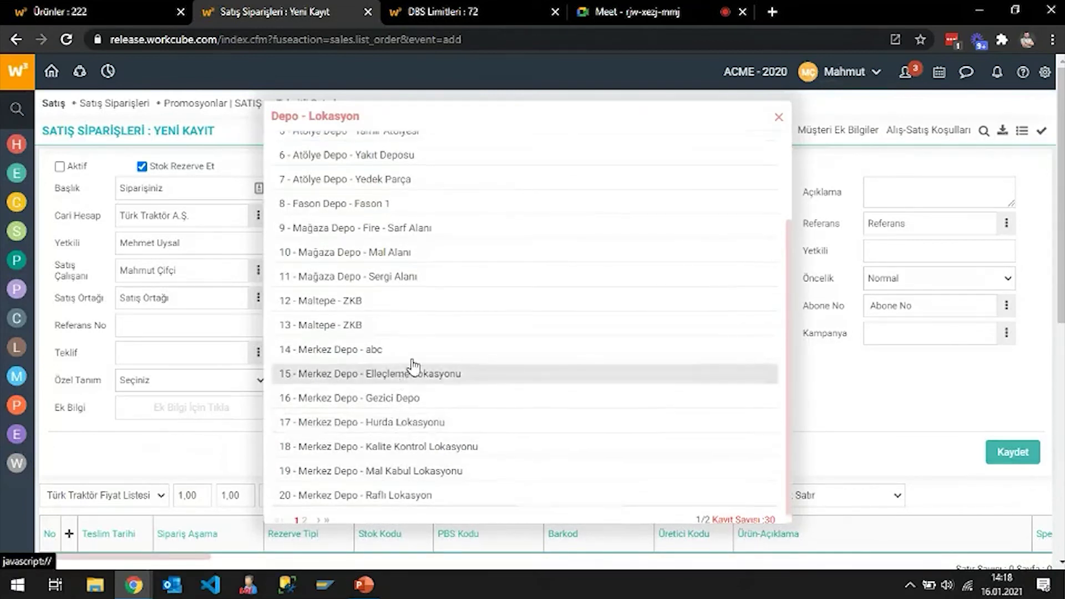
scroll(417, 365, down, 3)
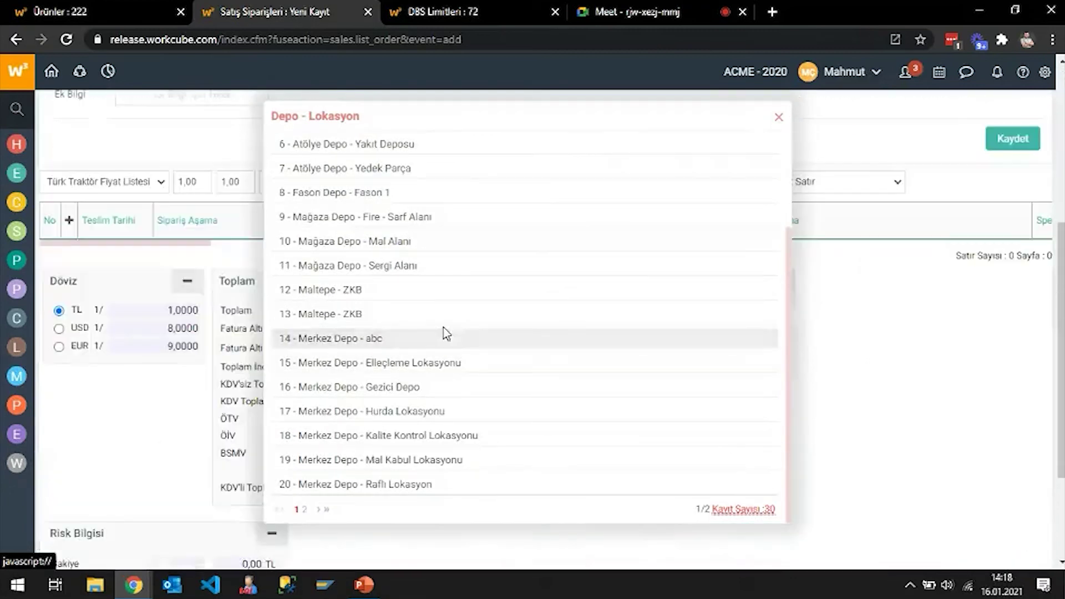
click(304, 509)
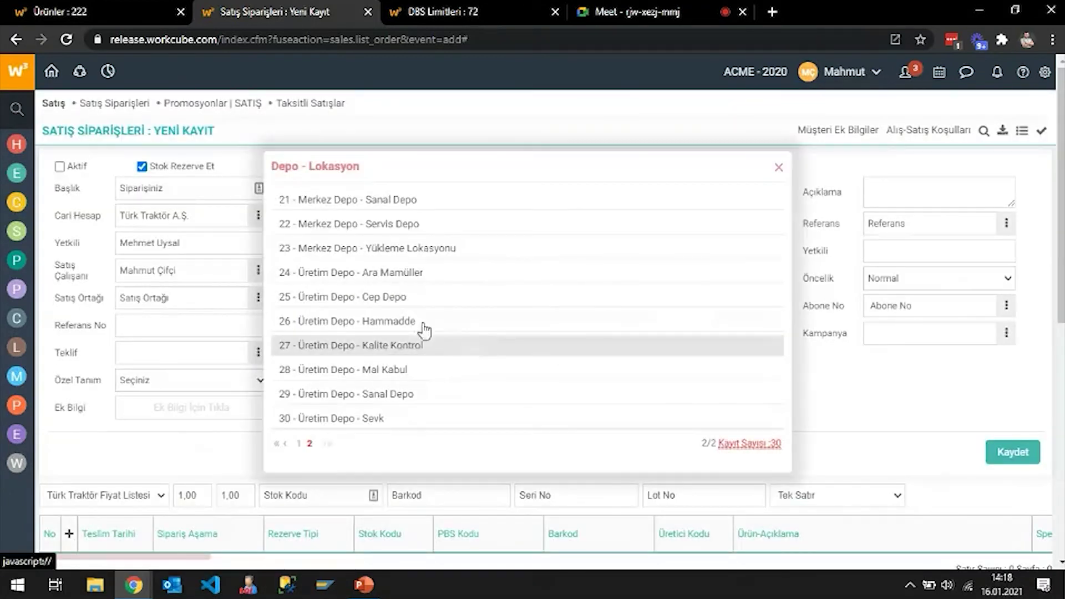
click(420, 249)
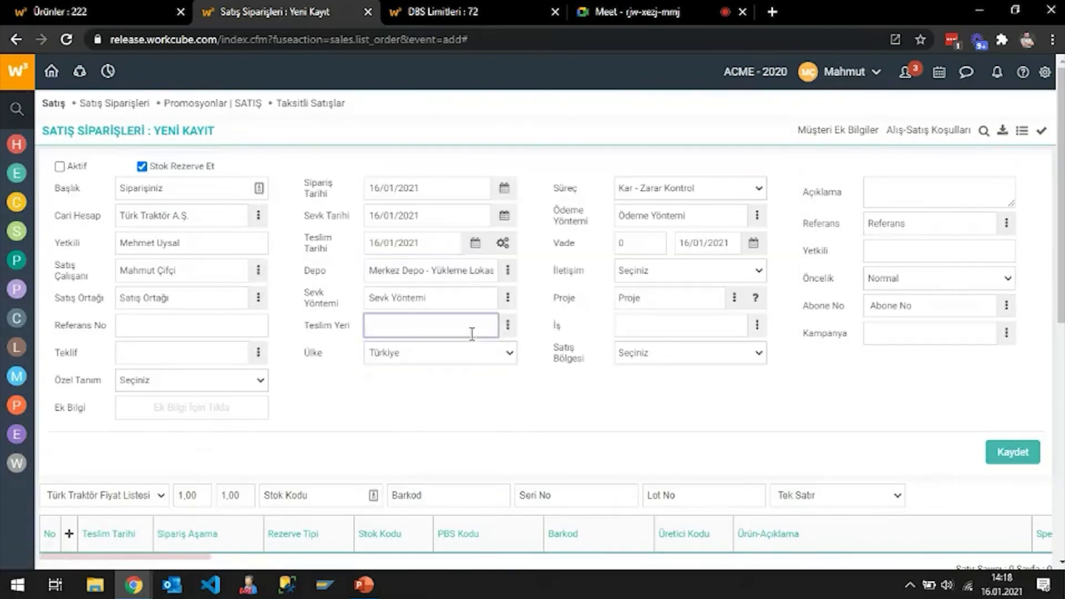
- Search the products for monteben and add Montebent Somun to the order with Adet as its unit
scroll(496, 352, down, 1)
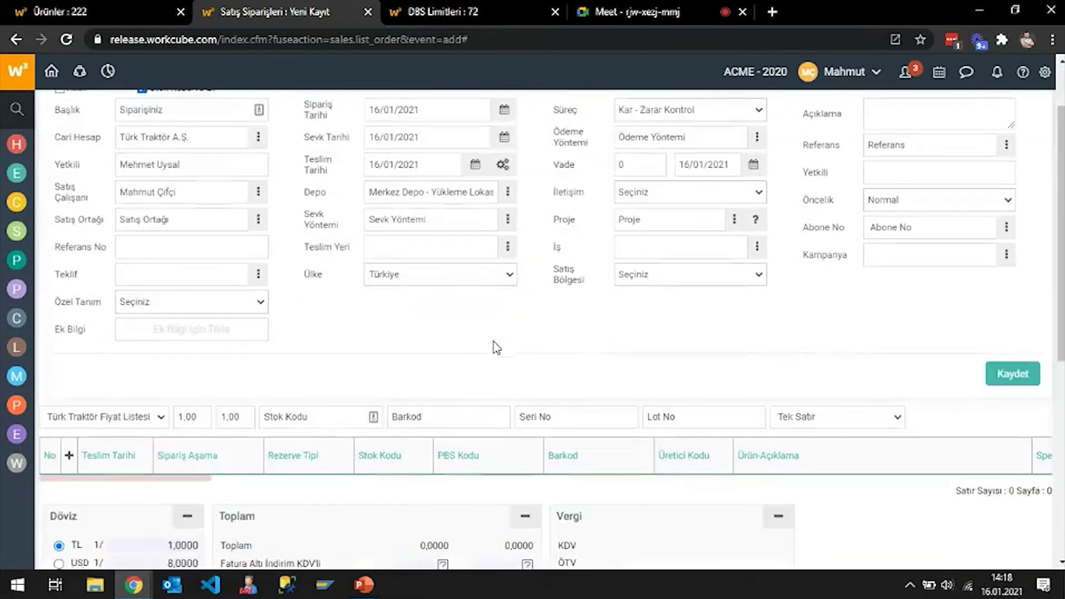
click(69, 456)
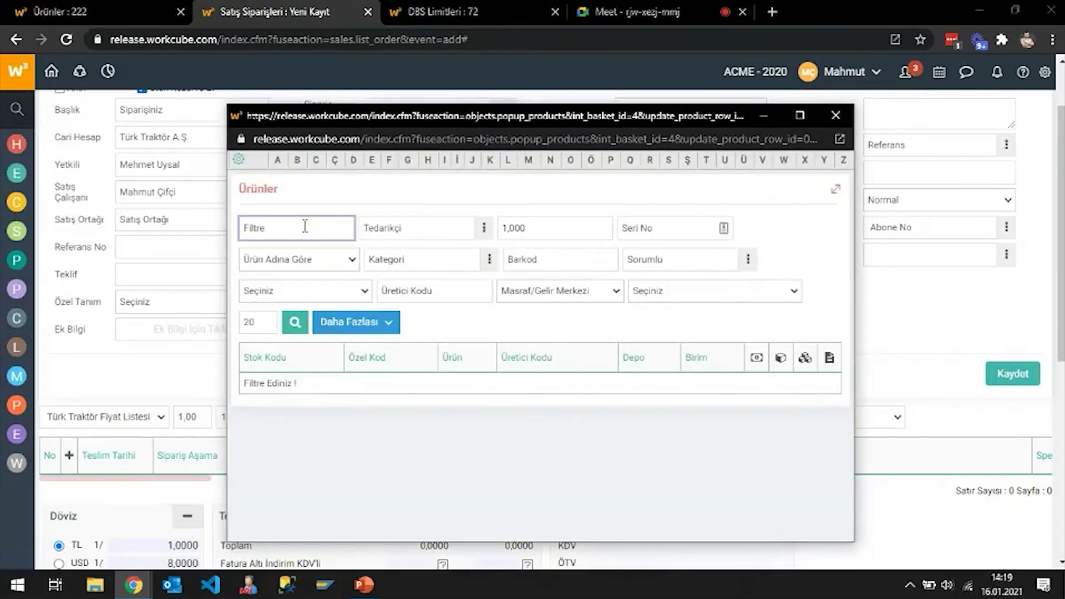
key(BackSpace)
text(monteben)
key(Return)
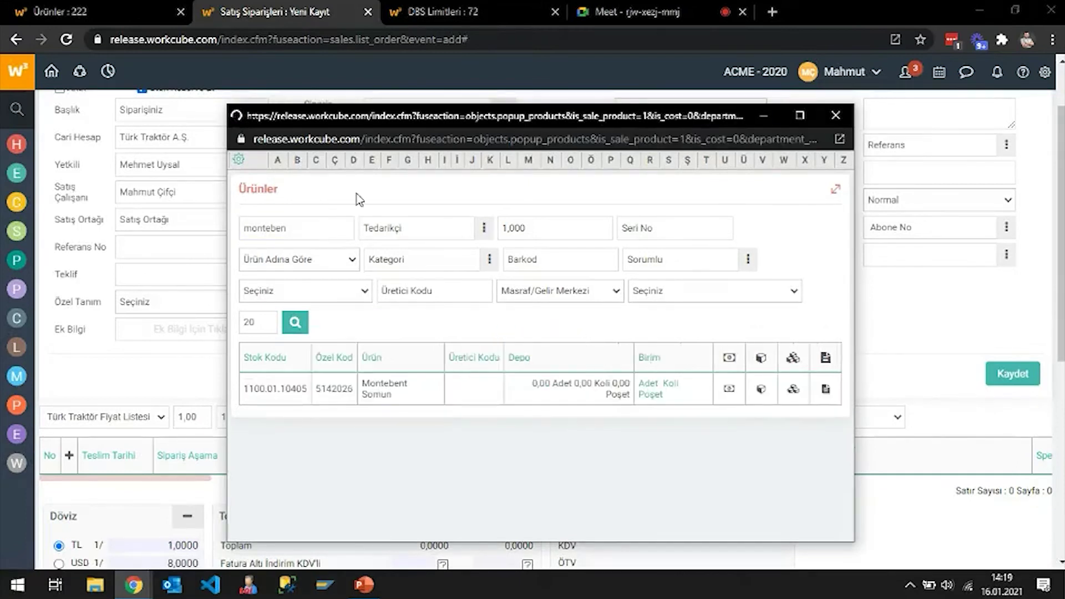
drag(609, 120, 574, 101)
drag(820, 258, 986, 275)
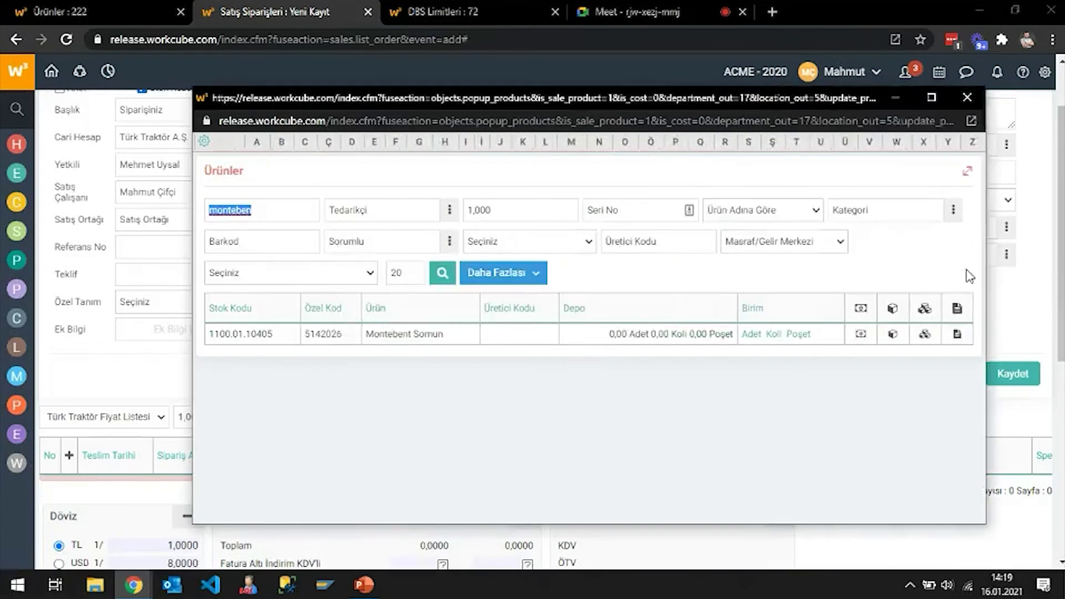
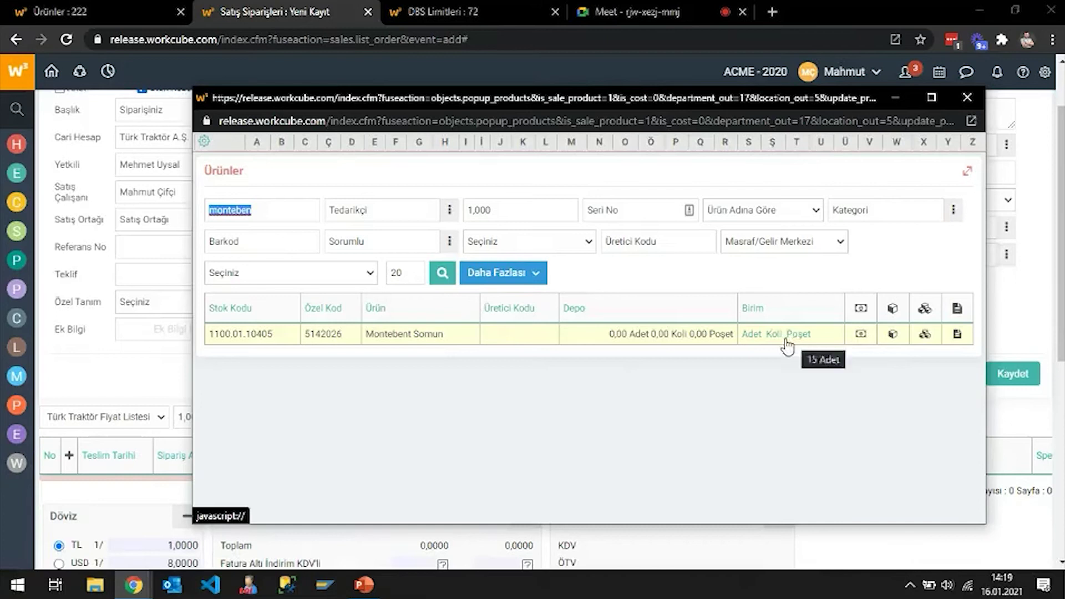
click(751, 336)
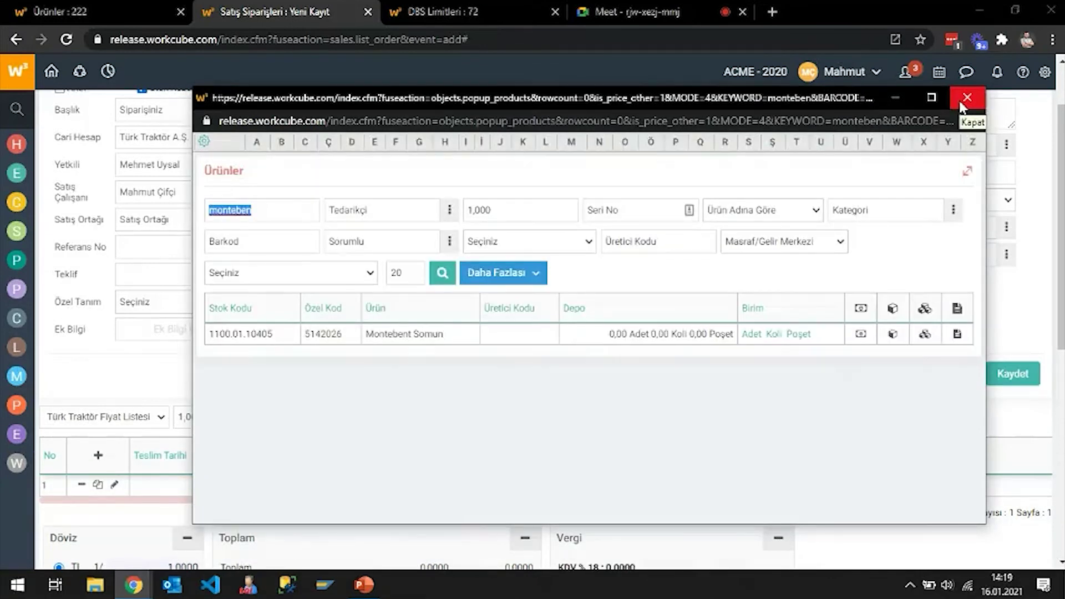
click(967, 98)
- Set the Miktar of the Montebent Somun order row to 1.200,00 and look over the row's columns
scroll(463, 337, down, 1)
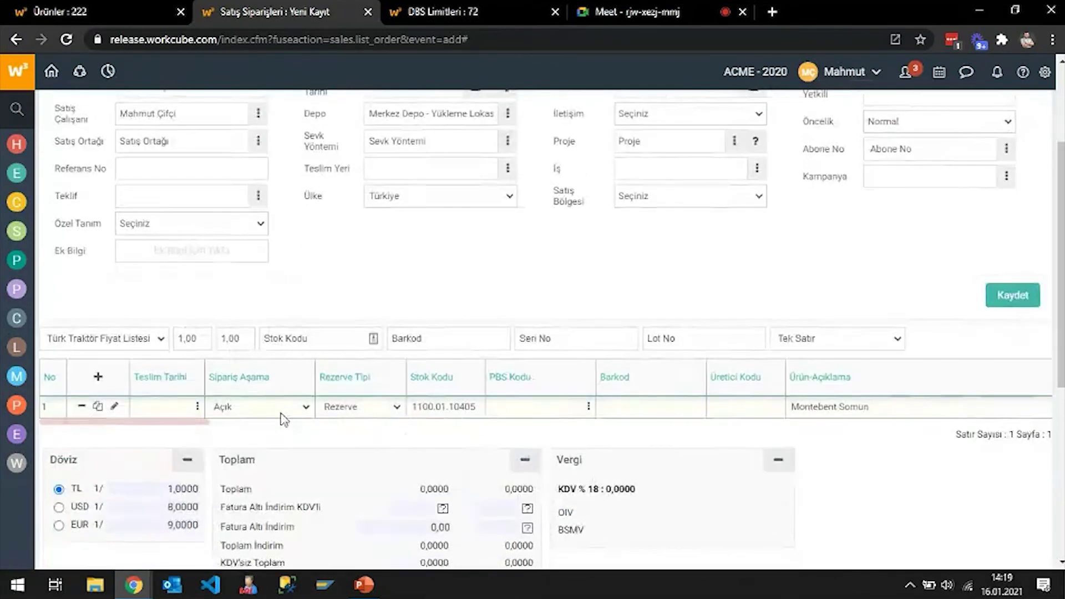
drag(181, 428, 332, 428)
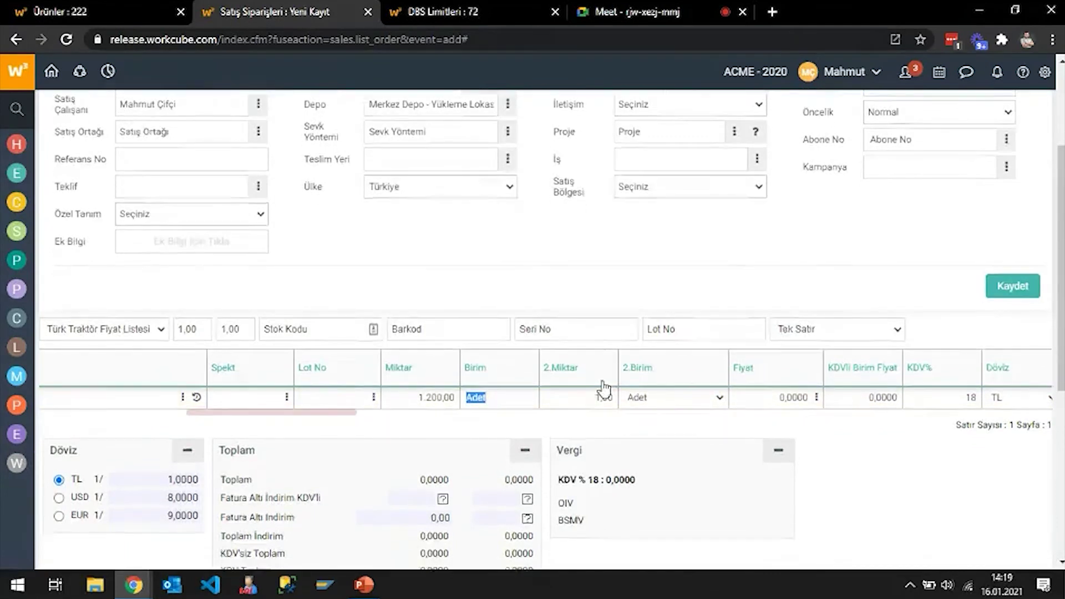
scroll(599, 405, down, 3)
scroll(610, 385, up, 5)
scroll(508, 417, down, 1)
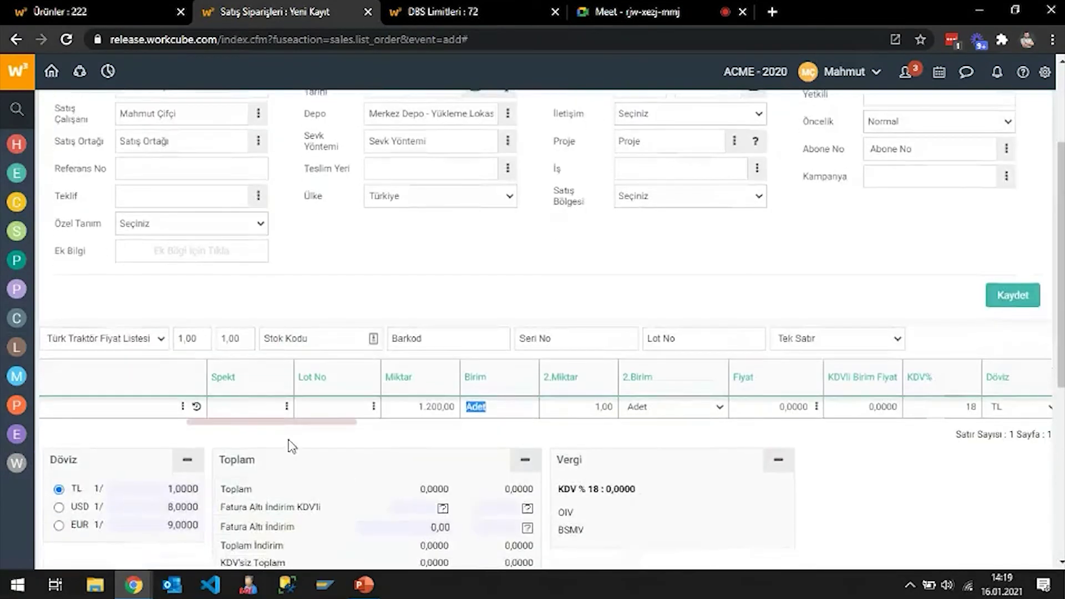
drag(298, 424, 155, 427)
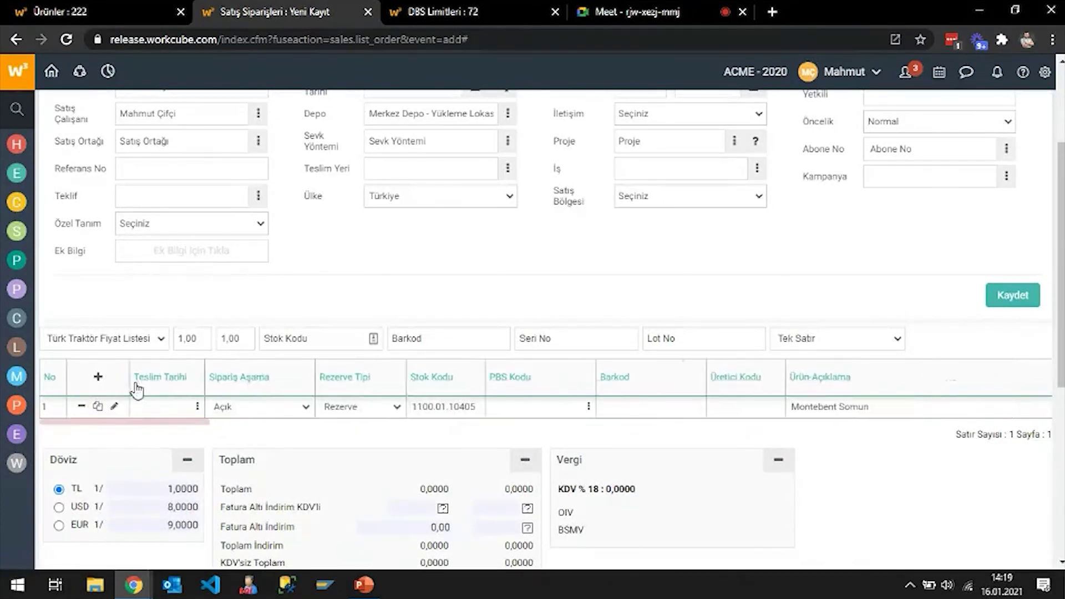
- Examine the new order's totals and the price list options above its product rows
scroll(315, 348, down, 1)
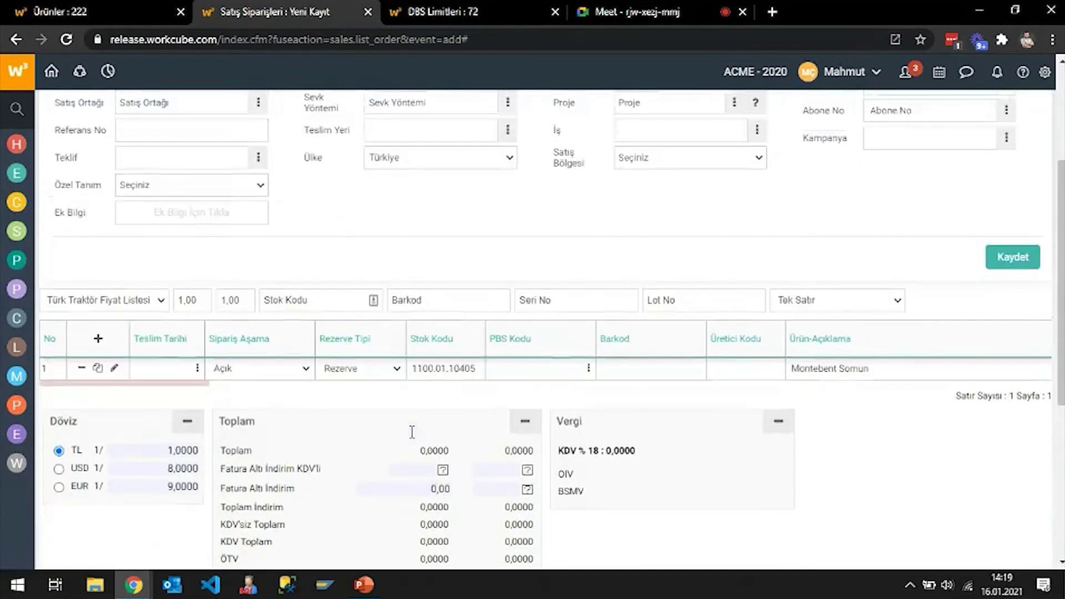
scroll(411, 432, up, 3)
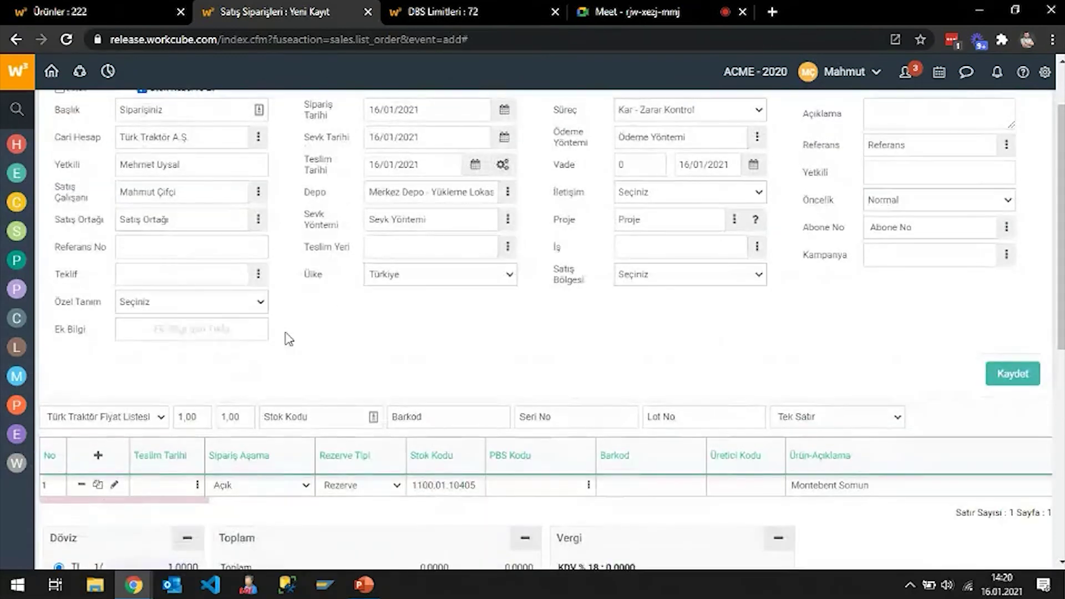
click(126, 421)
click(126, 421)
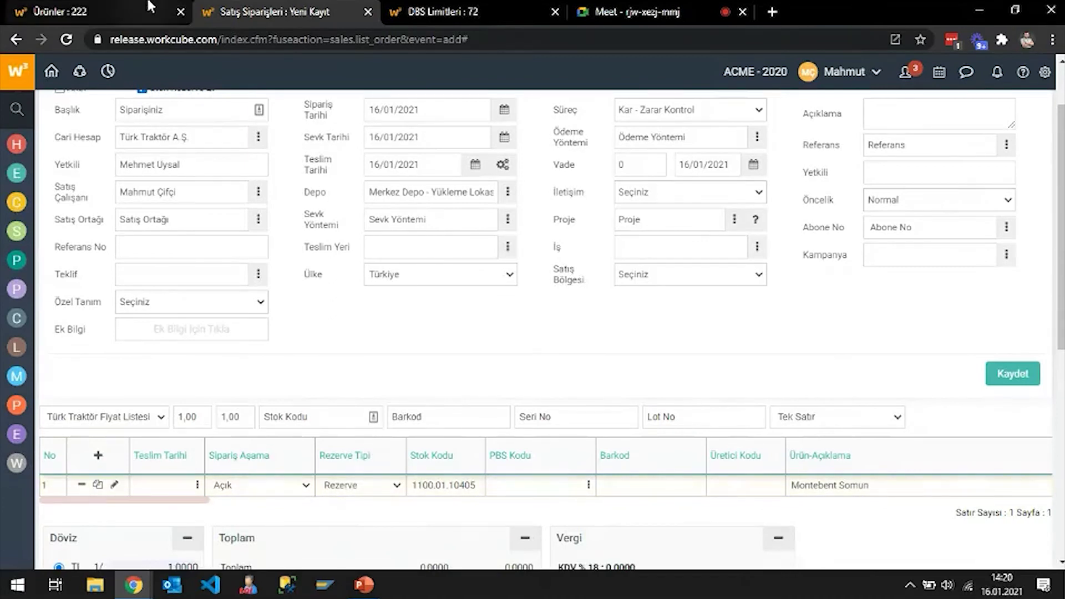
- Check Montebent Somun's sales prices and Türk Traktör A.Ş.'s agreement conditions, and return to the customer's account record
click(176, 4)
click(690, 133)
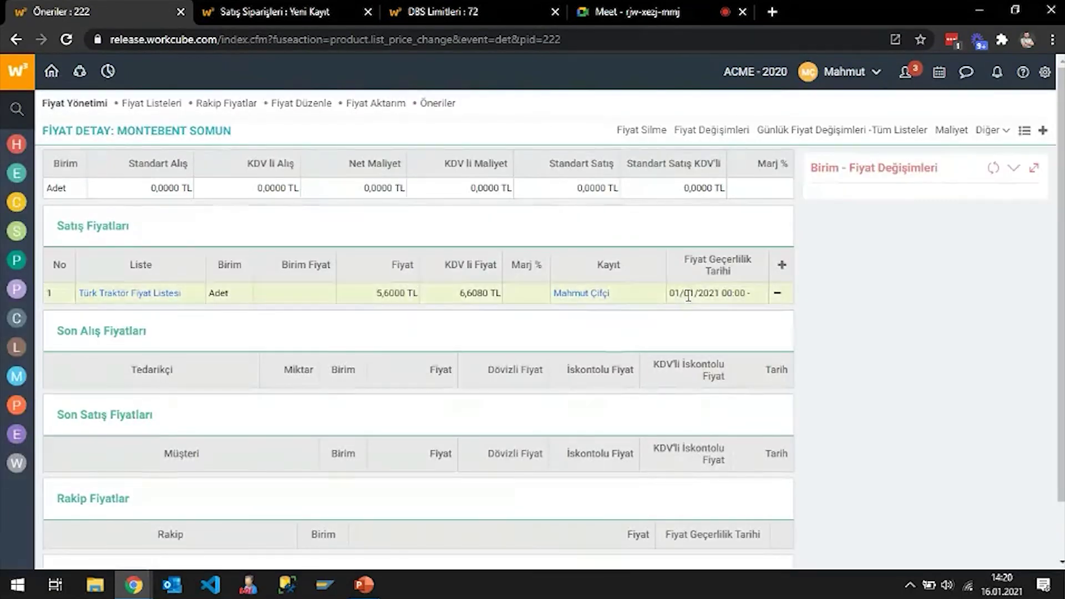
click(244, 8)
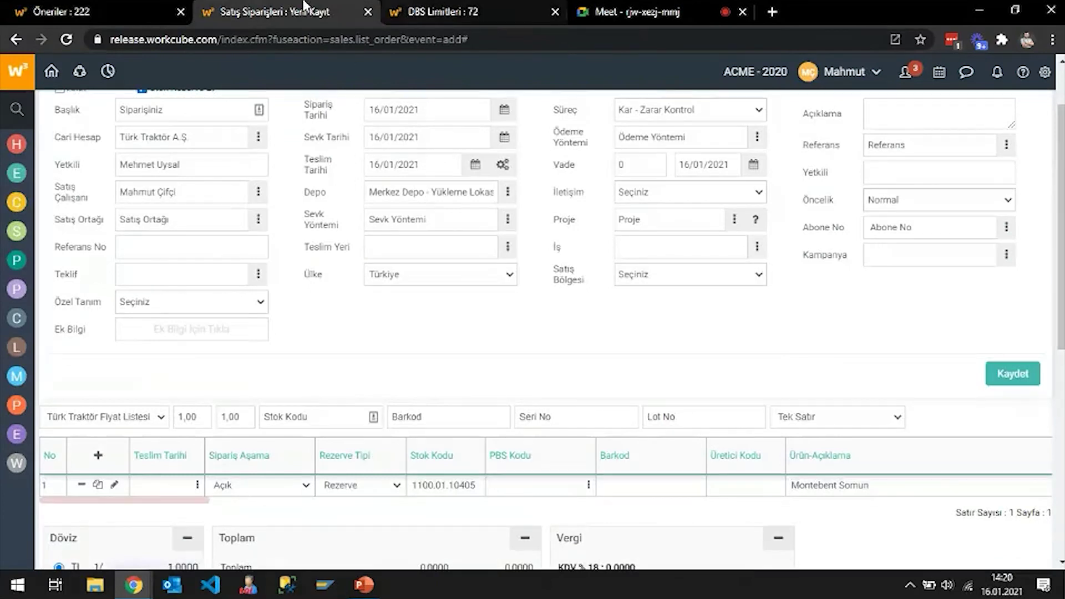
click(439, 11)
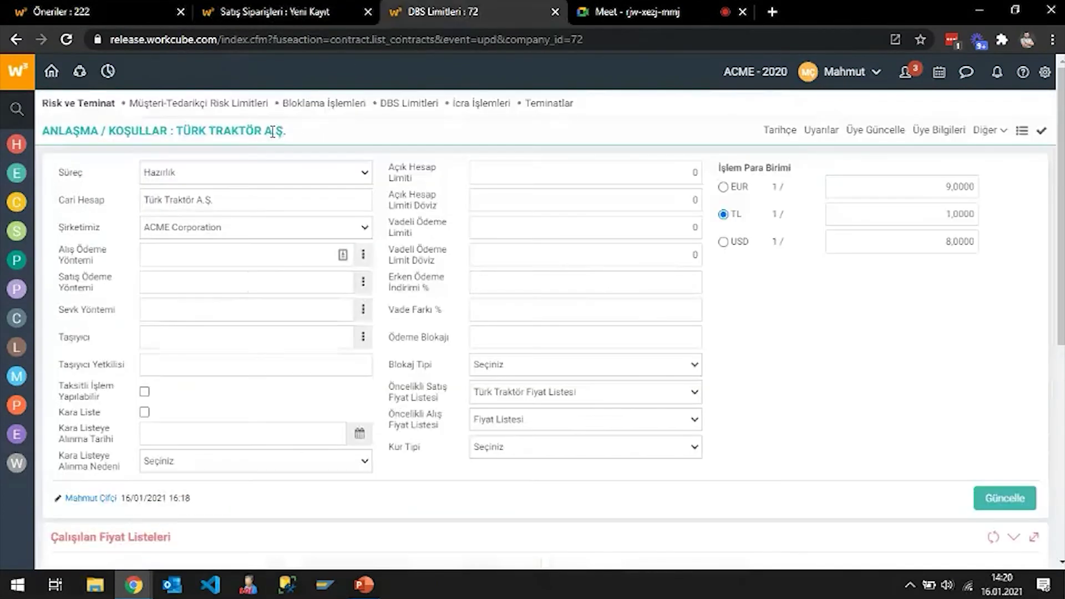
click(16, 40)
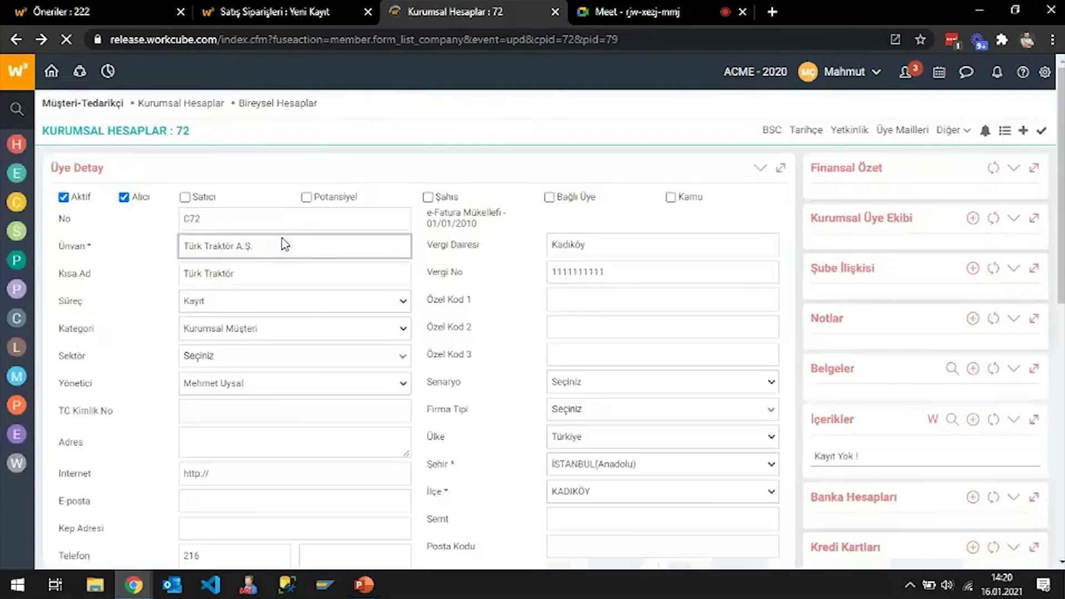
- Search the modules for fiyat, open Fiyat Listeleri and examine which member categories the Türk Traktör Fiyat Listesi covers
click(275, 11)
scroll(76, 144, up, 3)
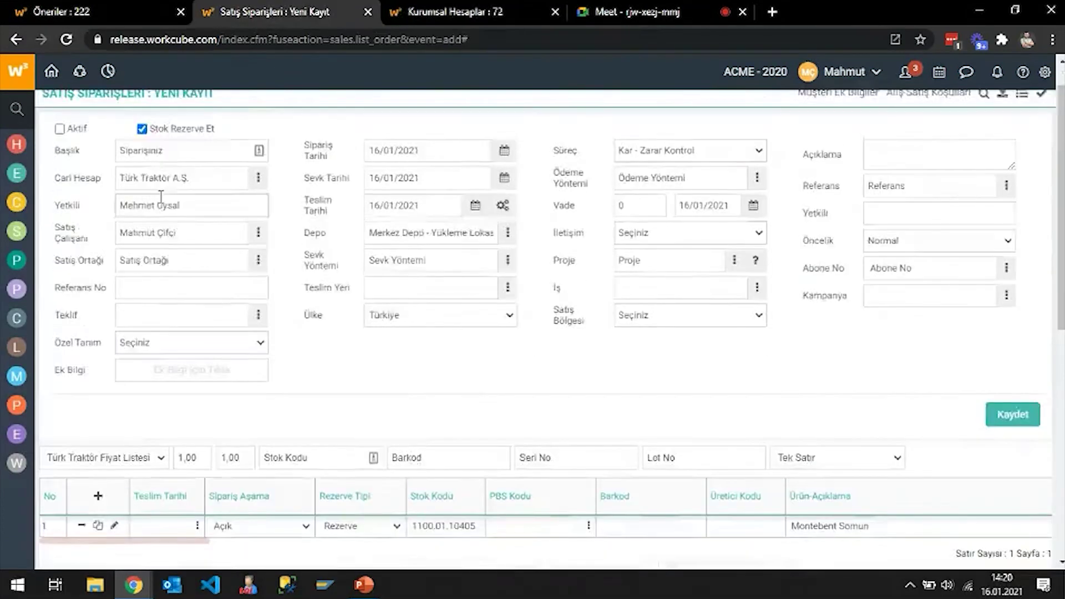
text(fiyat)
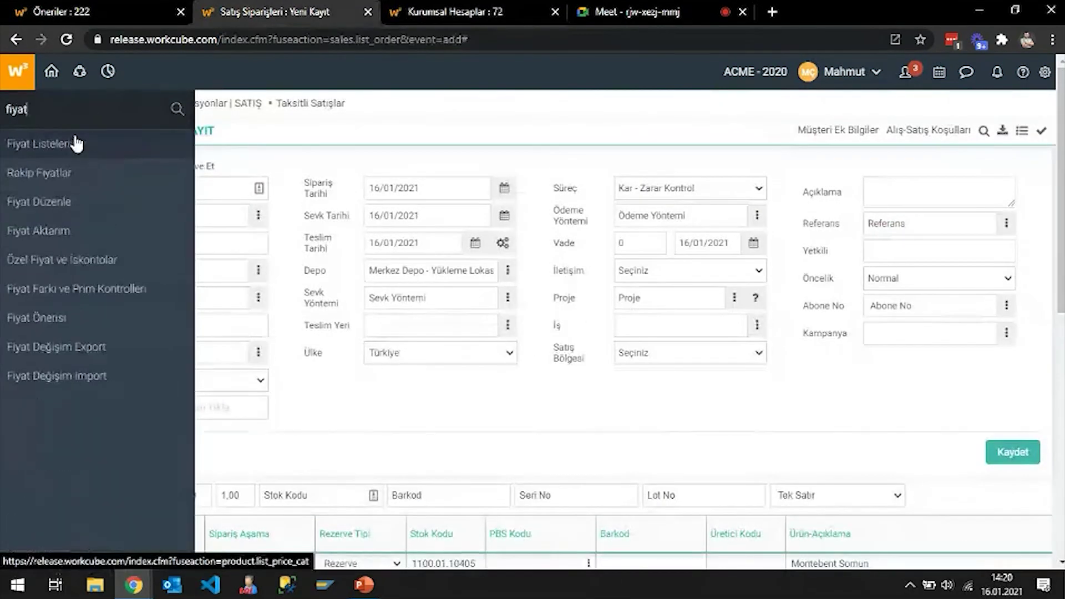
click(76, 144)
click(575, 8)
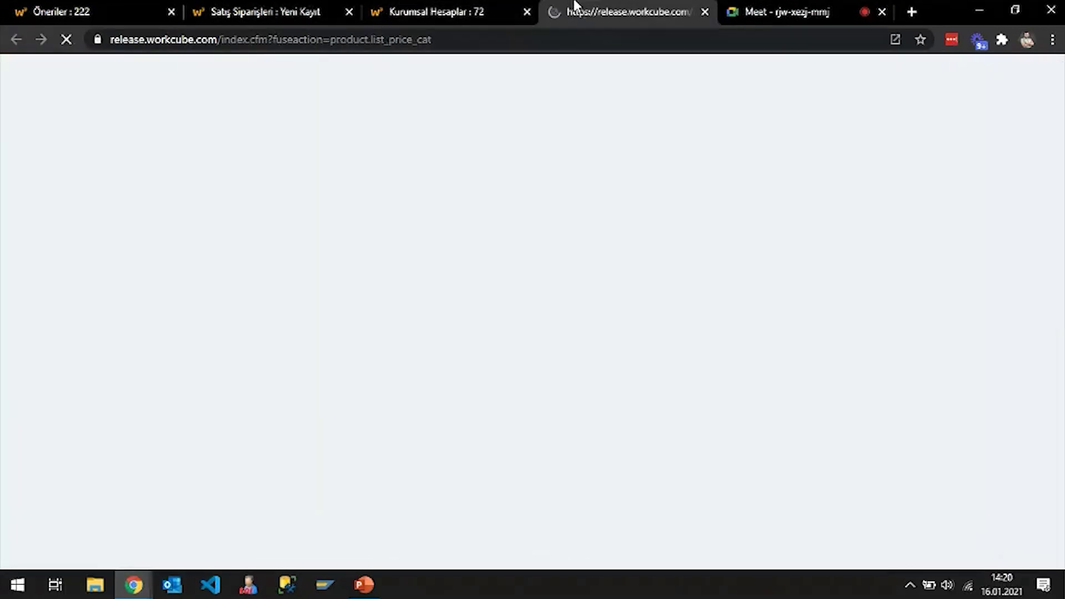
click(227, 147)
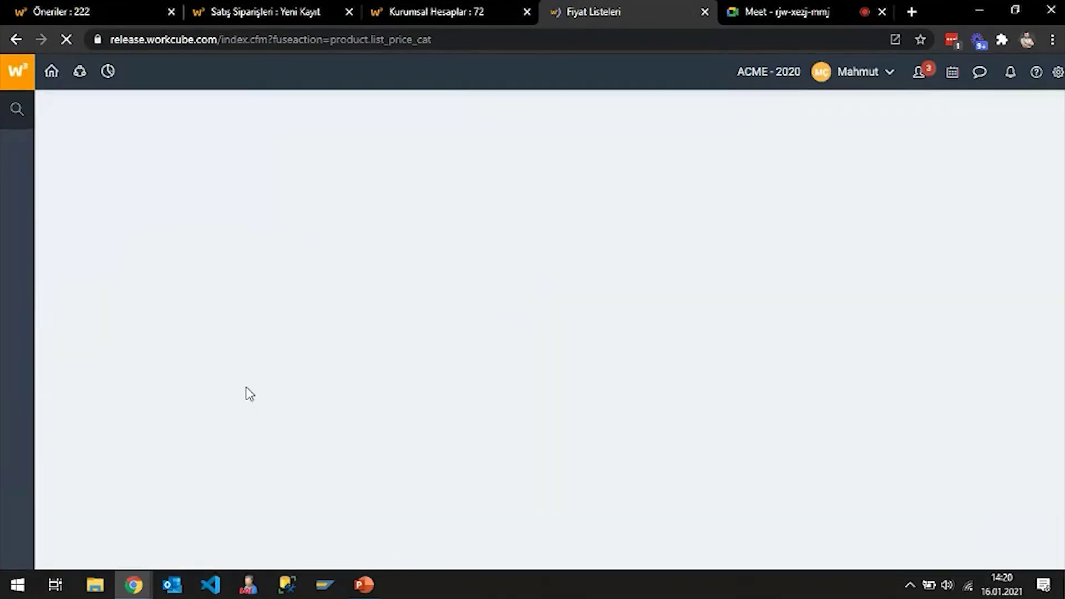
scroll(248, 394, down, 5)
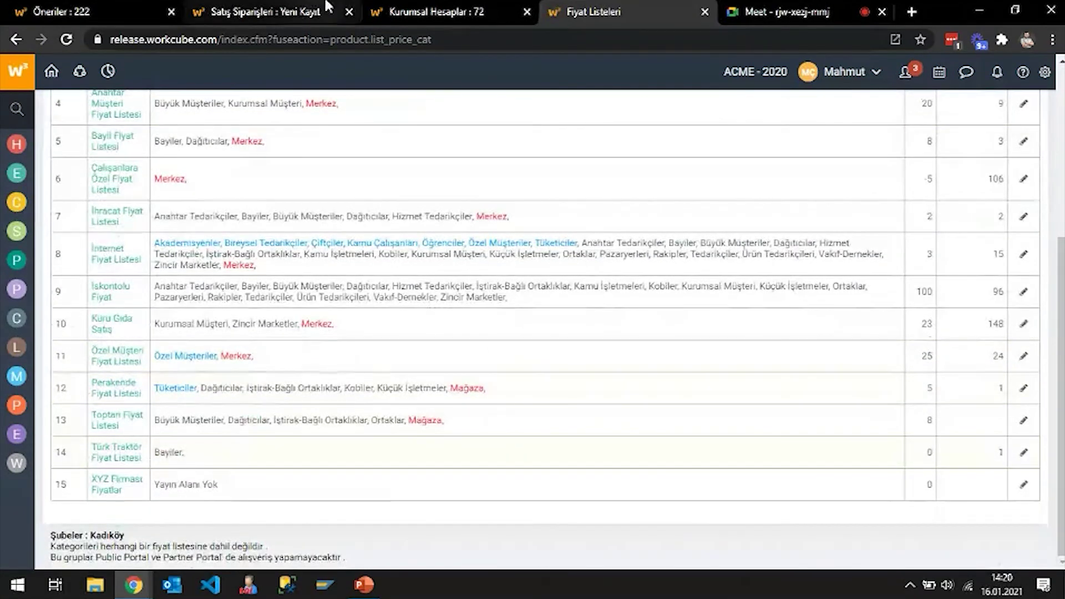
- Look through the Kategori options available in the Türk Traktör A.Ş. account record
click(437, 11)
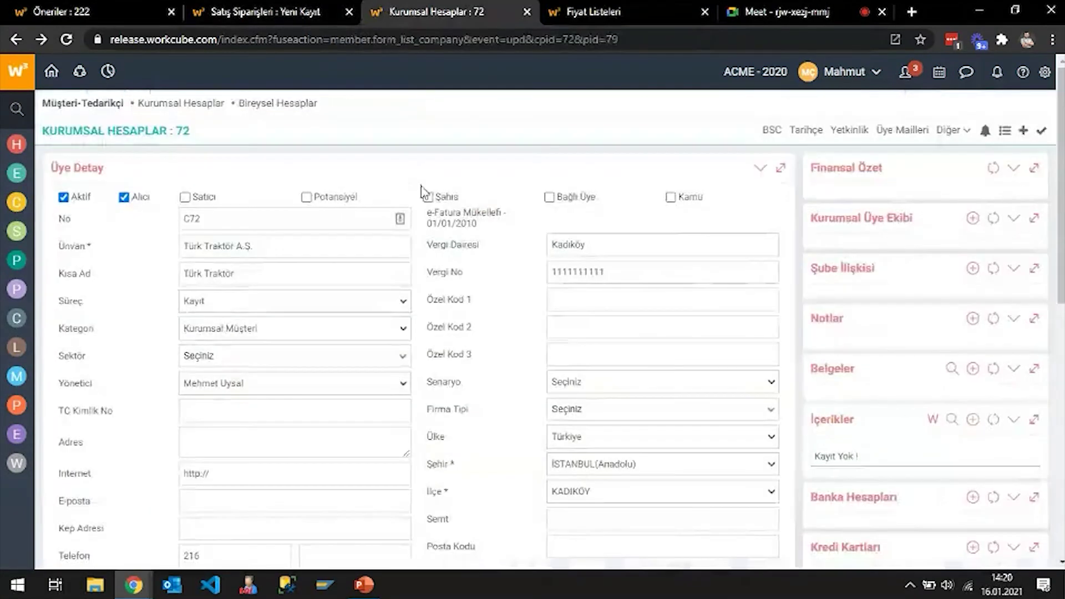
click(264, 331)
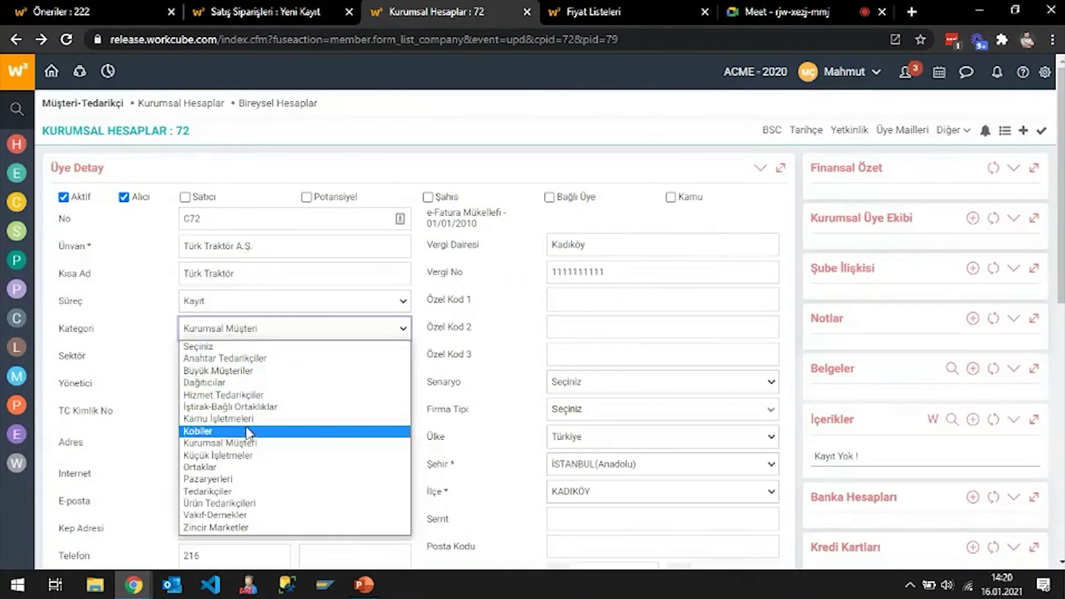
key(Escape)
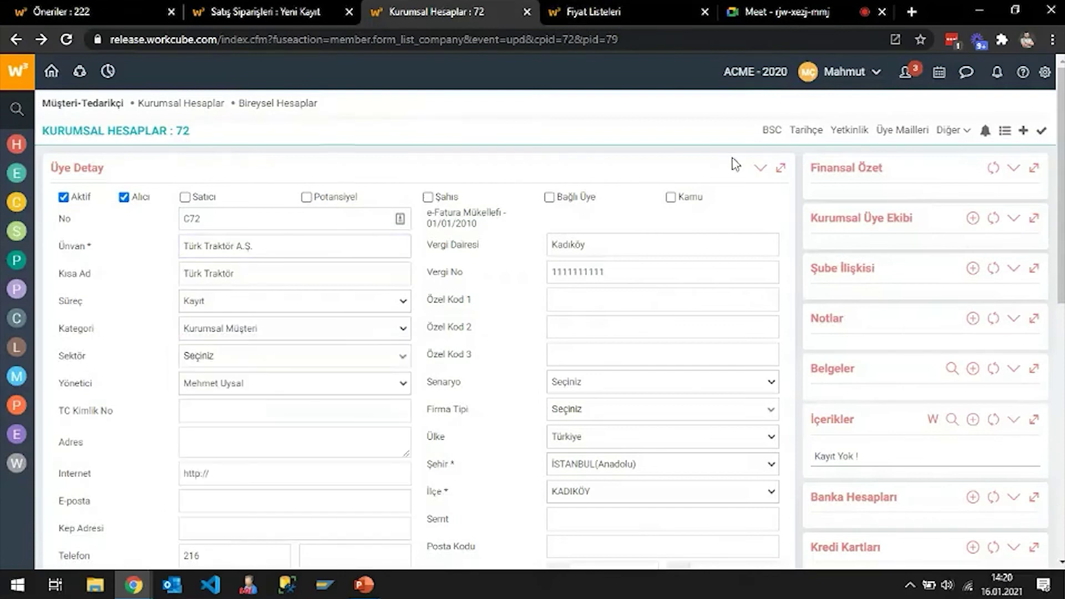
- Open the Kurumsal Üye Kategorileri definitions under Müşteri-Tedarikçi in the system parameters
click(1044, 78)
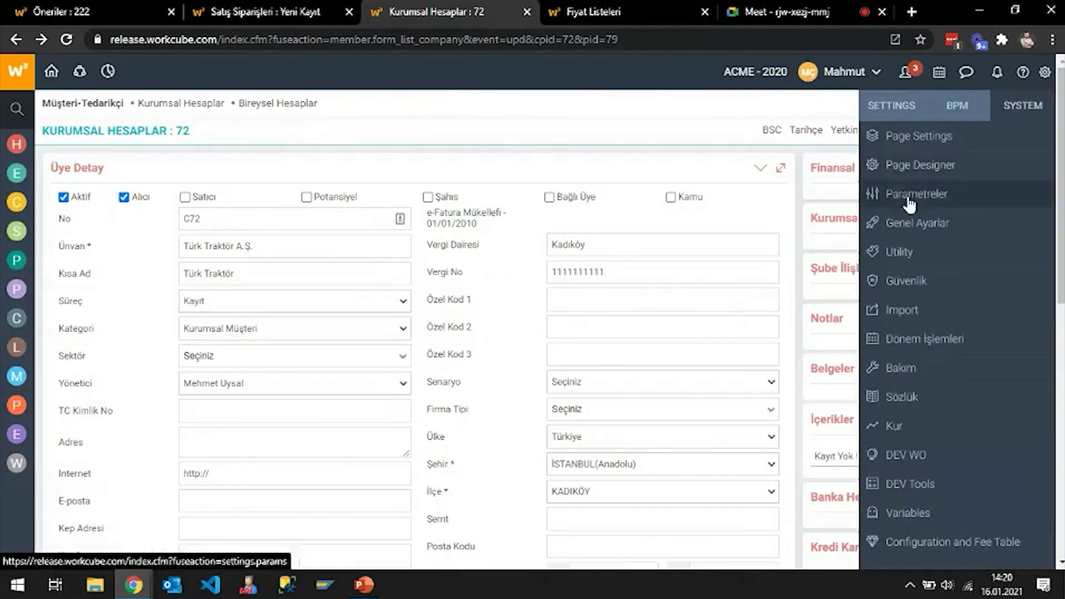
middle_click(917, 194)
click(546, 7)
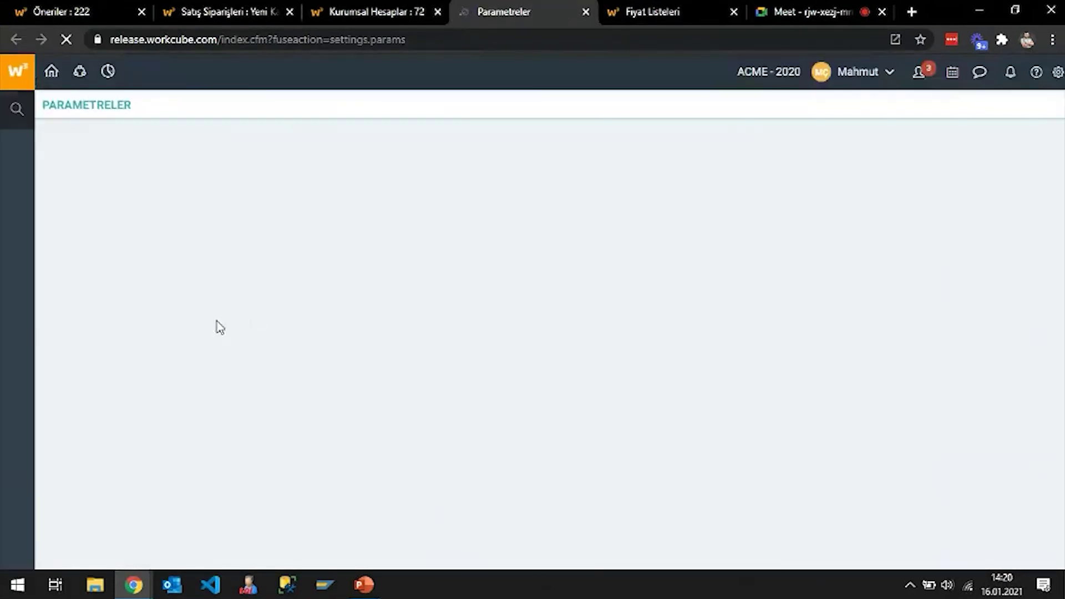
scroll(261, 322, down, 15)
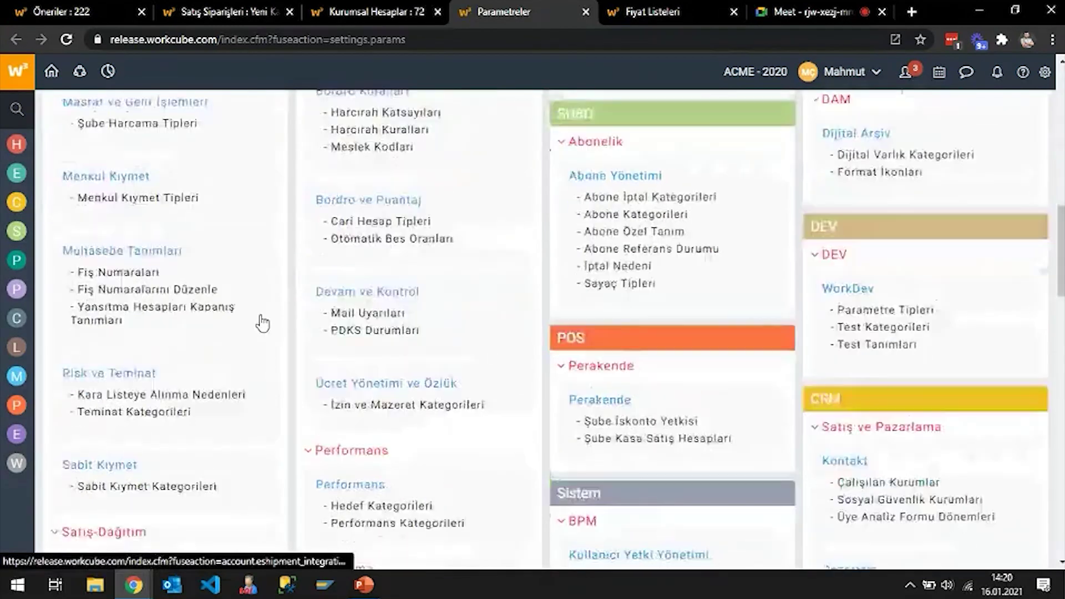
scroll(261, 322, down, 4)
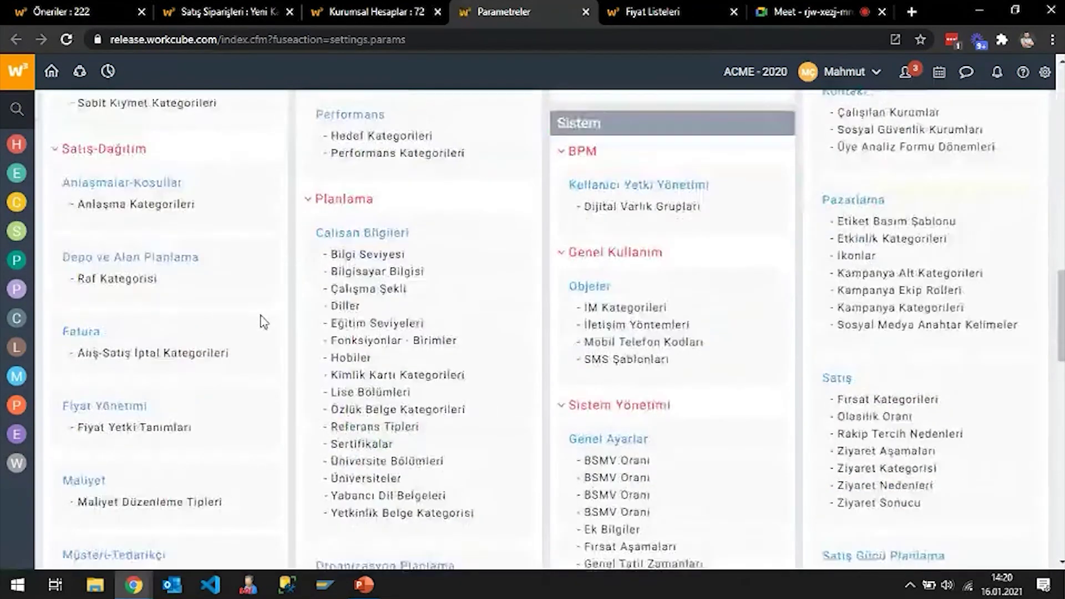
scroll(262, 322, up, 4)
scroll(261, 322, down, 10)
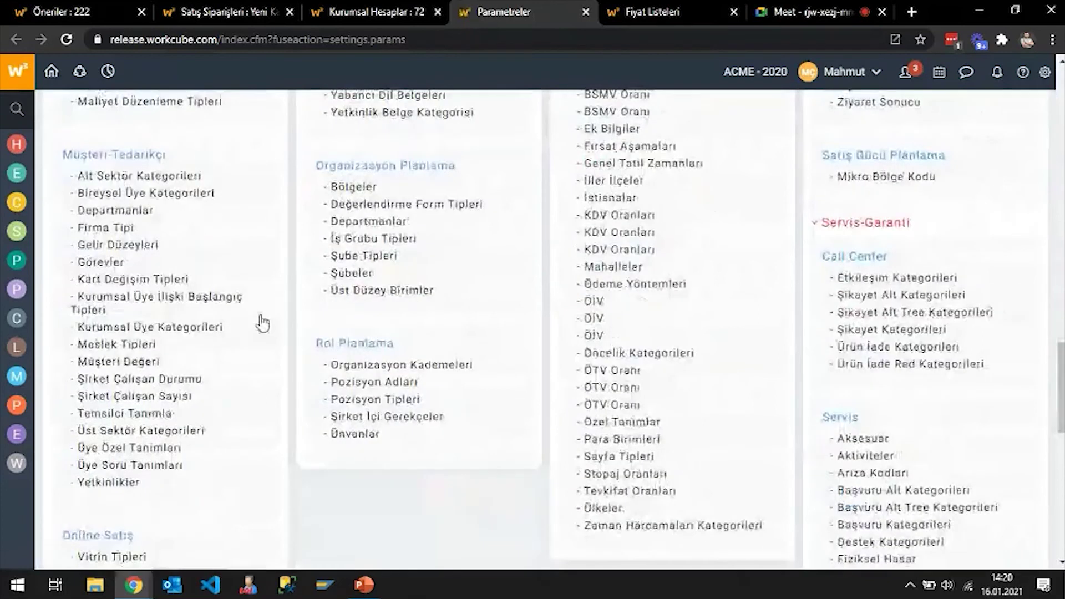
click(154, 326)
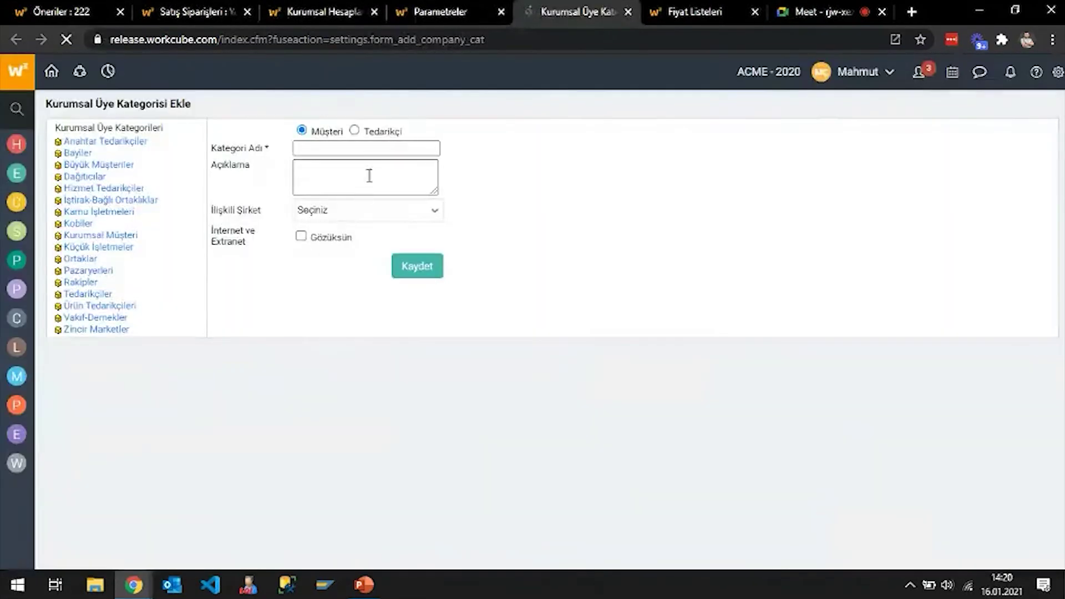
- Assign one İlişkili Şirket to the Bayiler corporate member category and save the update
click(81, 154)
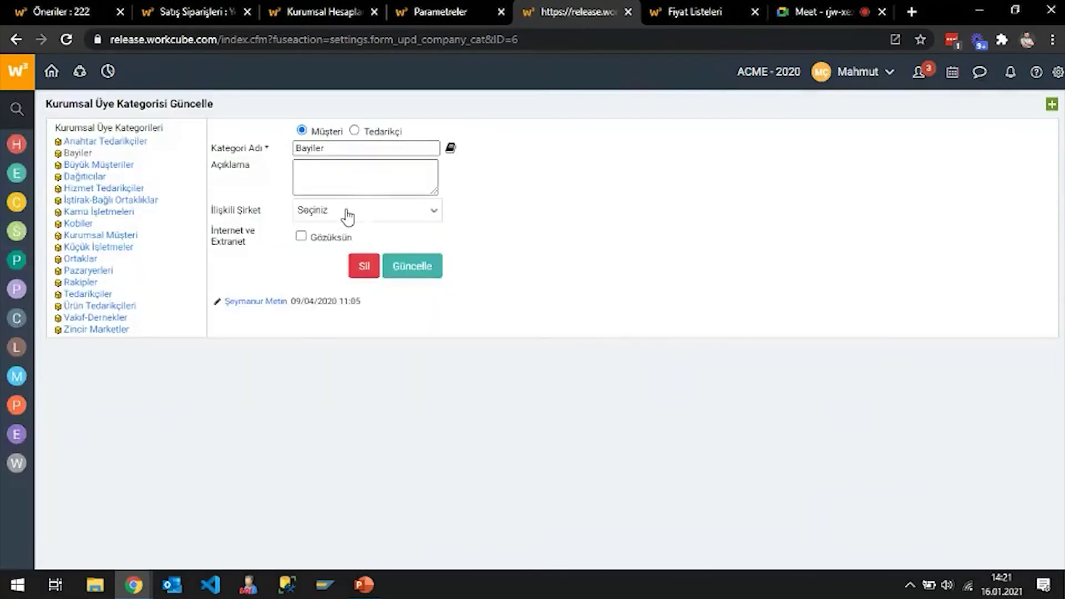
click(348, 214)
click(311, 272)
click(513, 236)
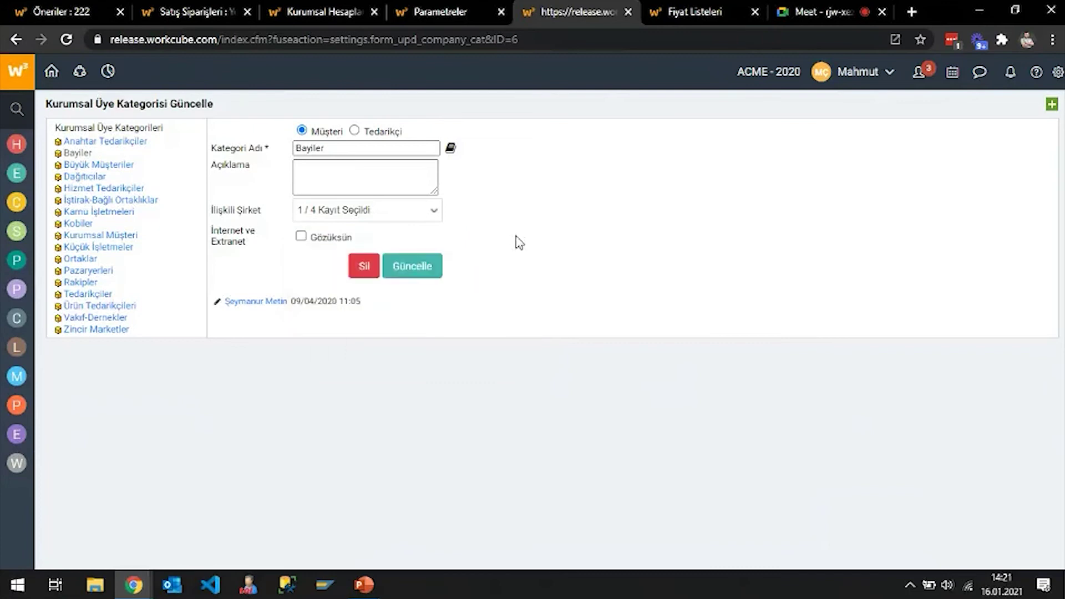
click(408, 268)
click(604, 136)
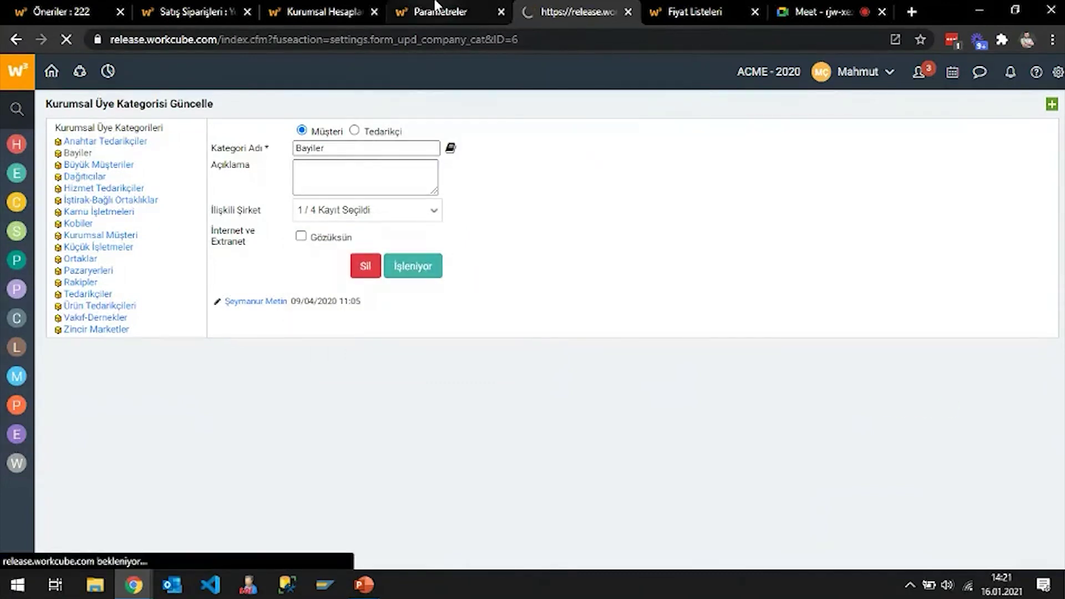
- Reload the Türk Traktör A.Ş. account record, set its Kategori to Bayiler and save the update
click(319, 11)
right_click(280, 161)
click(327, 201)
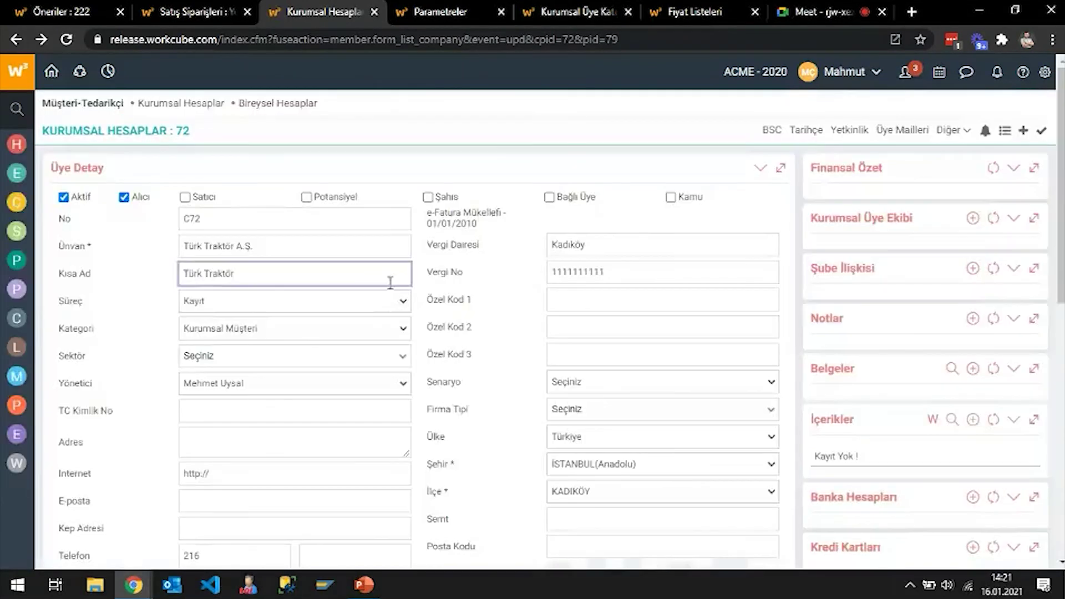
click(242, 330)
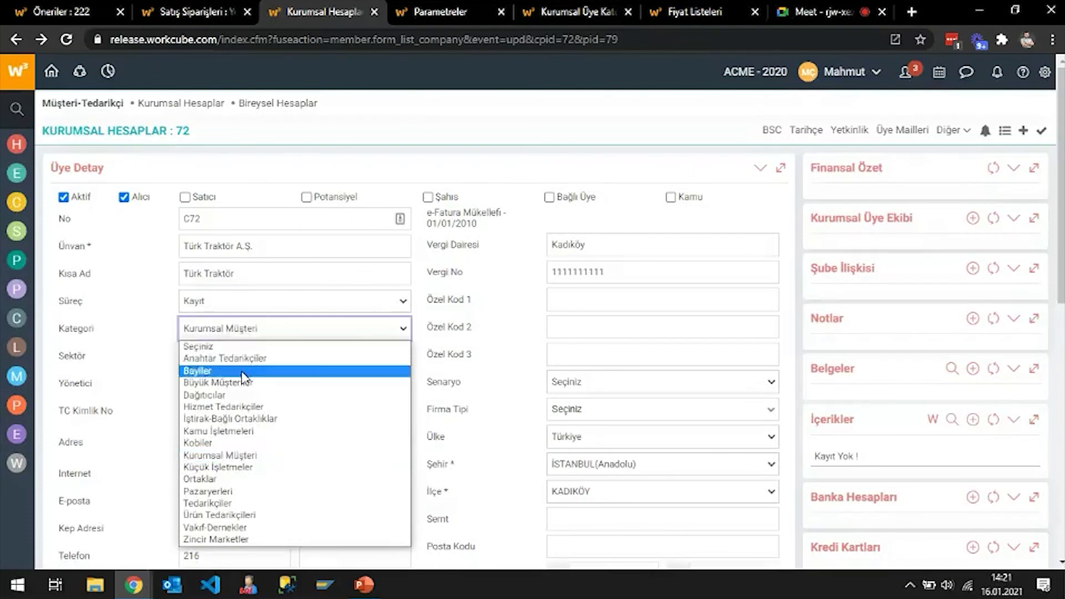
click(340, 369)
scroll(537, 331, down, 10)
click(755, 389)
click(625, 141)
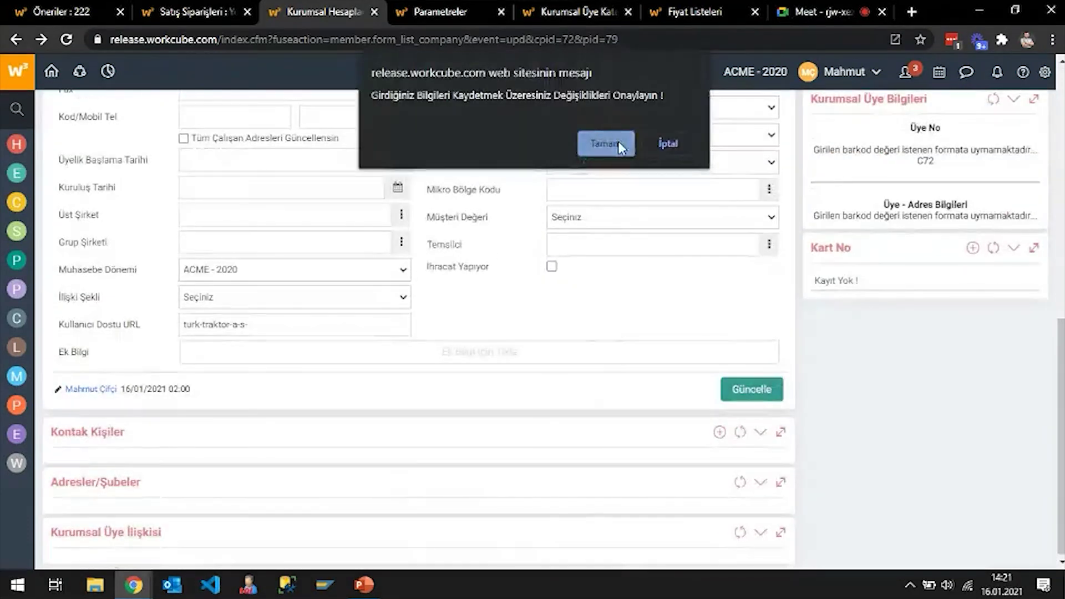
click(616, 140)
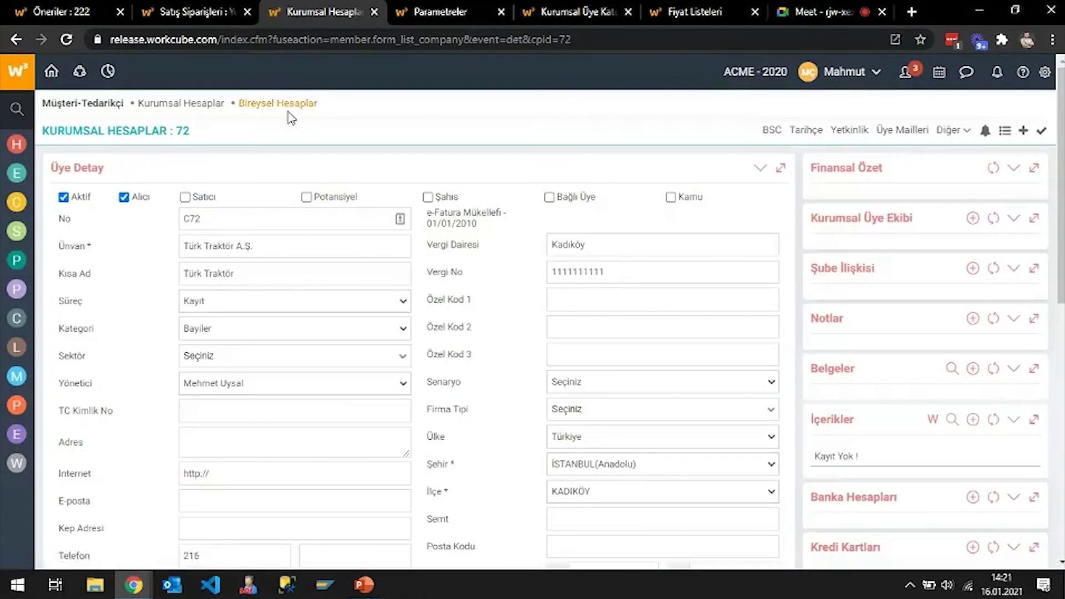
- Return to the new sales order and delete its Montebent Somun row
click(222, 7)
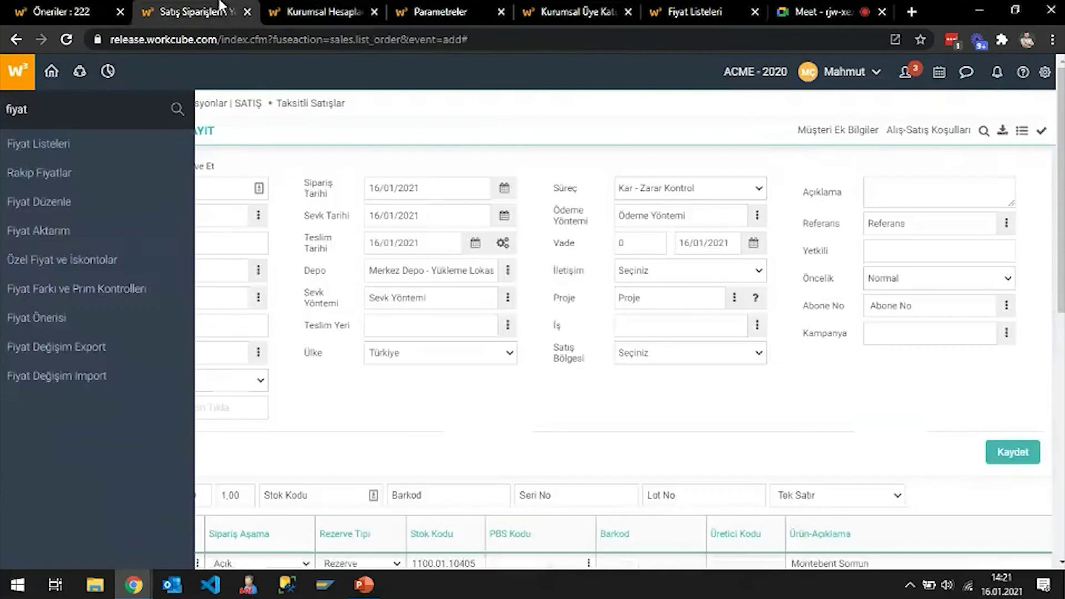
click(366, 389)
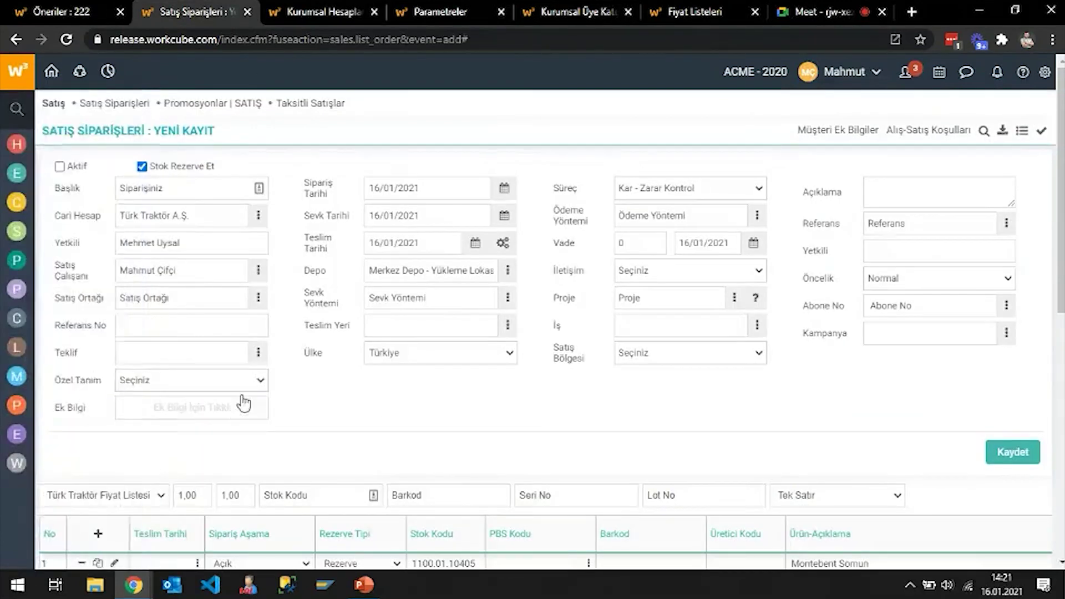
scroll(243, 403, down, 1)
click(82, 484)
click(603, 137)
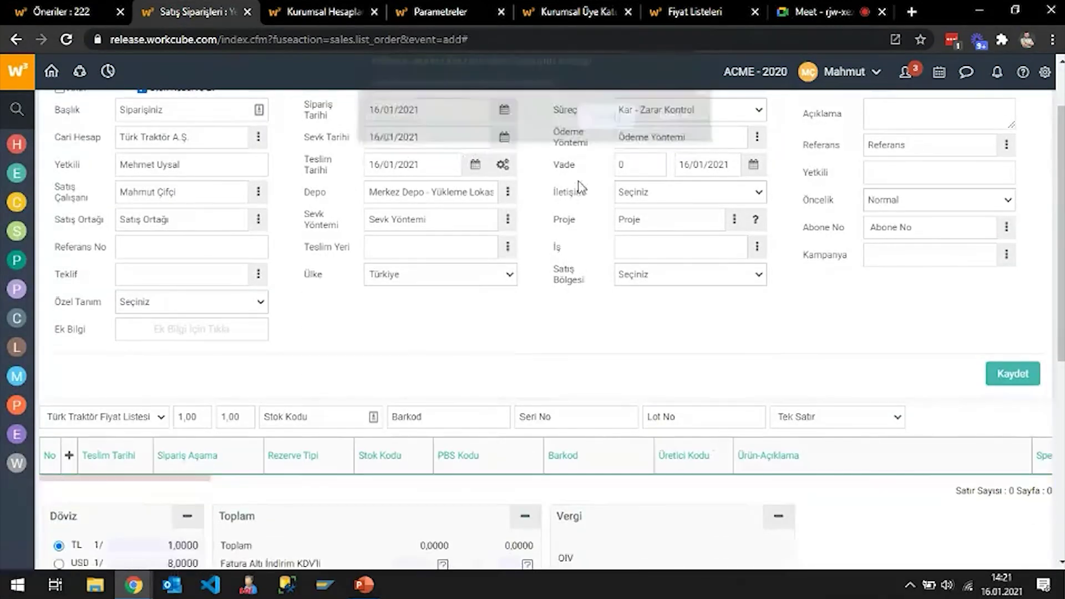
- Search the products for montebent and add Montebent Somun to the order again with Adet as its unit
click(69, 456)
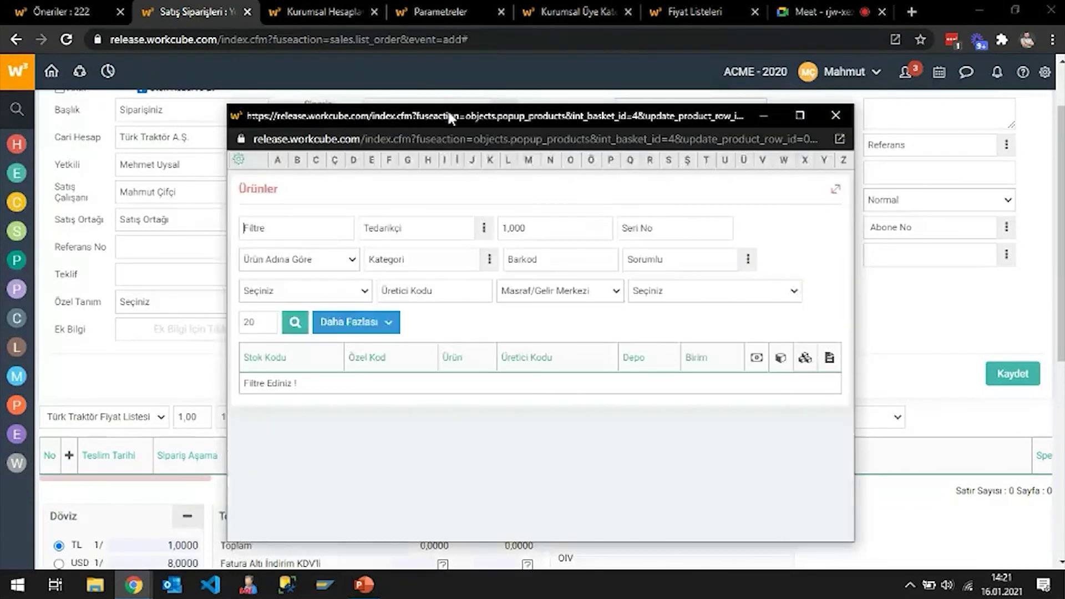
drag(448, 116, 456, 92)
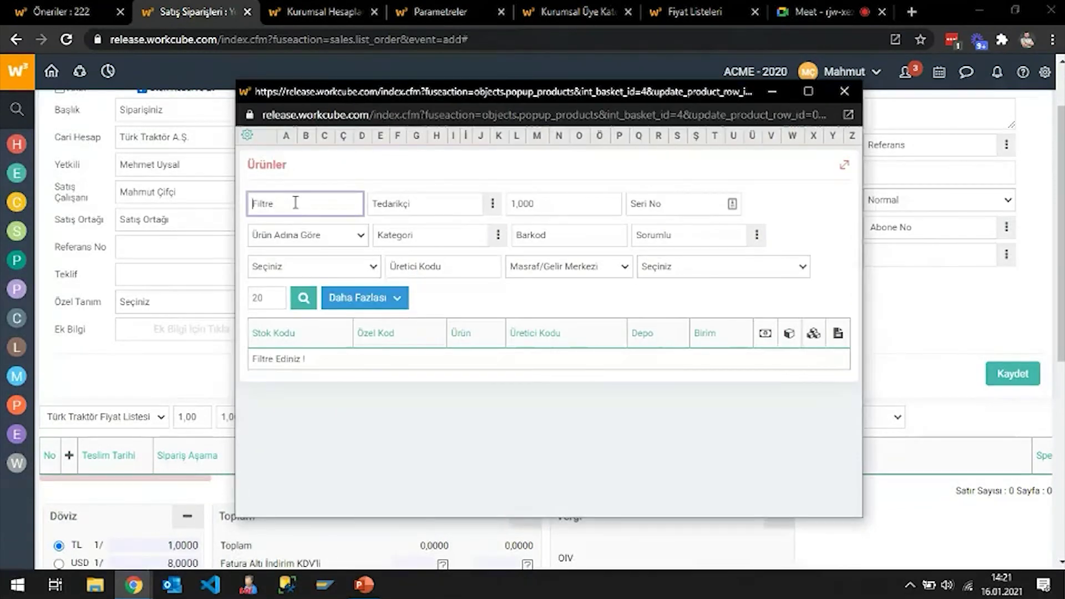
key(Return)
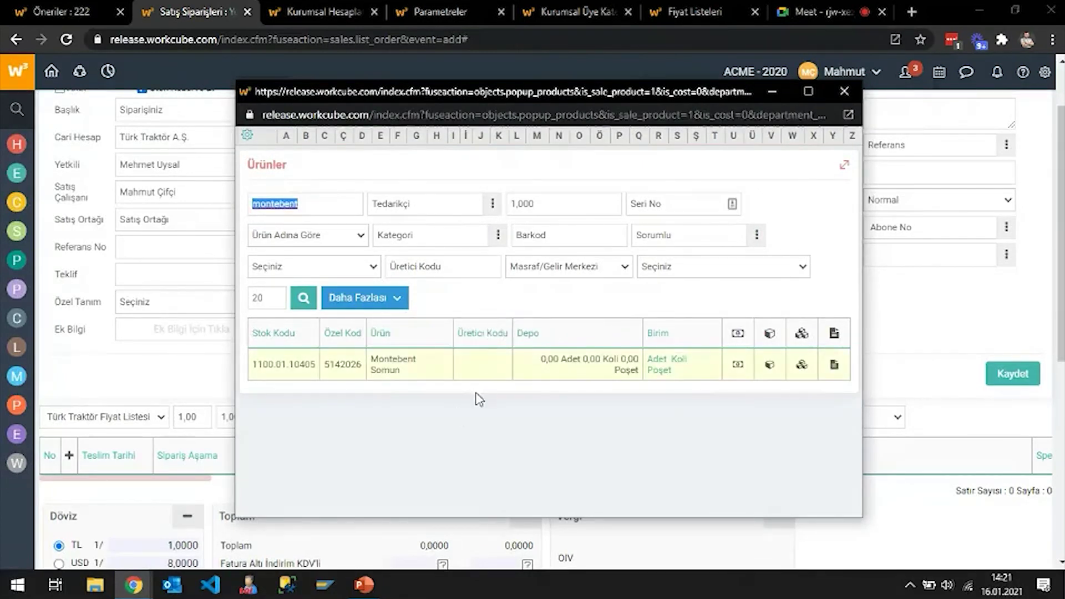
click(655, 360)
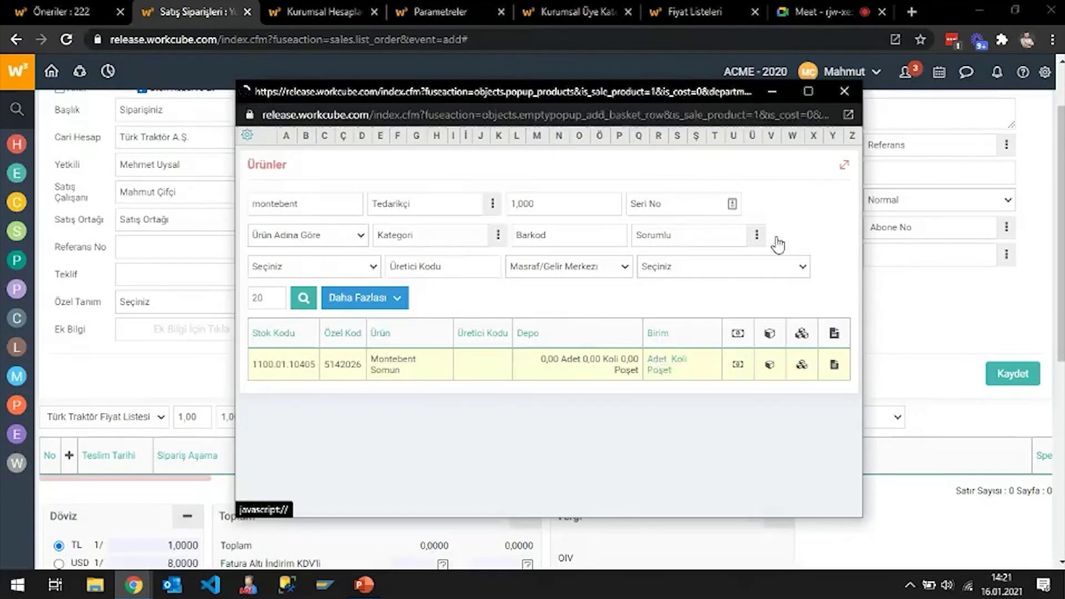
- Close the product list and open the Basket Yapısı settings in the sales order form's Page Designer
click(845, 92)
scroll(390, 361, down, 3)
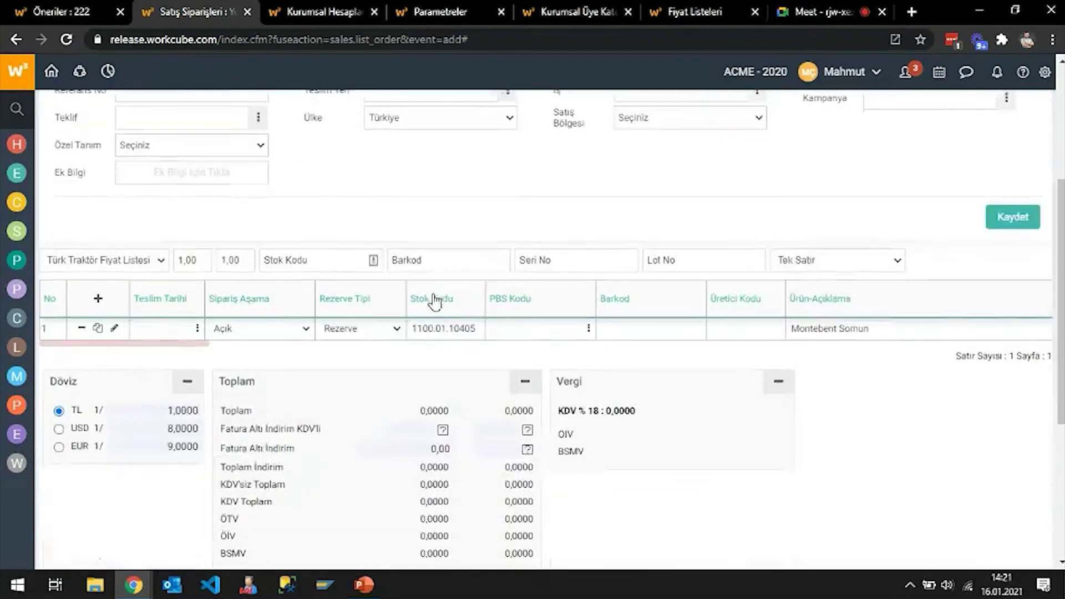
scroll(435, 319, up, 5)
scroll(436, 319, down, 3)
scroll(435, 333, up, 5)
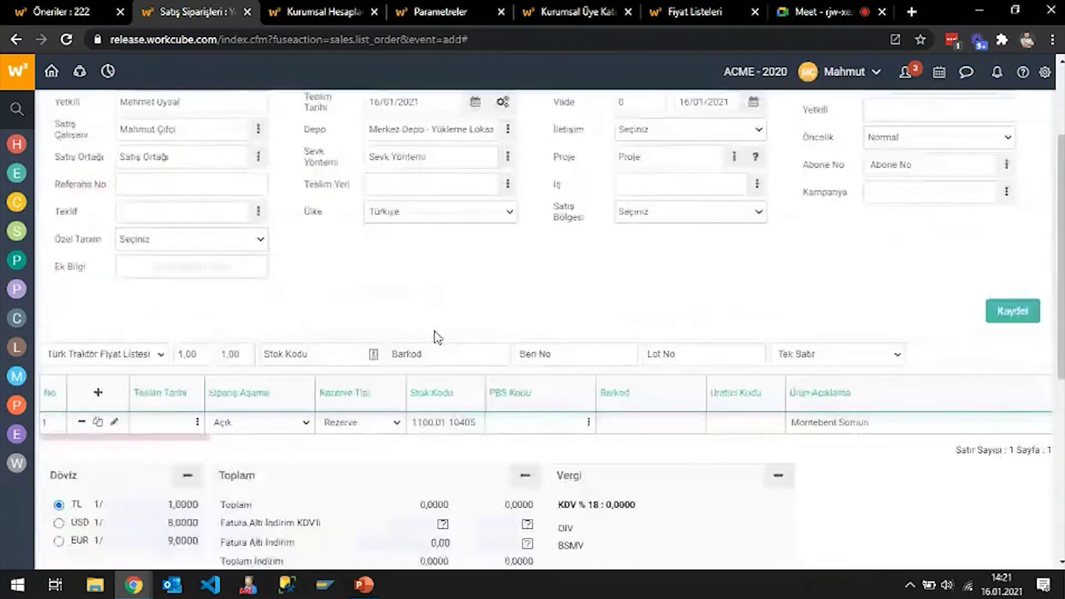
click(1045, 75)
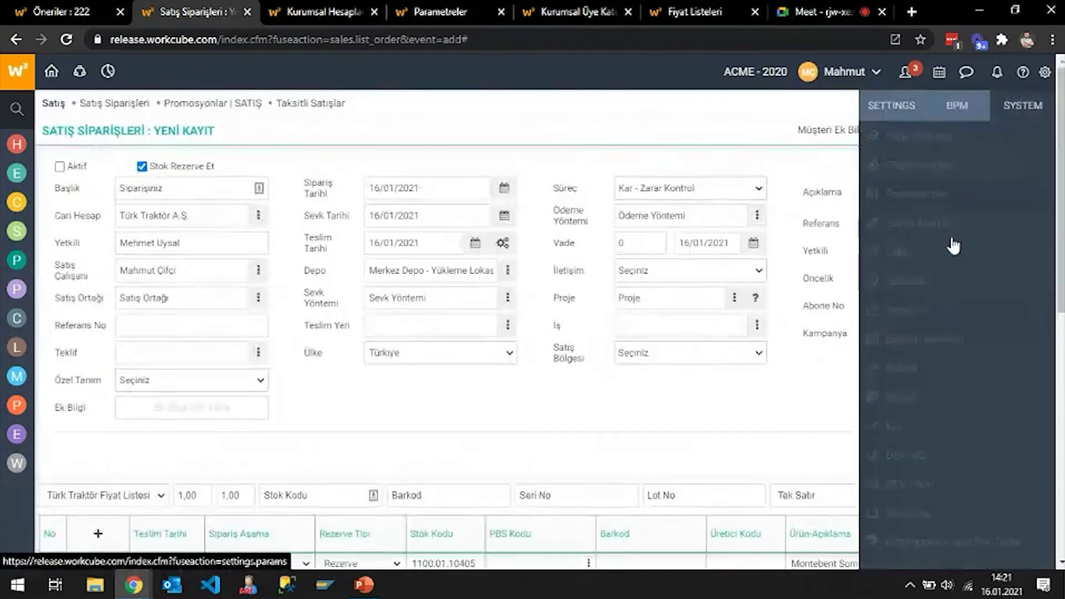
click(916, 164)
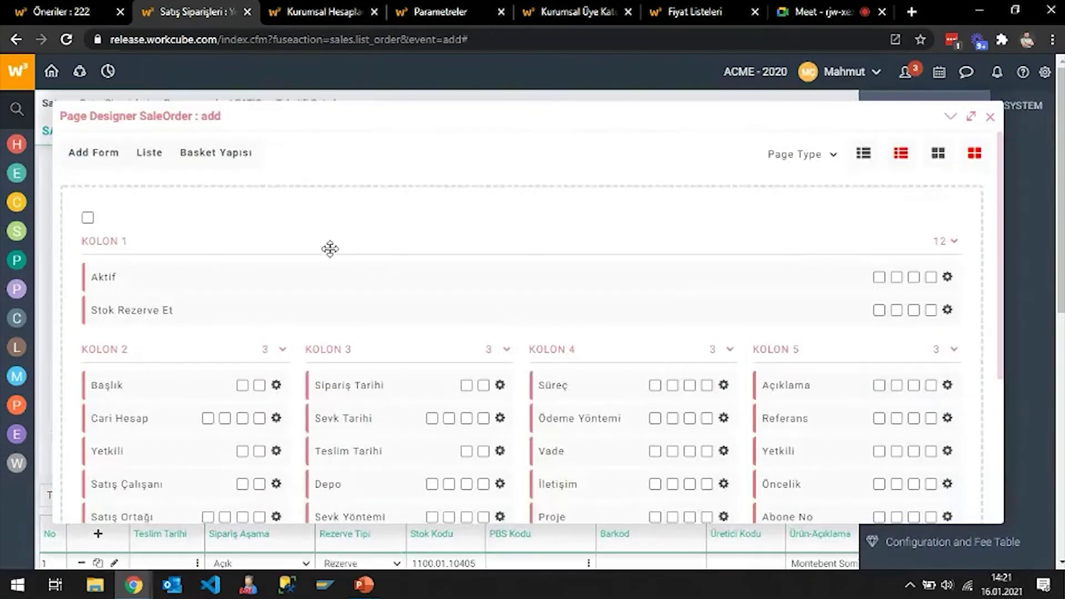
click(230, 157)
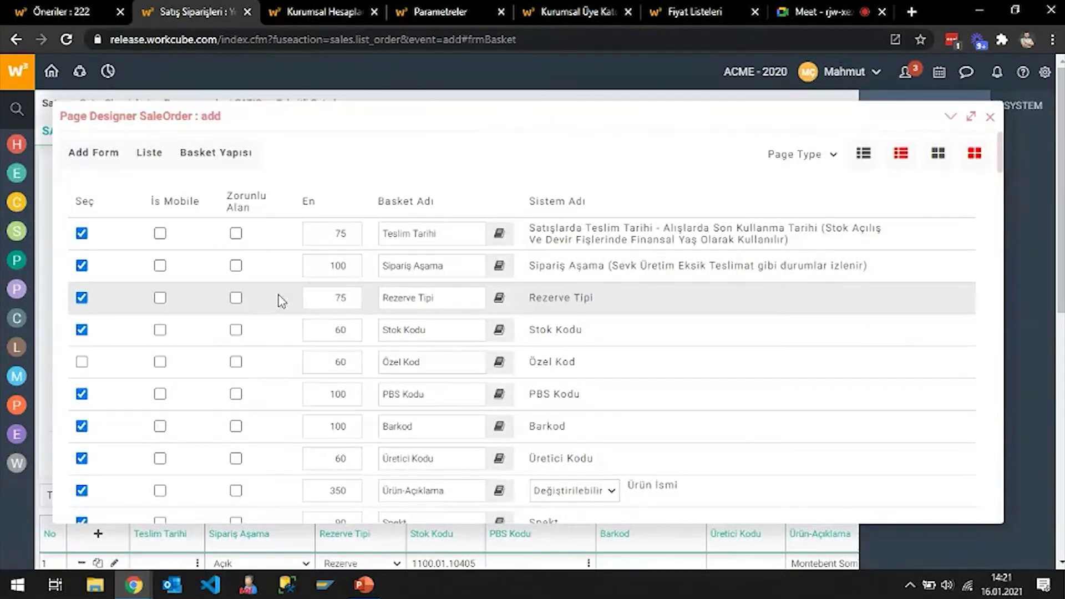
- Try to set the basket's Stok Seçim Sayfası to 12 - Fiyat Listeli Stok Listesi under Genel Bilgiler and save the update
scroll(326, 308, down, 6)
scroll(327, 304, down, 20)
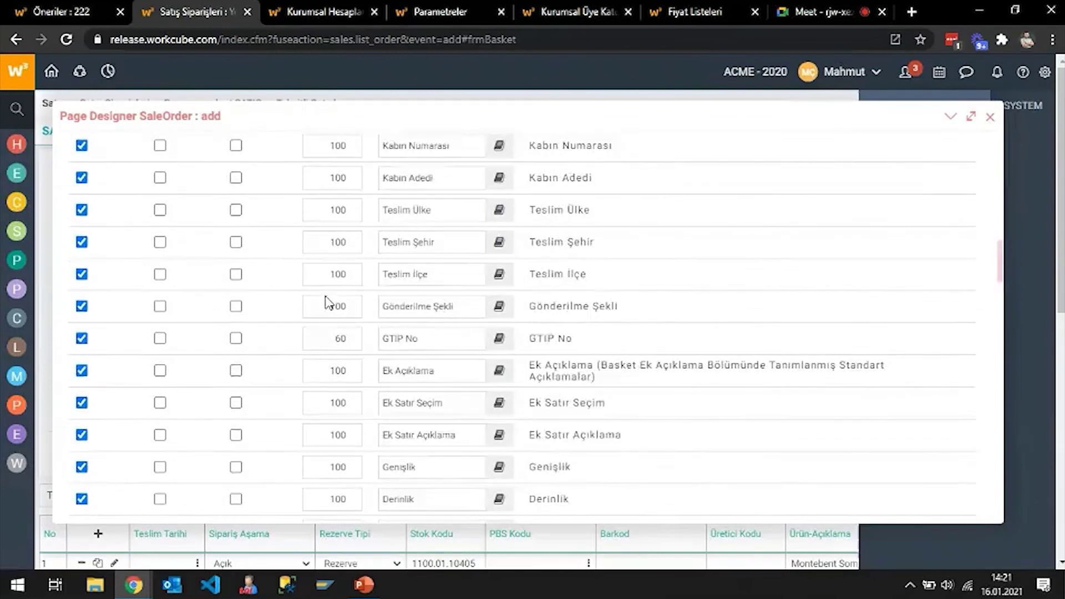
click(391, 265)
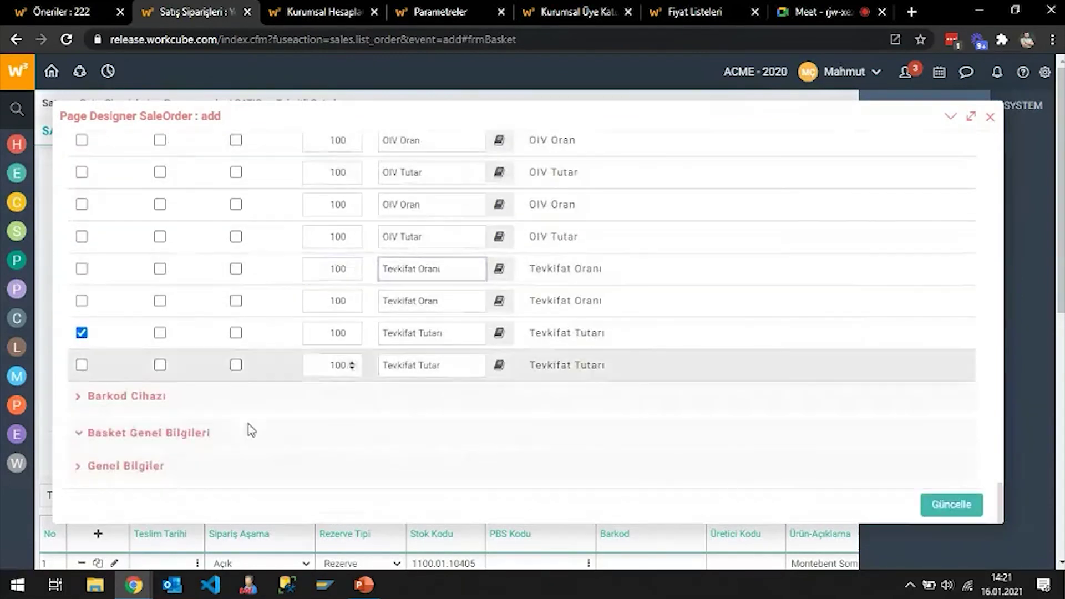
click(160, 466)
scroll(461, 247, down, 3)
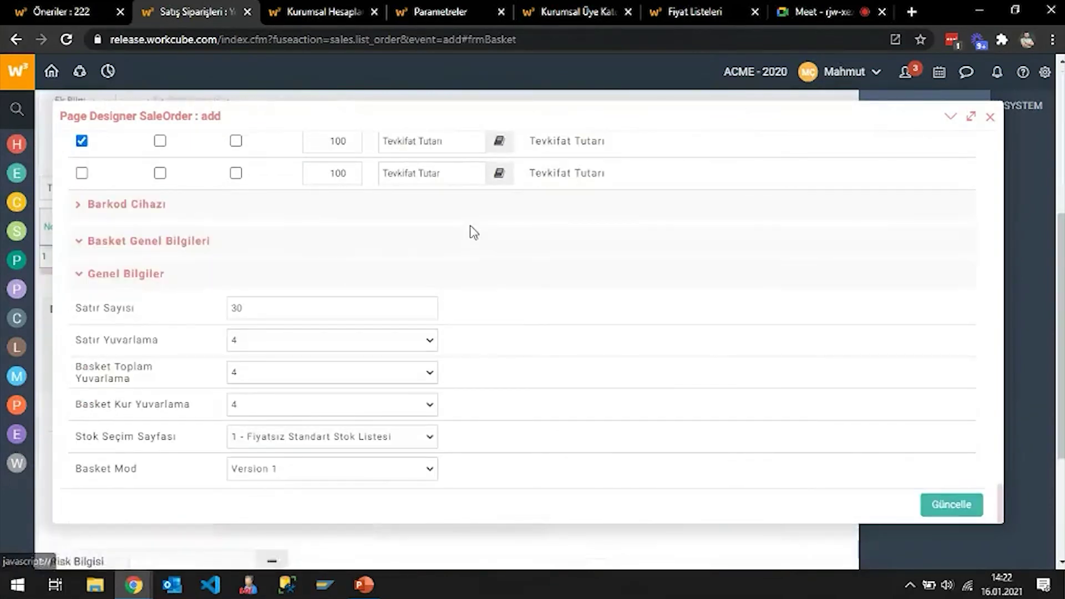
click(353, 441)
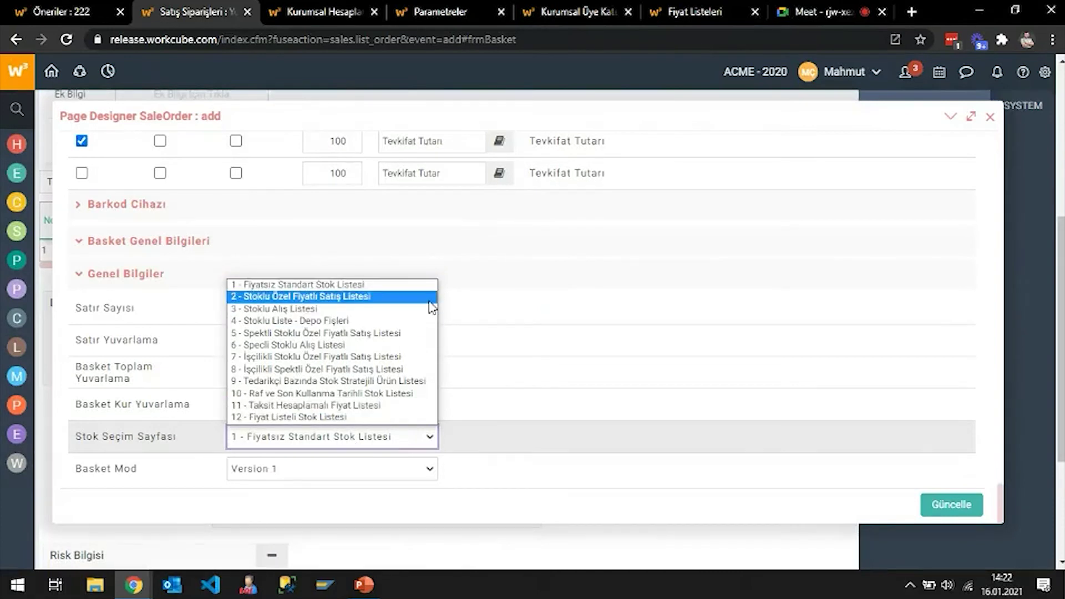
click(393, 423)
click(943, 505)
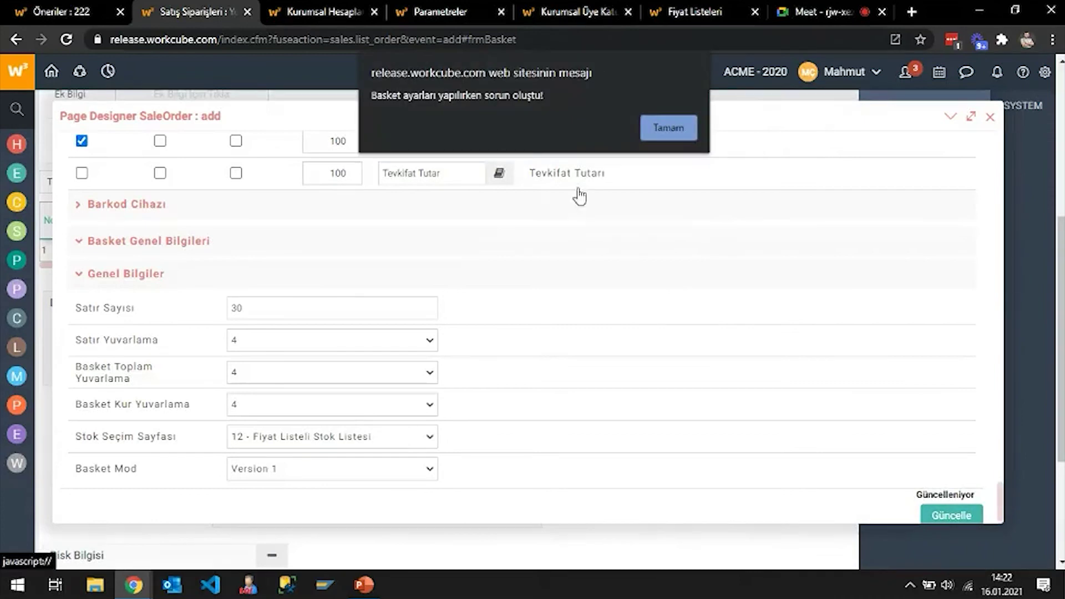
click(668, 128)
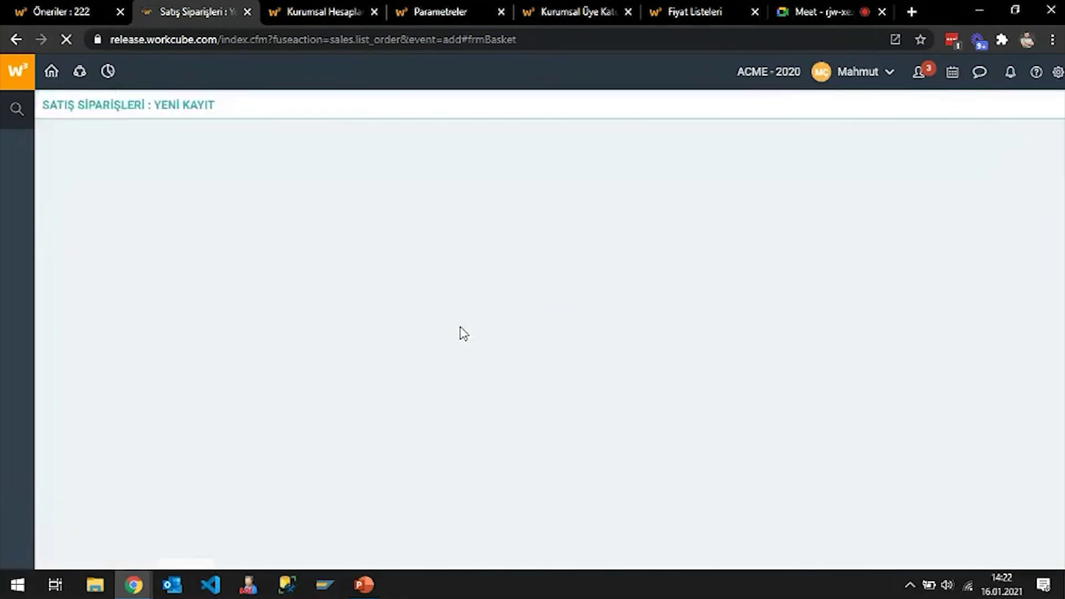
- Search the accounts for Türk and set Türk Traktör A.Ş. as the Cari Hesap of the reloaded sales order
scroll(325, 383, up, 3)
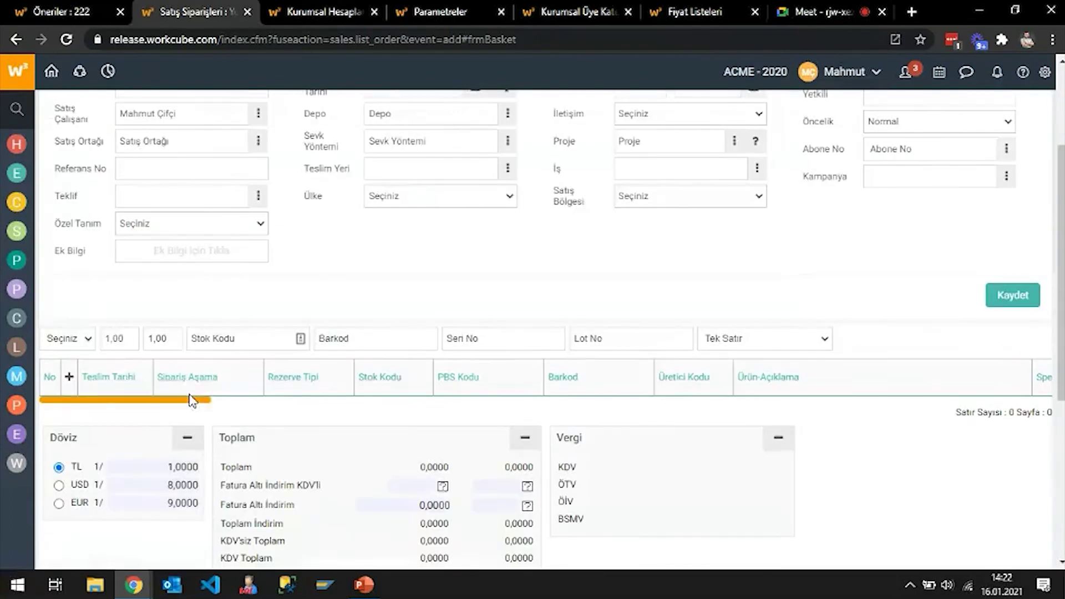
click(69, 379)
click(670, 127)
scroll(284, 240, up, 3)
click(257, 216)
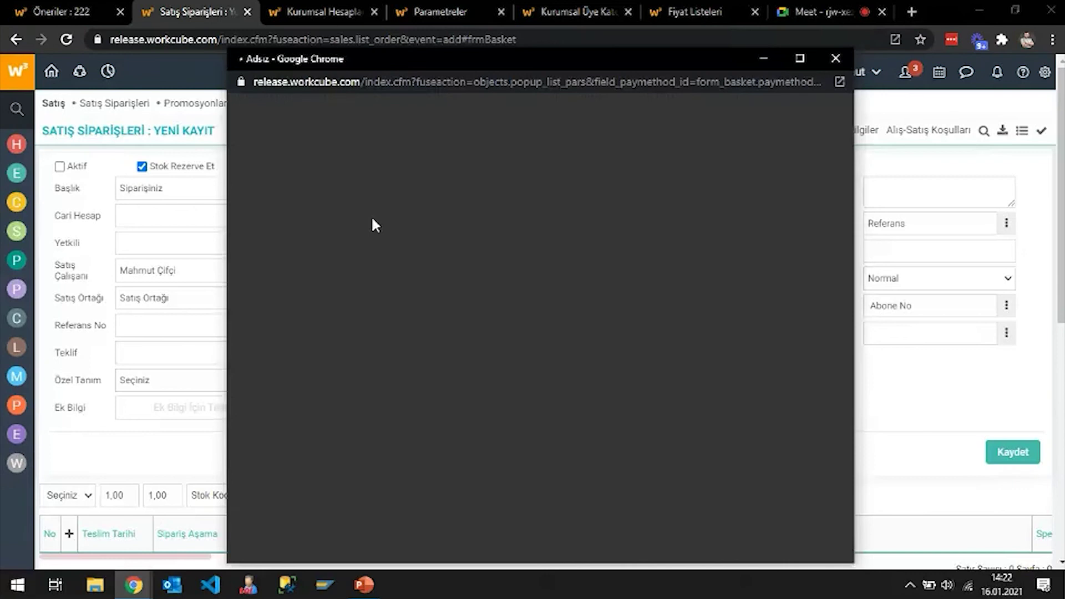
text(Türk)
key(Return)
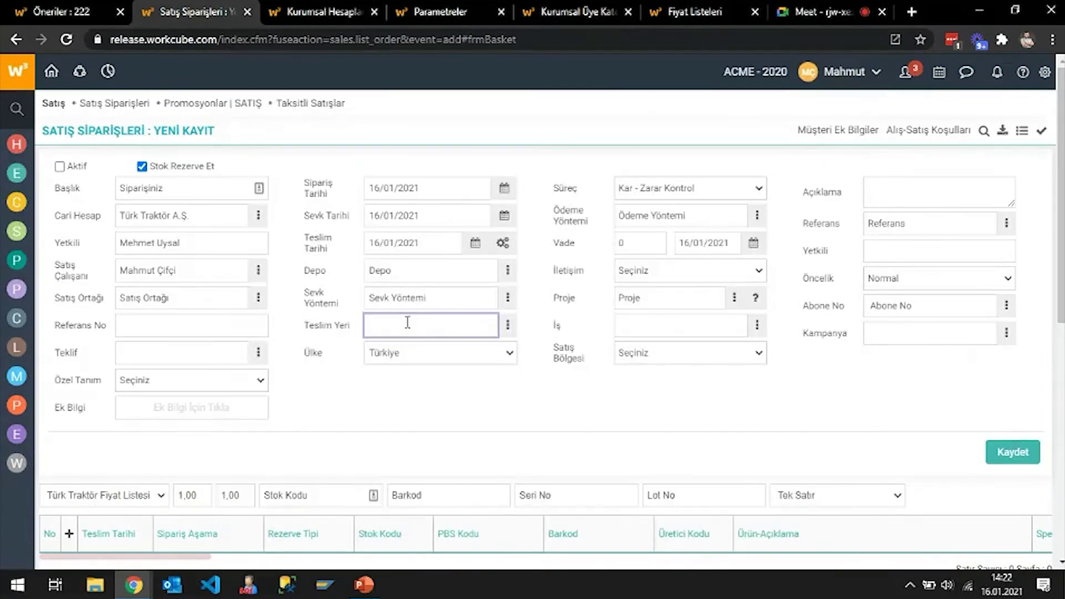
- Set the order's Depo to Merkez Depo - Yükleme Lokasyonu
click(507, 272)
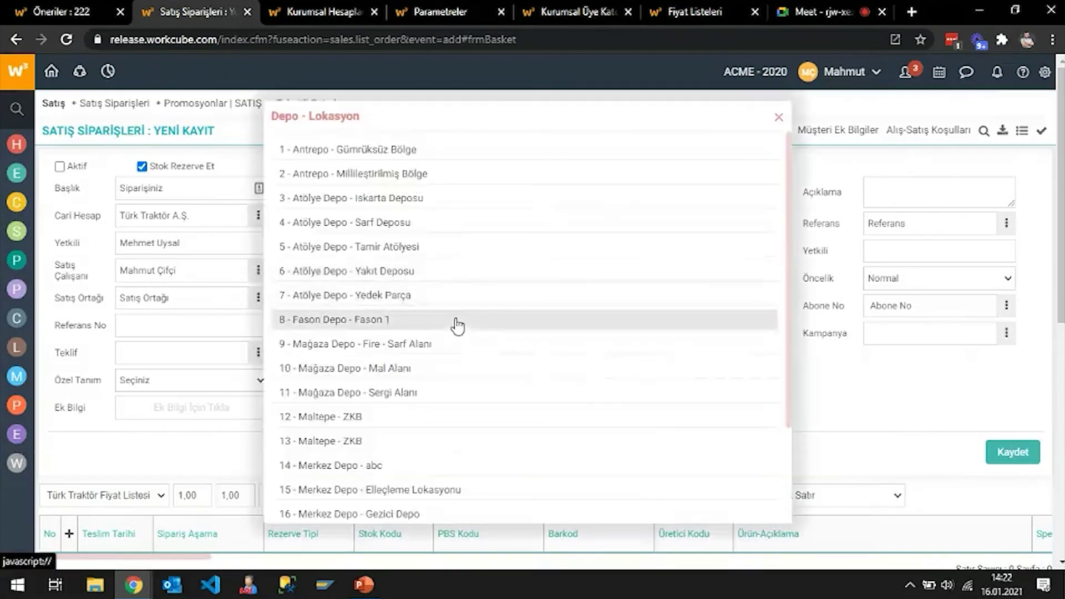
scroll(361, 460, down, 3)
click(305, 511)
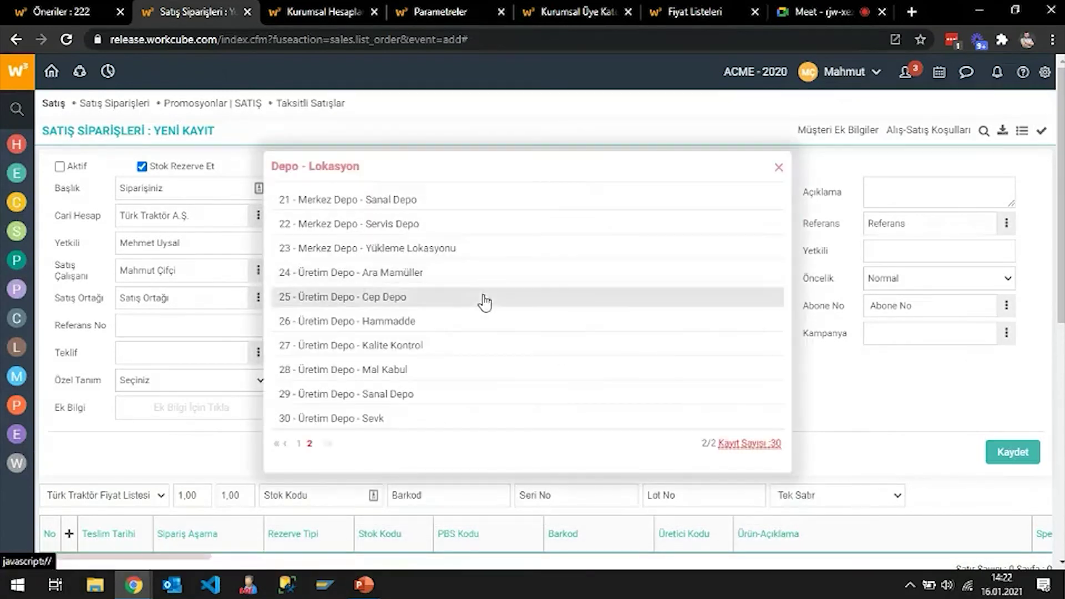
click(408, 247)
- Search the products for monte, add Montebent Somun to the order with Adet as its unit and close the product list
scroll(111, 416, down, 2)
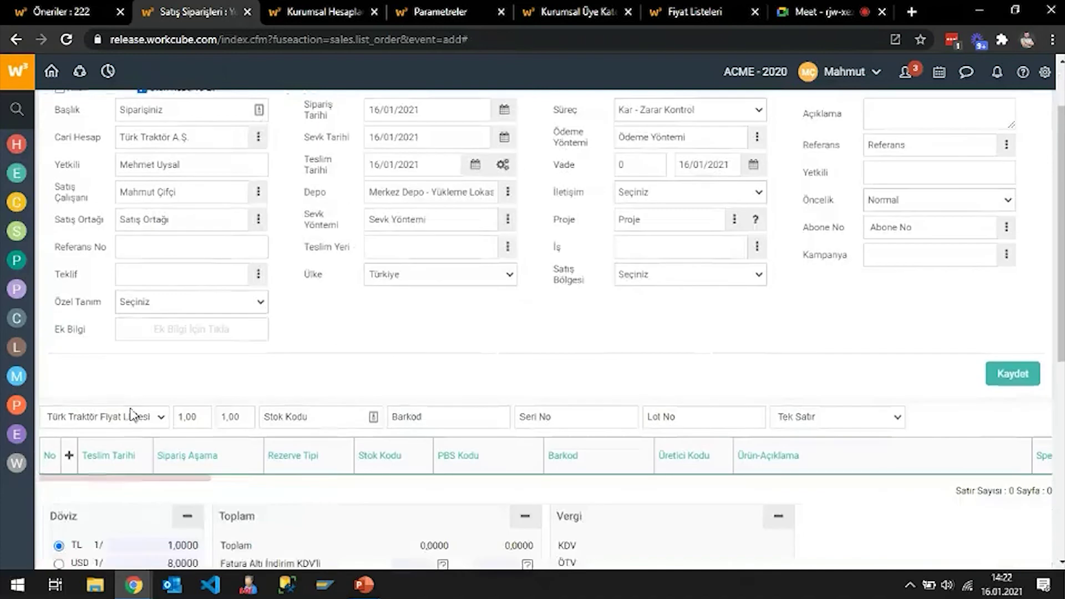
click(69, 455)
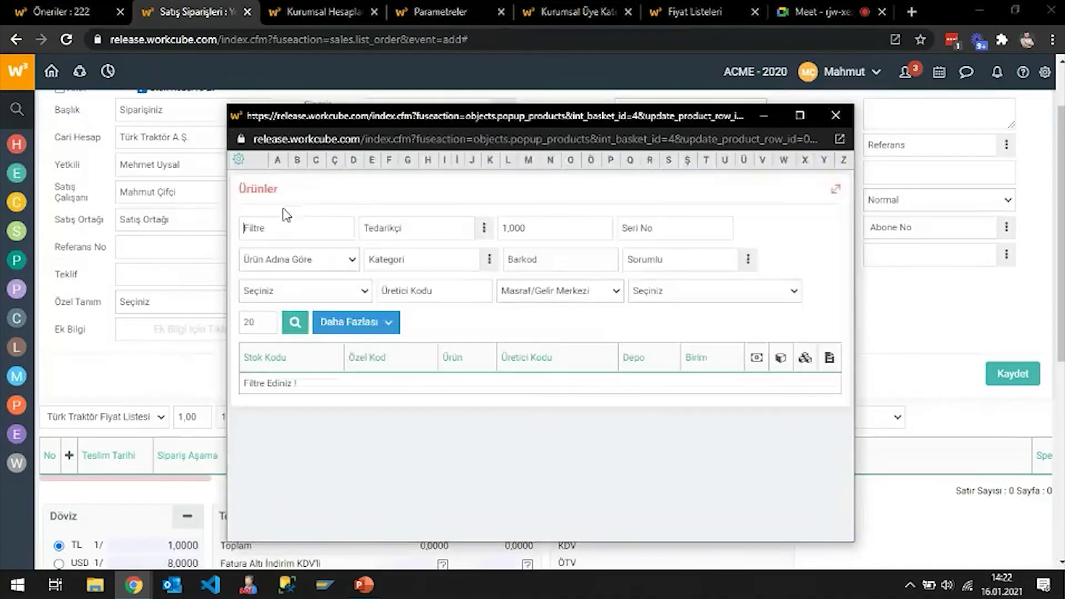
click(283, 229)
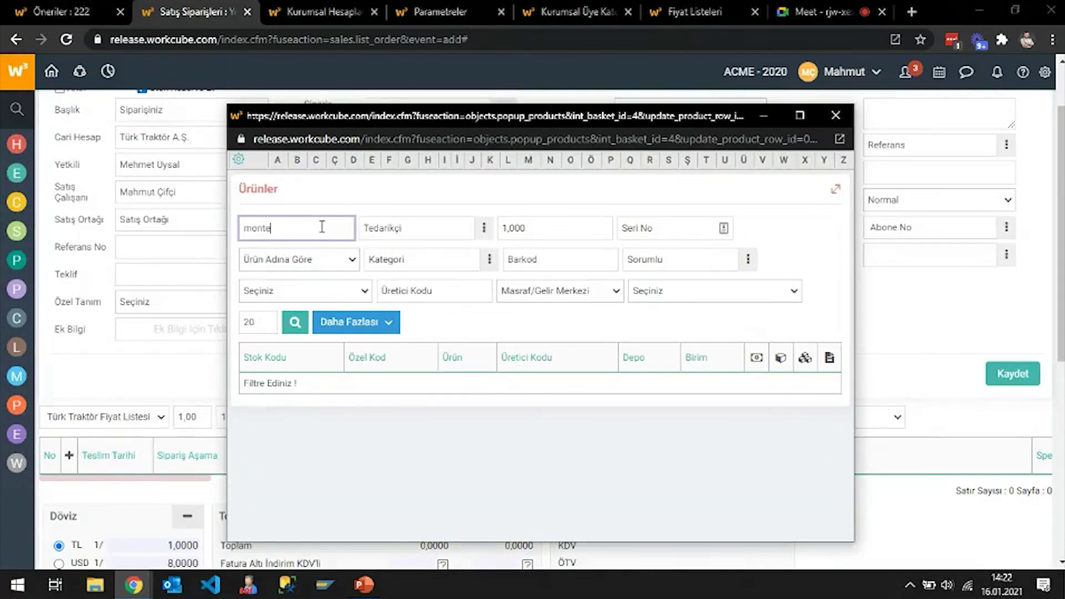
key(Return)
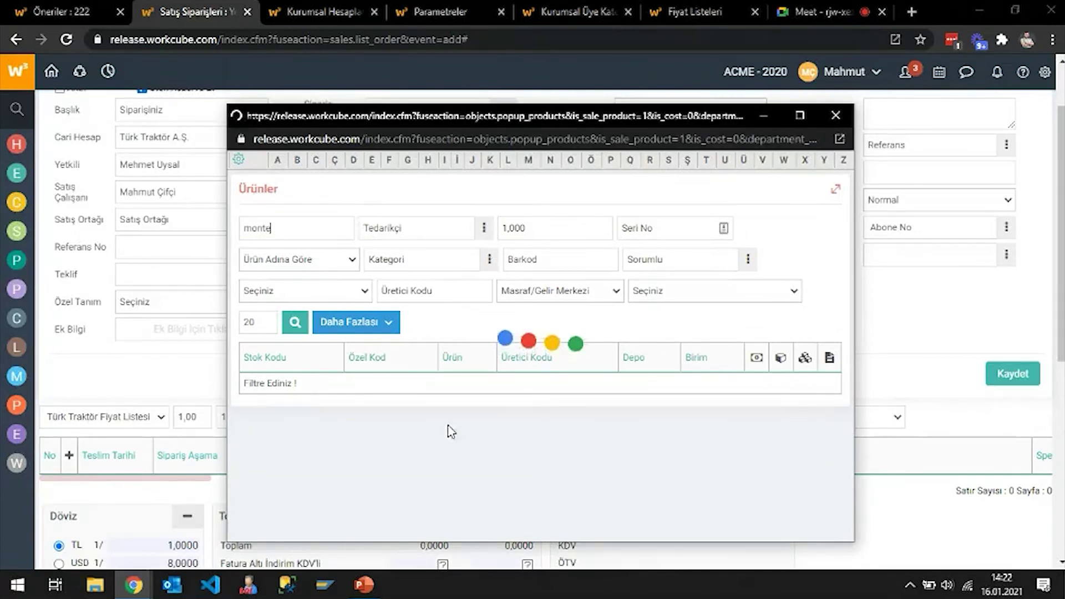
click(651, 393)
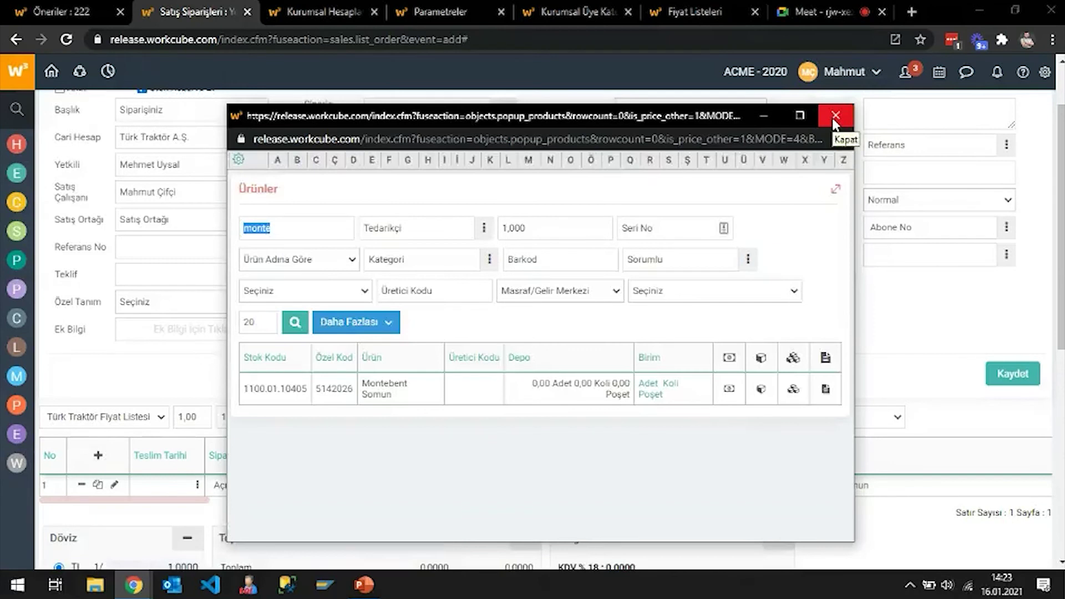
click(834, 116)
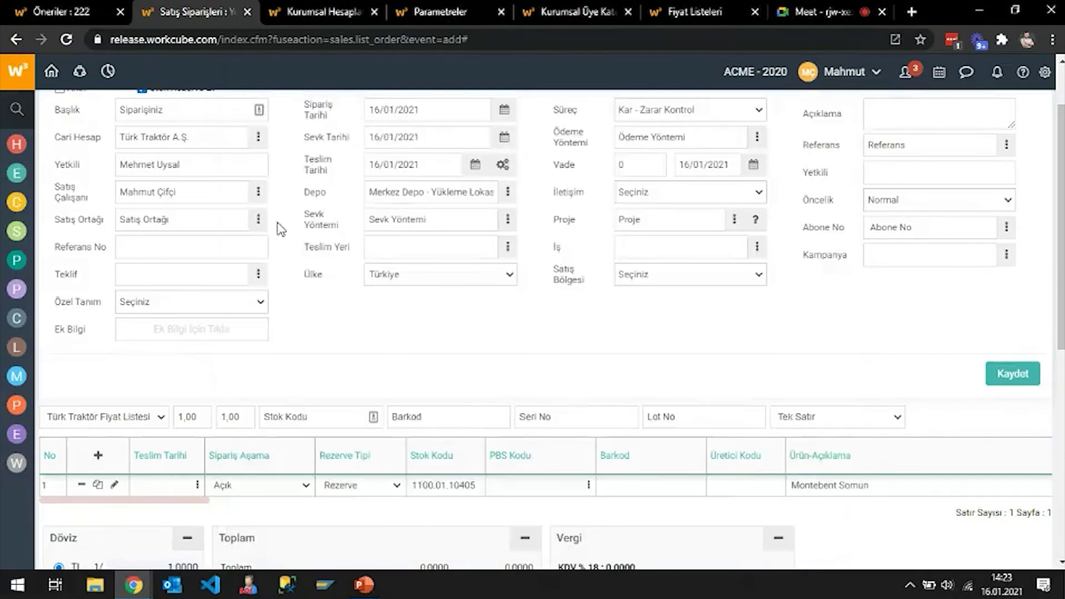
- Check the price lists and Montebent Somun's price detail, and return to the sales order
click(701, 11)
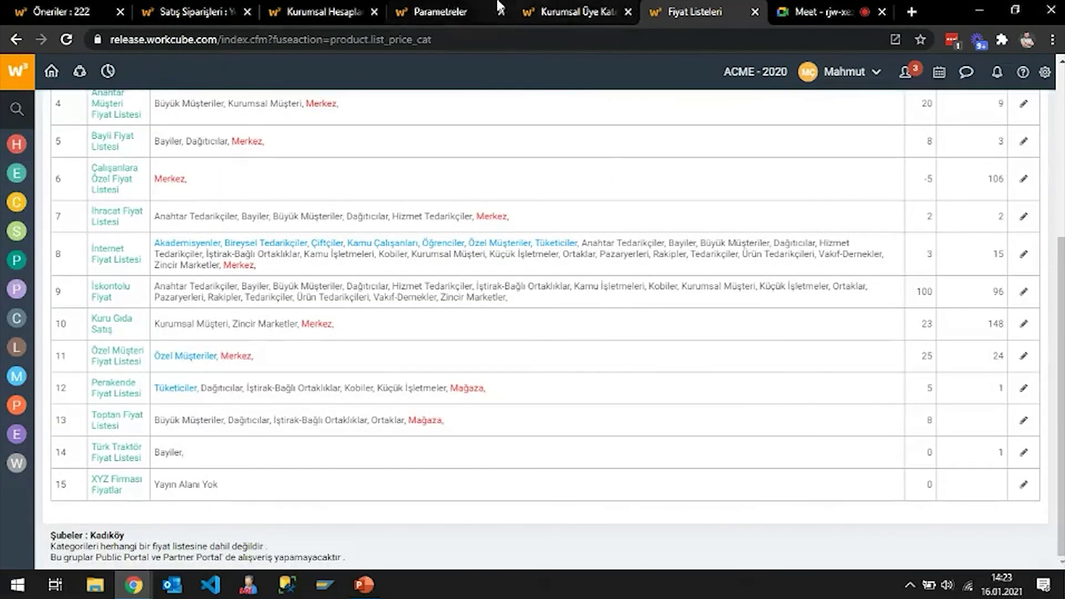
click(50, 11)
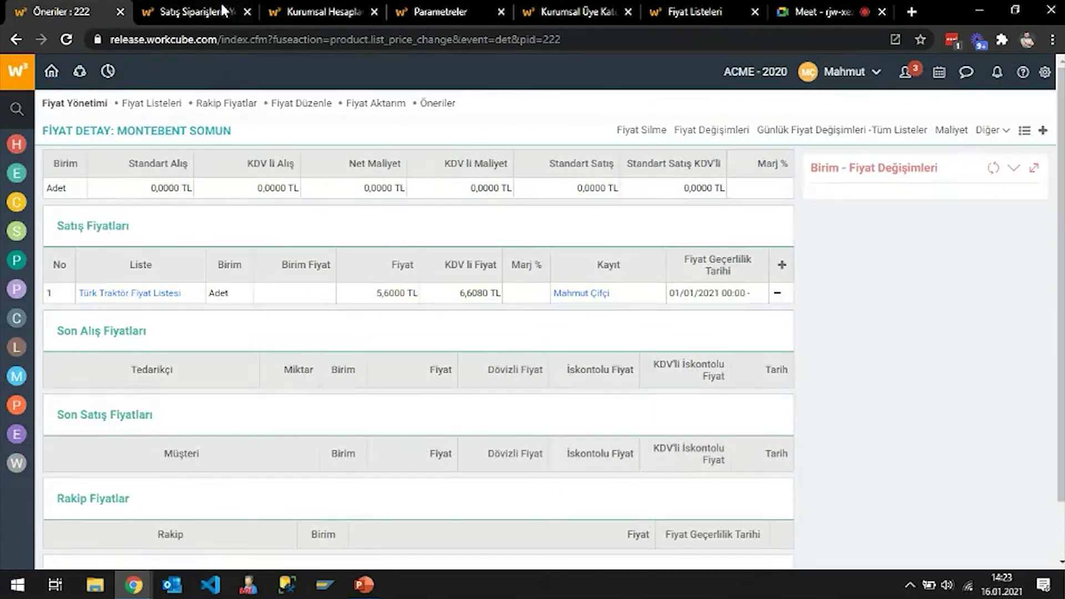
click(221, 12)
- Set the Miktar of the Montebent Somun row to 1200
drag(191, 501, 369, 506)
click(272, 483)
text(1200)
key(Tab)
key(Tab)
key(Tab)
key(shift+Tab)
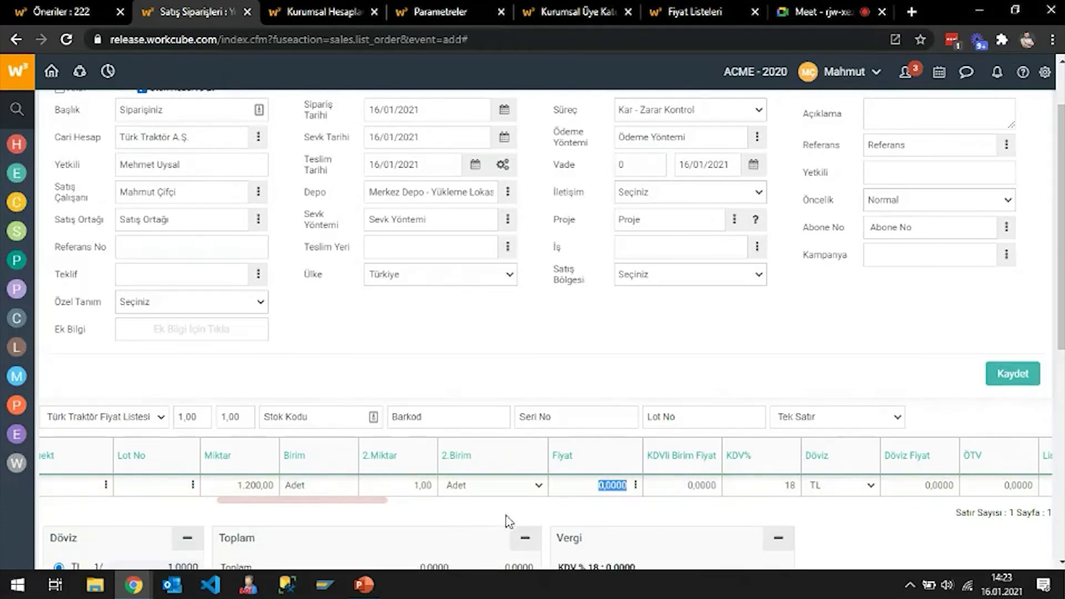
- Apply the 5,6000 TL price from Türk Traktör Fiyat Listesi to the Montebent Somun row and check the order totals
click(635, 485)
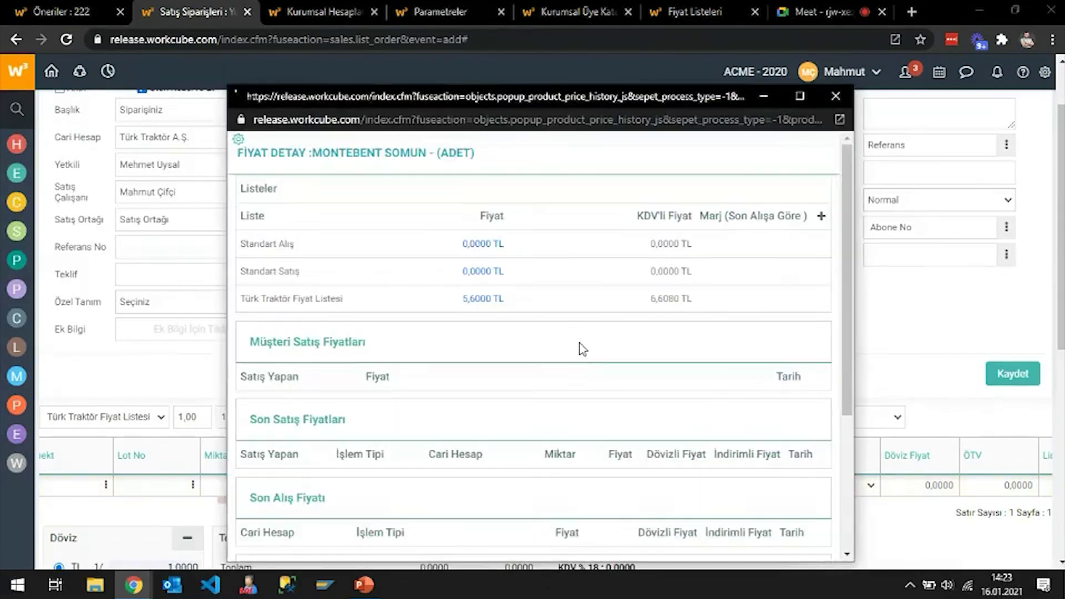
click(480, 304)
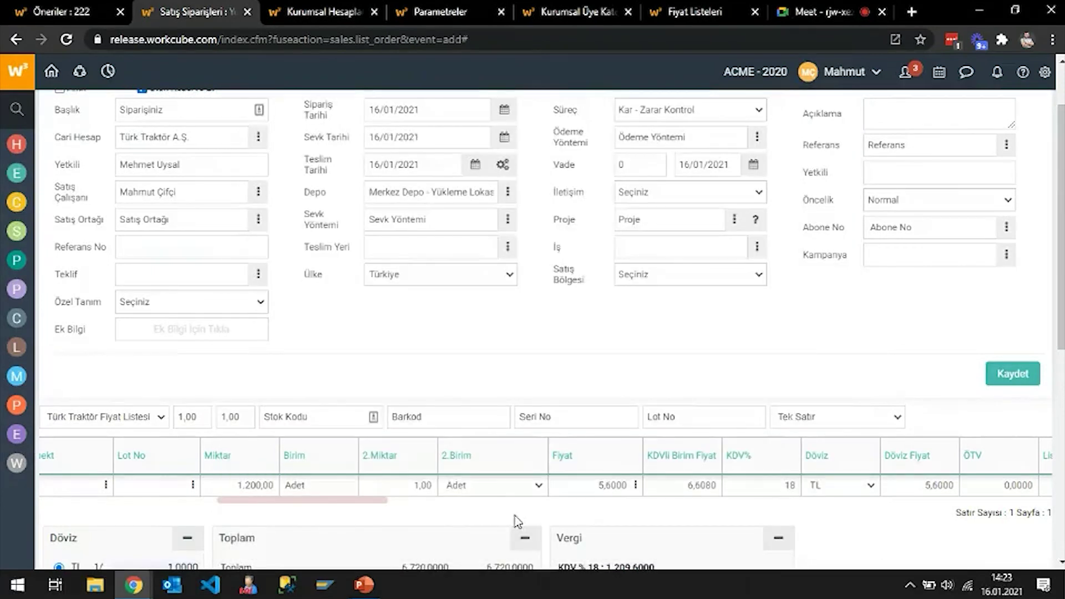
scroll(524, 499, down, 1)
scroll(526, 495, down, 2)
scroll(367, 430, up, 1)
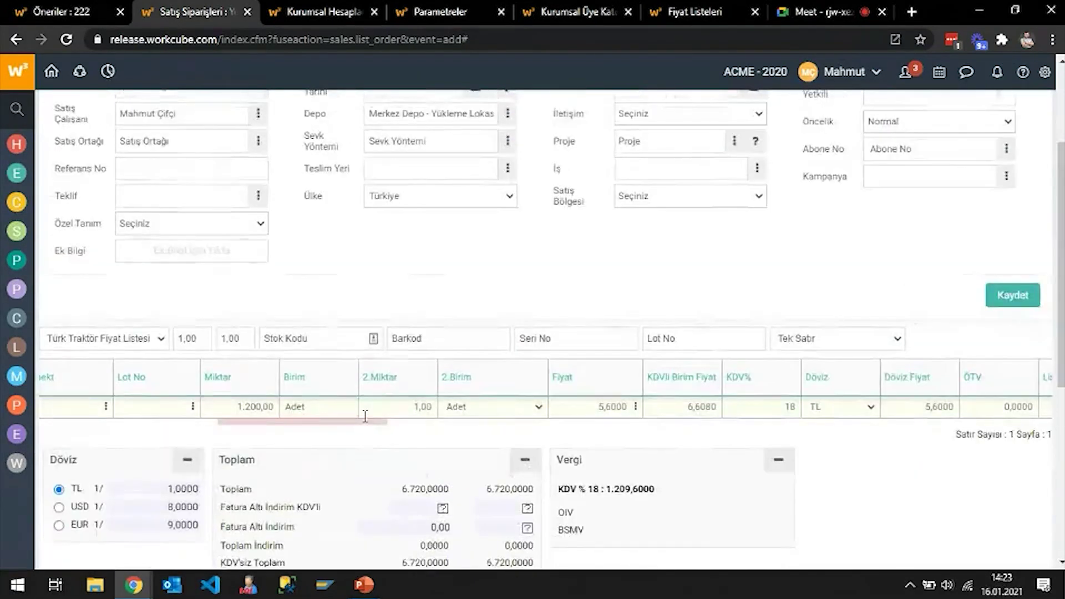
- Review the Sipariş Aşama options of the Montebent Somun row without changing the selection
drag(309, 423, 119, 428)
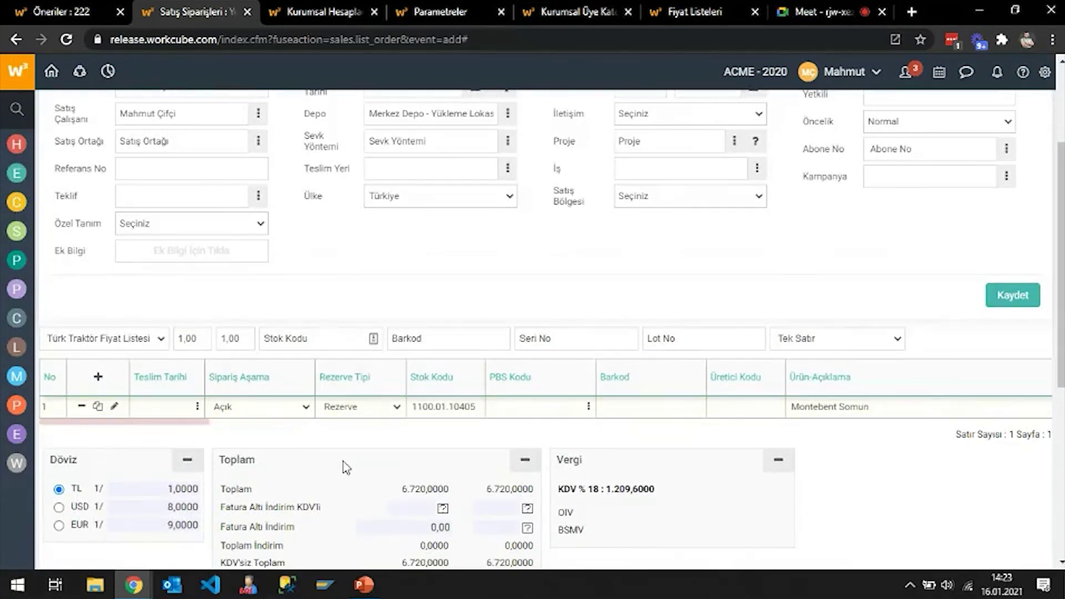
scroll(346, 468, up, 1)
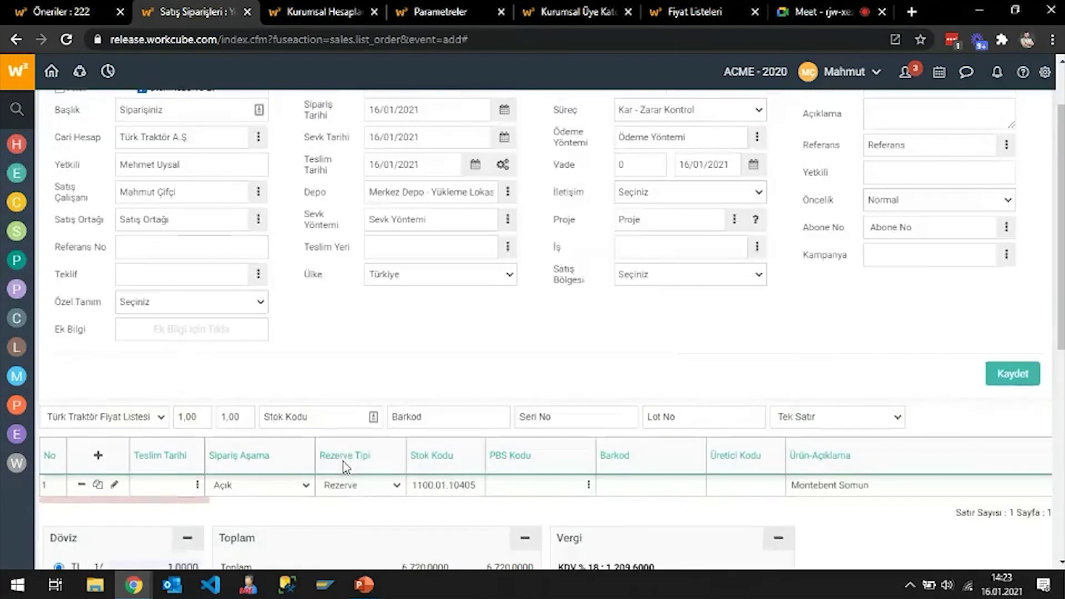
click(288, 490)
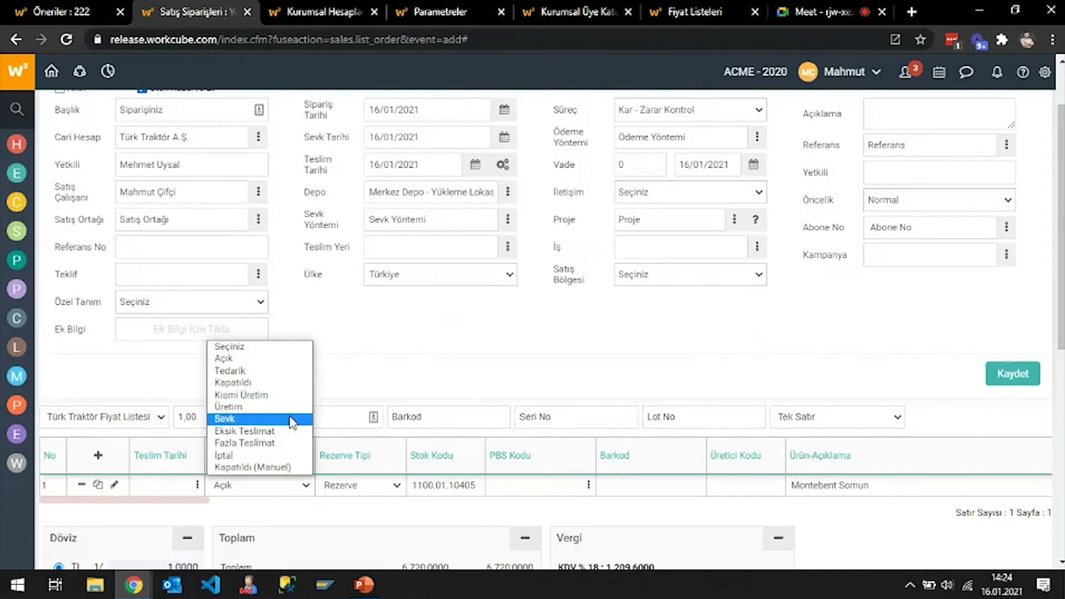
click(427, 352)
- Review the Süreç options of the new sales order, leaving Kar - Zarar Kontrol selected
scroll(428, 351, up, 2)
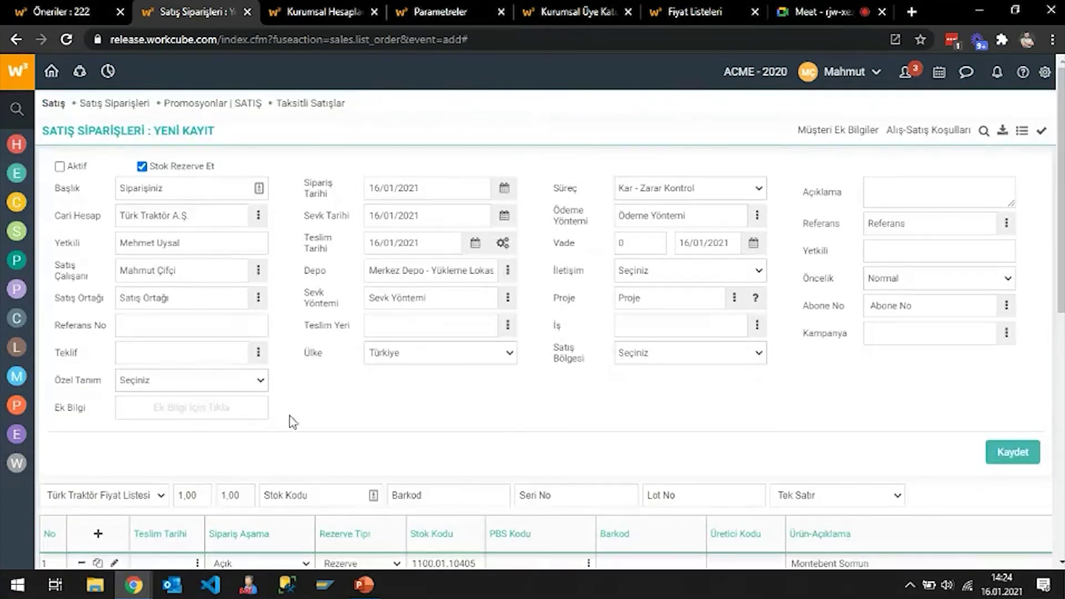
scroll(277, 444, down, 2)
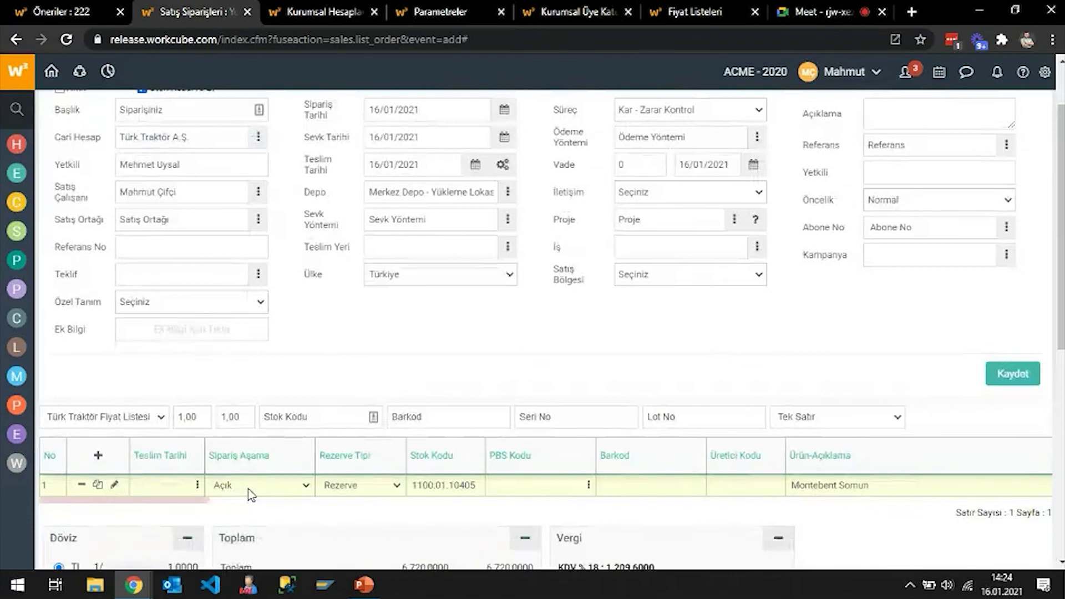
scroll(459, 406, up, 2)
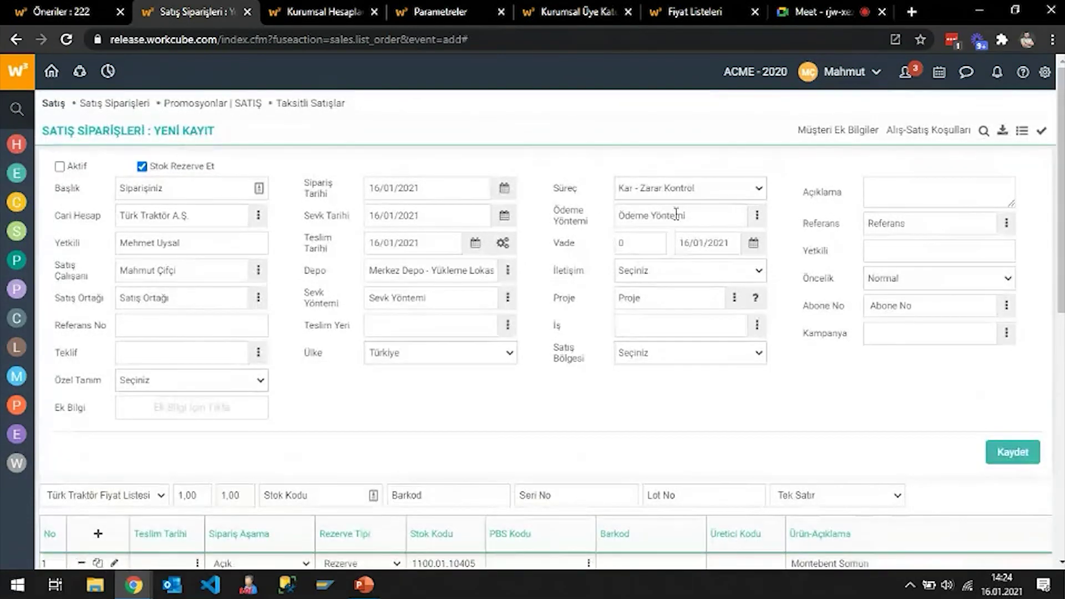
click(698, 189)
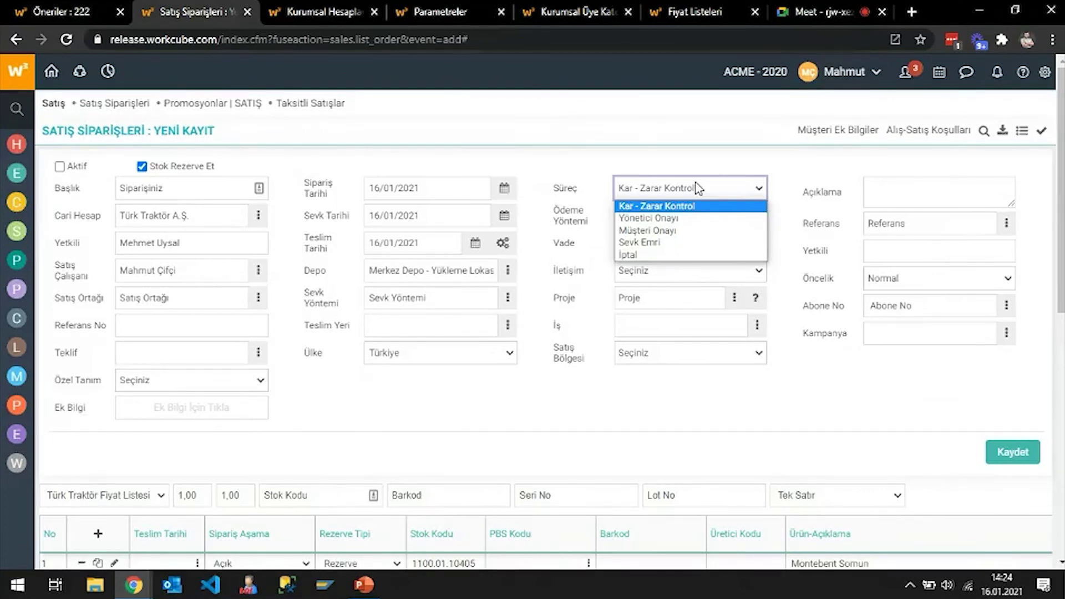
click(697, 188)
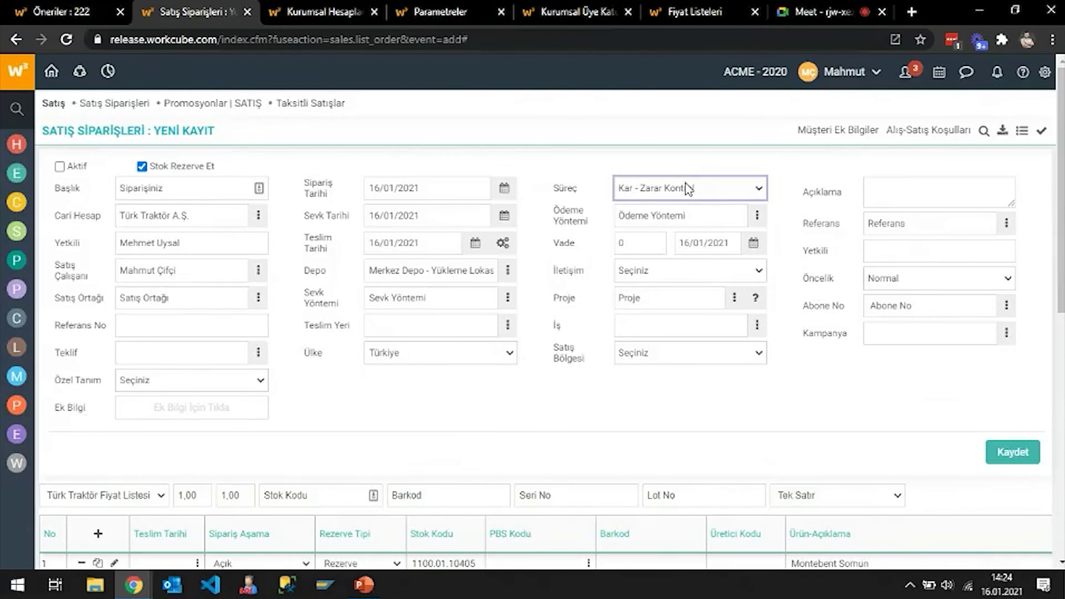
- Save the new Türk Traktör A.Ş. sales order and confirm the save
scroll(525, 321, down, 2)
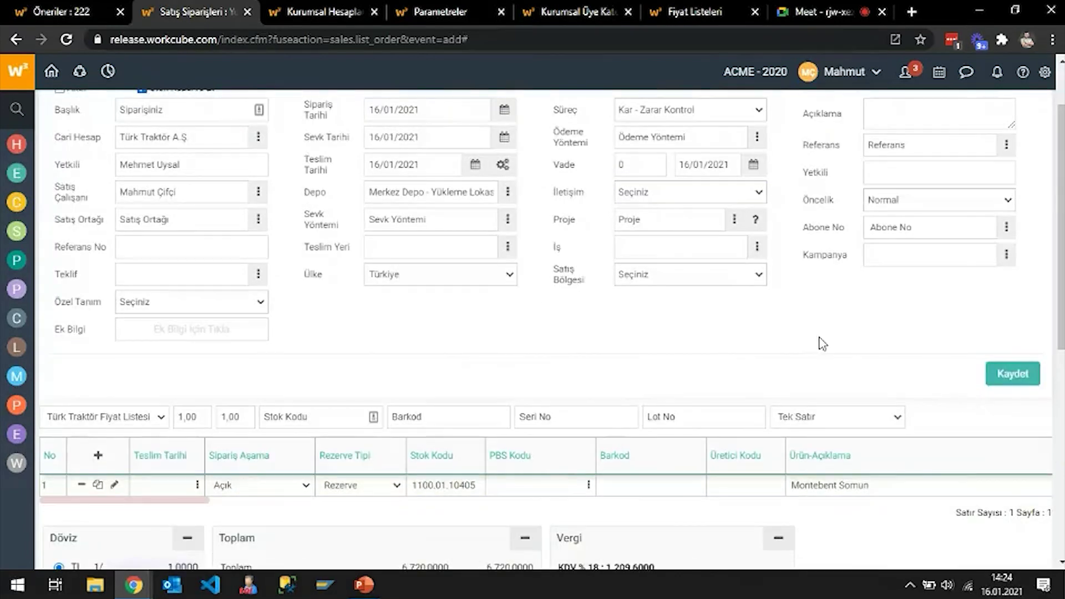
scroll(823, 344, up, 2)
click(1020, 447)
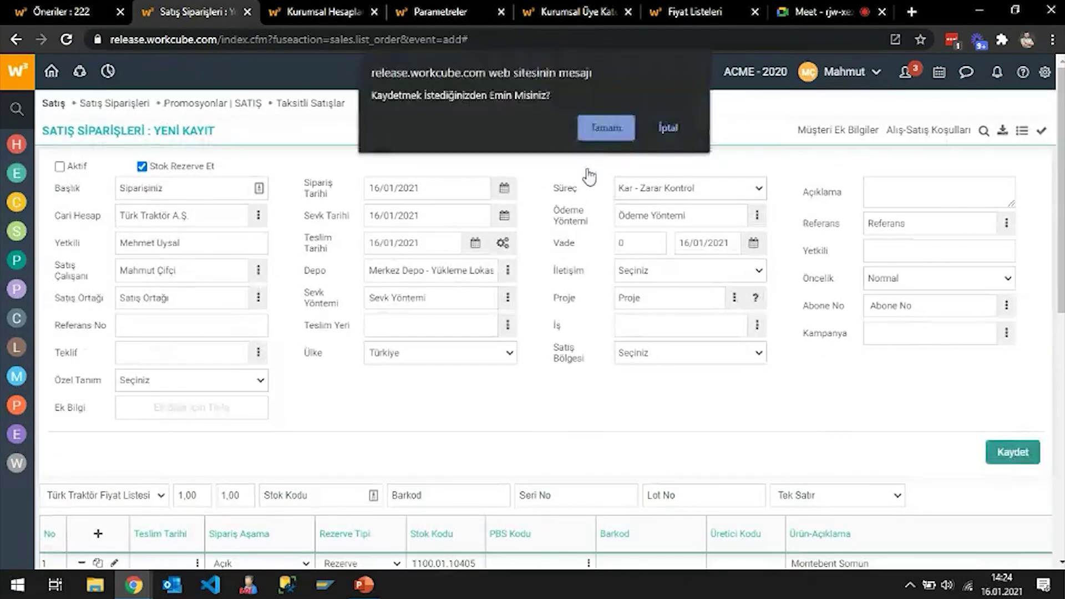
click(606, 133)
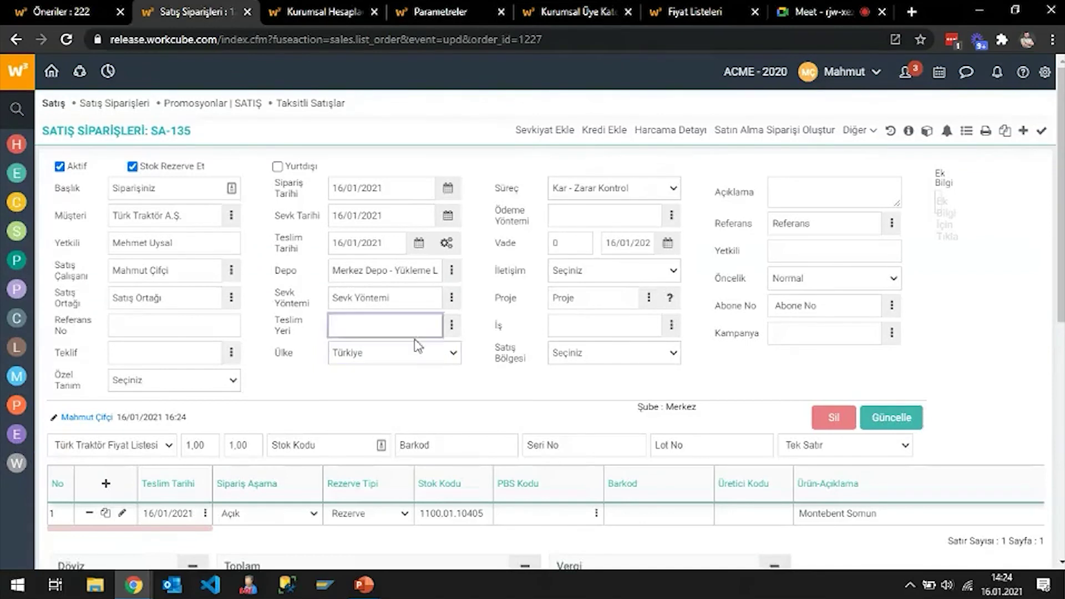
- Check the Termin calculation for Montebent Somun beside the order's Teslim Tarihi, and close it
click(419, 315)
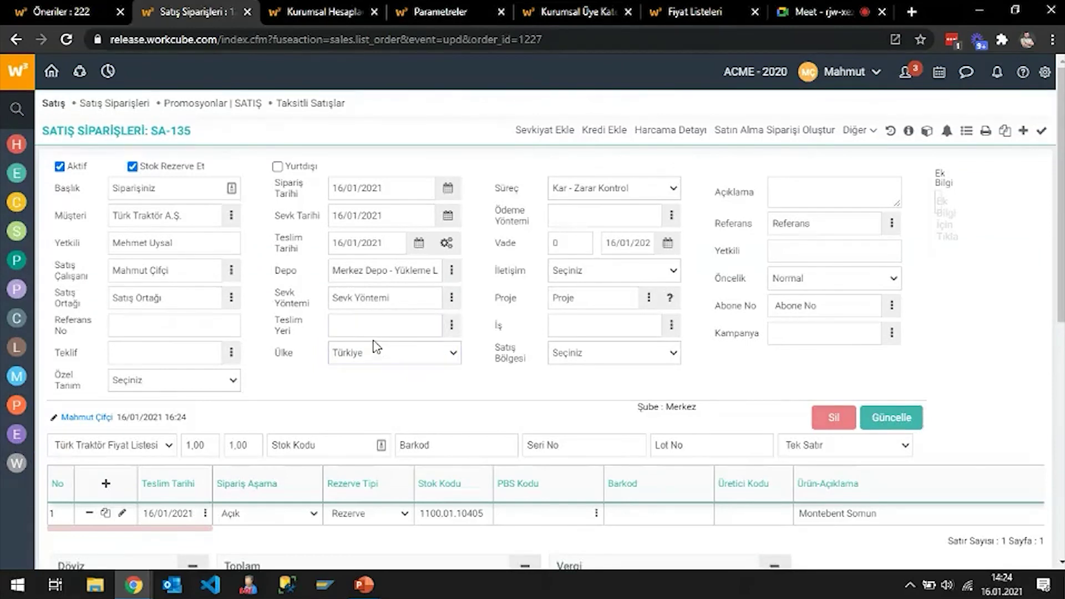
click(359, 272)
click(362, 247)
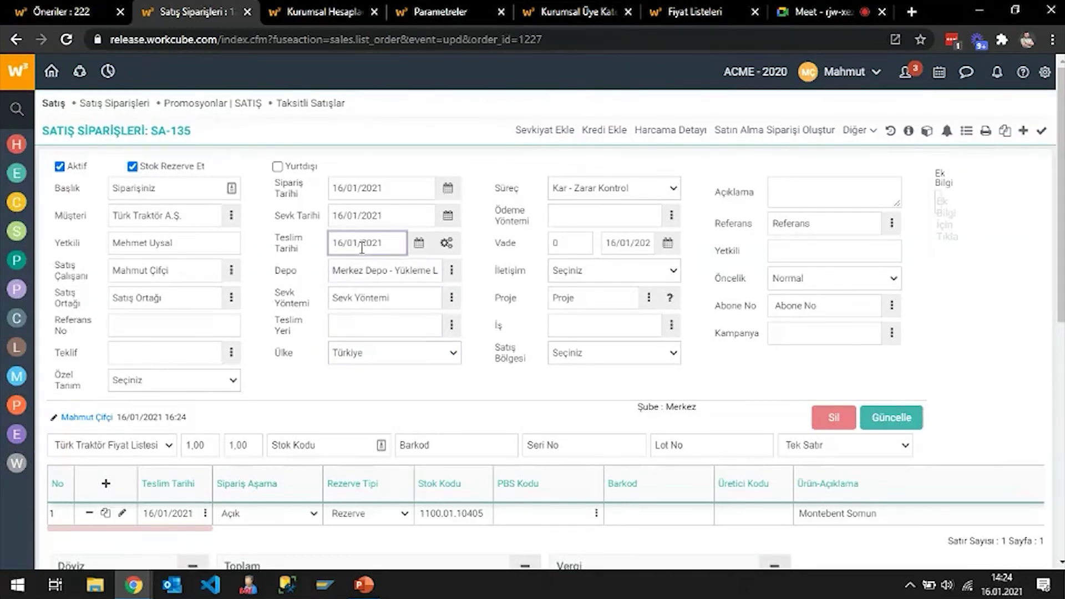
click(420, 244)
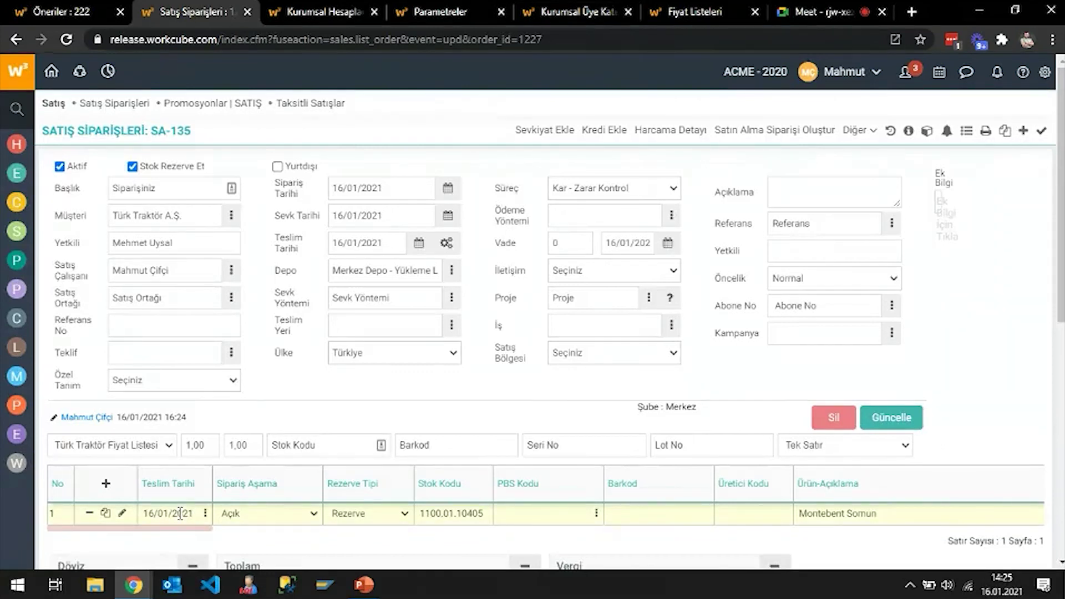
click(358, 243)
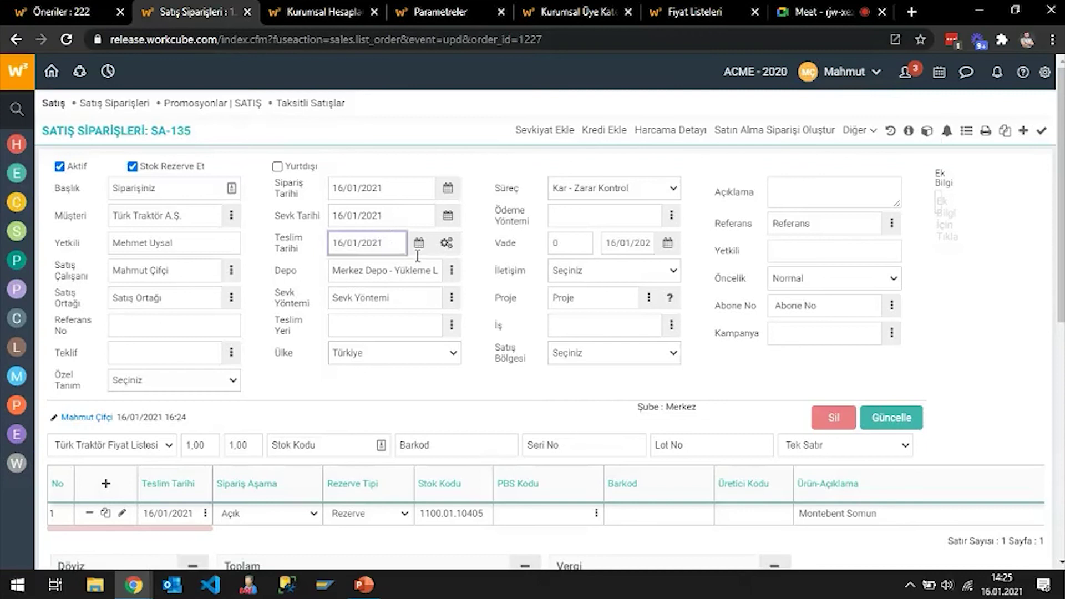
click(446, 245)
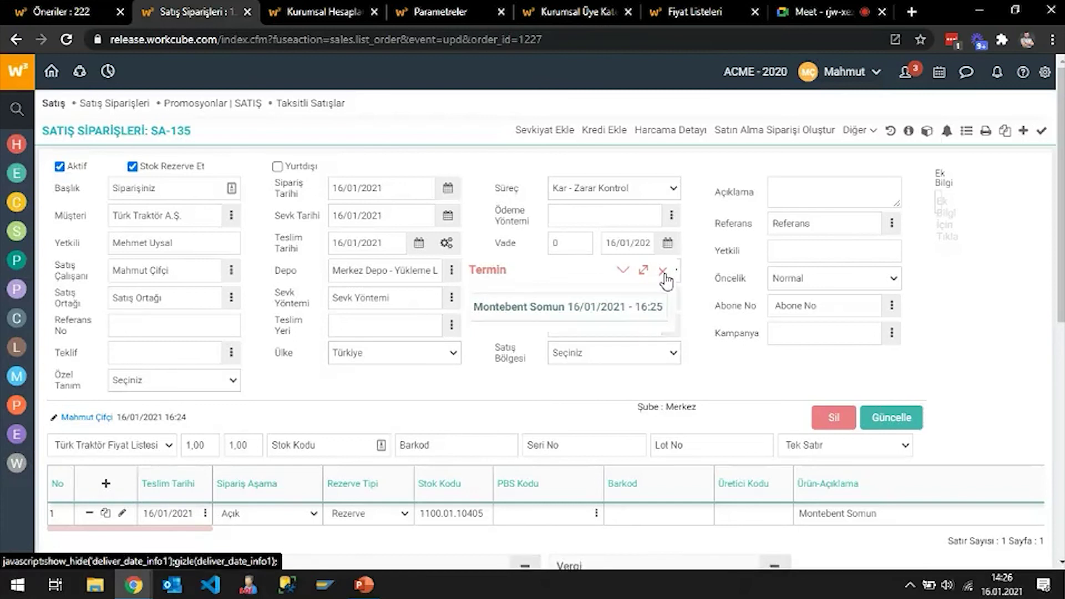
click(663, 273)
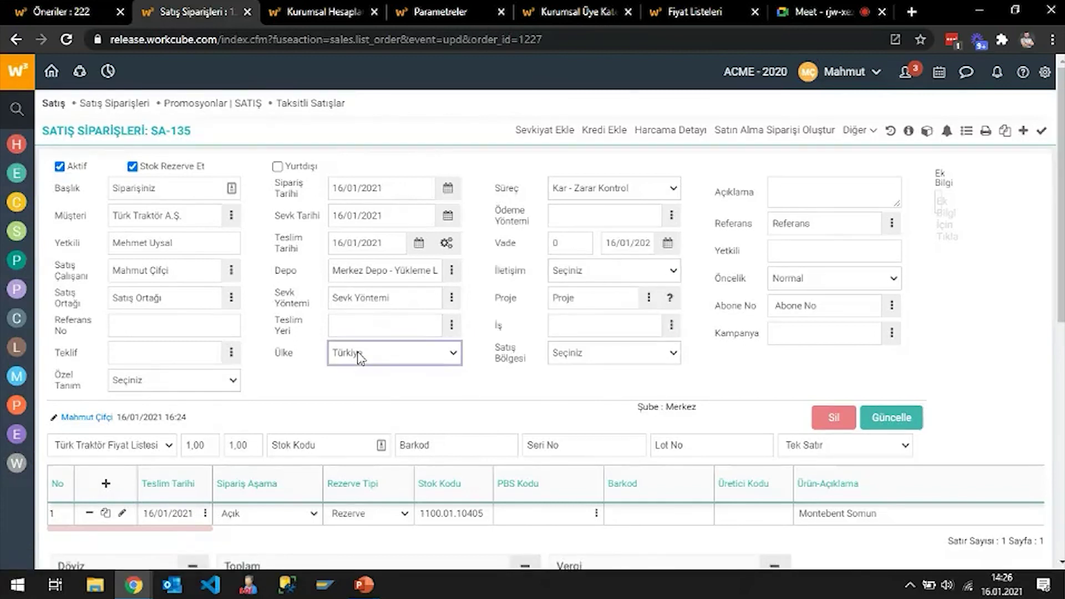
- Set the Sipariş Aşama of the Montebent Somun row to Üretim and update the sales order
scroll(358, 358, down, 1)
click(265, 441)
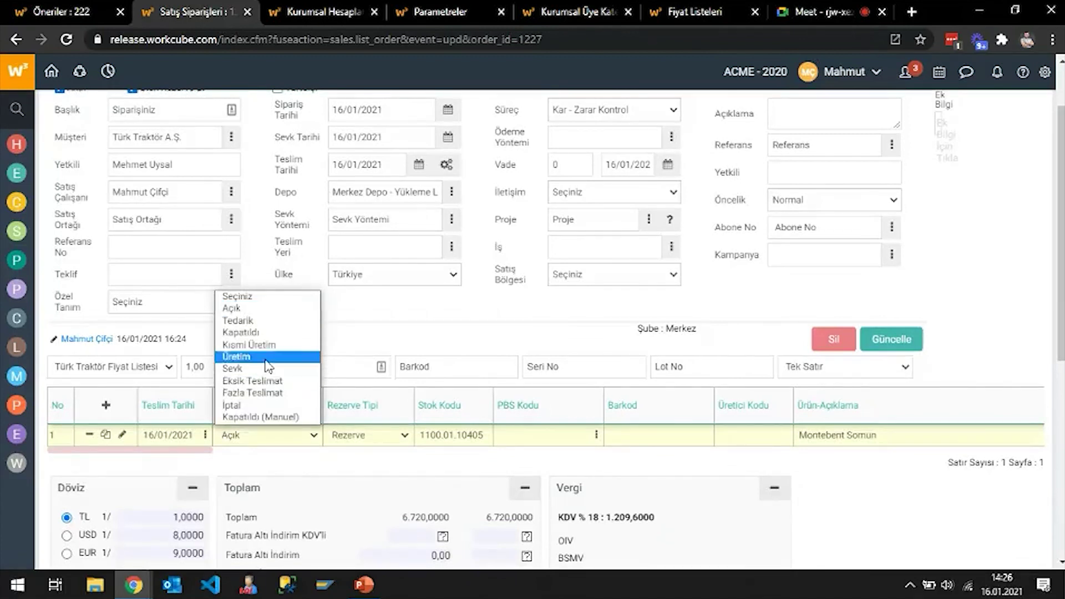
click(269, 358)
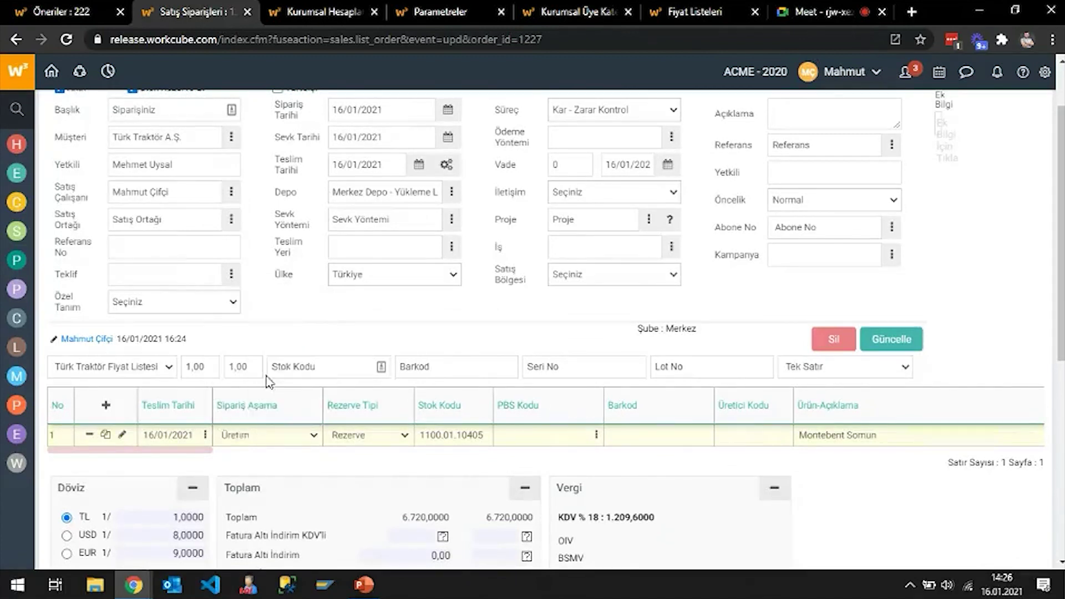
click(899, 344)
key(Return)
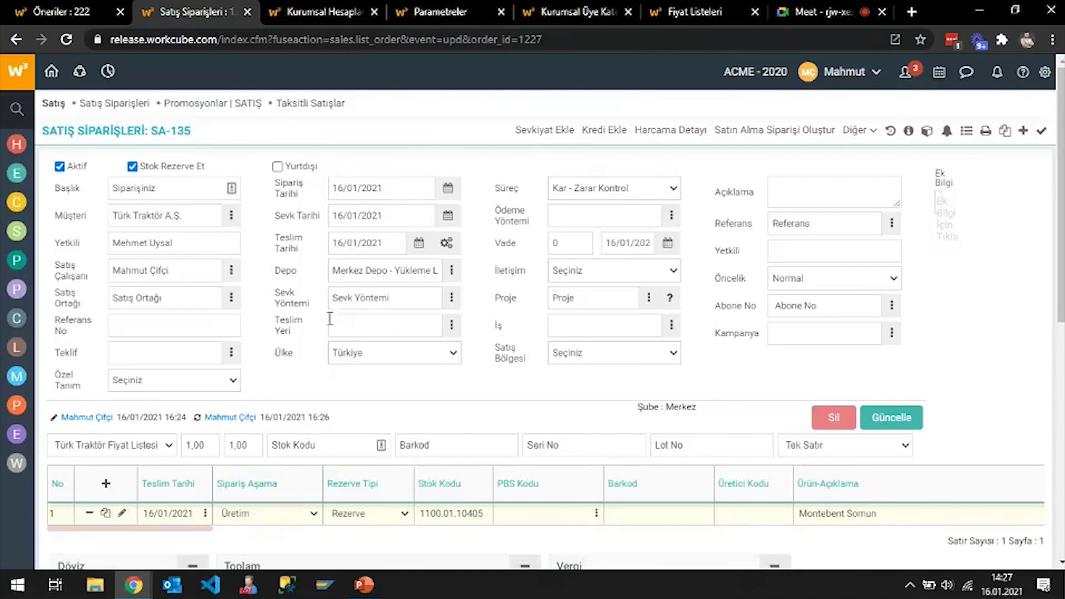
- Close the Kurumsal Hesaplar, Parametreler, Kurumsal Üye Kategorisi and Fiyat Listeleri pages
click(355, 11)
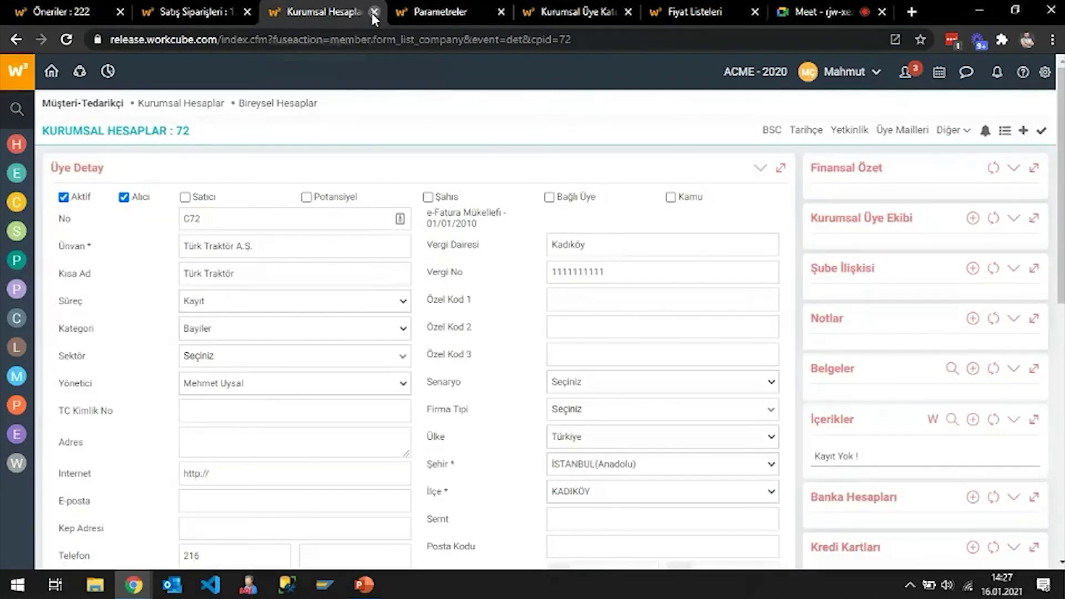
click(374, 12)
click(374, 12)
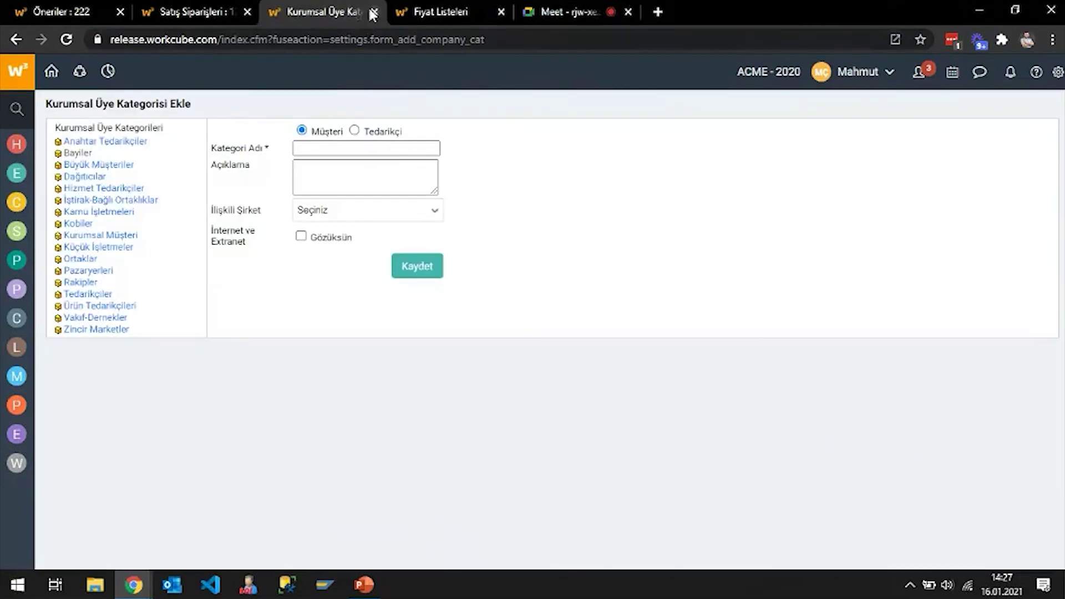
click(374, 12)
click(374, 11)
- Open the Üretim Siparişler page of Üretim Planlama in the ERP production section
click(105, 259)
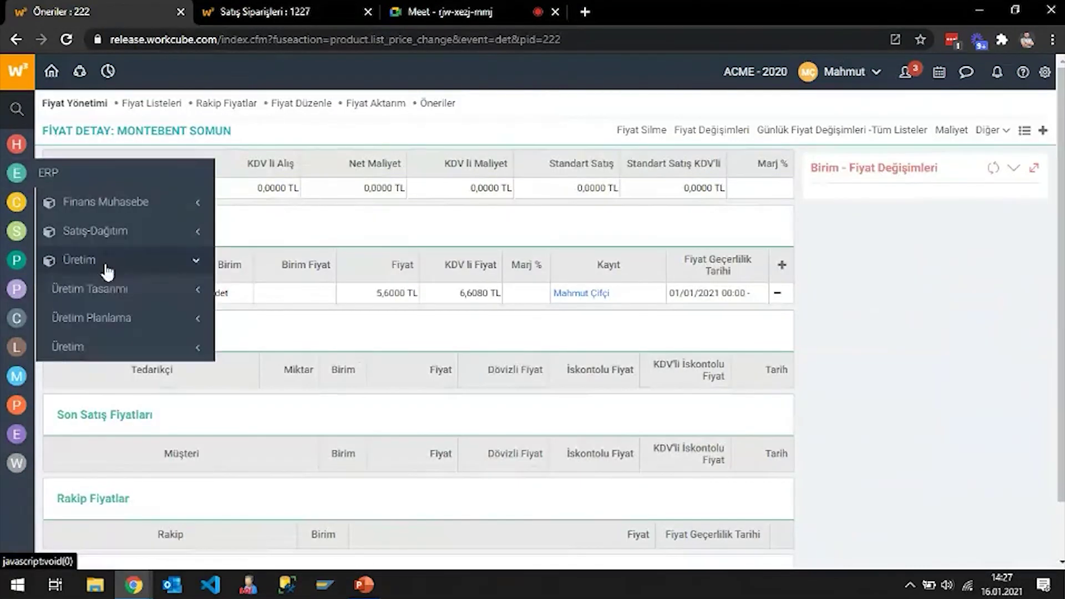
click(118, 317)
scroll(149, 325, down, 3)
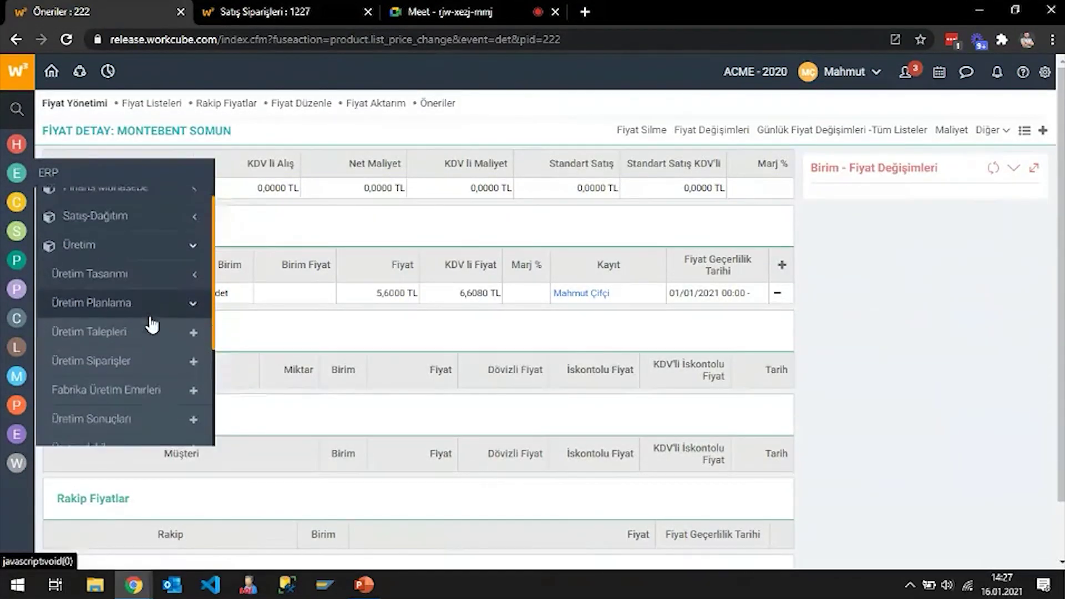
click(102, 300)
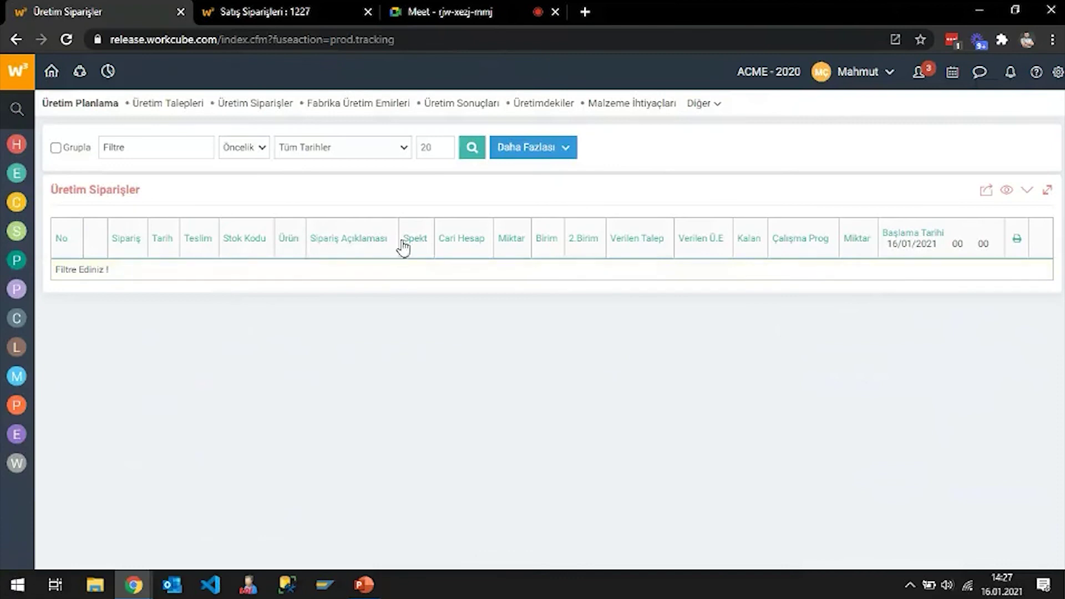
- Review the detailed filter options and list the production orders with the Durum Üretim Emri Verilmeyenler
click(526, 148)
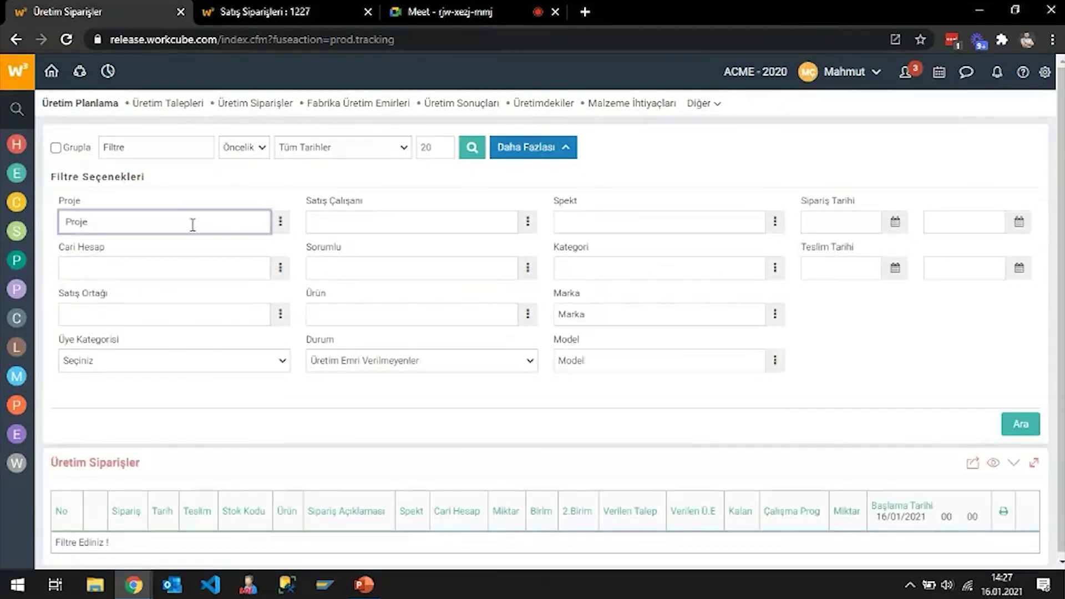
click(350, 273)
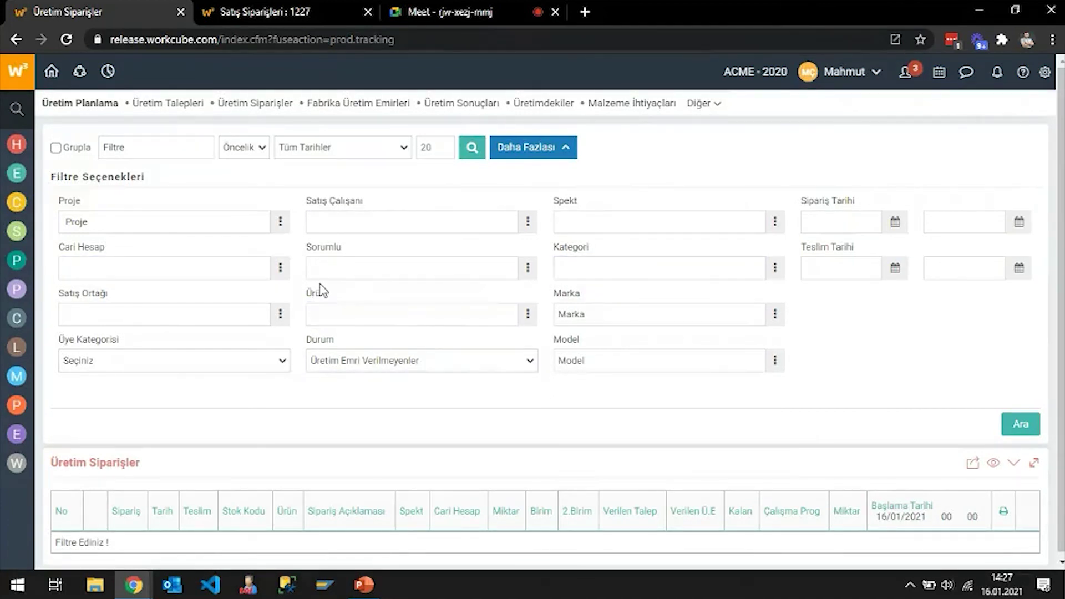
click(441, 371)
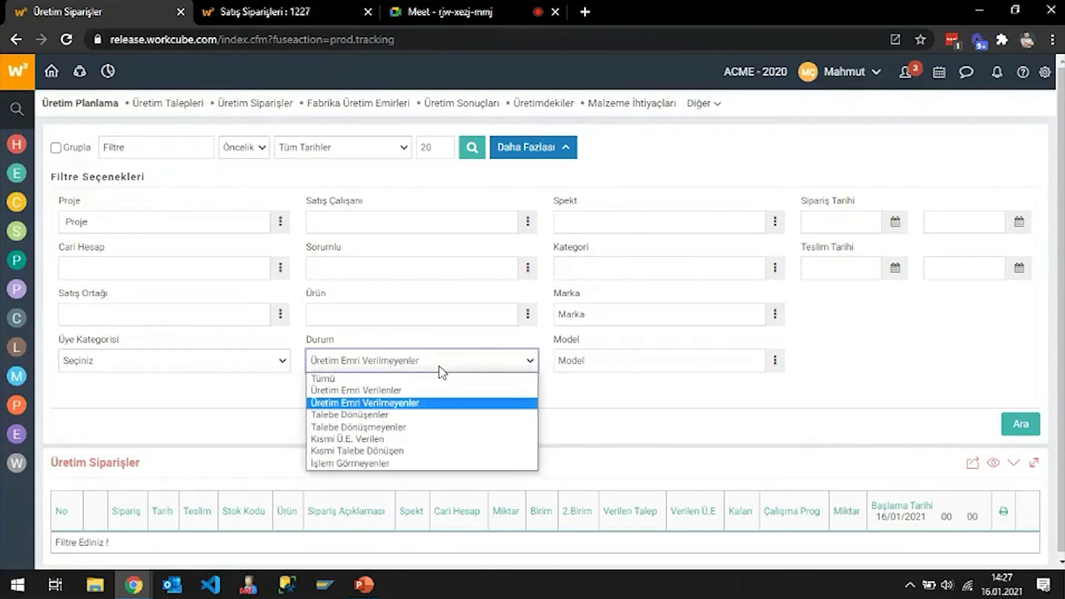
click(441, 370)
click(472, 147)
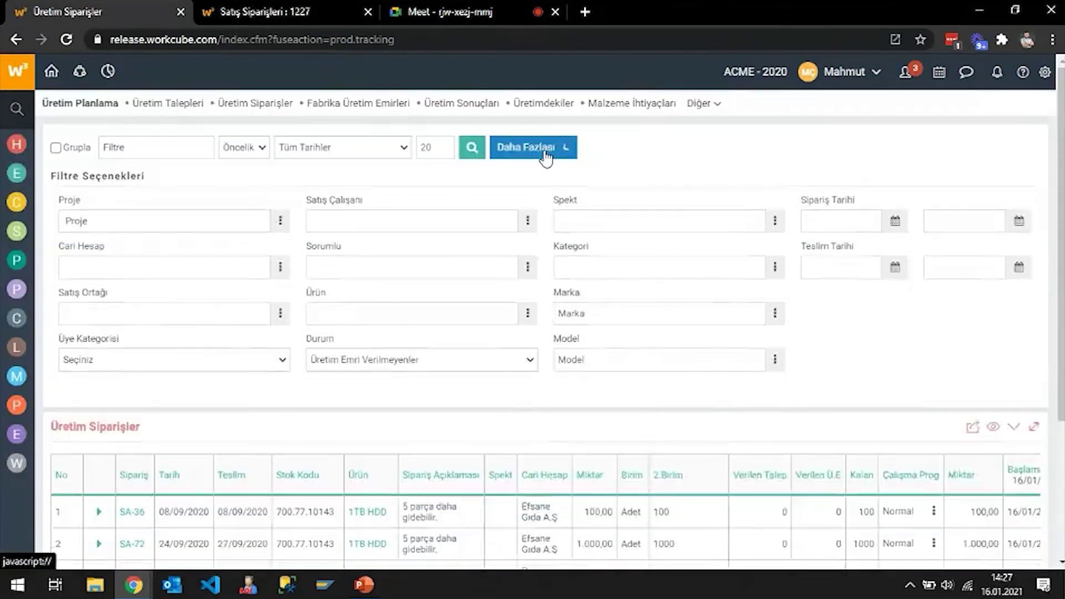
click(547, 157)
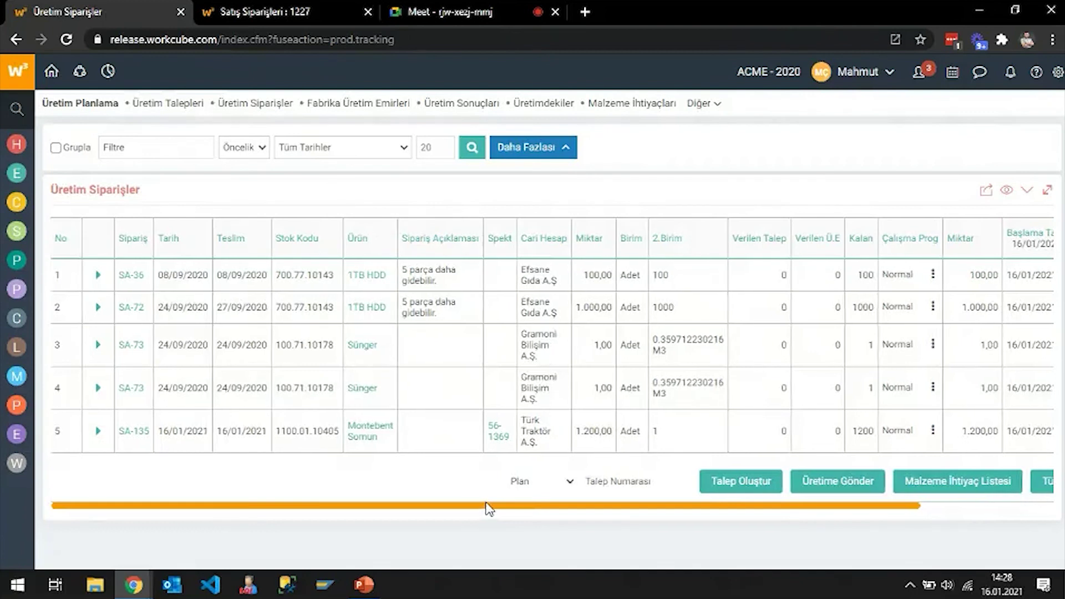
- Examine the Montebent Somun production order row and its Çalışma Programı choices, and reload the order list
mouse_move(487, 509)
mouse_down()
mouse_move(564, 507)
mouse_move(469, 515)
mouse_up()
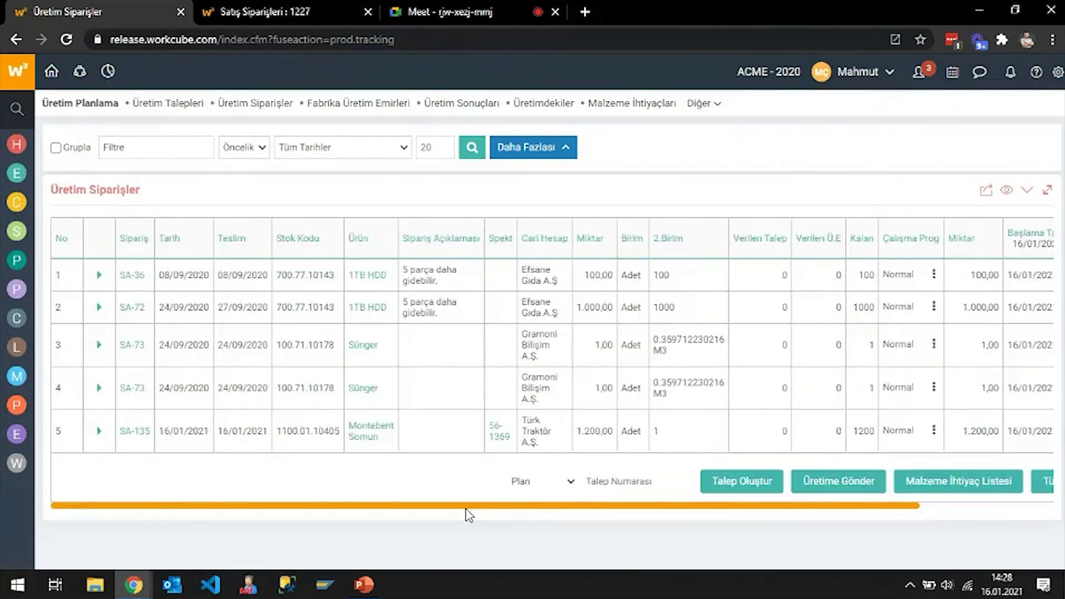
drag(369, 506, 532, 495)
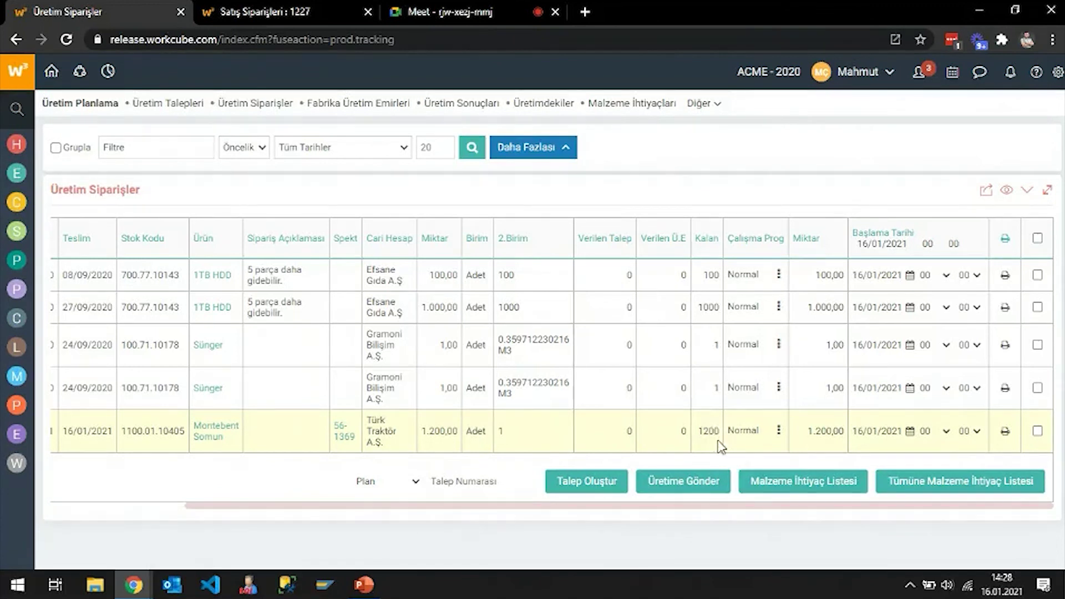
click(780, 432)
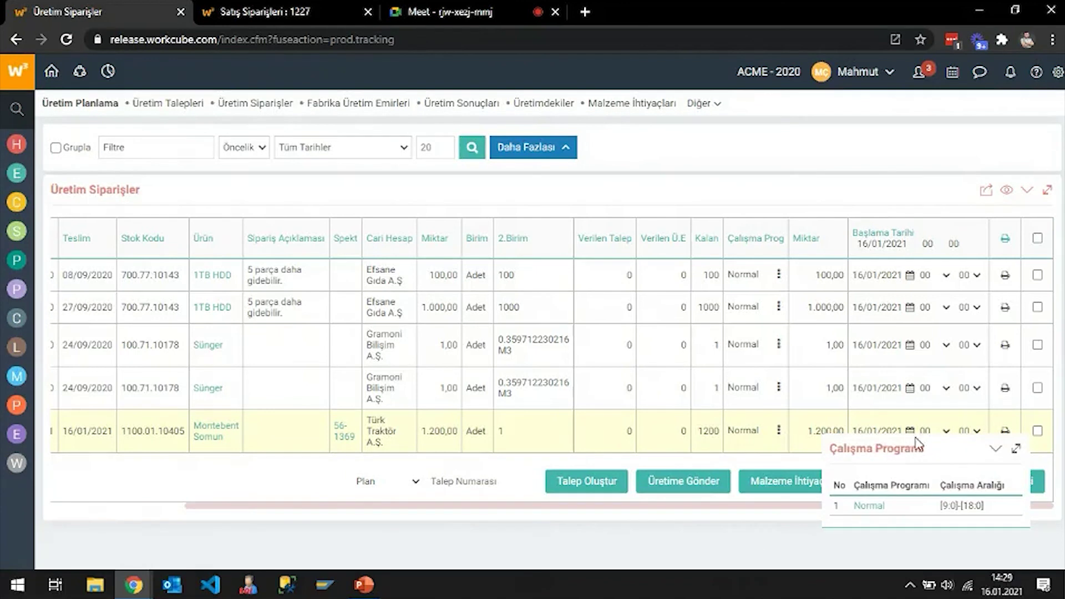
click(996, 448)
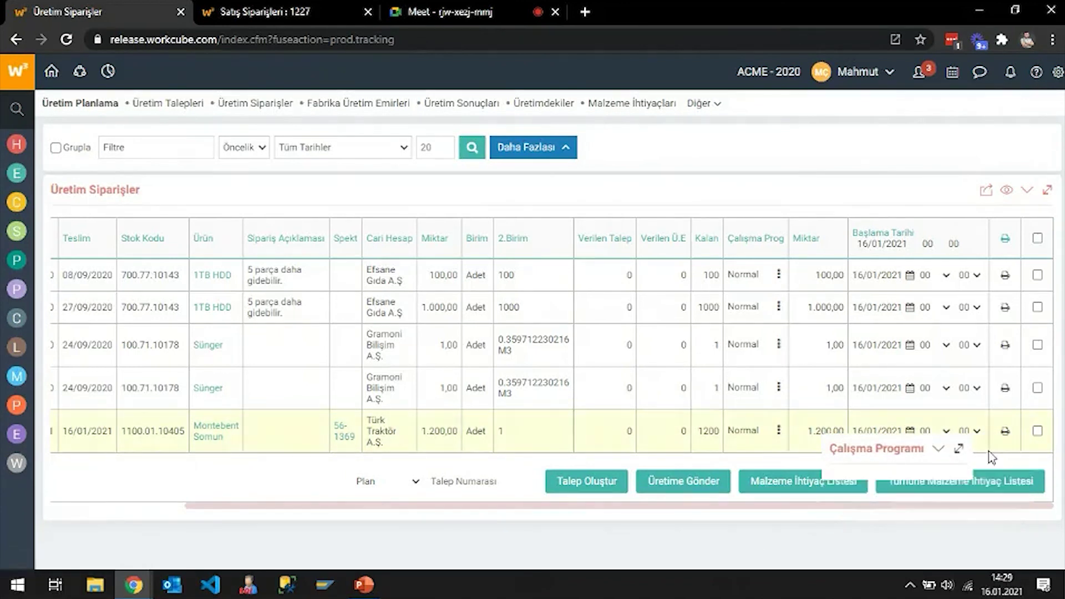
click(944, 451)
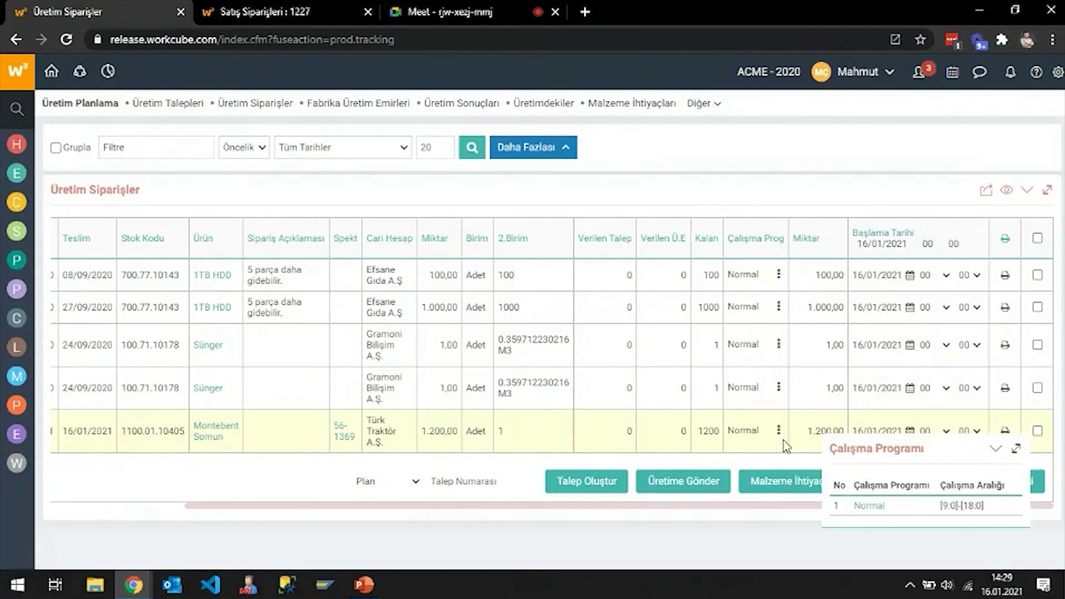
double_click(746, 428)
click(477, 148)
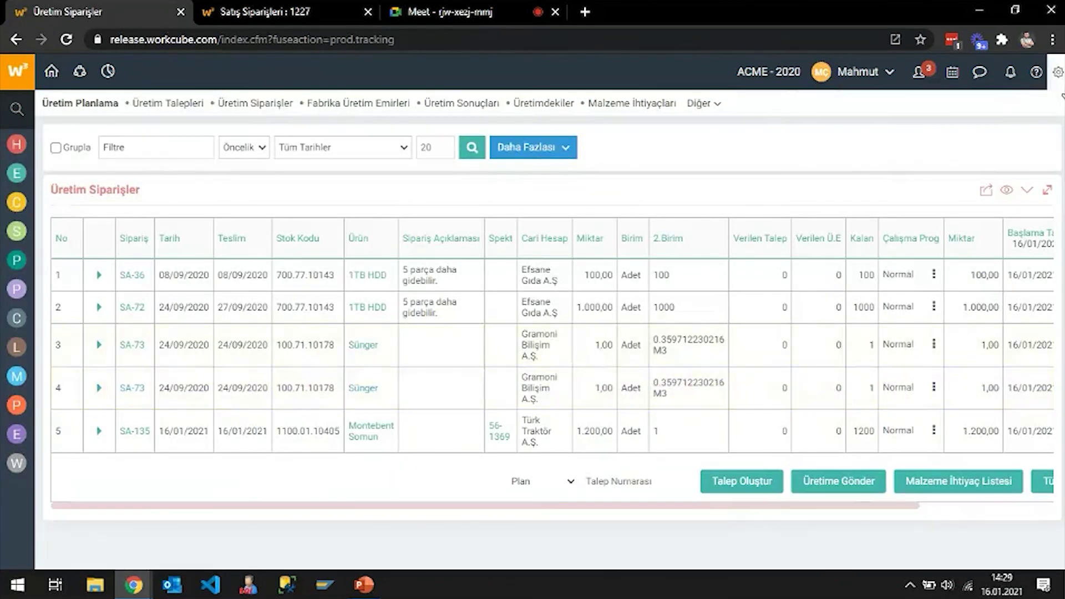
- Examine the page settings of Üretim Siparişler and the choices for Acil İhtiyaç Miktarını Toplam Sipariş Miktarından Hesapla, and close the settings
click(1058, 71)
click(1036, 107)
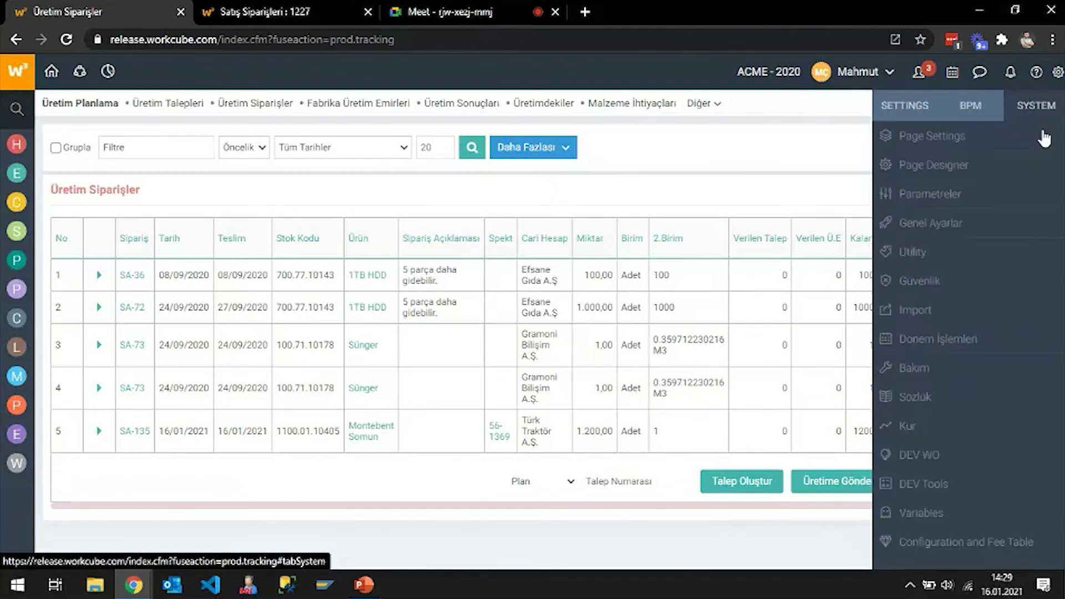
click(930, 139)
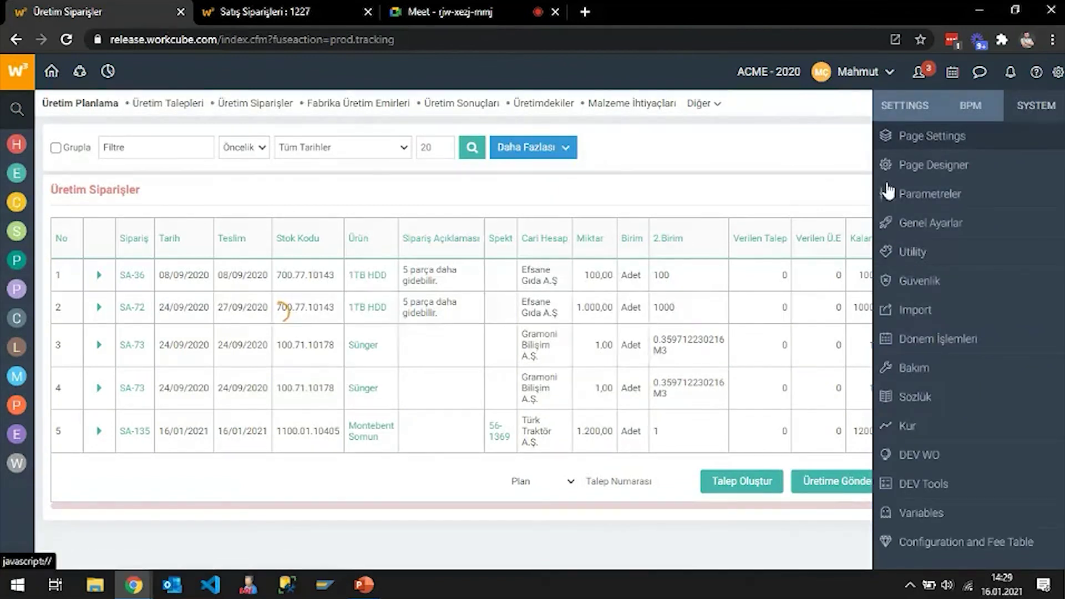
mouse_move(638, 326)
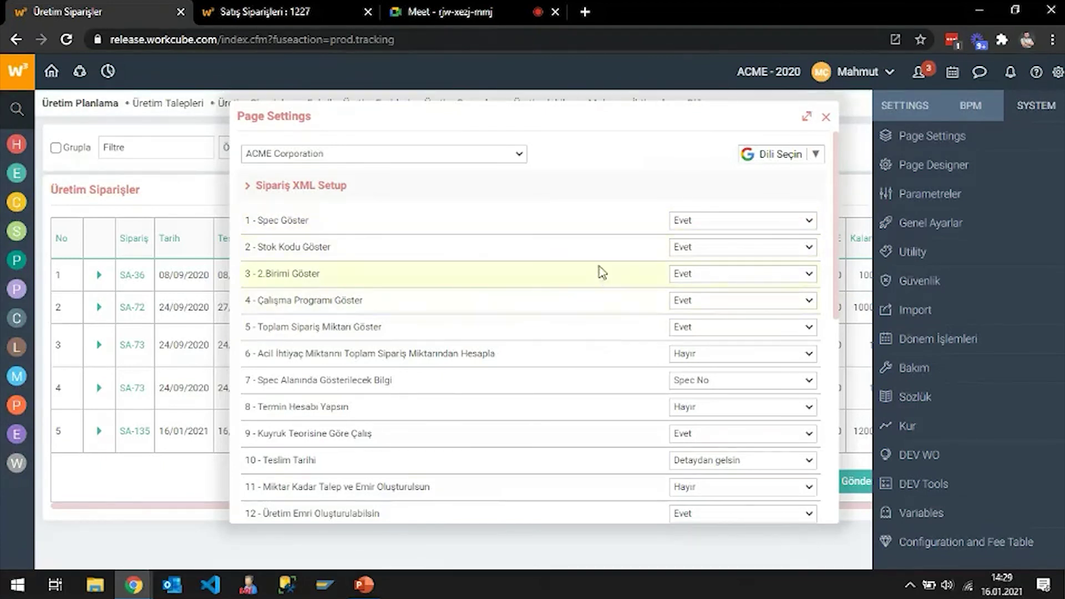
scroll(451, 242, down, 1)
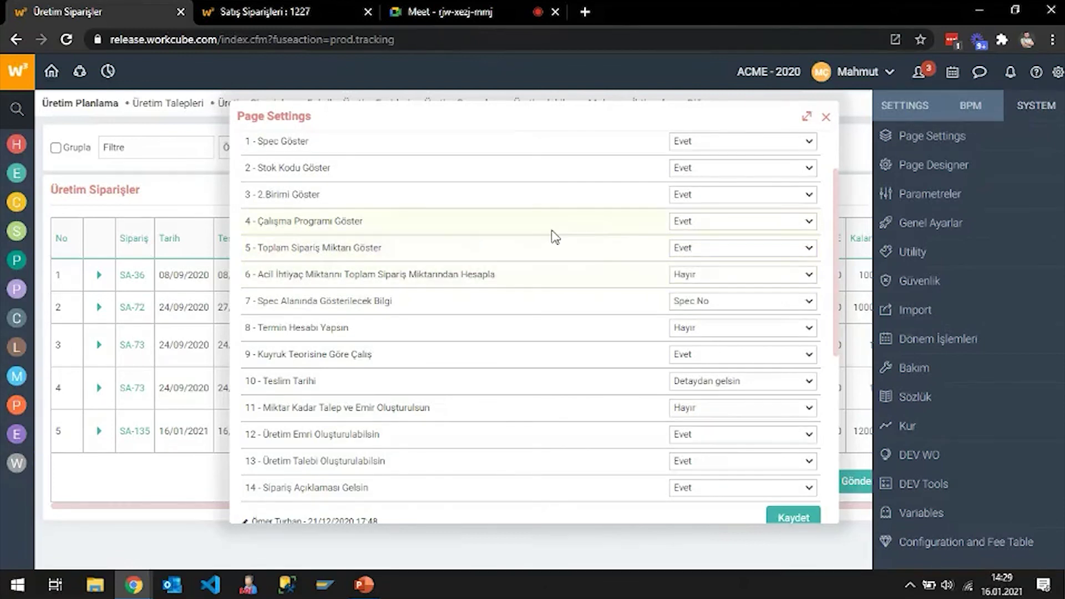
scroll(423, 244, down, 1)
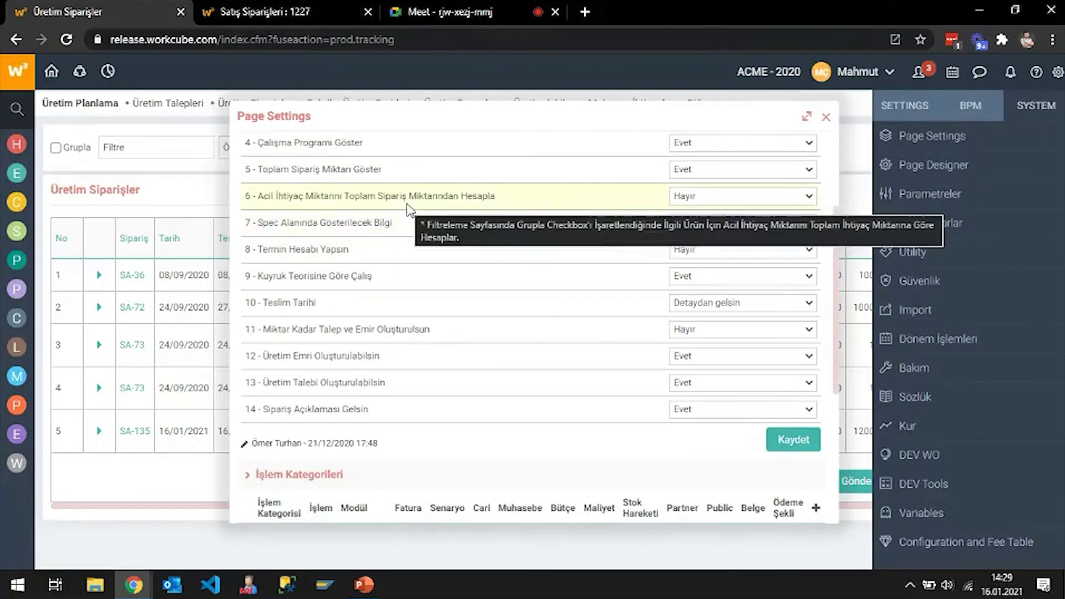
mouse_move(343, 200)
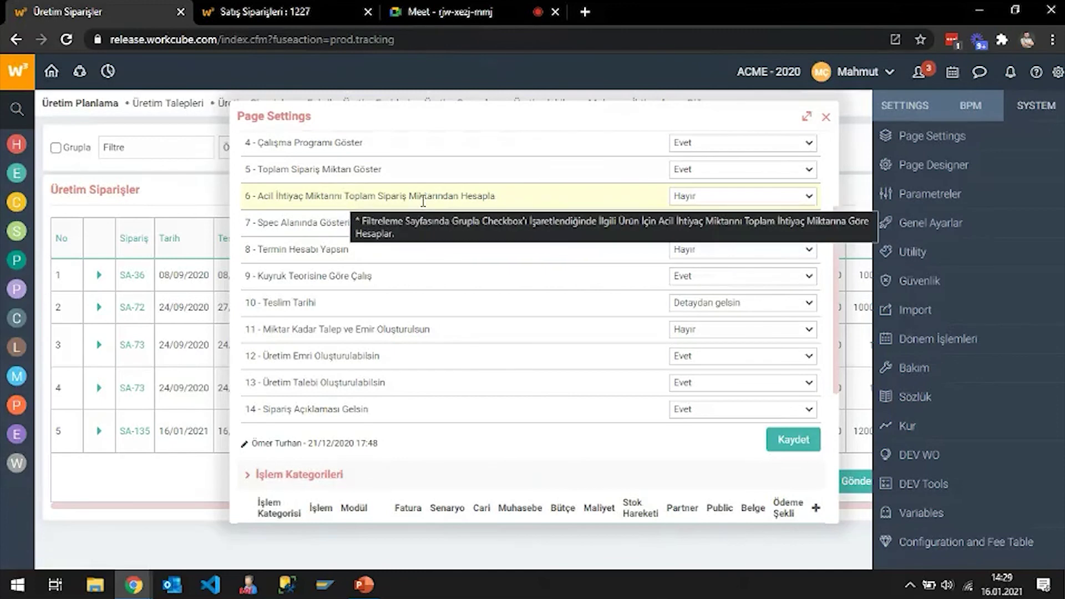
click(686, 199)
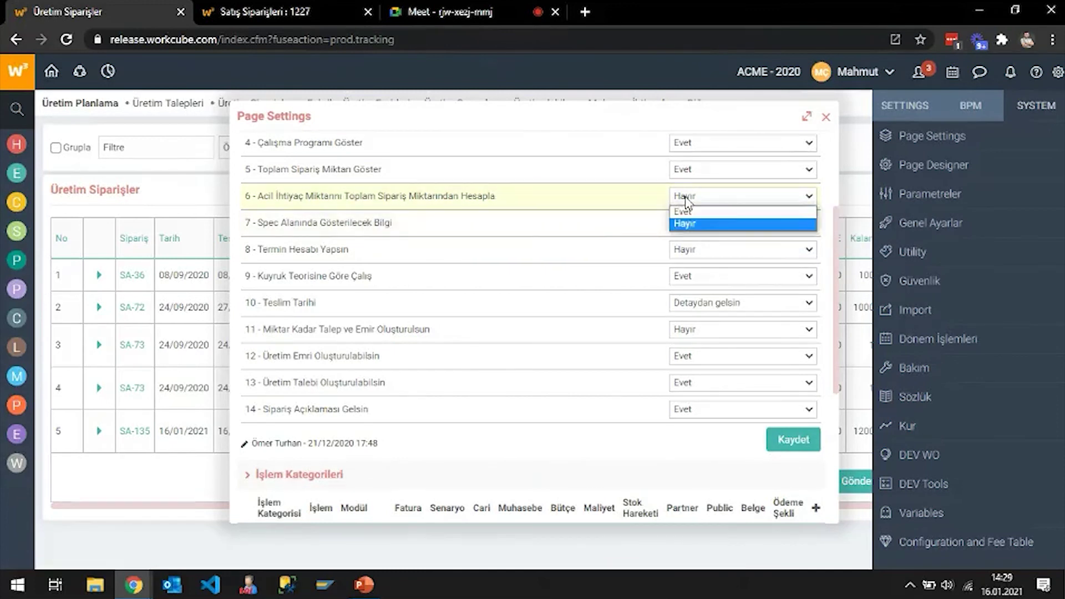
click(457, 192)
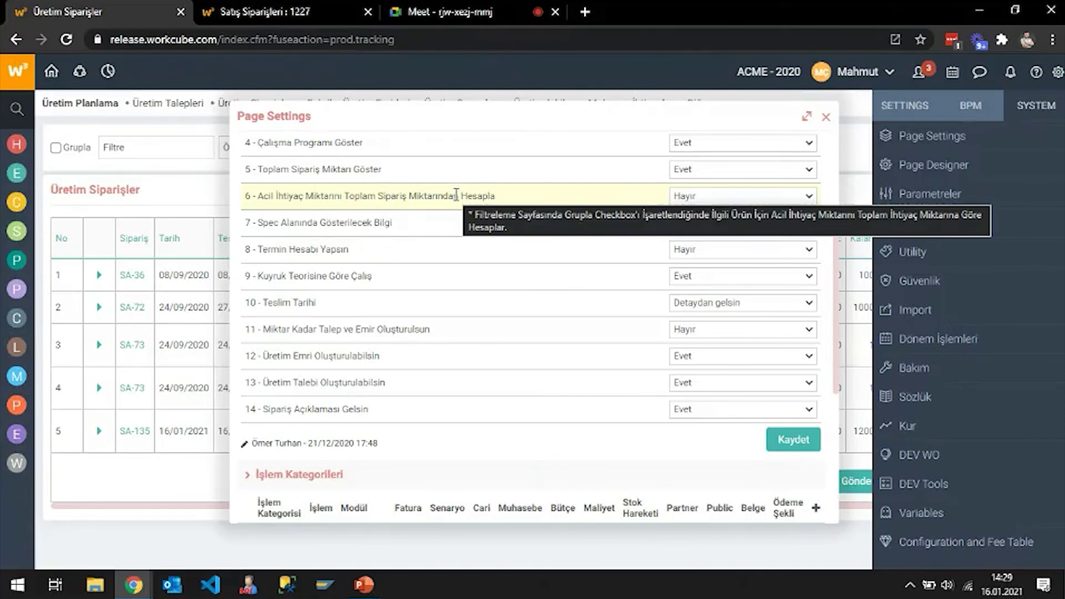
click(827, 119)
click(294, 496)
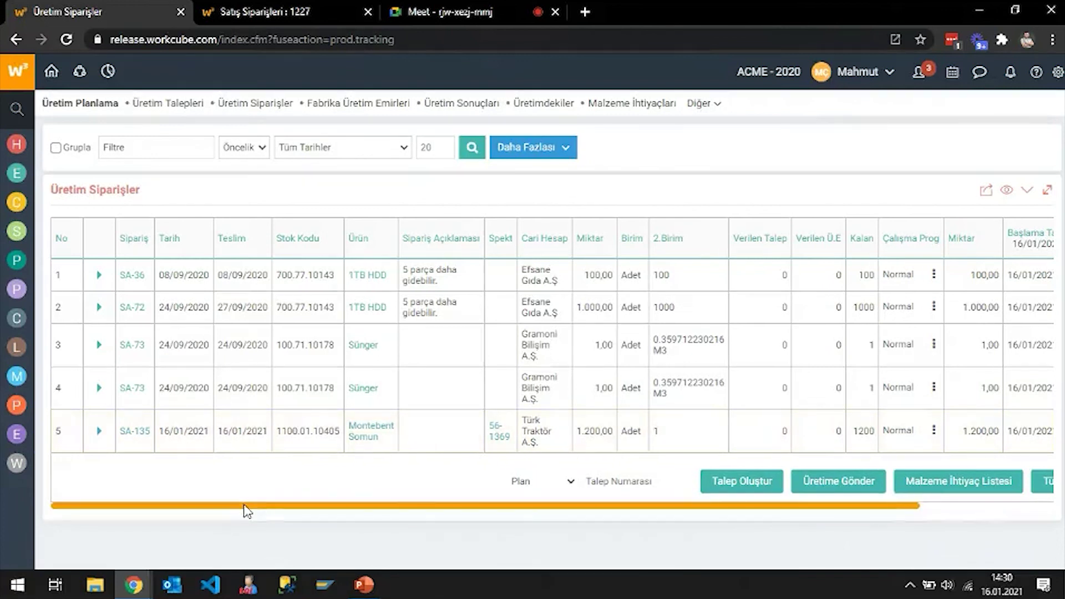
- Examine the remaining columns of the production order list and compare them with the Sipariş XML Setup options
drag(245, 507, 470, 510)
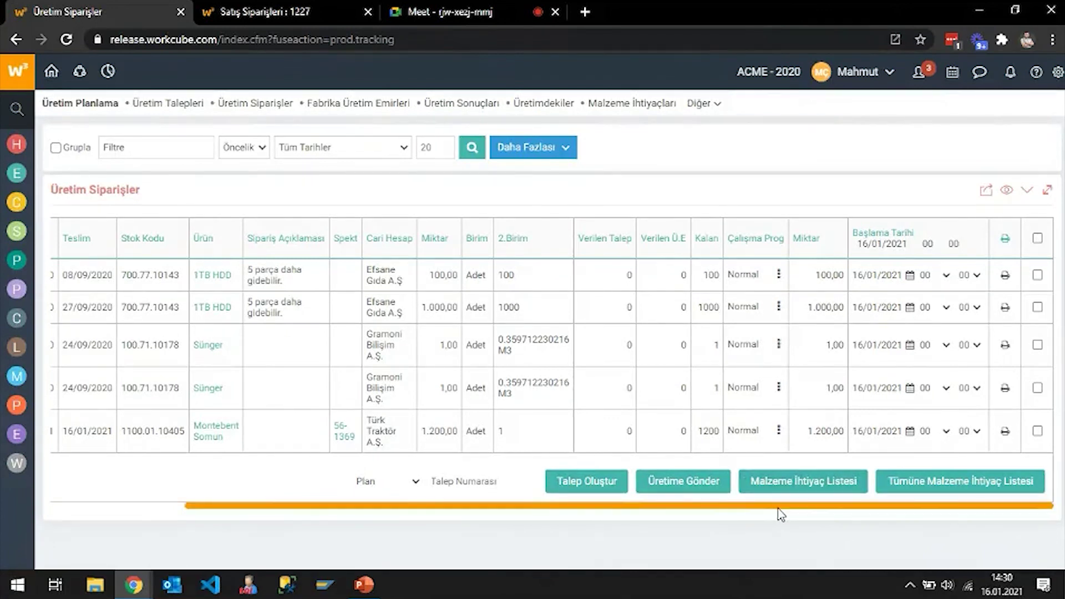
click(1057, 72)
click(1037, 106)
click(943, 138)
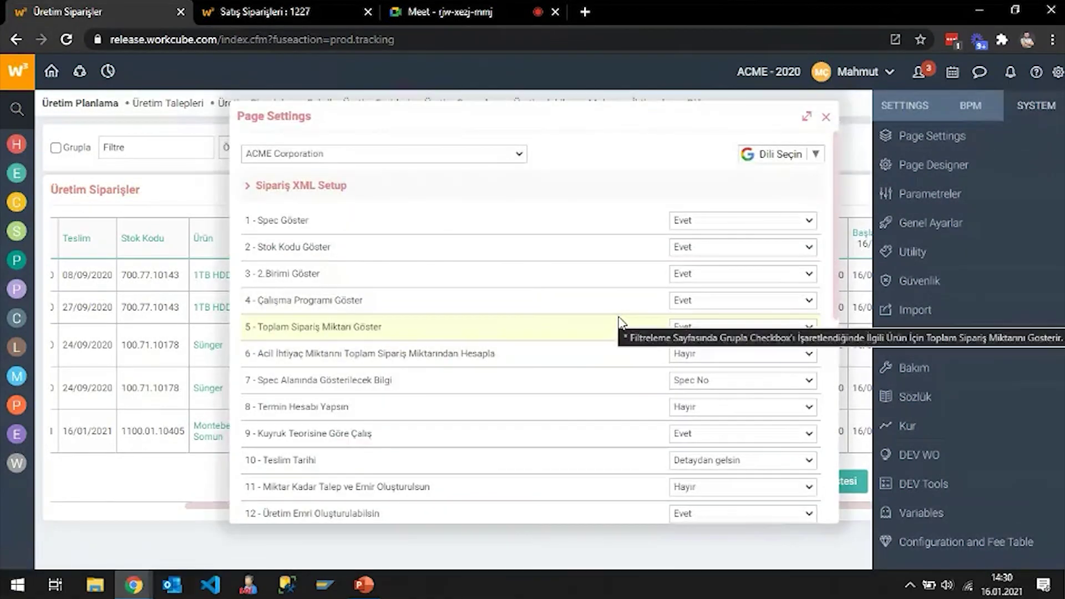
scroll(616, 314, down, 3)
scroll(613, 311, up, 2)
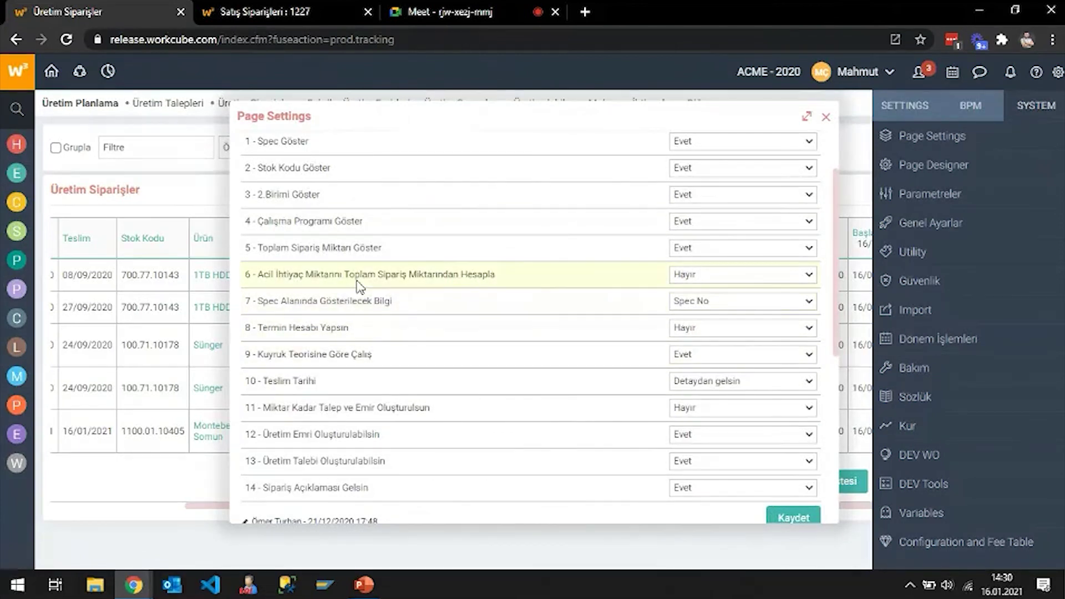
click(826, 117)
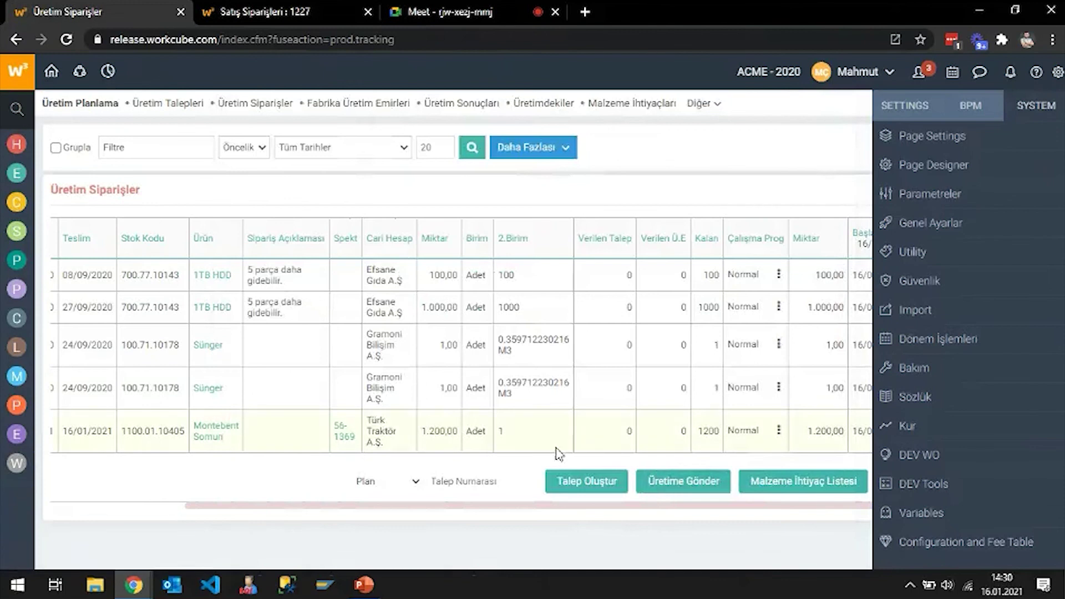
click(768, 456)
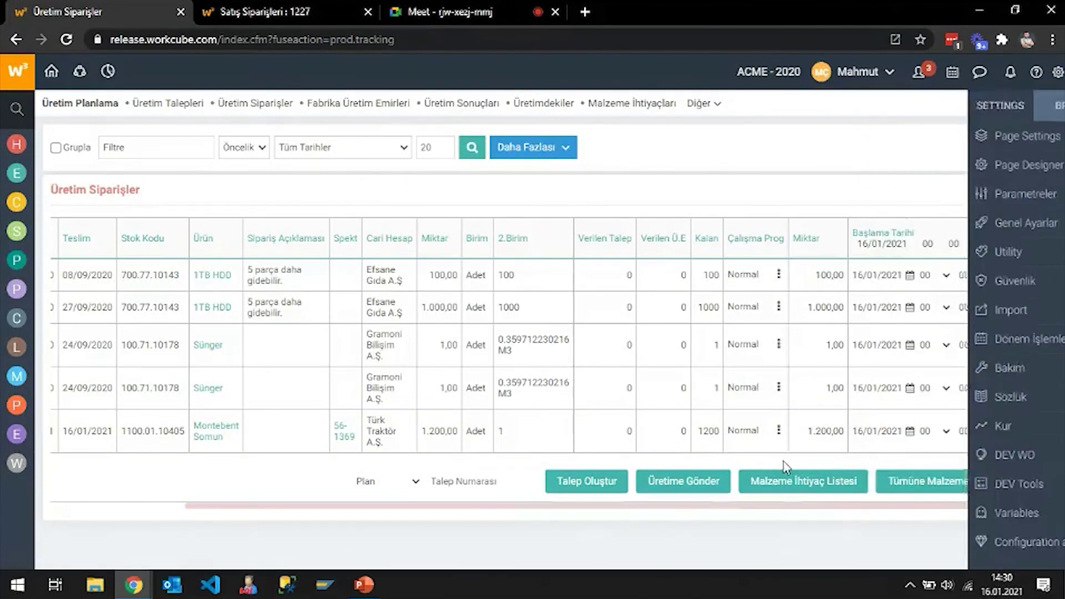
drag(947, 508, 539, 476)
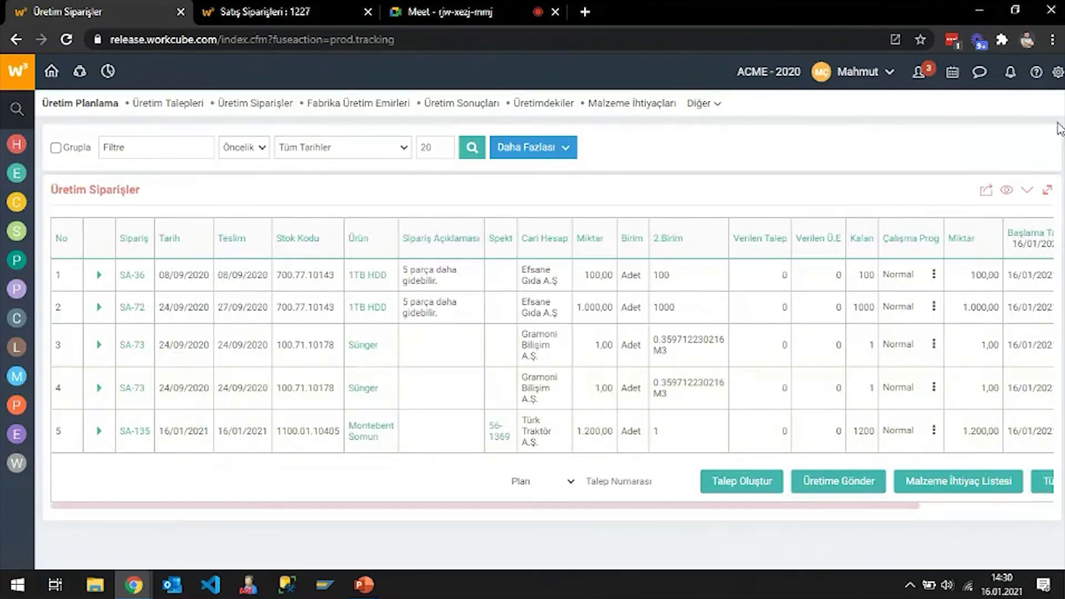
- Set Spec Alanında Gösterilecek Bilgi to Spec İsmi in the page settings of Üretim Siparişler
click(1058, 73)
click(1041, 111)
click(888, 138)
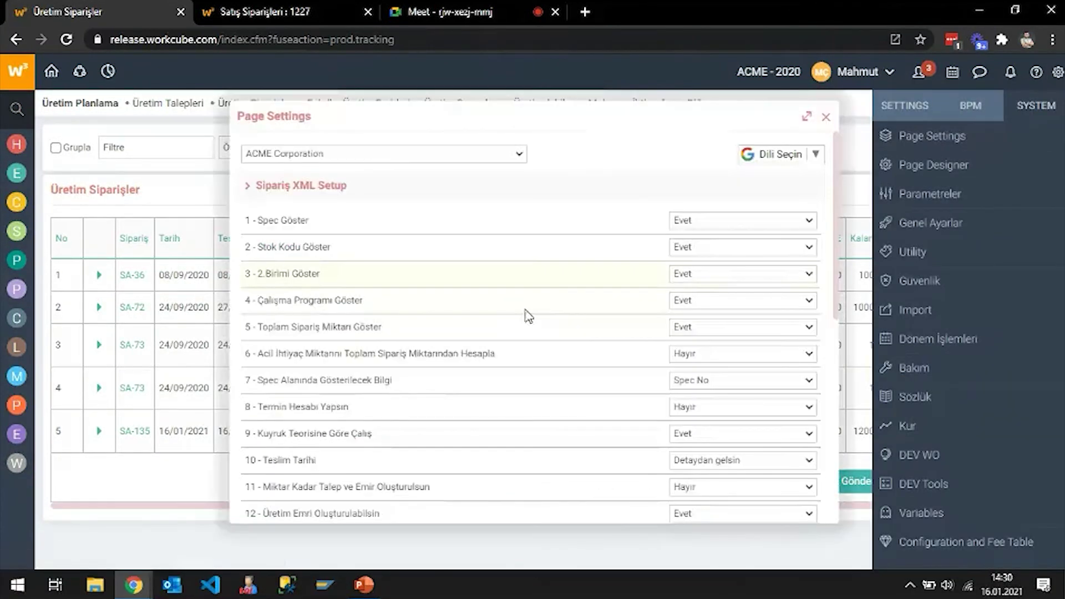
scroll(496, 350, down, 3)
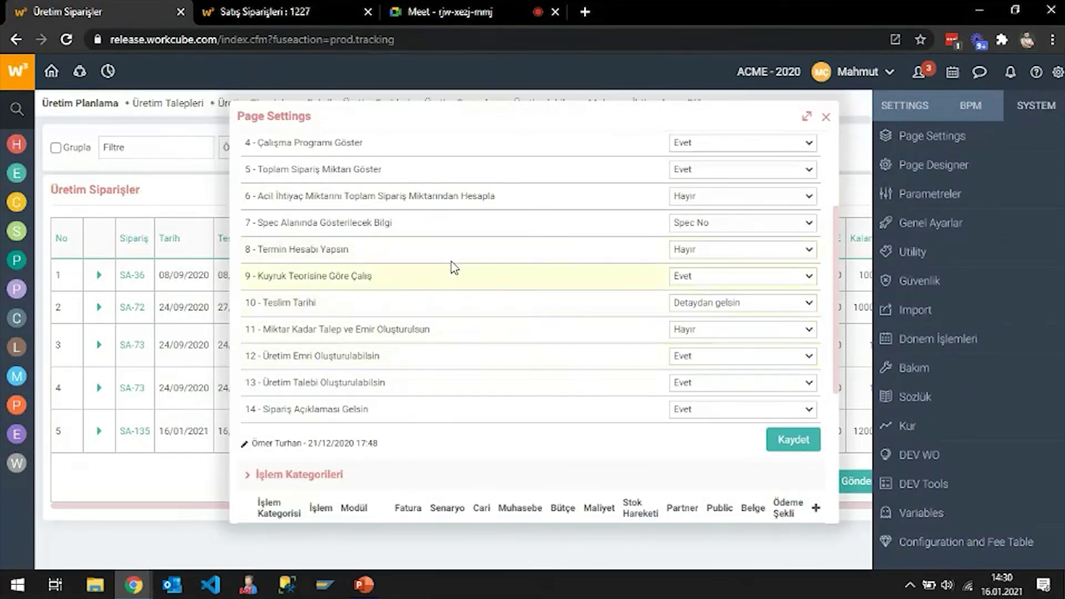
mouse_move(452, 261)
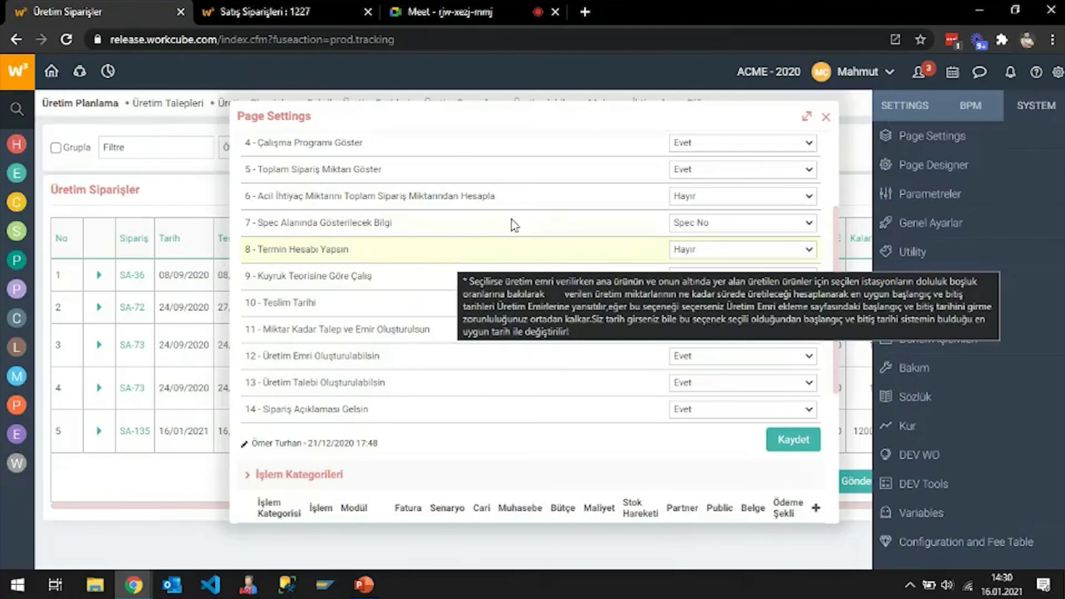
mouse_move(573, 190)
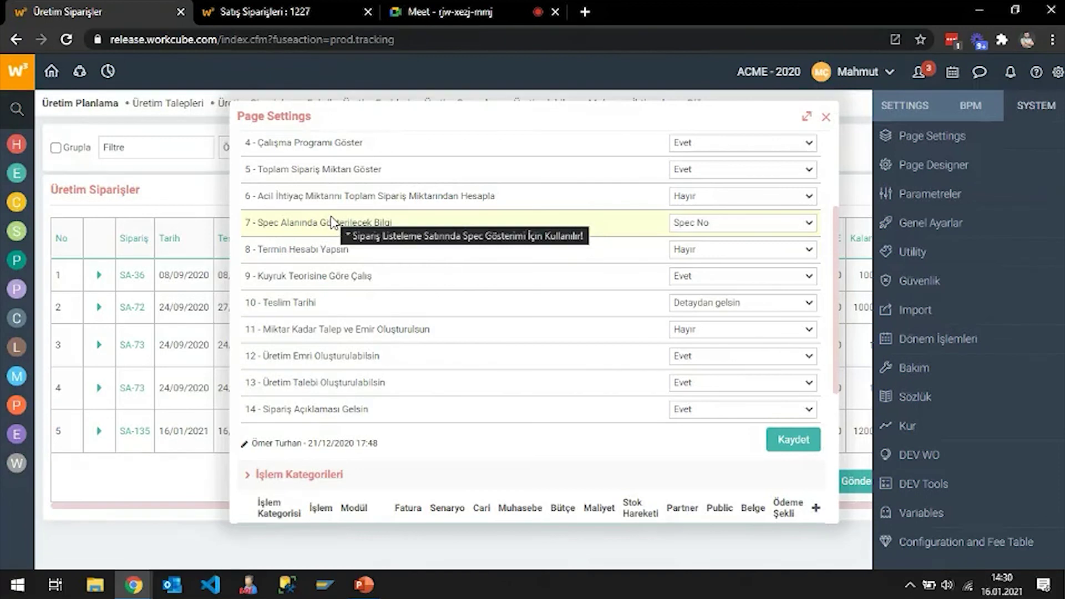
click(716, 223)
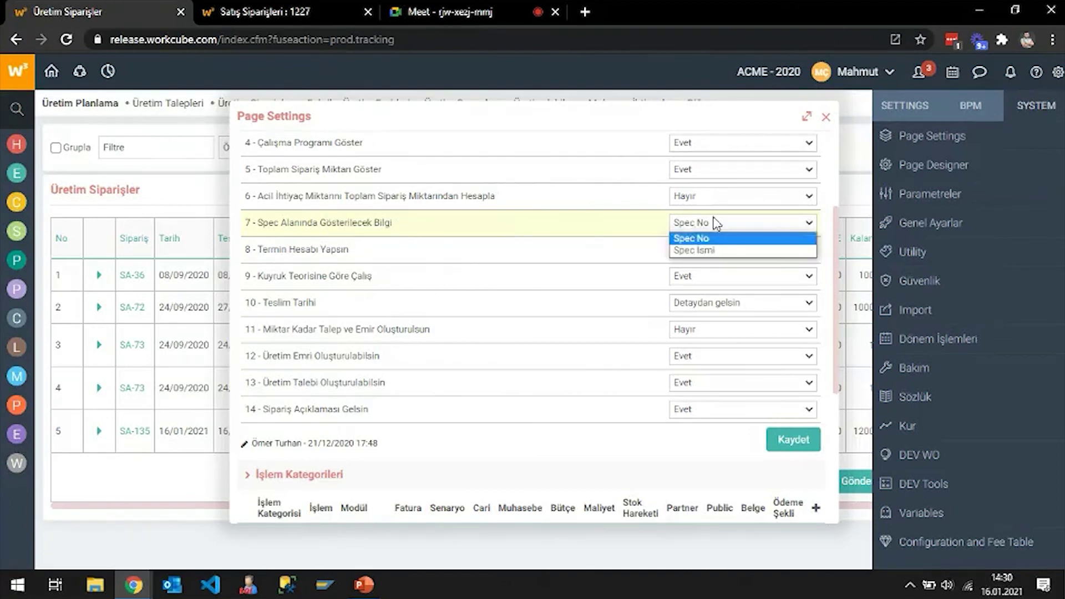
click(713, 251)
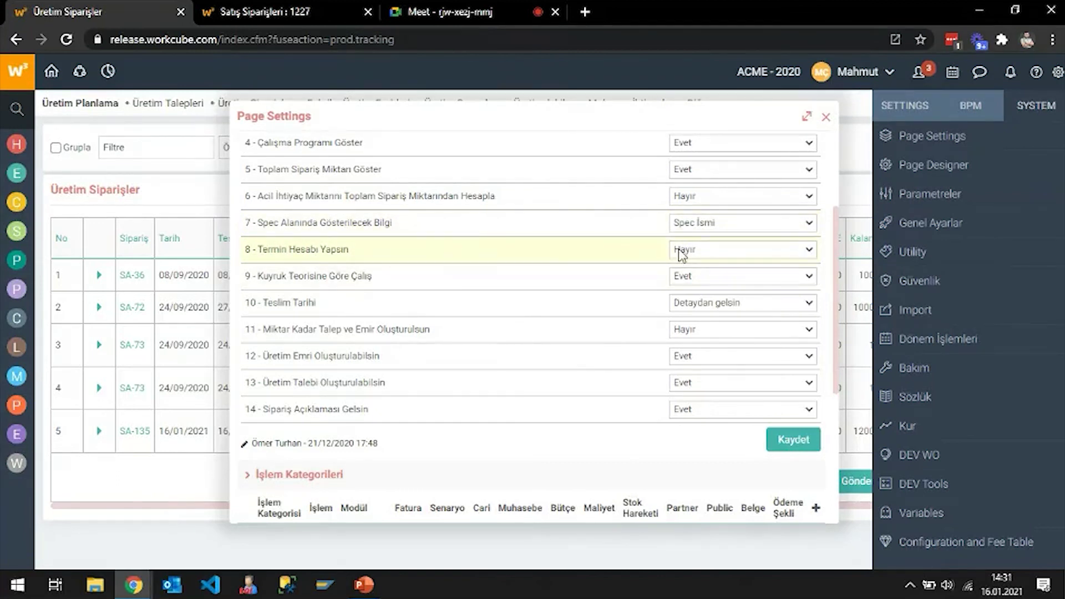
- Review the explanations of the planning and production options and the choices available for Teslim Tarihi
mouse_move(681, 253)
mouse_move(341, 275)
mouse_move(478, 395)
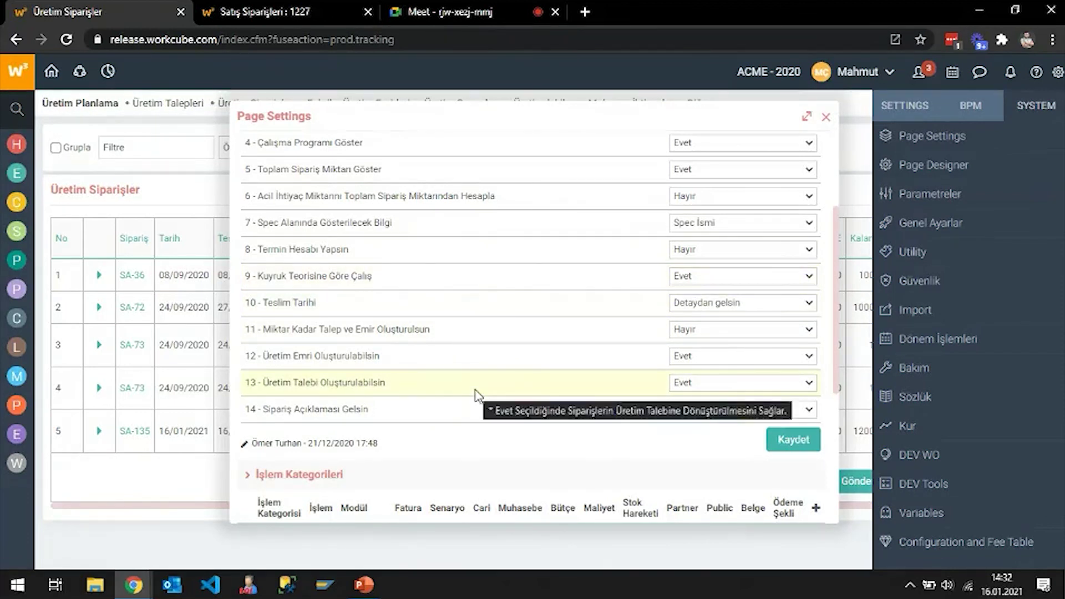
click(707, 304)
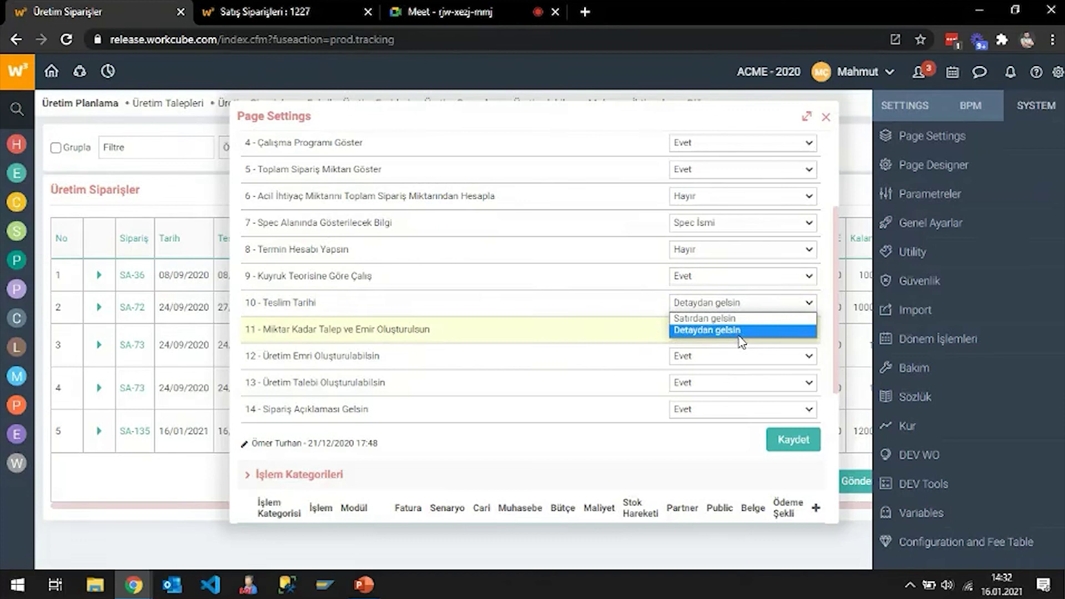
click(429, 303)
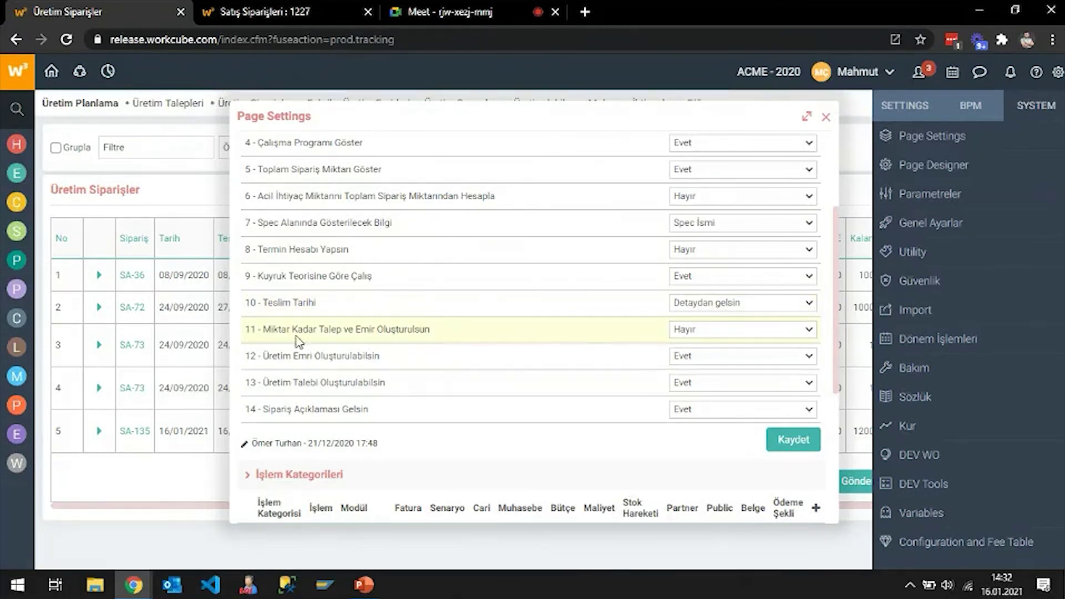
- Try Evet for Miktar Kadar Talep ve Emir Oluşturulsun, read its explanation and set the option back to Hayır
mouse_move(295, 333)
click(691, 331)
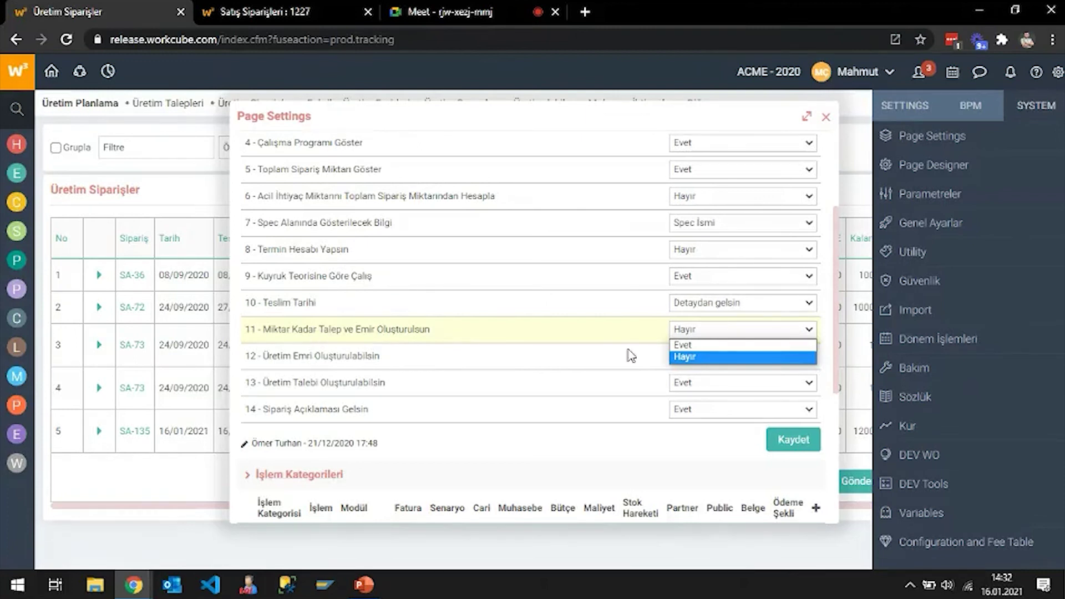
click(687, 345)
mouse_move(368, 328)
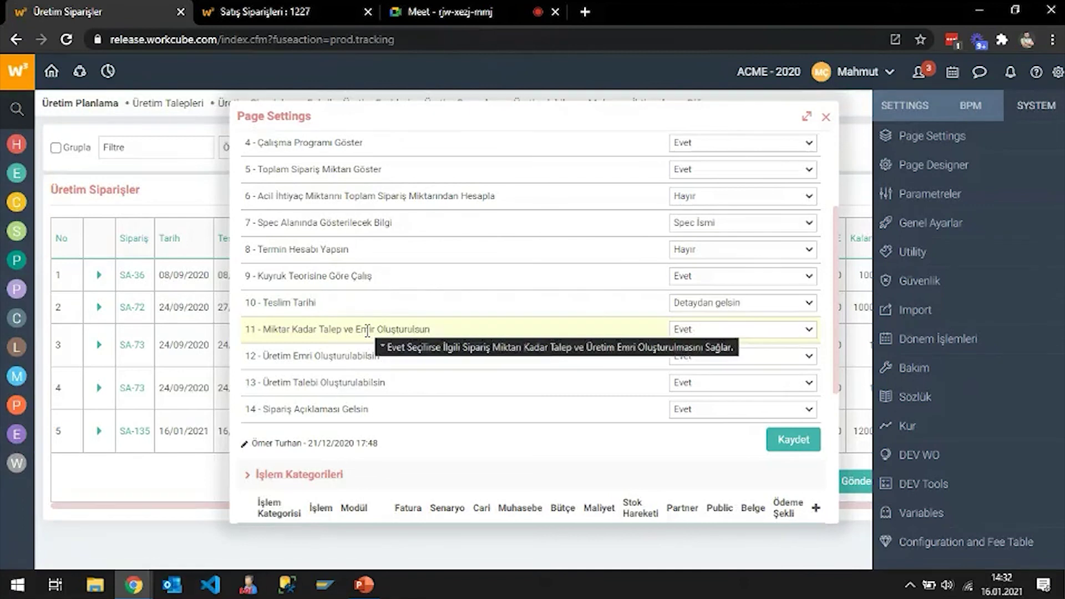
click(706, 330)
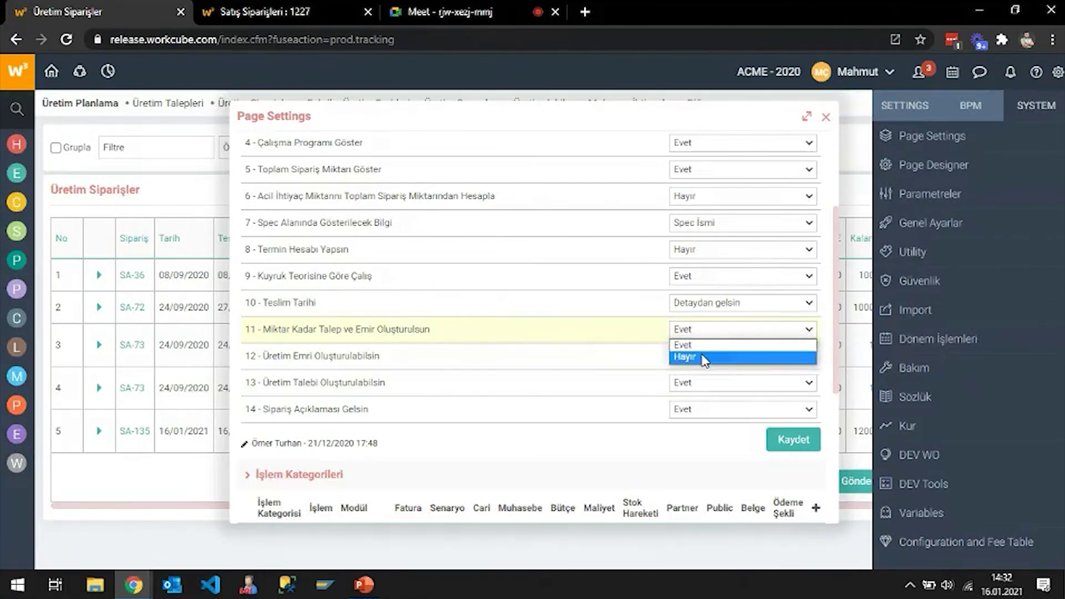
click(704, 358)
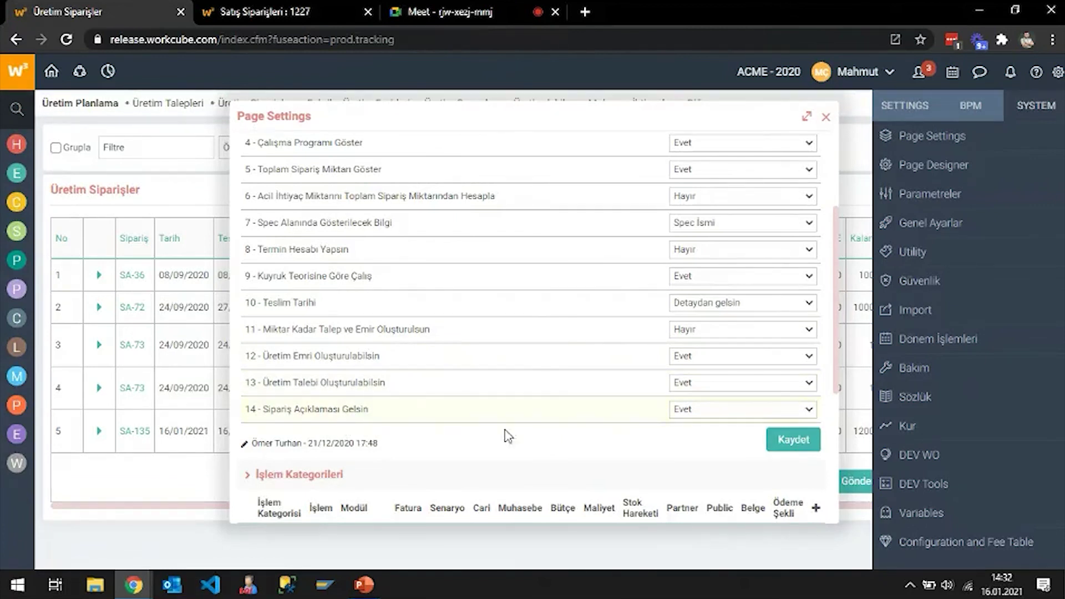
- Save the page settings and reload the Üretim Siparişler list
click(782, 444)
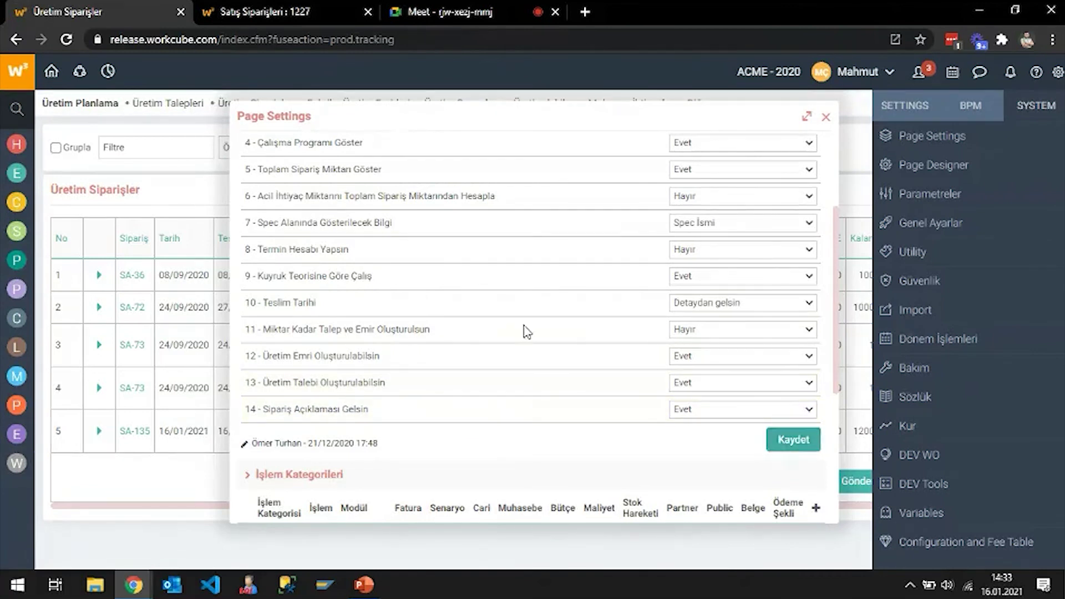
right_click(157, 201)
click(191, 238)
click(597, 167)
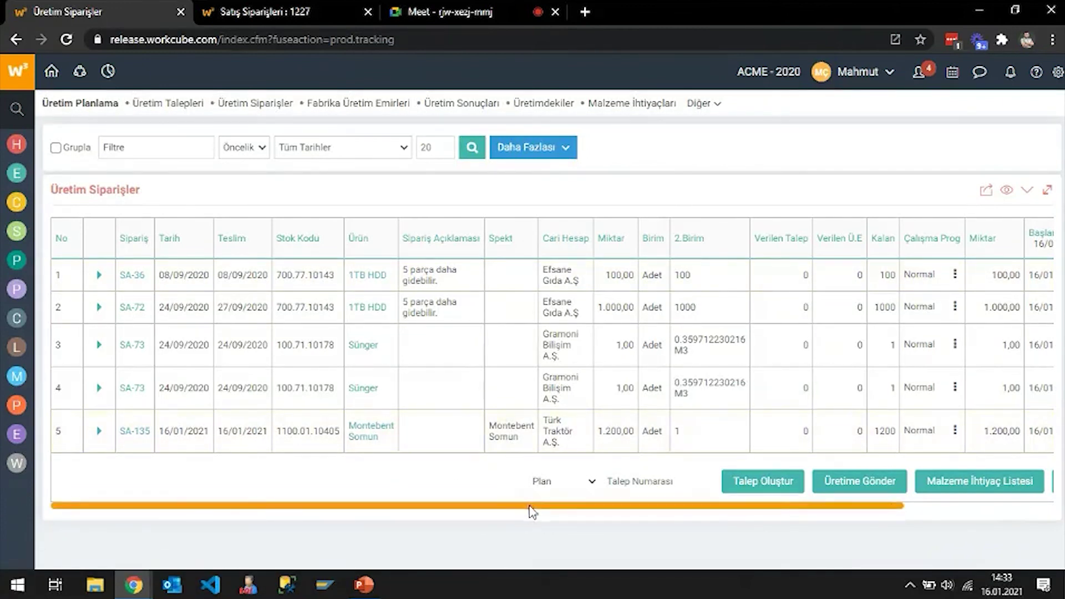
- Review the reloaded order columns and select the Türk Traktör A.Ş. order row for Montebent Somun
drag(626, 505, 784, 511)
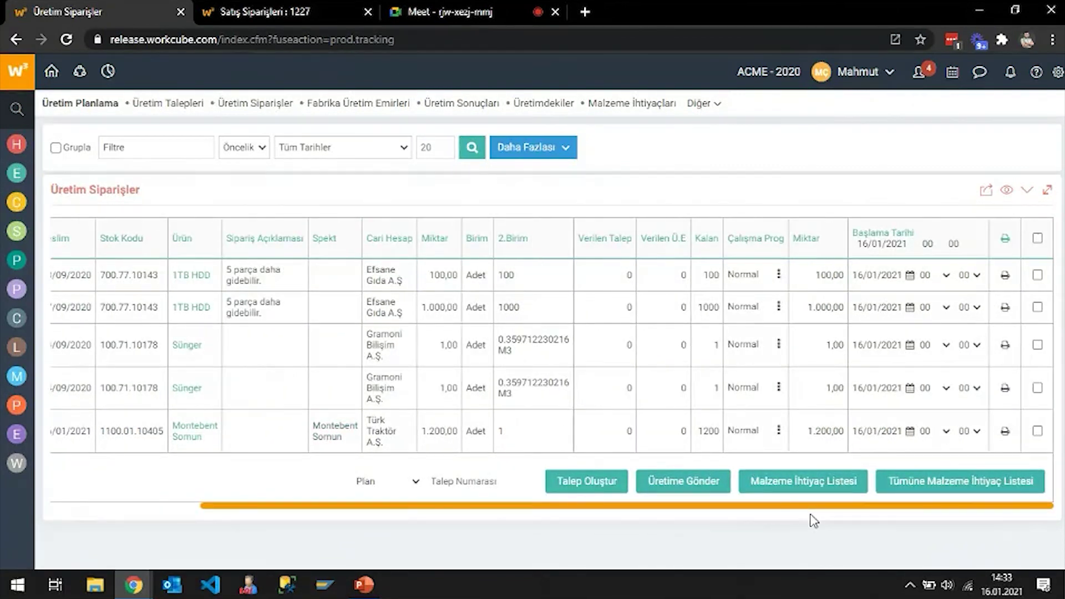
drag(814, 521, 316, 464)
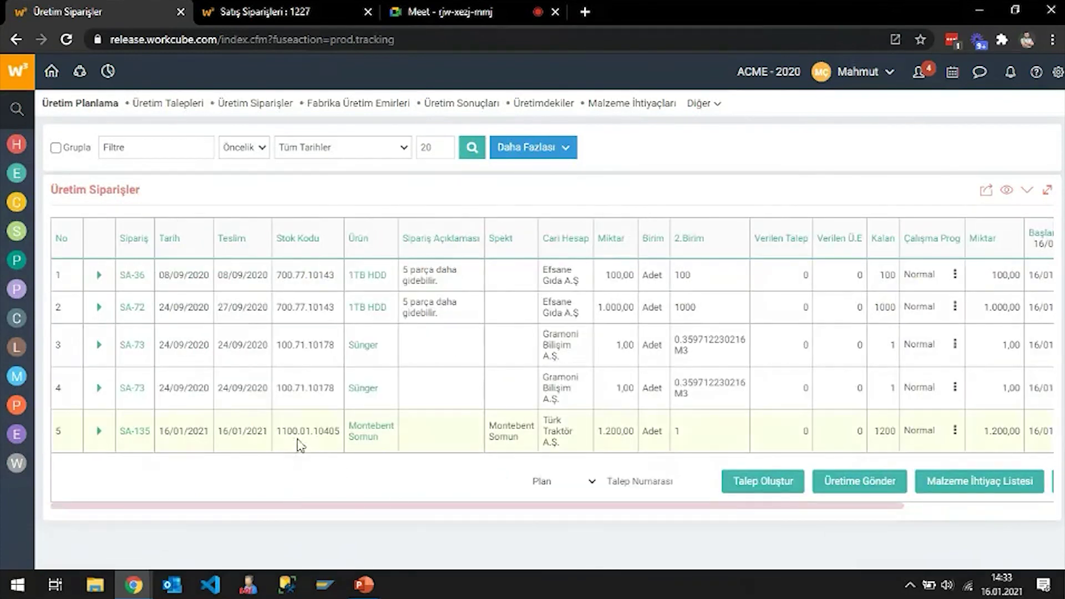
drag(399, 511, 552, 511)
click(1038, 432)
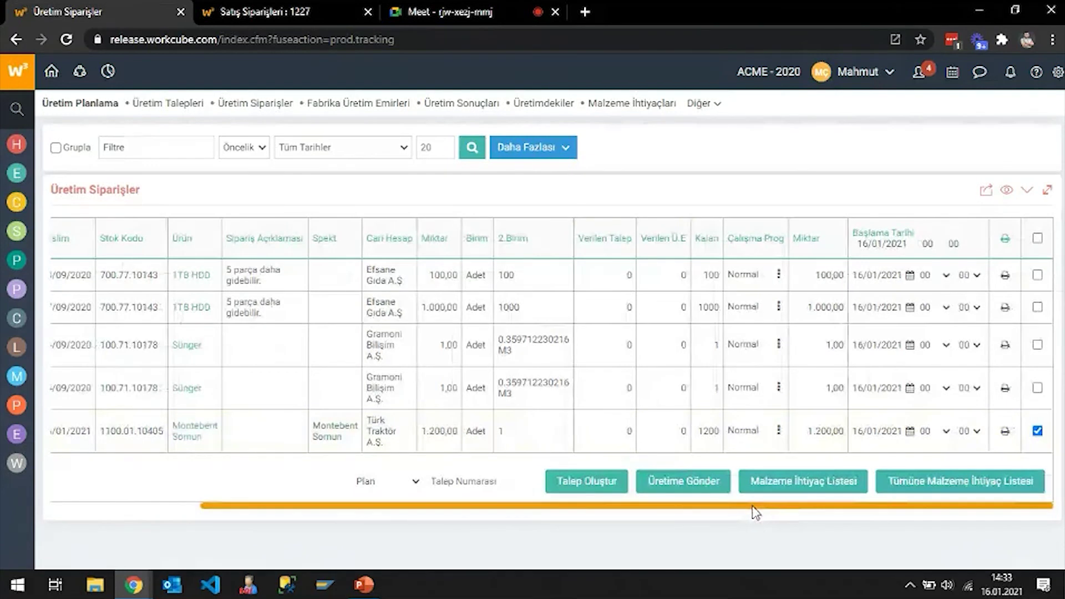
drag(756, 514, 743, 517)
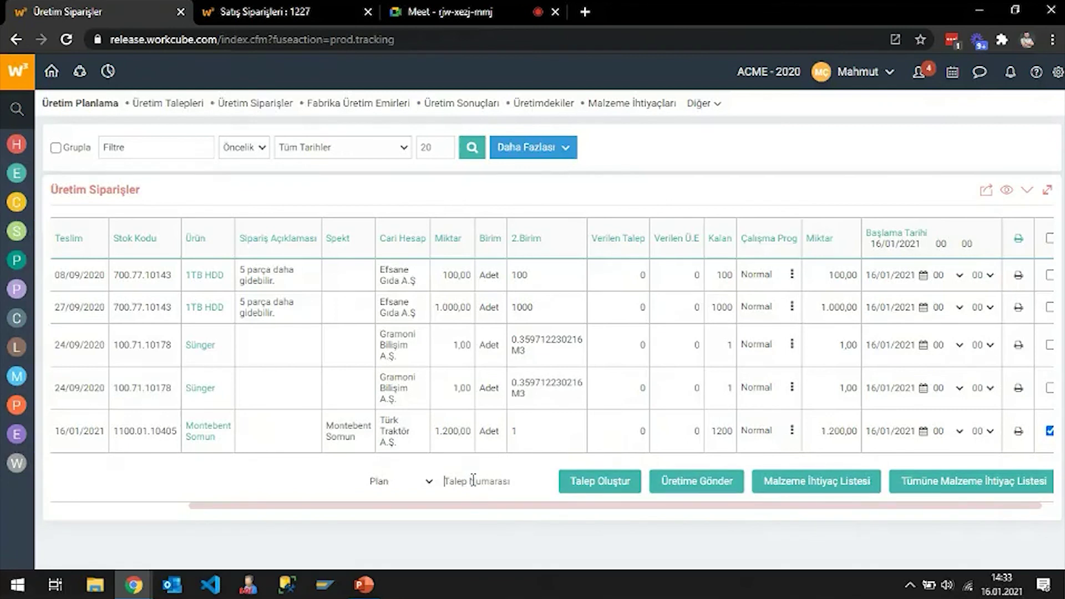
drag(478, 506, 564, 518)
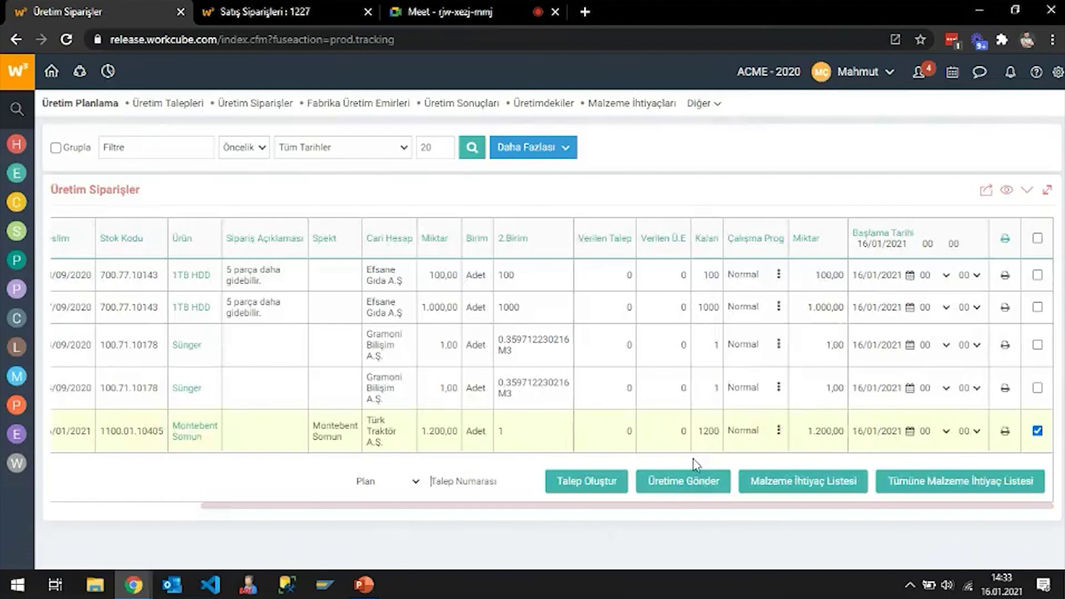